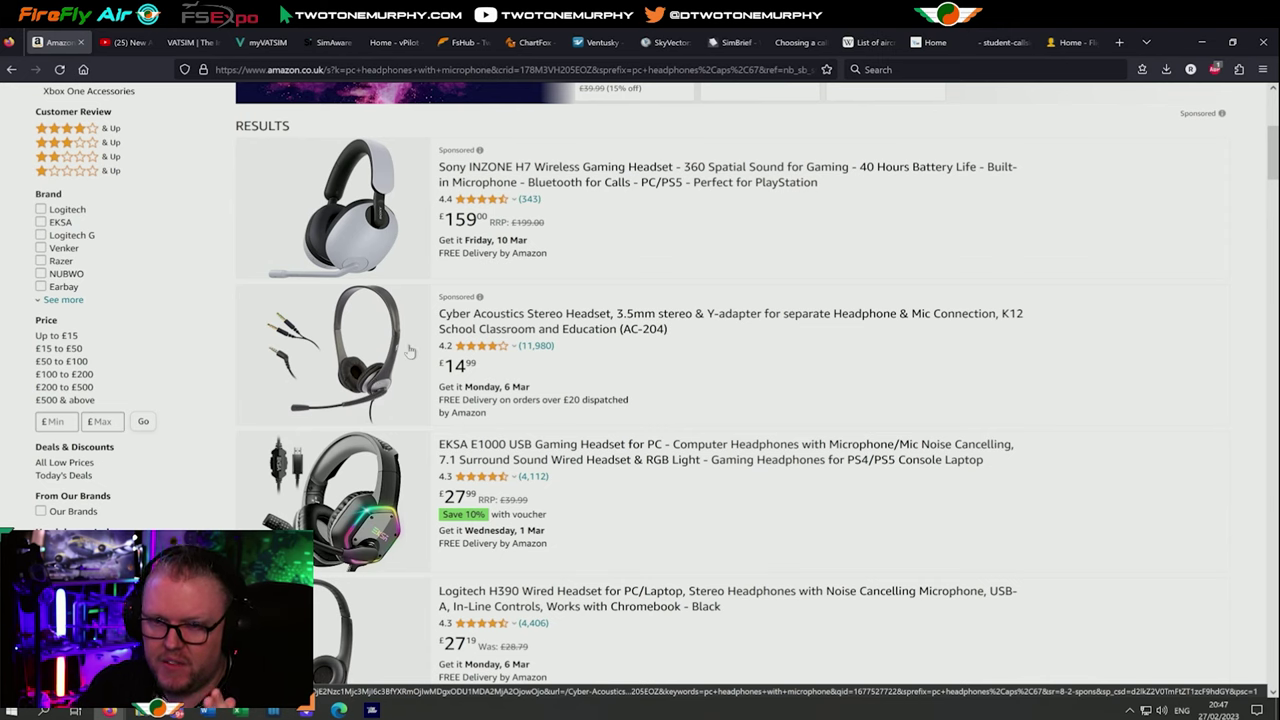
Browse the PC headset search results on Amazon to compare wired headsets with microphones.
scroll(413, 352, down, 1)
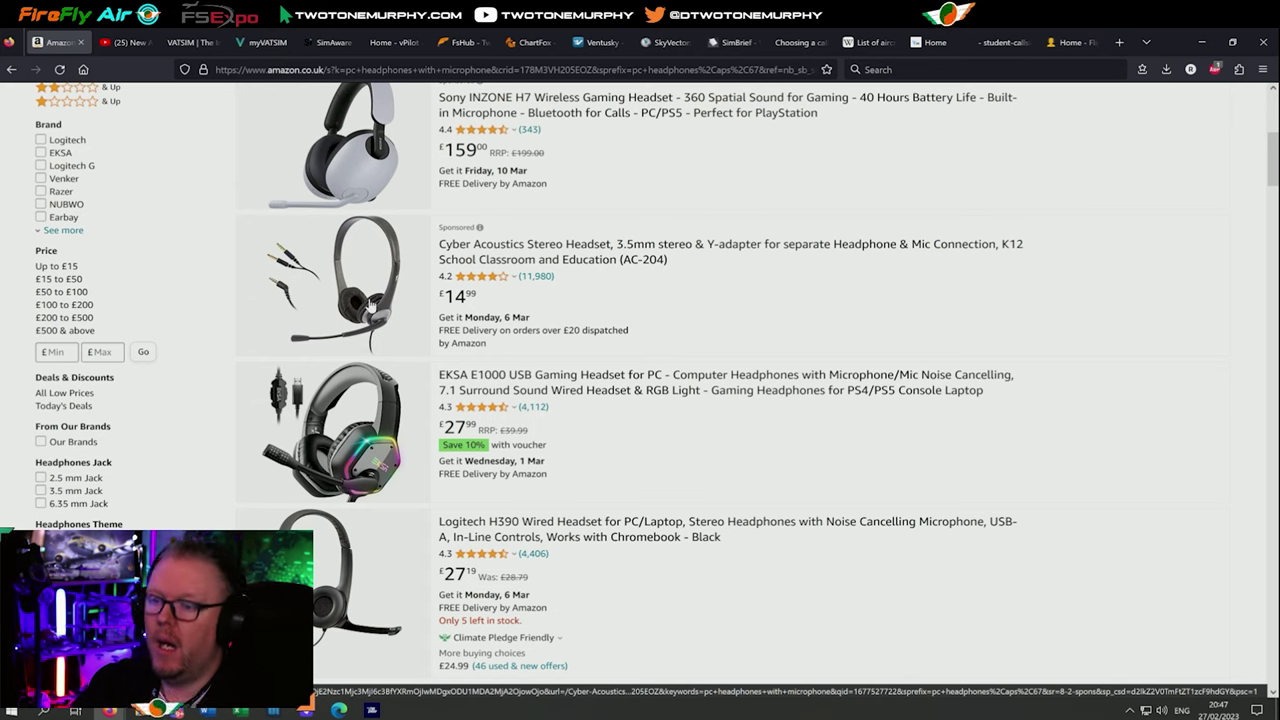
scroll(371, 303, down, 1)
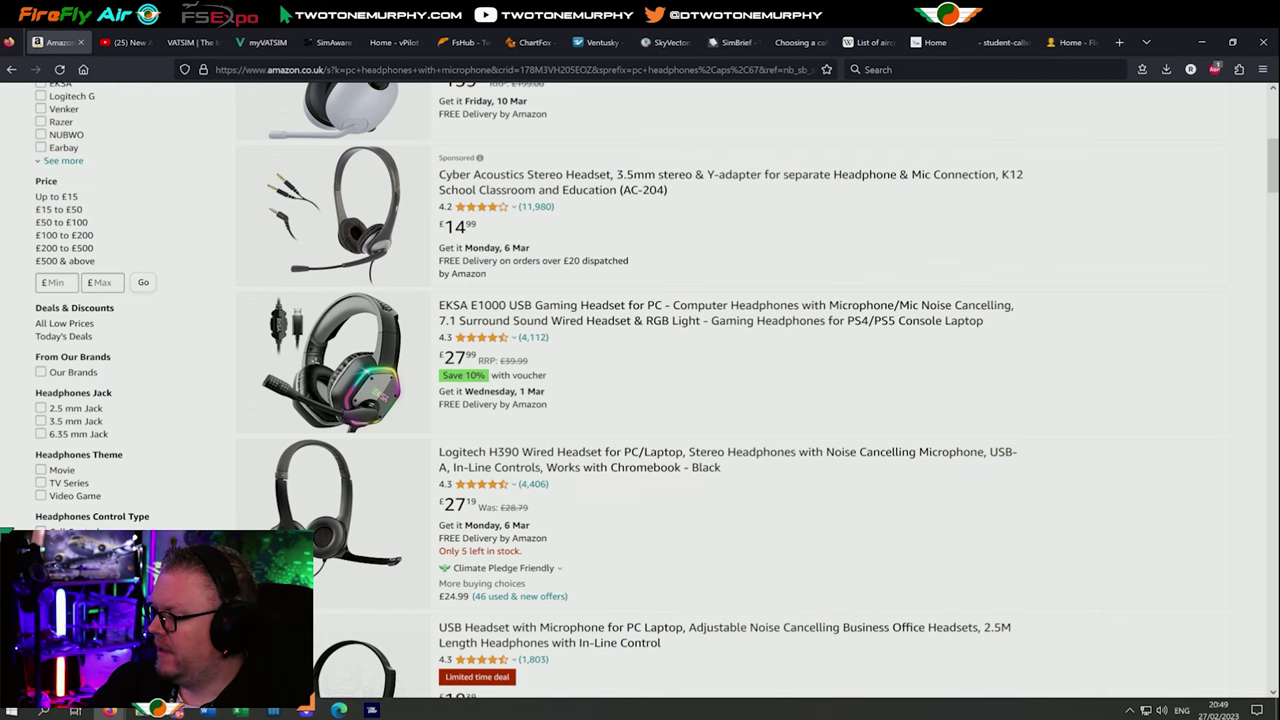
Close the Amazon page and play the "New ATC Series Announcement + Discord on Xbox" YouTube video in full screen.
click(77, 42)
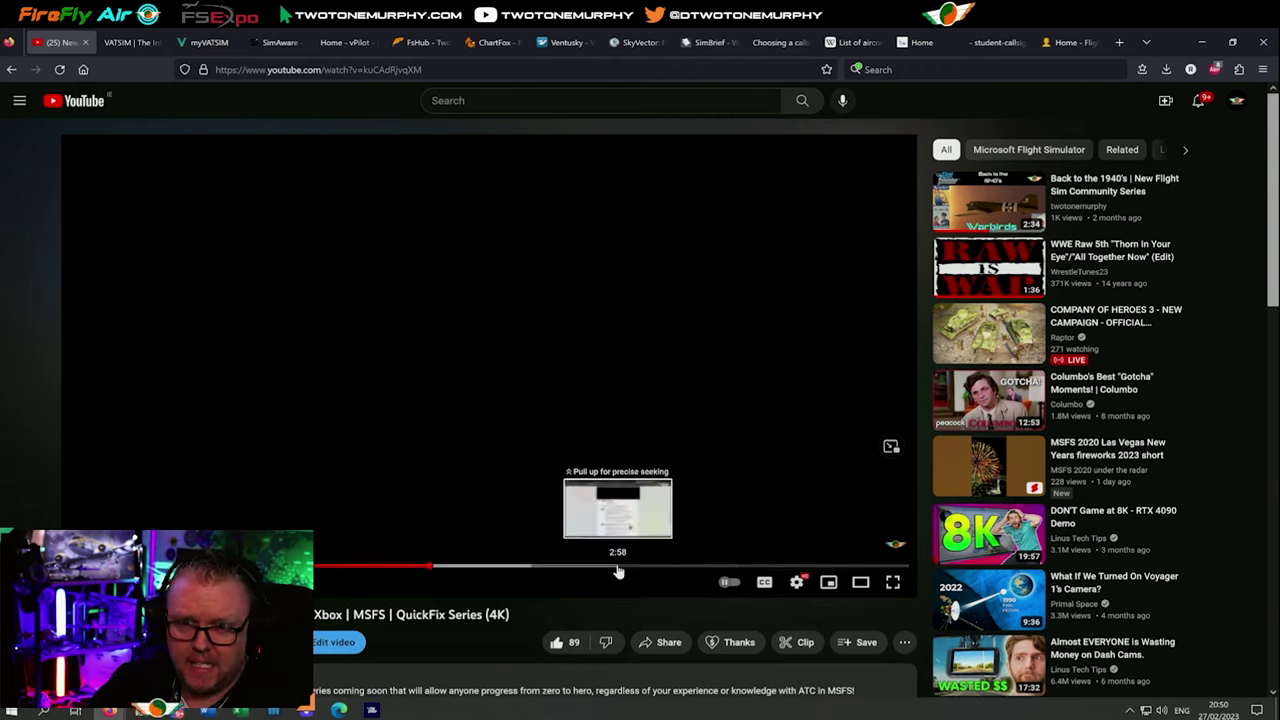
click(892, 583)
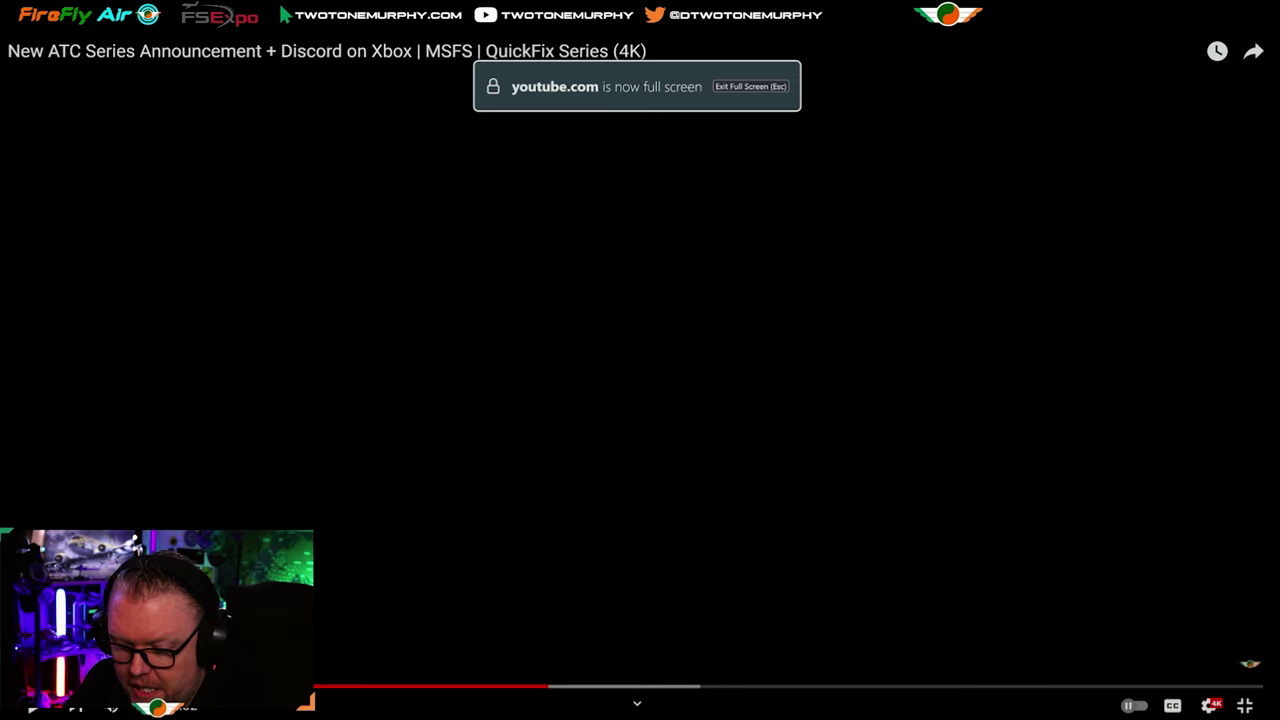
click(38, 708)
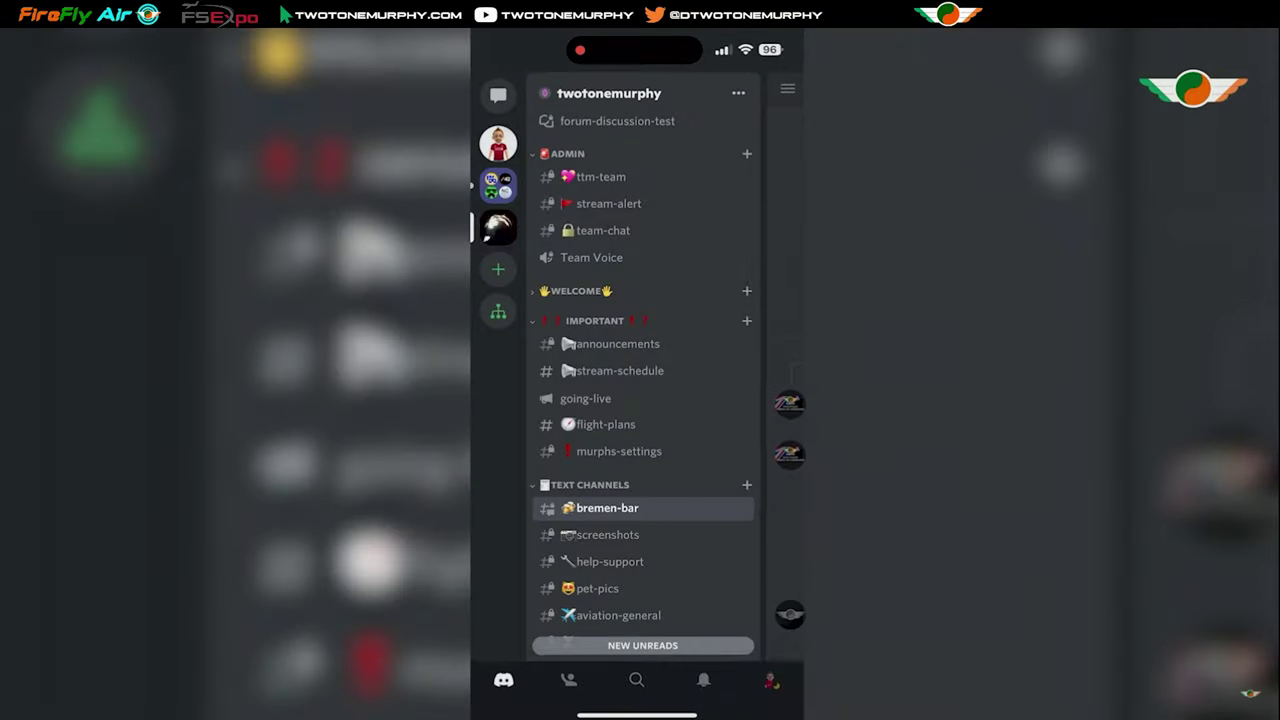
Scan the computer's login QR code from the Discord mobile app's user settings and approve the login.
click(770, 680)
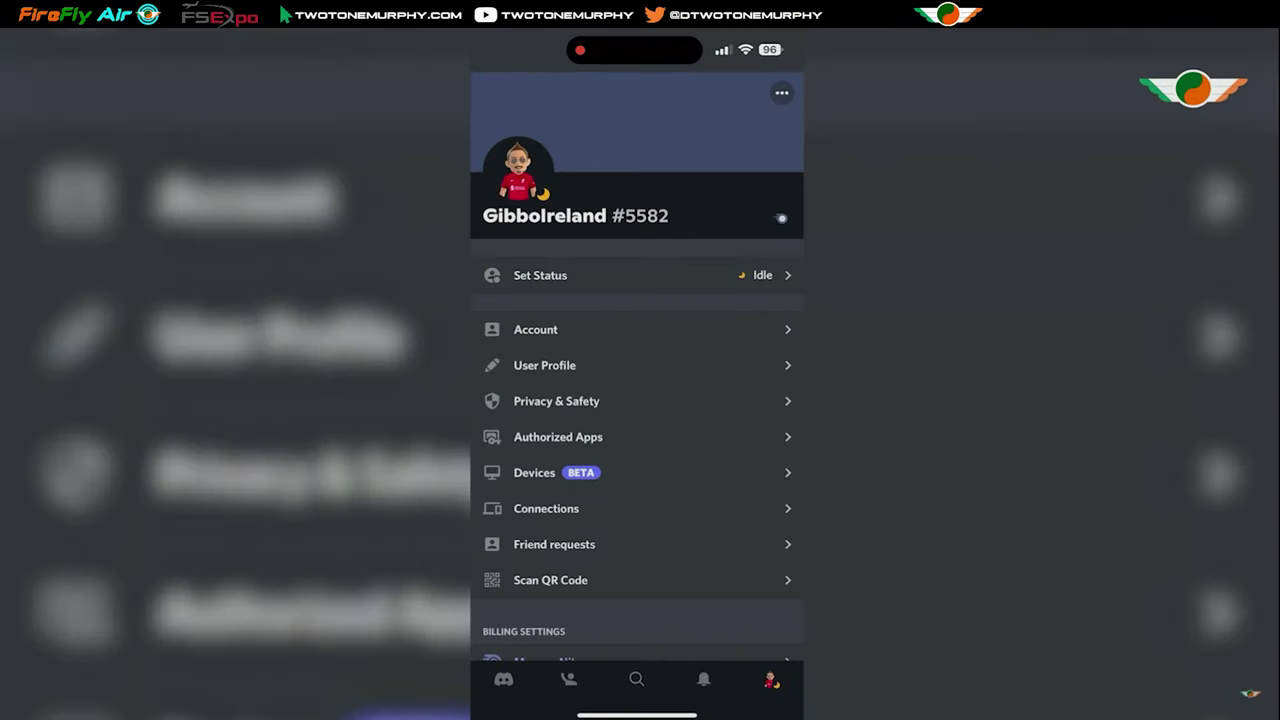
click(550, 580)
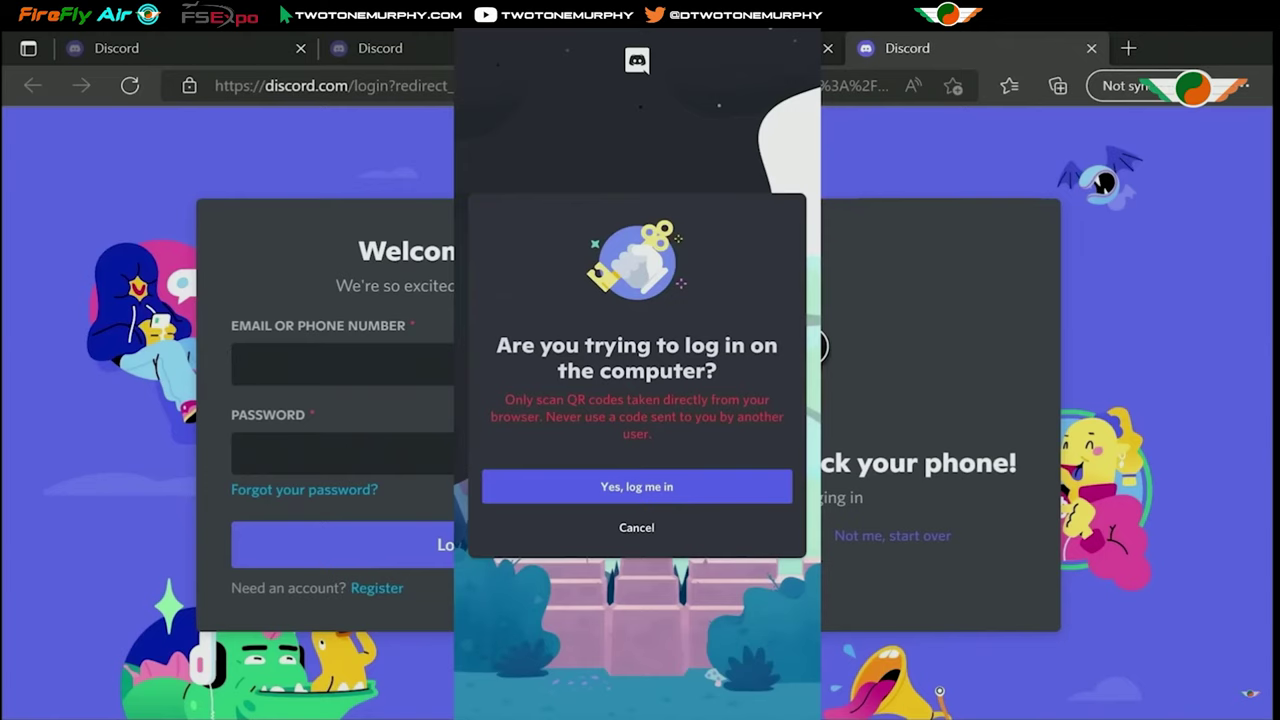
click(637, 486)
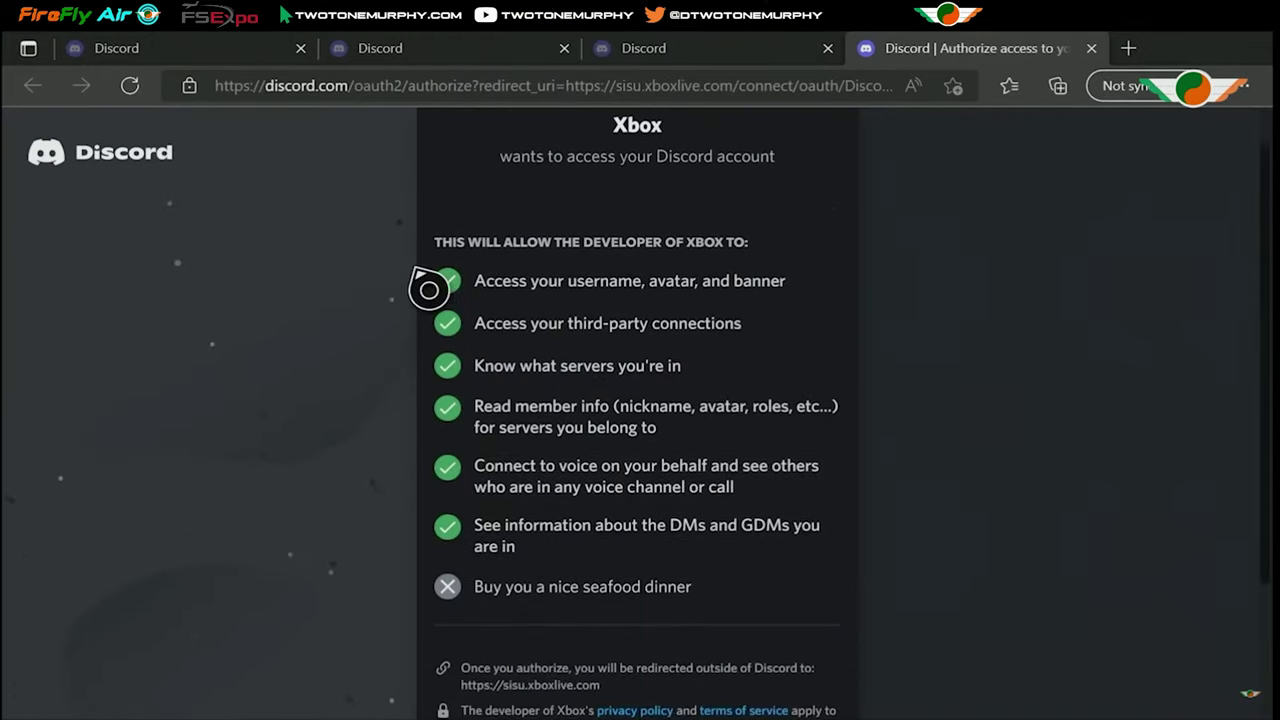
Link the Xbox and Discord accounts by granting both access requests and completing the Microsoft sign-in.
scroll(586, 623, down, 3)
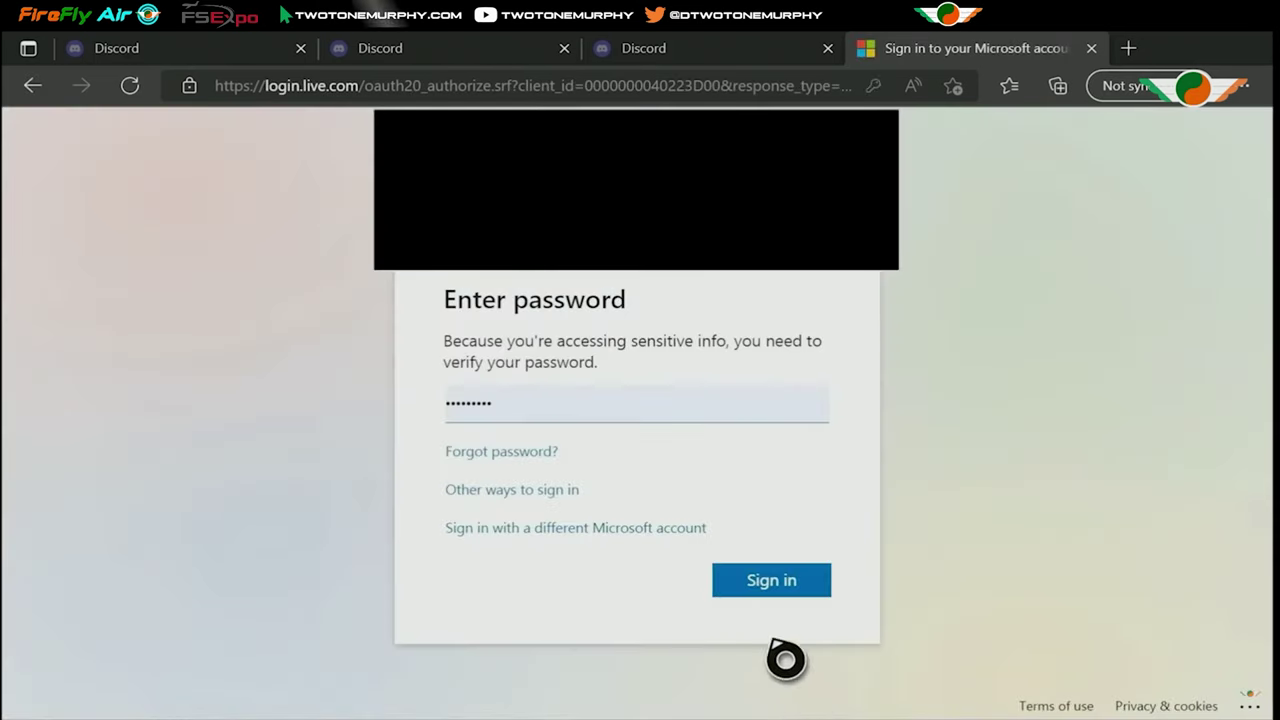
click(771, 586)
scroll(785, 613, down, 3)
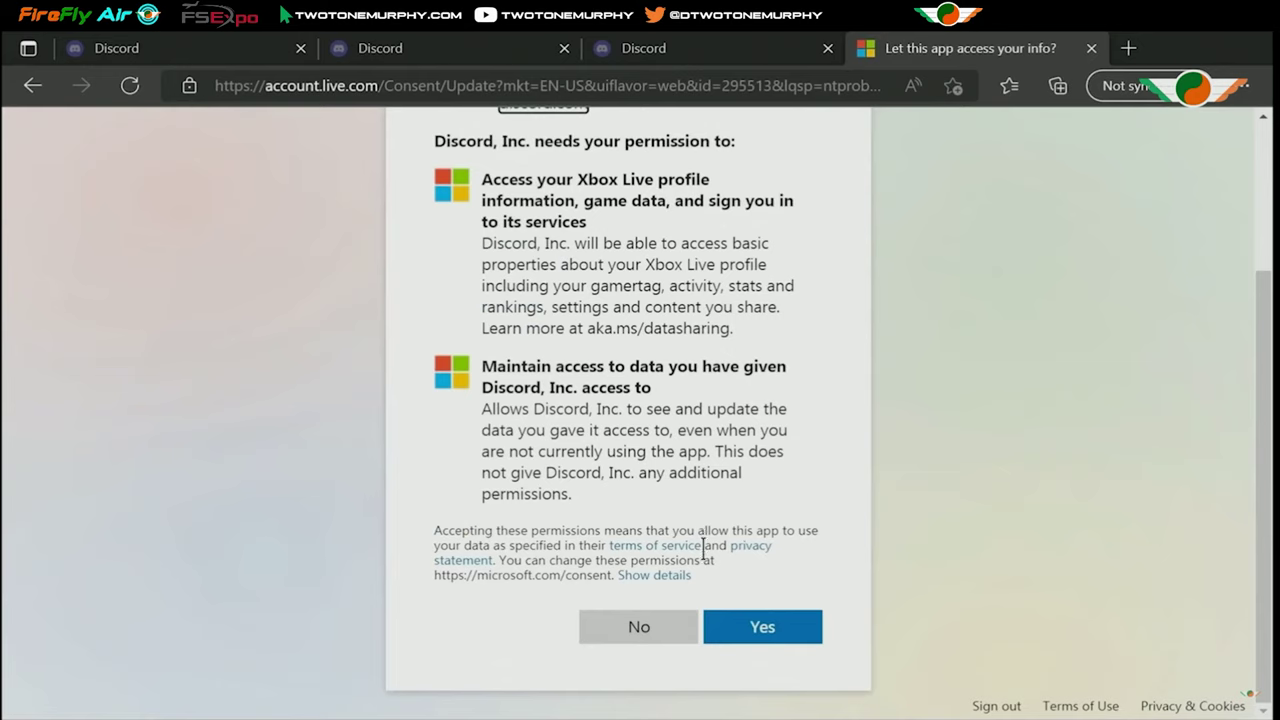
click(729, 631)
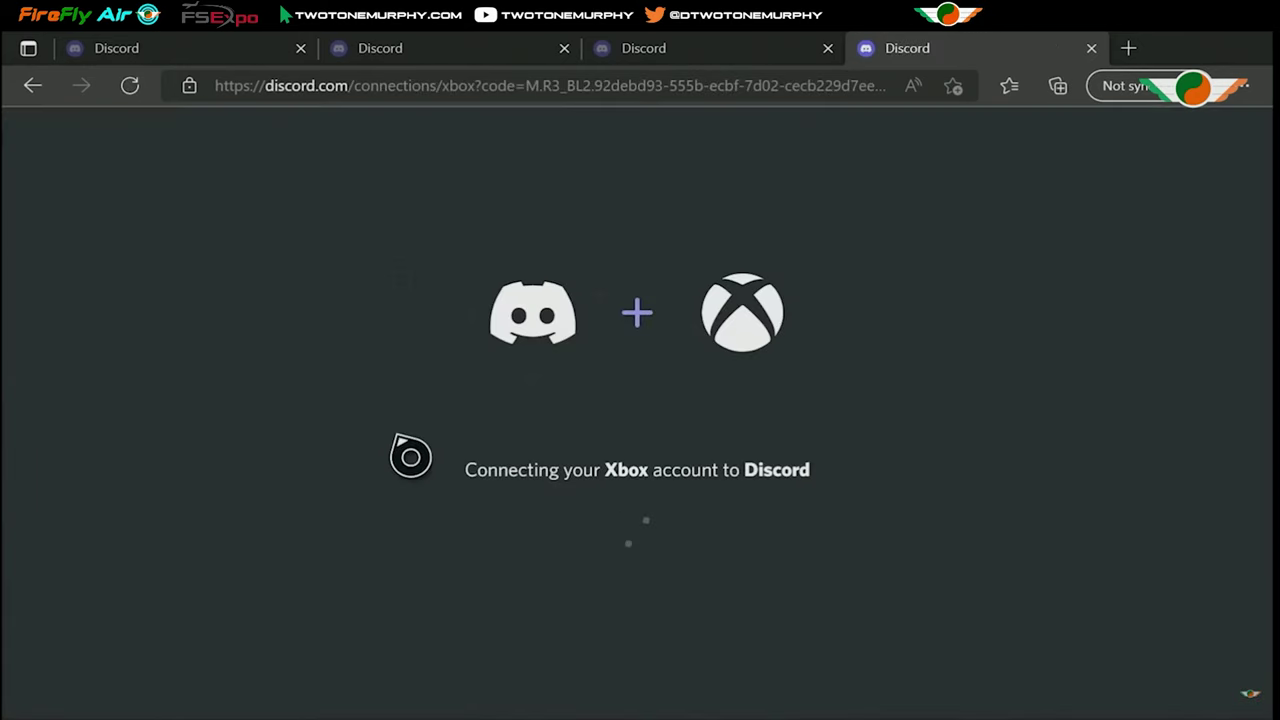
click(598, 192)
click(781, 241)
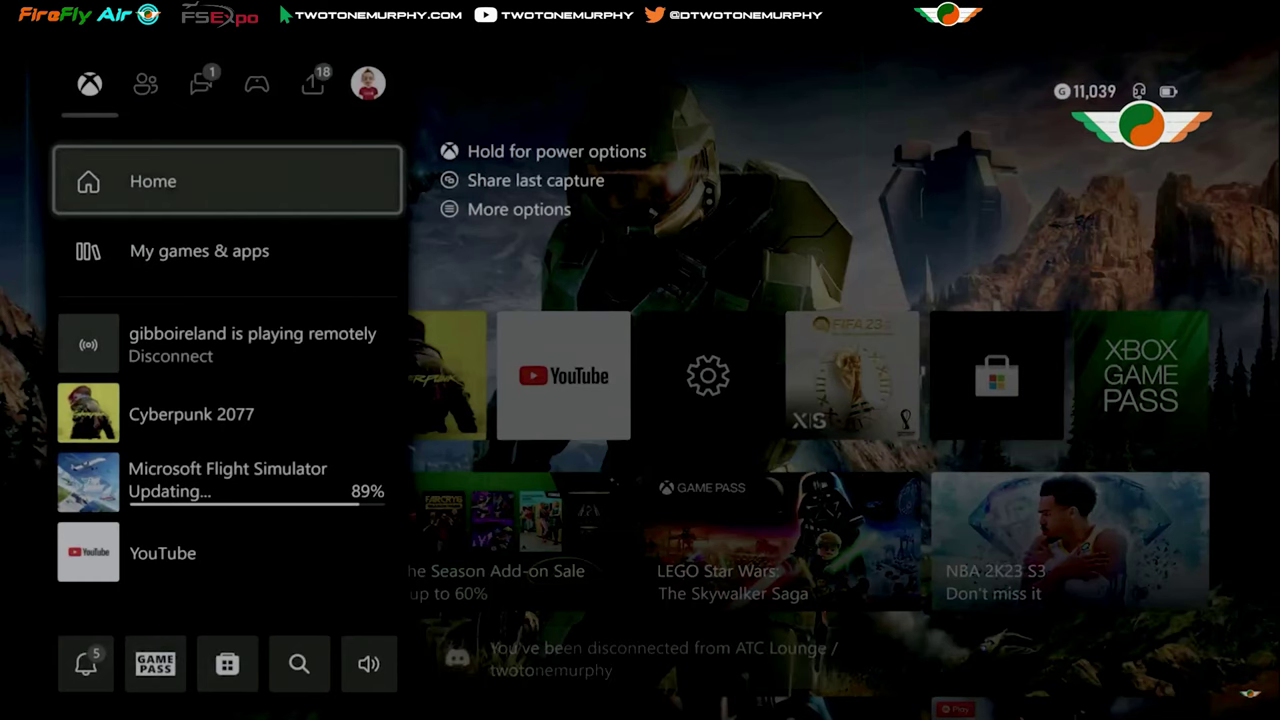
Open the list of Discord servers from the Xbox guide.
key(Right)
key(Right)
key(Down)
key(Return)
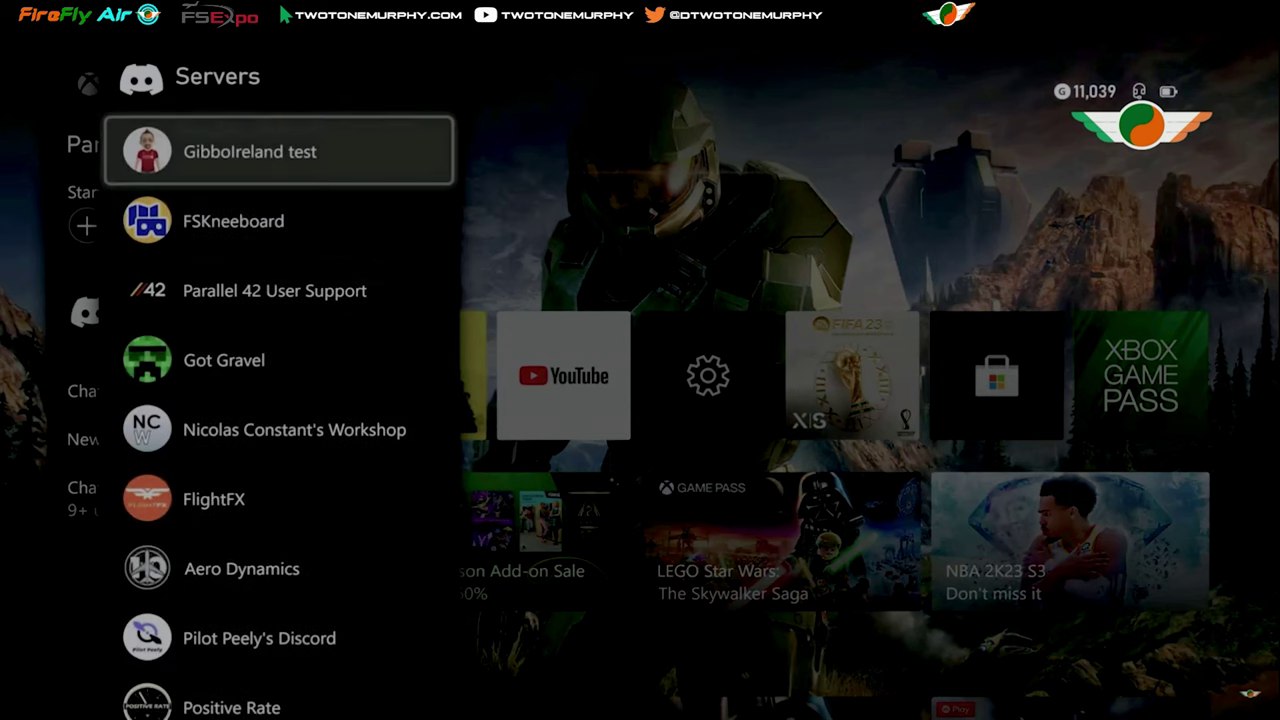
Find the twotonemurphy server in the Discord server list and open its voice channels.
key(Down)
key(Down)
key(Down)
key(Down)
key(Down)
key(Down)
key(Down)
key(Down)
key(Down)
key(Down)
key(Down)
key(Down)
key(Down)
key(Down)
key(Down)
key(Down)
key(Down)
key(Down)
key(Down)
key(Down)
key(Down)
key(Down)
key(Down)
key(Down)
key(Down)
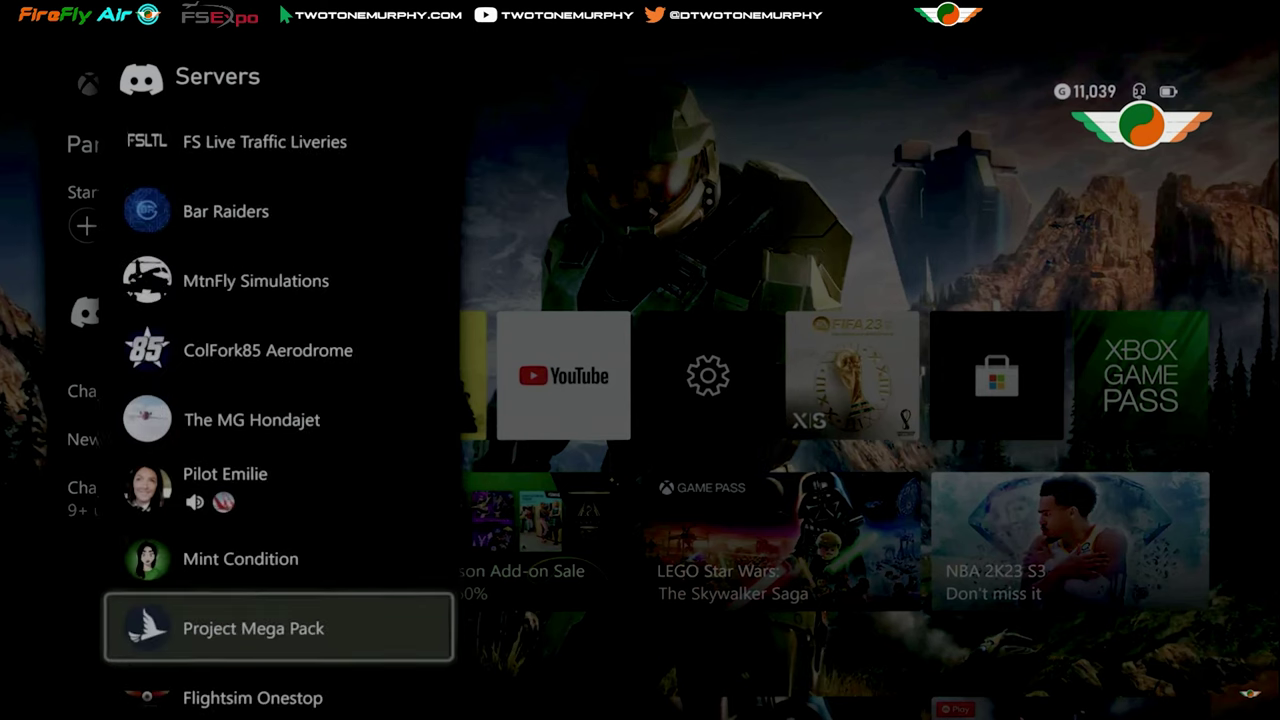
key(Down)
key(Down)
key(Down)
key(Down)
key(Down)
key(Down)
key(Down)
key(Down)
key(Down)
key(Down)
key(Down)
key(Down)
key(Down)
key(Down)
key(Down)
key(Down)
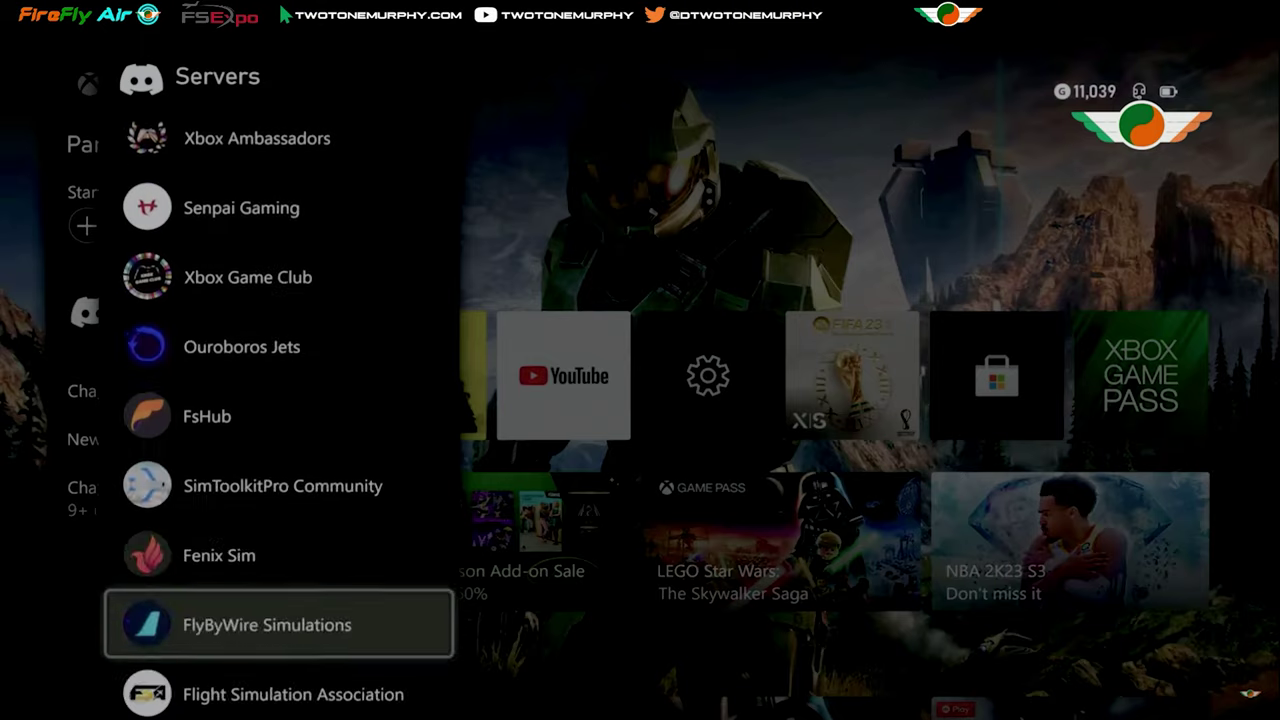
key(Return)
Join the ATC Lounge voice channel of the twotonemurphy server.
key(Down)
key(Down)
key(Down)
key(Down)
key(Down)
key(Down)
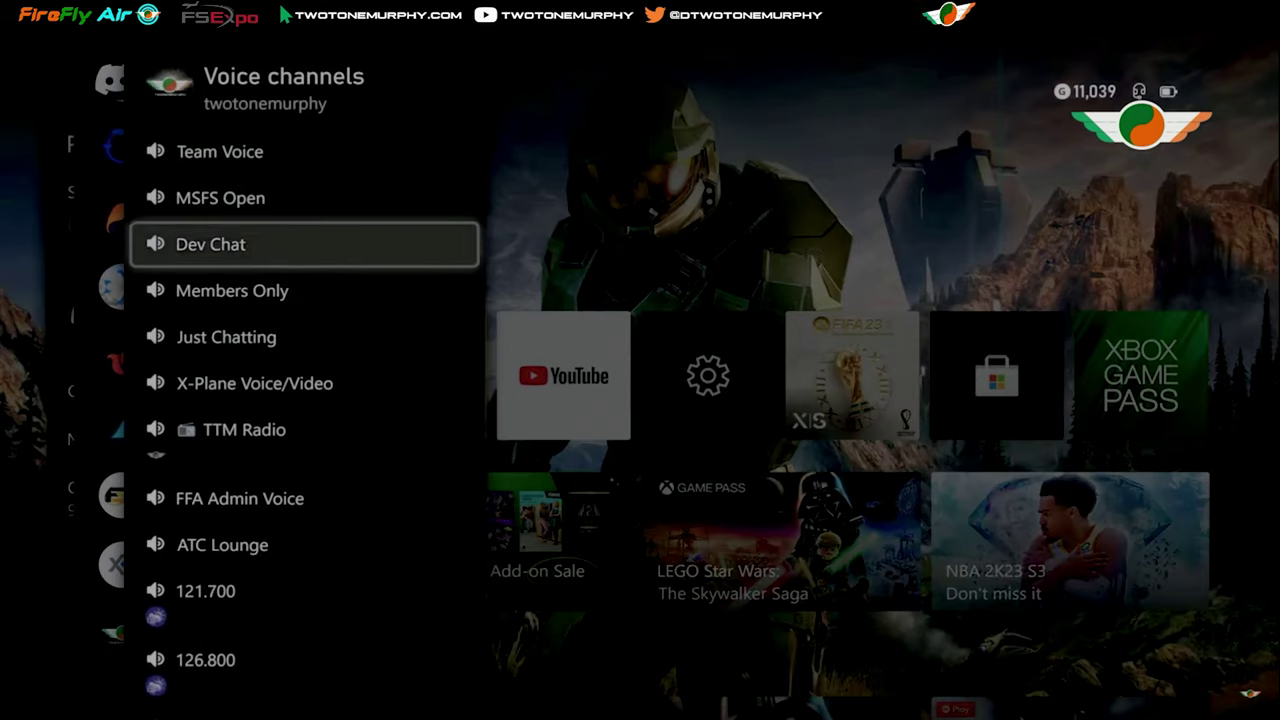
key(Down)
key(Down)
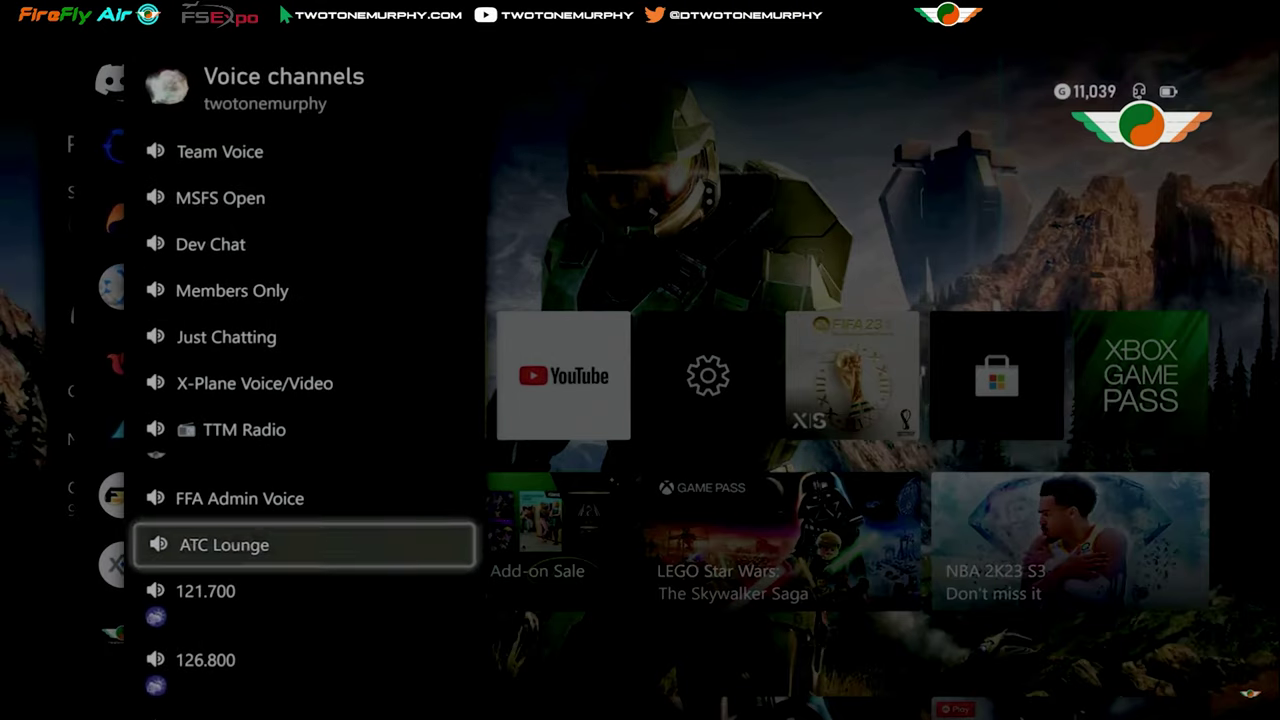
key(Return)
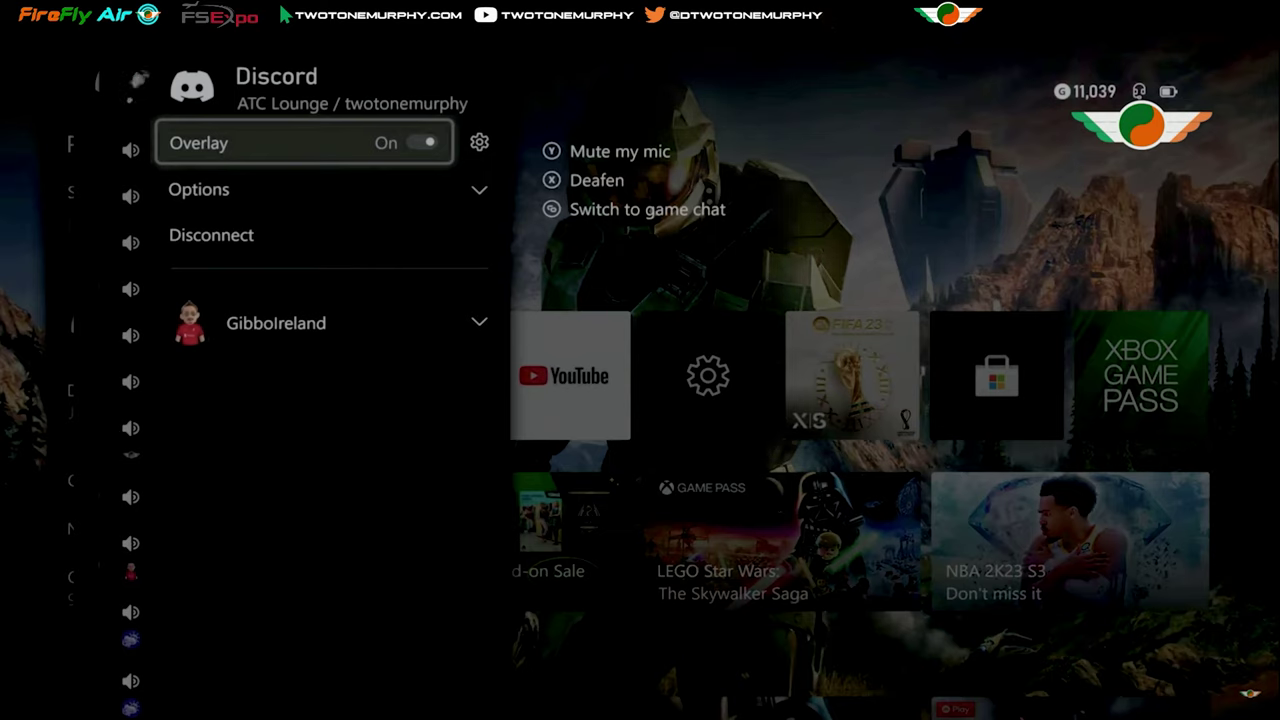
Check the Discord call's microphone, deafen, game chat and noise suppression options, and back out to the server list.
key(Down)
key(Return)
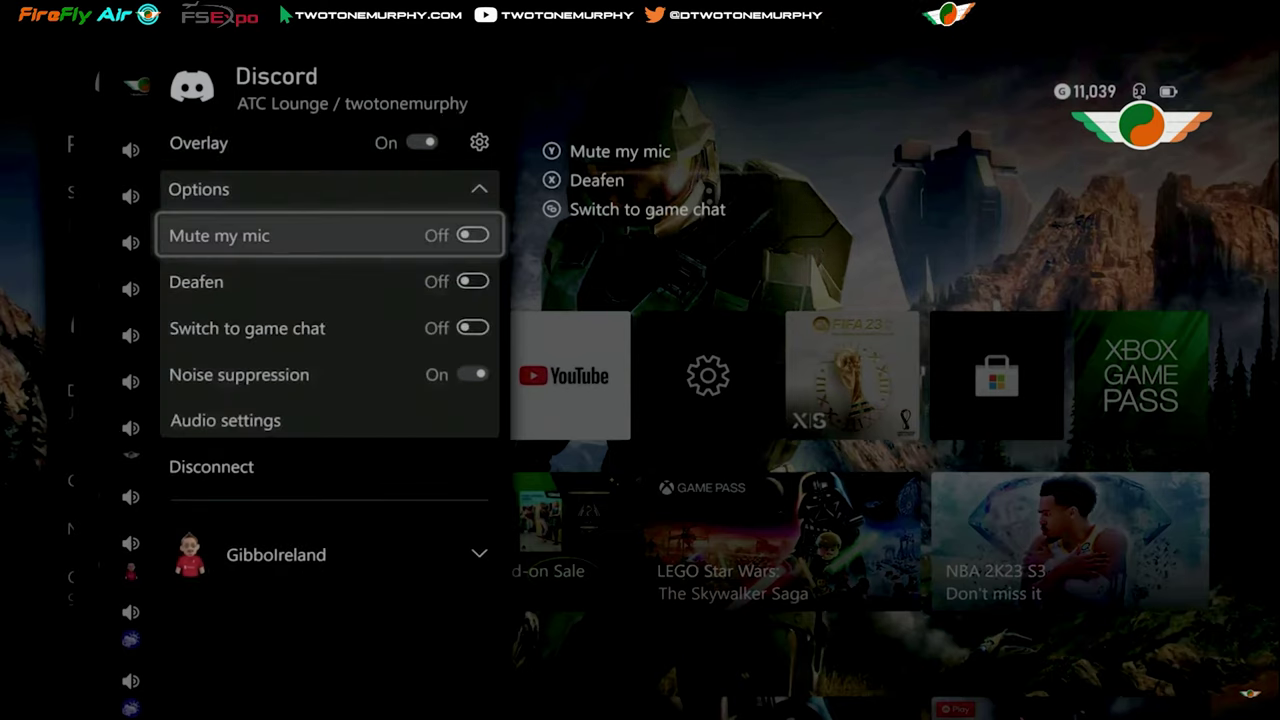
key(Up)
key(Return)
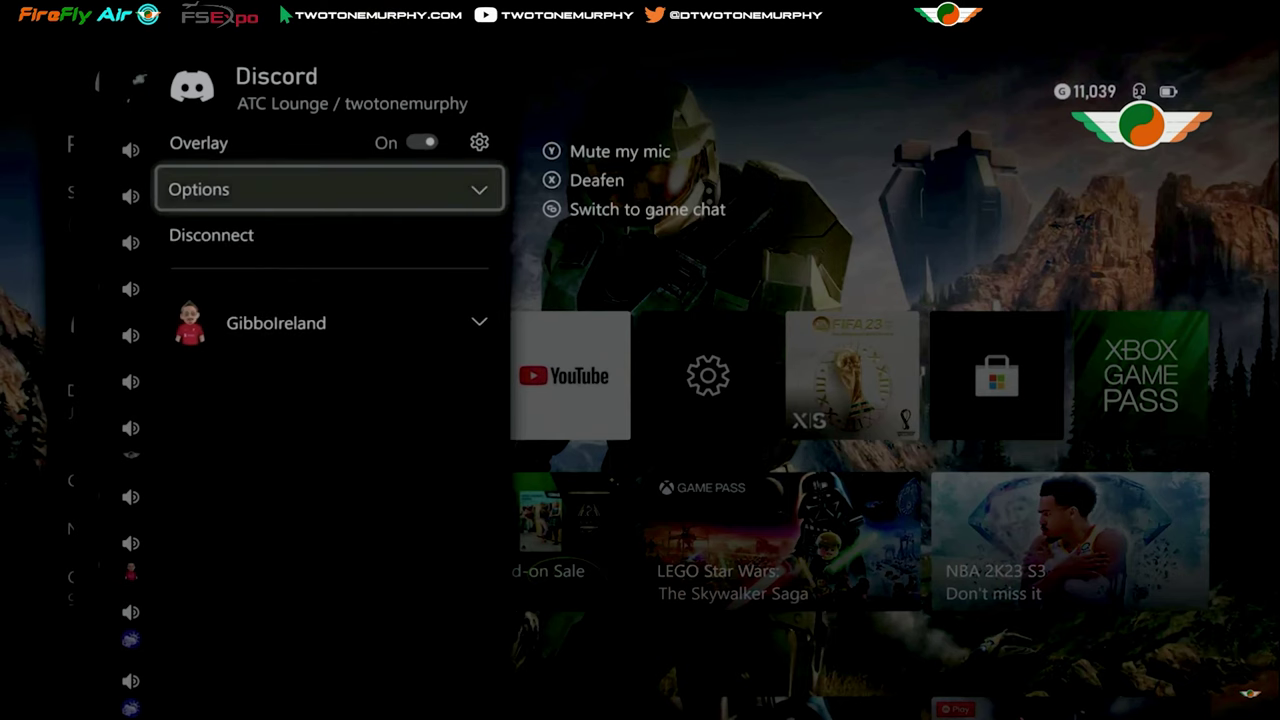
key(Escape)
key(Escape)
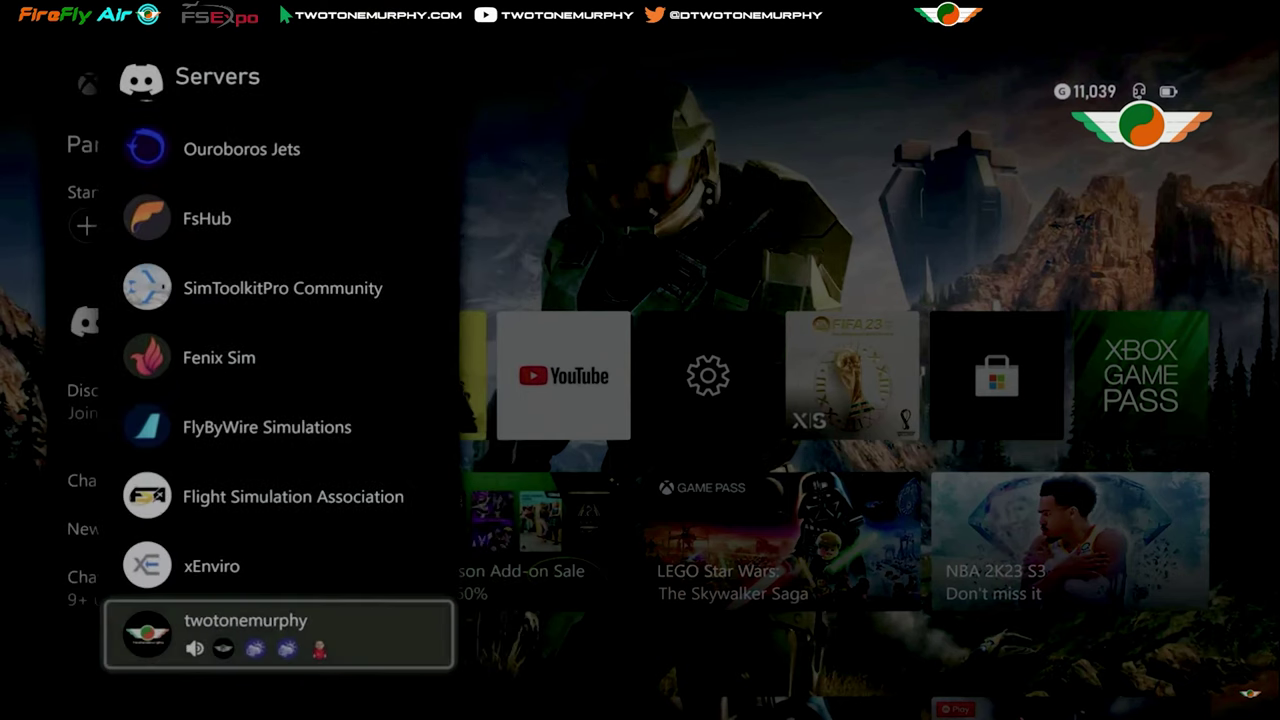
key(Escape)
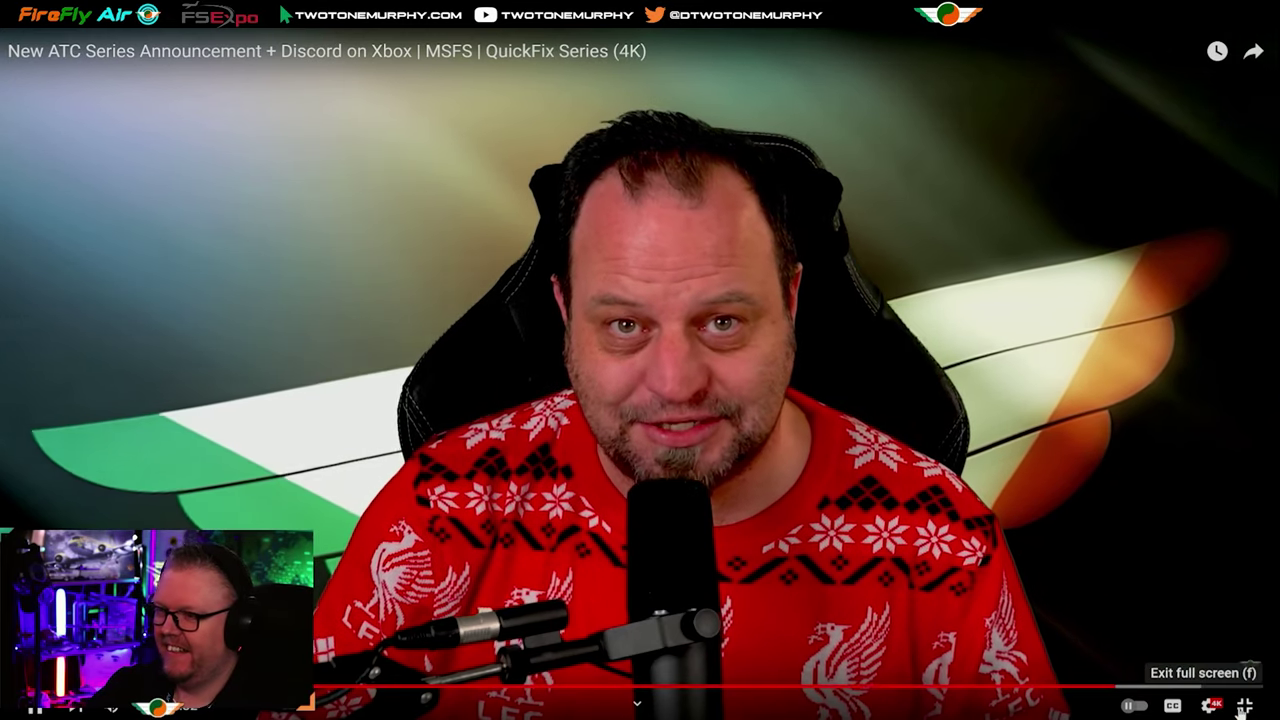
Exit the full-screen video and switch to Discord to review the Pilot Ops channels and the atc-course posts.
click(1245, 706)
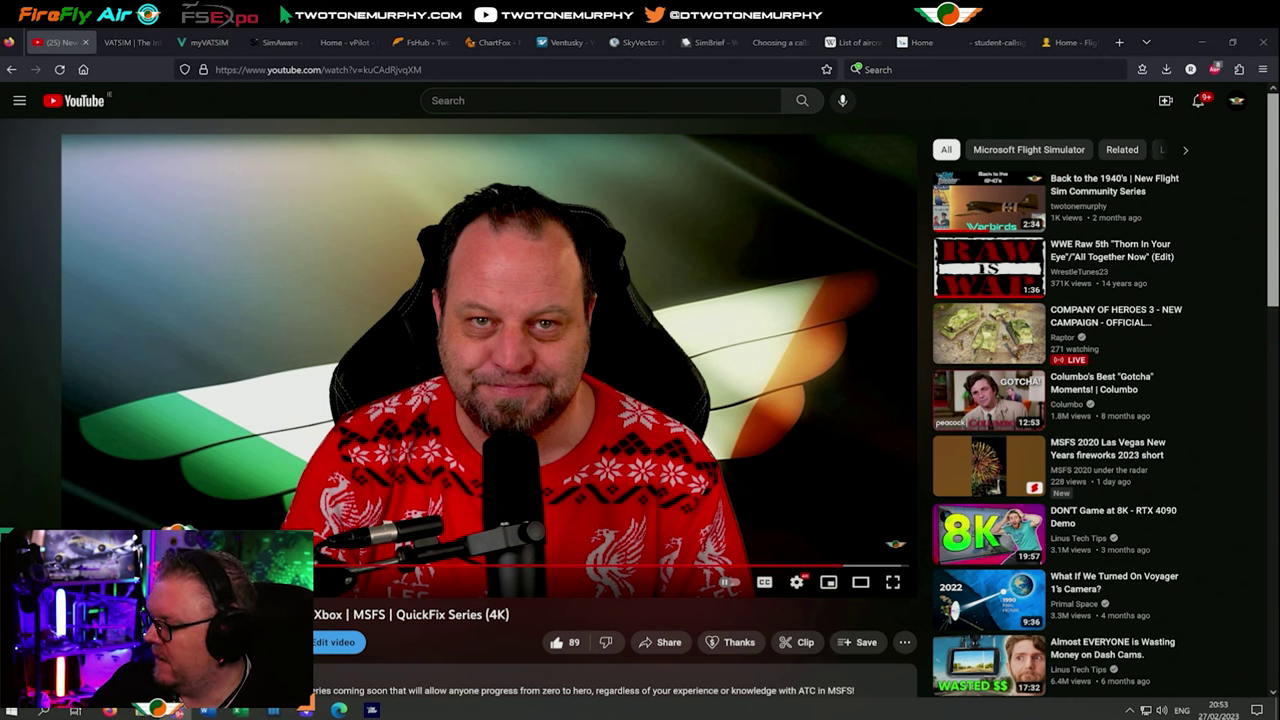
key(alt+Tab)
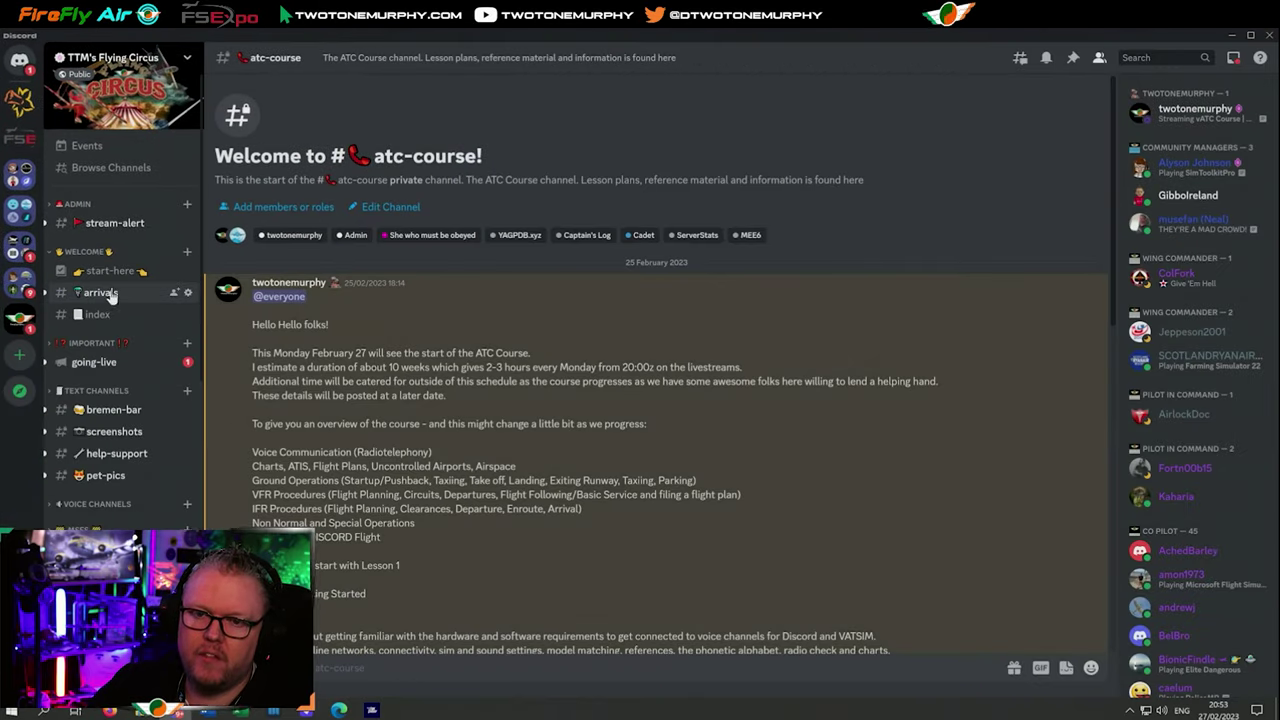
scroll(112, 292, down, 5)
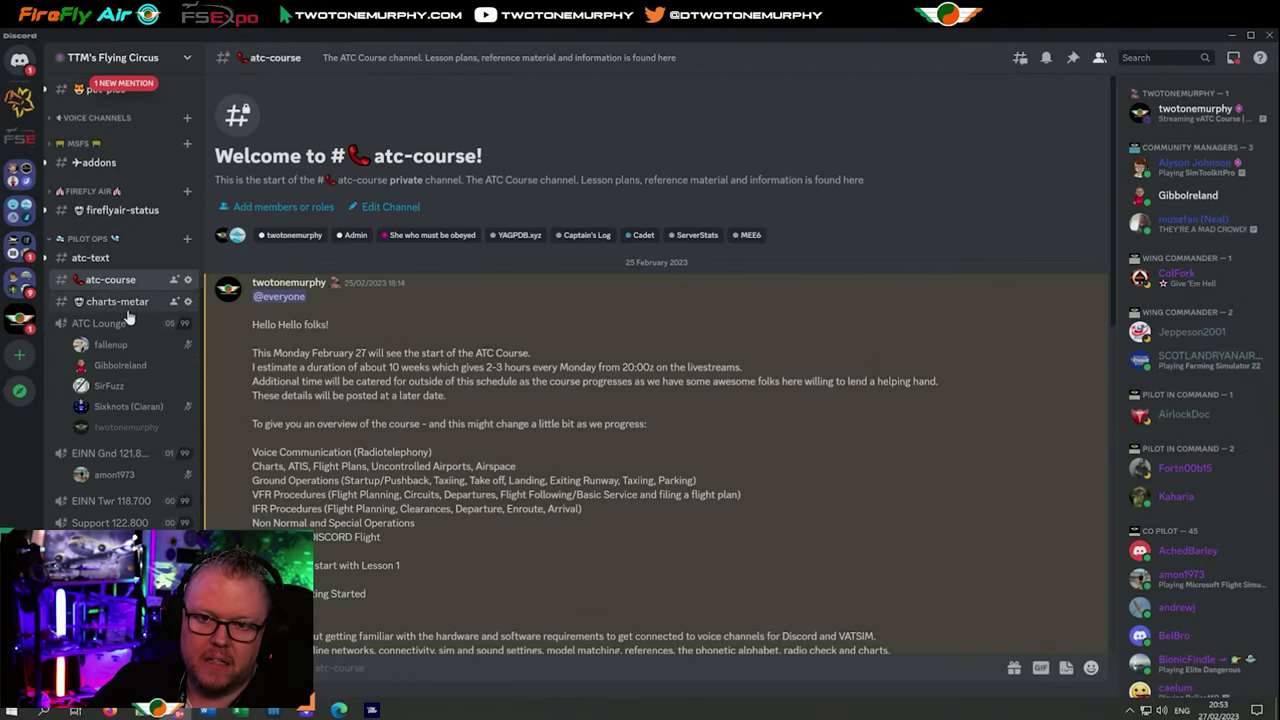
scroll(400, 345, down, 10)
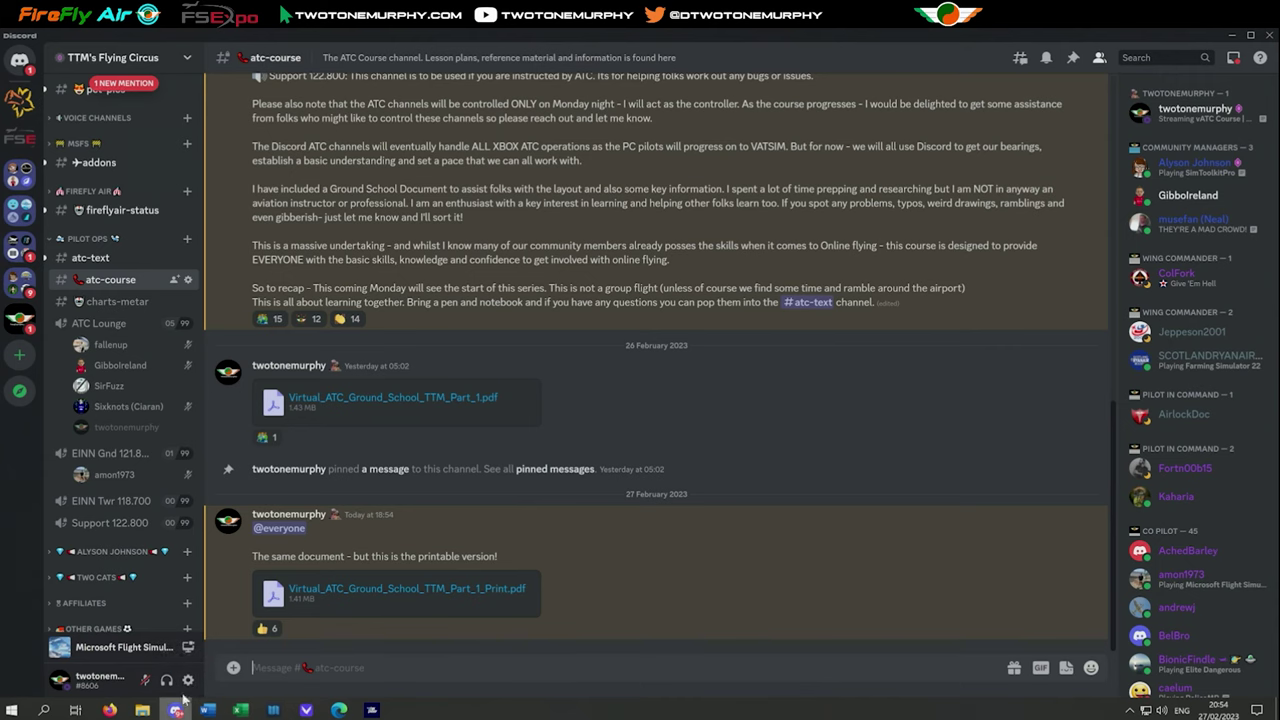
Open Discord's Voice & Video settings, run the microphone test and stop it.
click(187, 680)
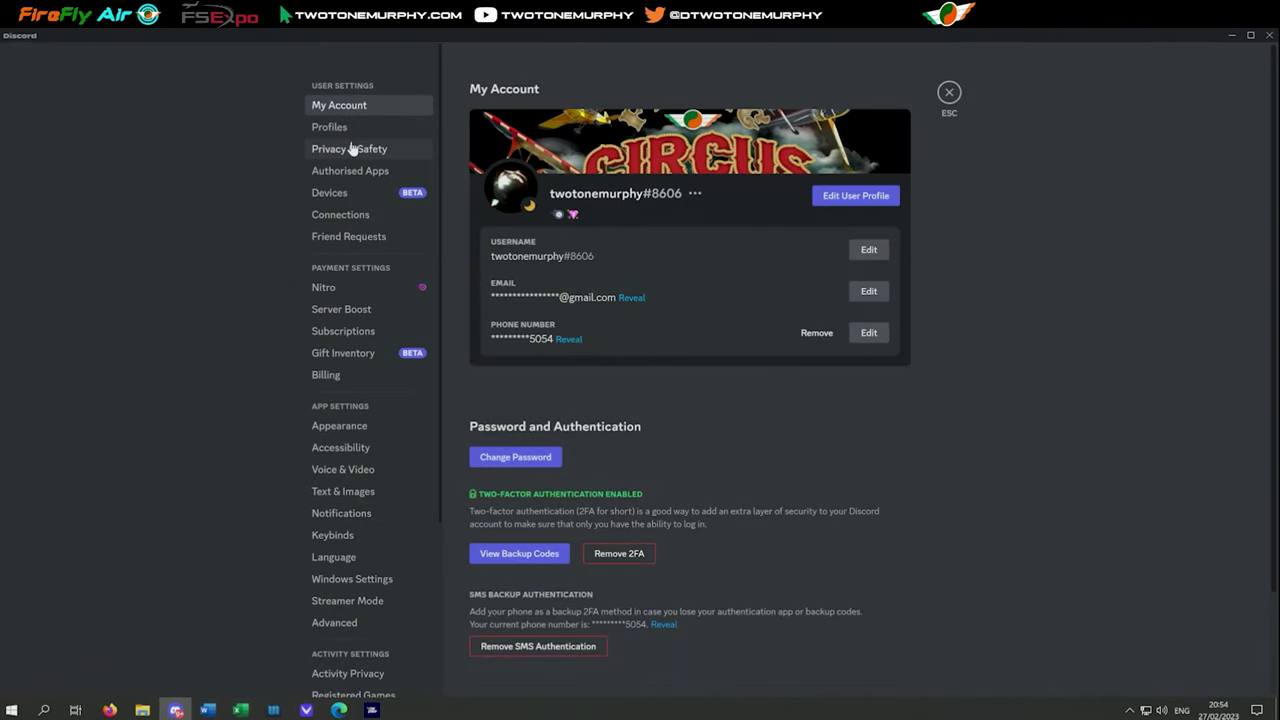
click(343, 470)
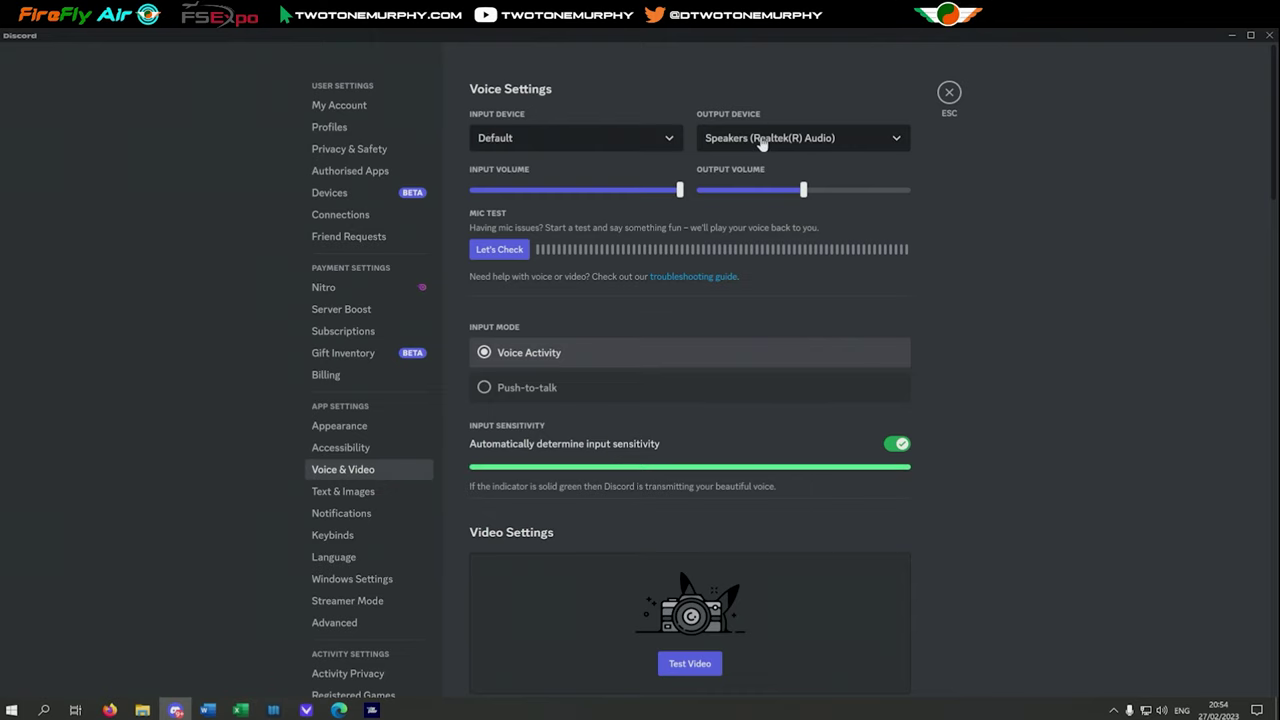
click(500, 250)
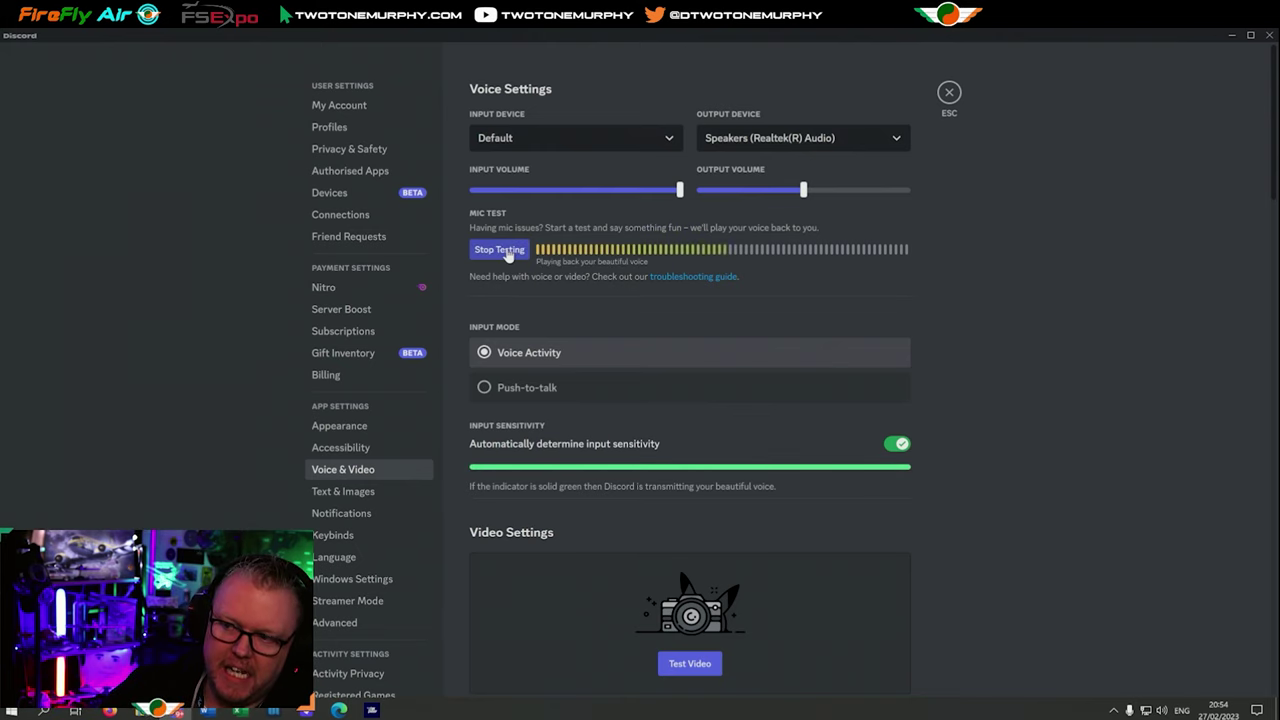
click(500, 250)
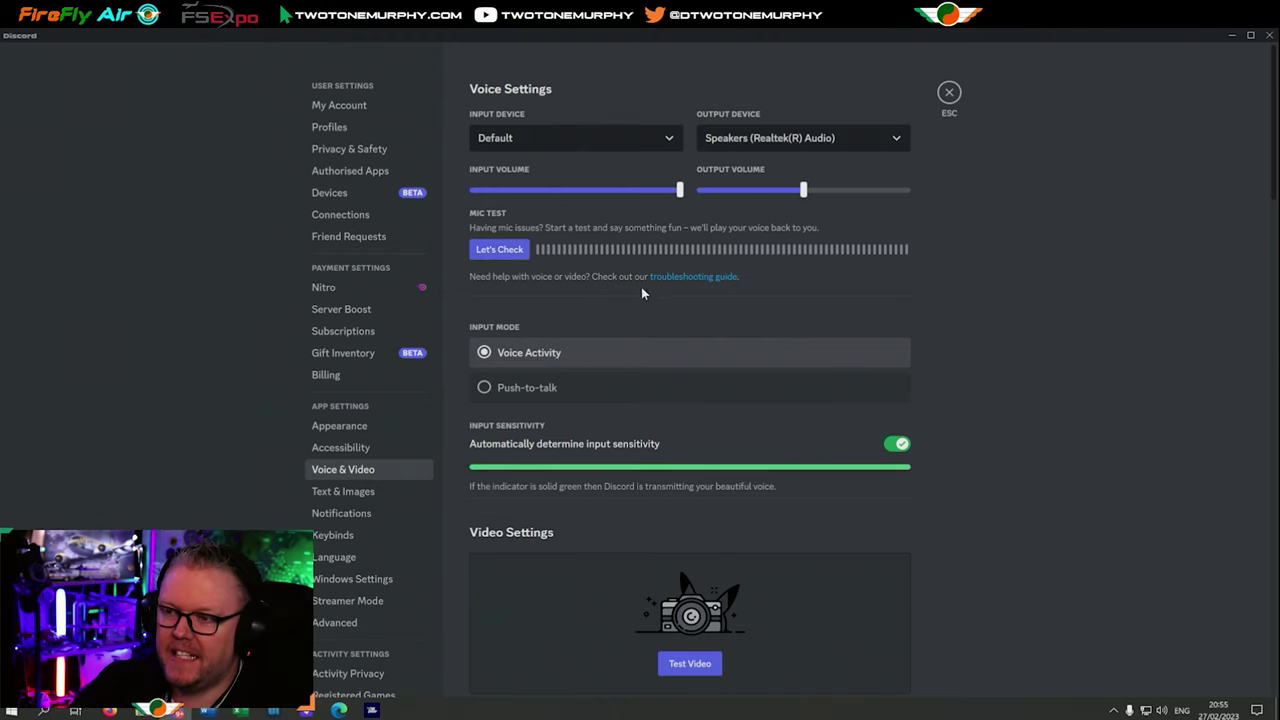
Set the voice input mode to Push-to-talk.
scroll(642, 293, down, 1)
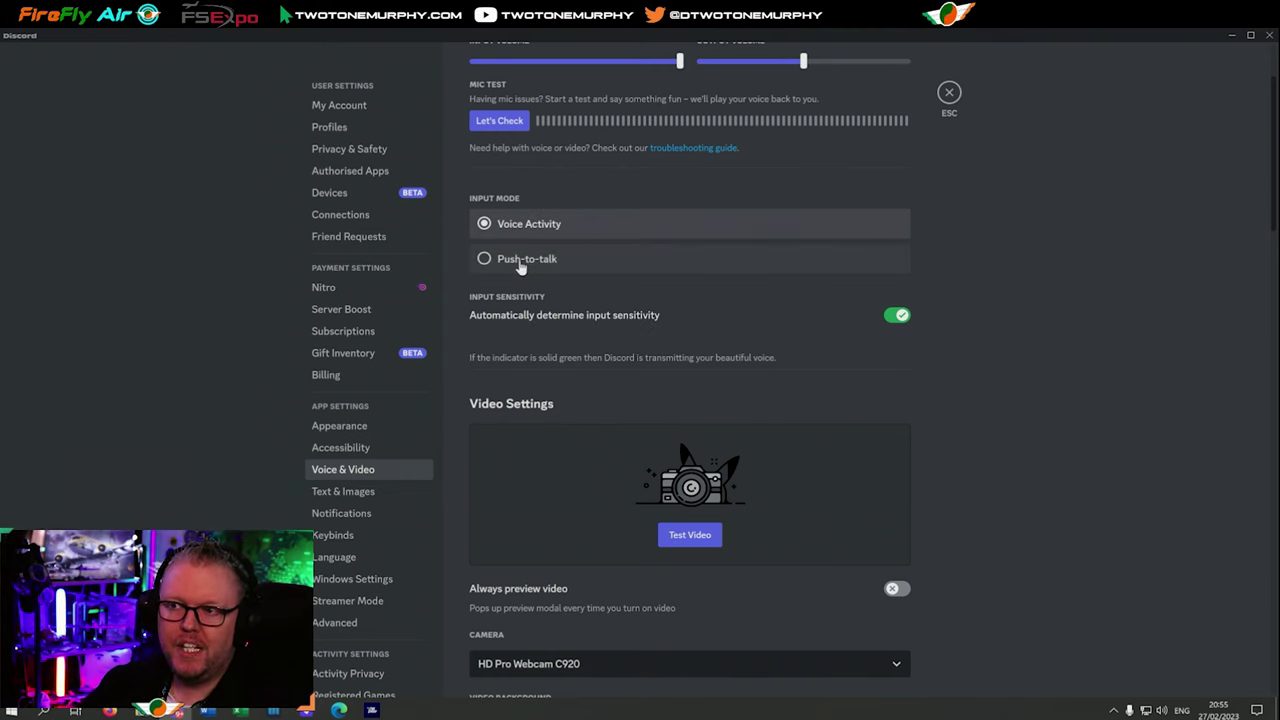
click(519, 264)
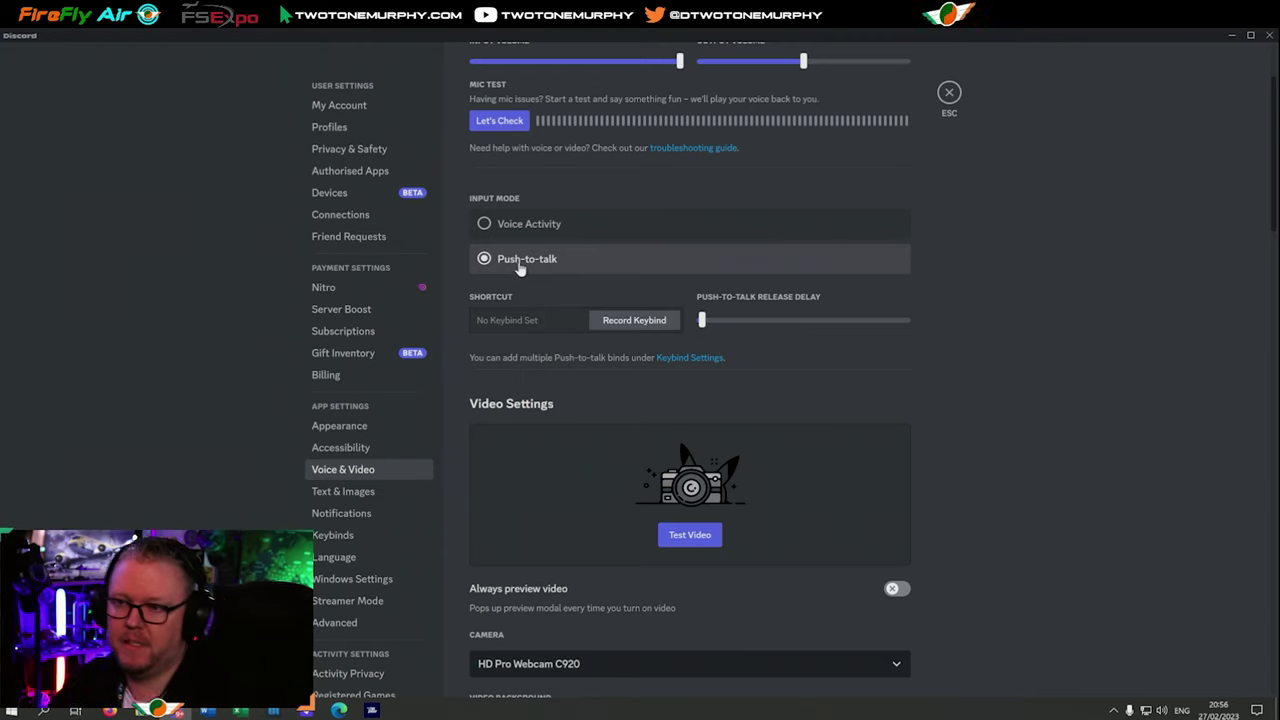
Review the video, codec, noise suppression, attenuation and audio subsystem options in Voice & Video, then leave Discord's settings.
scroll(569, 287, down, 4)
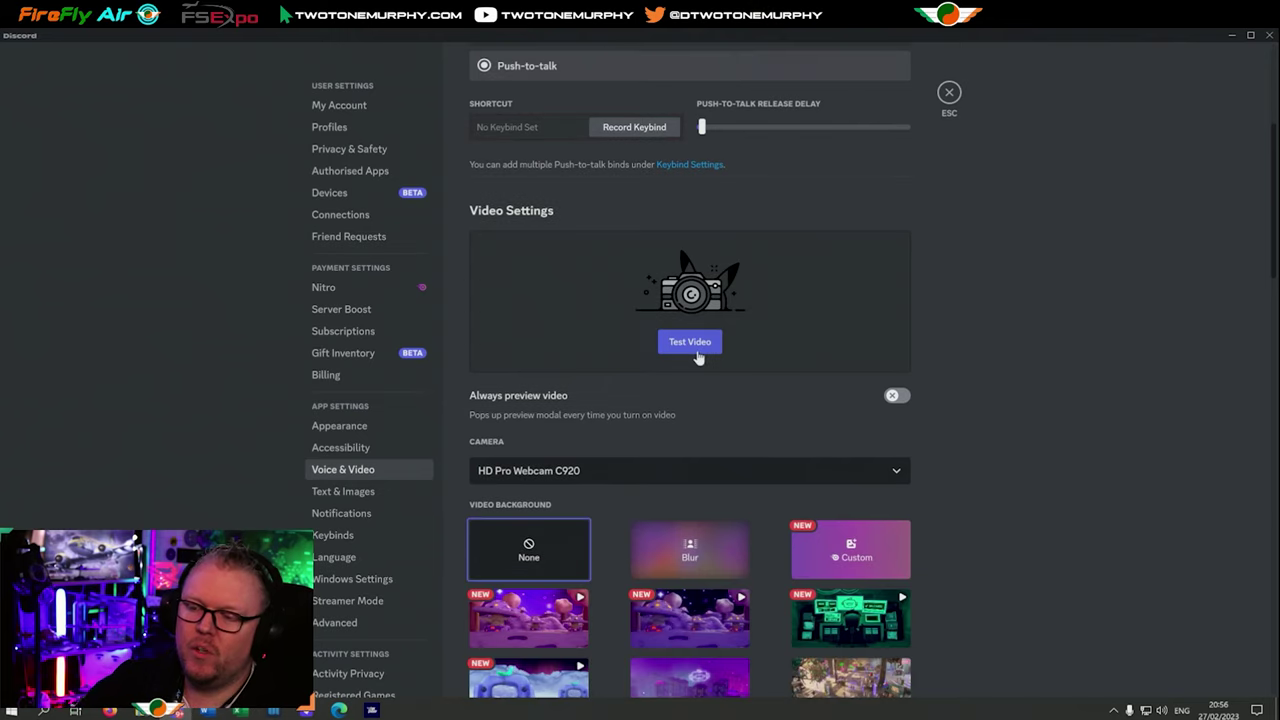
scroll(794, 351, down, 8)
scroll(678, 473, down, 7)
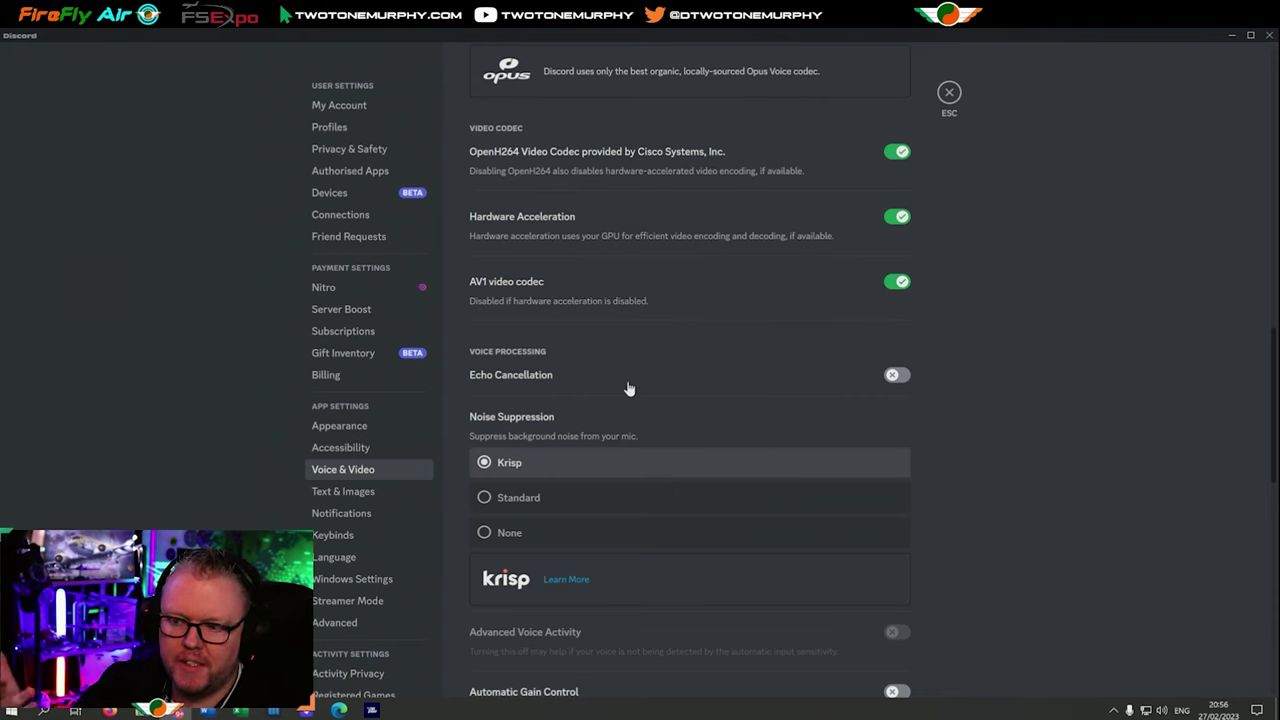
scroll(740, 443, down, 2)
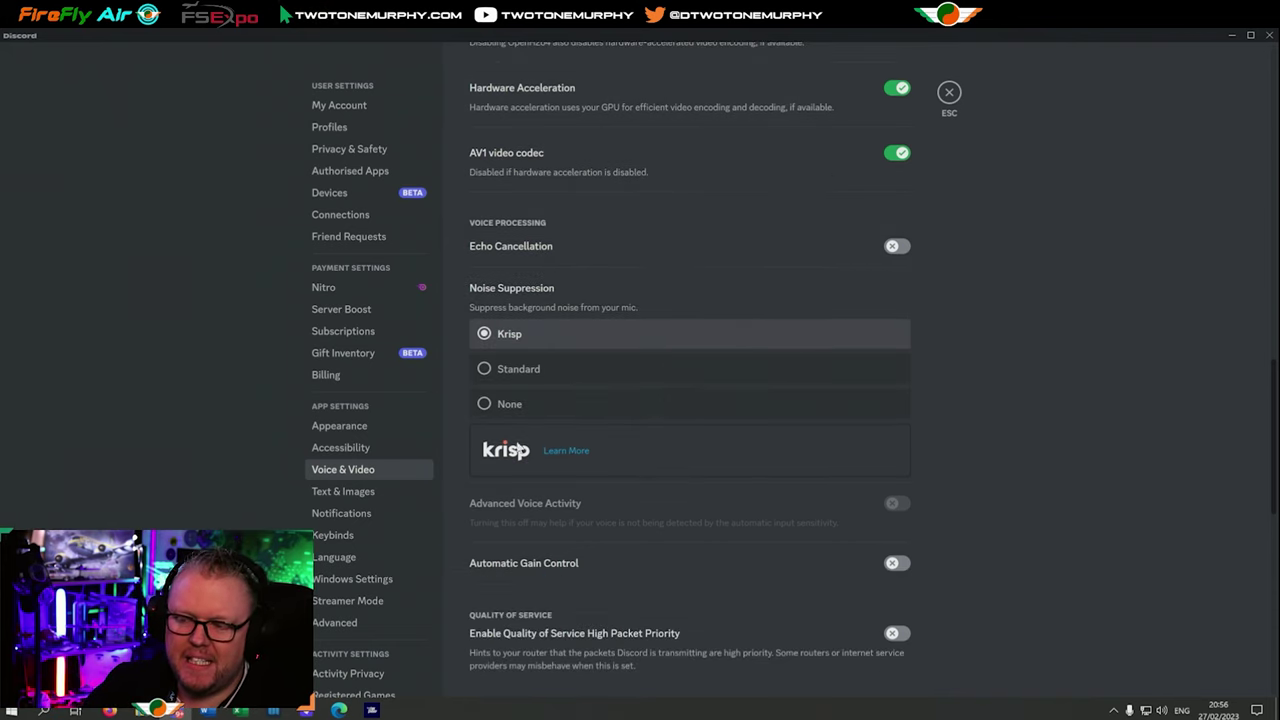
scroll(698, 504, down, 1)
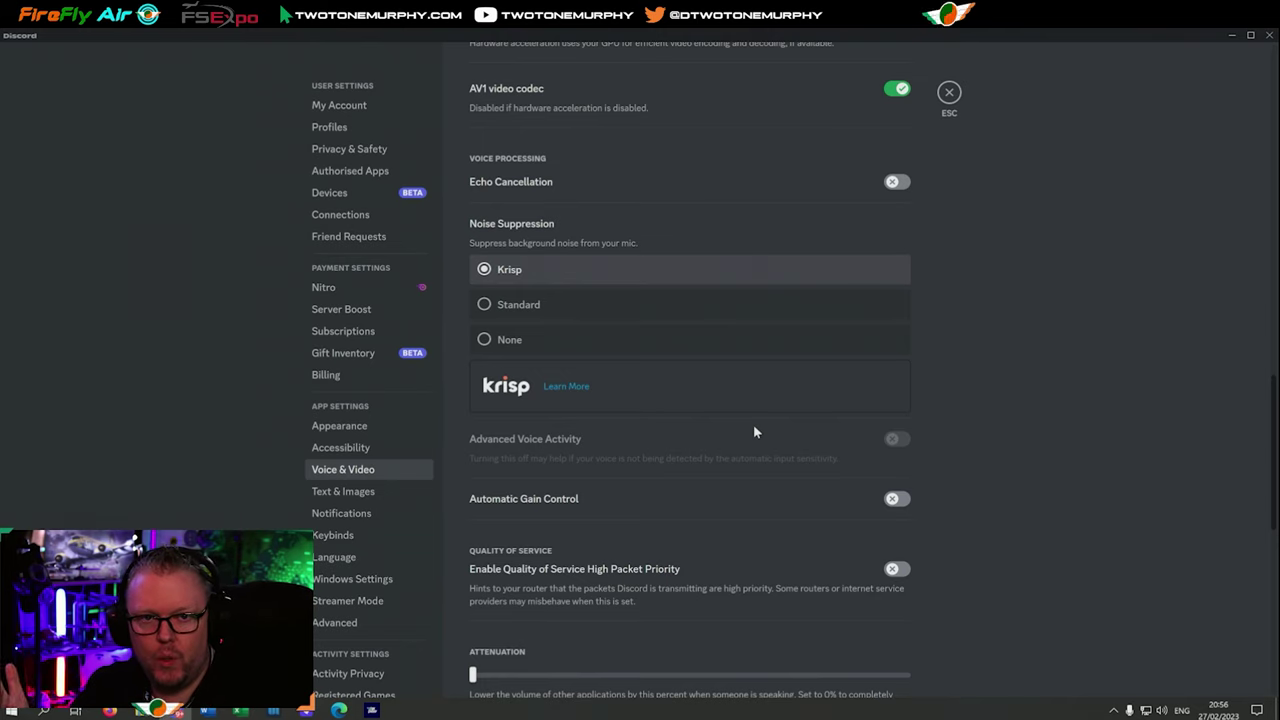
scroll(563, 397, down, 5)
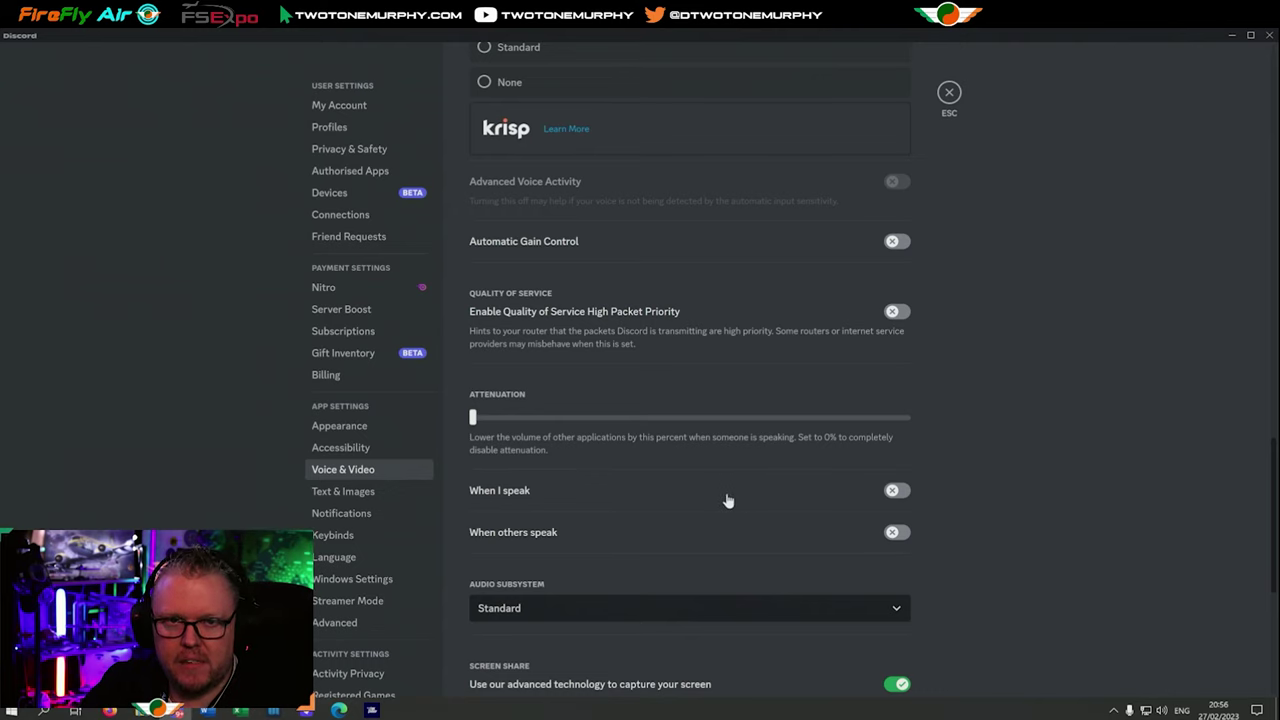
scroll(567, 539, down, 4)
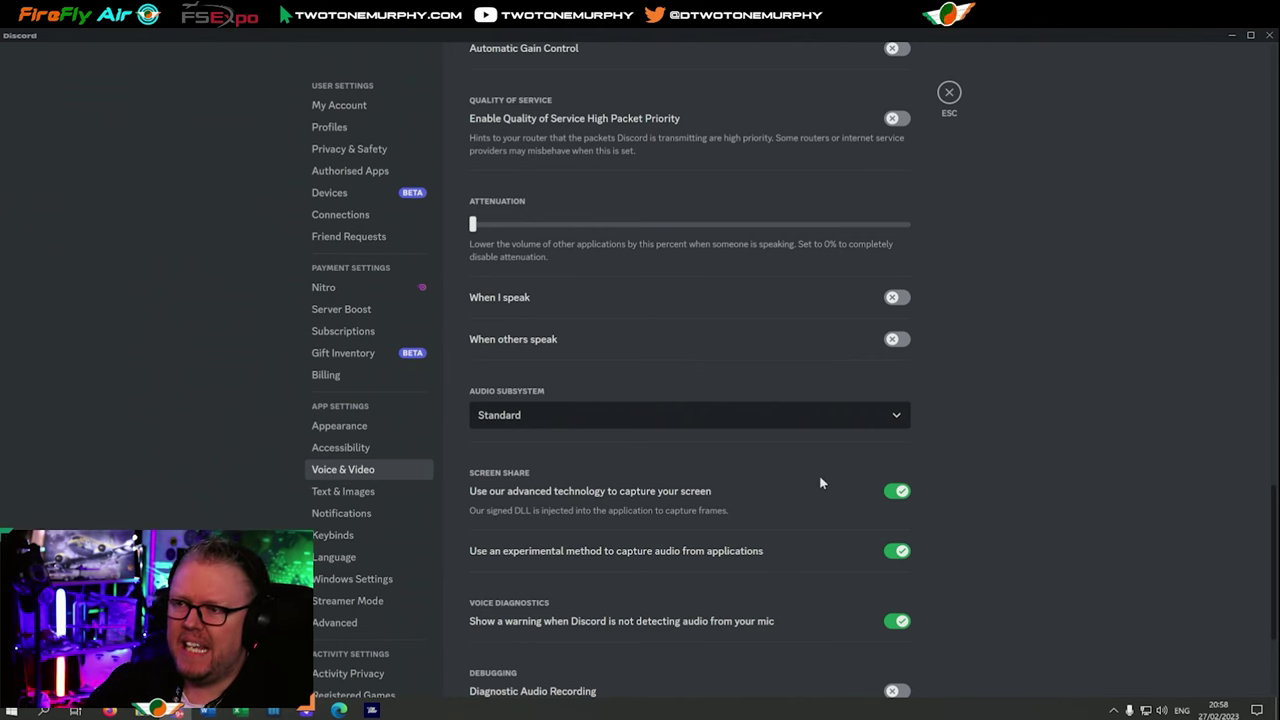
scroll(634, 445, up, 5)
scroll(634, 440, up, 15)
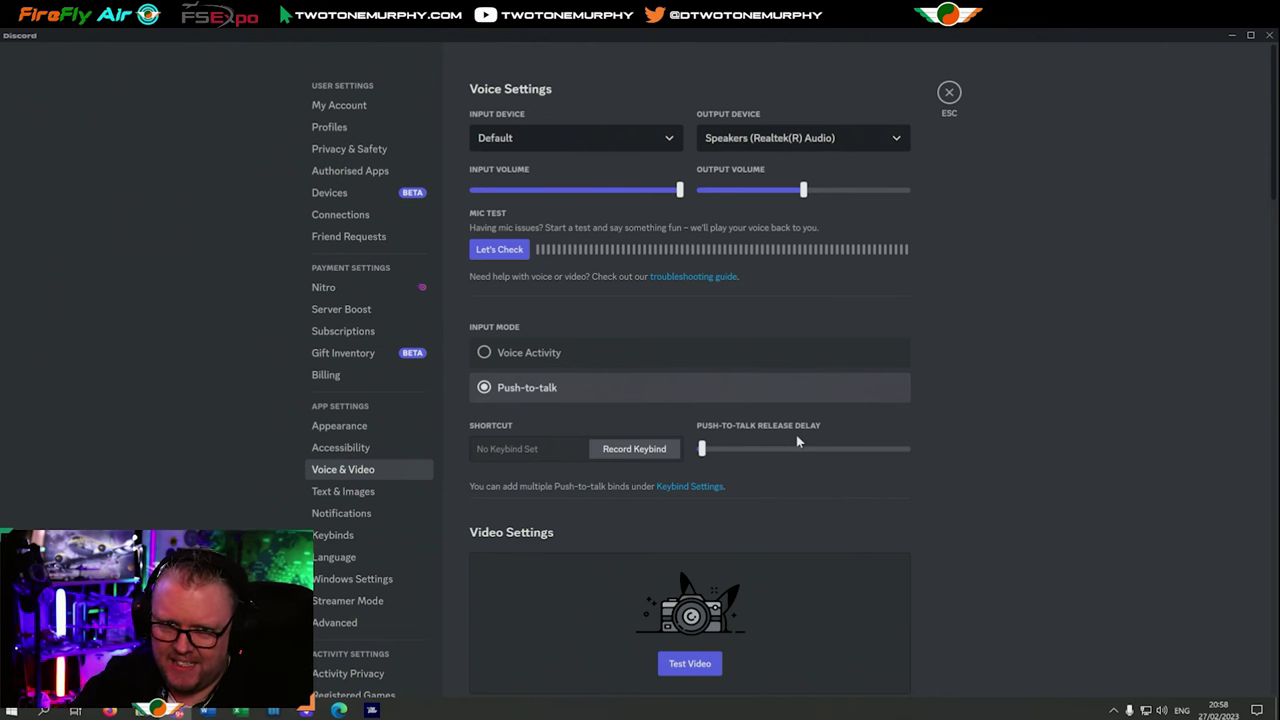
click(948, 93)
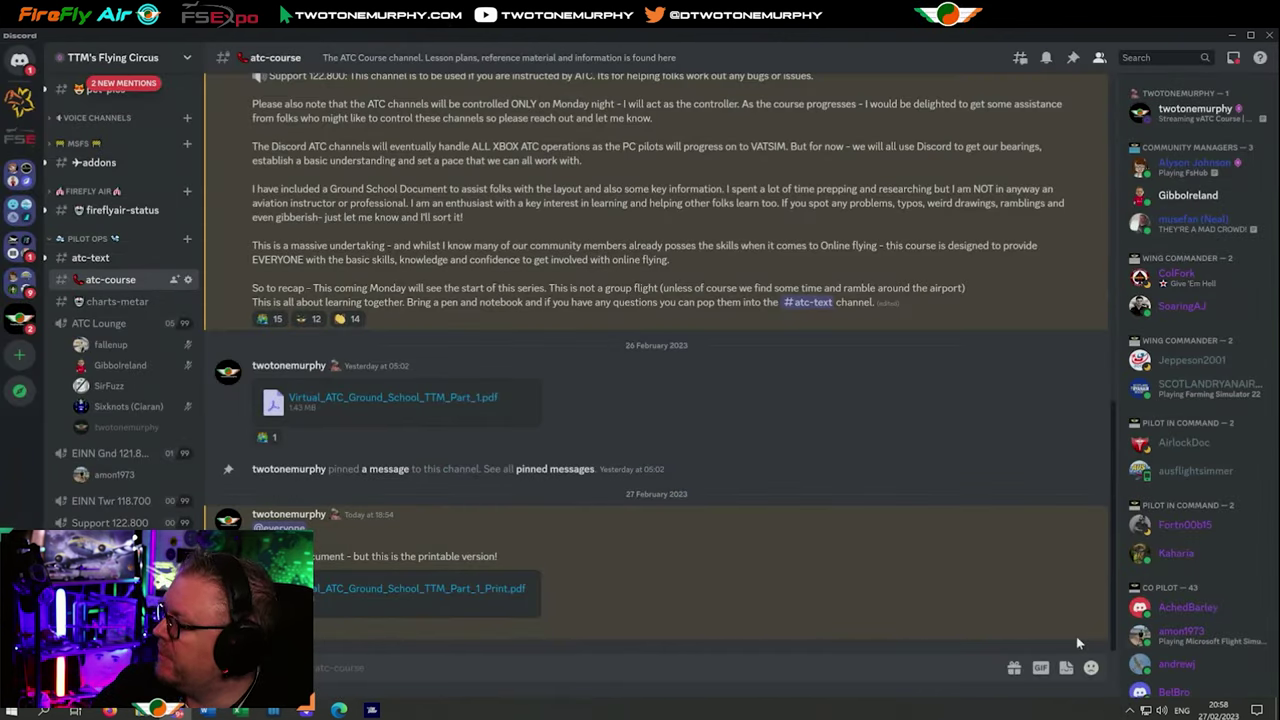
Open the Windows Sound settings full screen, check the output and input devices, and close the window.
right_click(1162, 711)
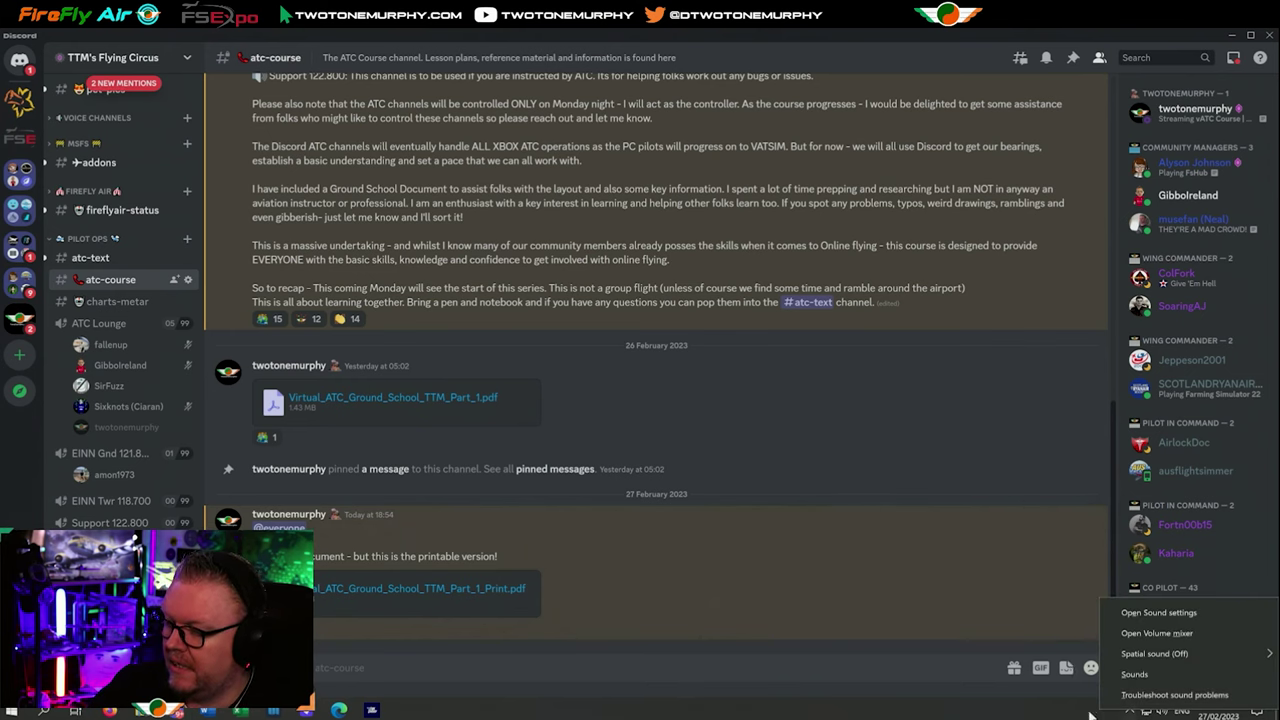
click(1162, 712)
right_click(1162, 711)
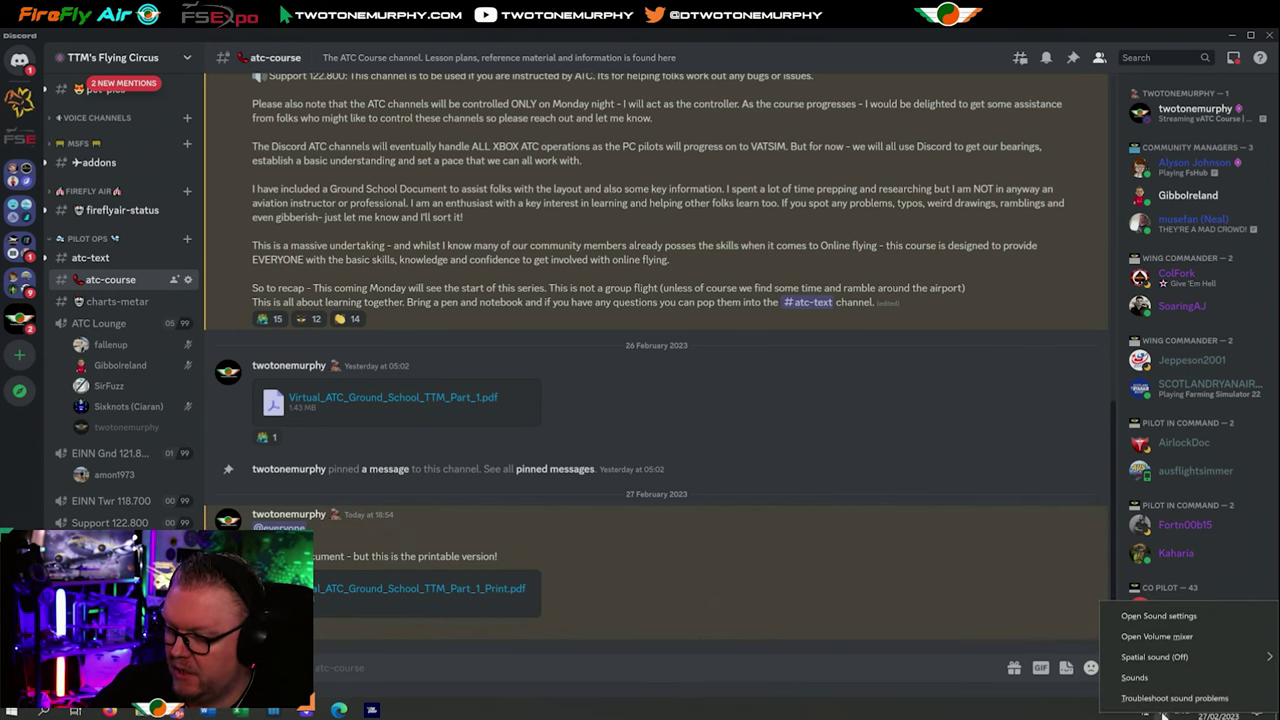
click(1157, 617)
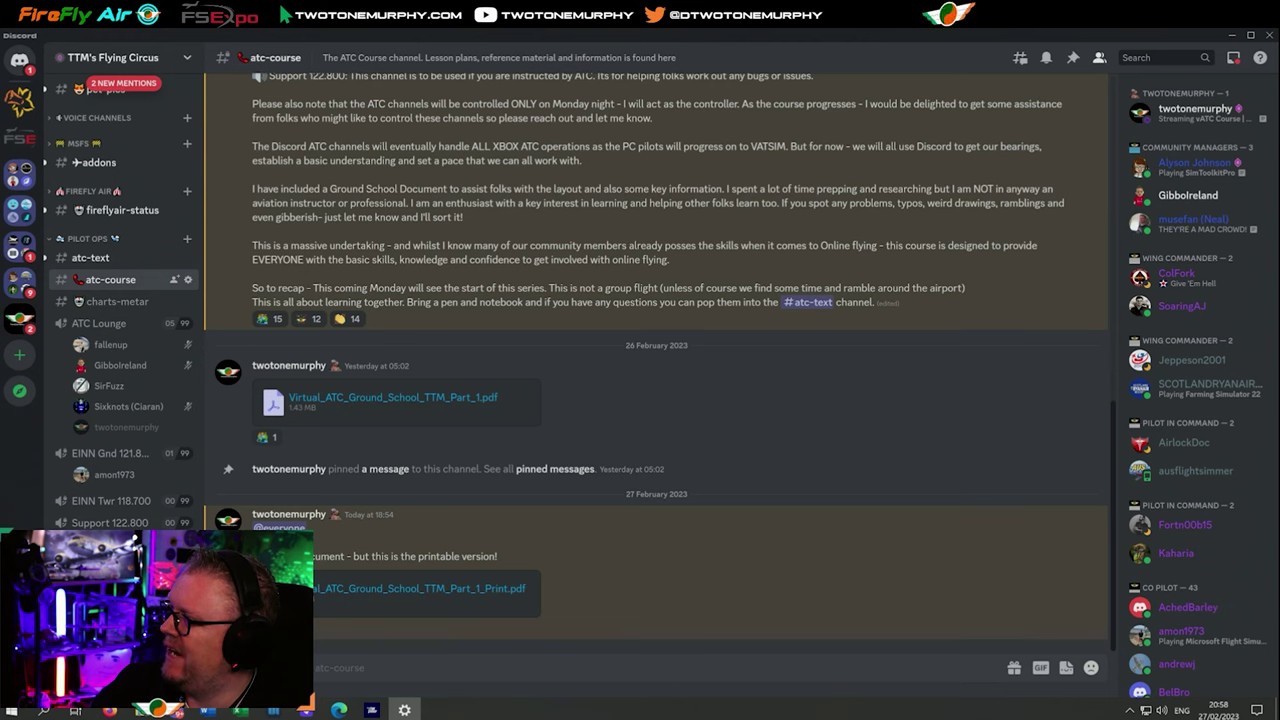
drag(1129, 271, 625, 107)
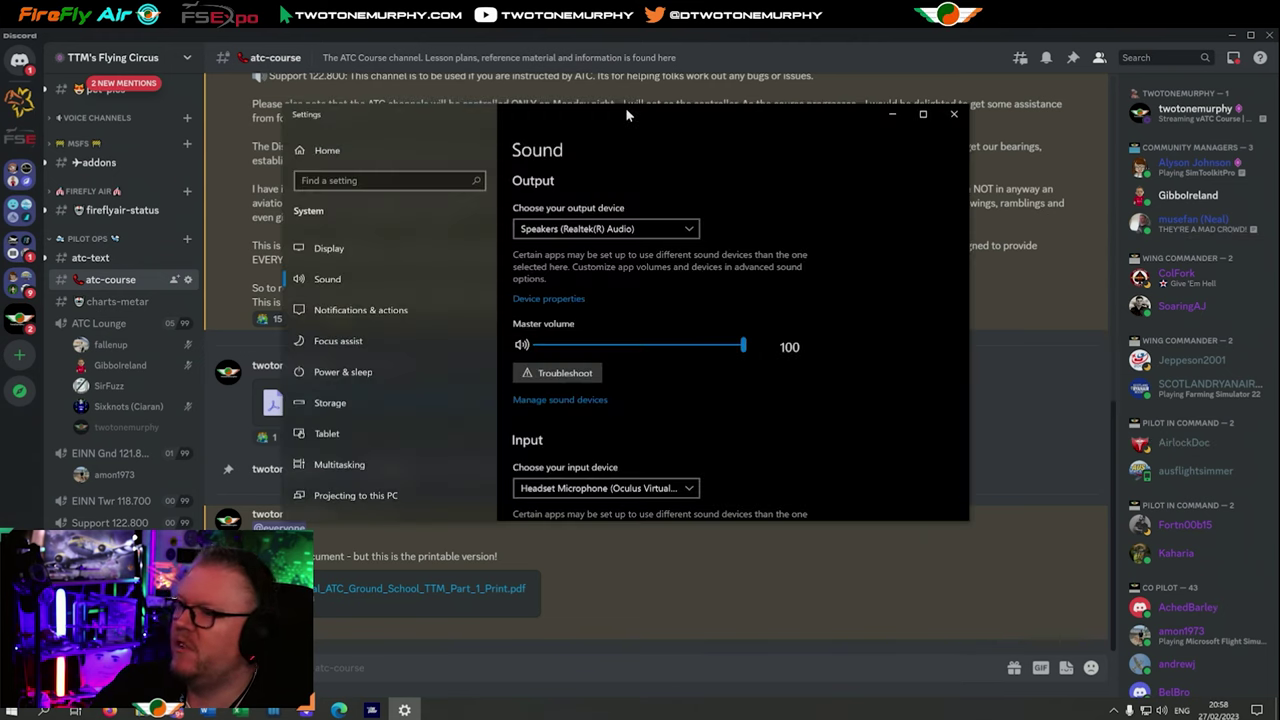
double_click(625, 107)
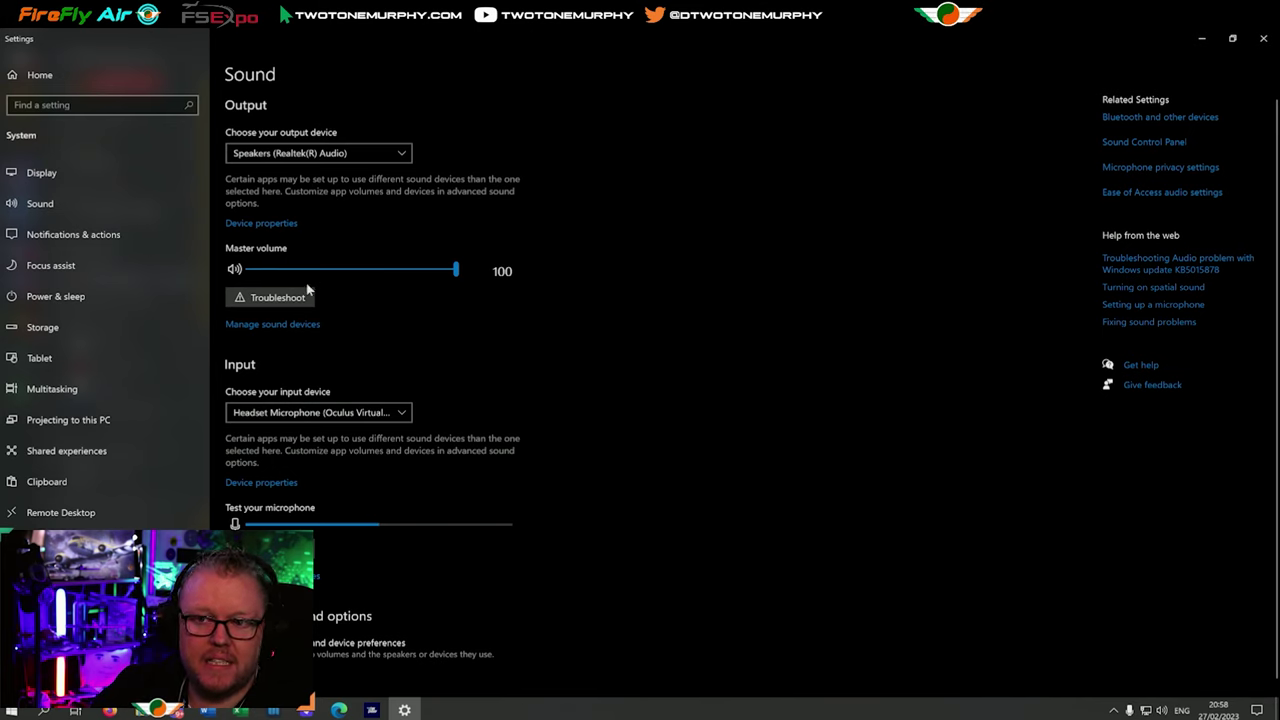
scroll(613, 483, down, 1)
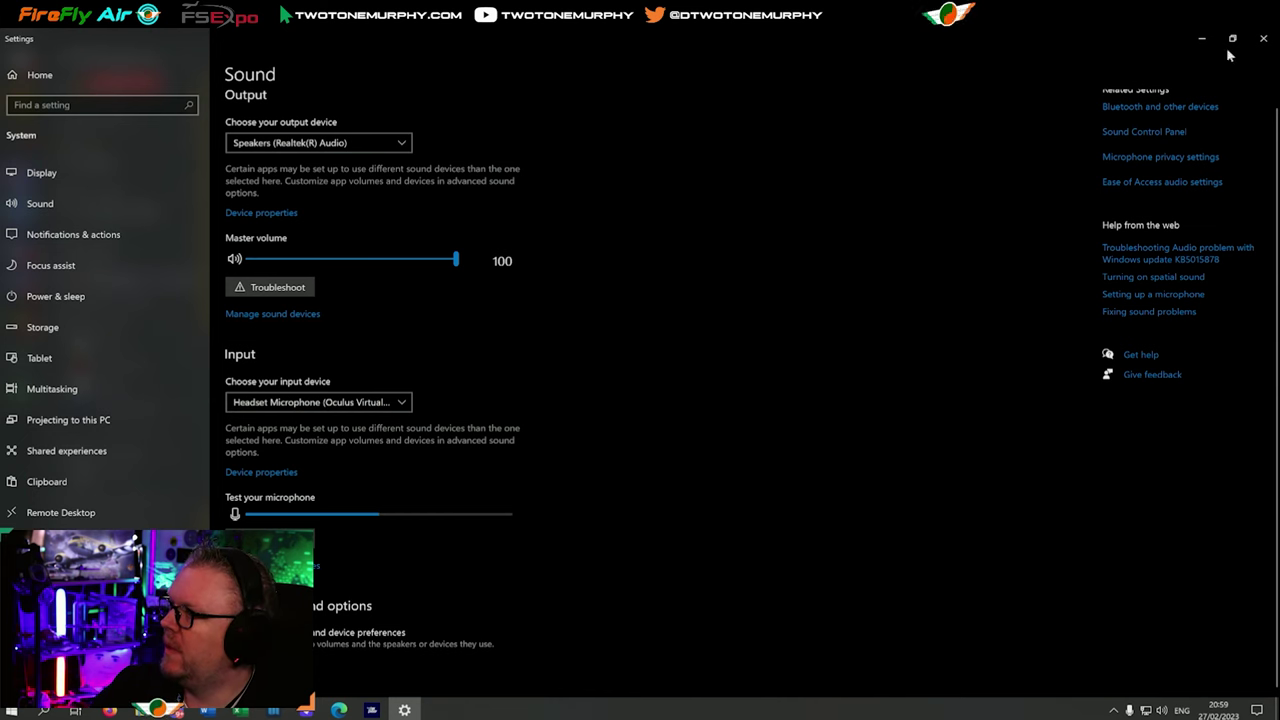
click(1263, 38)
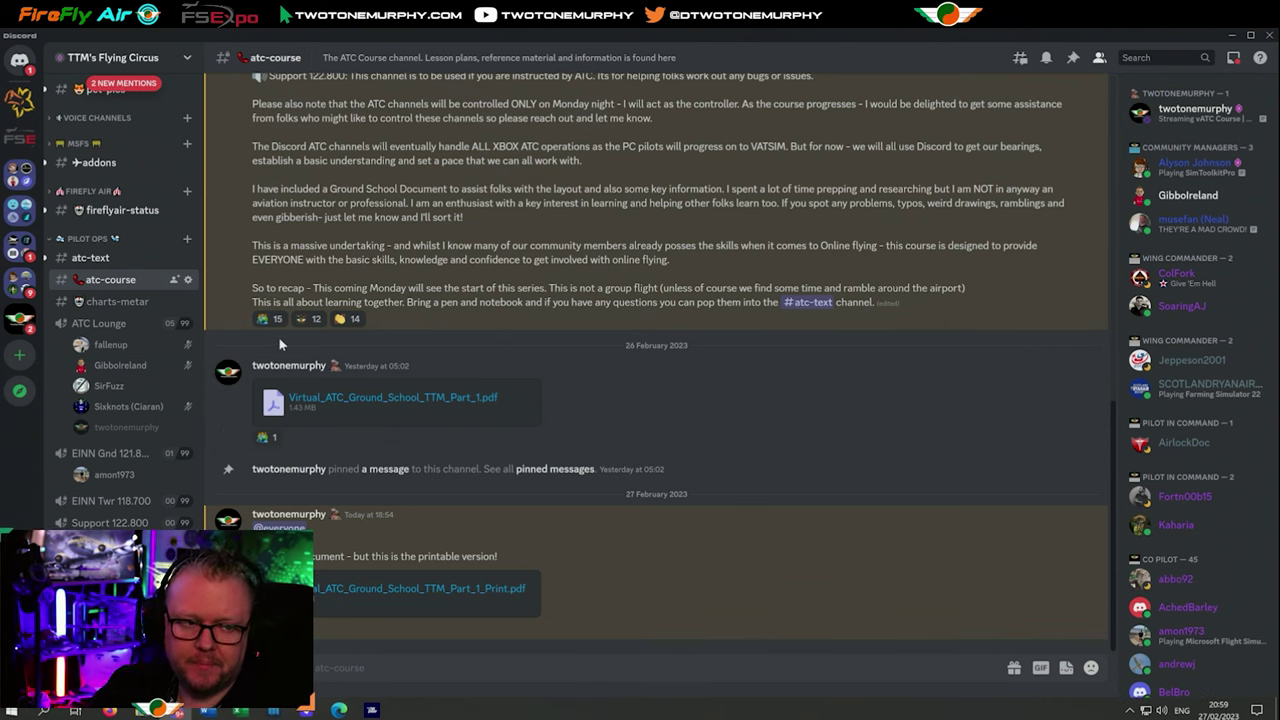
Switch to Firefox and show the already open VATSIM home page.
mouse_move(313, 327)
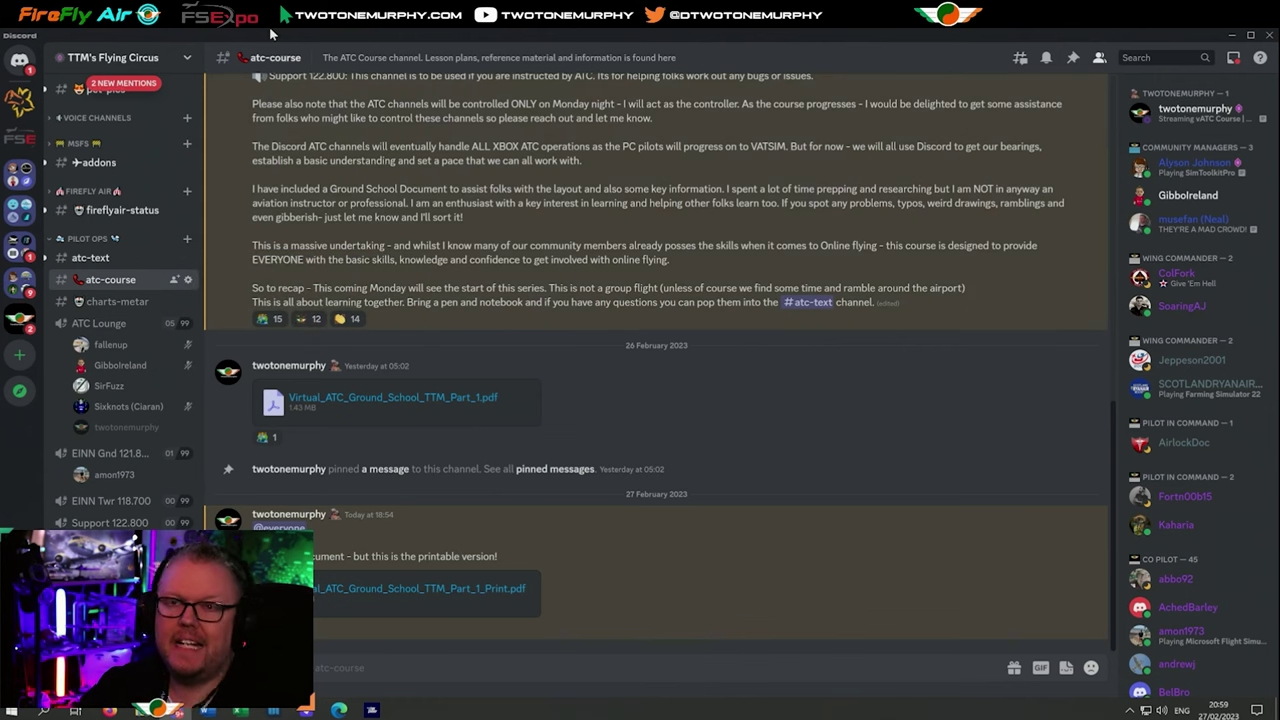
key(alt+Tab)
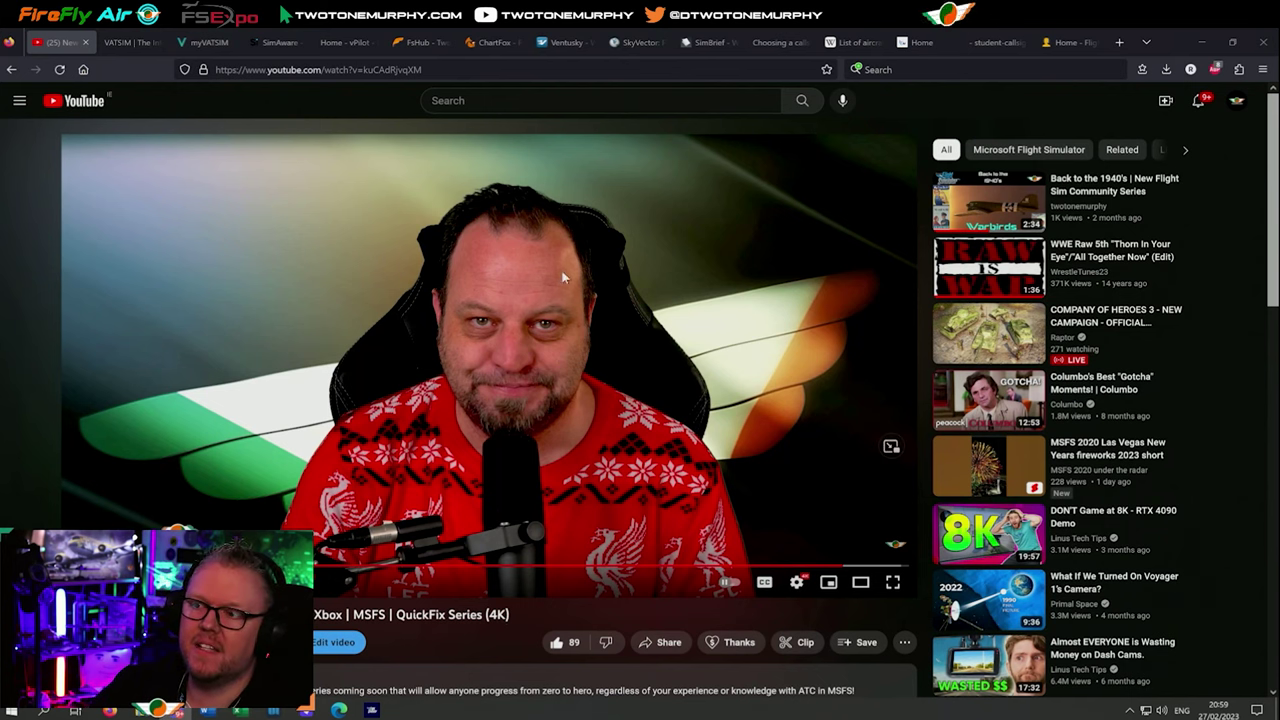
click(124, 45)
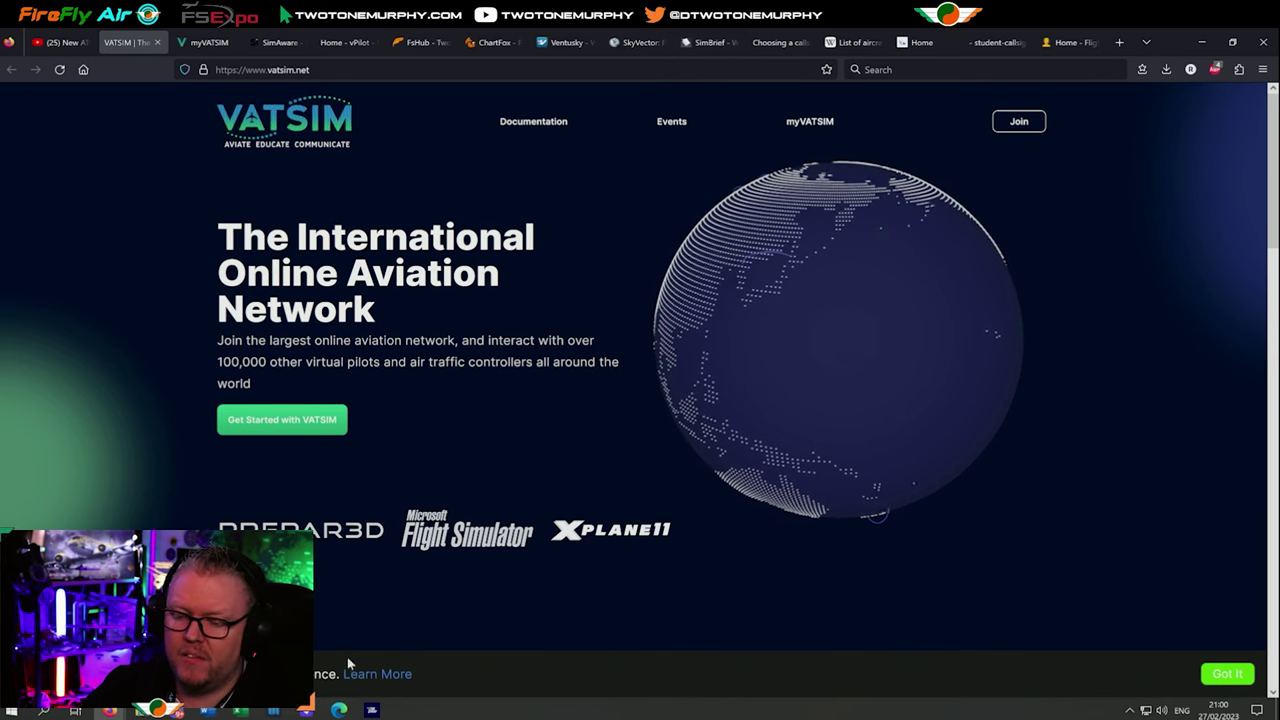
Switch to the Virtual ATC Ground School PDF in Edge and read the VATSIM and IVAO entries on page 5.
mouse_move(339, 710)
scroll(483, 476, down, 5)
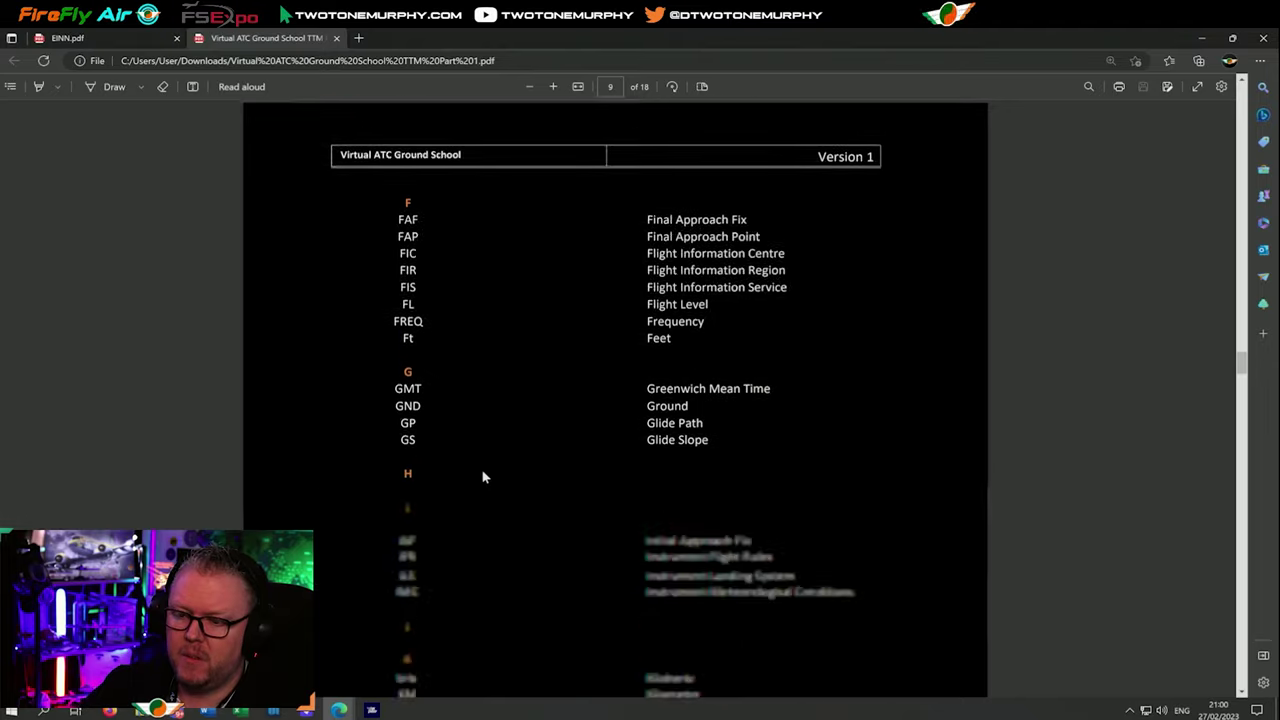
scroll(483, 476, up, 15)
scroll(479, 490, up, 7)
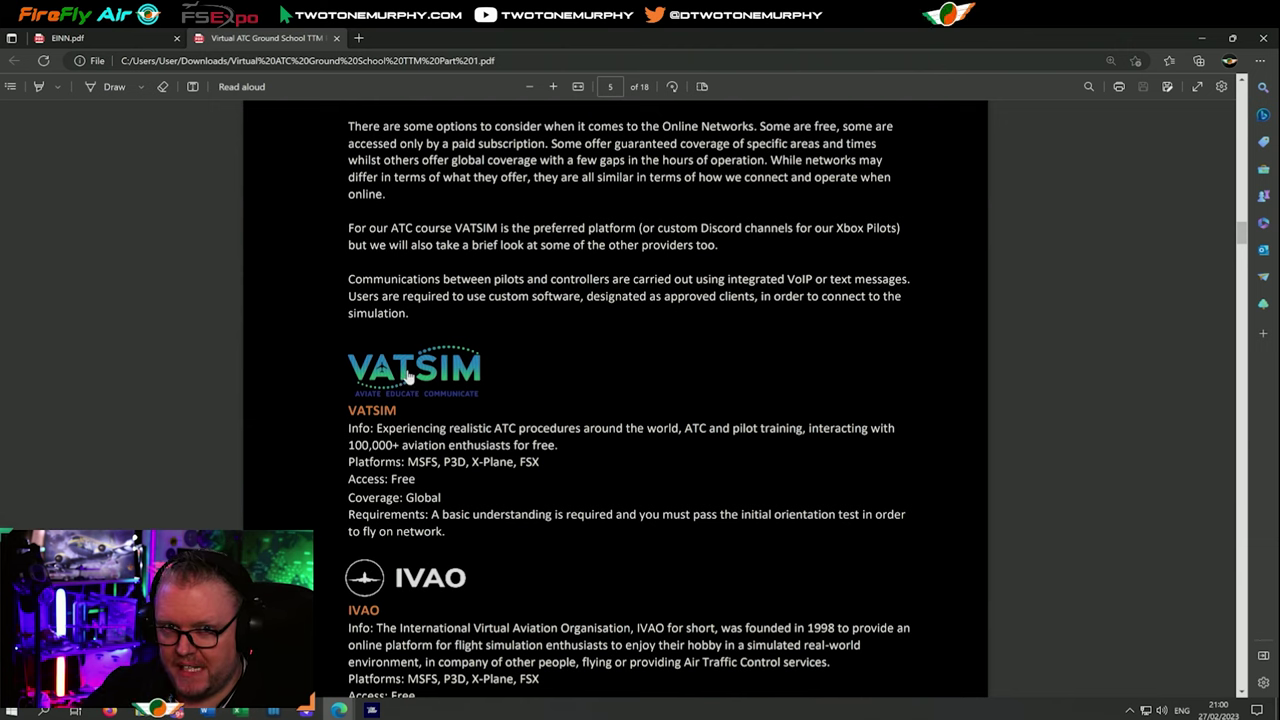
scroll(406, 385, down, 3)
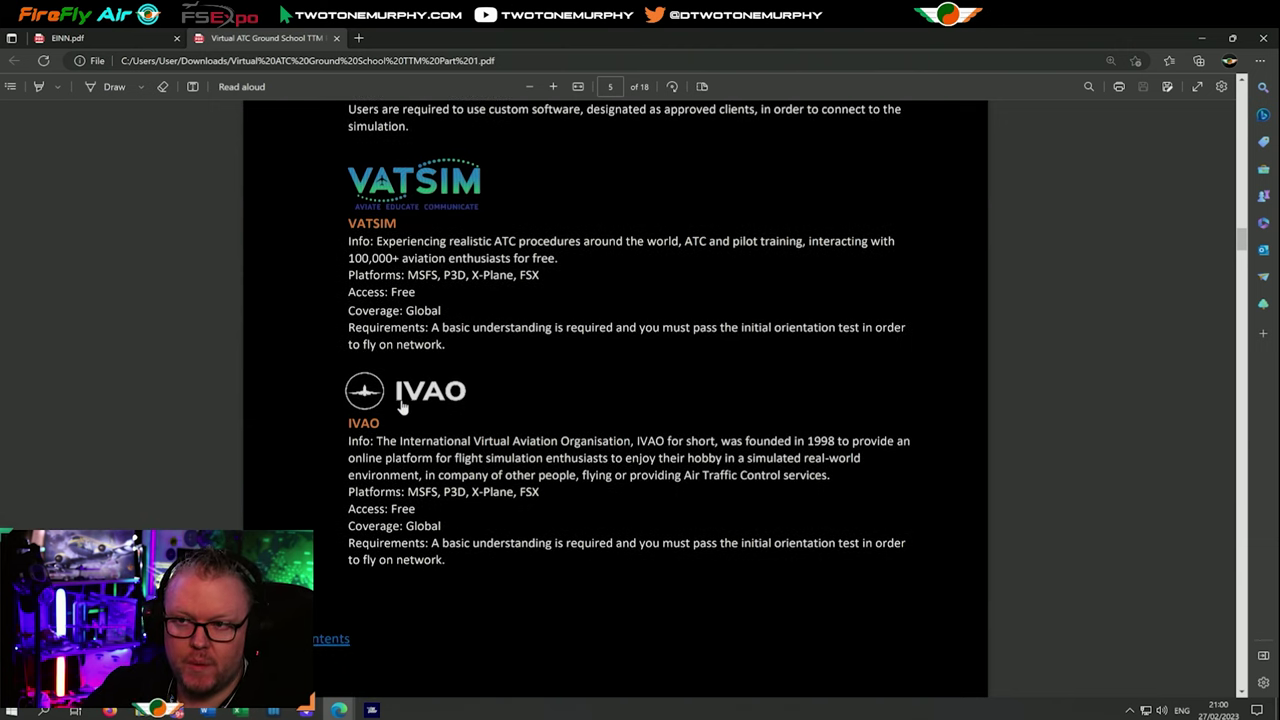
scroll(365, 330, up, 2)
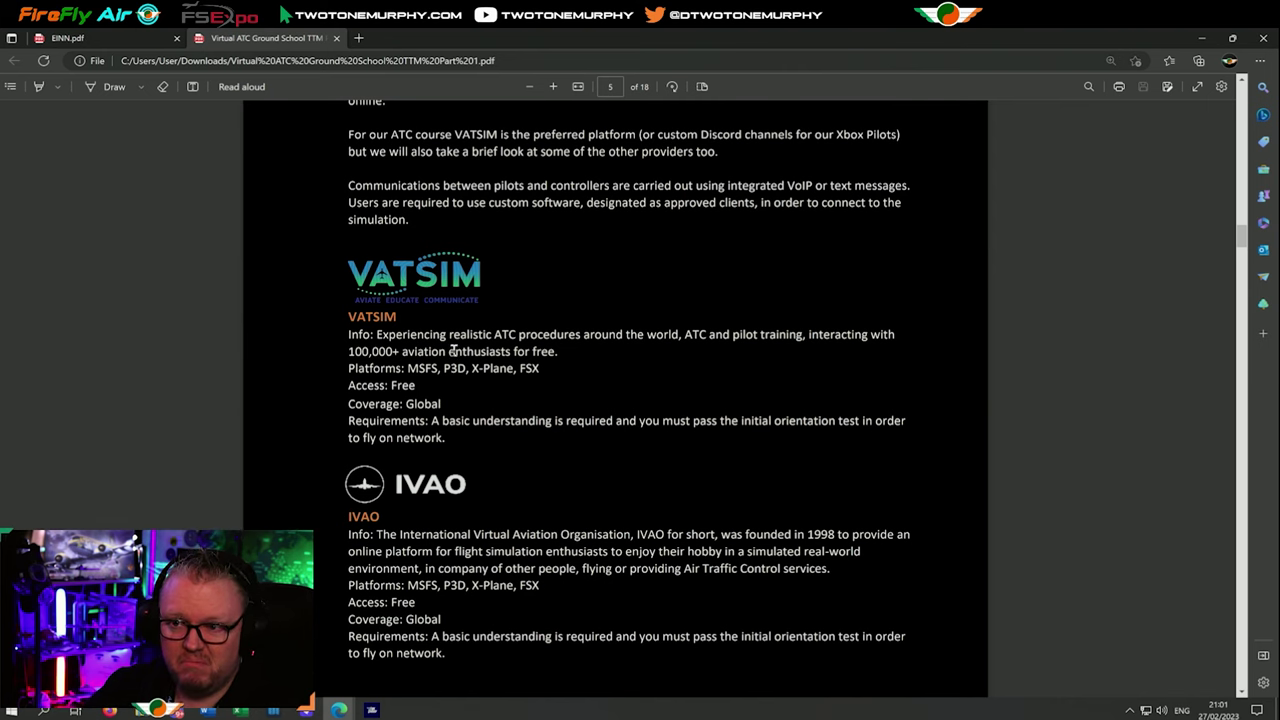
scroll(430, 351, down, 2)
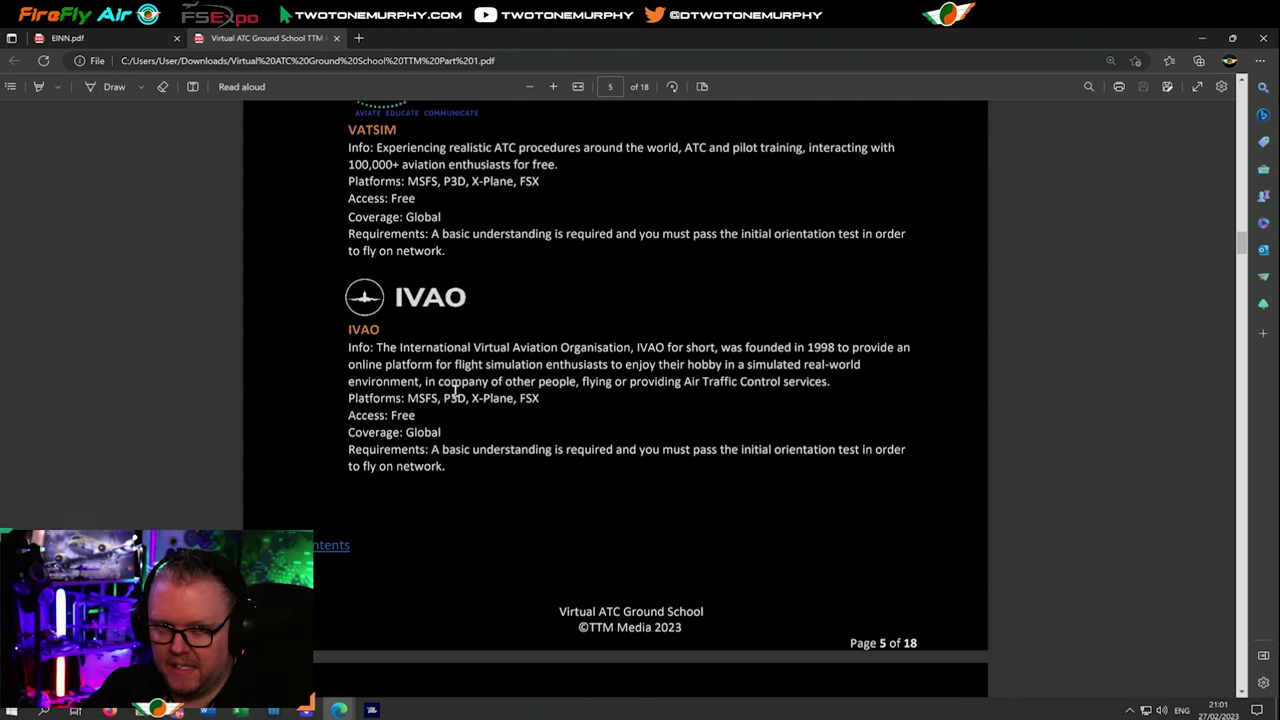
Read the Pilotedge and TTM Discord entries and section 1.5 Connectivity on page 6 of the PDF.
scroll(459, 400, down, 5)
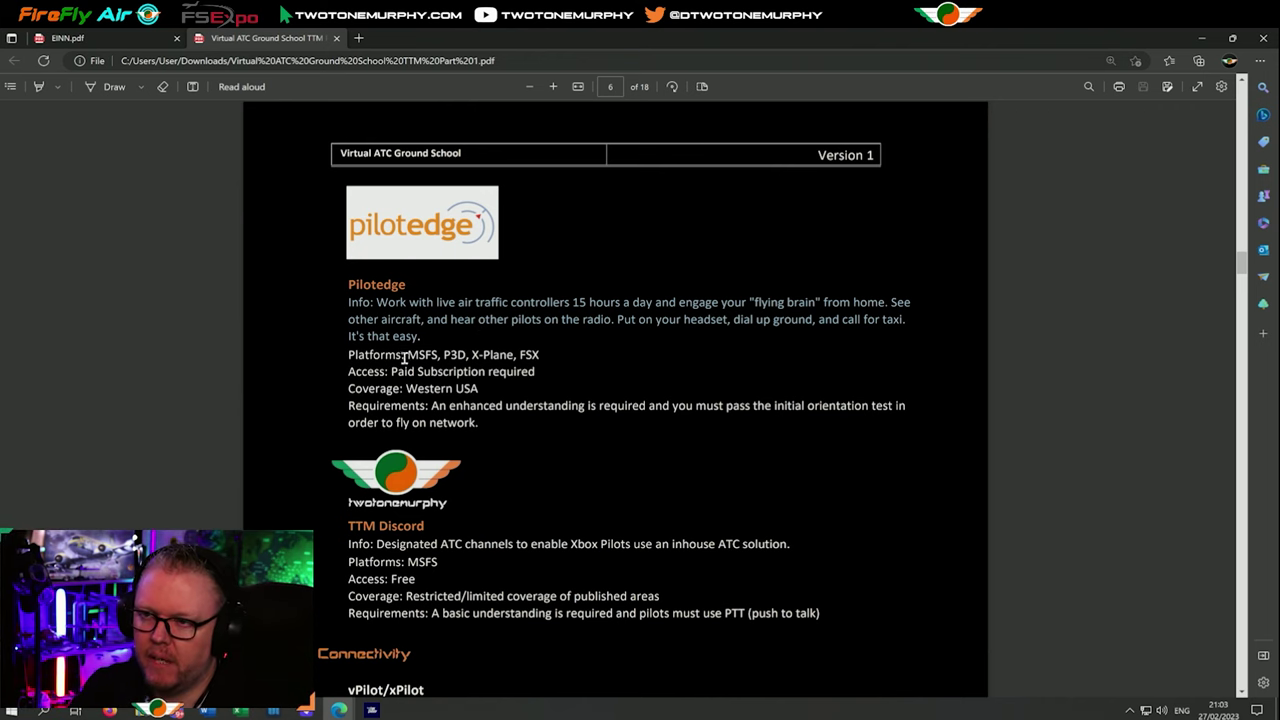
scroll(412, 333, up, 1)
scroll(400, 370, down, 3)
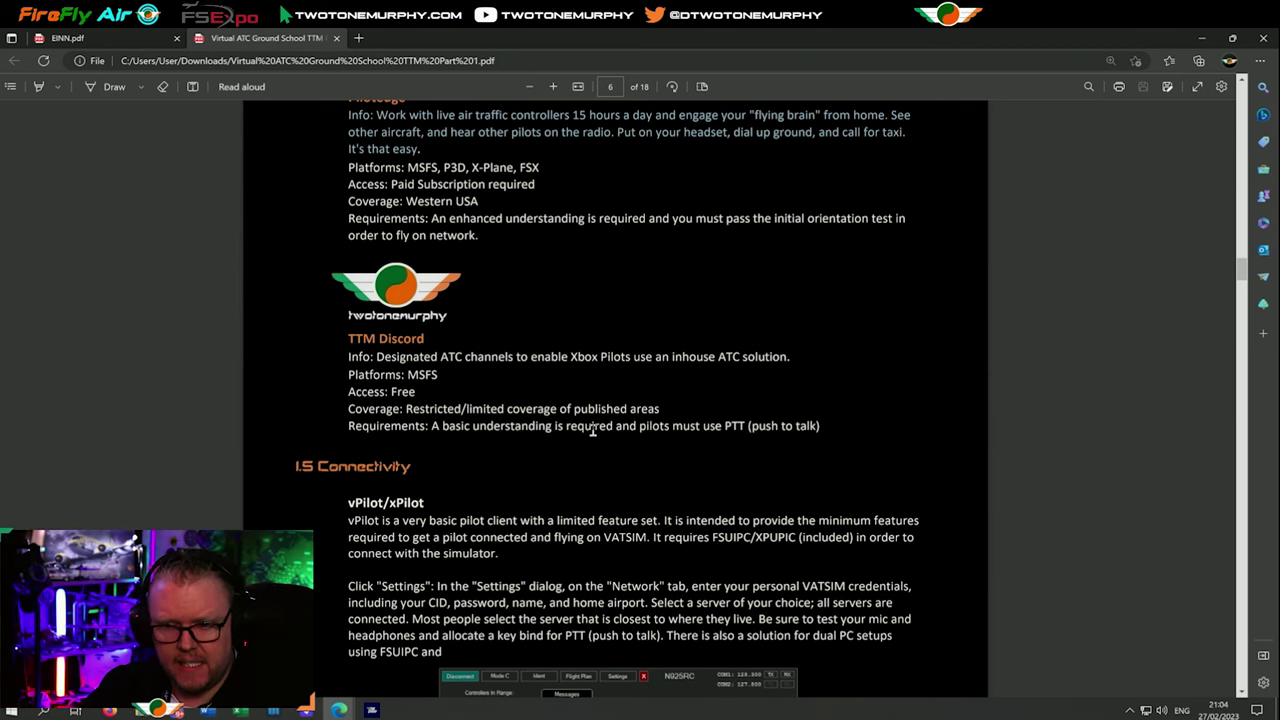
scroll(474, 397, down, 3)
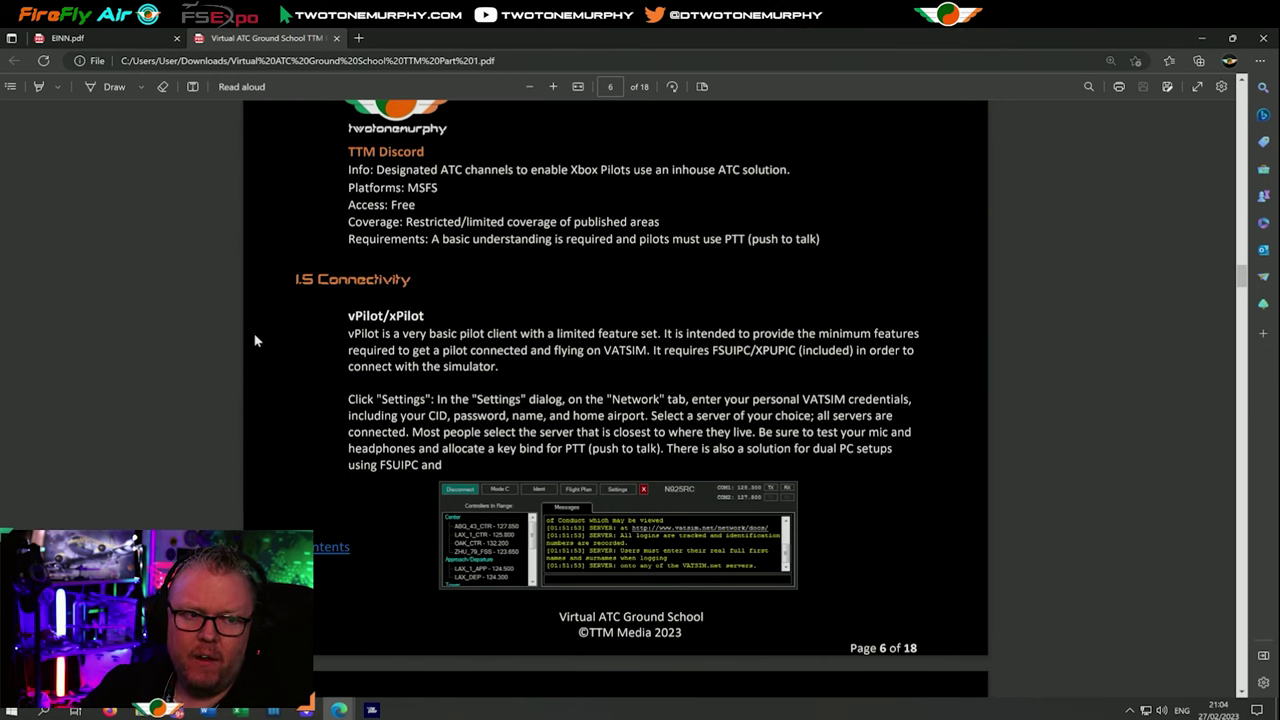
Return to the VATSIM website in Firefox and open its membership registration page.
mouse_move(109, 710)
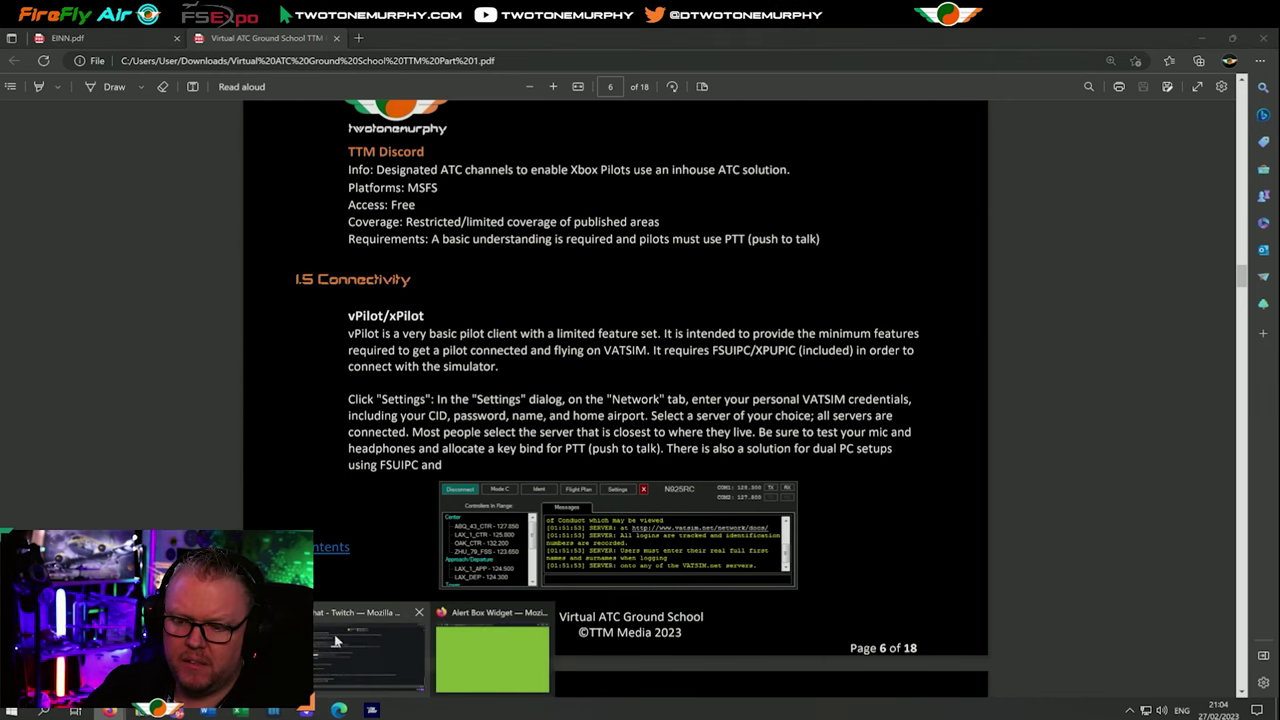
click(240, 655)
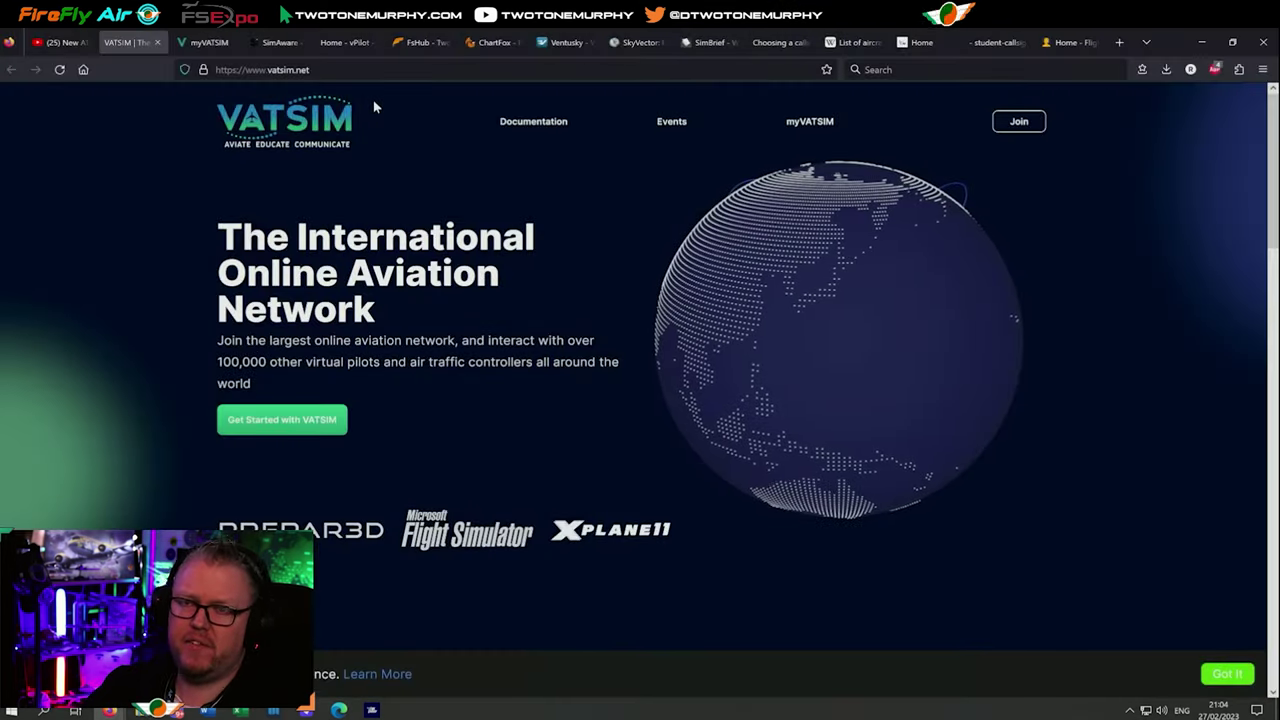
click(1010, 128)
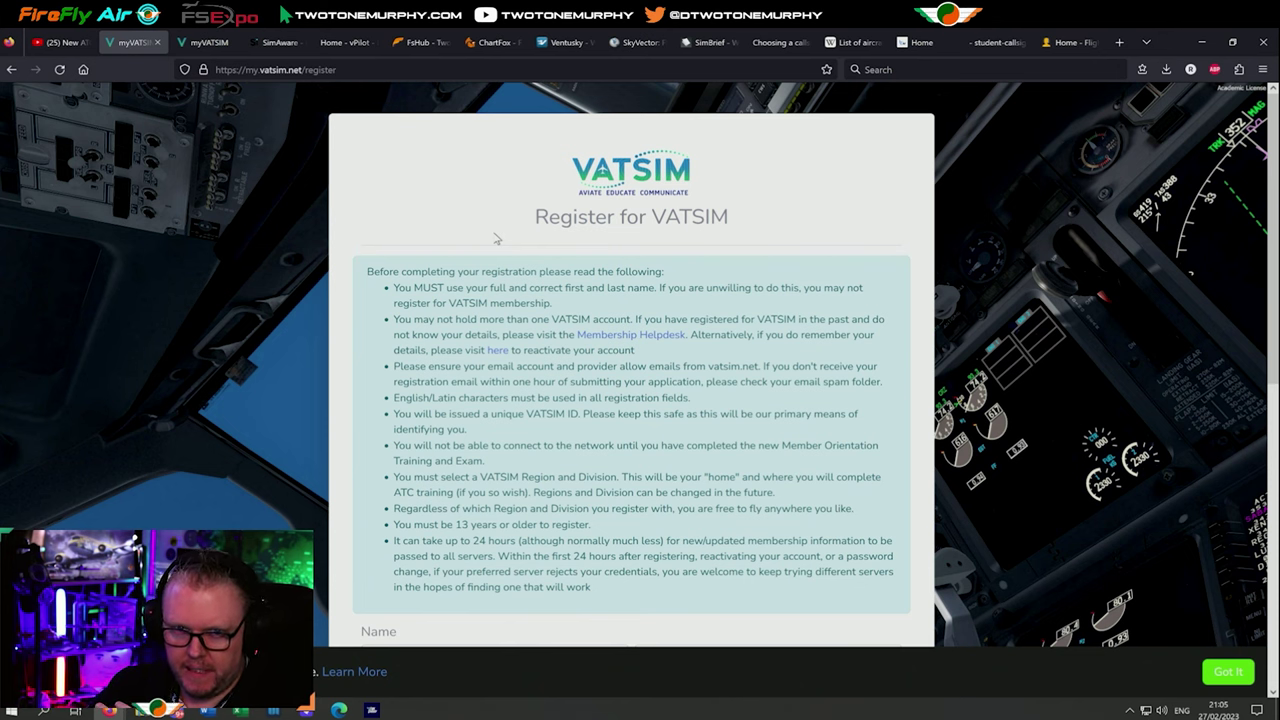
Review the VATSIM registration rules and form fields, opening and closing the region choices without picking one.
scroll(549, 314, down, 1)
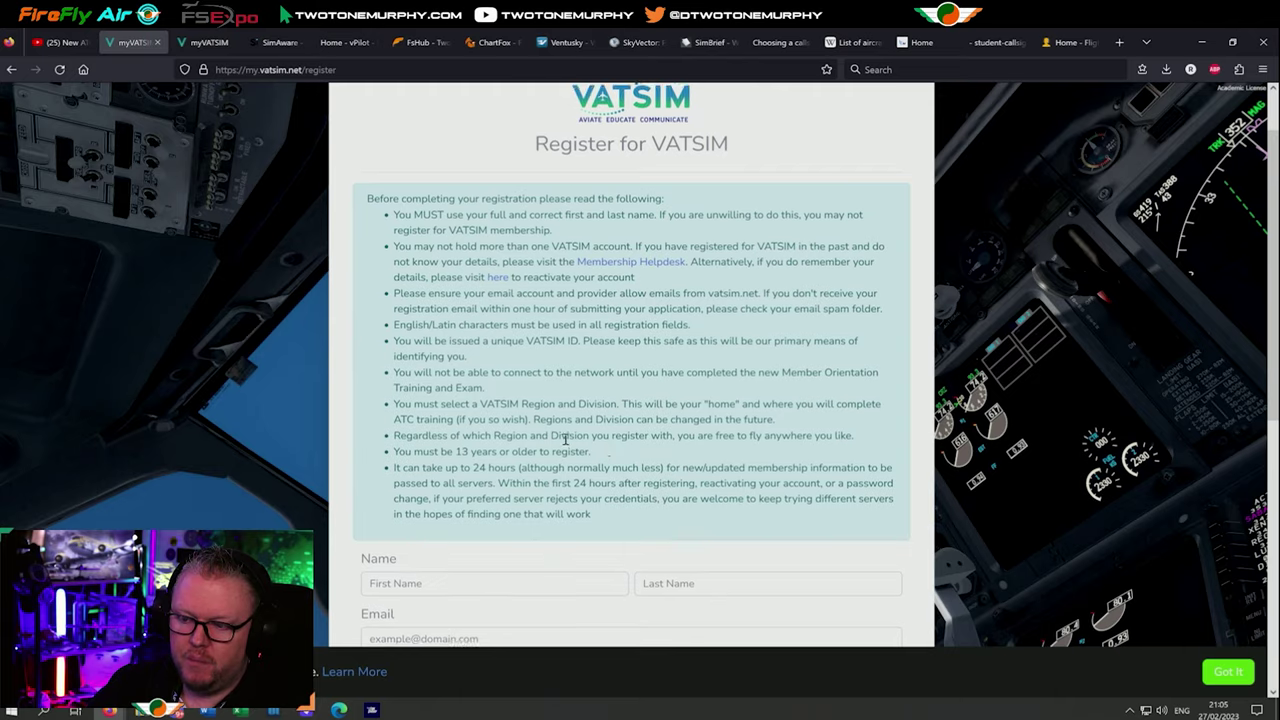
scroll(565, 440, down, 3)
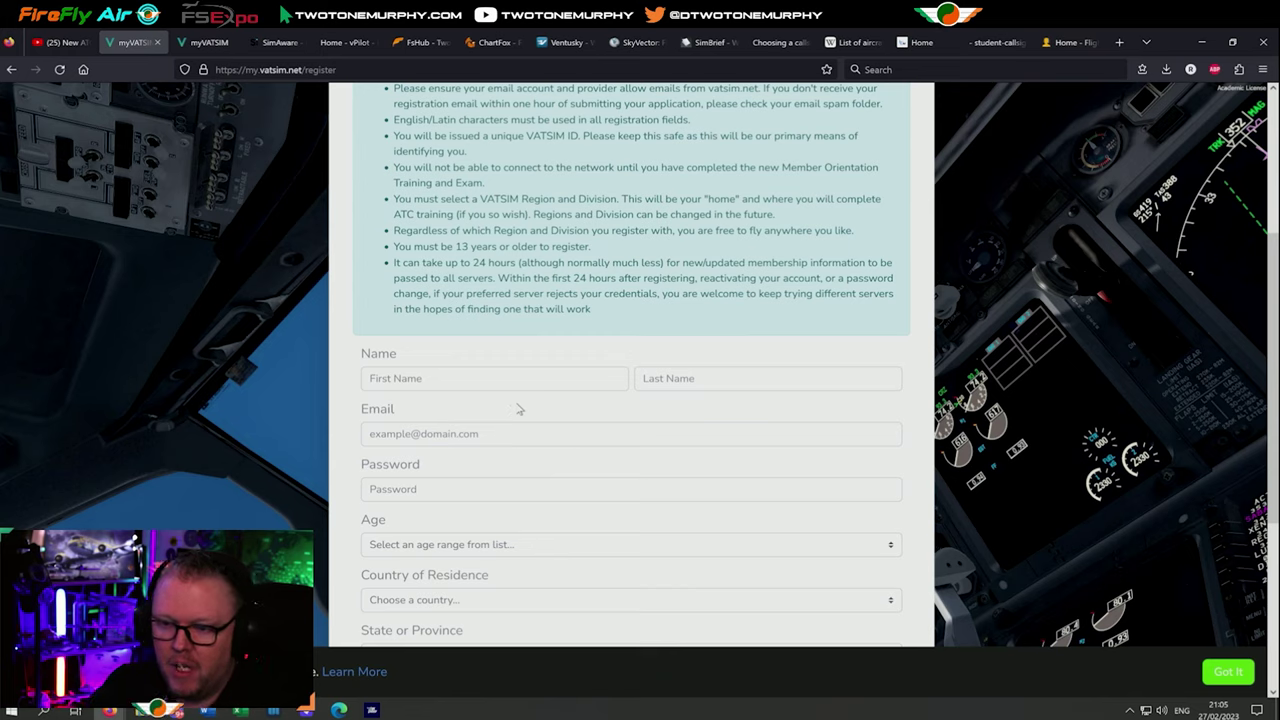
scroll(519, 409, down, 3)
scroll(408, 414, down, 2)
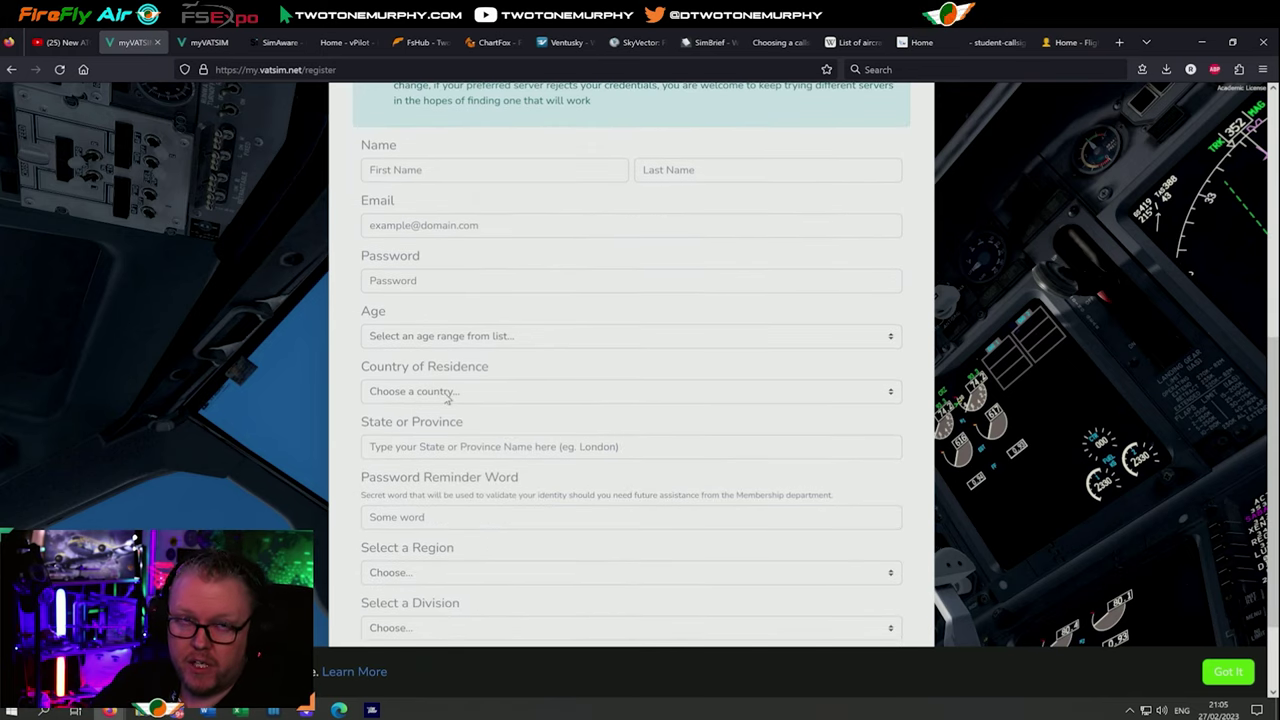
scroll(394, 400, down, 2)
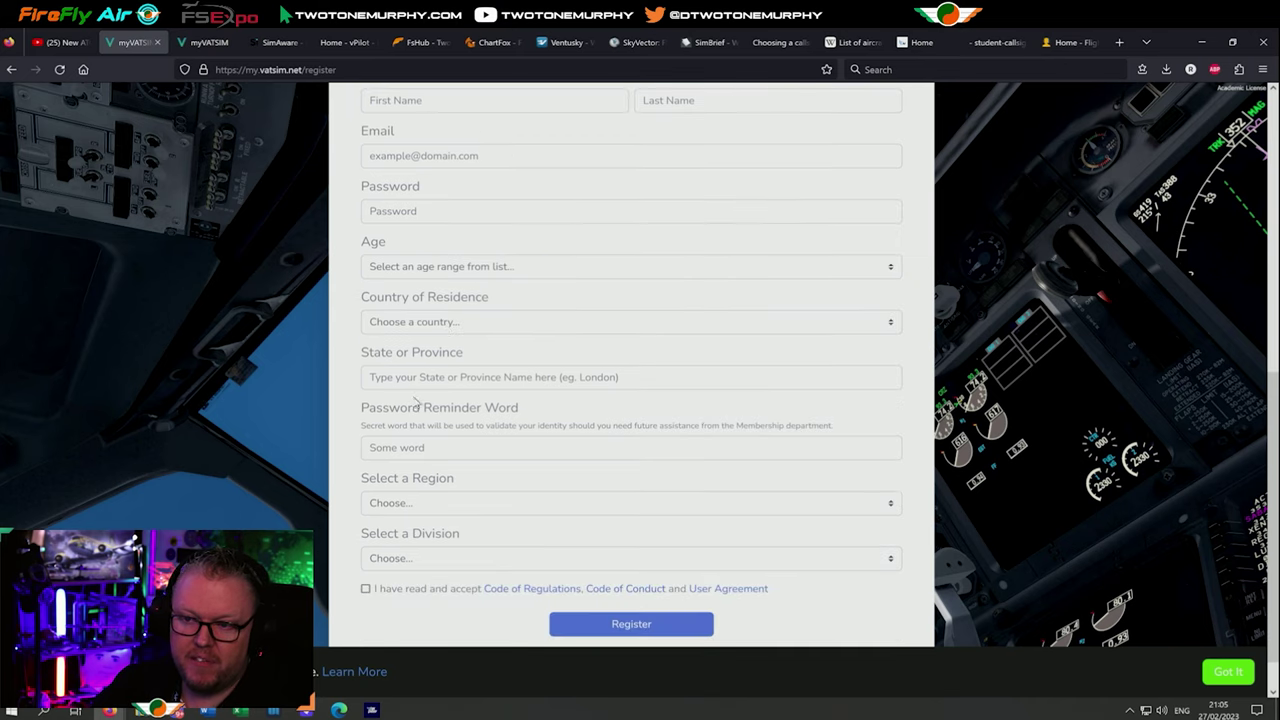
scroll(470, 422, down, 1)
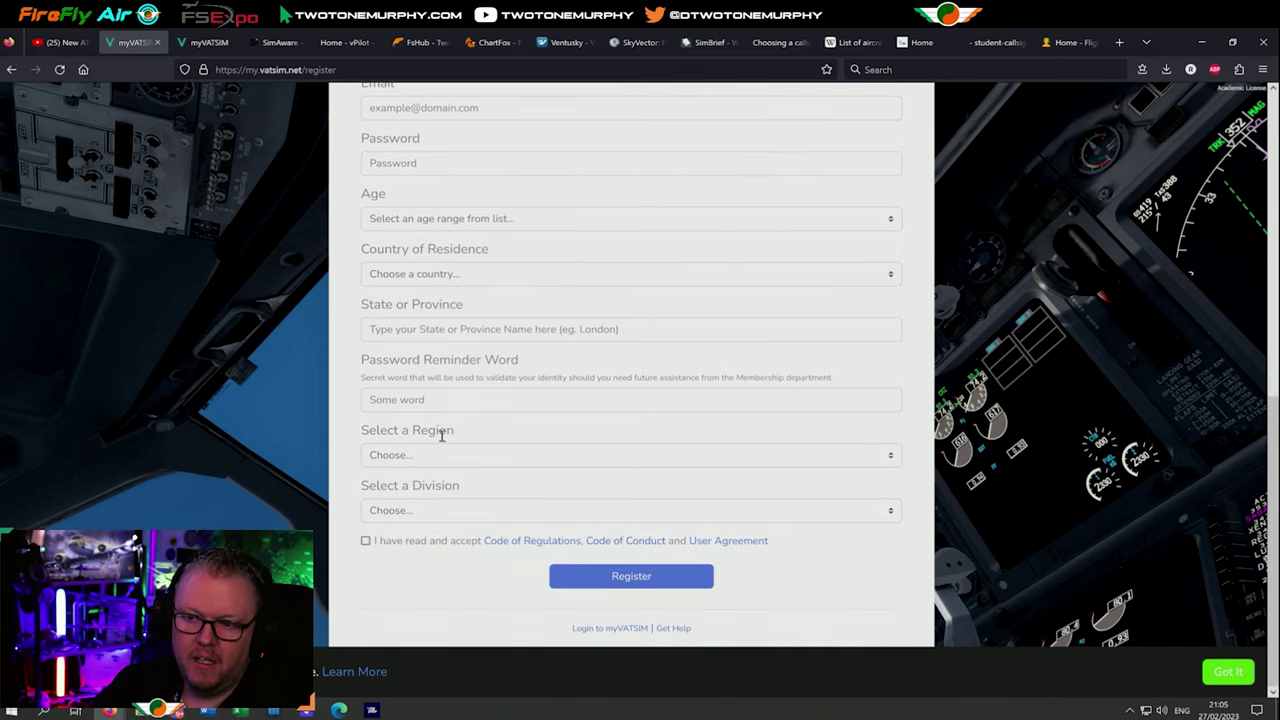
click(425, 456)
click(438, 458)
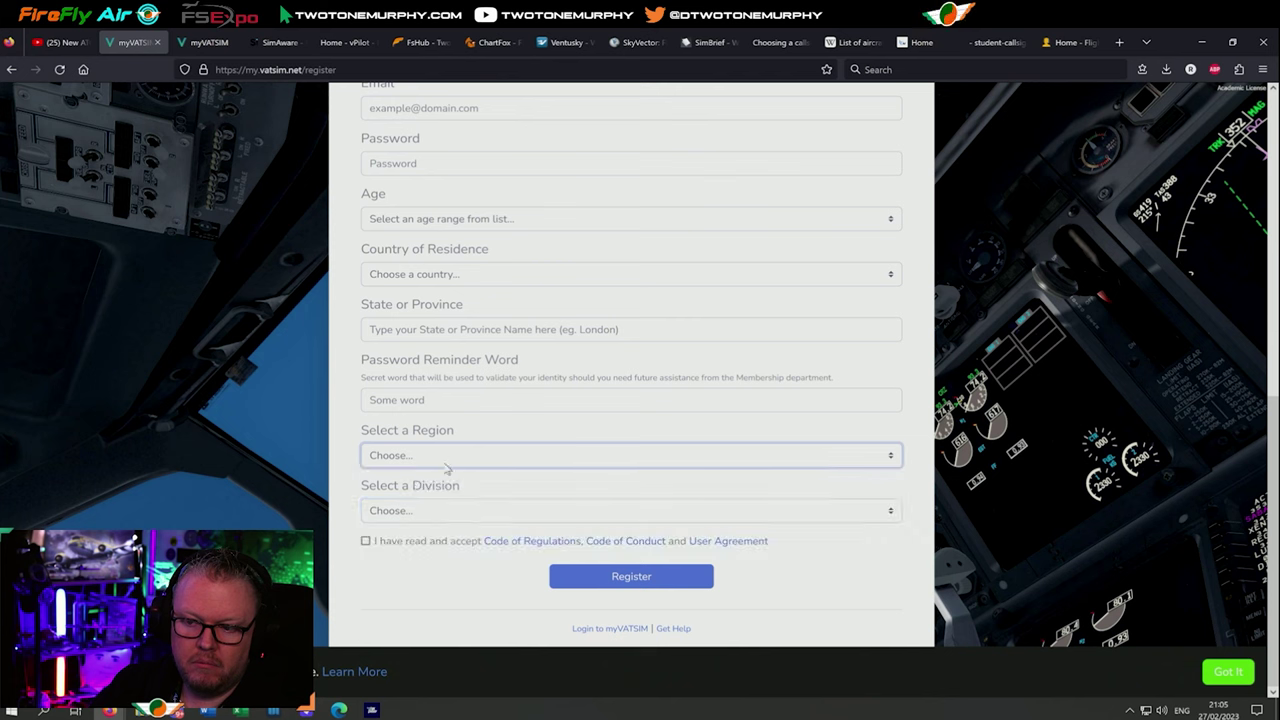
Check the division choices on the VATSIM registration form and highlight the rule saying regions and divisions can be changed in the future.
click(424, 511)
click(425, 511)
scroll(424, 480, up, 5)
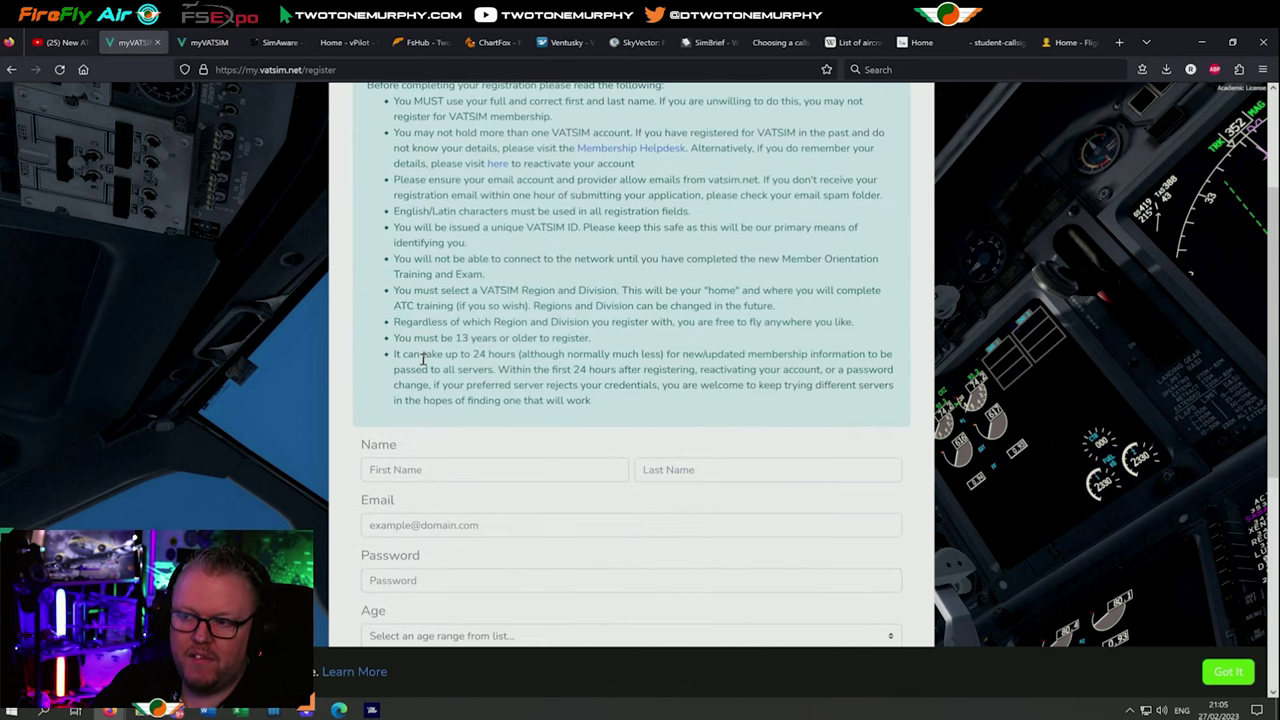
scroll(427, 290, up, 1)
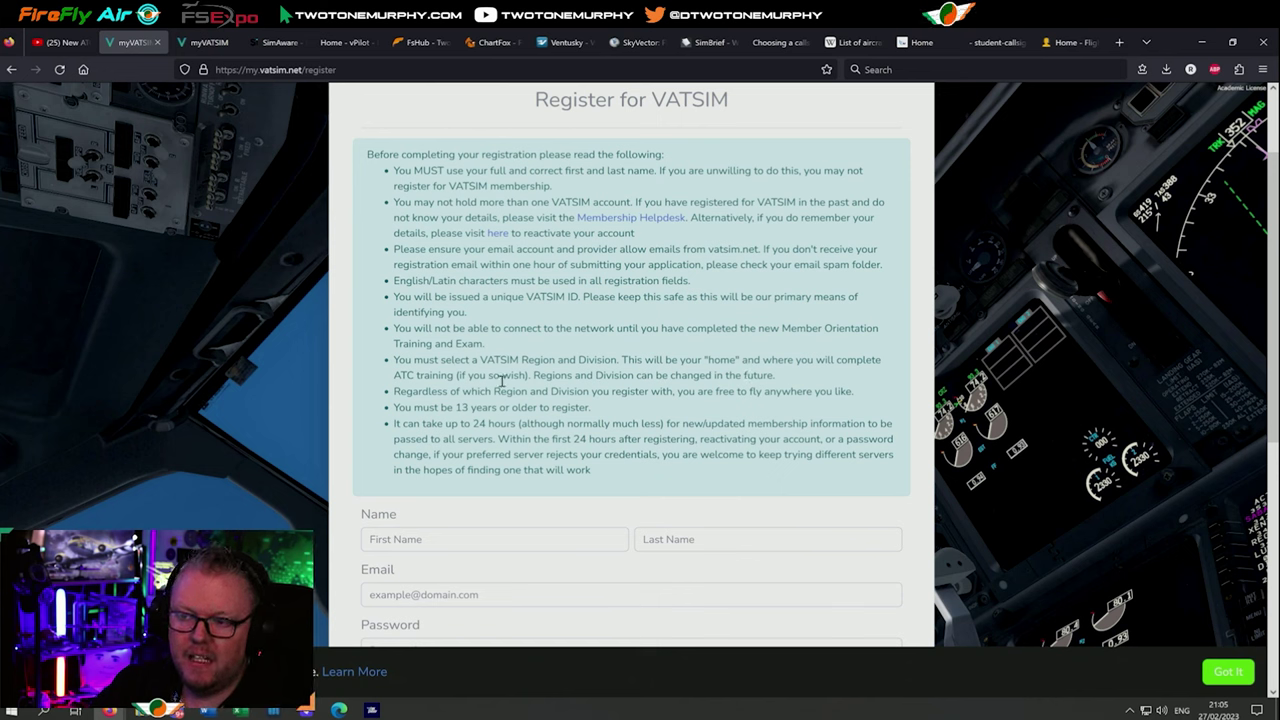
drag(512, 375, 771, 380)
click(555, 376)
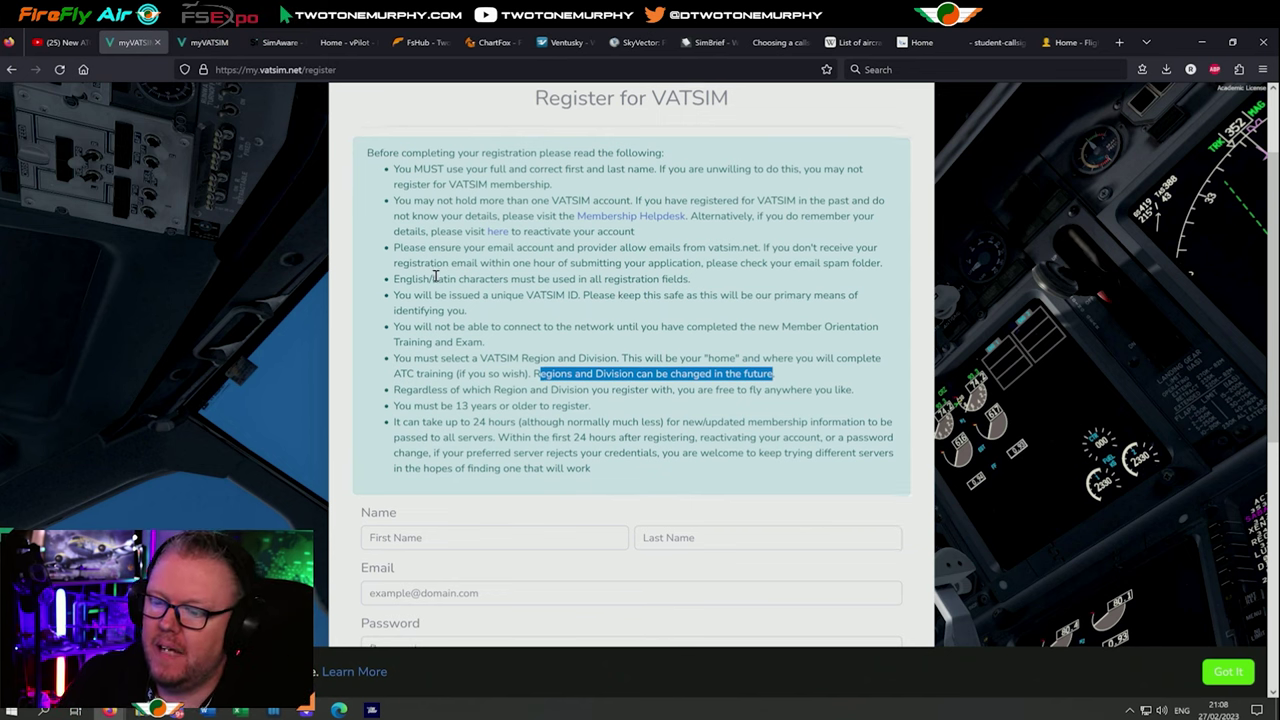
scroll(436, 276, down, 2)
scroll(440, 214, down, 1)
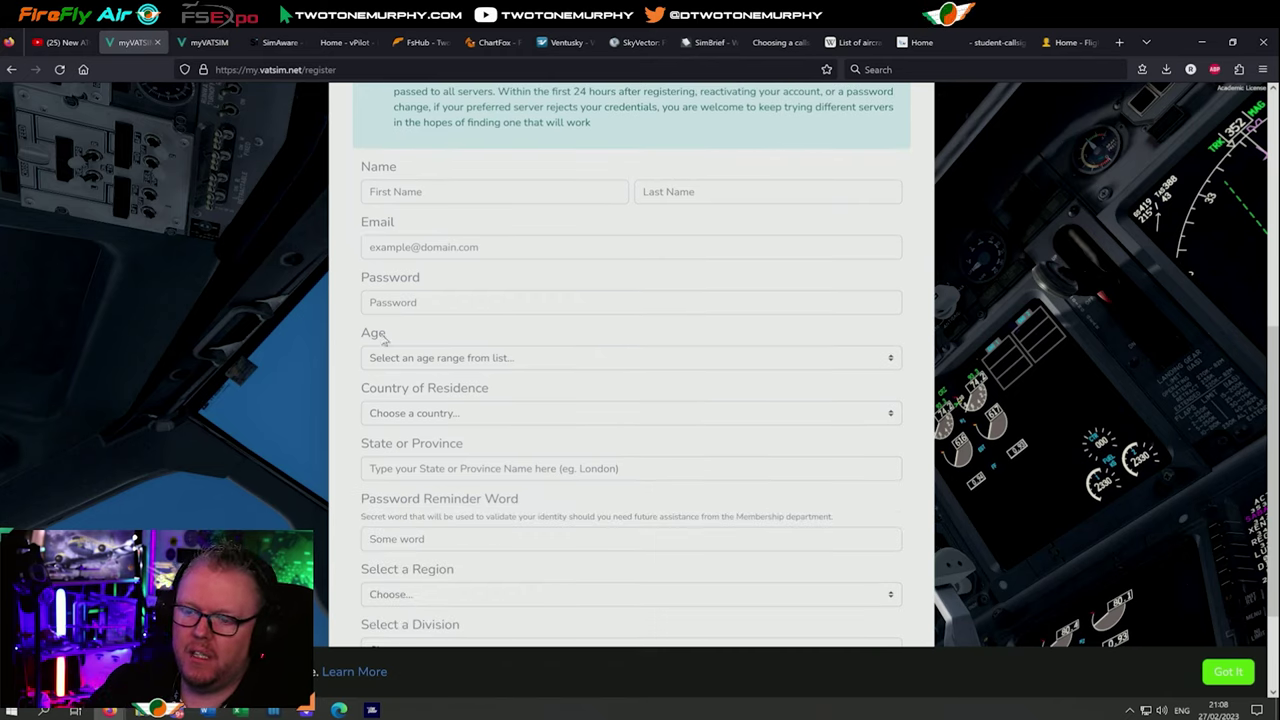
Close the registration page and detach the myVATSIM page into its own window, moving it to the other monitor and back.
click(156, 47)
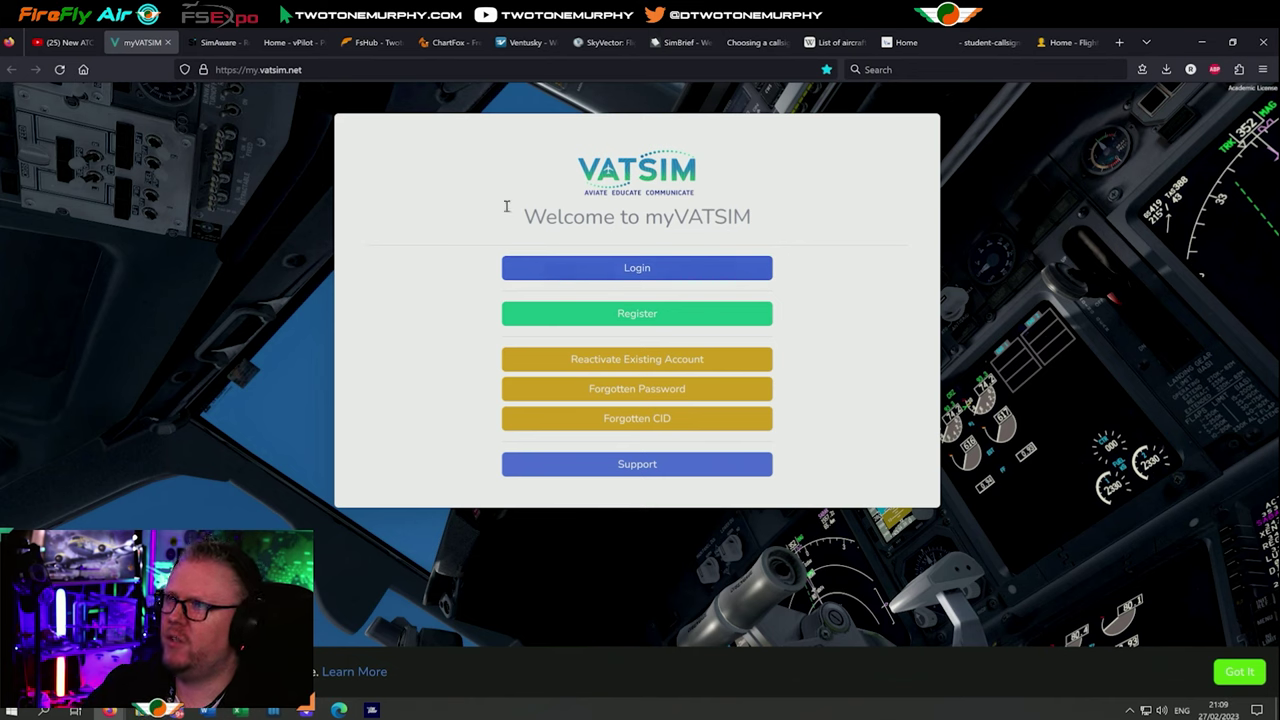
drag(140, 42, 210, 115)
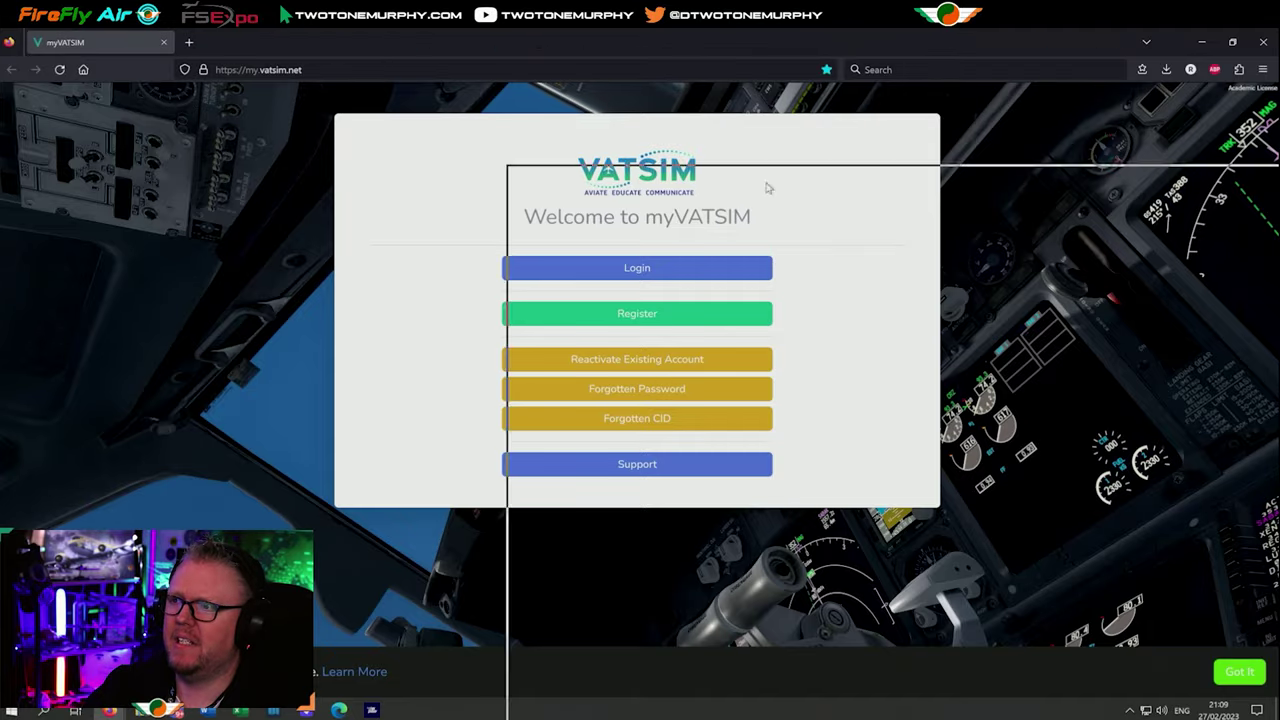
key(super+shift+Right)
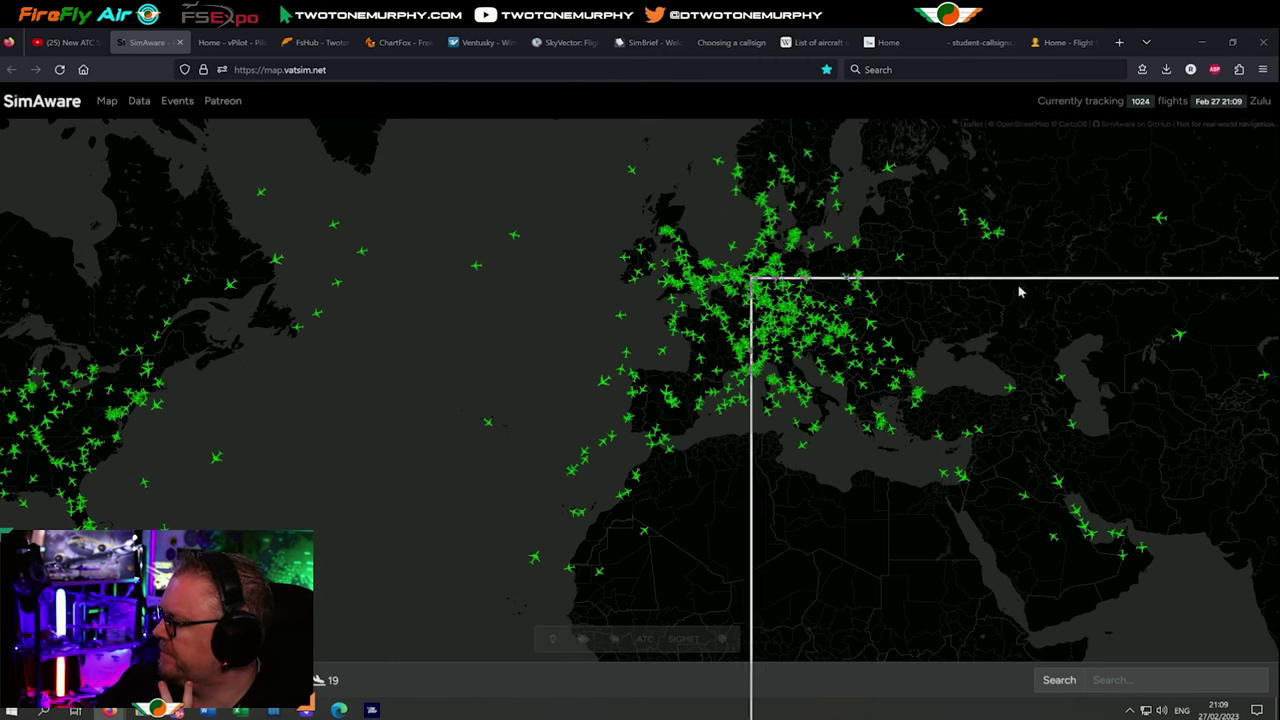
key(alt+Tab)
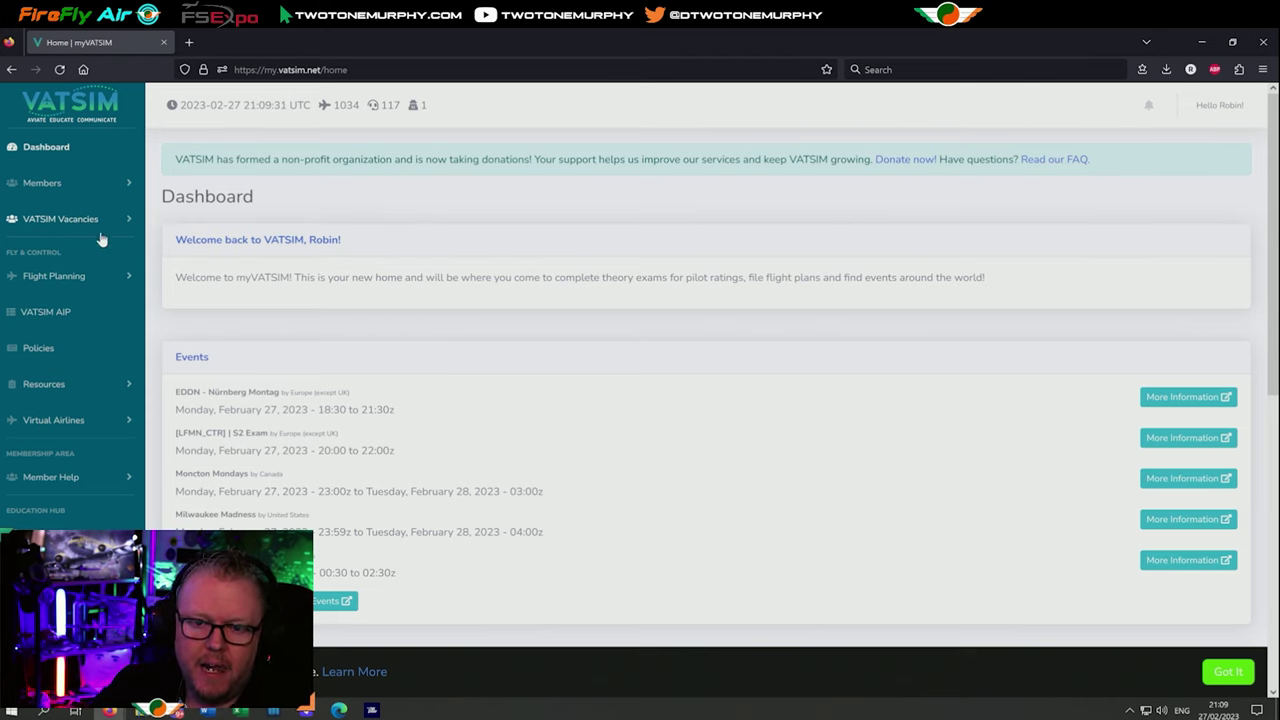
Look over the myVATSIM dashboard's events, announcements and Education Hub entries.
scroll(255, 322, down, 3)
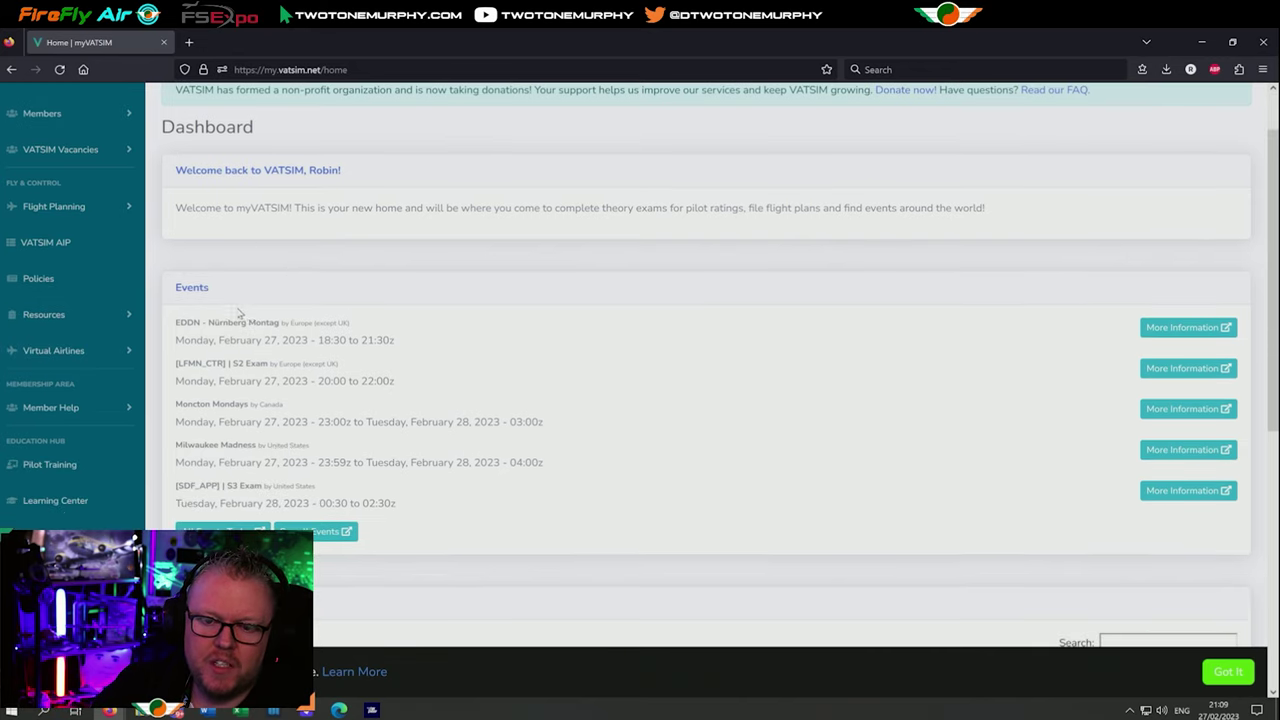
scroll(180, 268, up, 3)
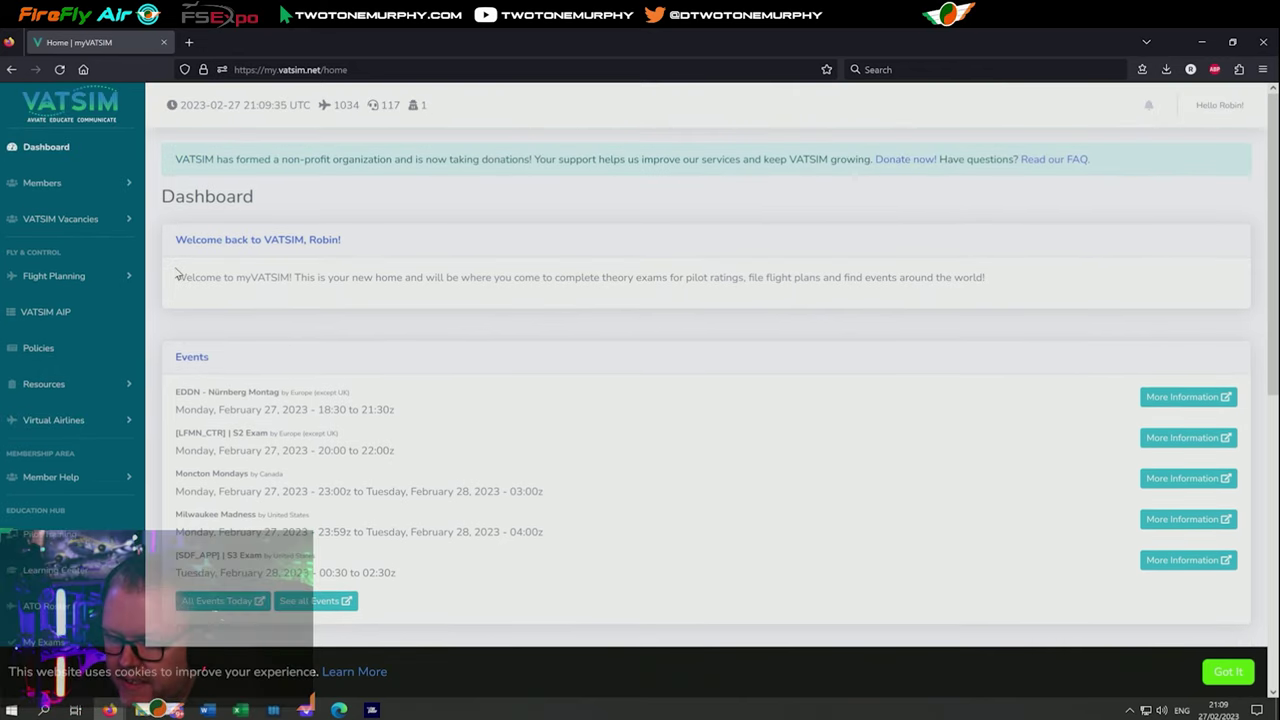
scroll(80, 274, down, 3)
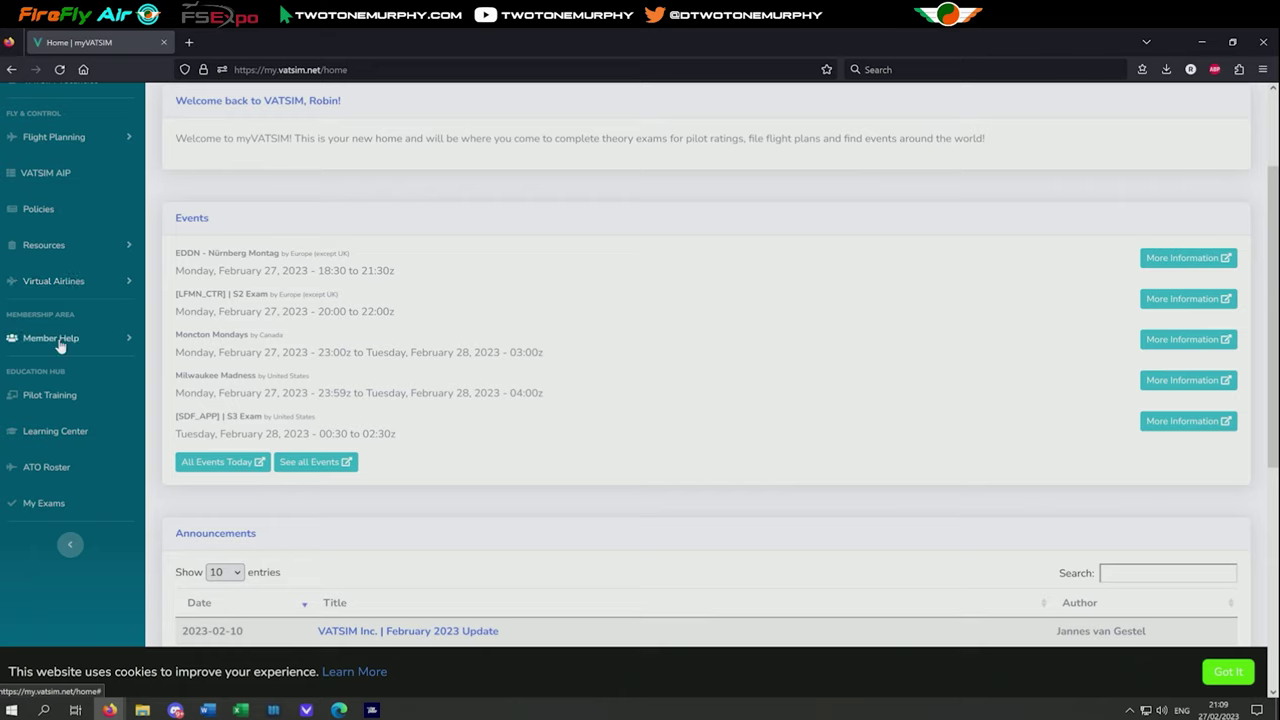
scroll(62, 300, down, 1)
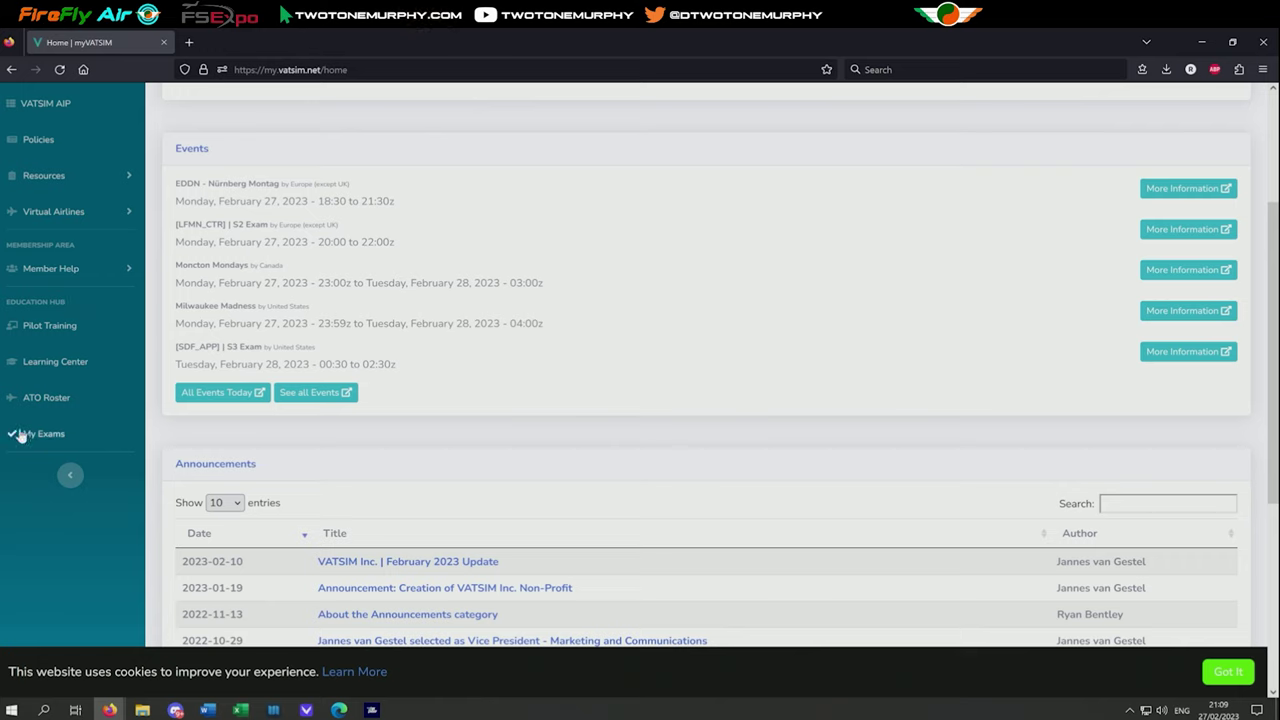
Open the myVATSIM Learning Center and read its 10 Key Rules of Thumb.
click(48, 362)
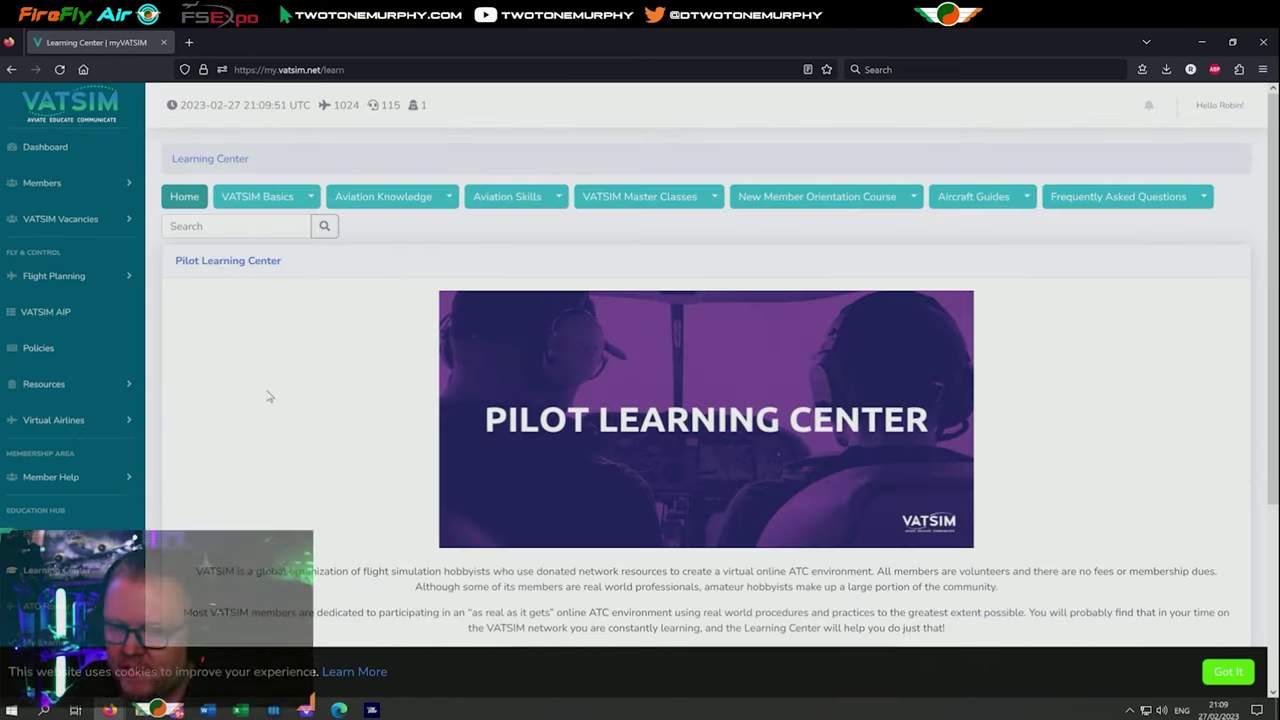
scroll(271, 397, down, 4)
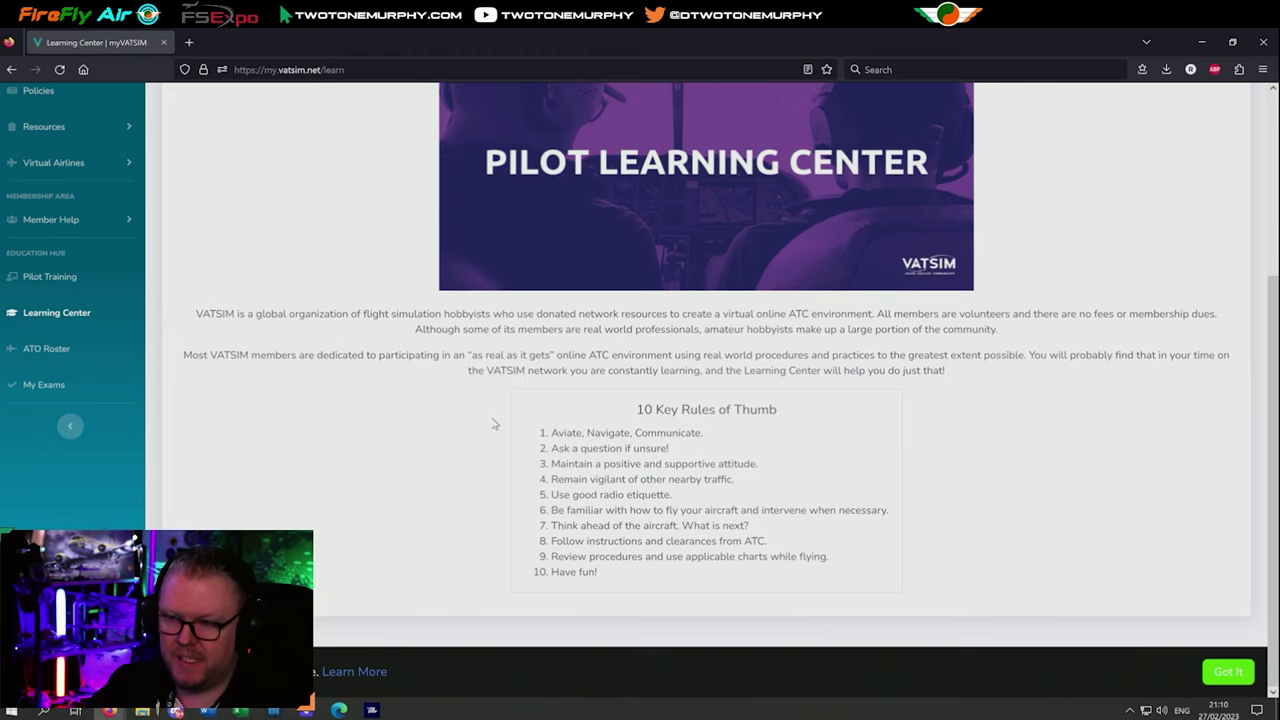
scroll(519, 465, up, 3)
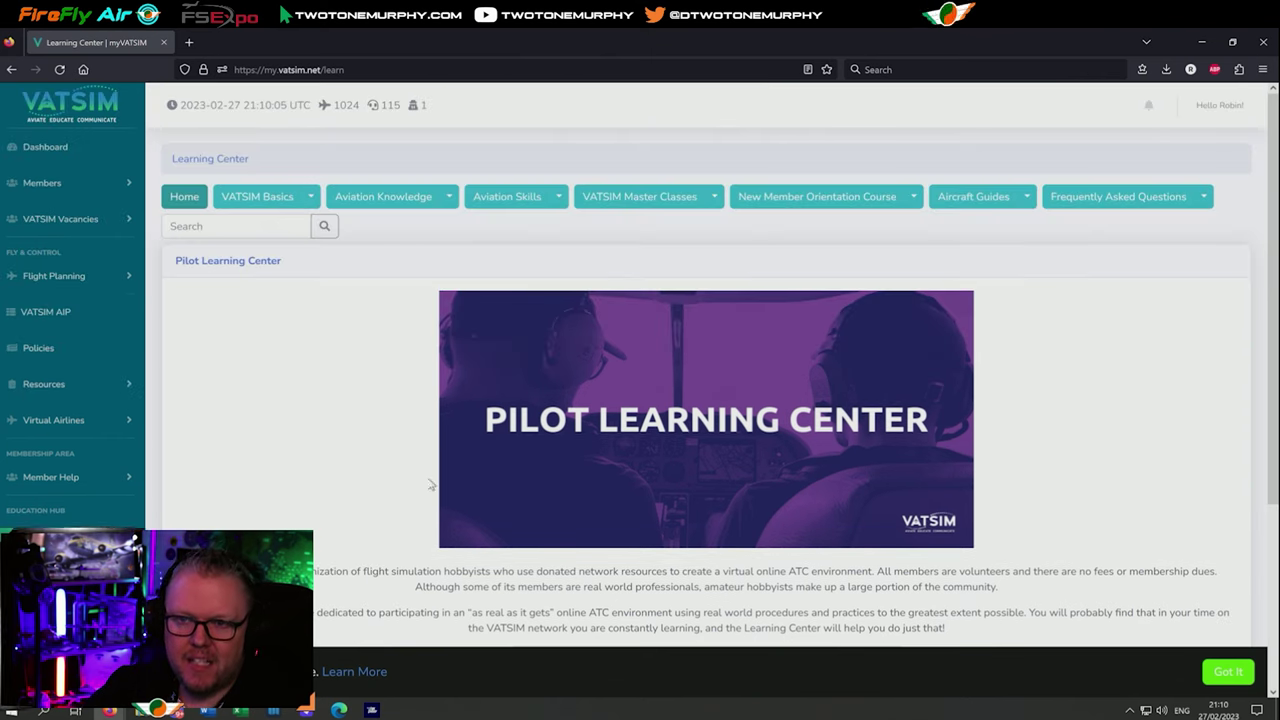
Open the VATSIM Basics section of the Learning Center and view its list of topics.
click(291, 199)
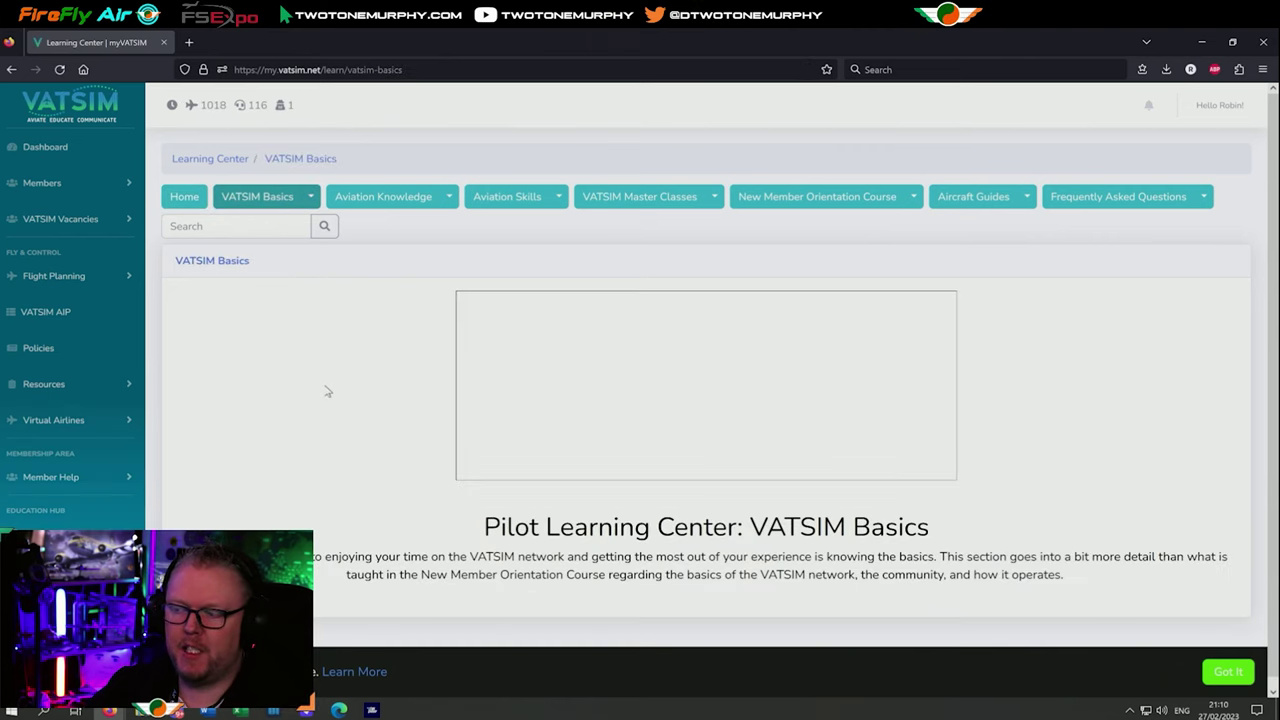
scroll(327, 392, down, 1)
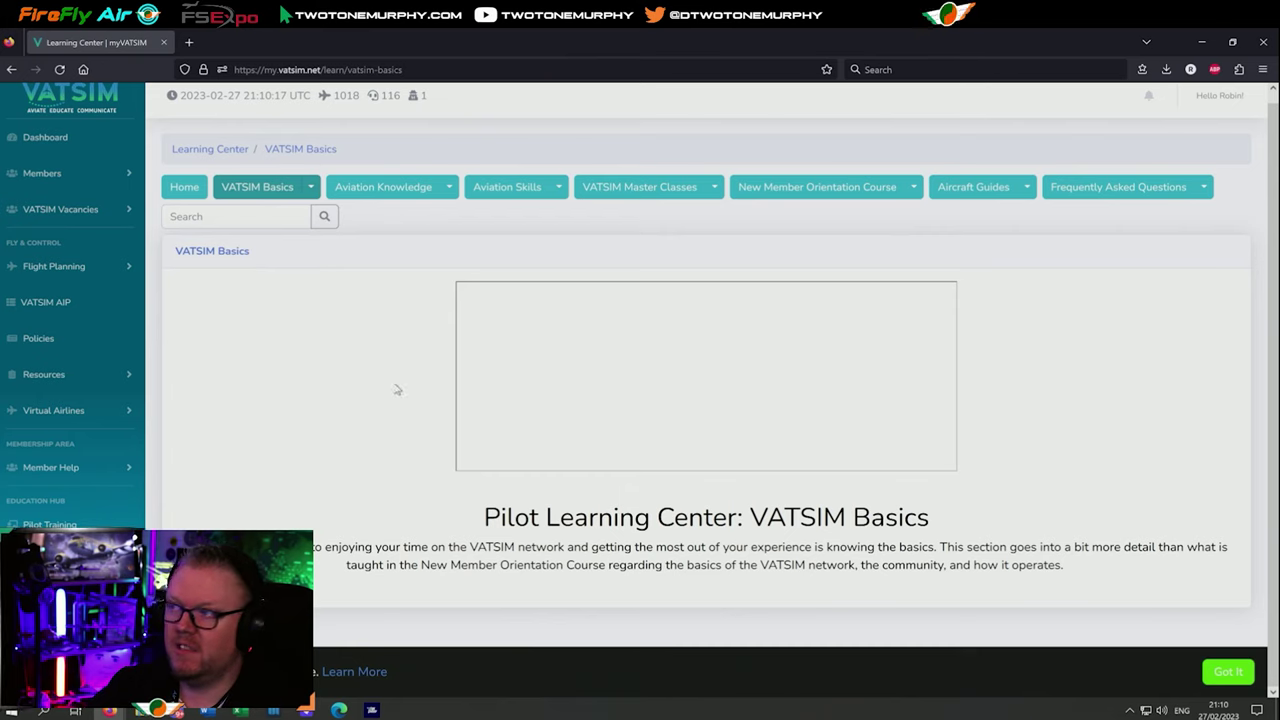
click(310, 187)
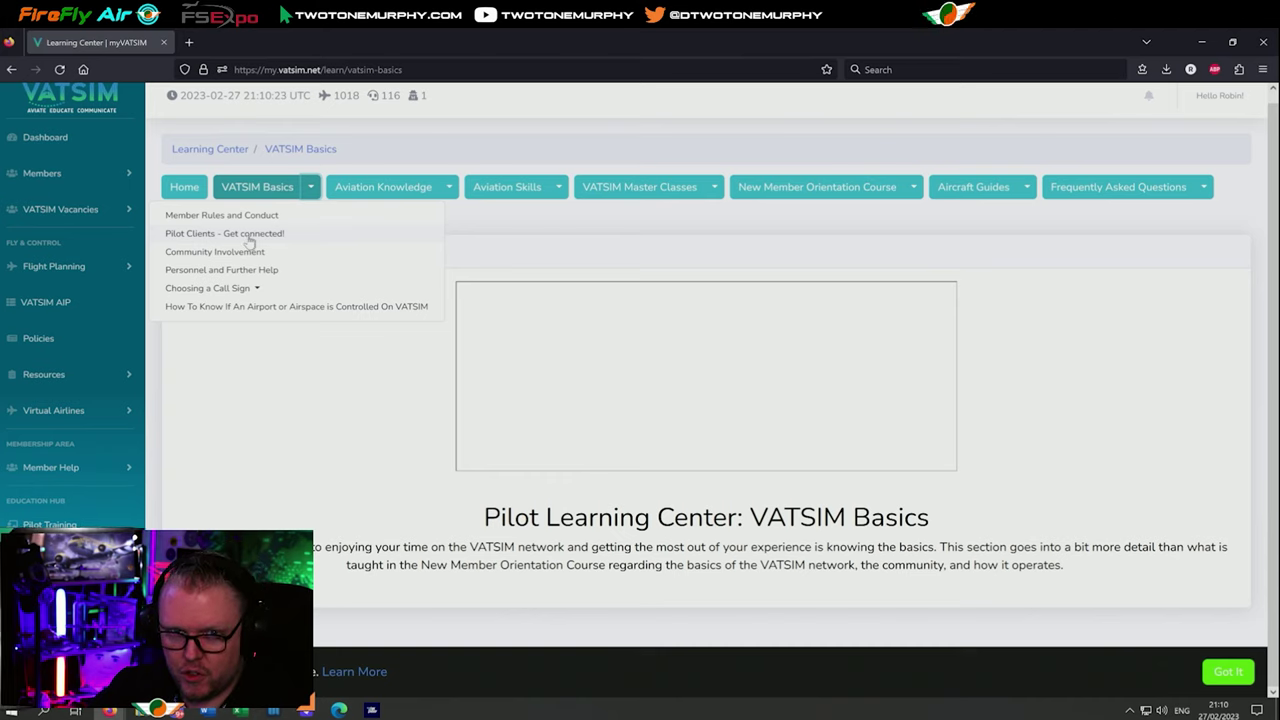
mouse_move(225, 294)
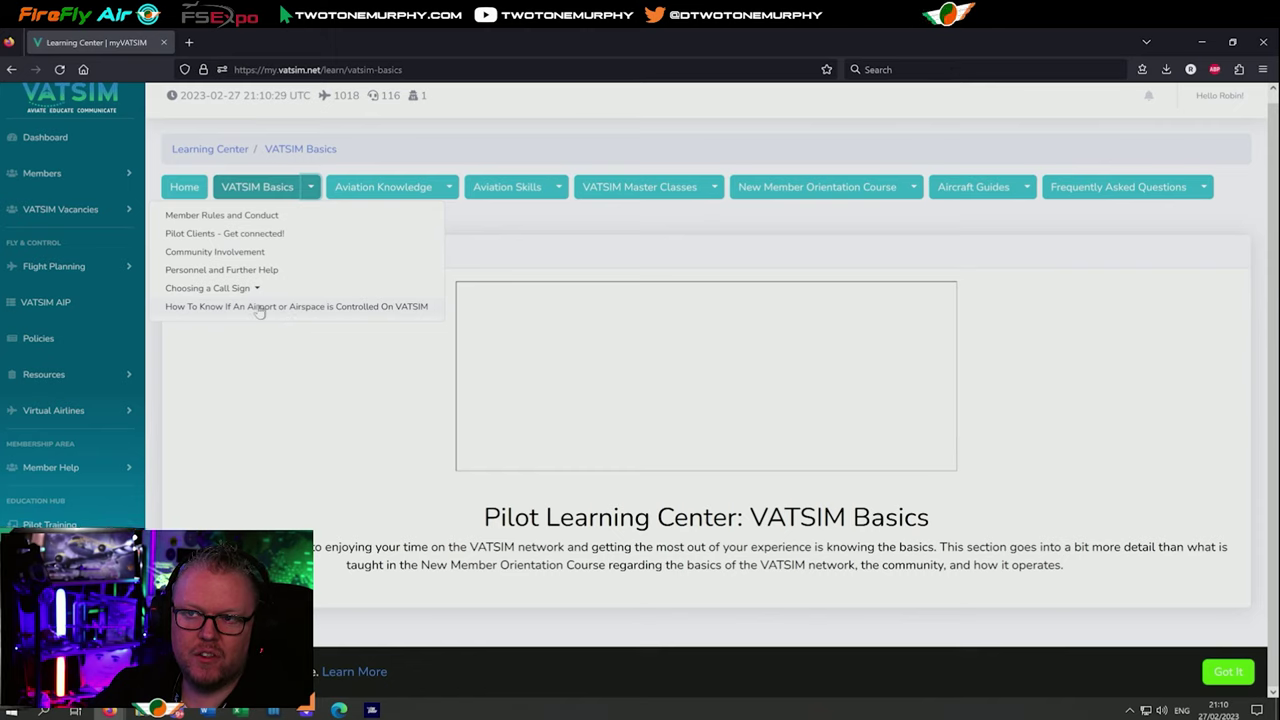
Browse the topic lists of Aviation Knowledge, Aviation Skills and VATSIM Master Classes without opening a topic.
click(450, 189)
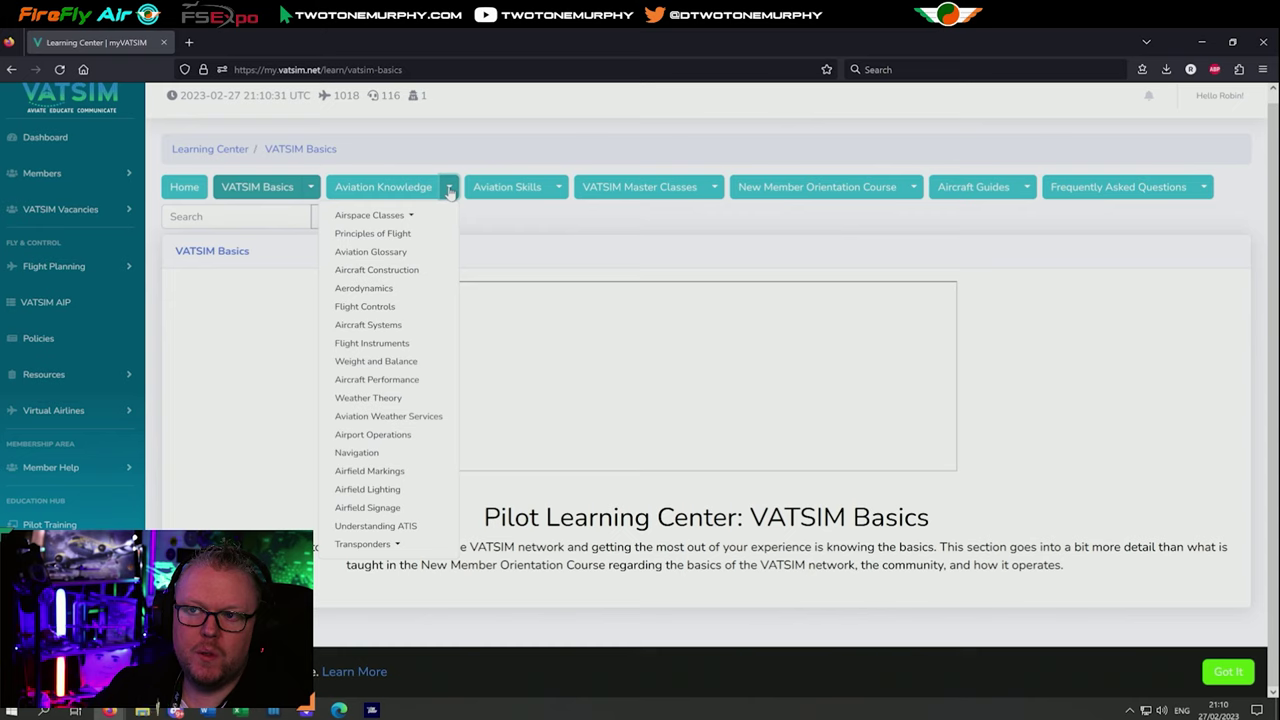
mouse_move(416, 222)
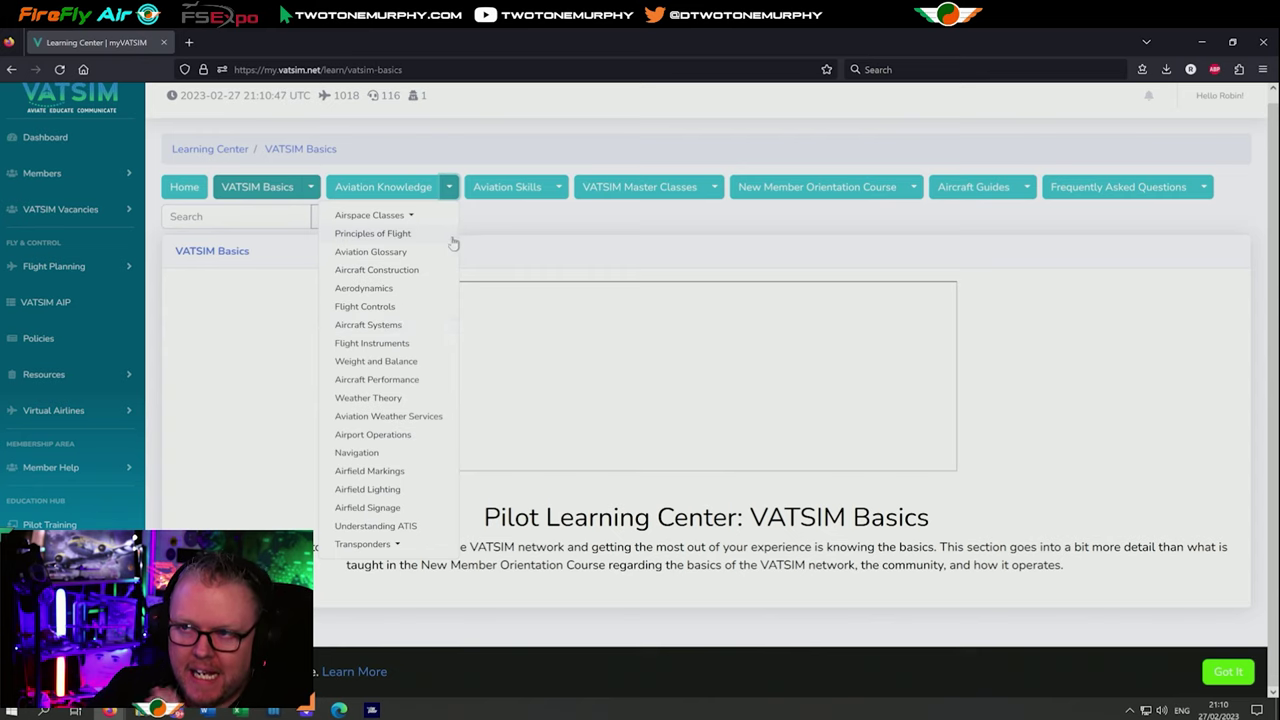
click(558, 189)
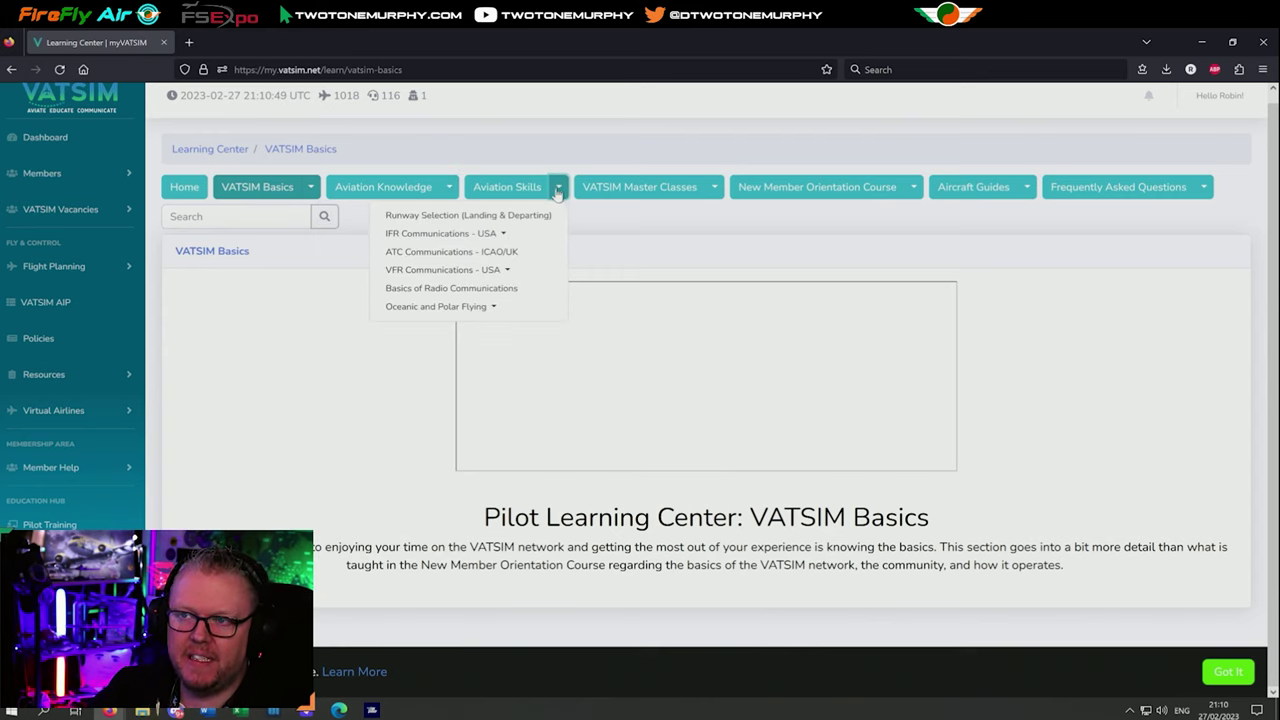
click(558, 189)
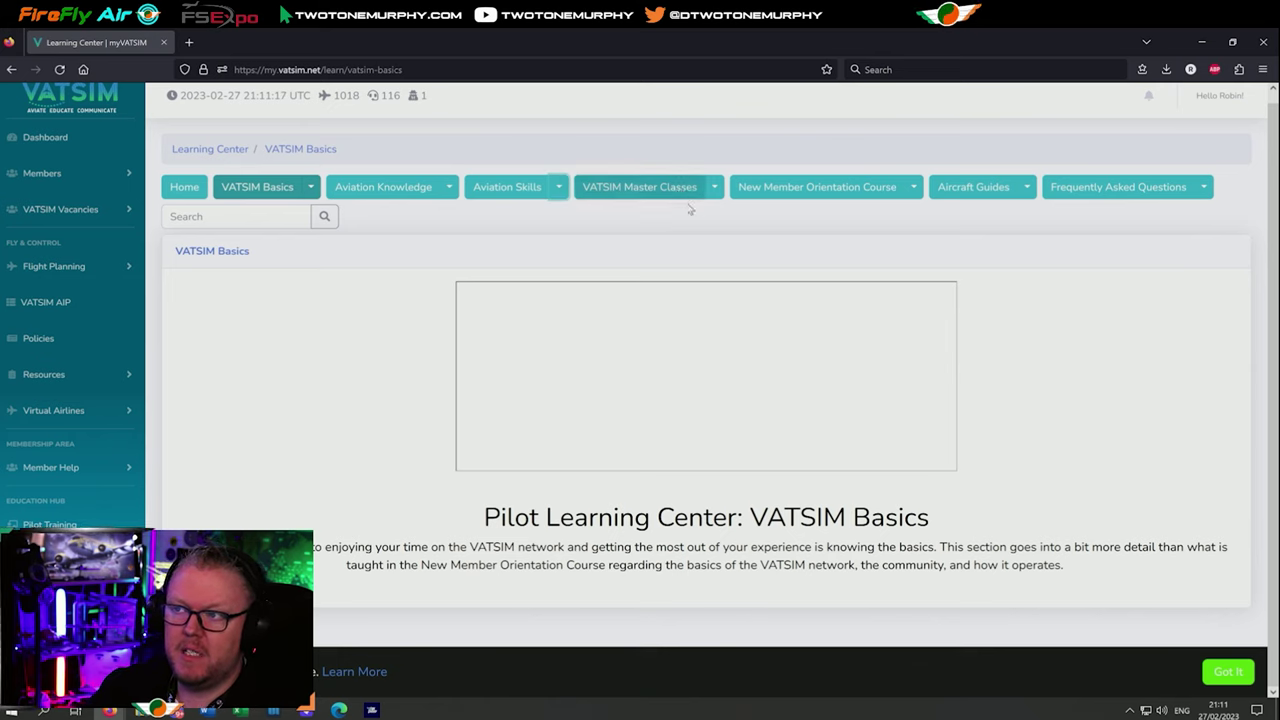
click(713, 188)
mouse_move(727, 221)
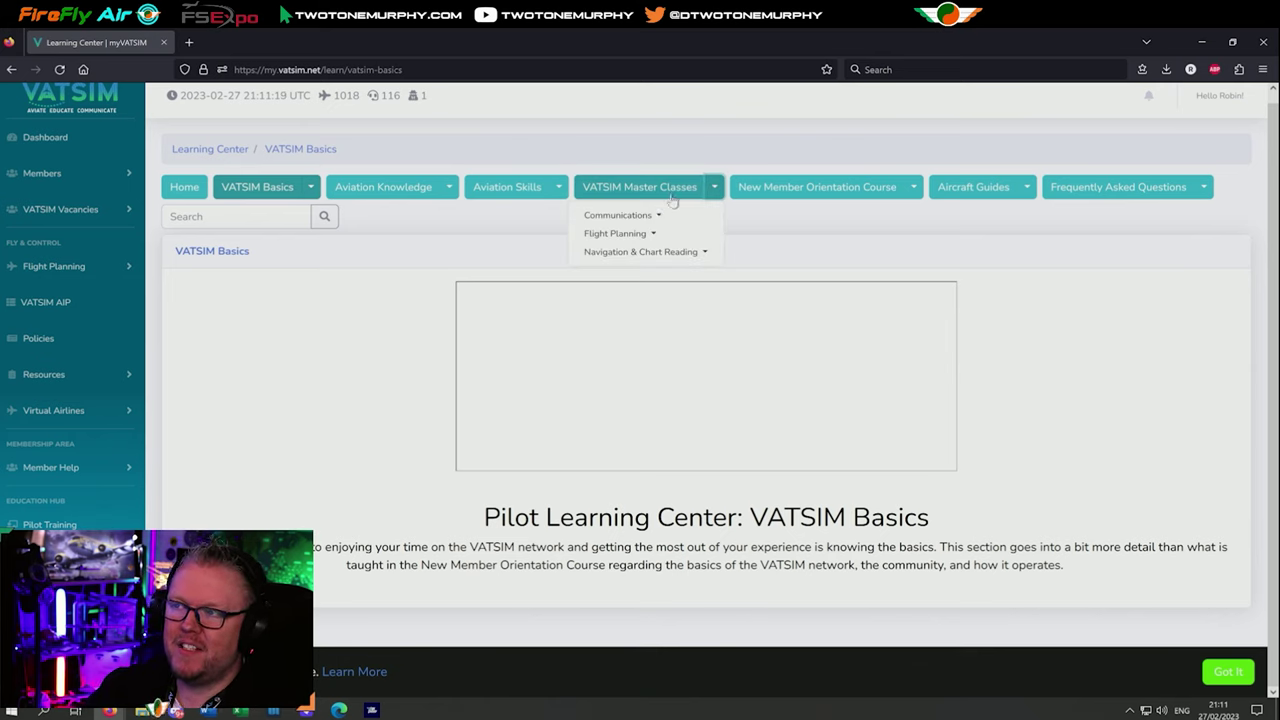
Open The Basics - Part 1 (English) of the New Member Orientation Course.
click(856, 192)
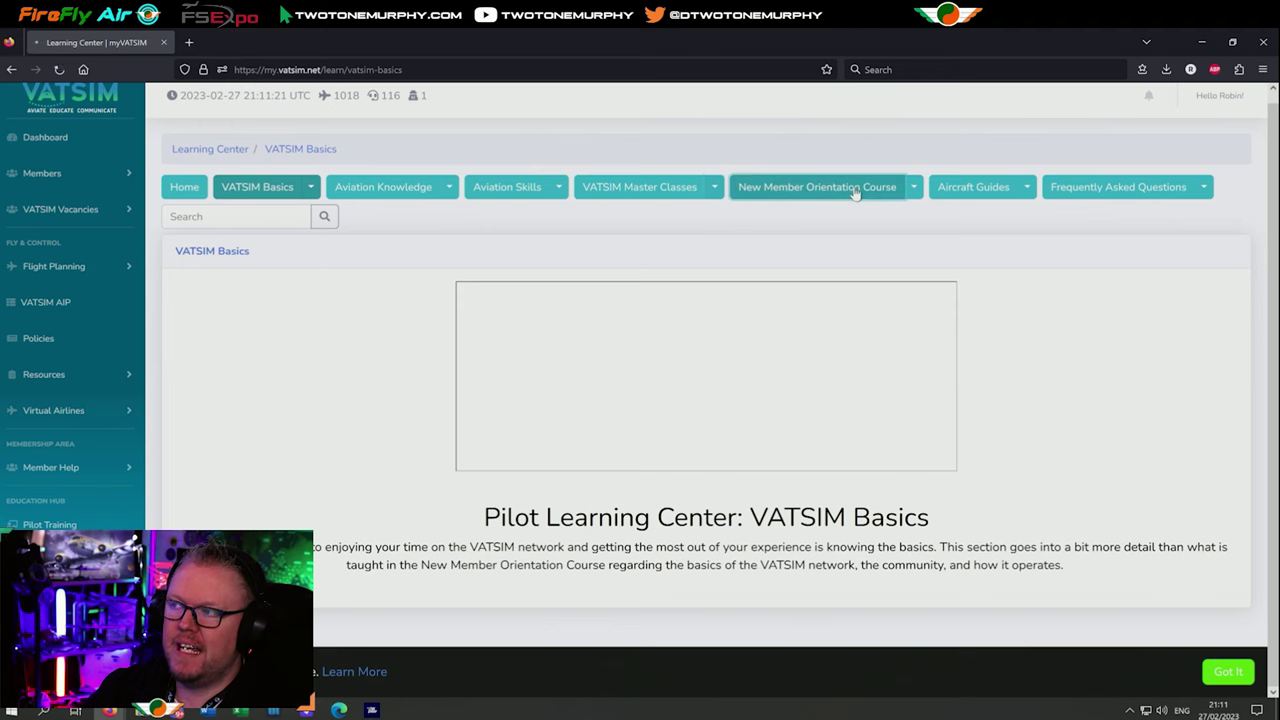
mouse_move(800, 197)
mouse_move(806, 226)
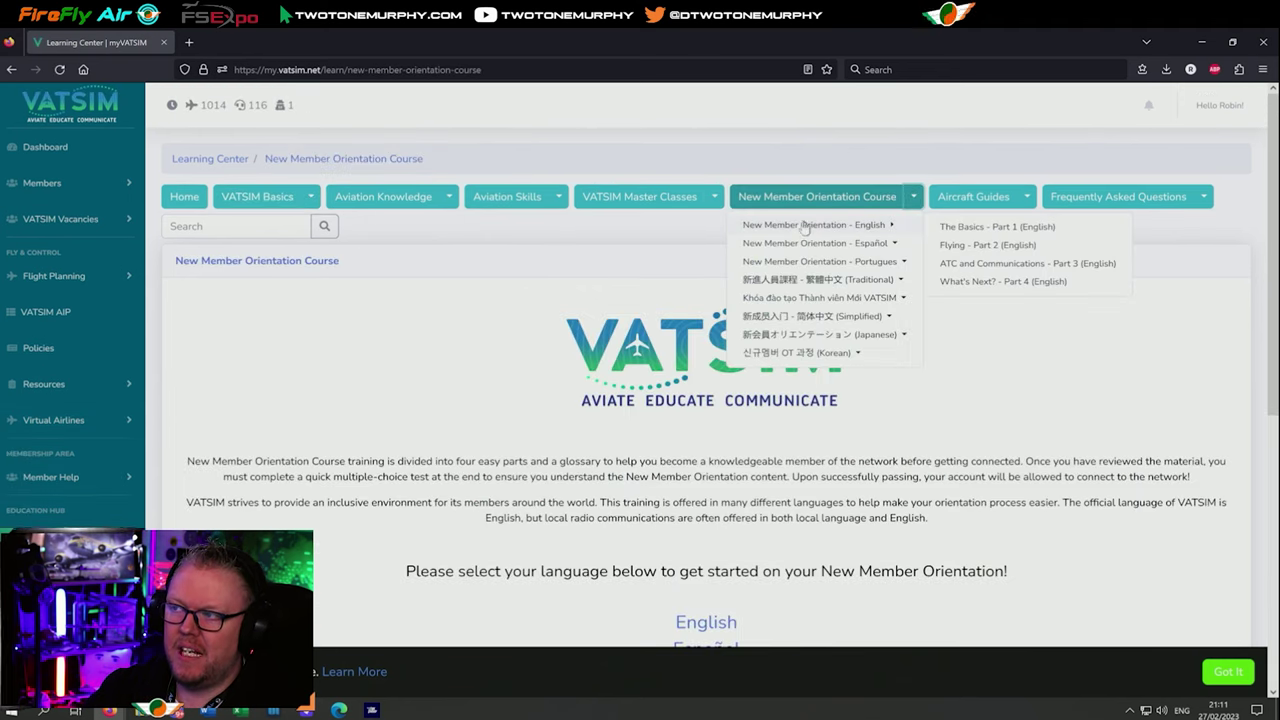
click(950, 229)
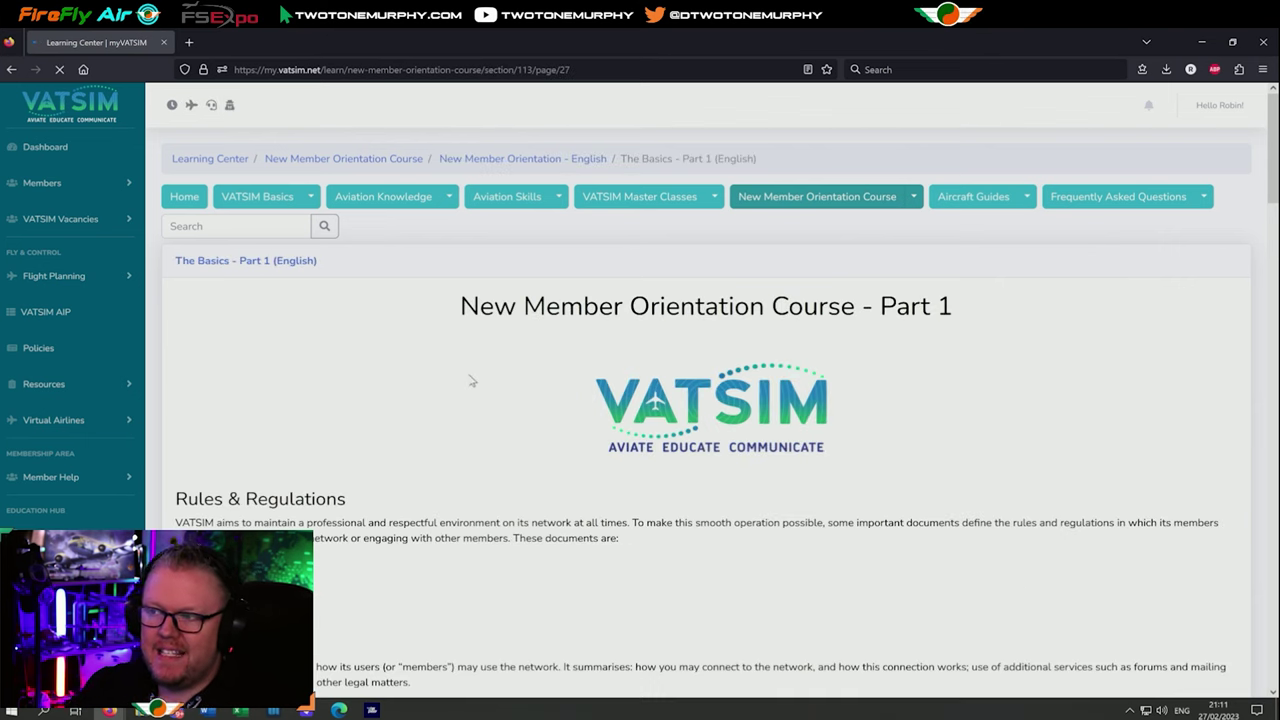
Skim Part 1 of the orientation course from Rules & Regulations through Supported Simulators to the Callsigns section.
scroll(455, 365, down, 3)
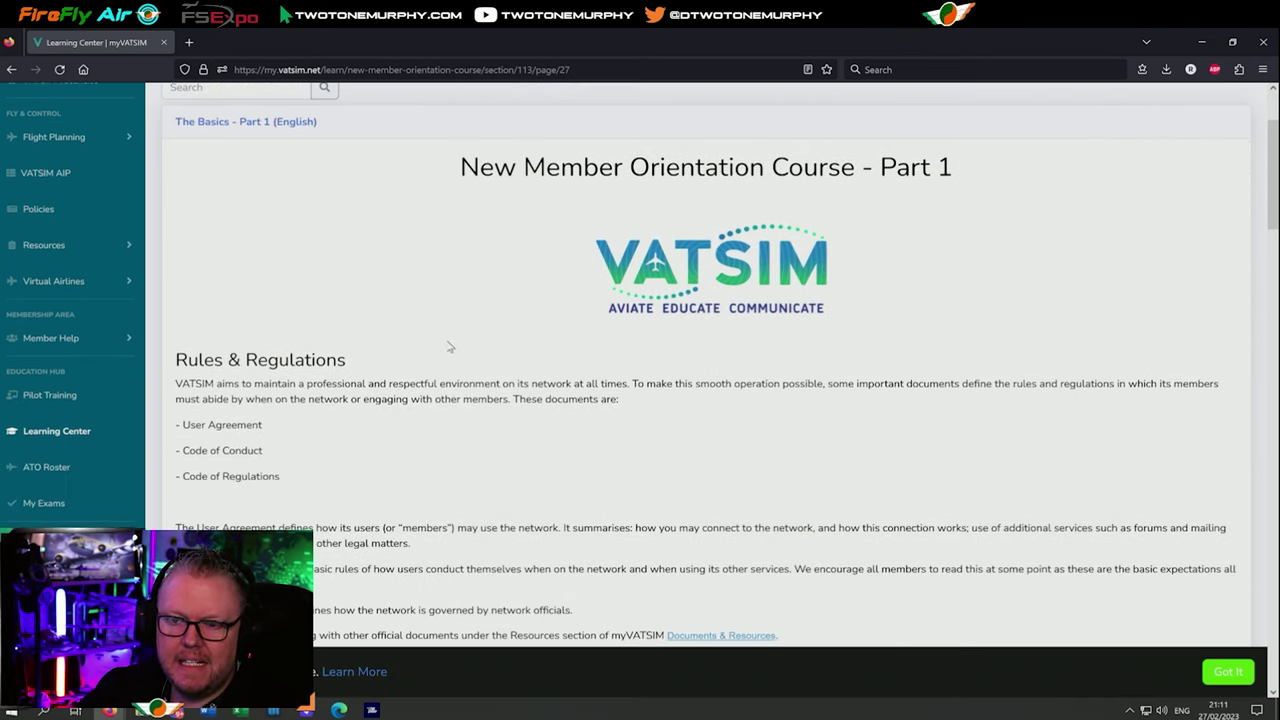
scroll(450, 347, down, 8)
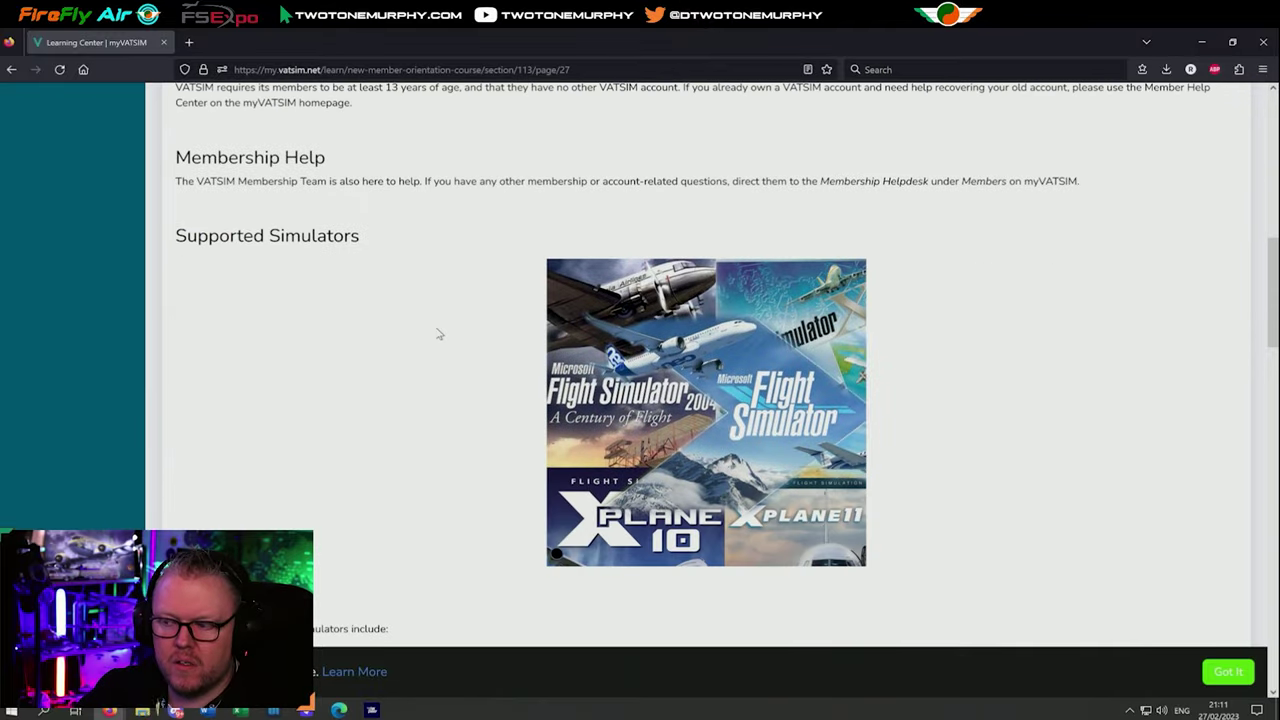
scroll(437, 334, down, 10)
scroll(410, 355, down, 2)
scroll(393, 455, up, 10)
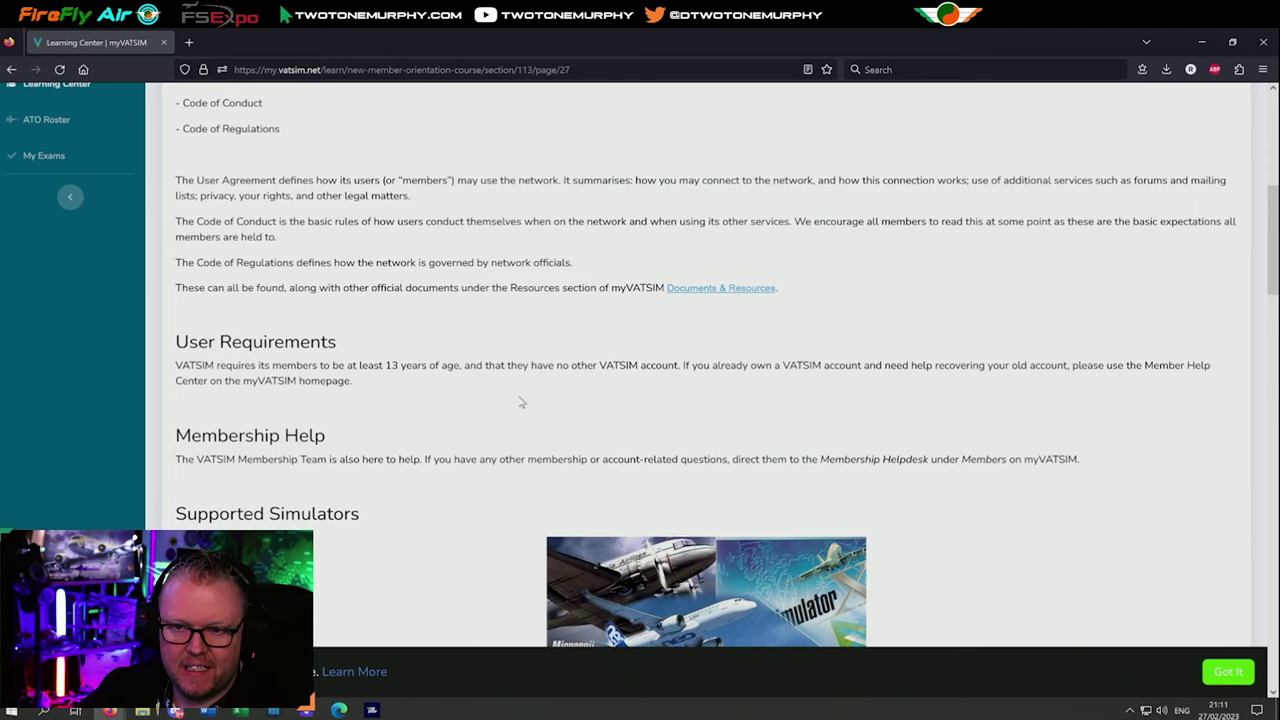
scroll(505, 385, down, 15)
scroll(480, 378, down, 2)
scroll(575, 402, up, 3)
Try to view the United Kingdom callsign example image in a new tab, and close that tab.
right_click(668, 356)
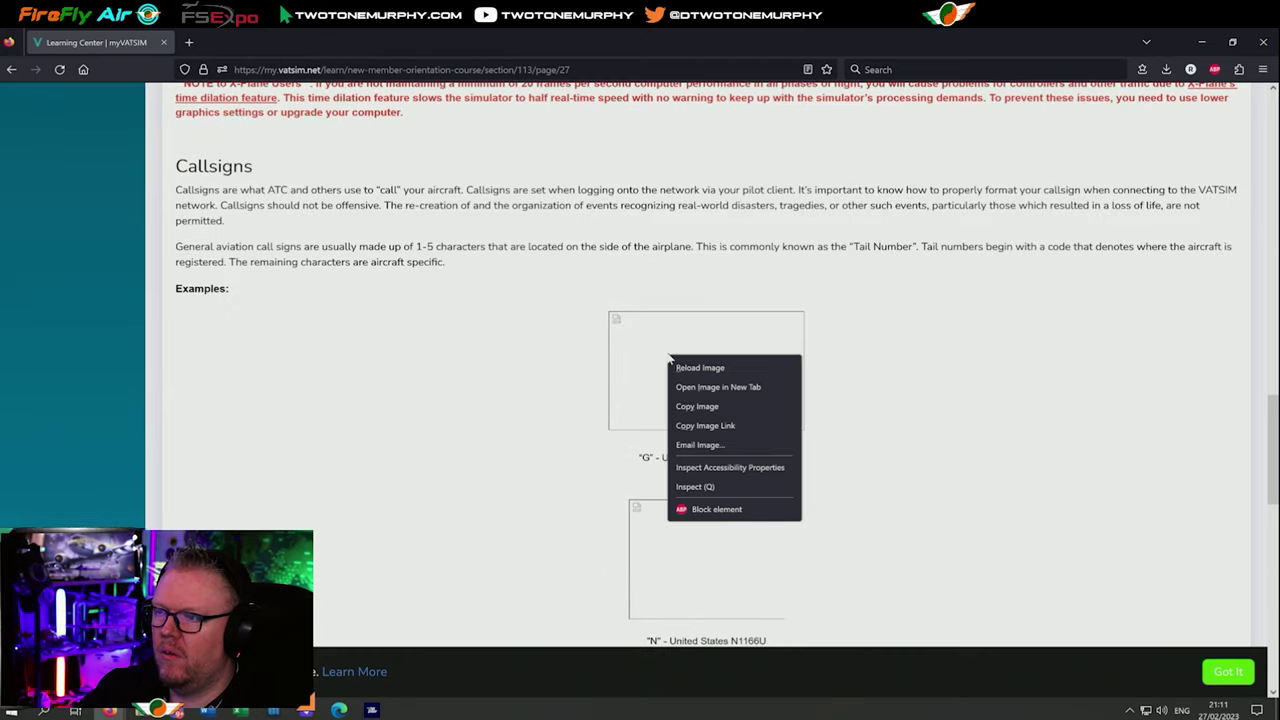
click(684, 388)
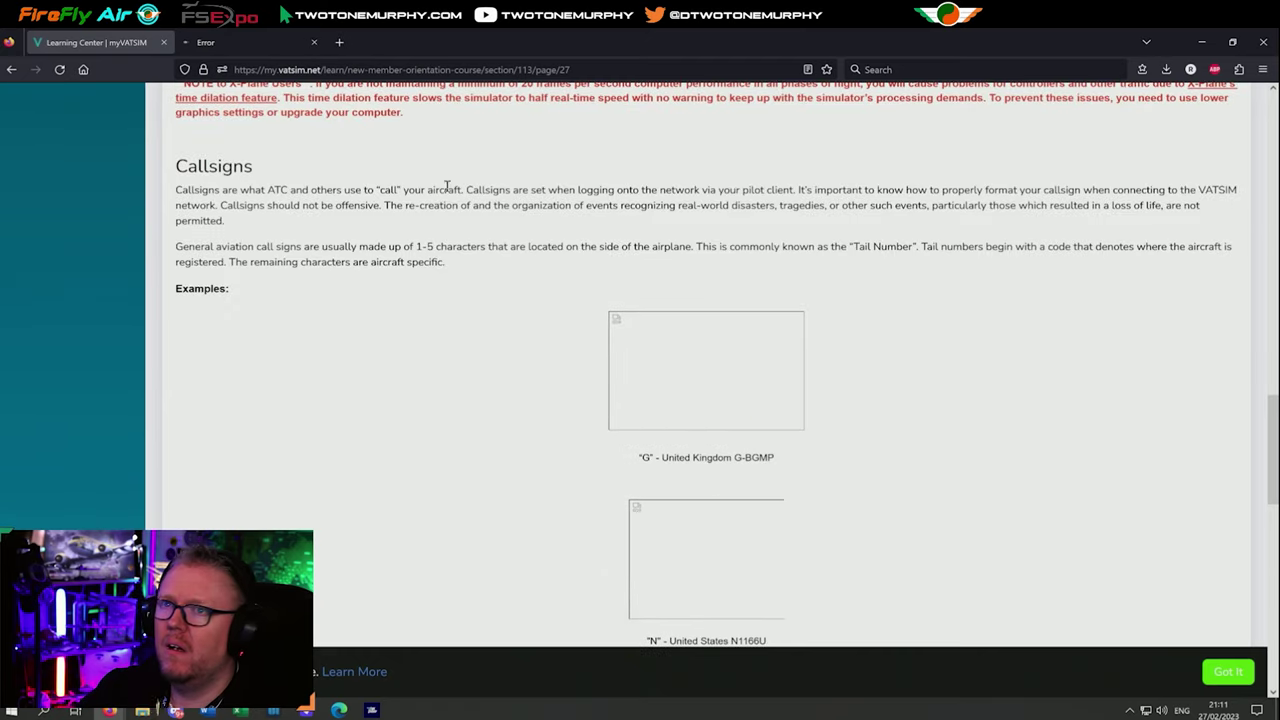
click(305, 42)
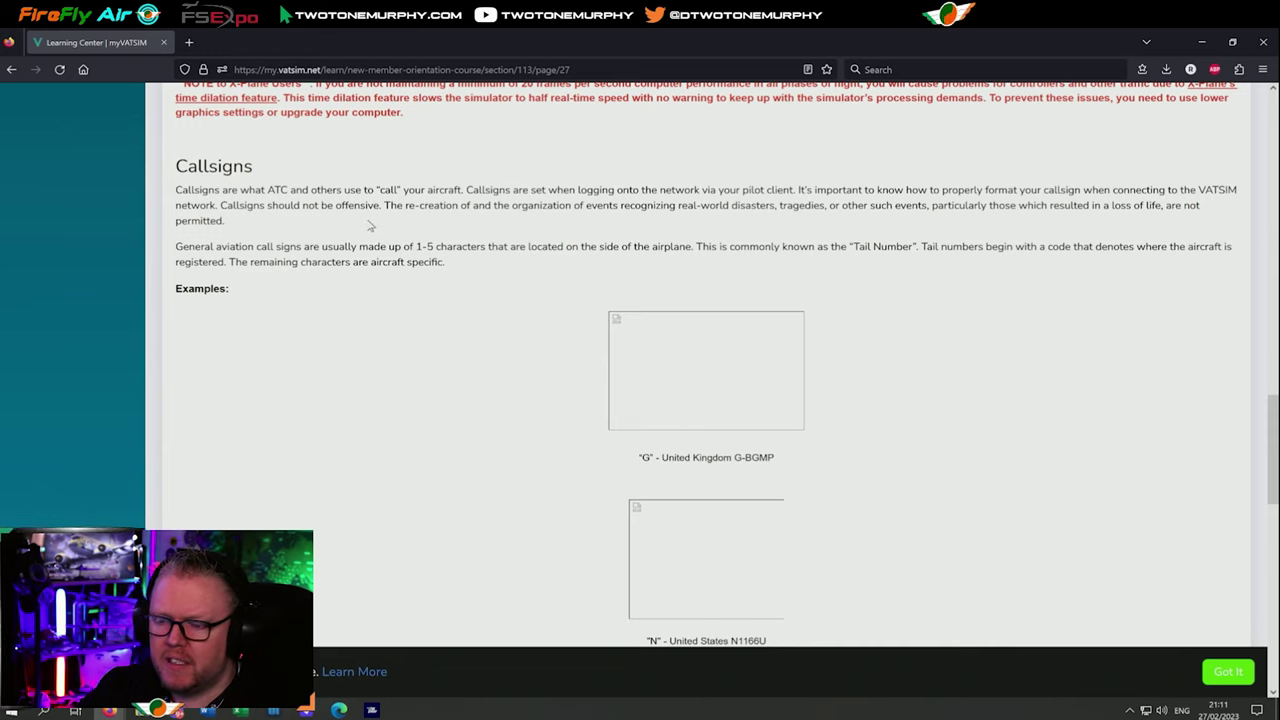
Read the commercial operator callsign rules and the Supervisors section at the end of Part 1.
scroll(365, 226, down, 6)
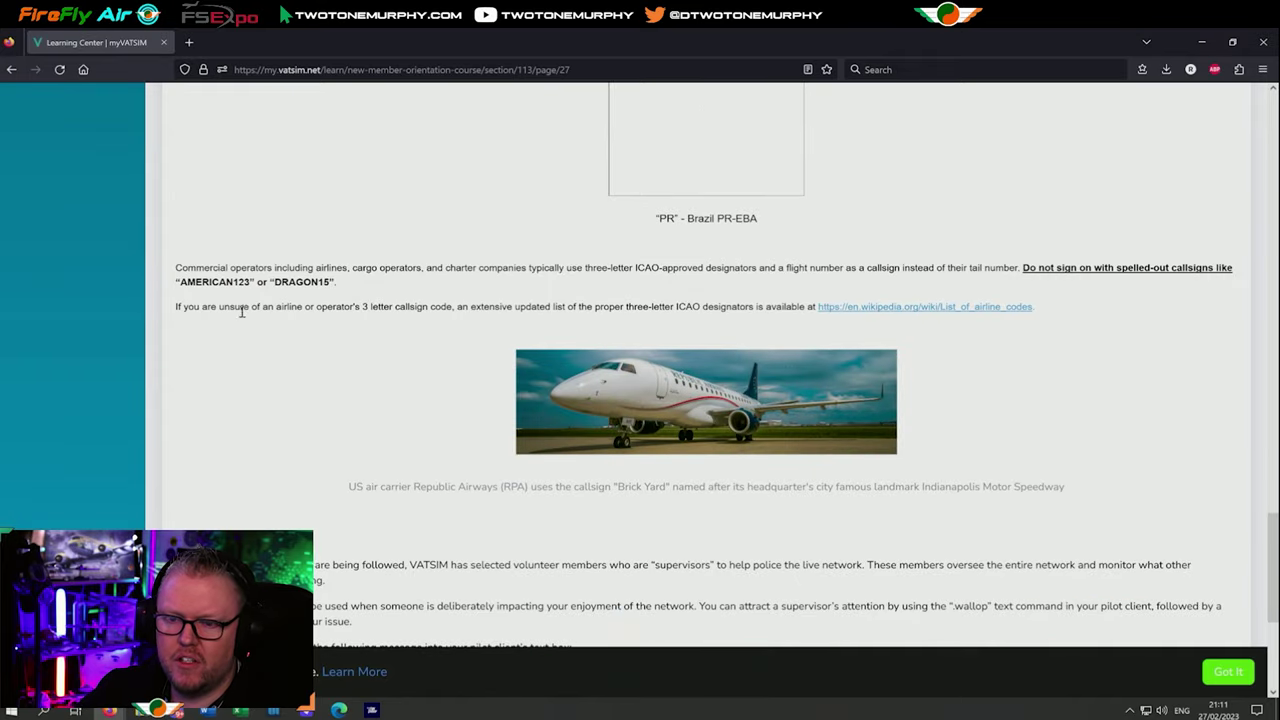
scroll(260, 310, down, 3)
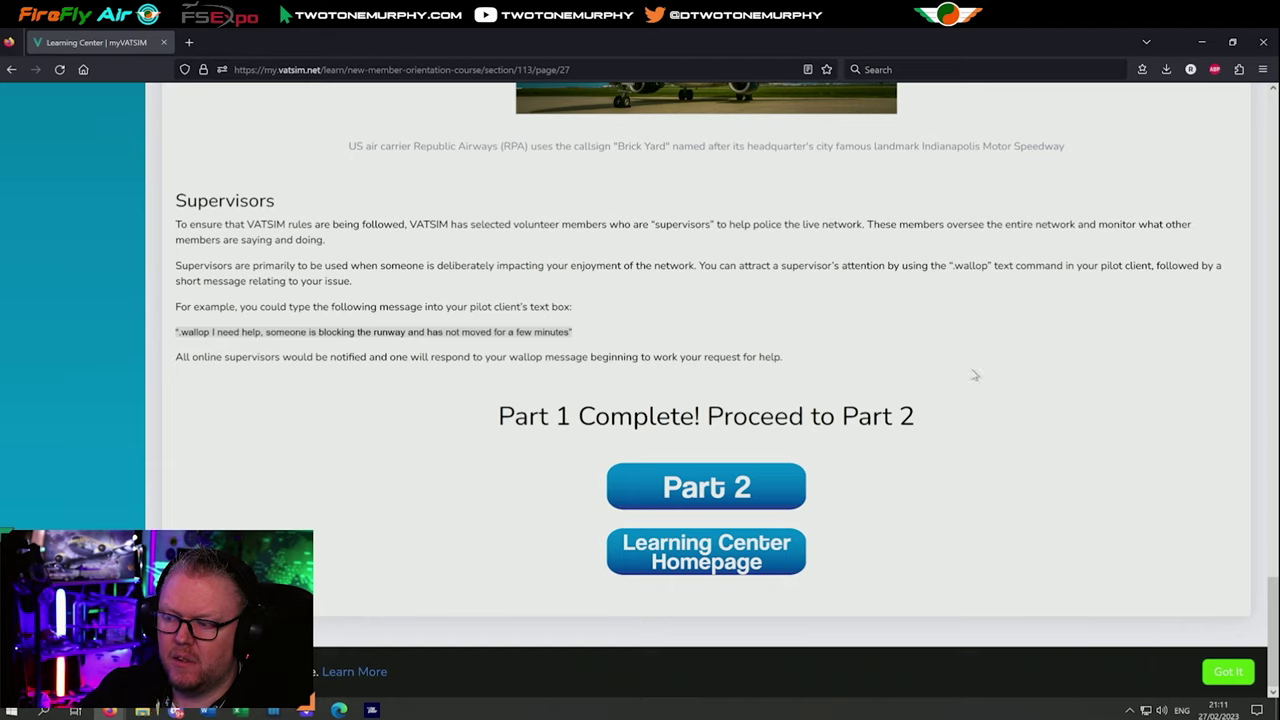
Go back over the supported simulators and Rules & Regulations in Part 1, and open the My Exams page.
scroll(508, 338, up, 15)
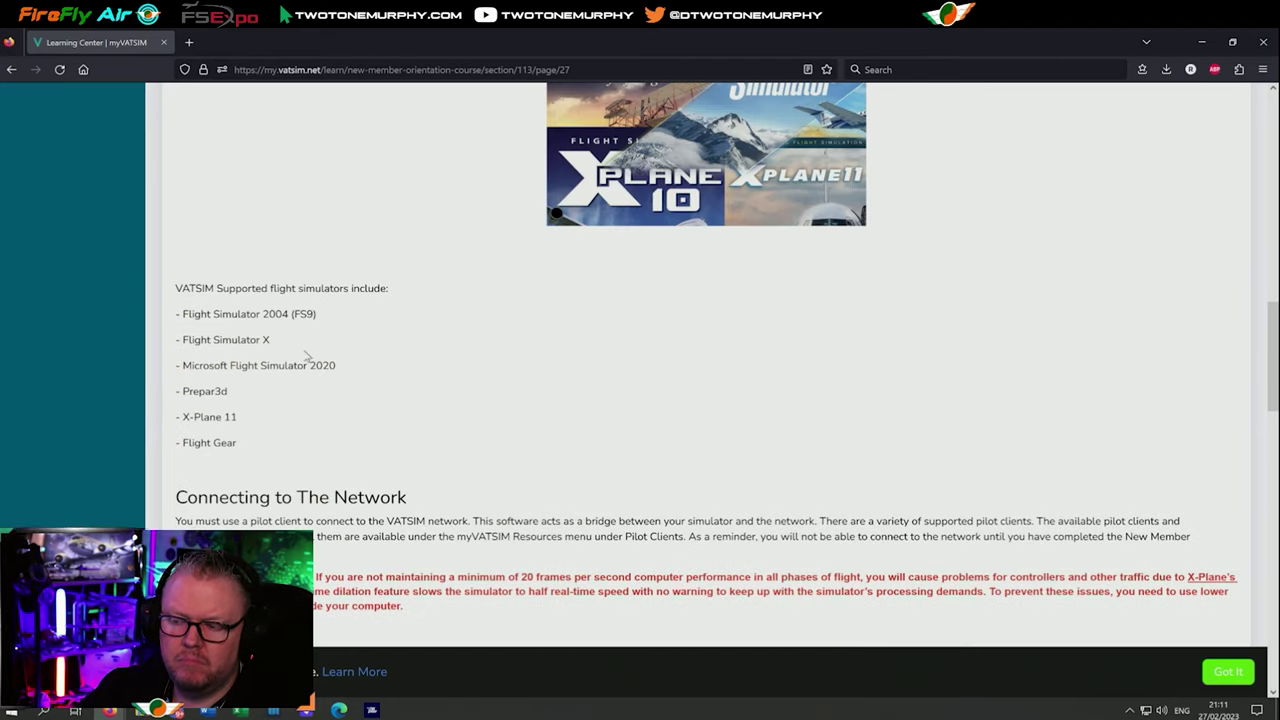
scroll(307, 357, up, 5)
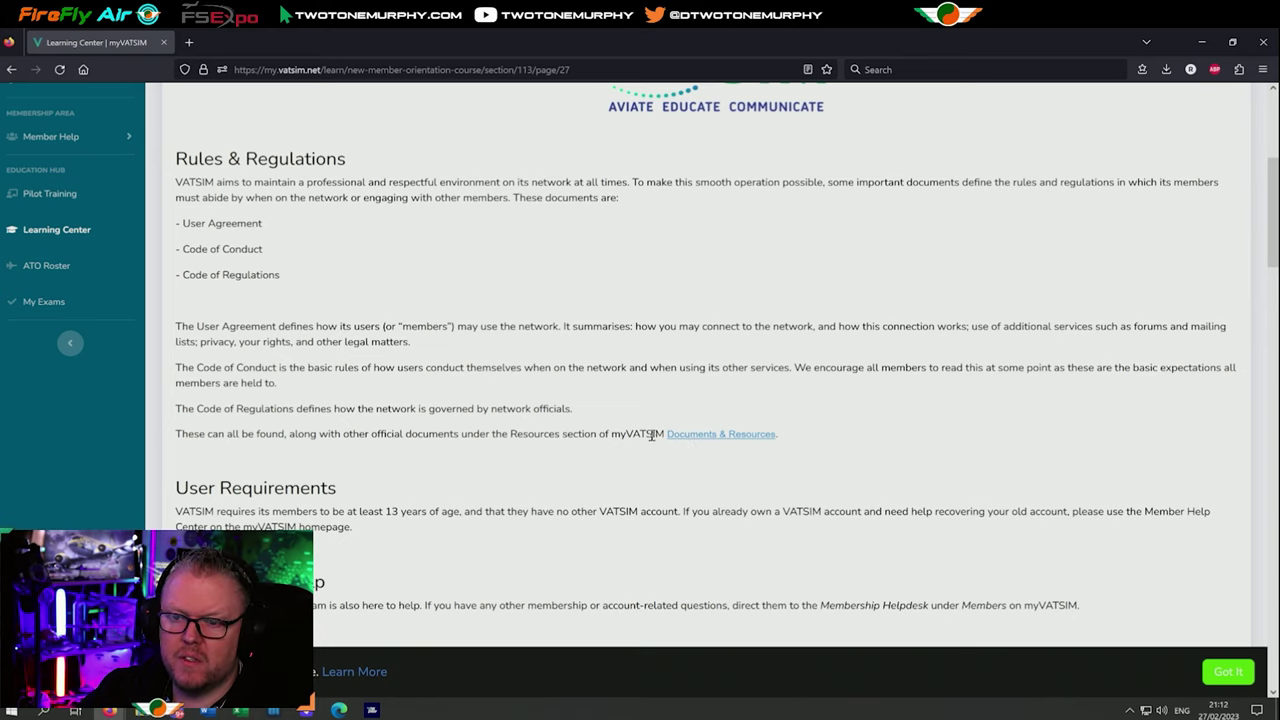
scroll(398, 413, up, 5)
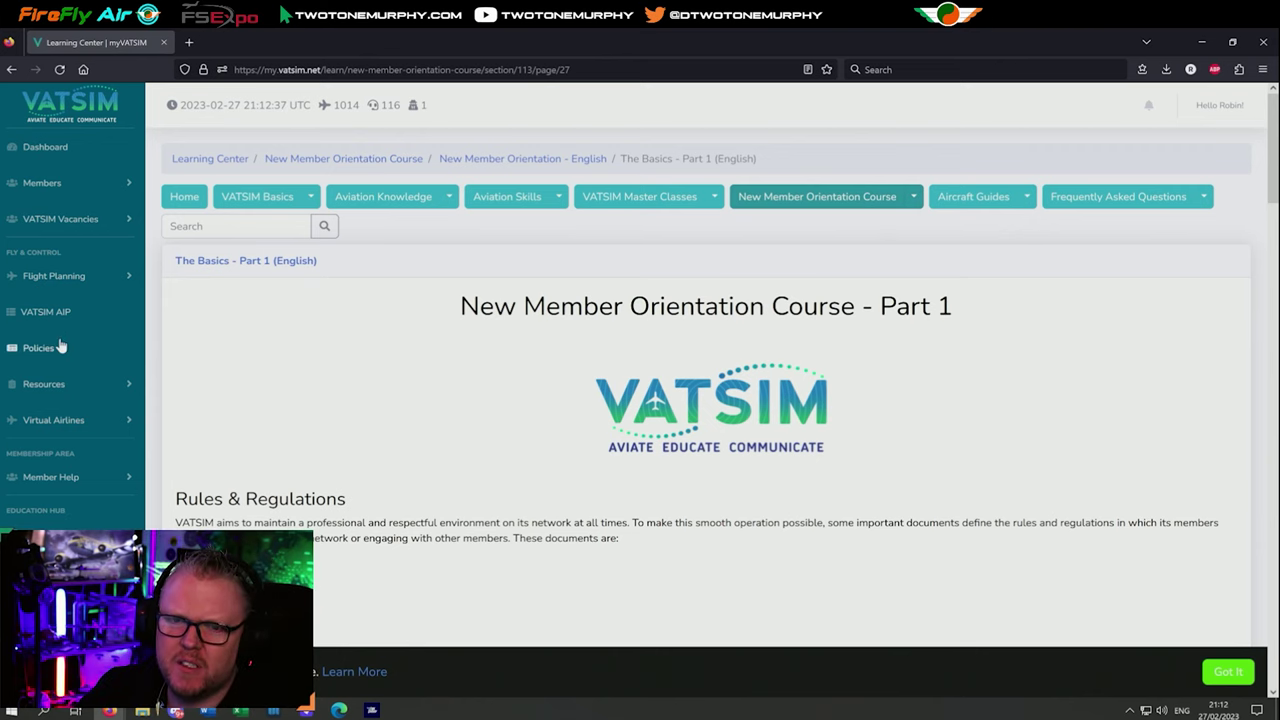
scroll(90, 420, down, 2)
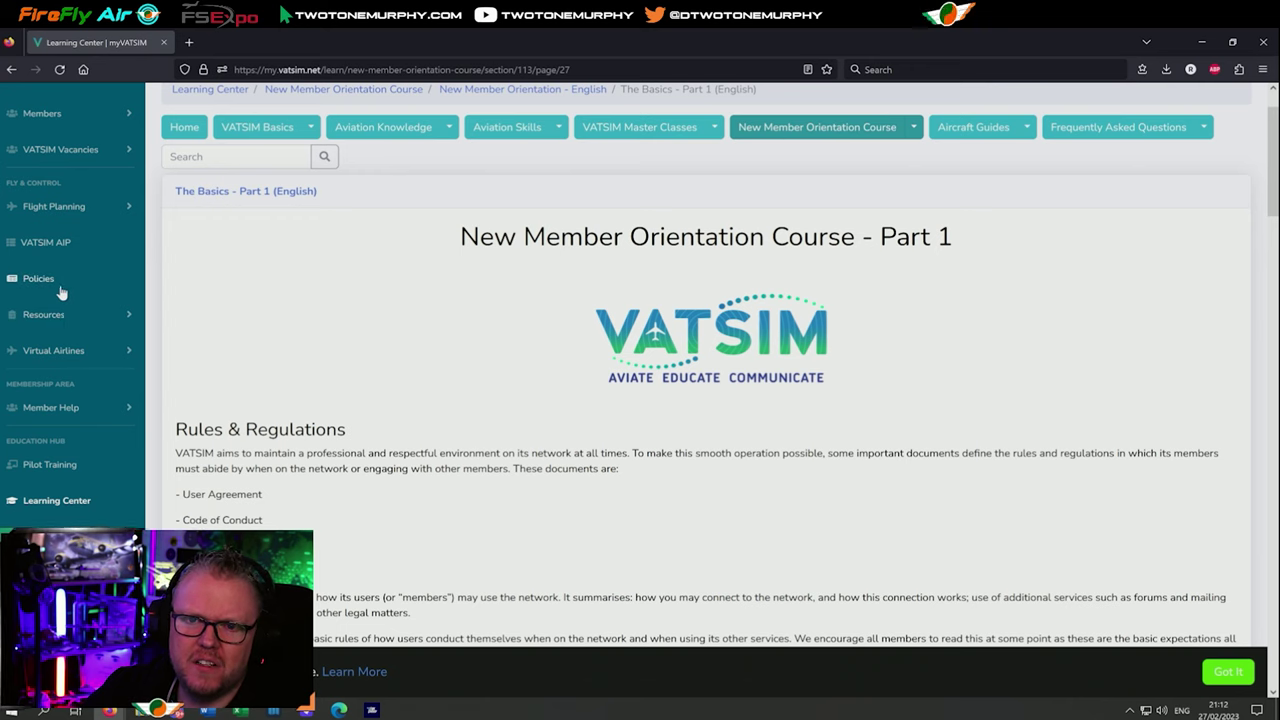
scroll(77, 457, down, 3)
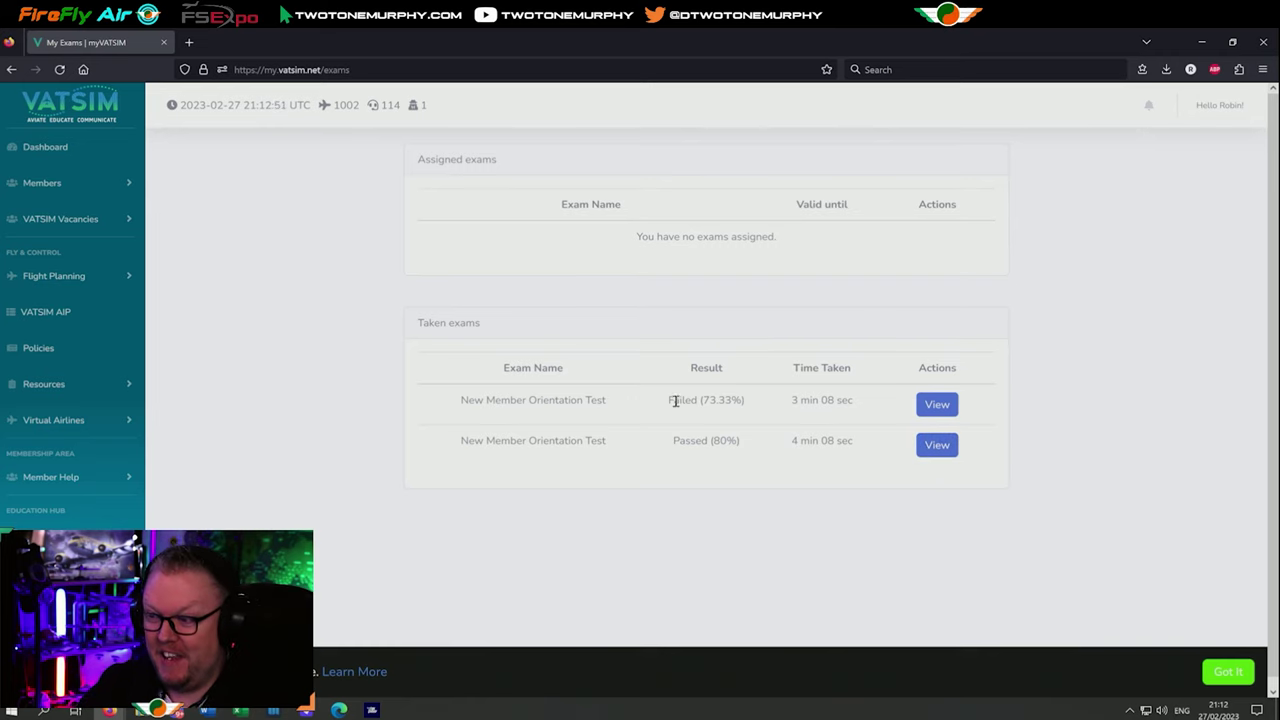
View the questions and answers of the passed New Member Orientation Test.
click(935, 447)
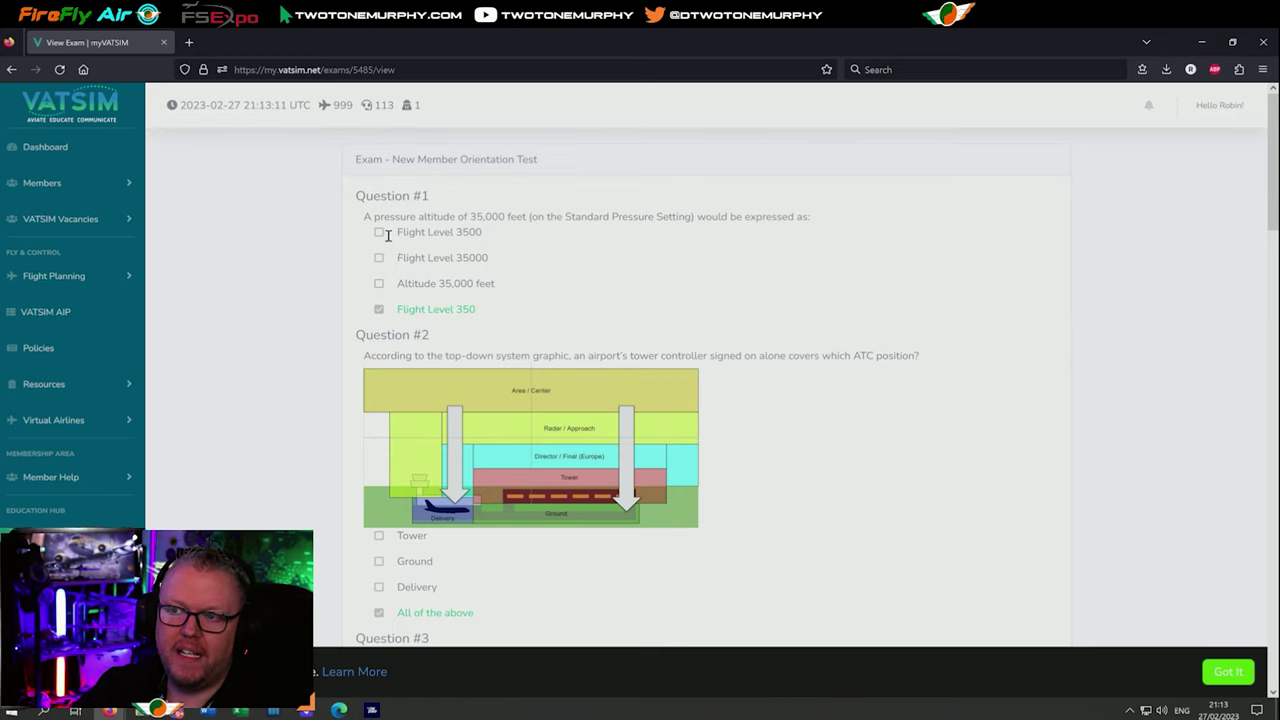
right_click(413, 262)
key(Escape)
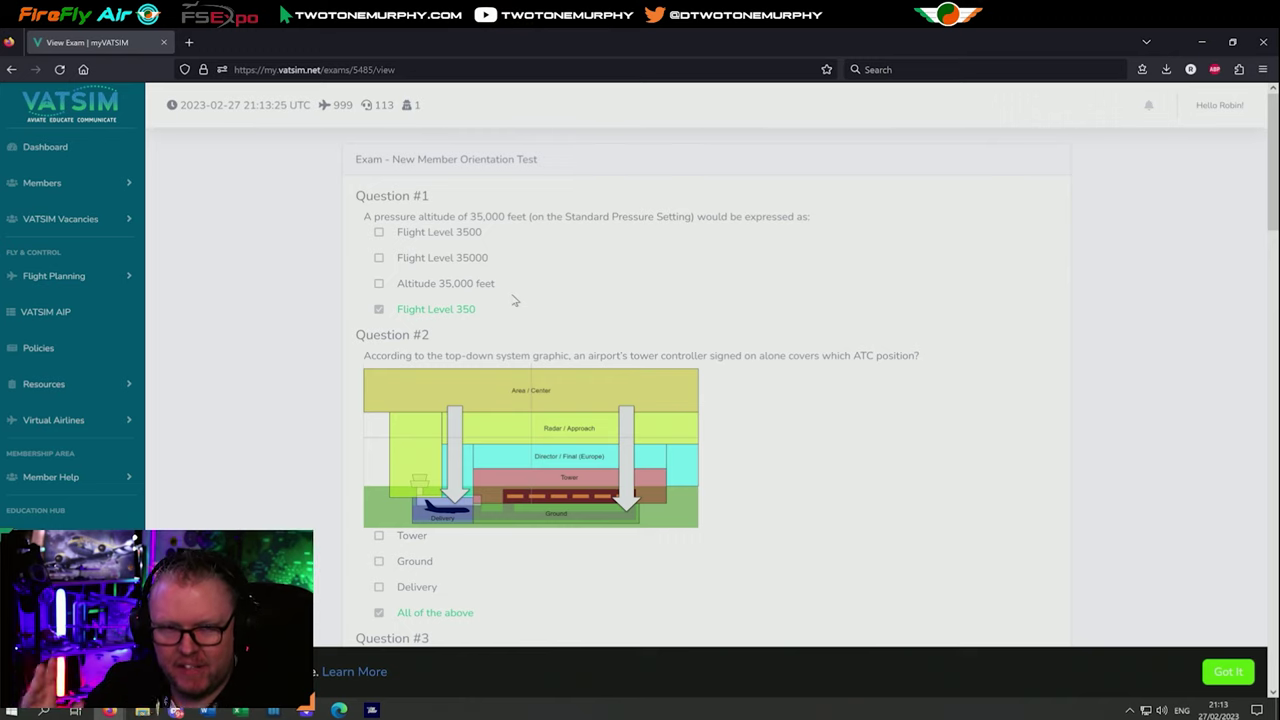
Open the 123ATC - Air Traffic Control site in a new browser tab.
click(189, 42)
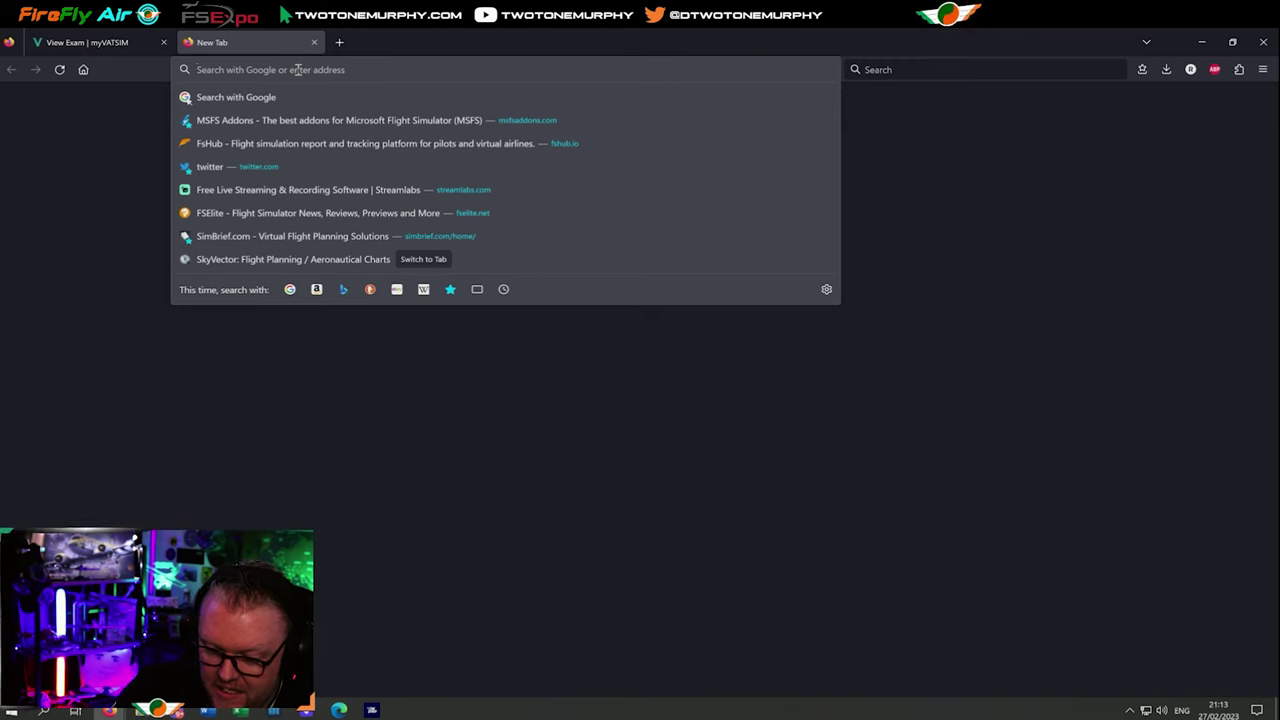
text(atc)
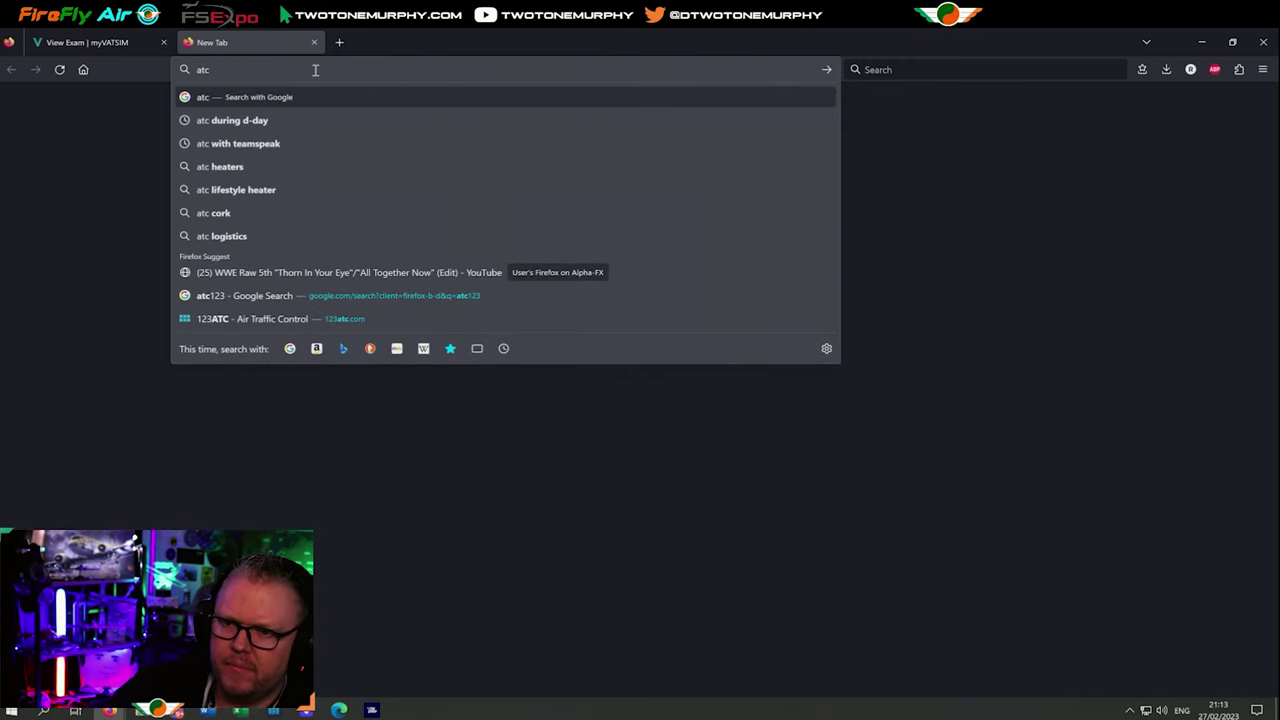
click(252, 318)
Search the web for "liveatc" in another new tab and open the LiveATC.net home page.
key(ctrl+t)
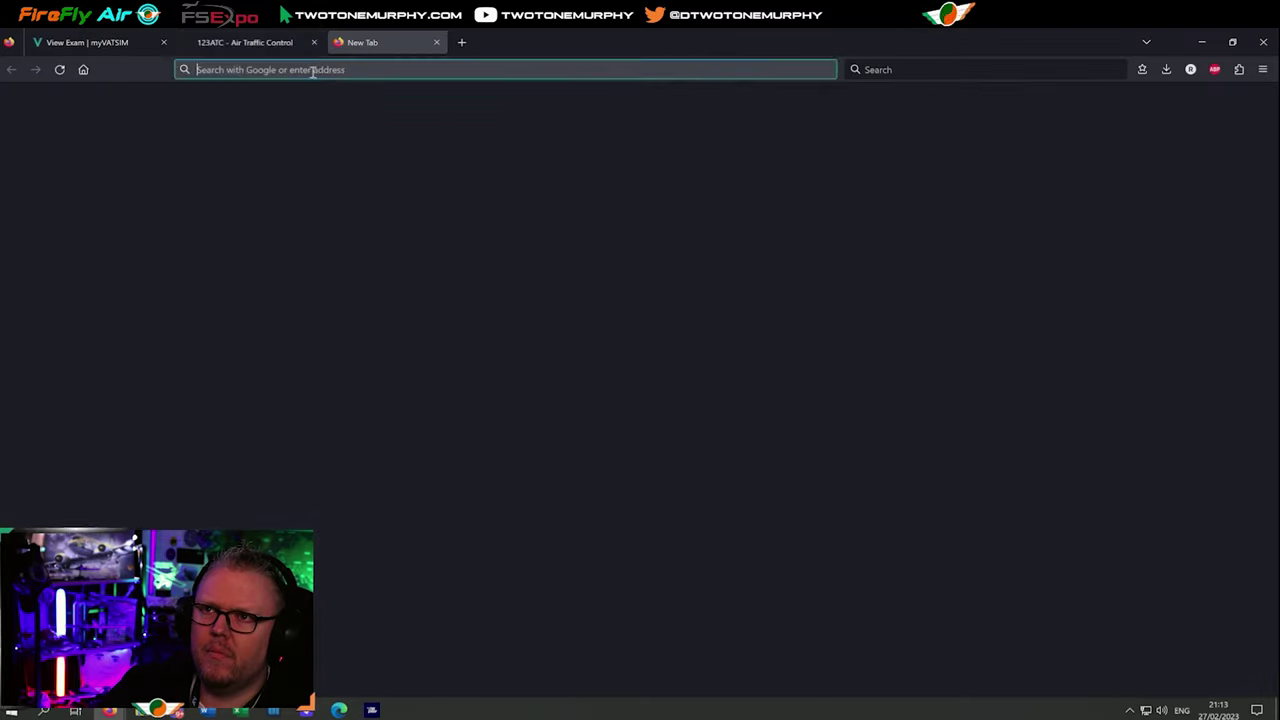
text(liveat)
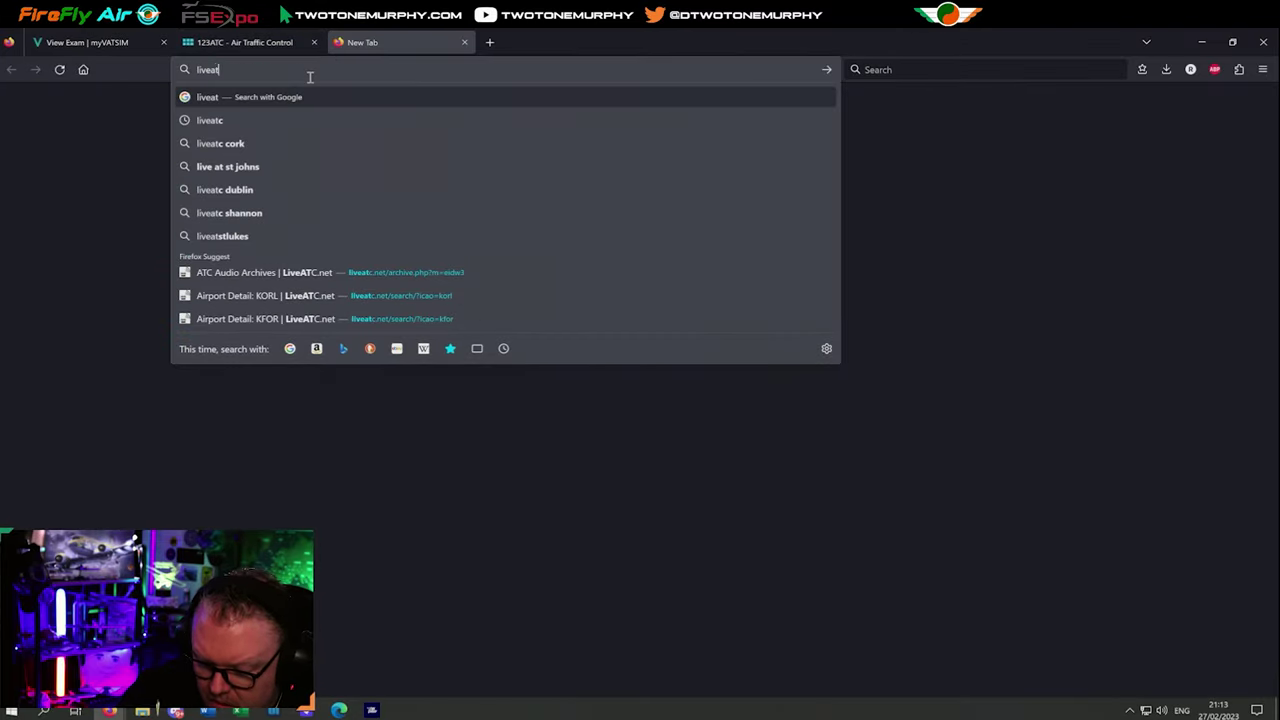
text(c)
key(Return)
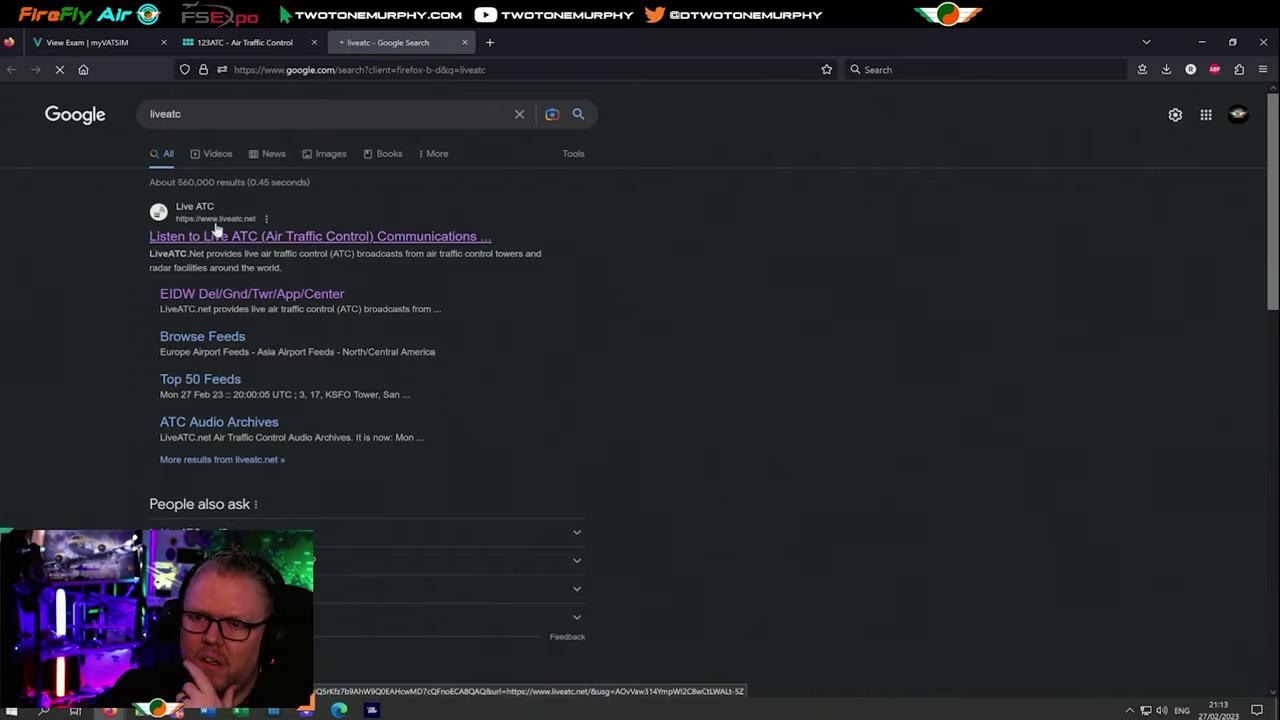
click(215, 230)
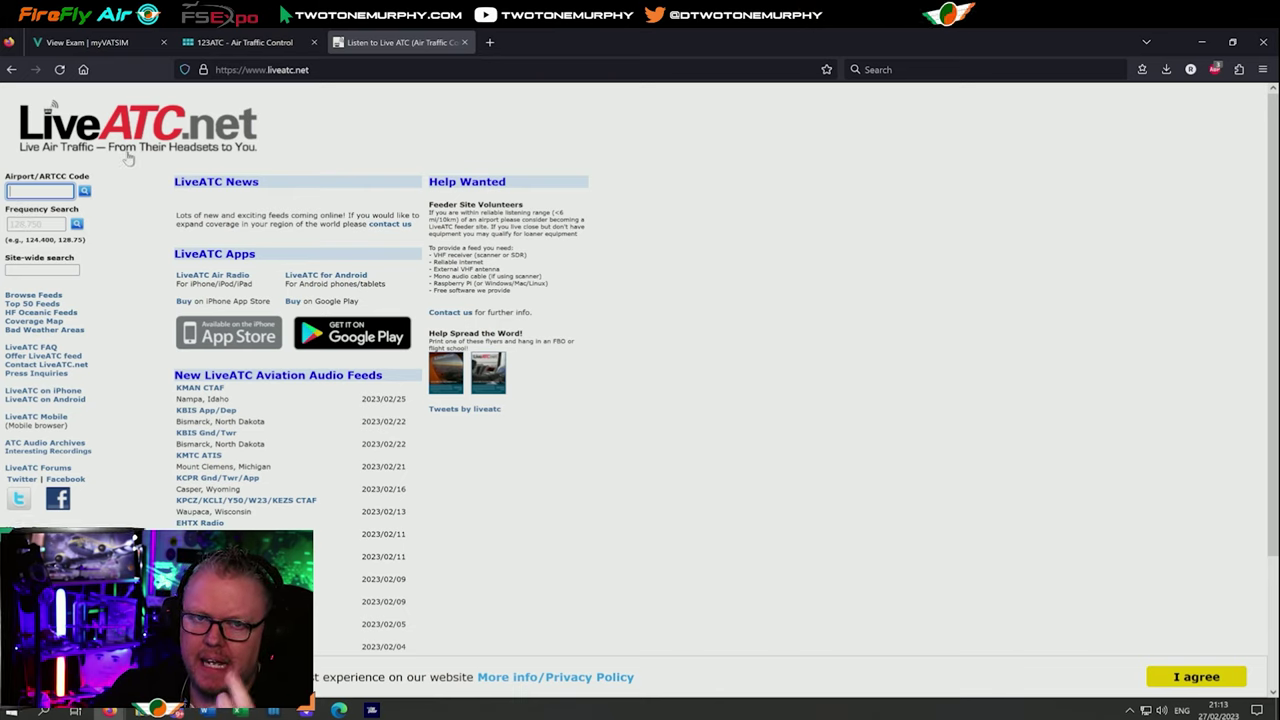
Look up the LiveATC feeds for airport code eidw.
click(40, 191)
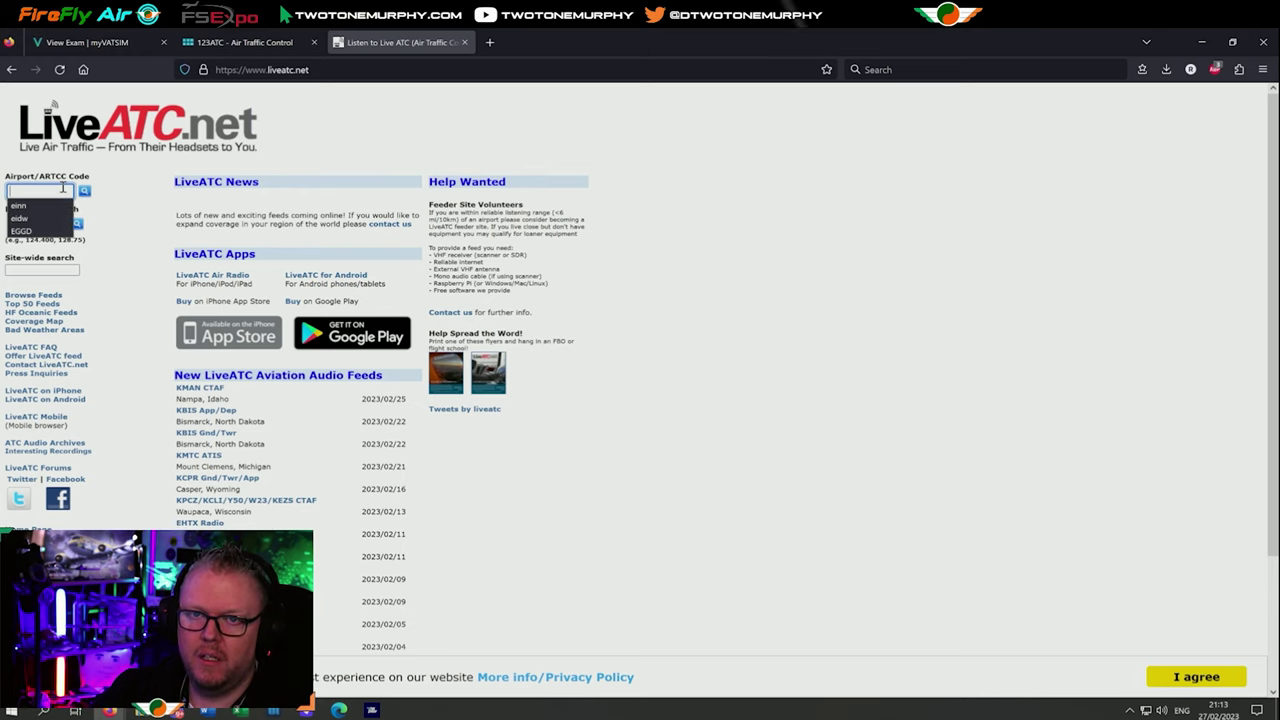
click(40, 206)
key(BackSpace)
key(BackSpace)
key(BackSpace)
key(BackSpace)
click(40, 215)
key(Return)
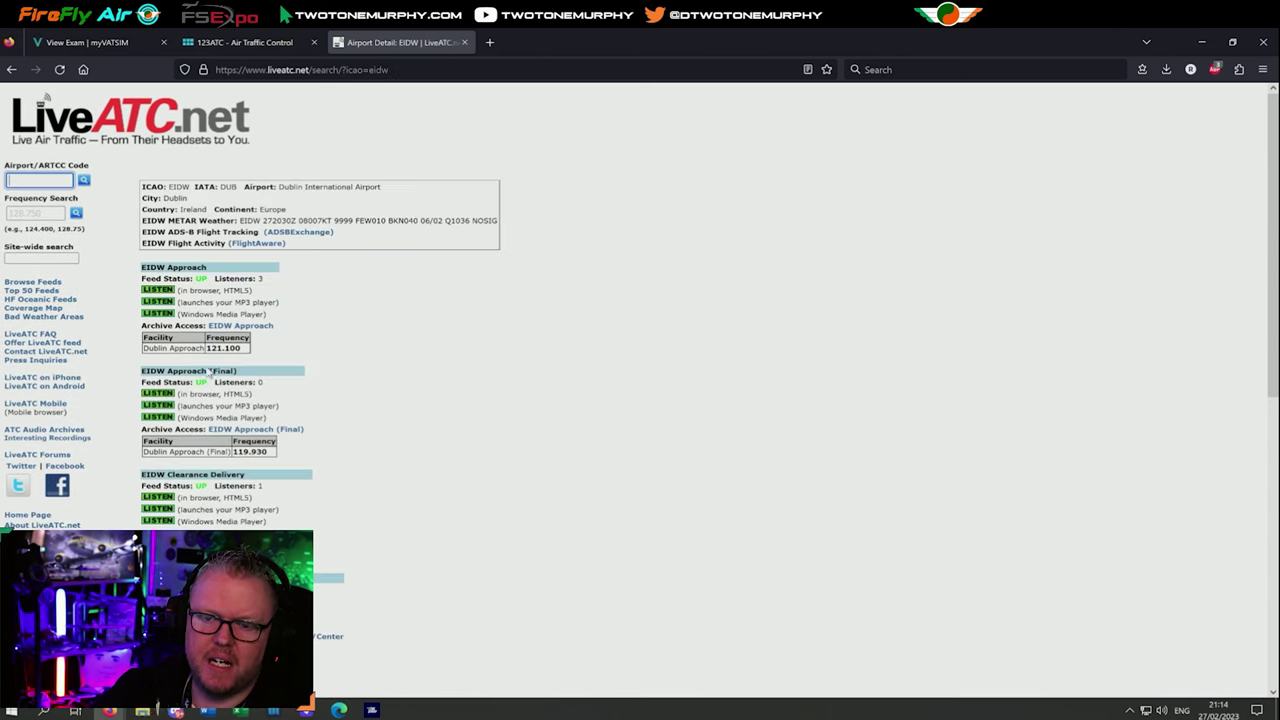
Browse the Dublin feeds and play EIDW Del/Gnd/Twr/App/Center in the browser player.
scroll(203, 365, down, 5)
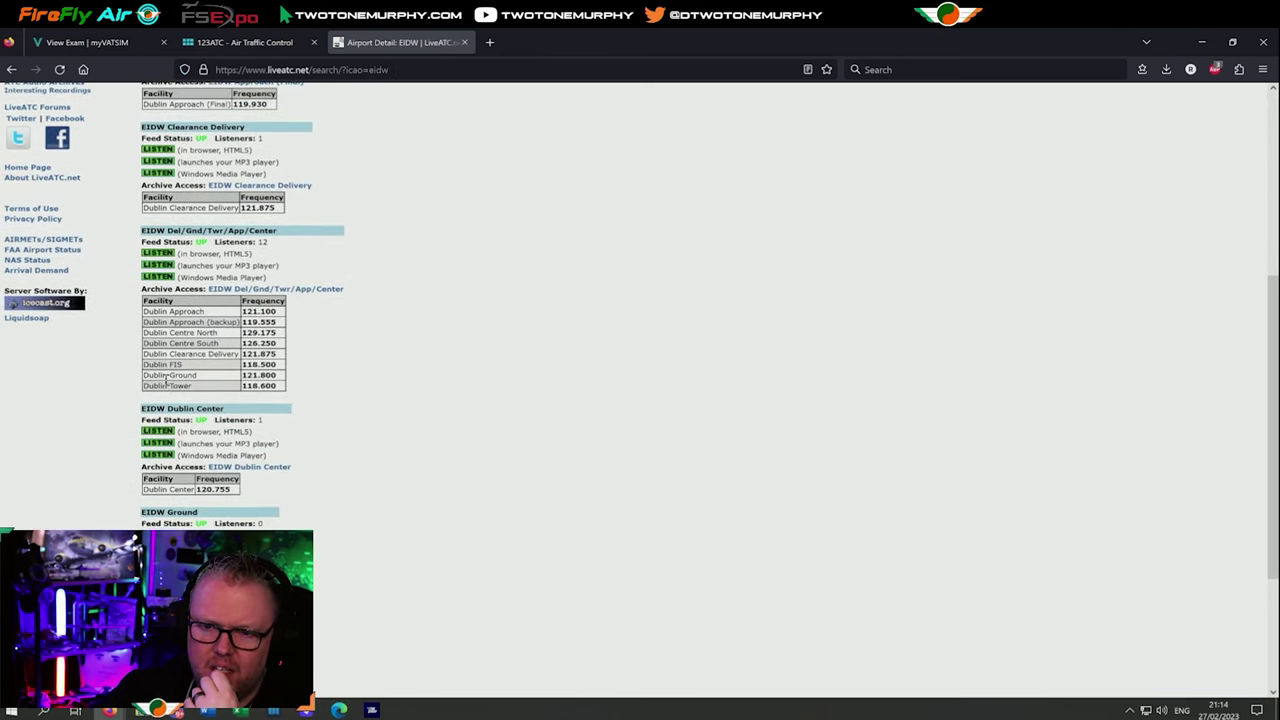
scroll(170, 383, down, 2)
scroll(160, 440, down, 1)
scroll(183, 374, up, 6)
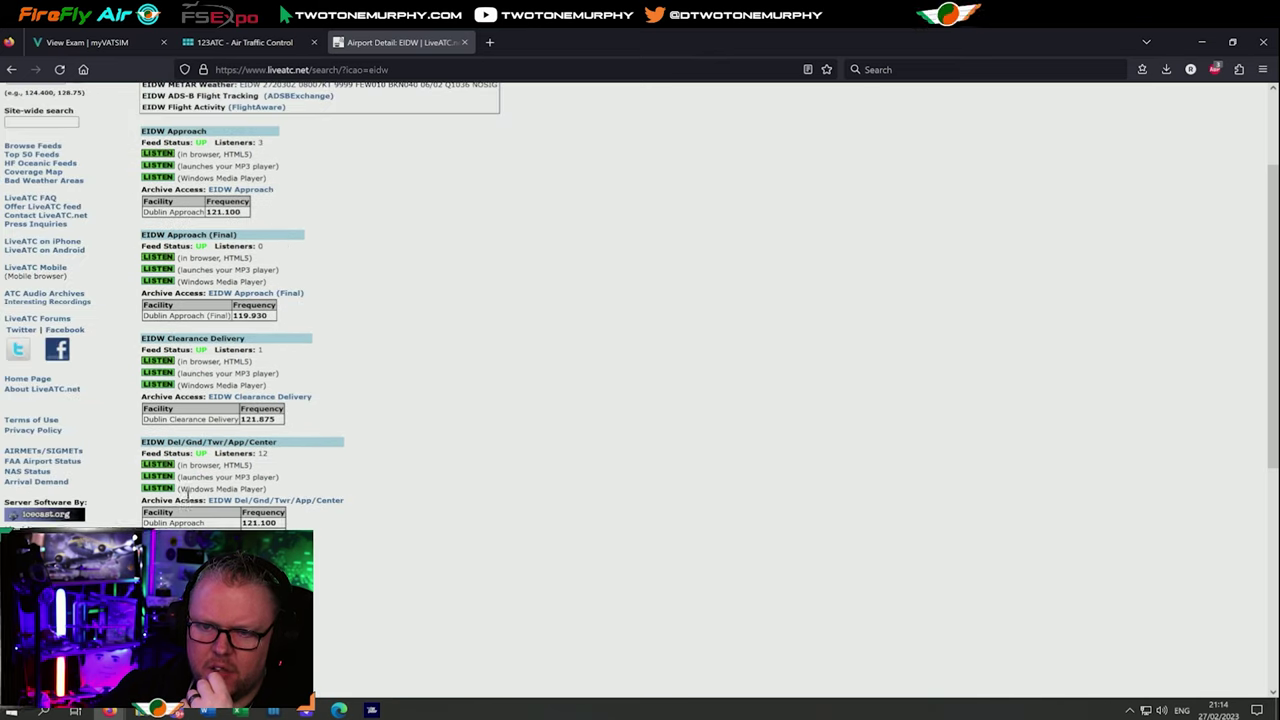
scroll(183, 374, up, 2)
scroll(185, 373, down, 4)
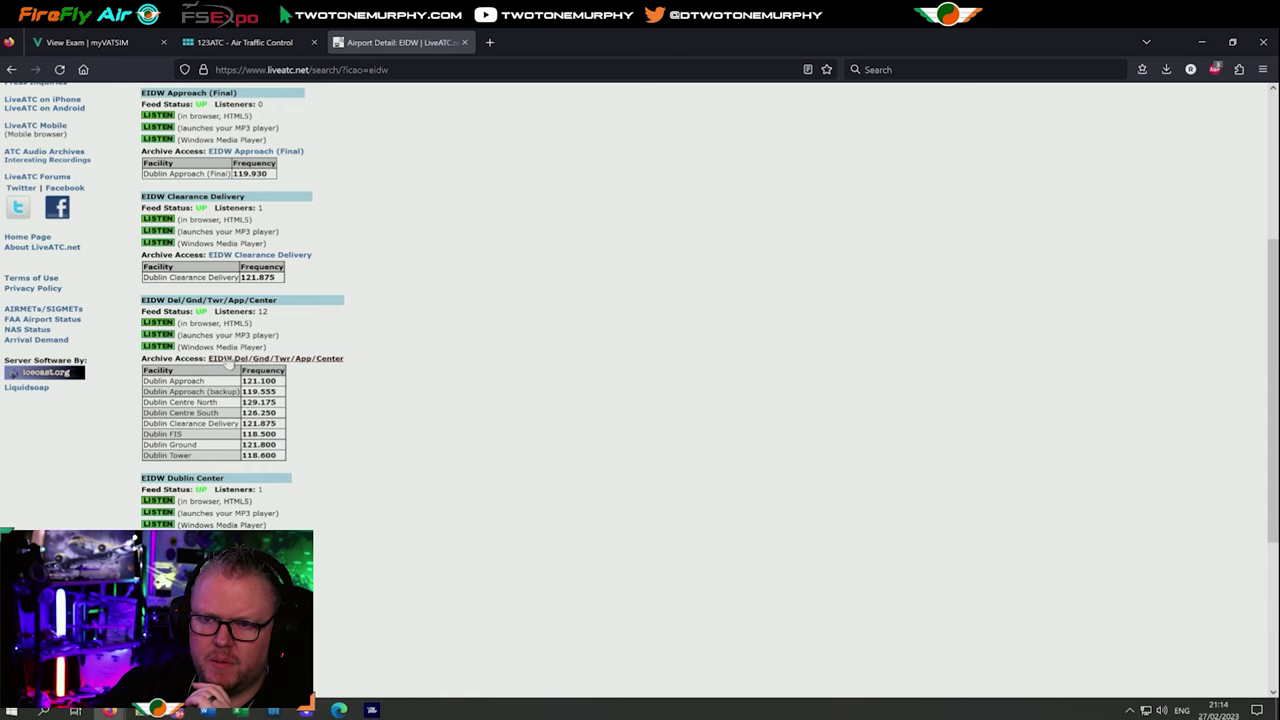
click(170, 324)
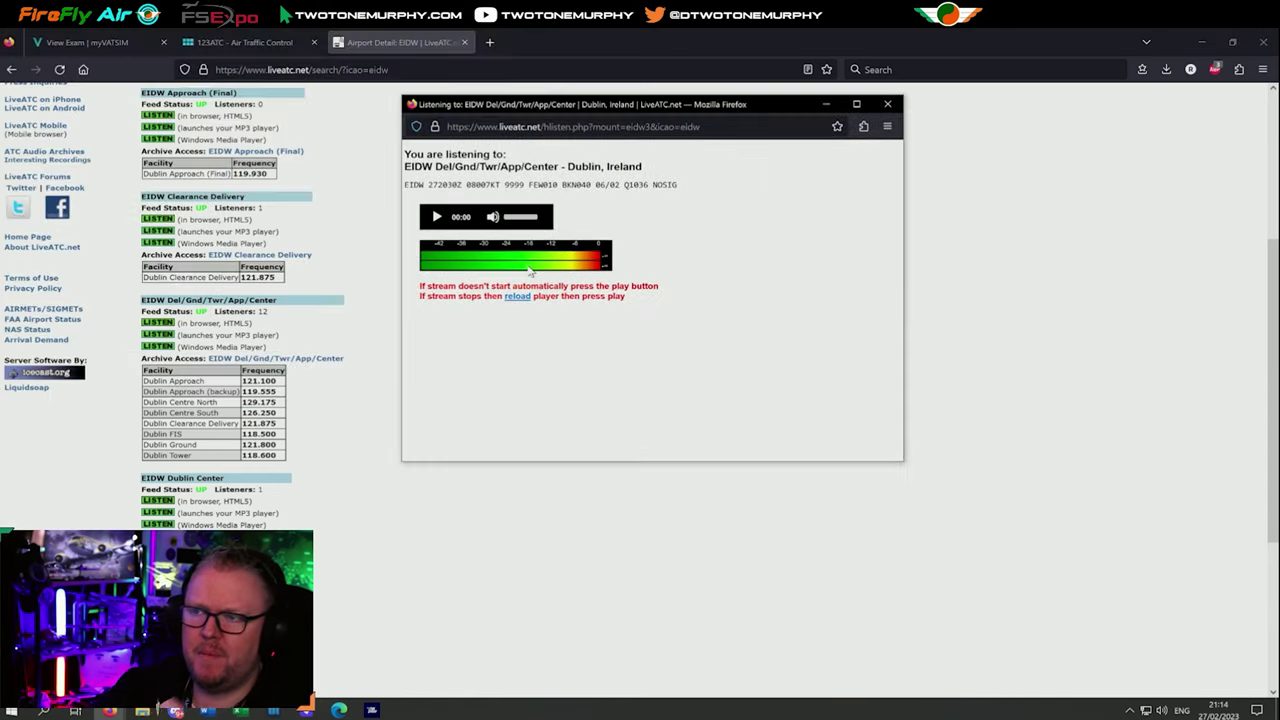
click(437, 217)
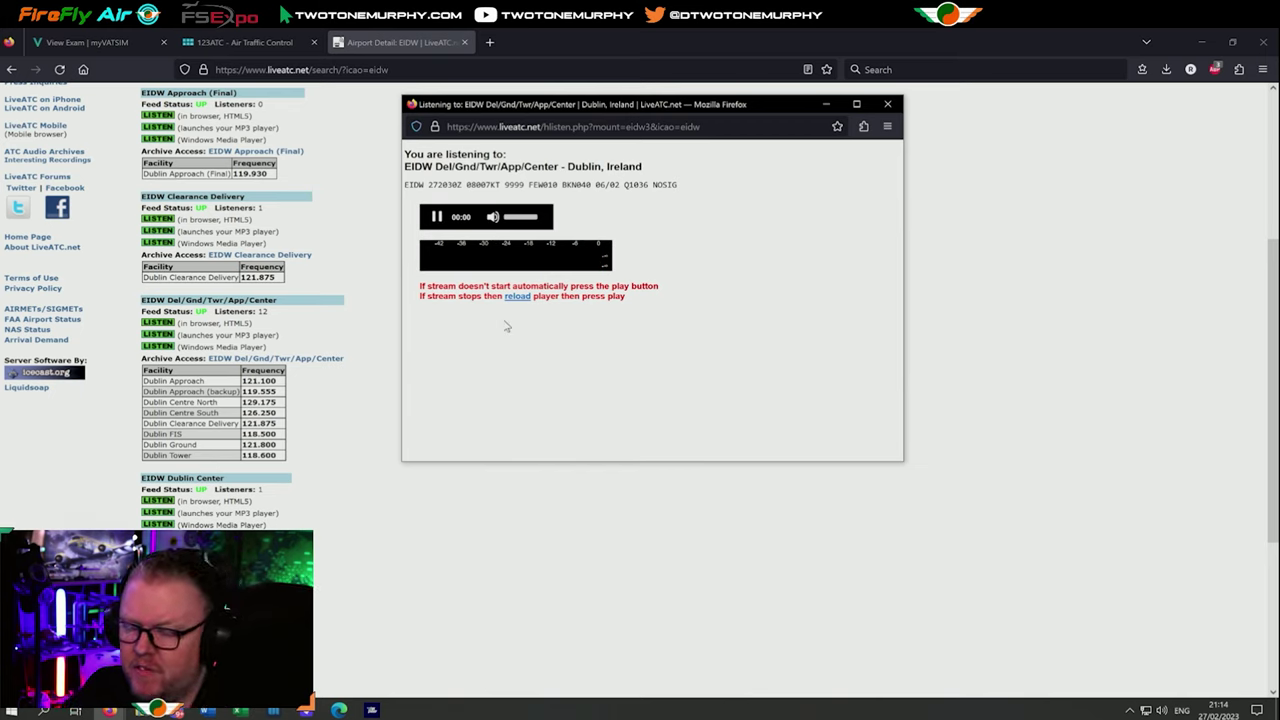
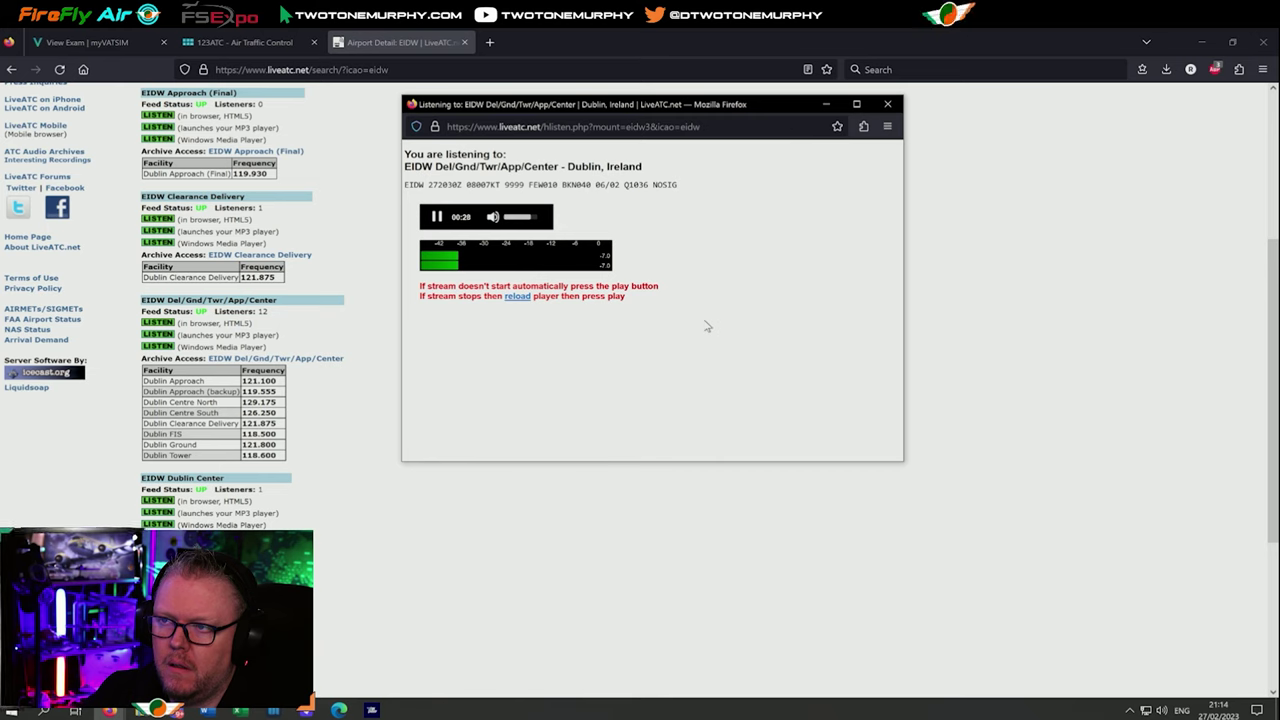
Pause the Dublin audio stream and close its player window.
click(437, 217)
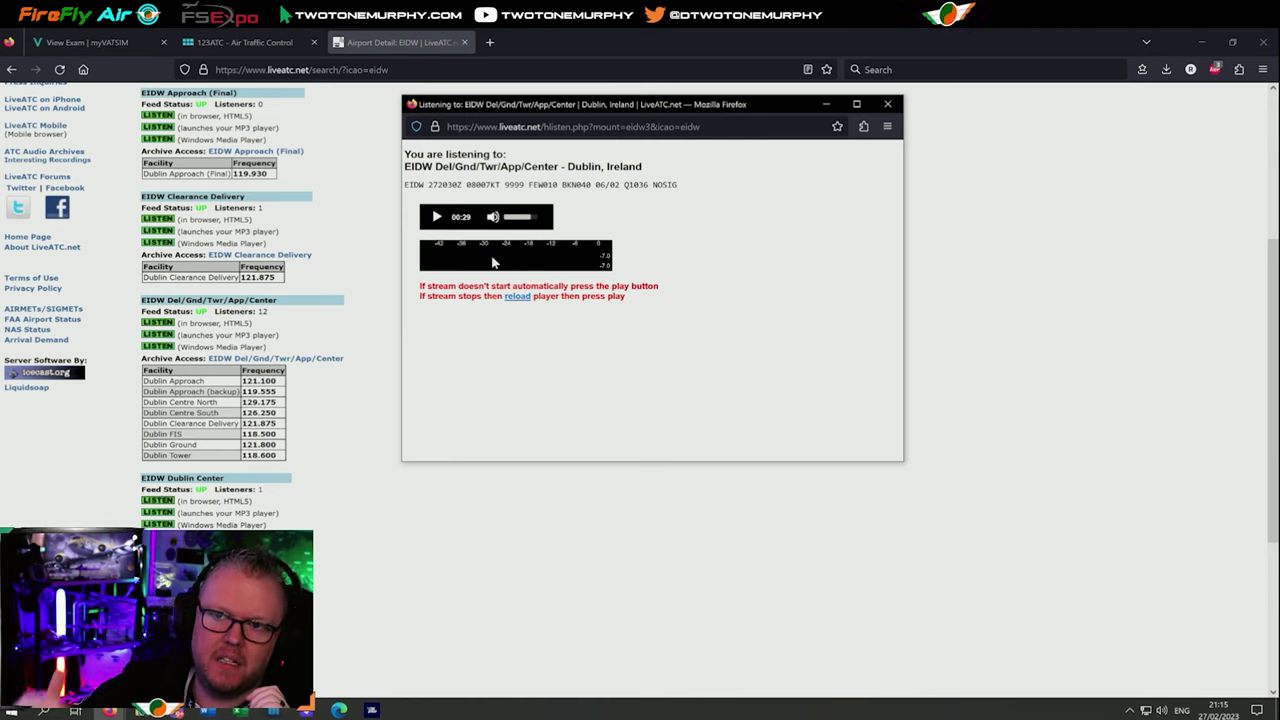
scroll(352, 363, up, 2)
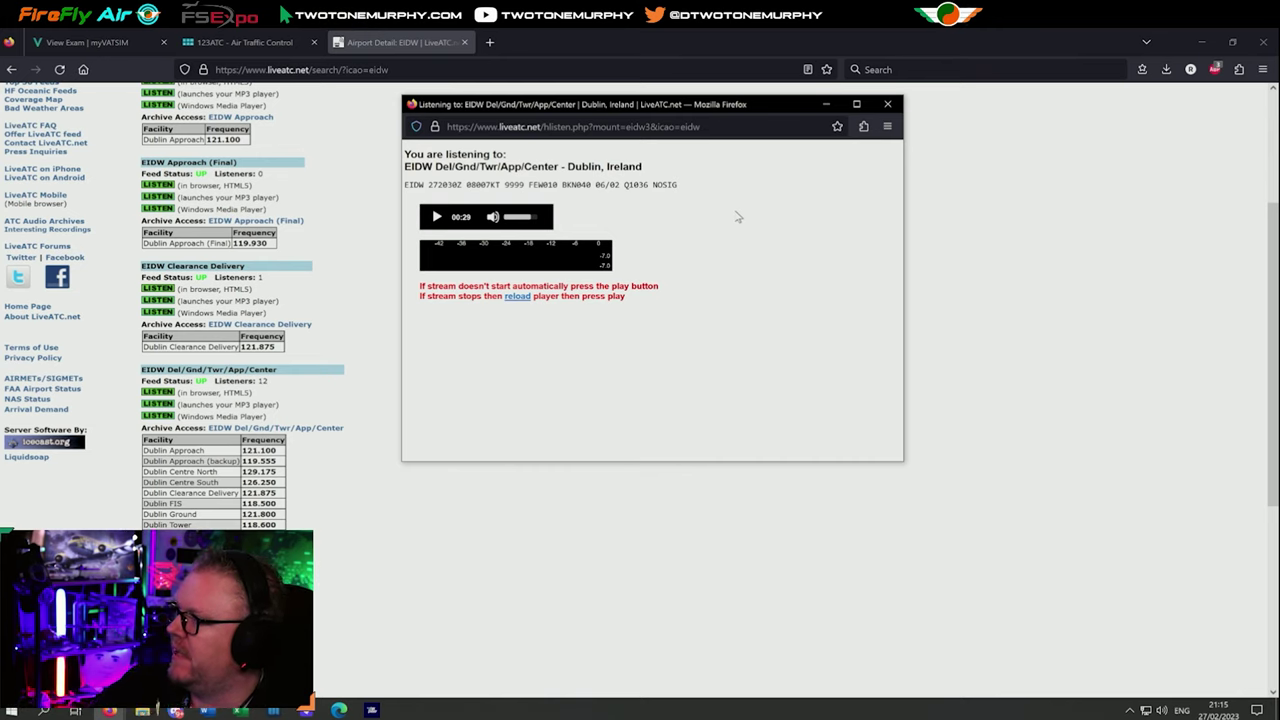
click(887, 104)
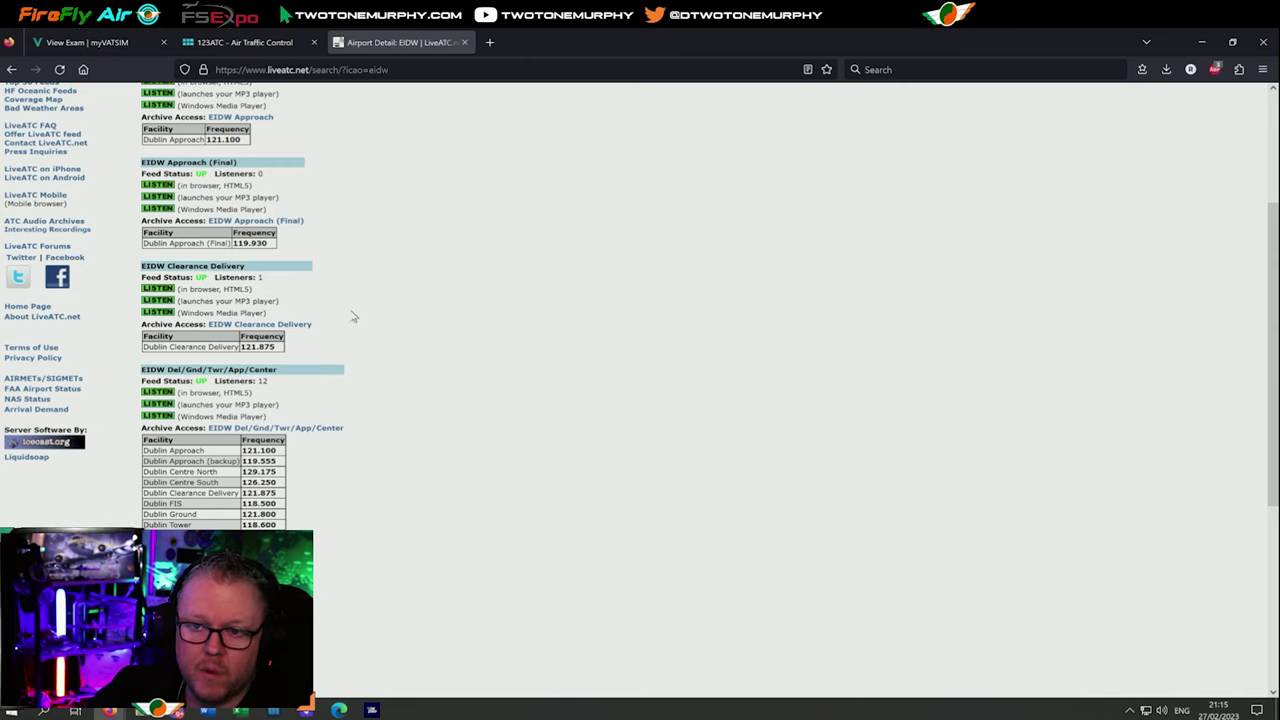
Look up the LiveATC feeds for airport code klas.
scroll(362, 293, up, 3)
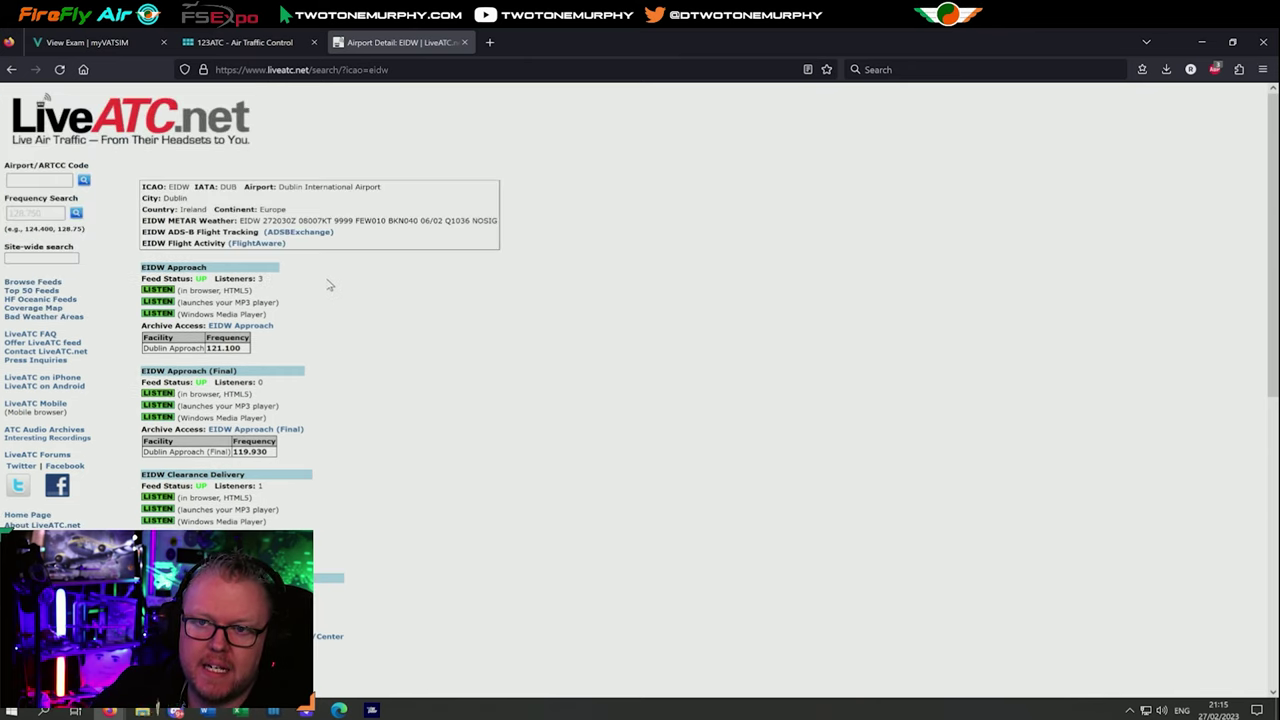
click(60, 182)
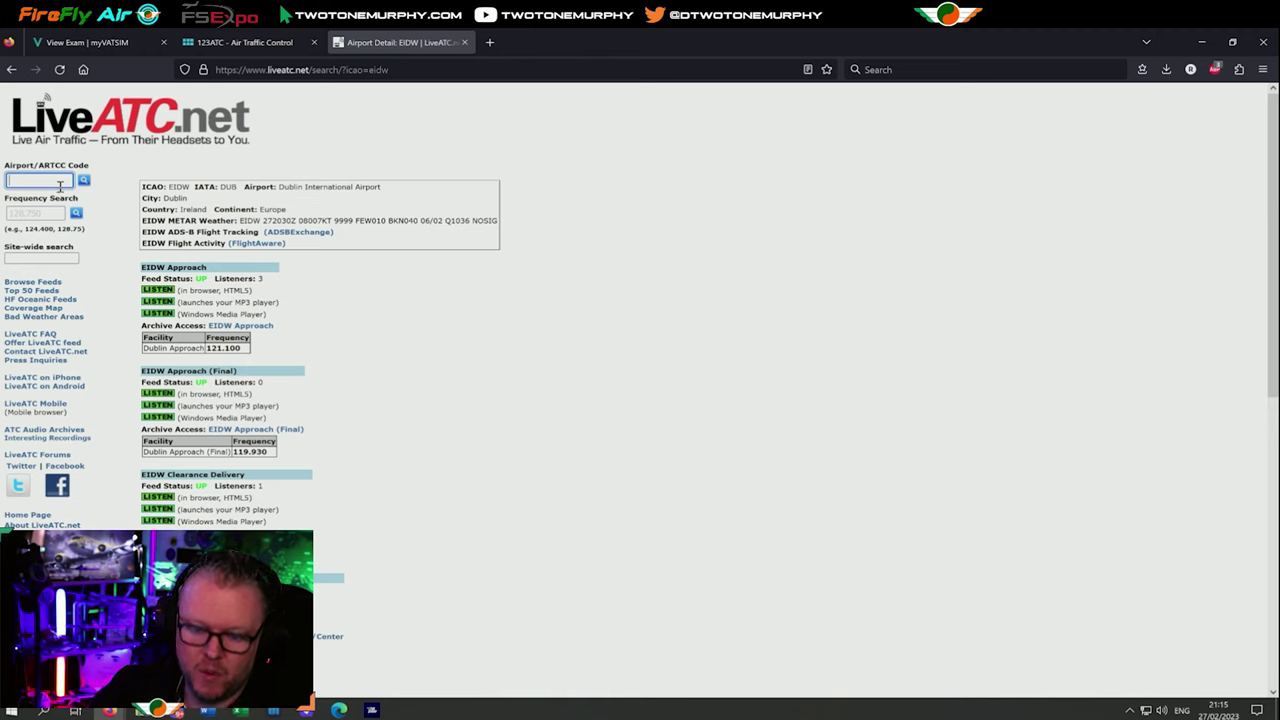
text(klad)
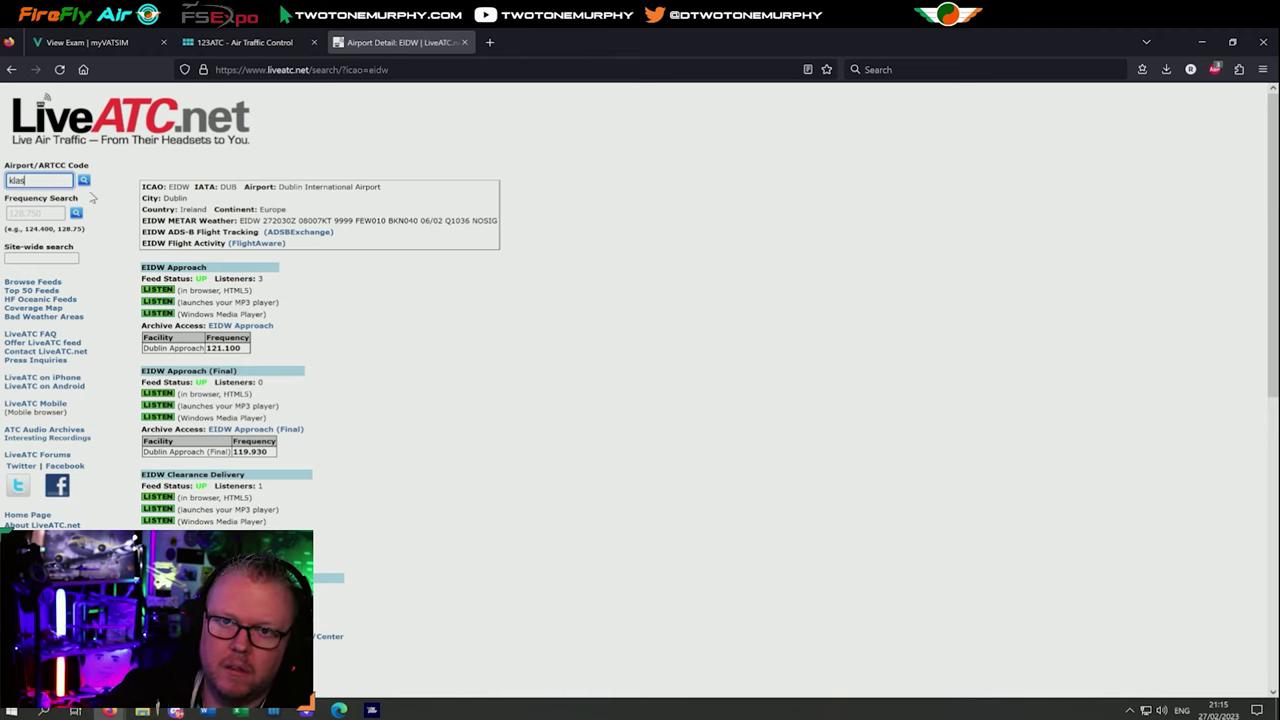
key(Return)
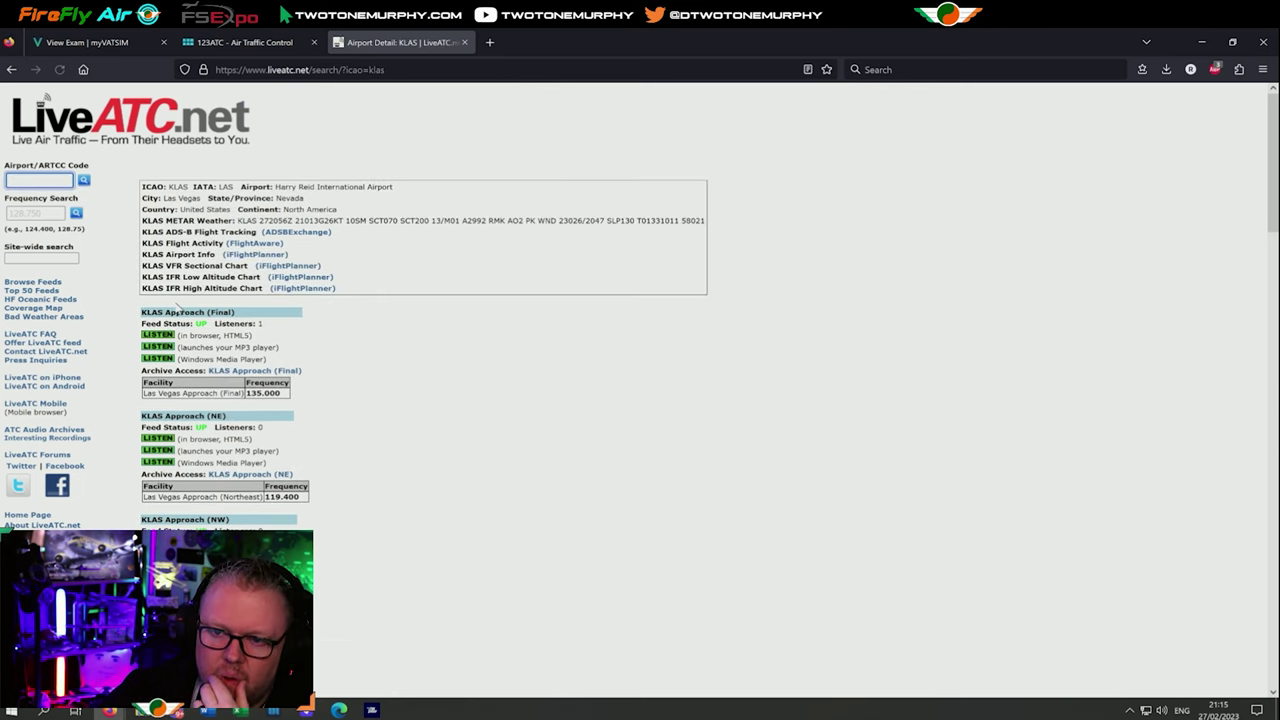
Play the KLAS Ground (East) feed in the browser and move its player window clear of the feed list.
scroll(212, 381, down, 5)
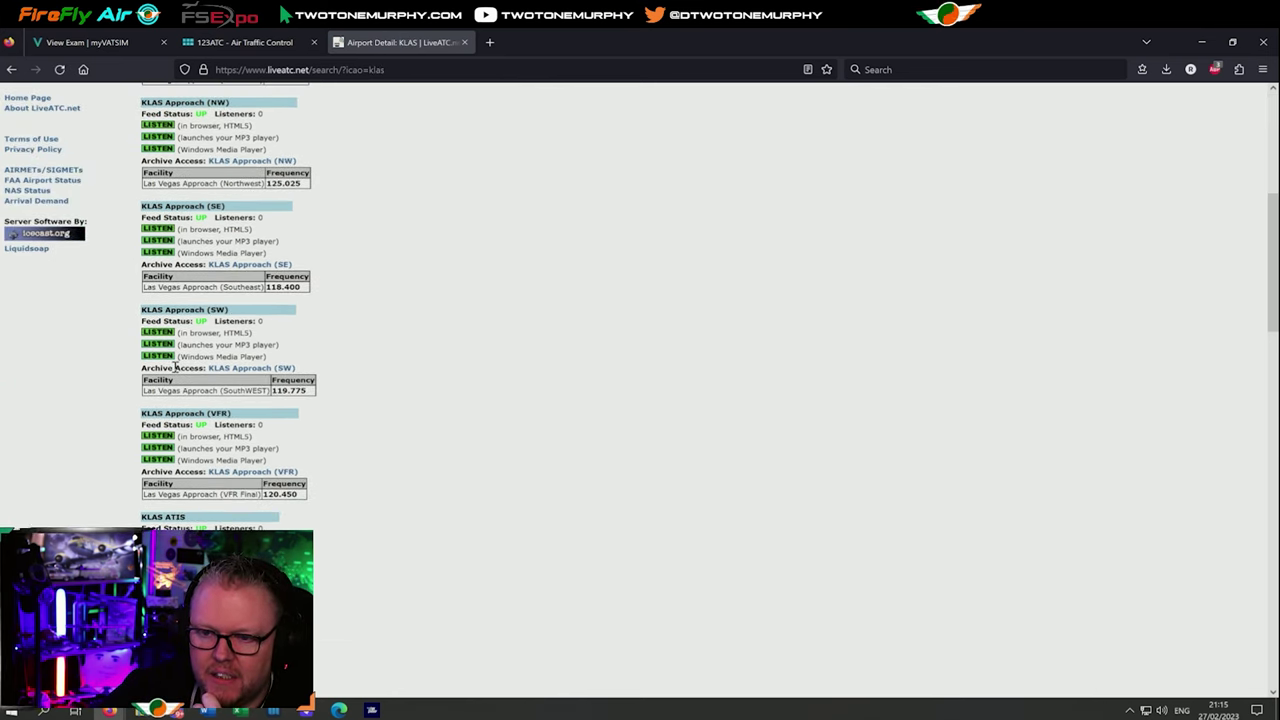
scroll(155, 369, up, 3)
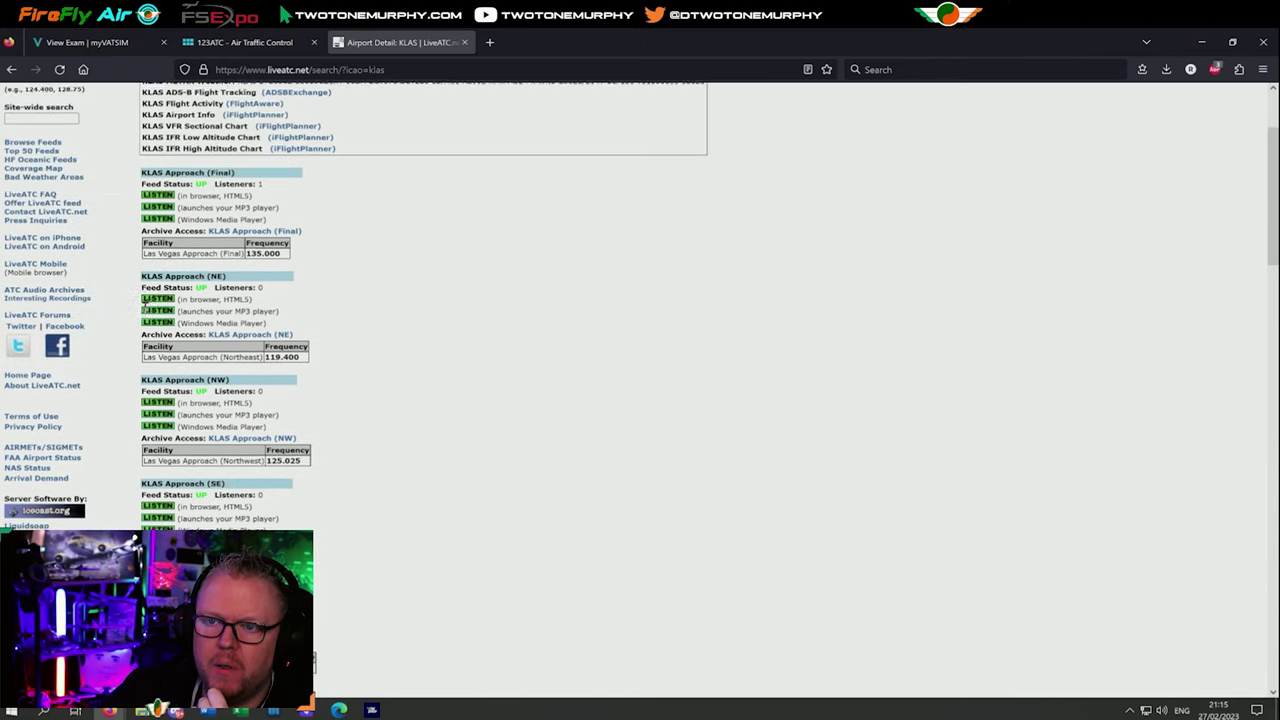
scroll(147, 315, down, 8)
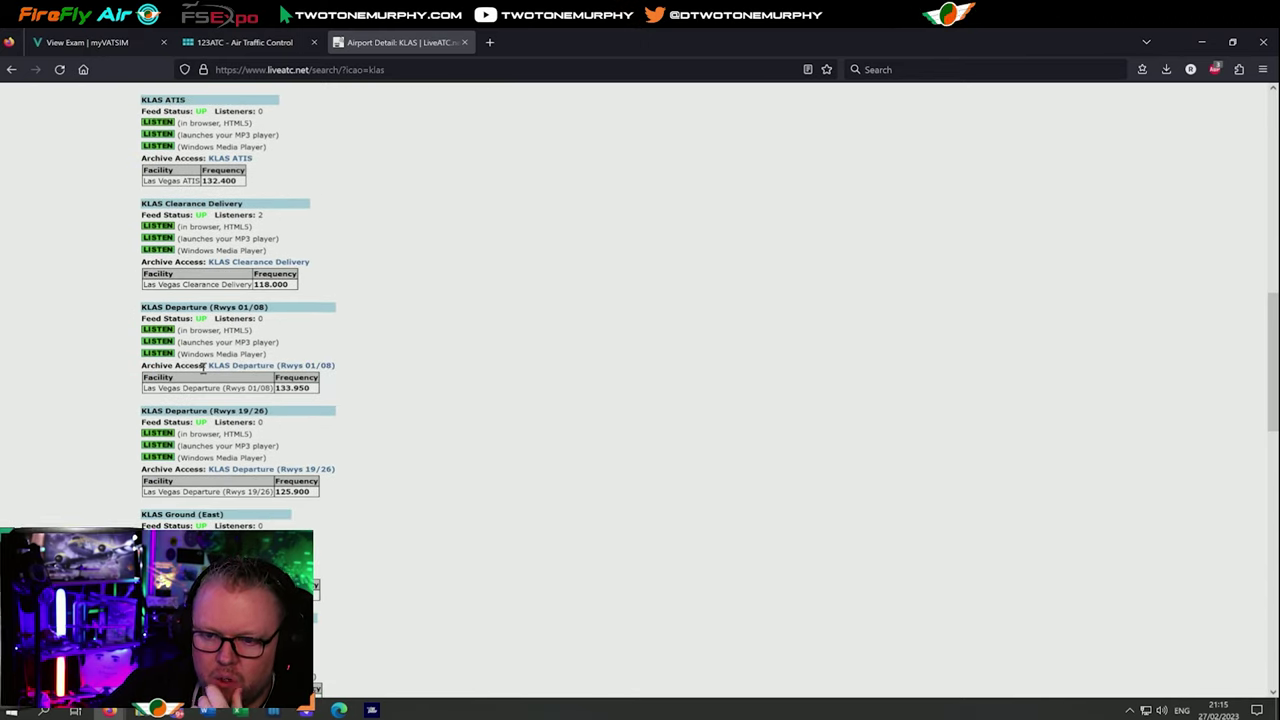
scroll(204, 369, down, 2)
click(158, 398)
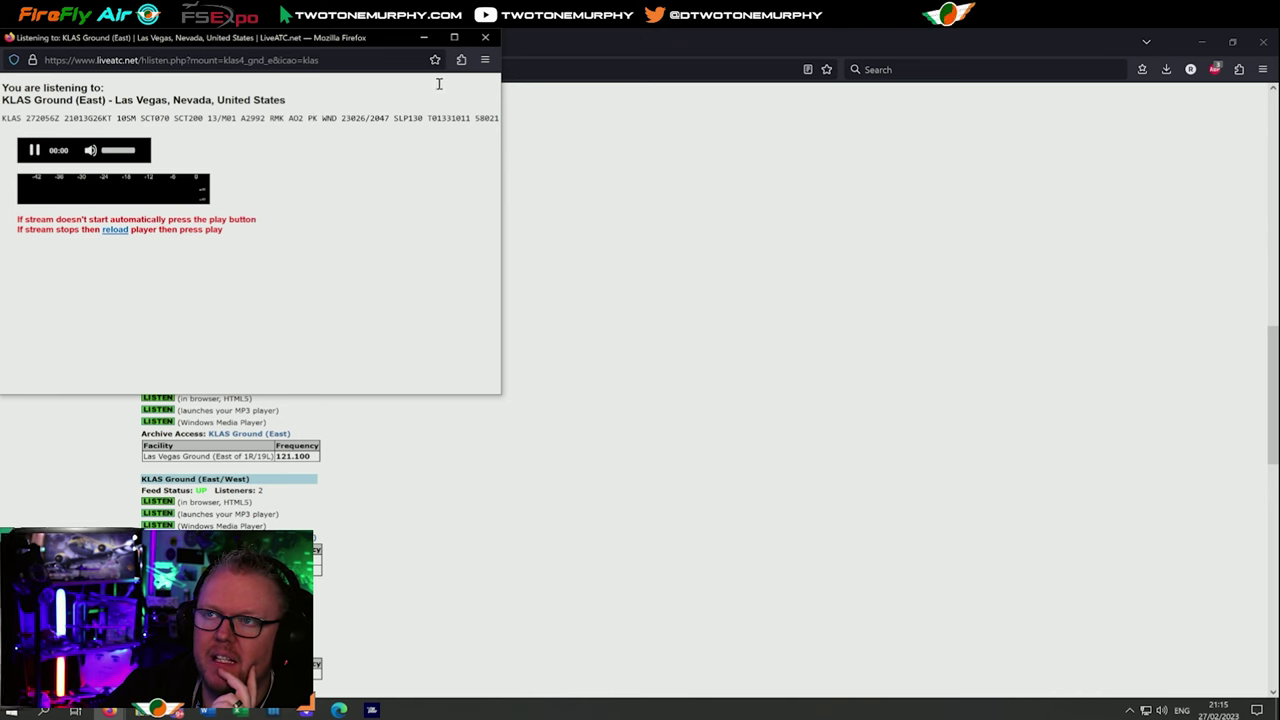
drag(361, 44, 853, 176)
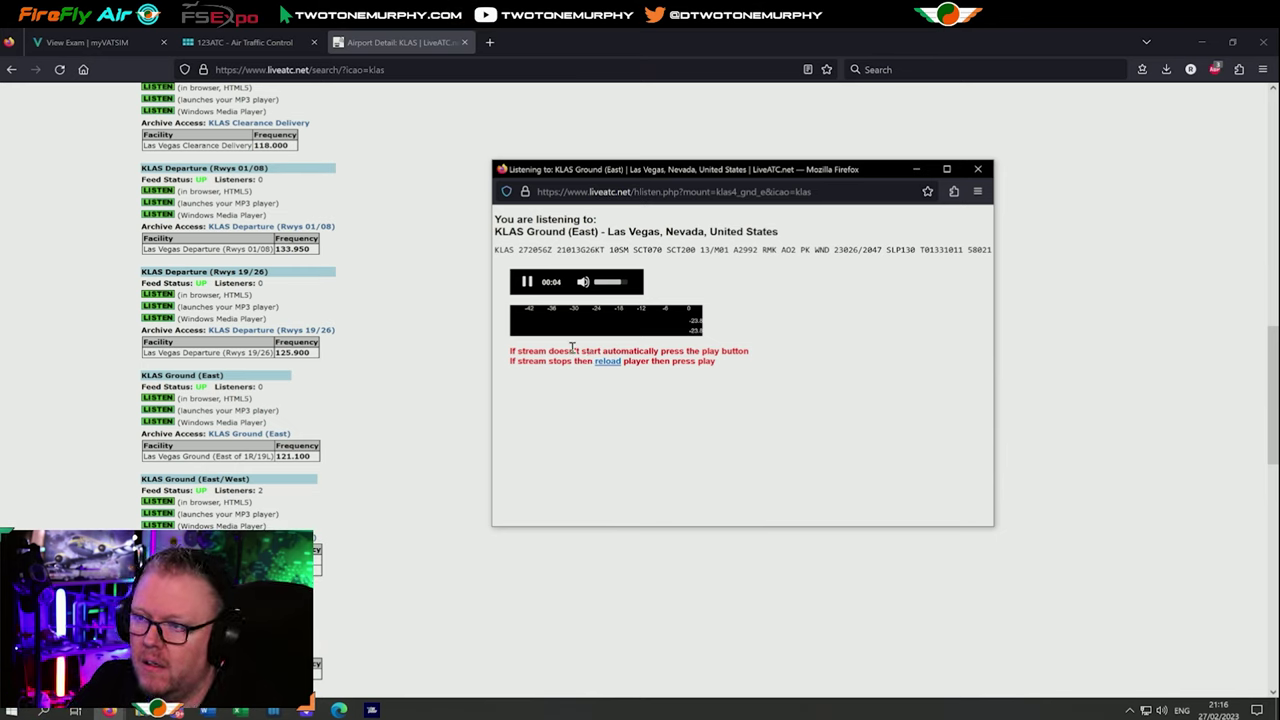
Browse the KLAS feeds from Ground through Tower and close the KLAS Ground (East) player window.
scroll(315, 405, down, 3)
scroll(298, 418, down, 5)
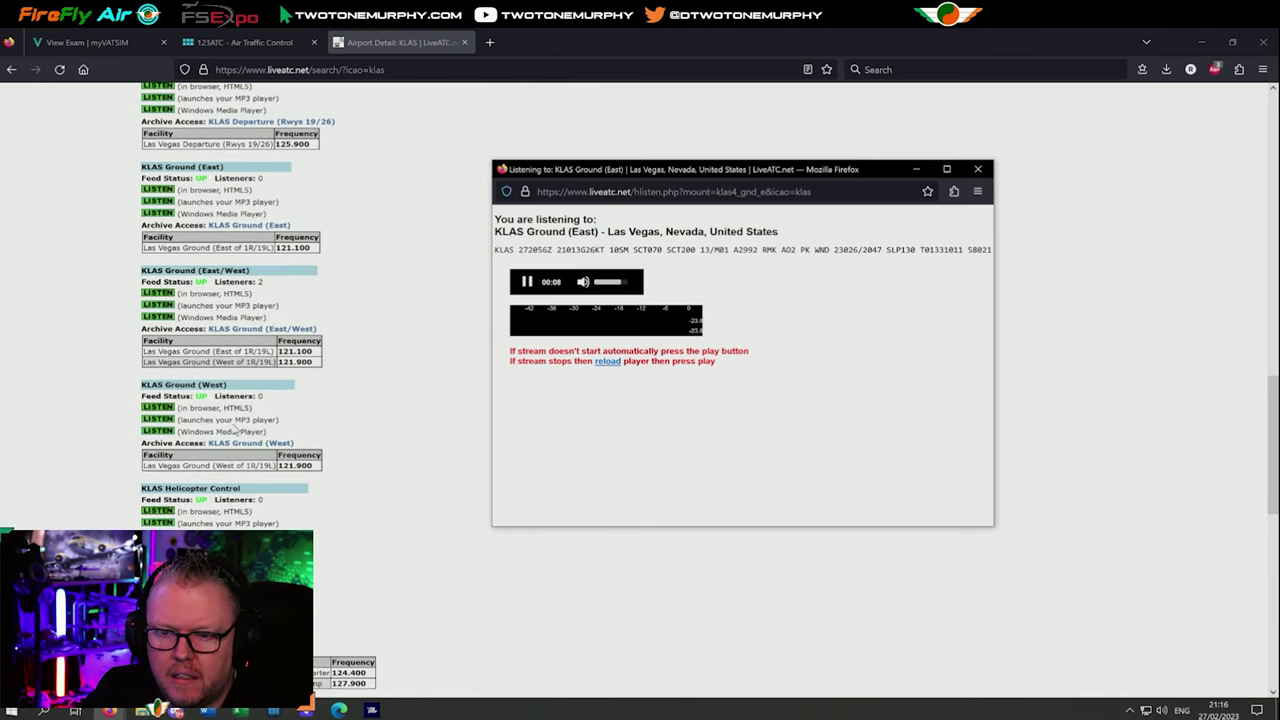
scroll(214, 421, down, 9)
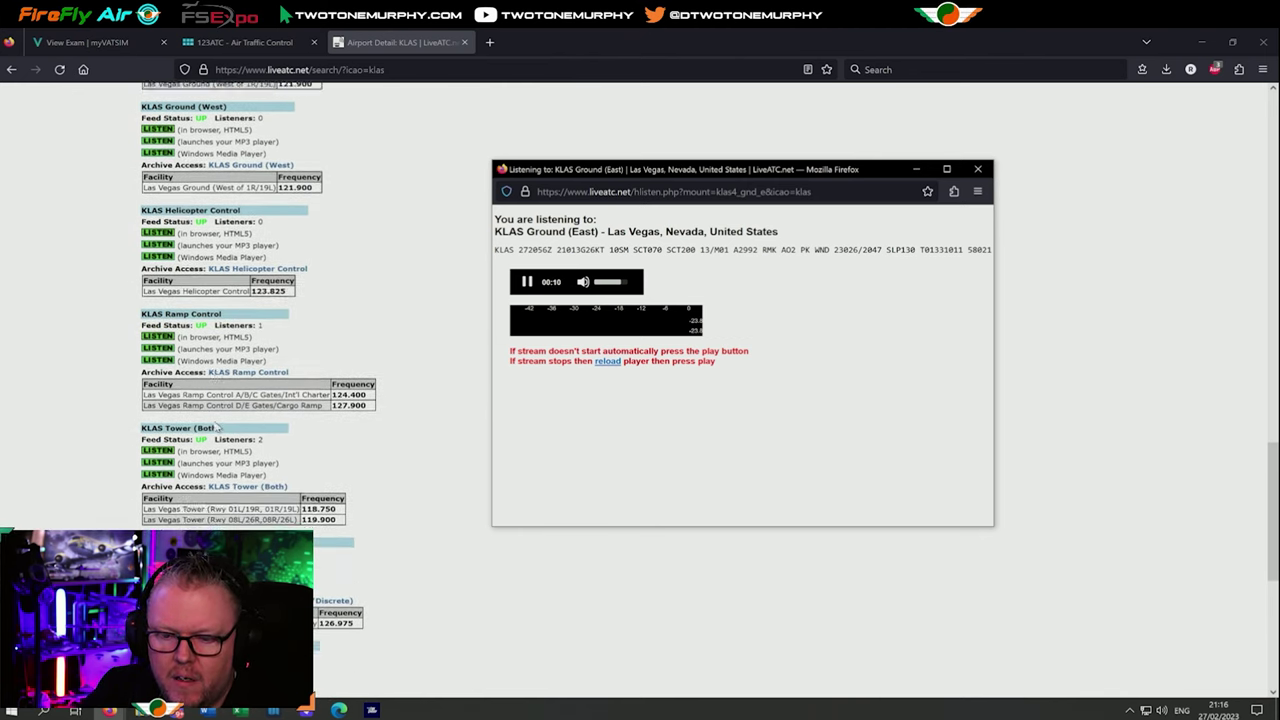
scroll(214, 421, up, 4)
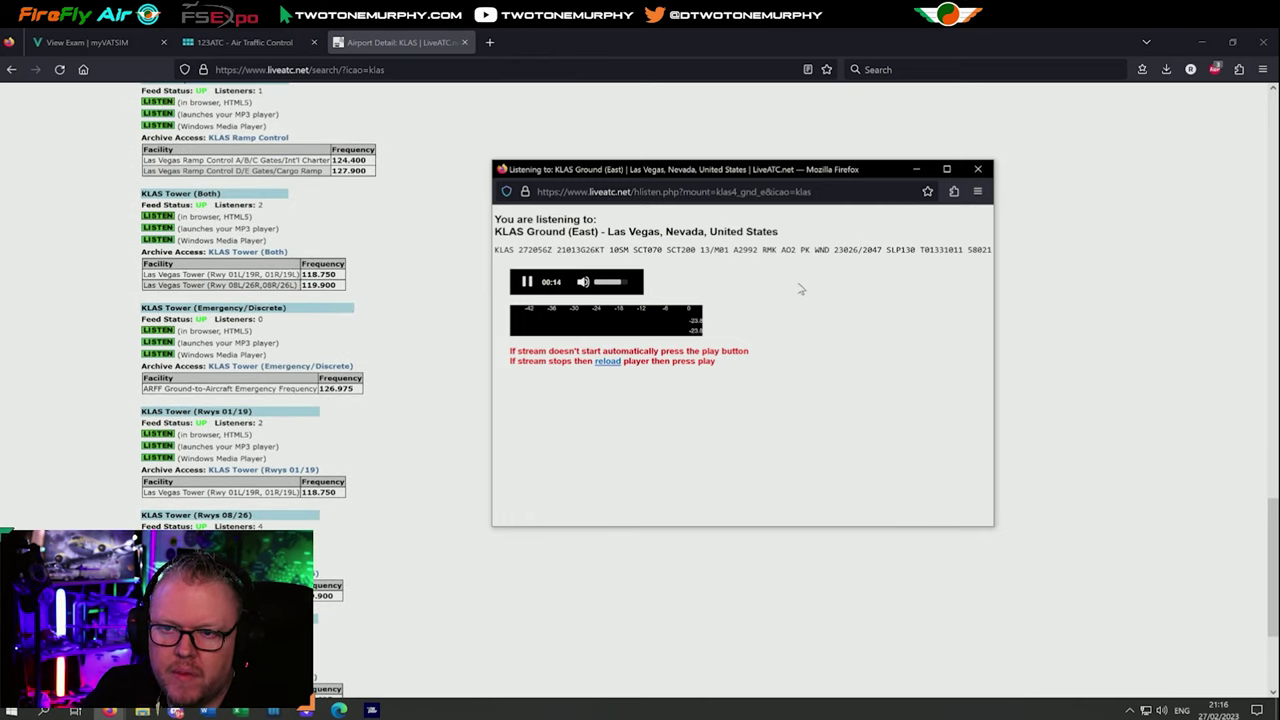
click(977, 169)
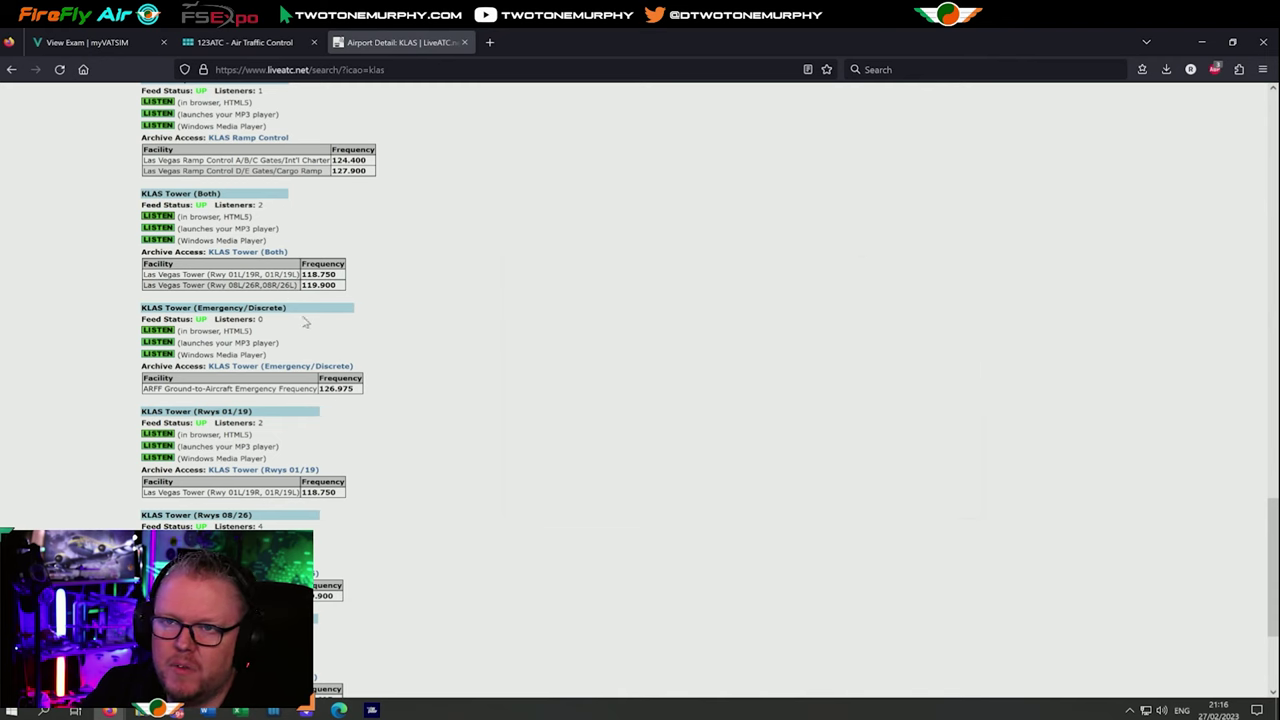
Play the KLAS Tower (Rwys 01/19) feed in the browser, with its player window moved clear of the feed list.
scroll(215, 358, up, 2)
scroll(163, 430, down, 2)
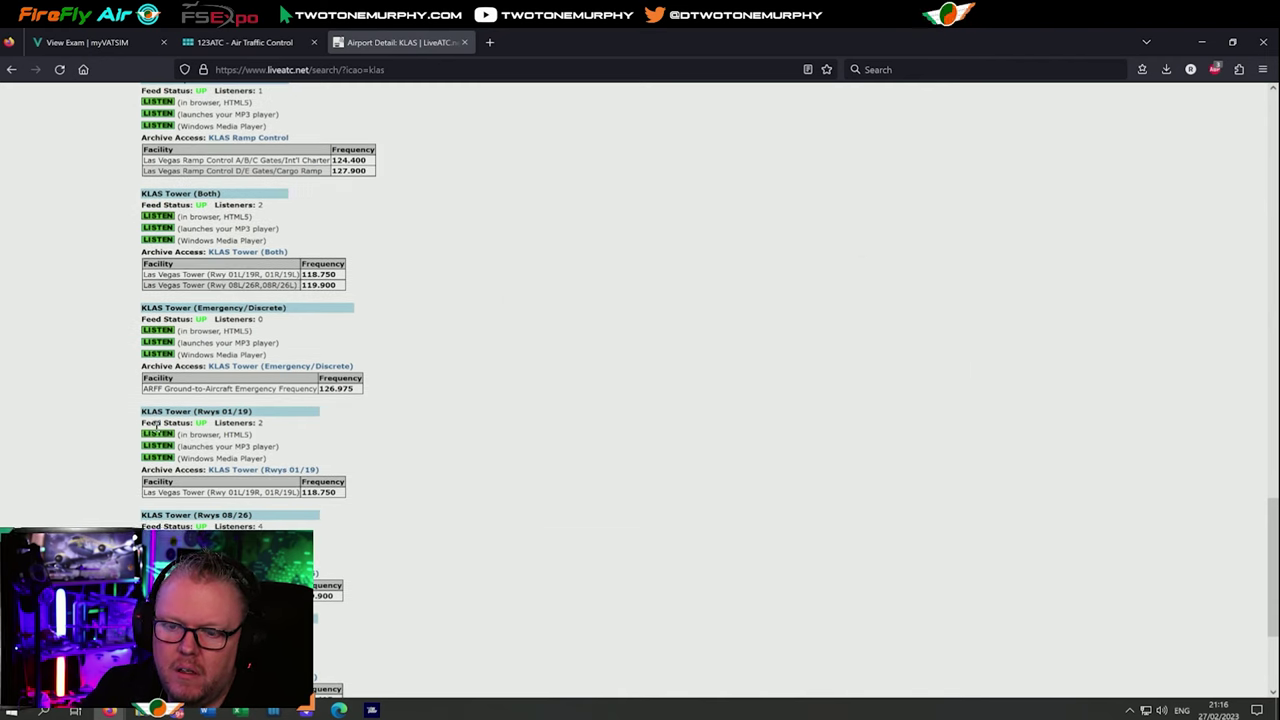
click(158, 434)
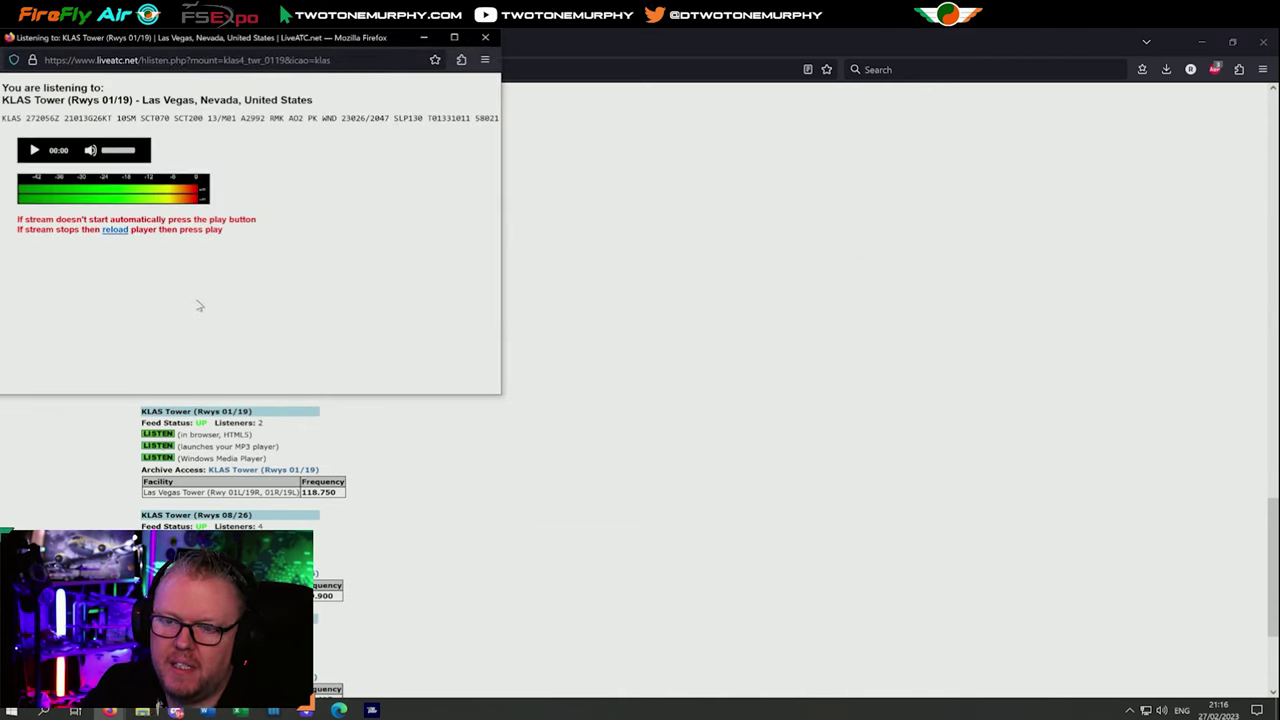
drag(159, 45, 731, 185)
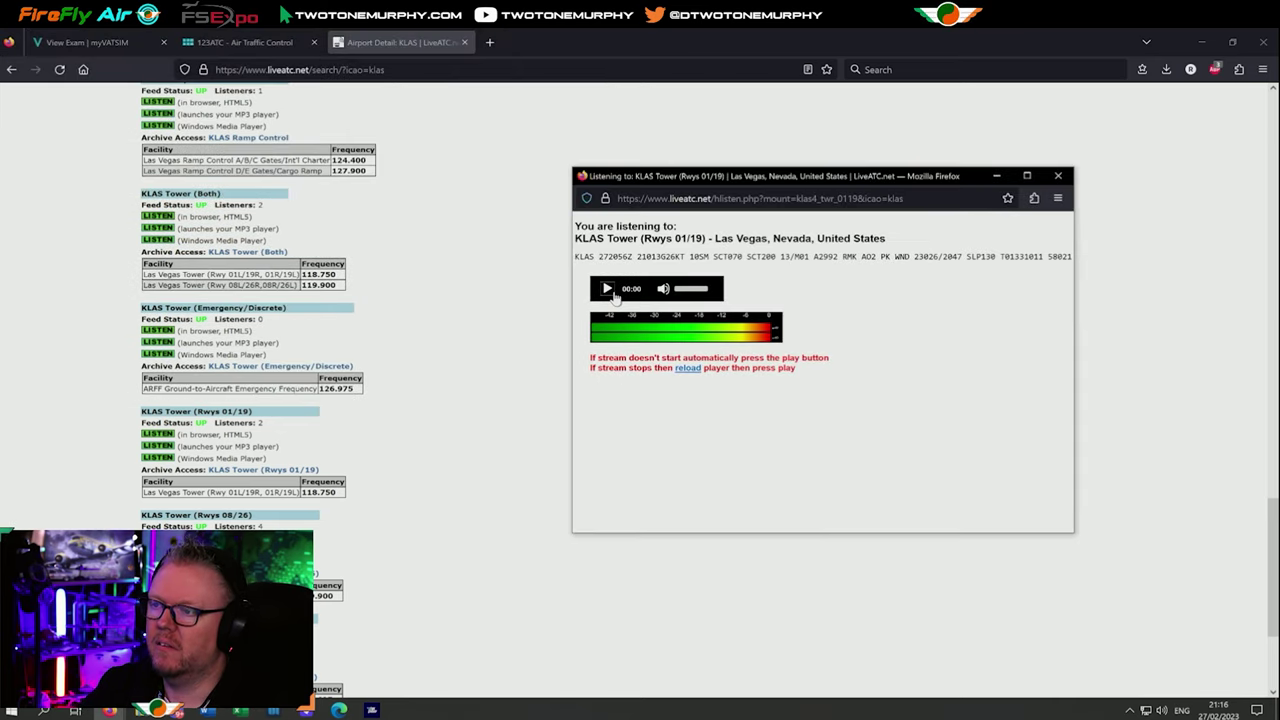
click(607, 289)
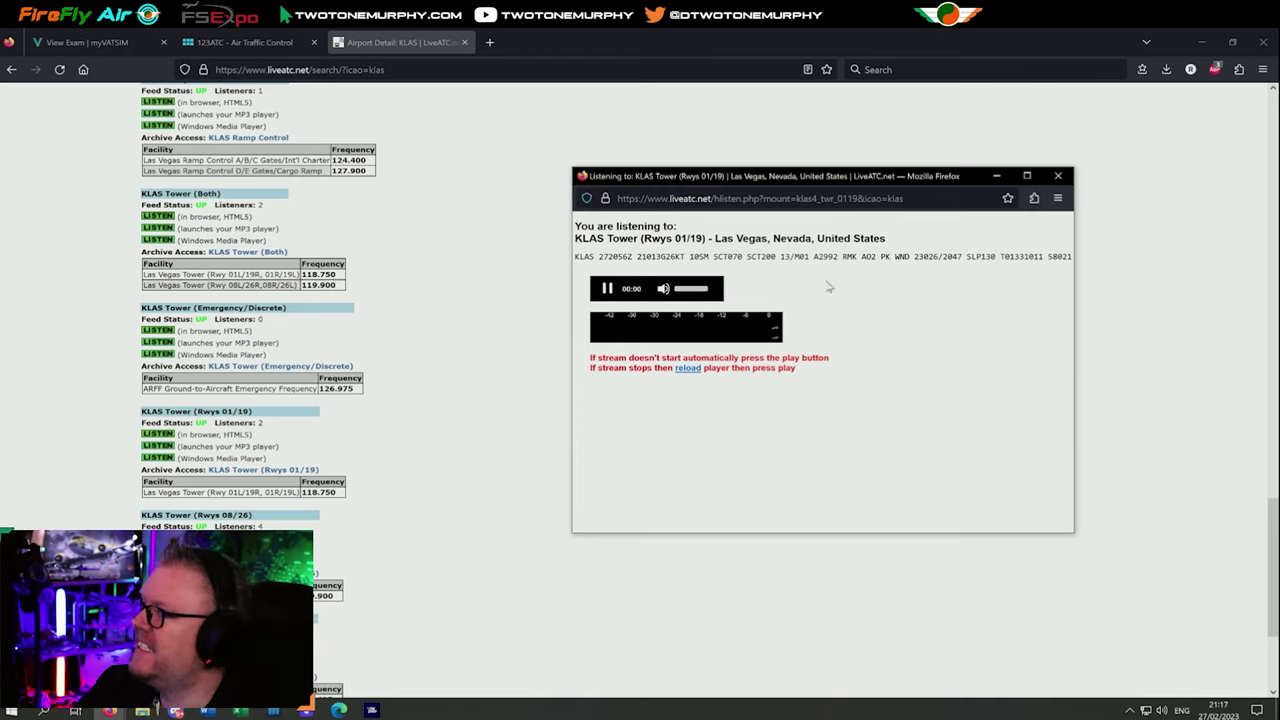
Close the KLAS Tower player window and look up the LiveATC feeds for airport code egdd.
click(1057, 177)
scroll(390, 247, up, 15)
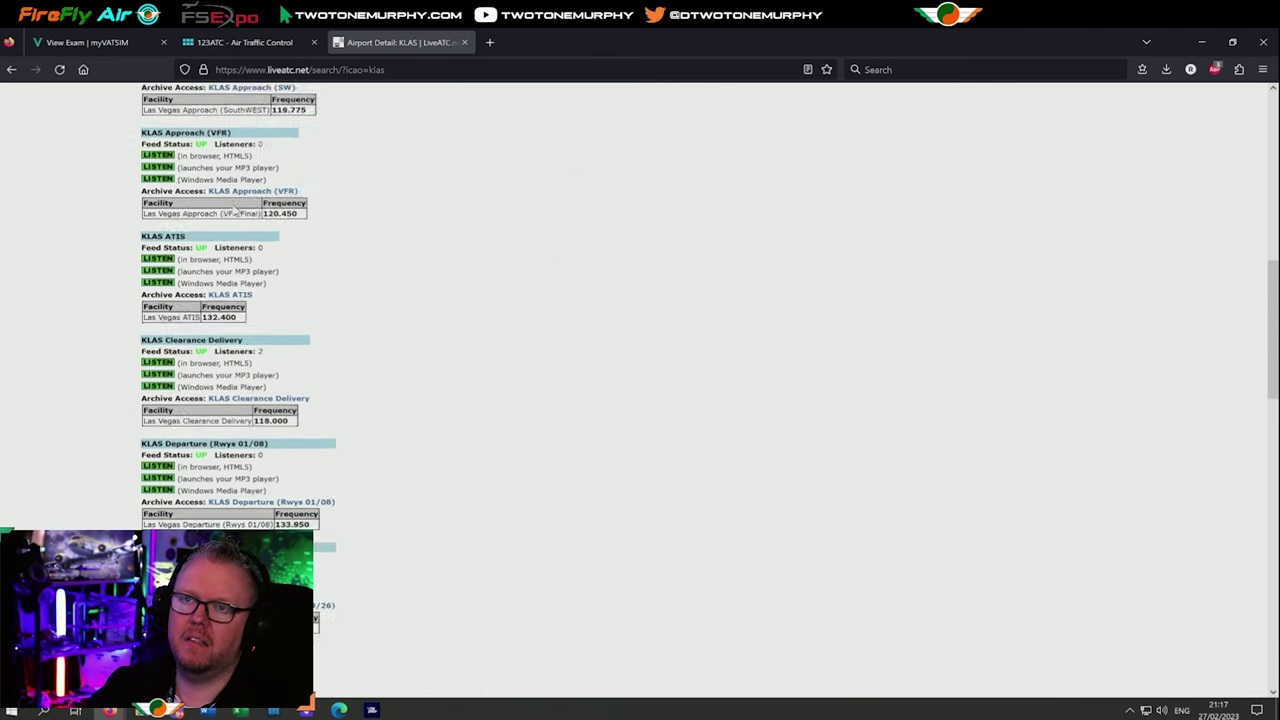
click(27, 184)
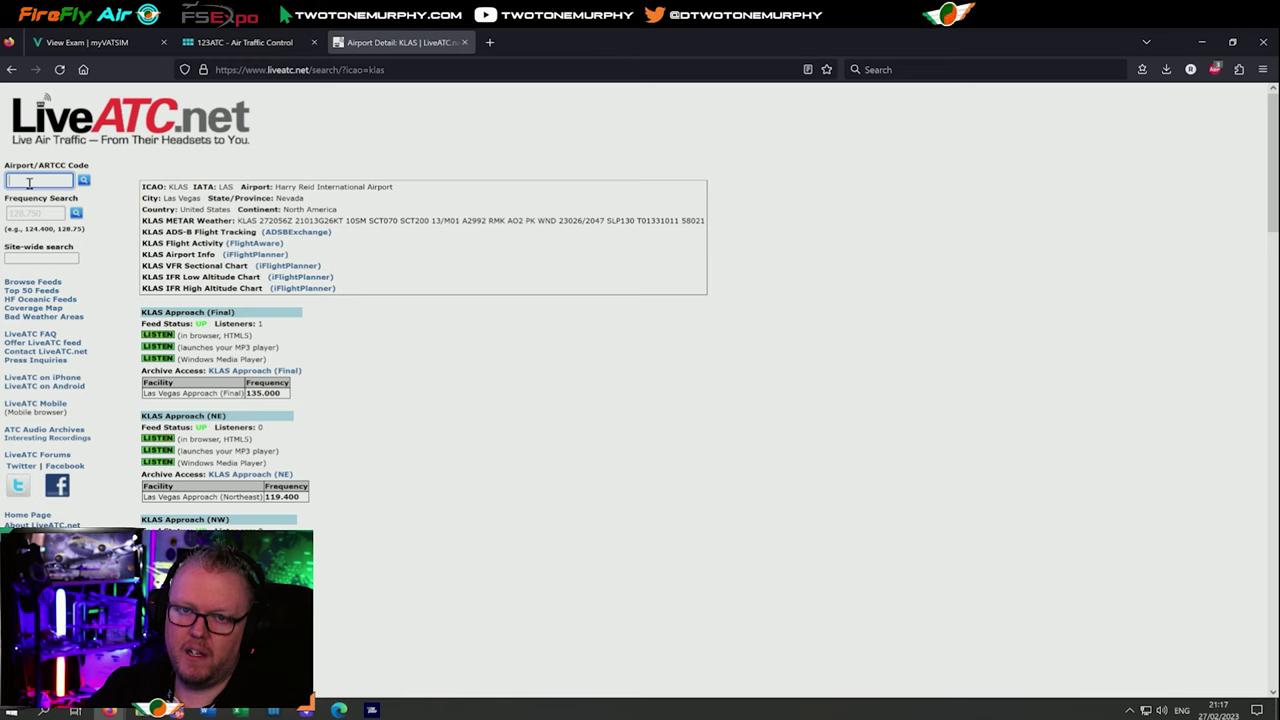
text(egdd)
key(Return)
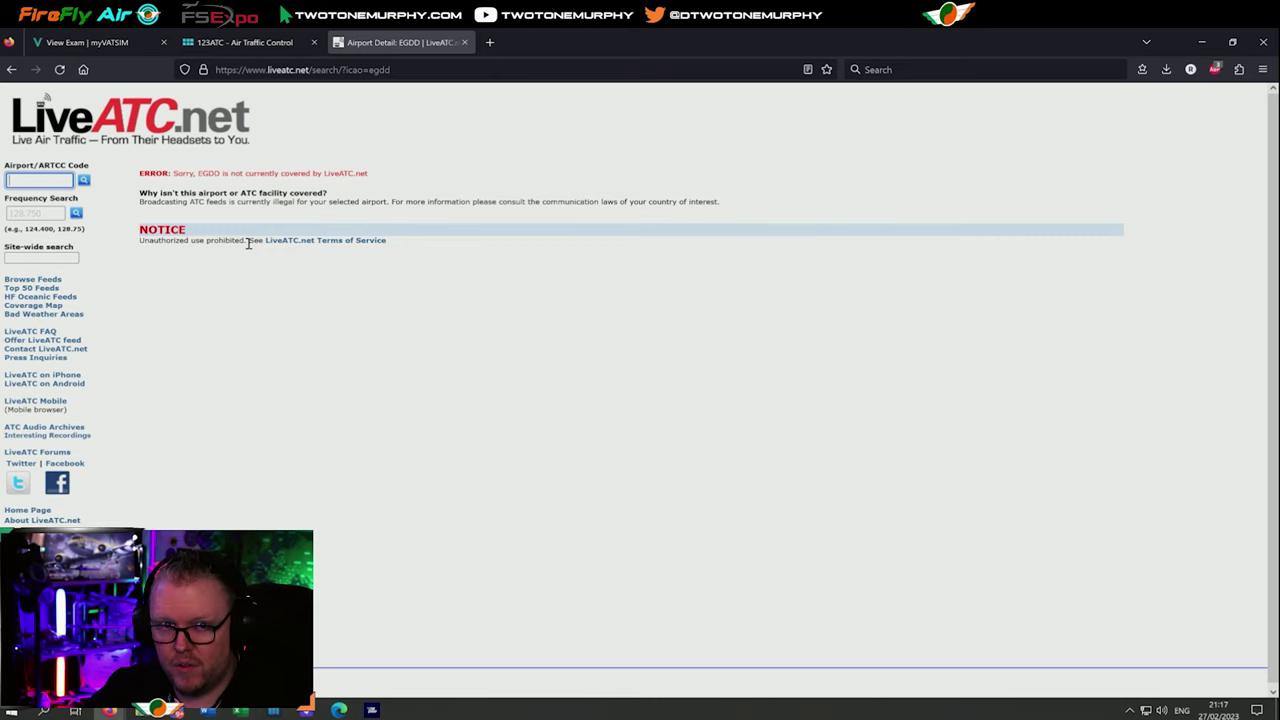
Dismiss the suggested airport codes and close the LiveATC page.
click(34, 176)
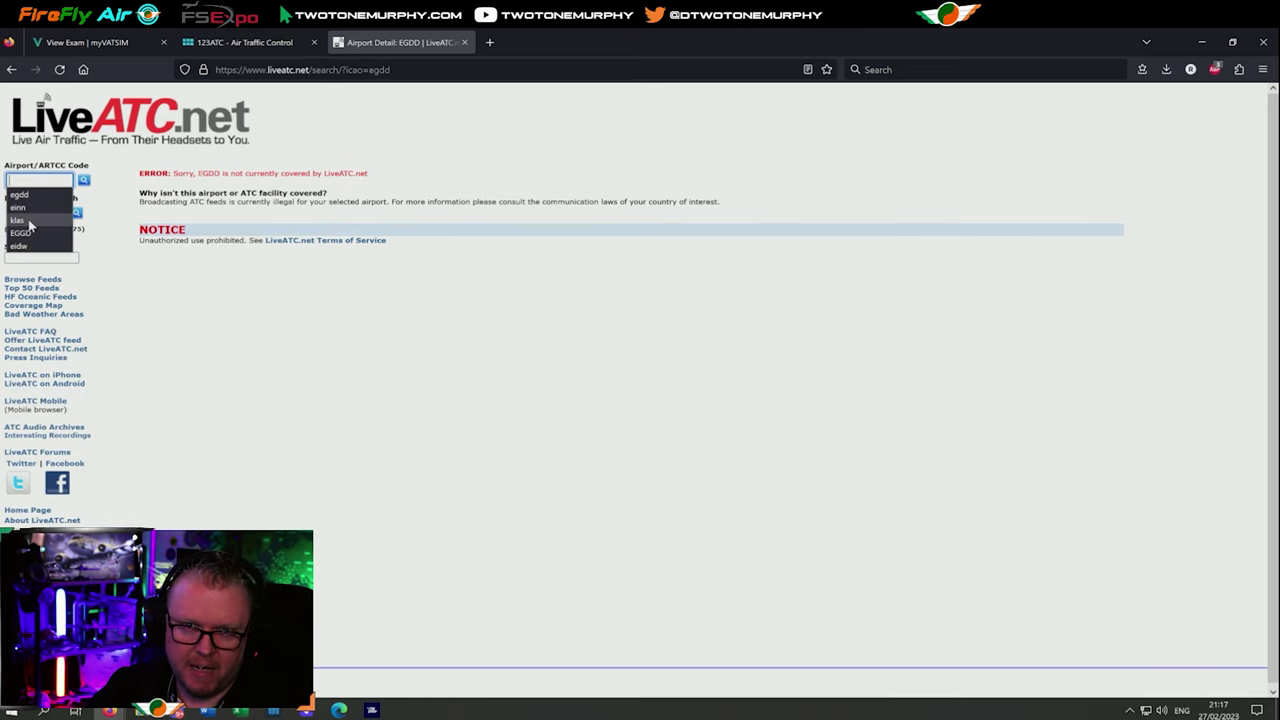
click(307, 332)
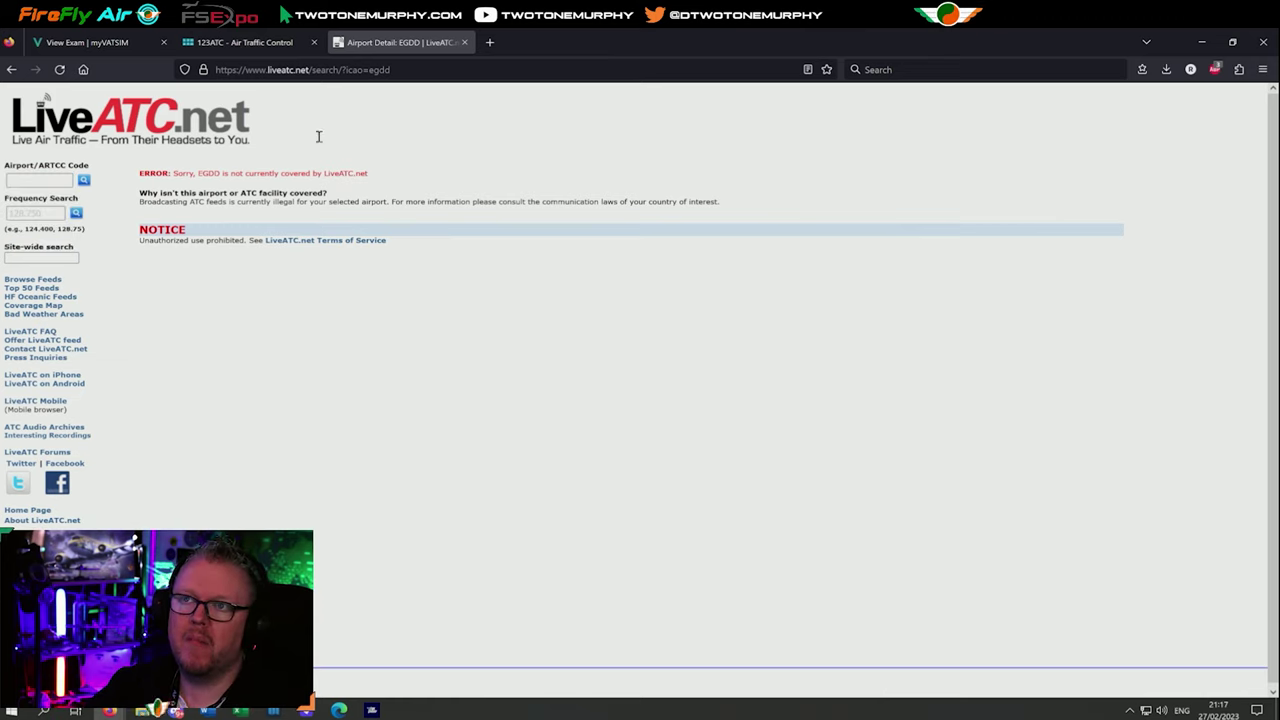
click(463, 42)
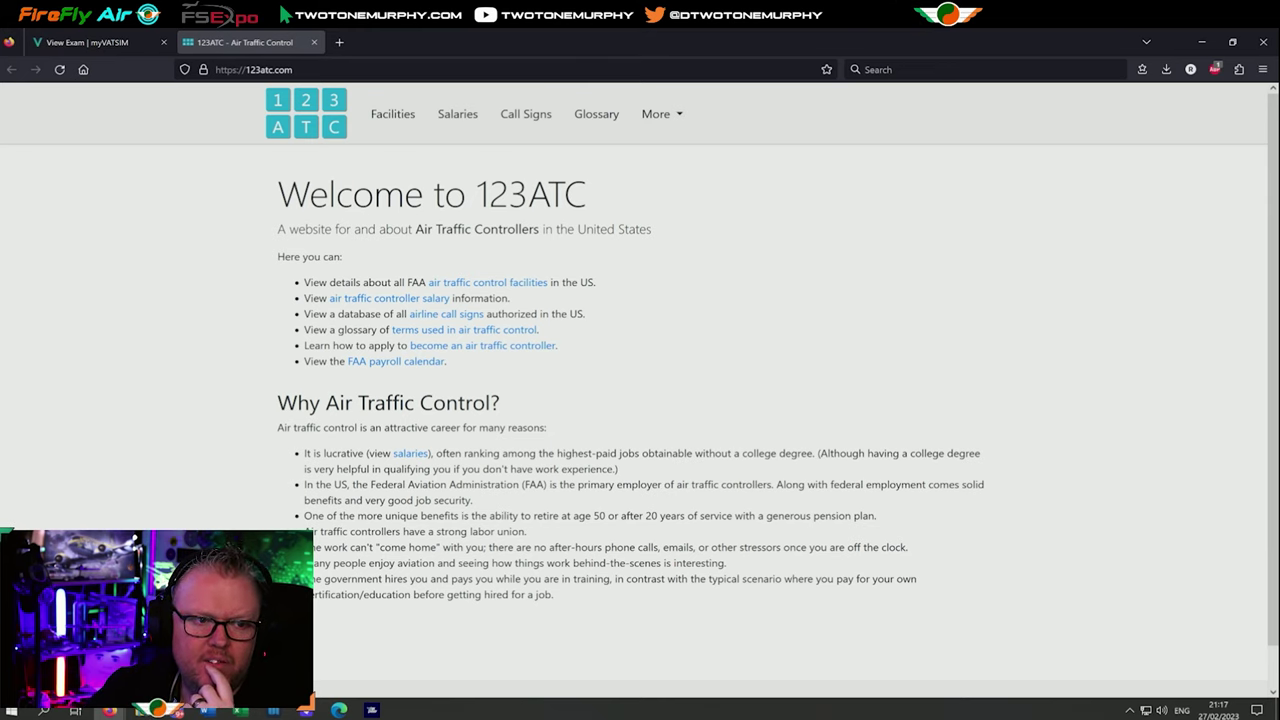
Review question #3 of the New Member Orientation Test on the myVATSIM page, highlighting the TAF and METAR answers.
click(95, 42)
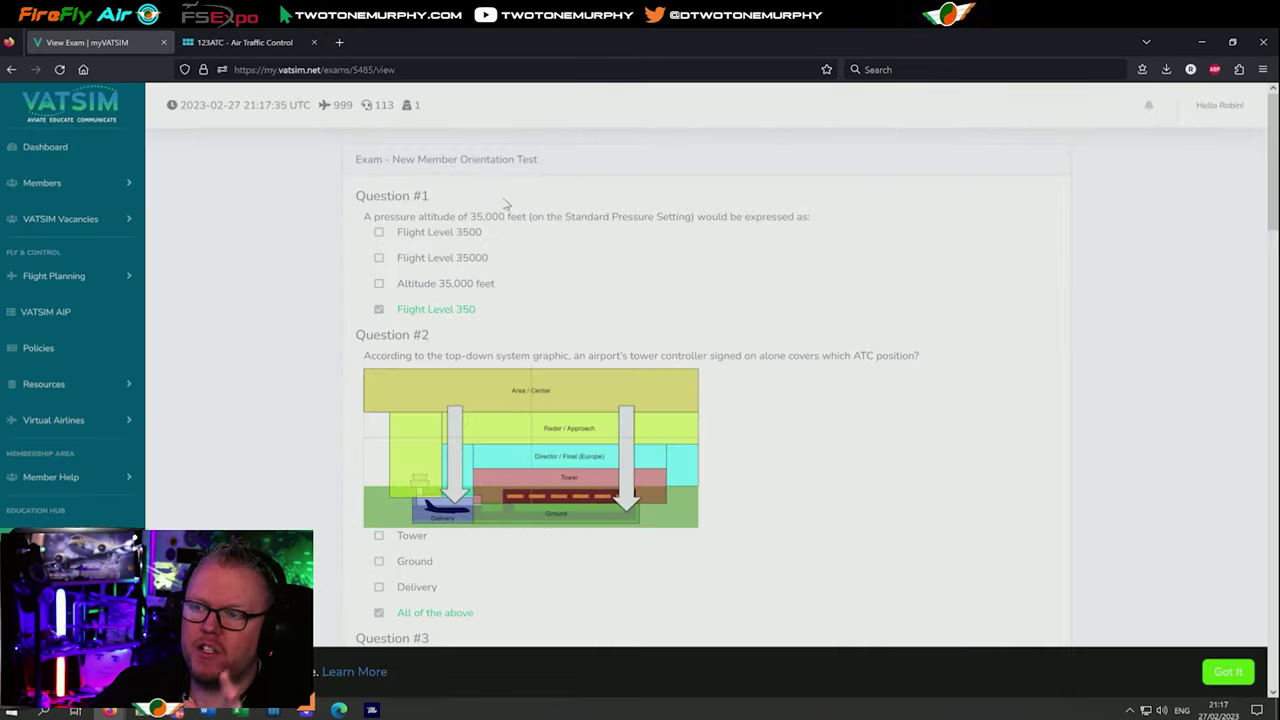
scroll(292, 325, down, 2)
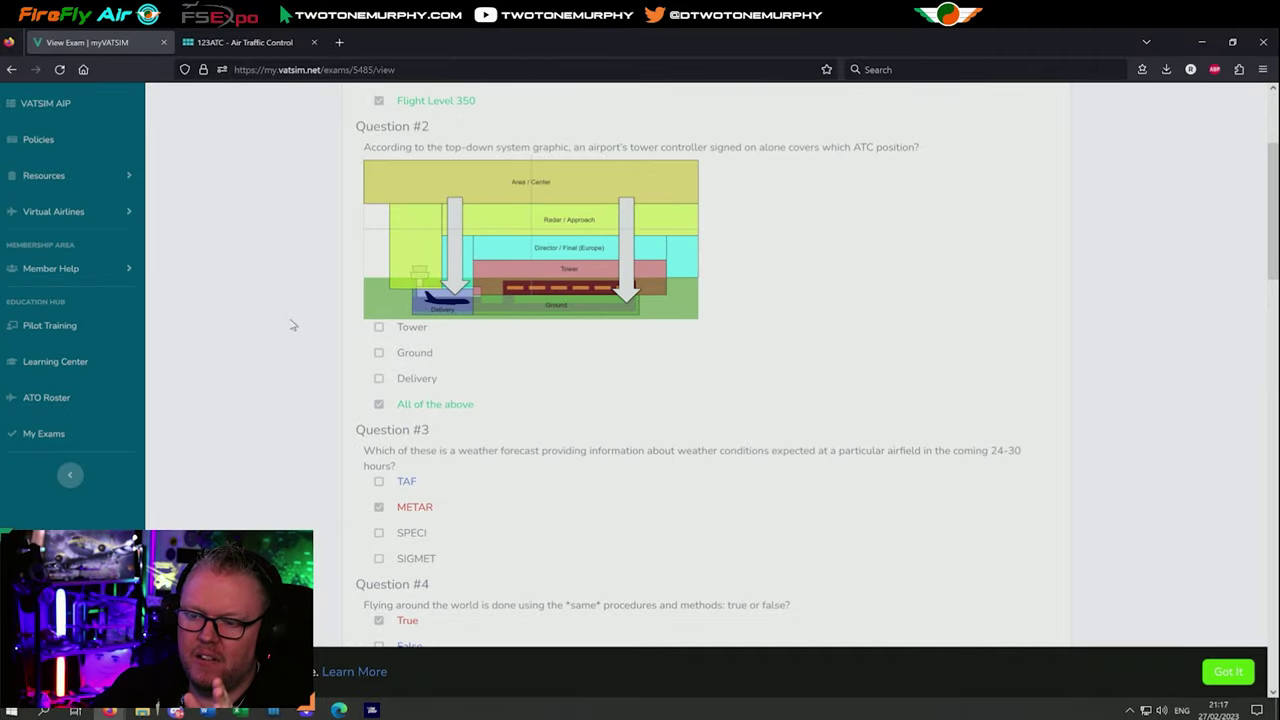
scroll(360, 380, down, 1)
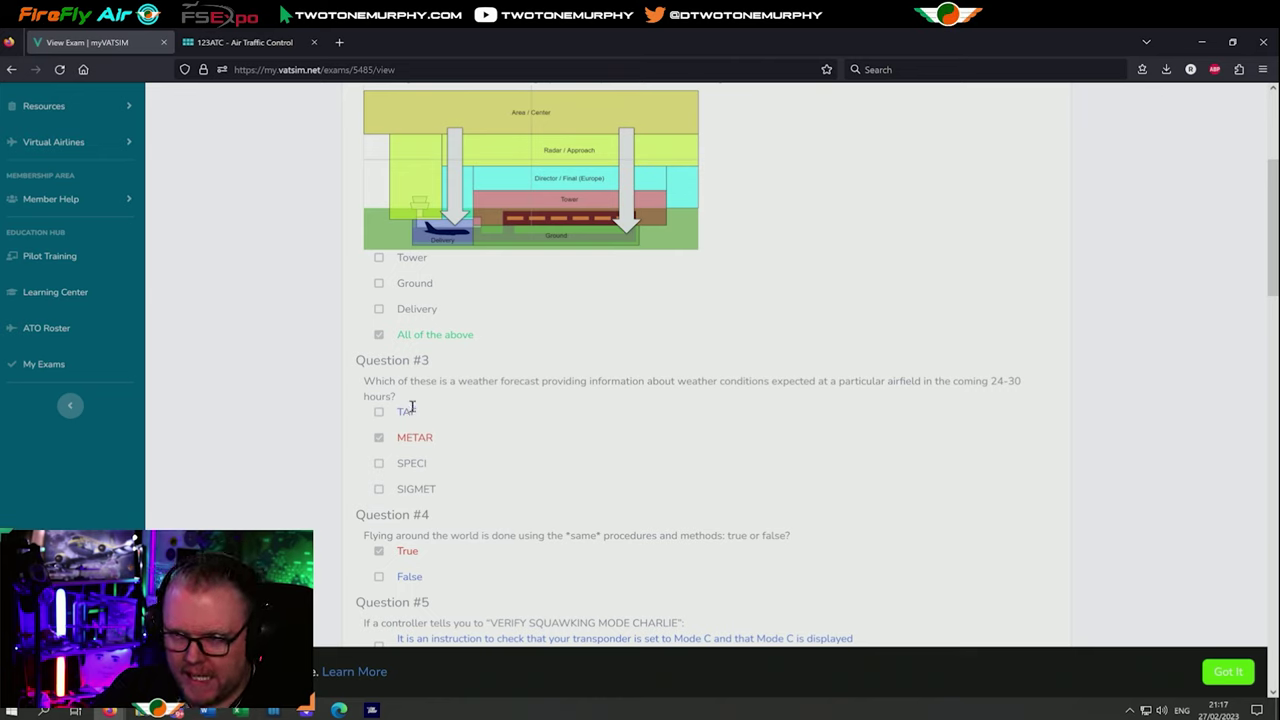
drag(426, 412, 392, 412)
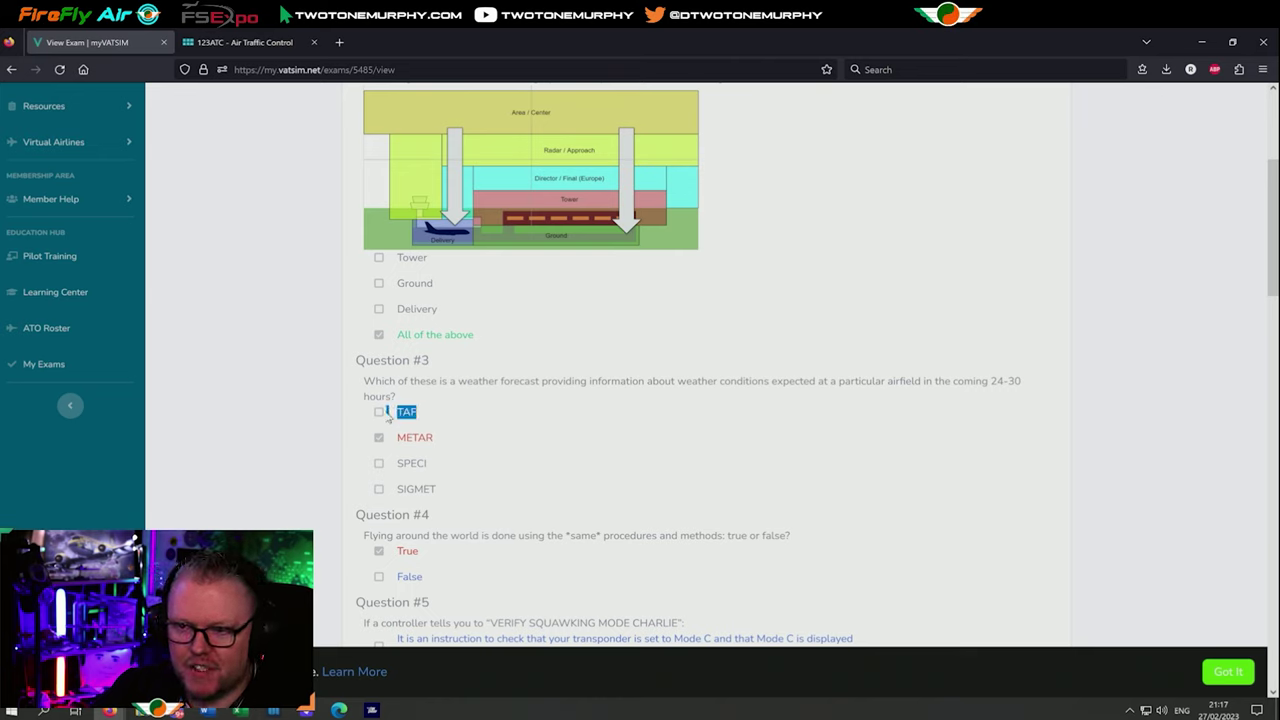
double_click(510, 385)
click(391, 434)
drag(398, 438, 438, 441)
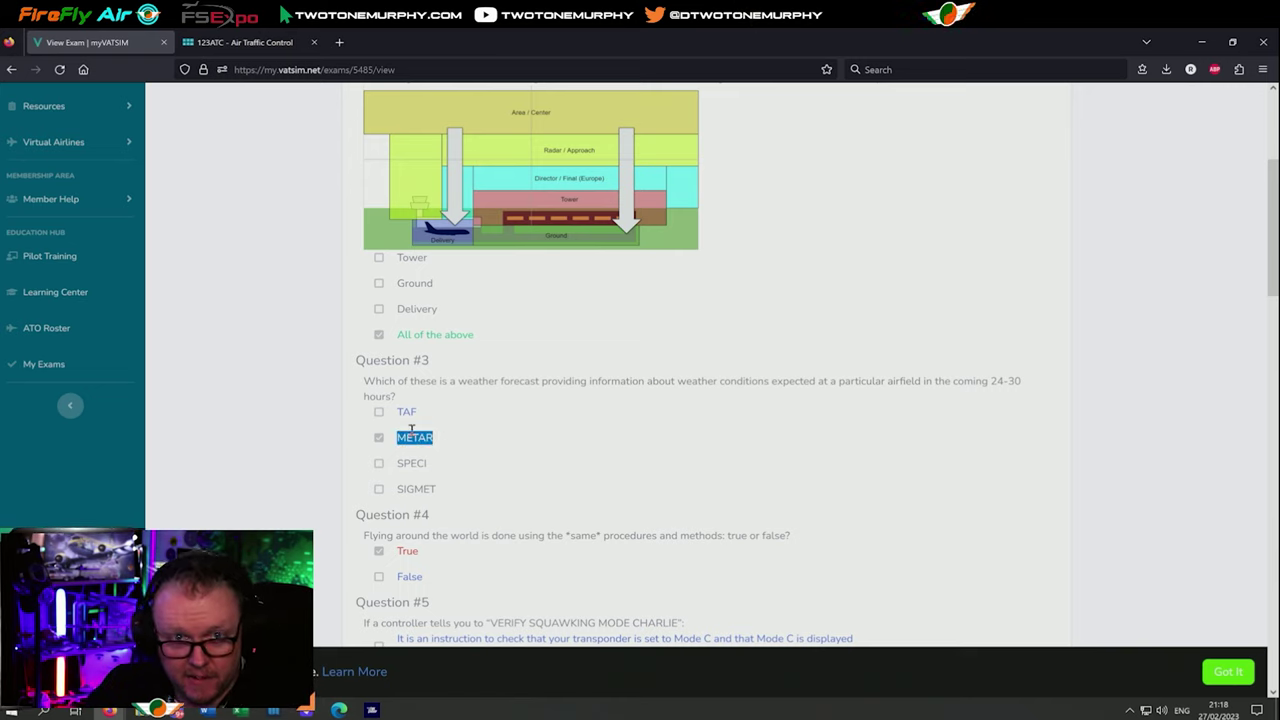
double_click(406, 414)
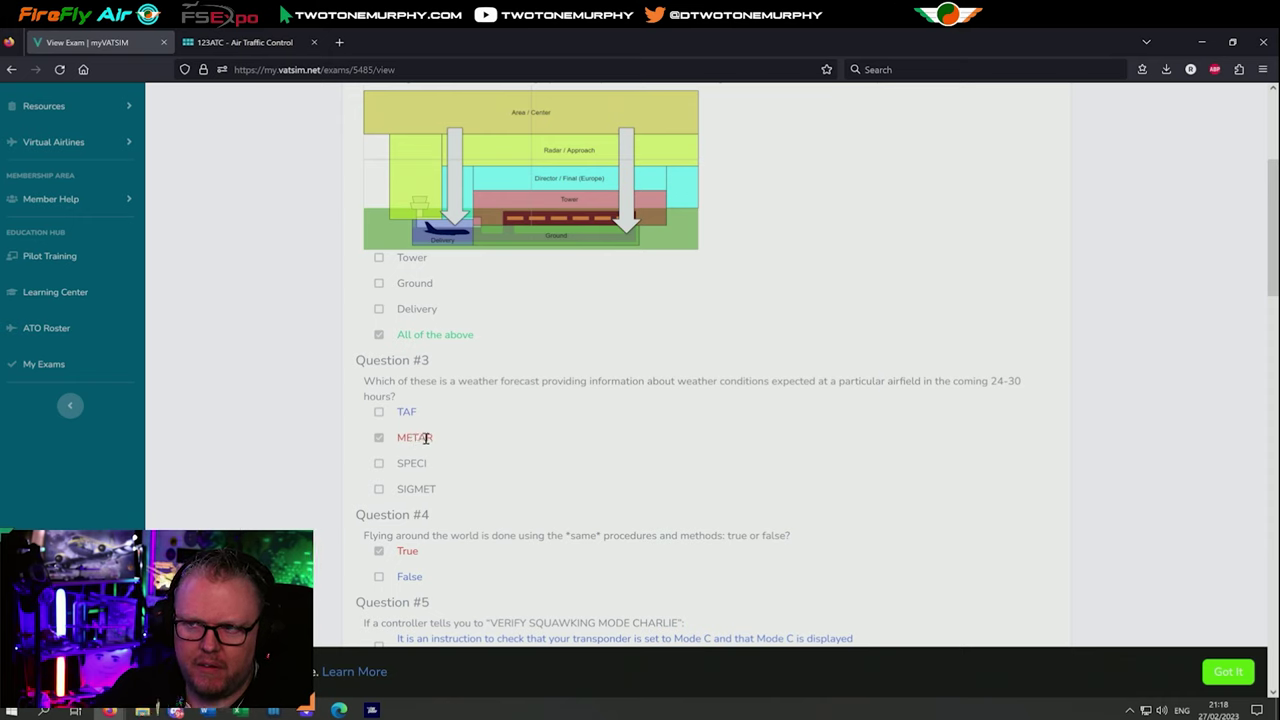
drag(438, 443, 391, 443)
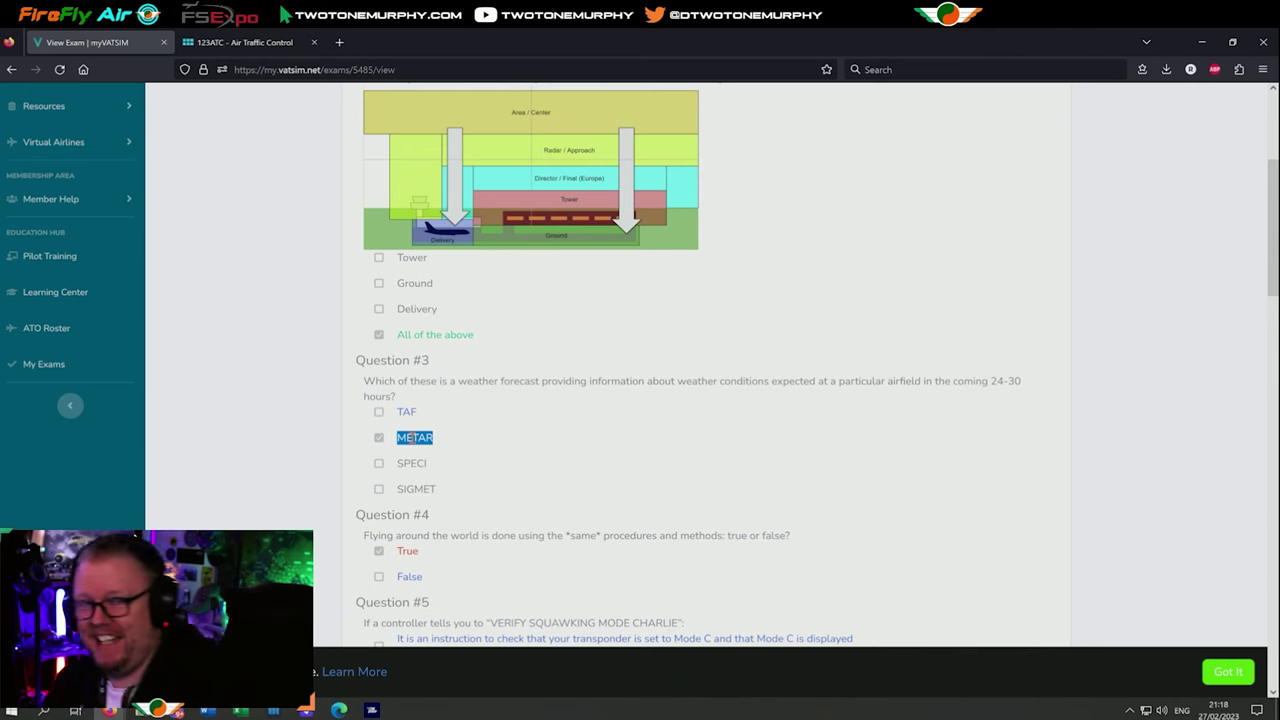
Point out the Learning Center among the myVATSIM sections, and close the exam page.
scroll(442, 334, up, 2)
scroll(442, 334, up, 2)
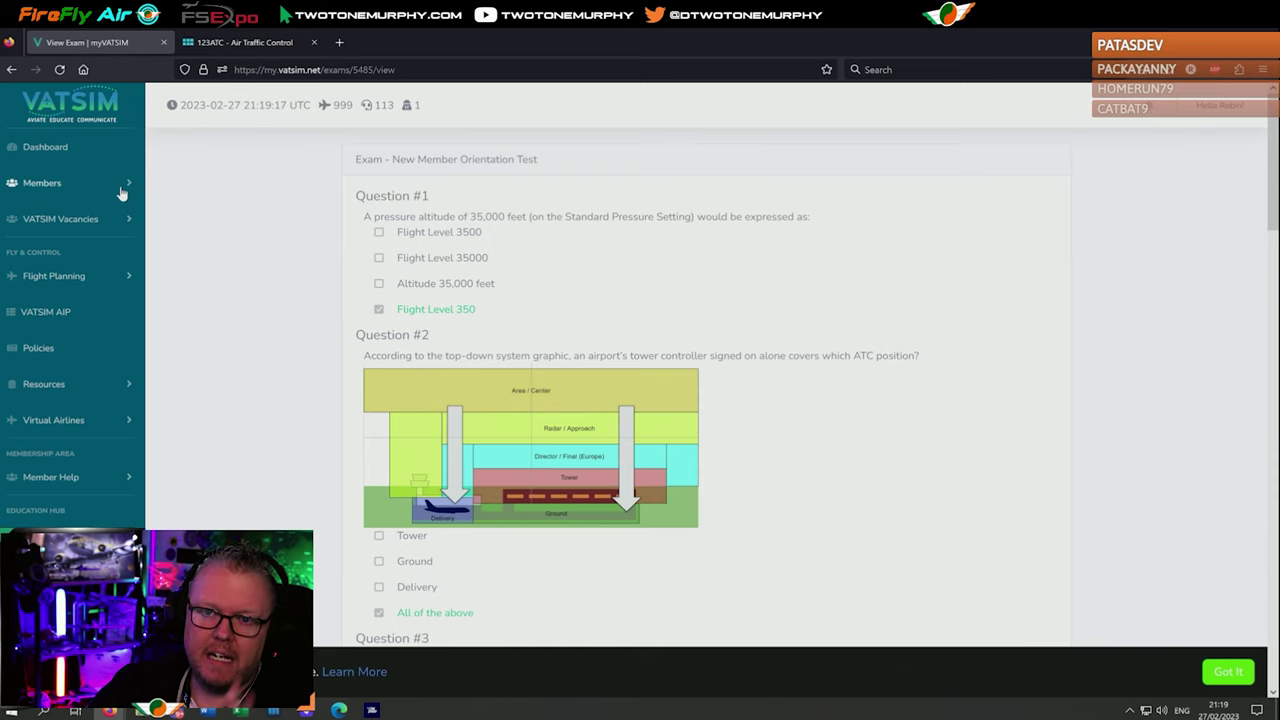
scroll(100, 320, down, 3)
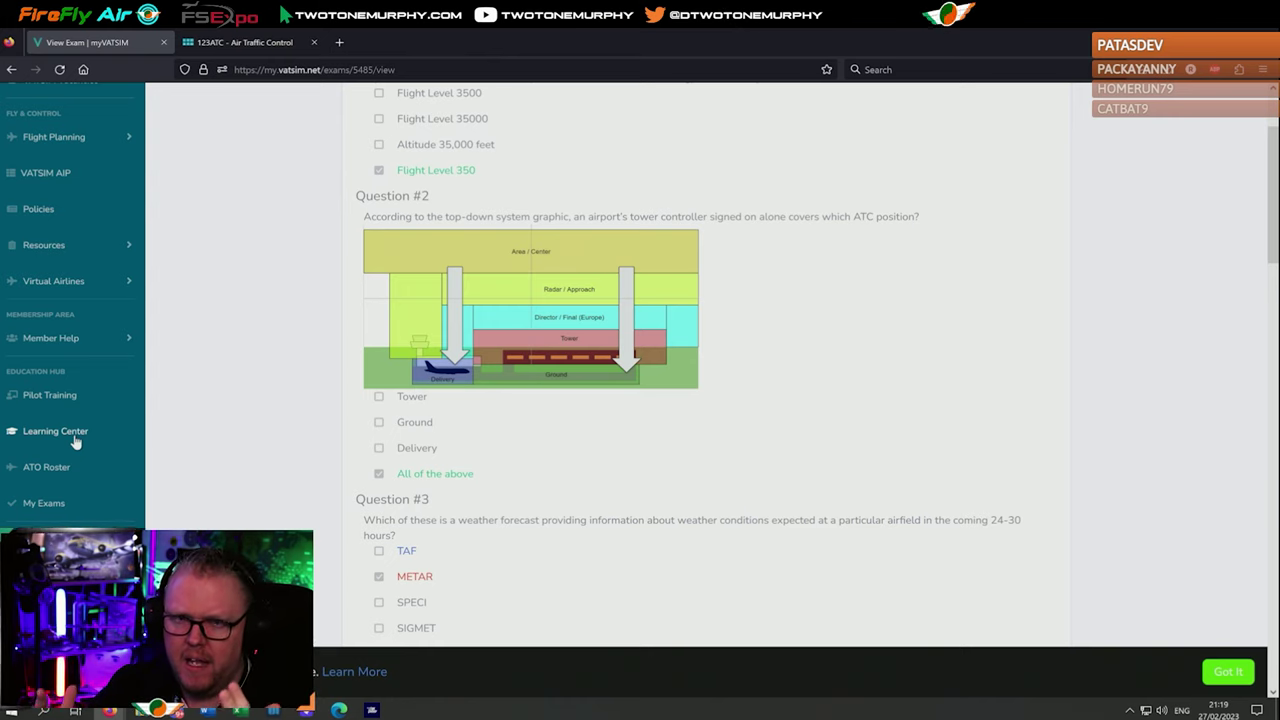
scroll(341, 291, up, 3)
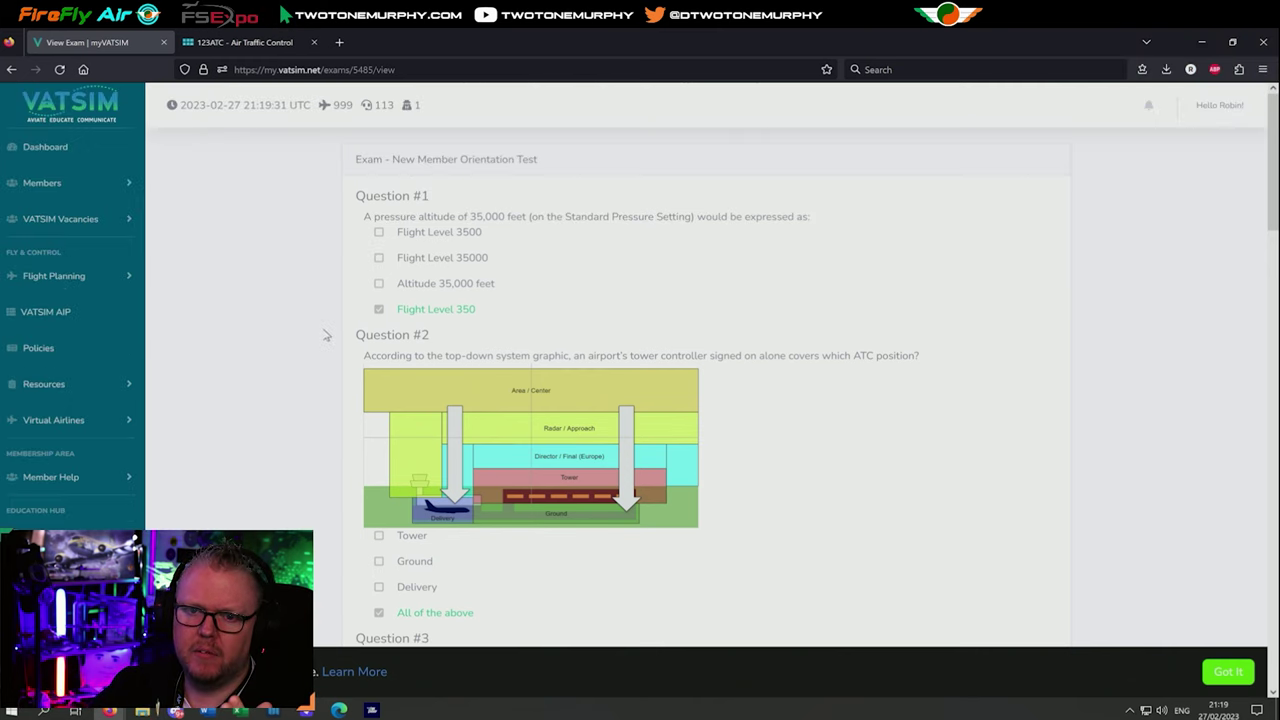
click(164, 42)
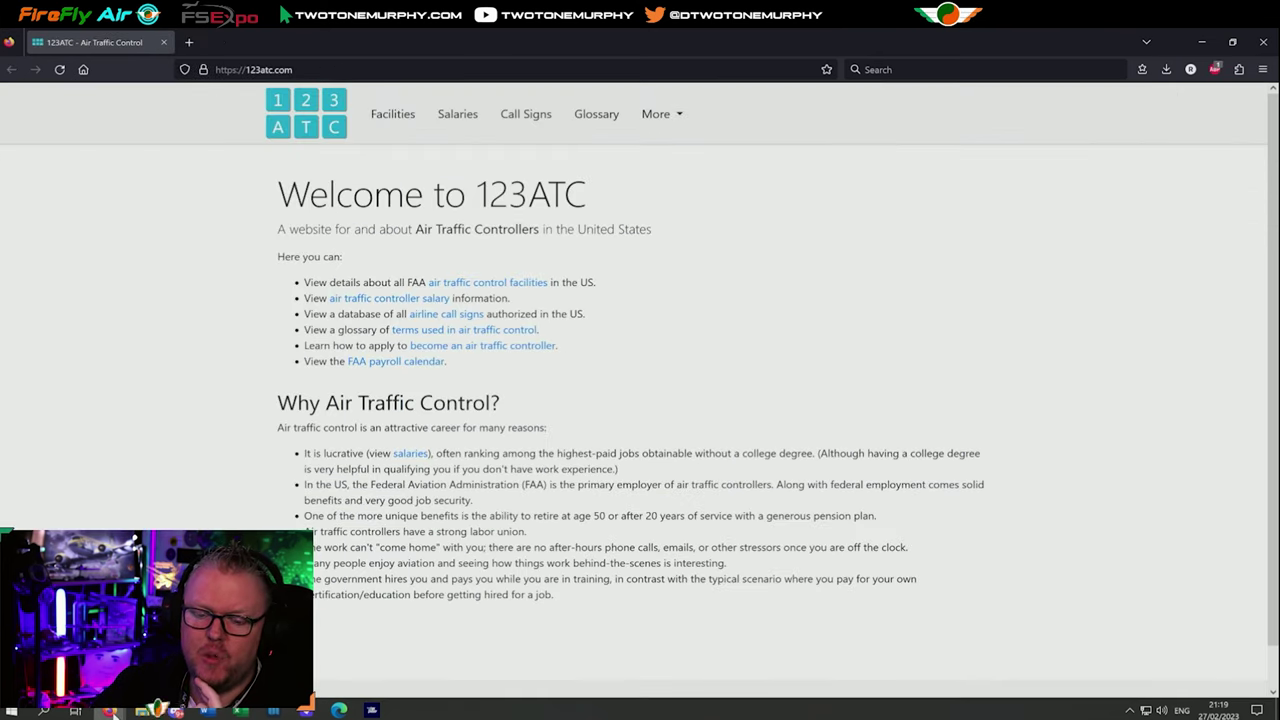
Switch to the browser window with the SimAware map and view the VATSIM traffic across the world.
mouse_move(158, 710)
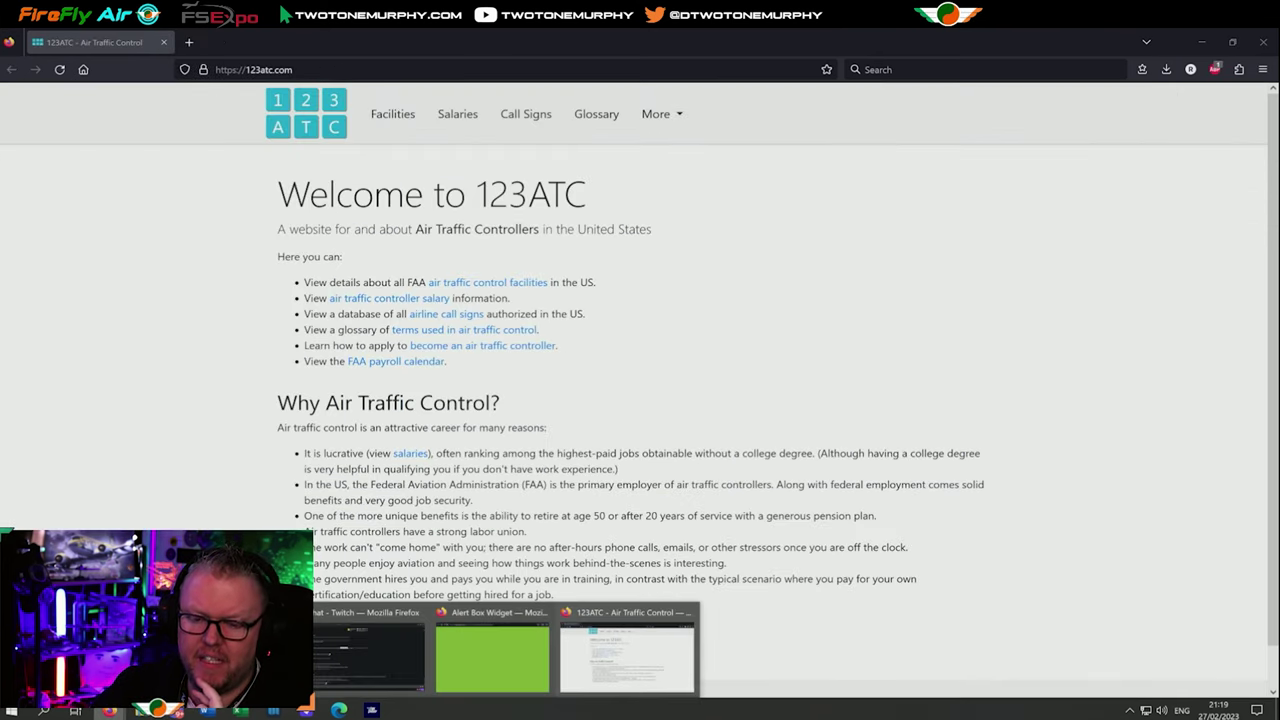
click(270, 650)
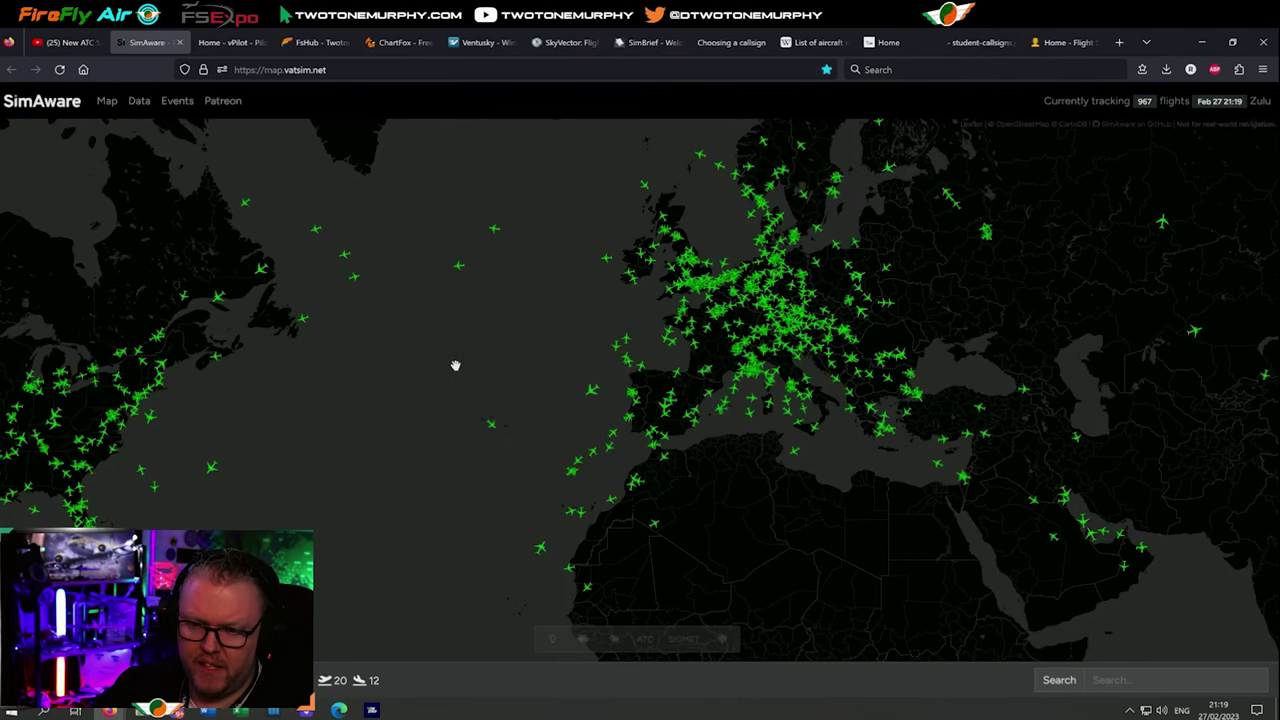
drag(451, 363, 445, 400)
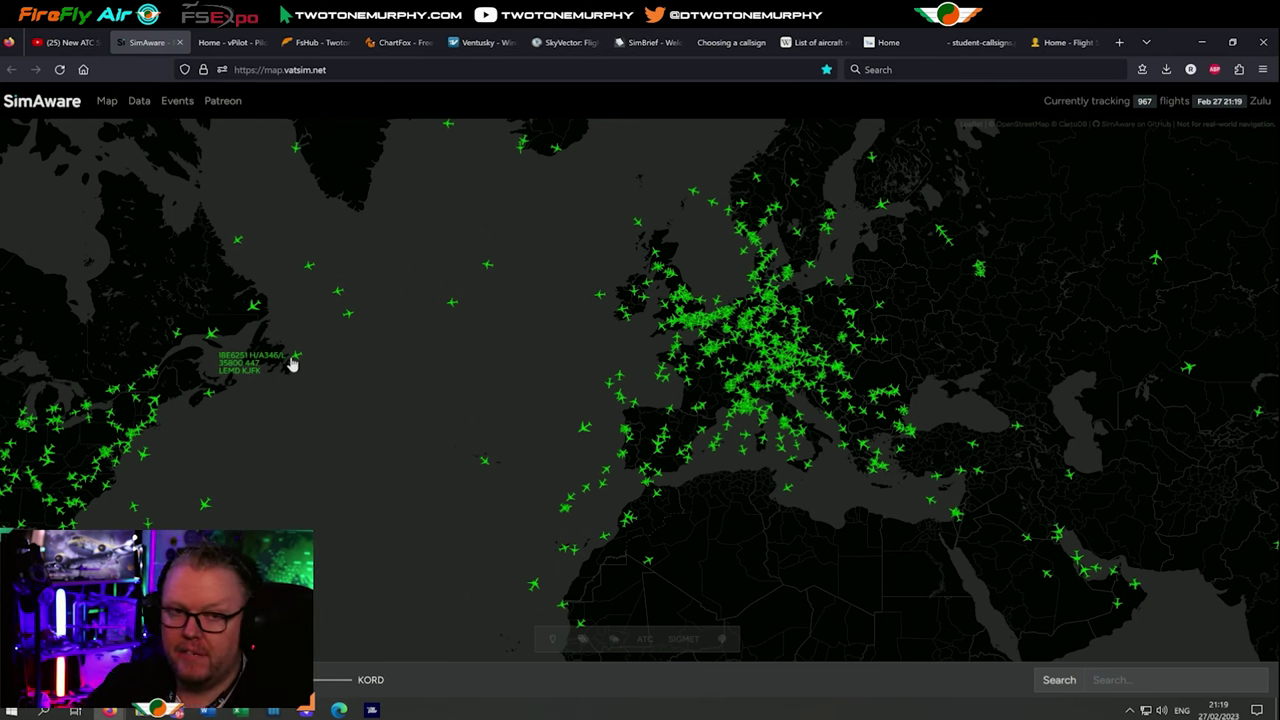
scroll(651, 386, down, 3)
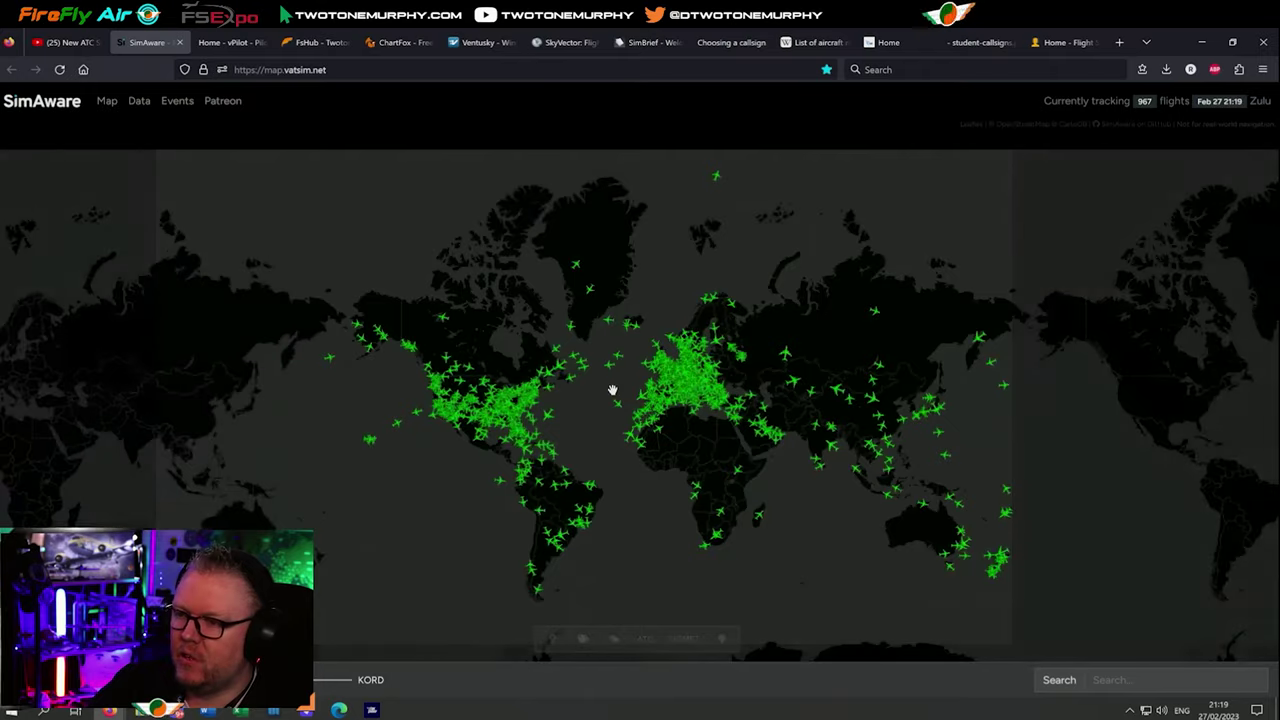
scroll(612, 389, up, 3)
drag(646, 386, 524, 376)
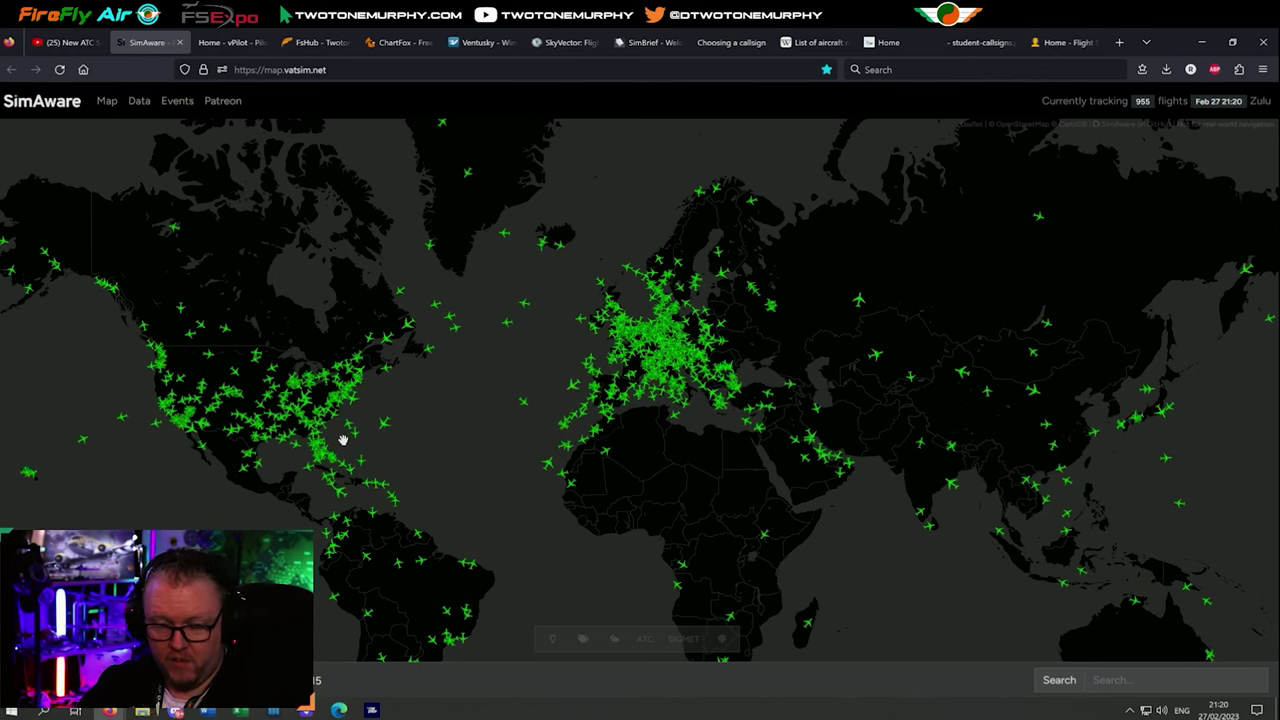
Examine the line of aircraft over the southeastern United States on the map and read their individual flight labels.
scroll(320, 410, up, 3)
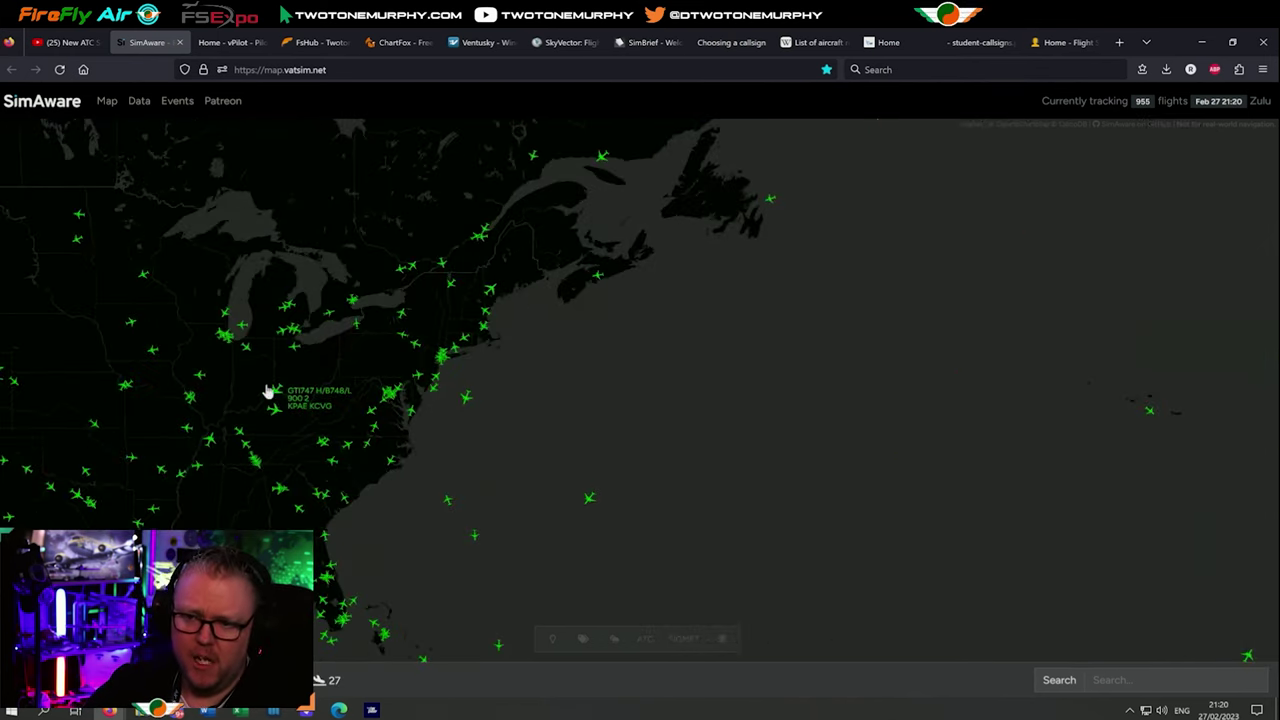
scroll(241, 463, up, 3)
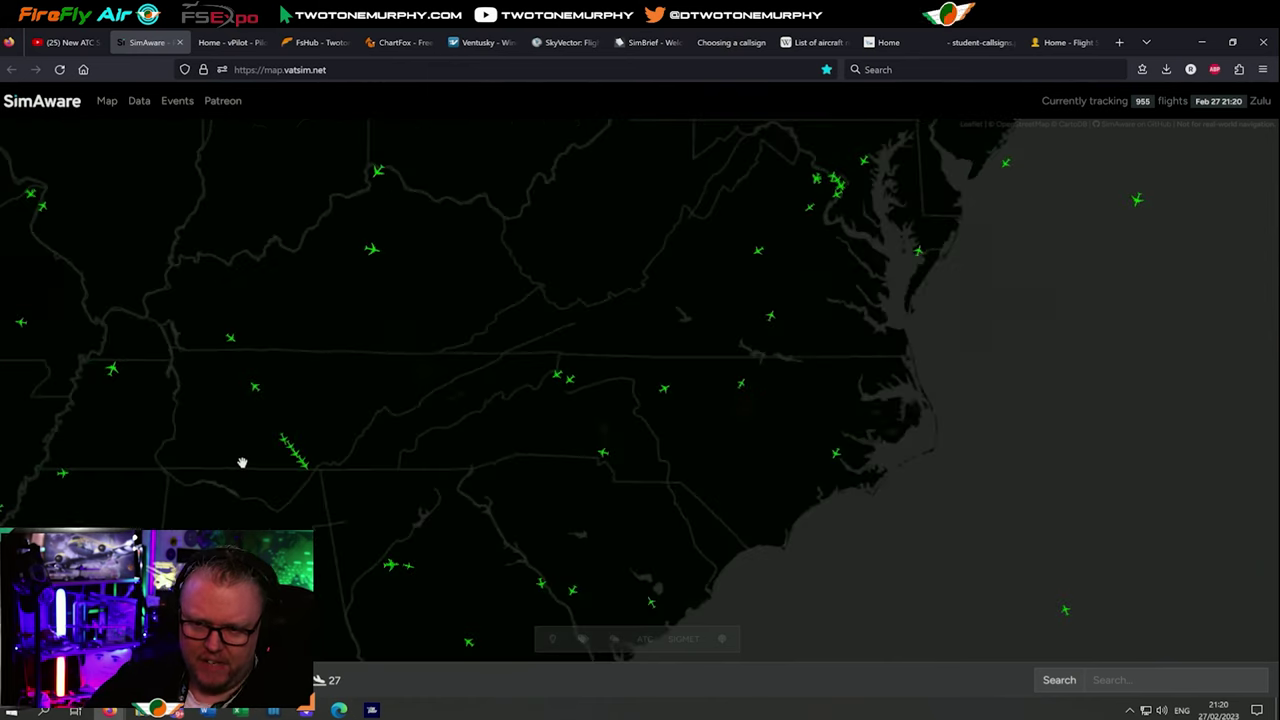
scroll(241, 463, up, 2)
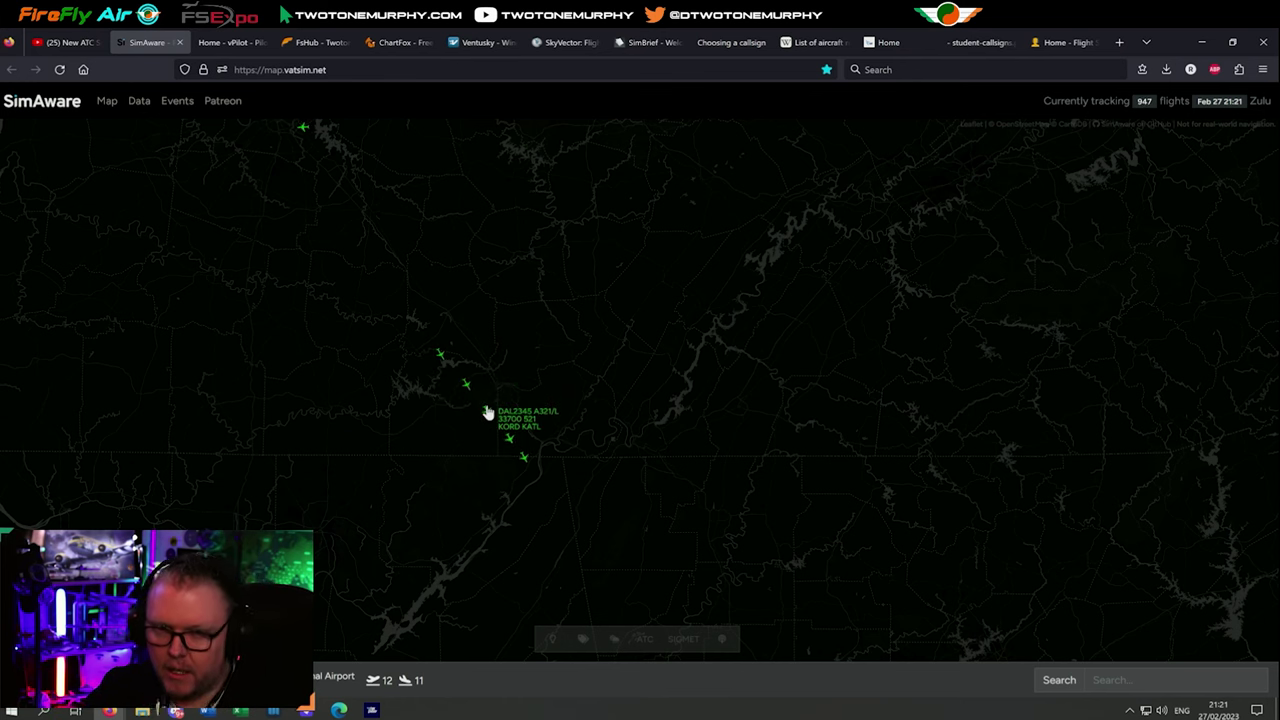
mouse_move(466, 389)
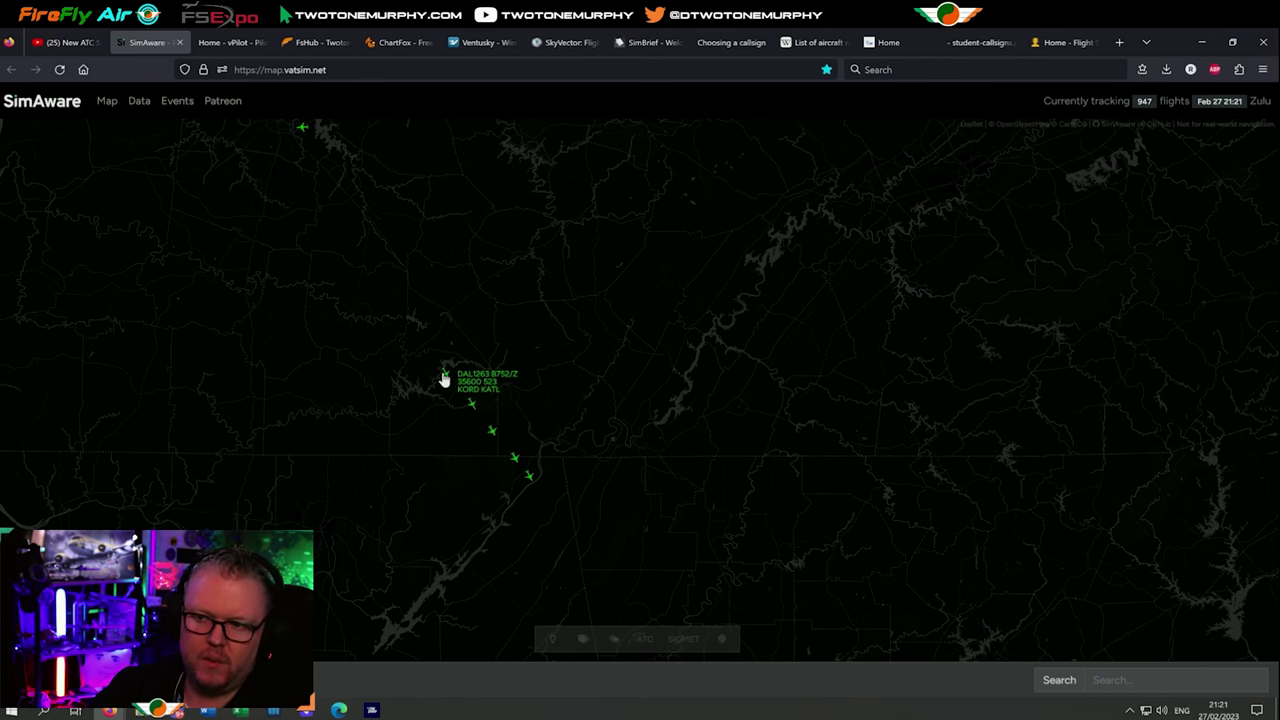
mouse_move(469, 414)
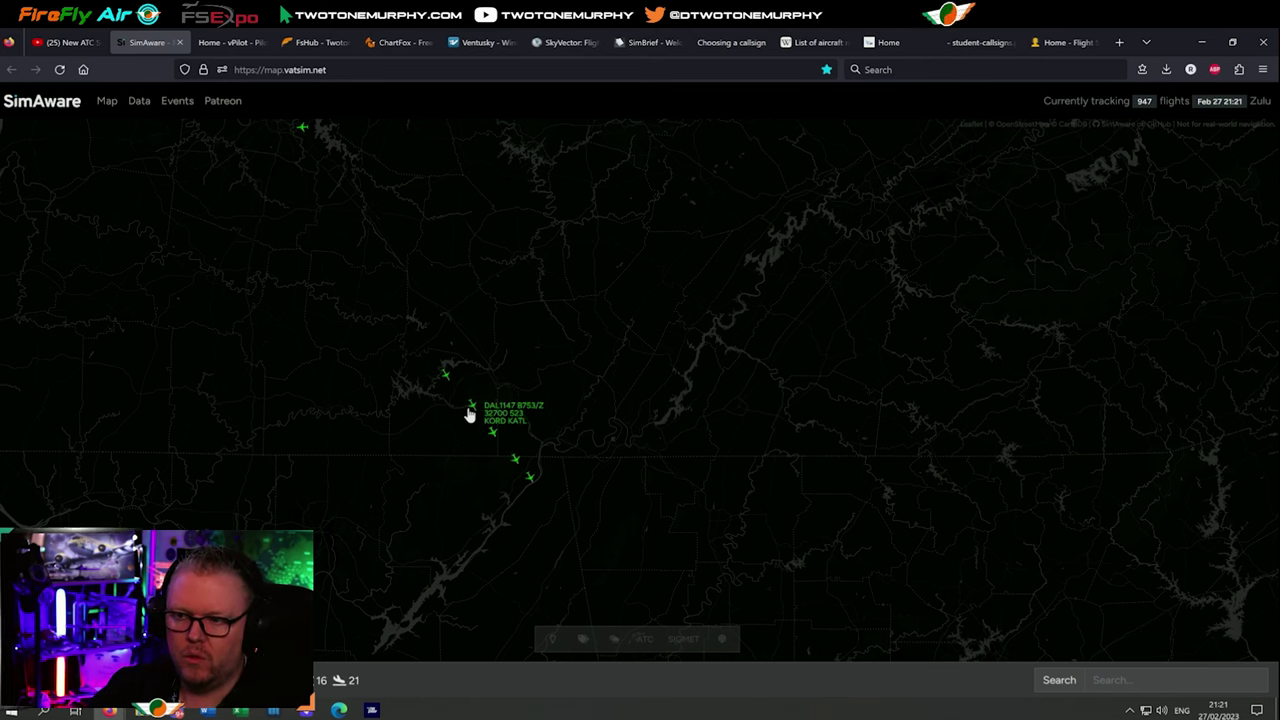
View the worldwide traffic on the SimAware map and read the labels of individual flights crossing the North Atlantic.
scroll(478, 430, up, 2)
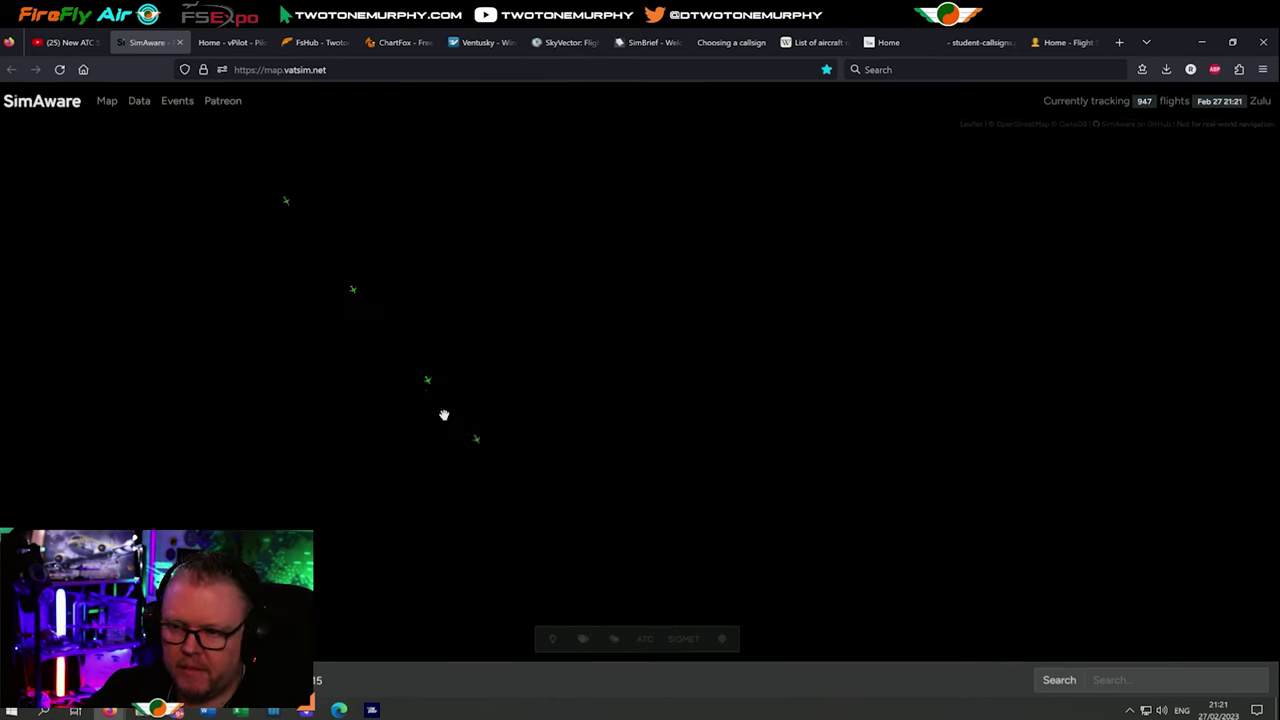
scroll(674, 332, down, 3)
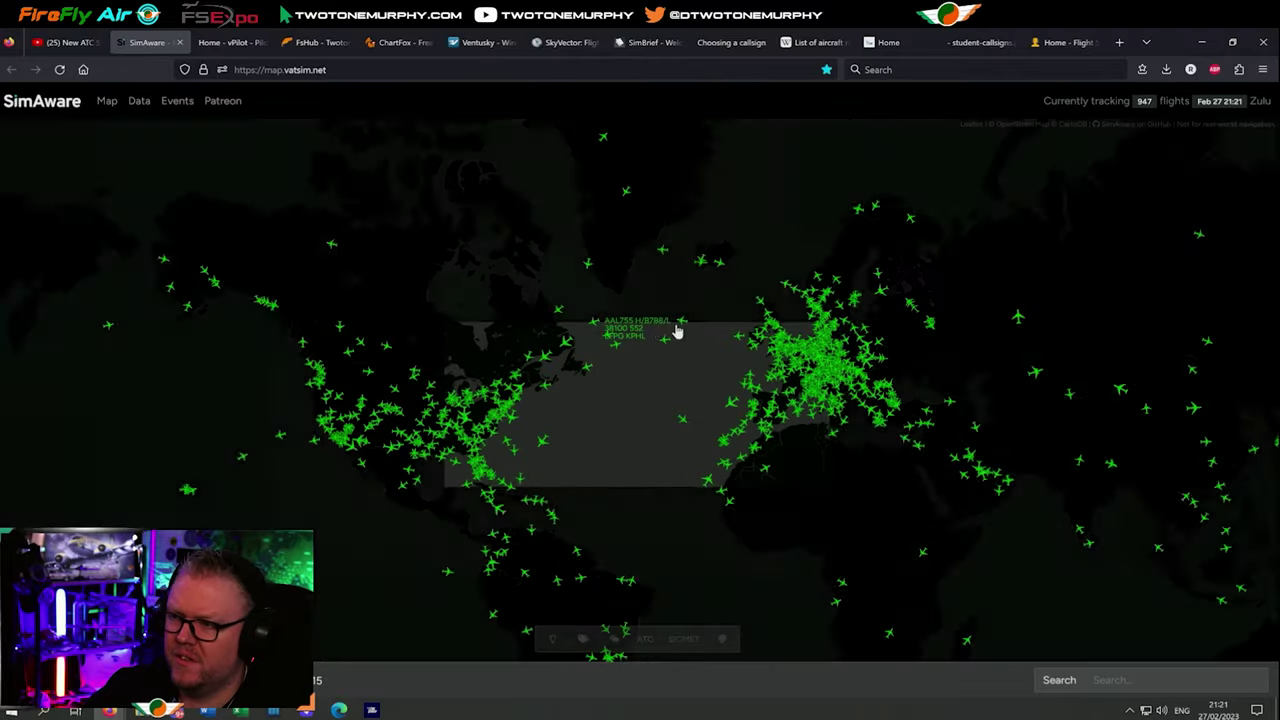
mouse_move(617, 352)
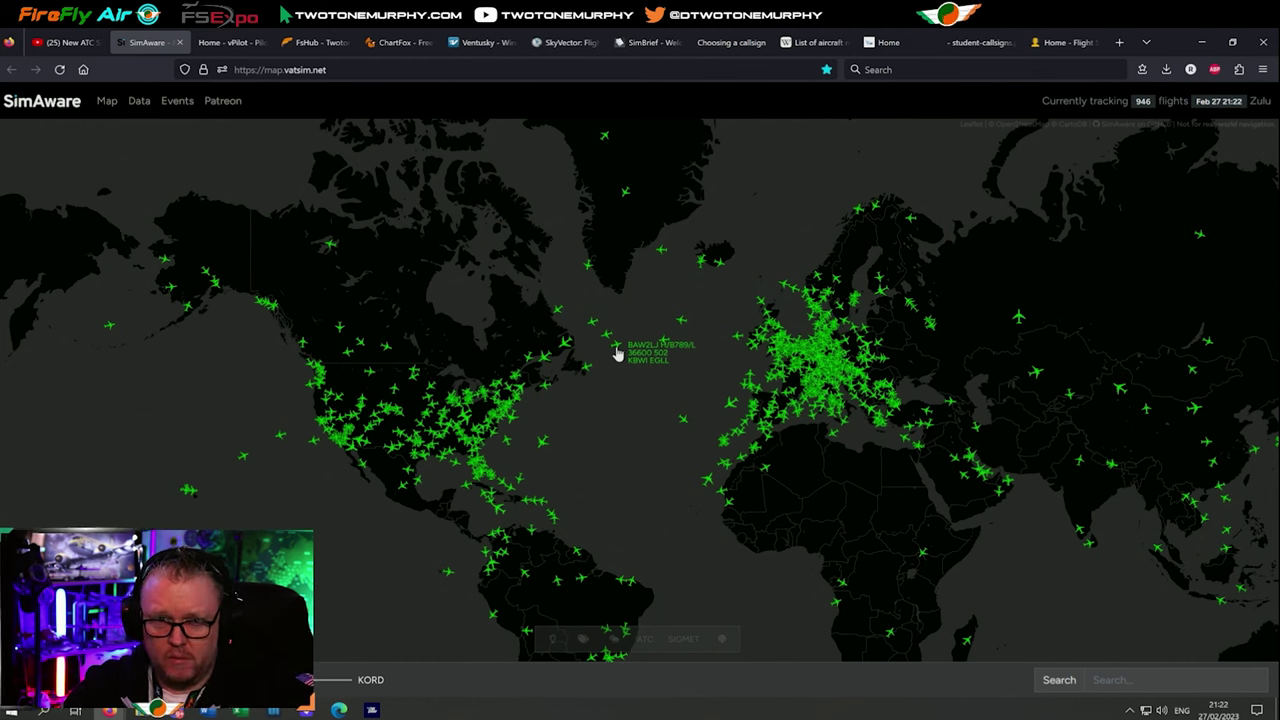
mouse_move(683, 323)
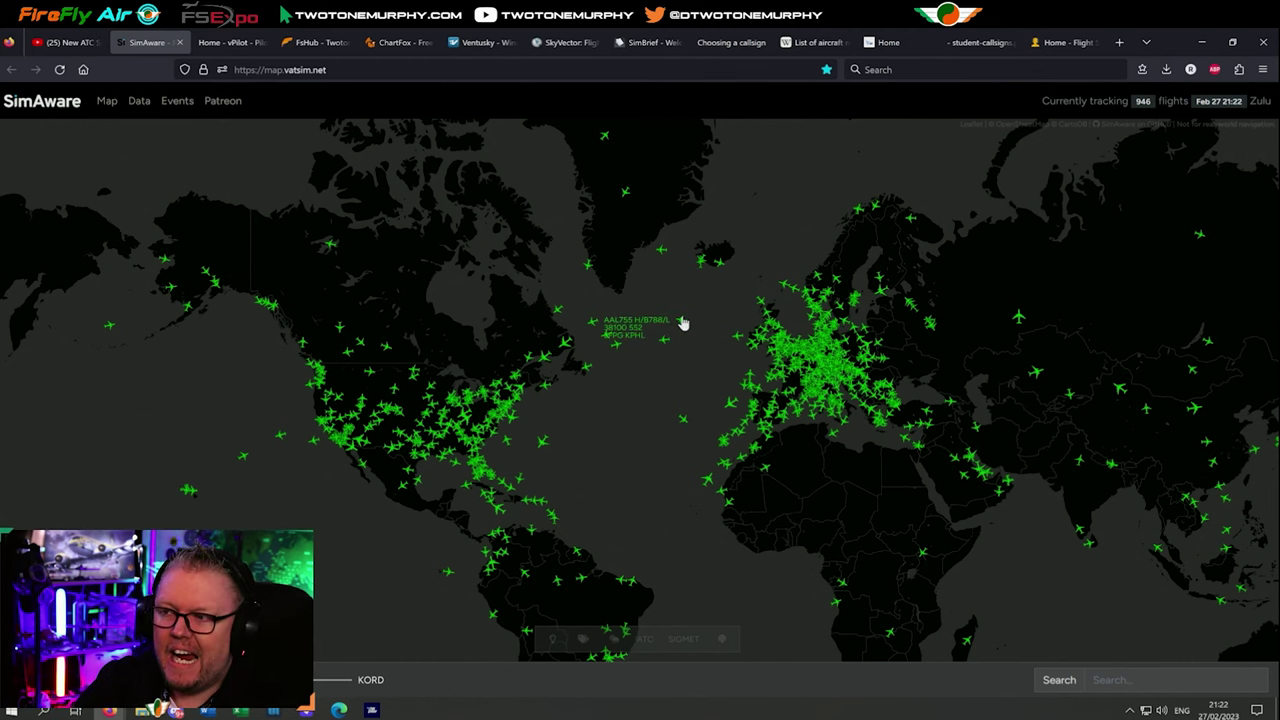
mouse_move(737, 343)
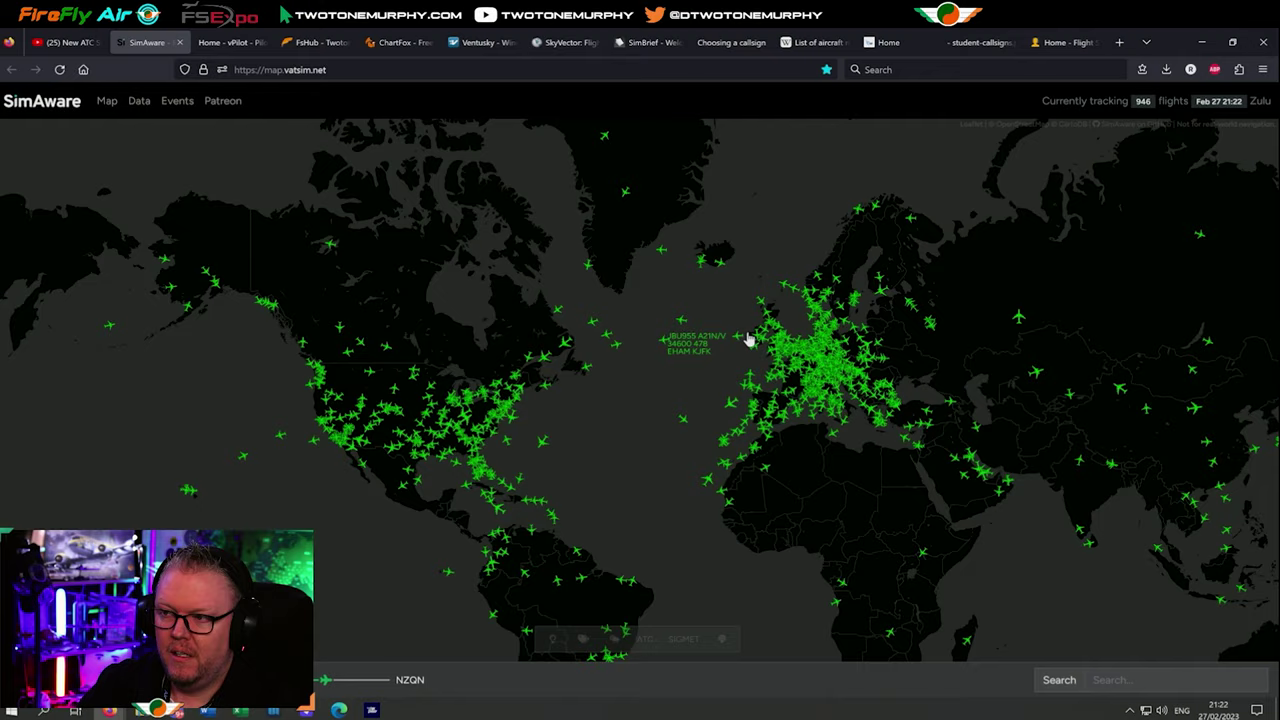
Examine the traffic around Ireland and western Europe, and bring the Americas, Europe, Africa and Australia into the map view together.
scroll(748, 340, up, 3)
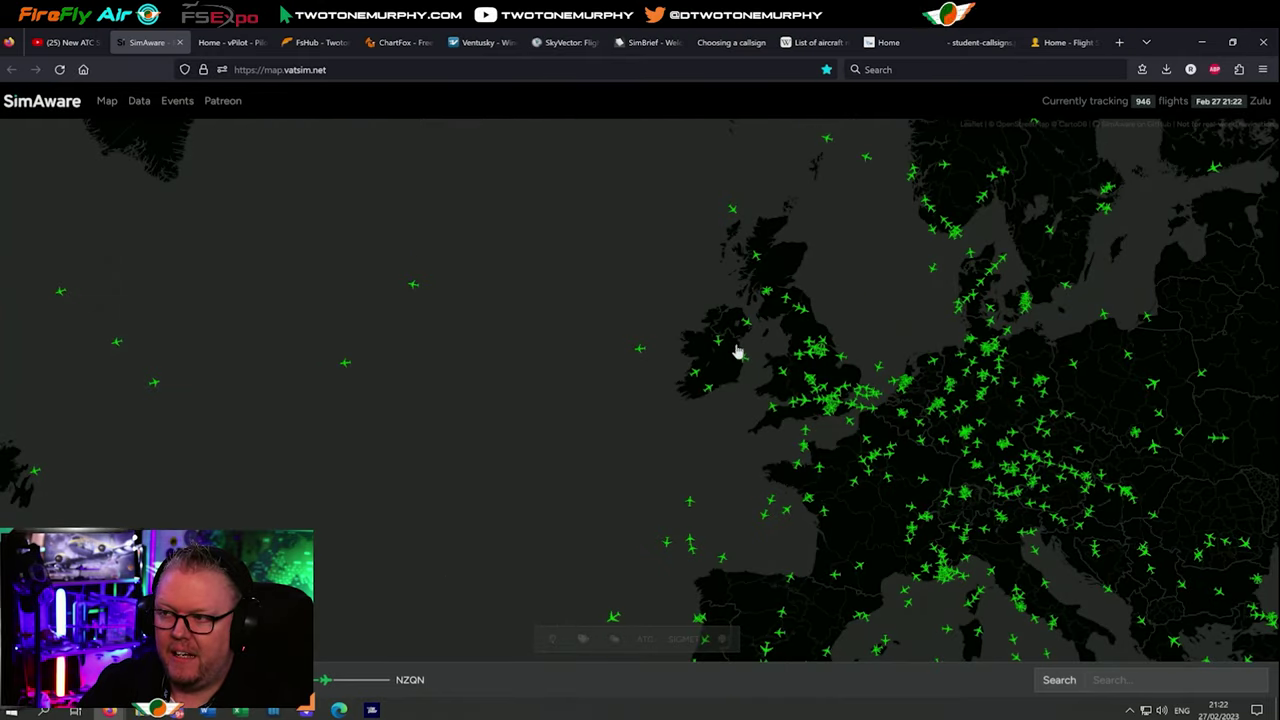
mouse_move(703, 380)
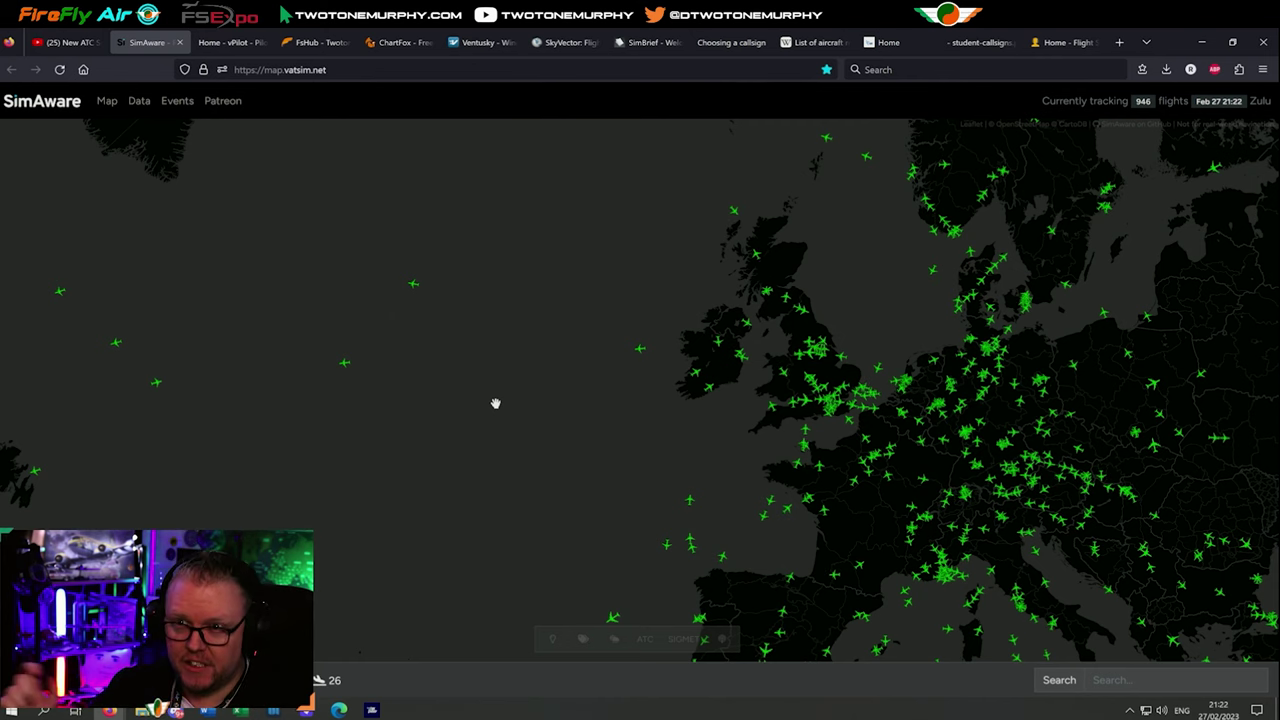
scroll(513, 365, down, 2)
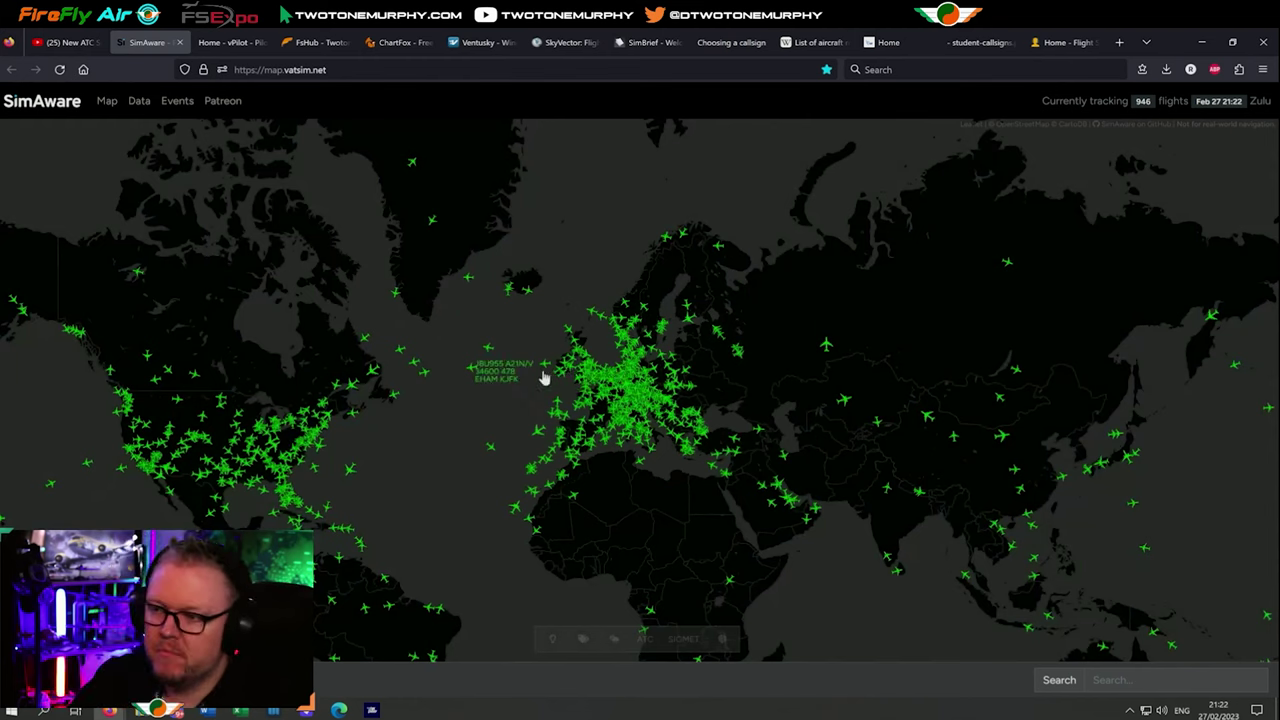
click(325, 430)
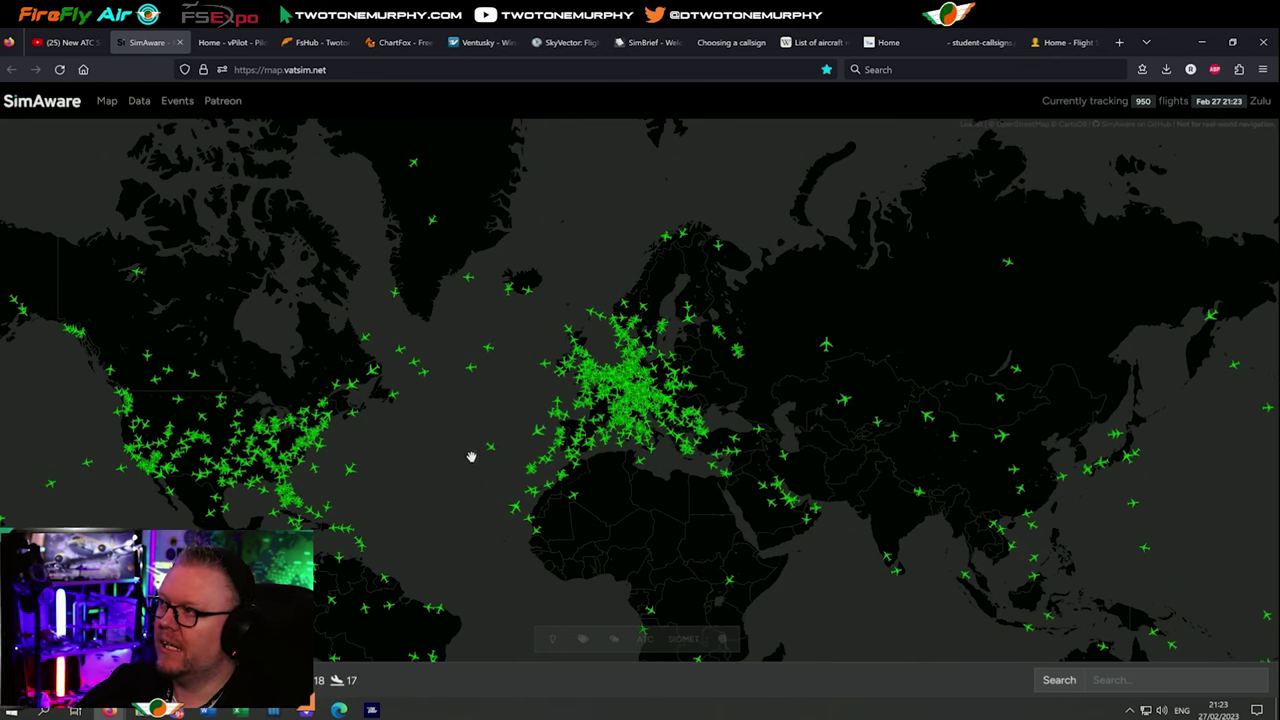
mouse_move(655, 397)
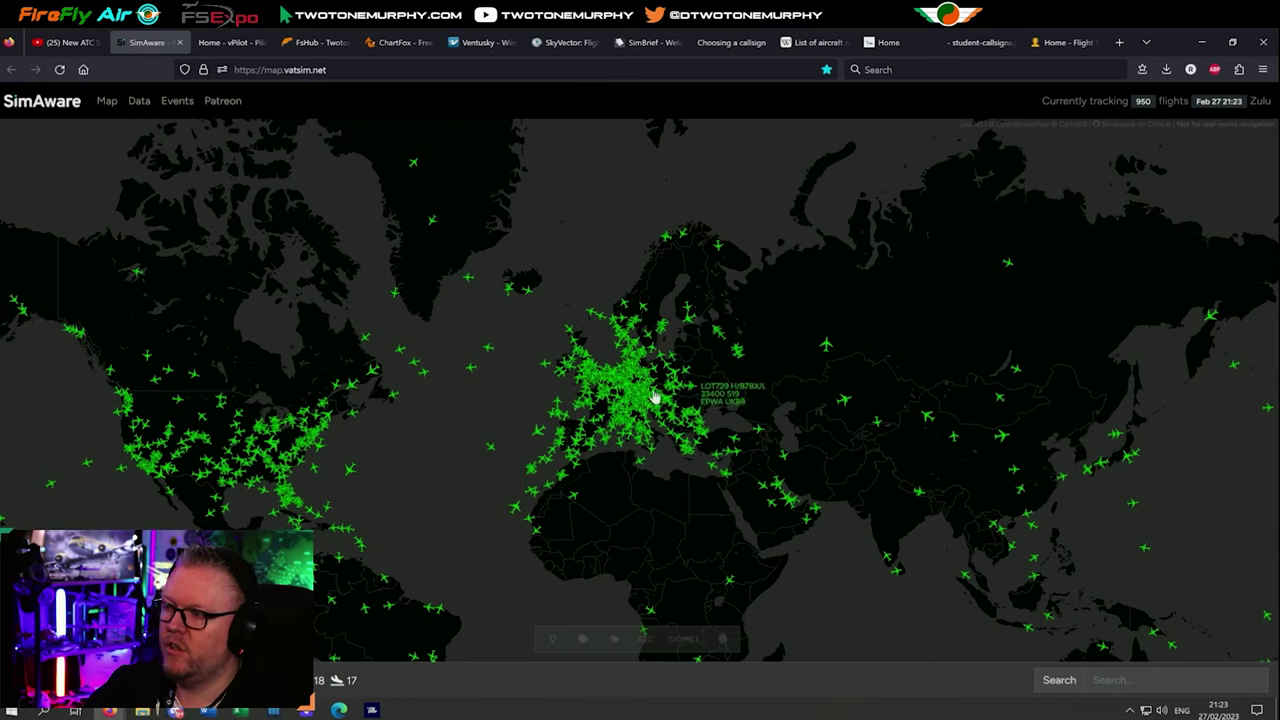
drag(586, 463, 657, 373)
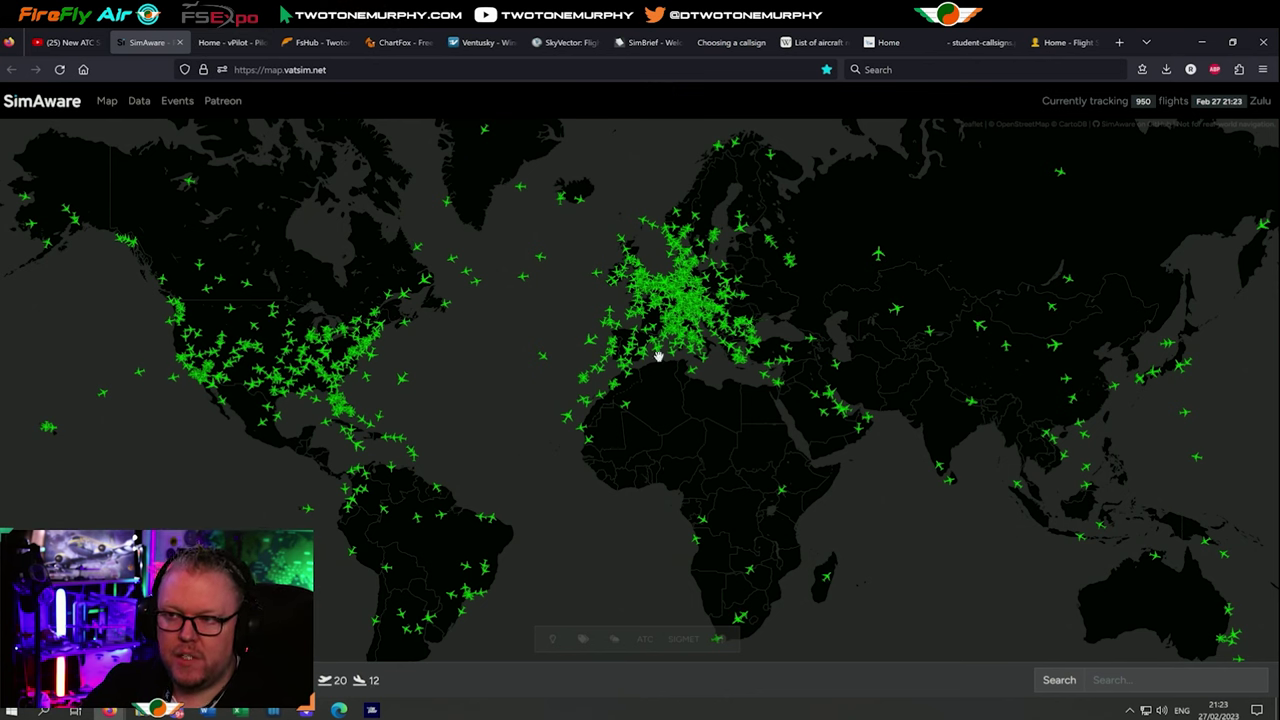
Show the vPilot website, and switch to the Virtual ATC Ground School PDF in Edge to read section 1.5 Connectivity.
click(225, 42)
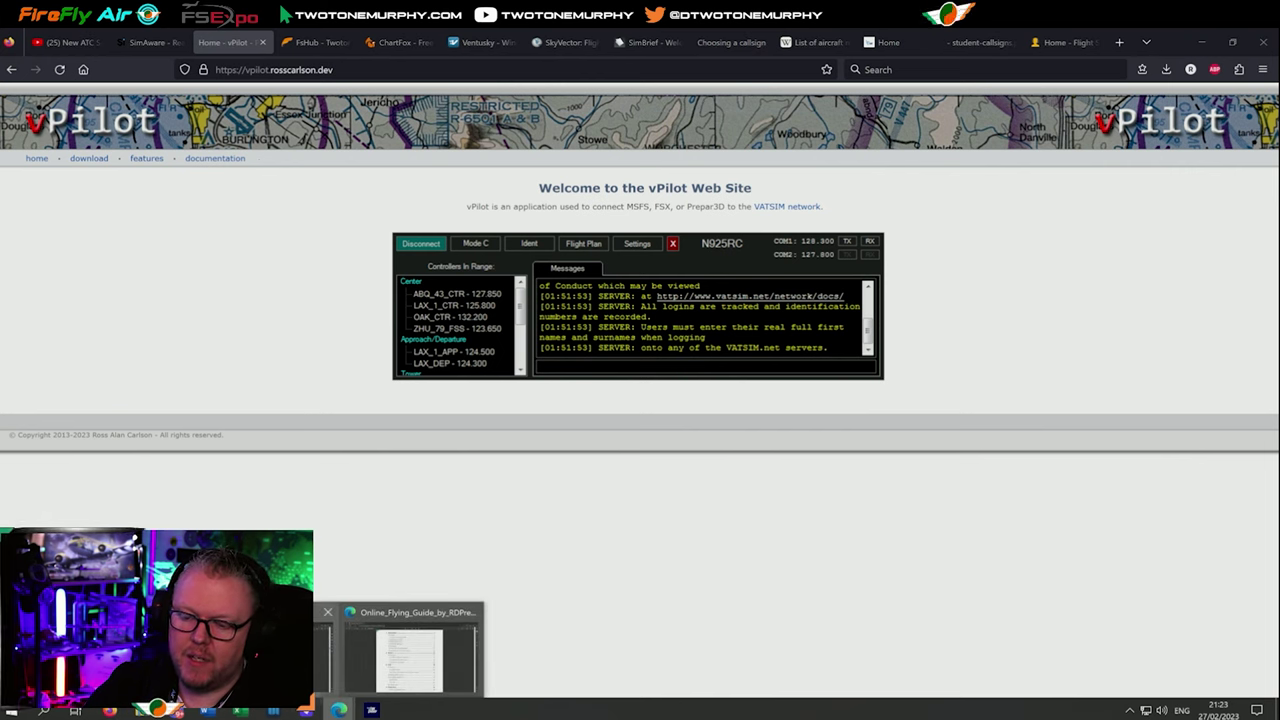
click(339, 710)
scroll(458, 425, down, 1)
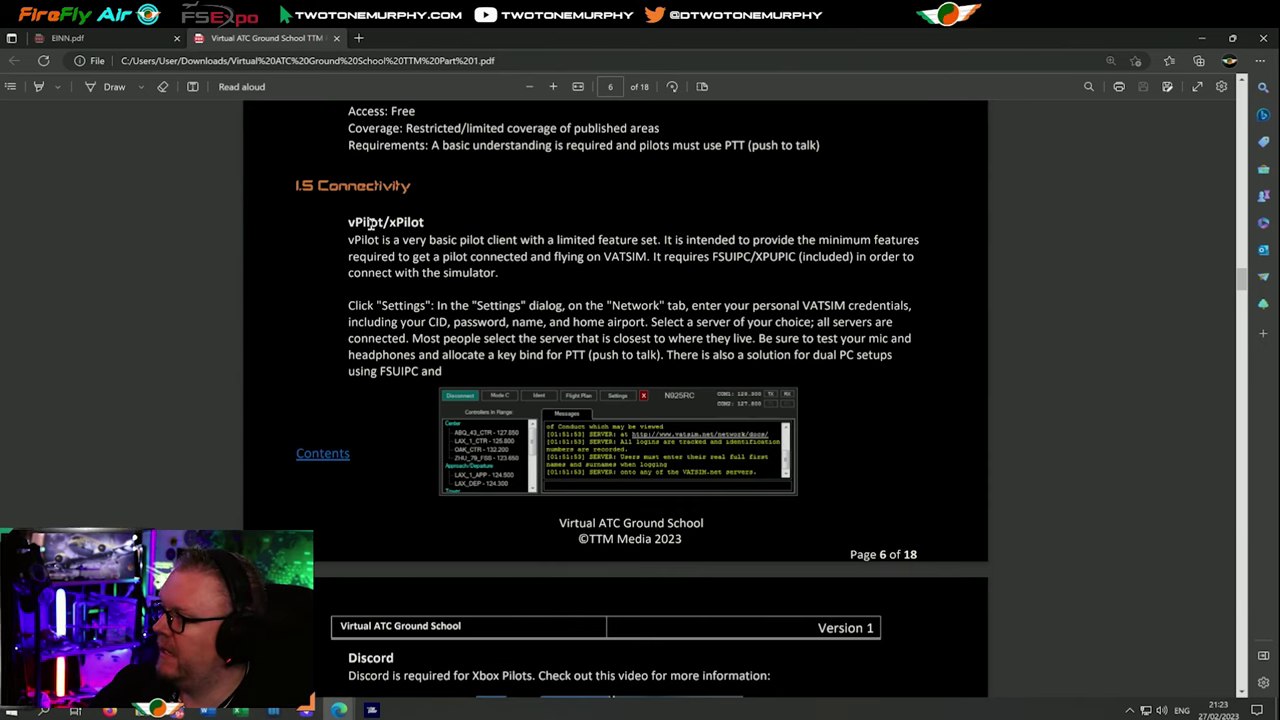
scroll(352, 242, down, 1)
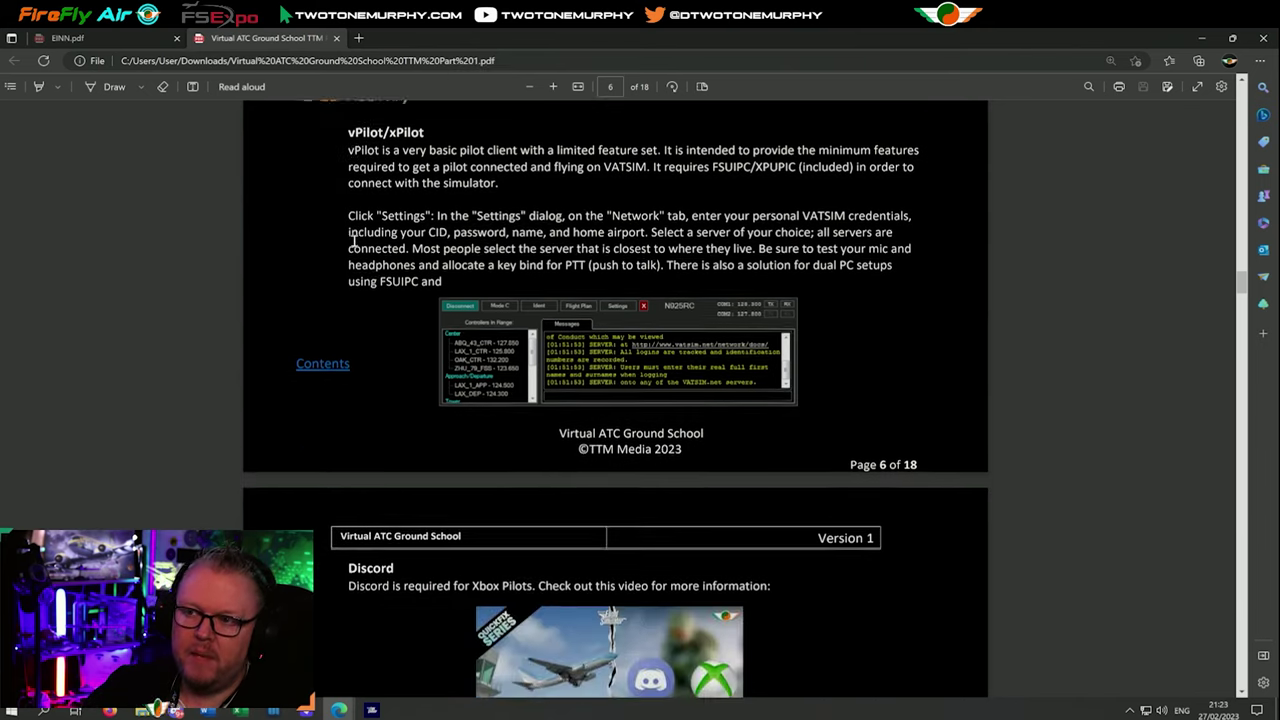
scroll(352, 250, up, 1)
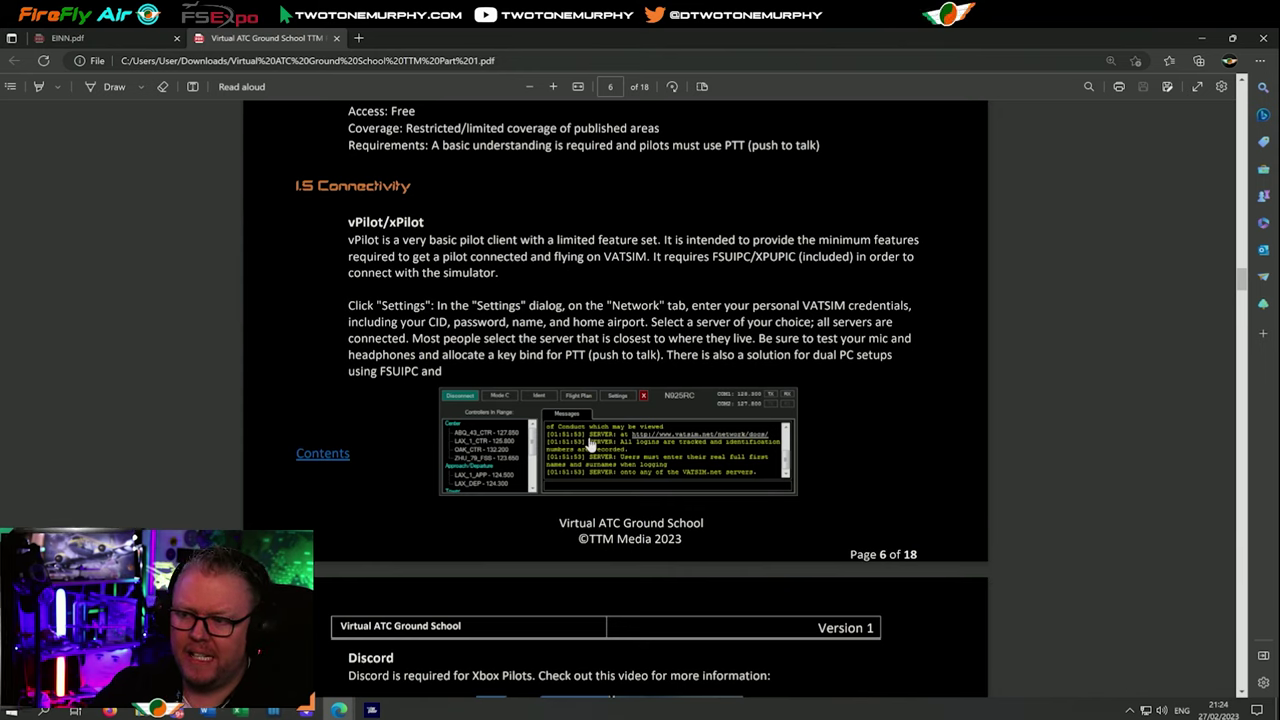
Switch back to the vPilot website in Firefox and launch the vPilot Host Mode application.
click(109, 710)
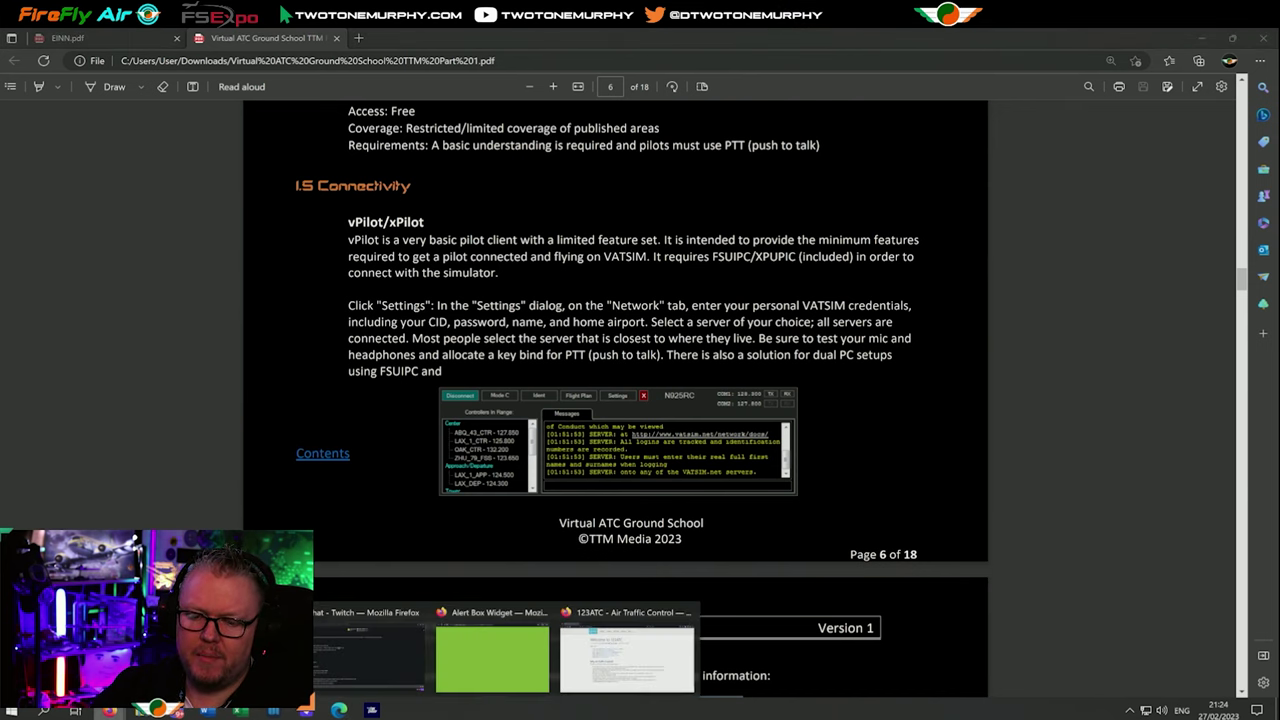
click(245, 655)
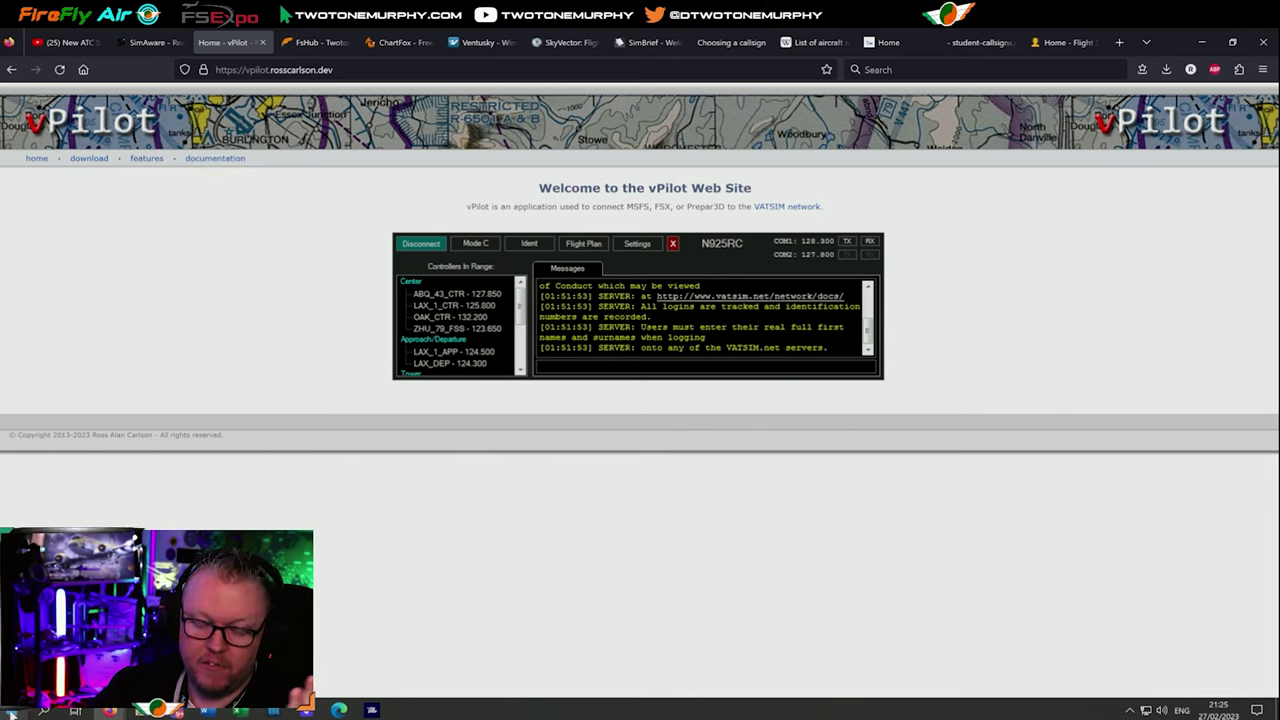
key(super)
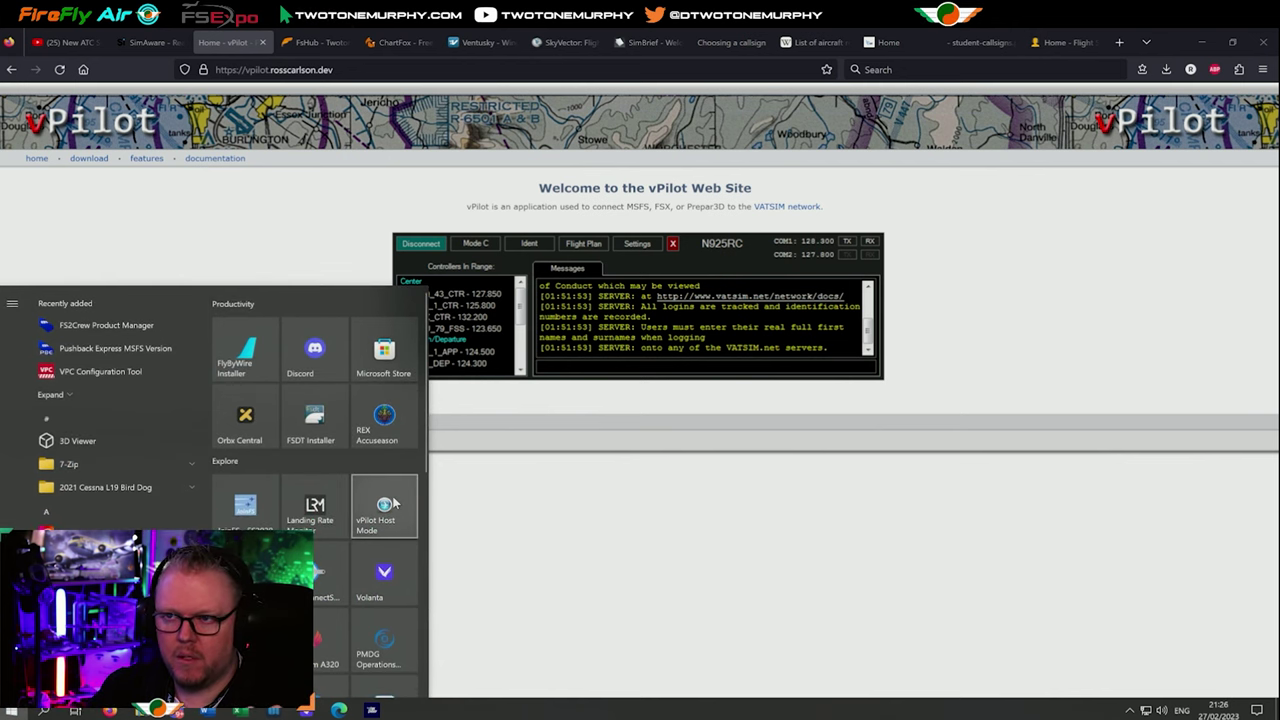
click(384, 507)
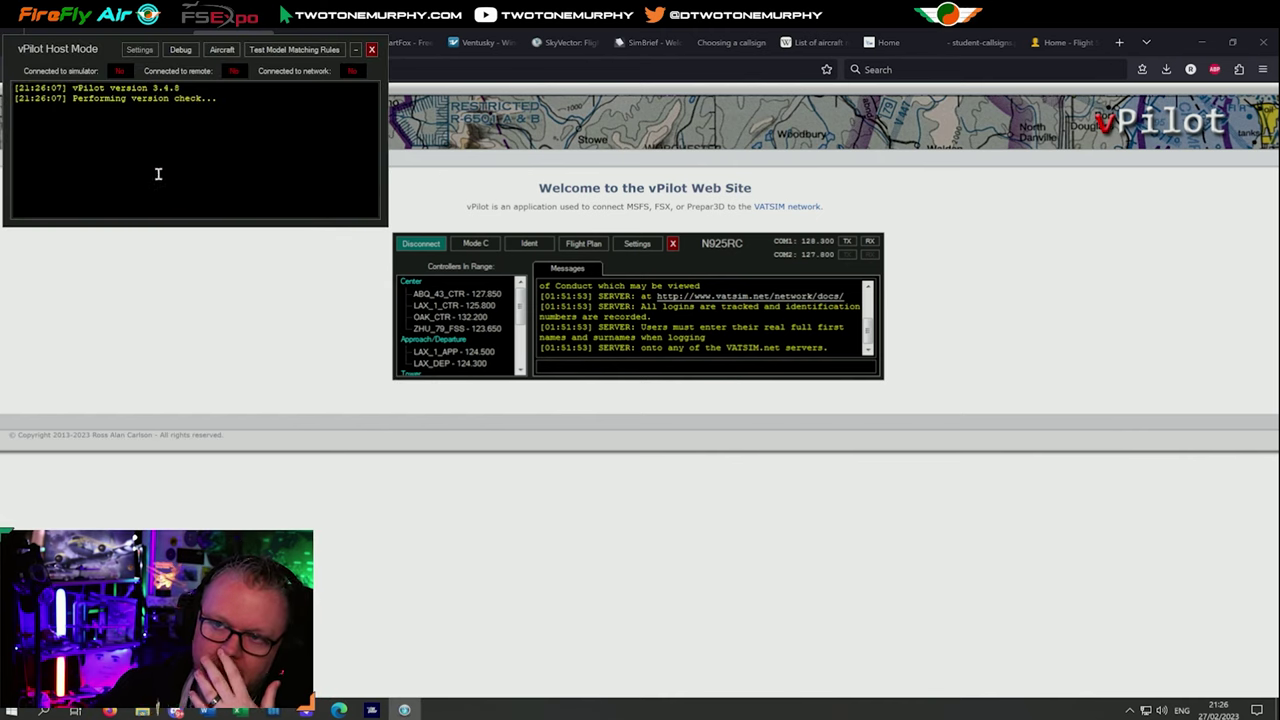
Move the vPilot Host Mode window beside the client picture on the web page to show its connection statuses, and close it.
click(313, 168)
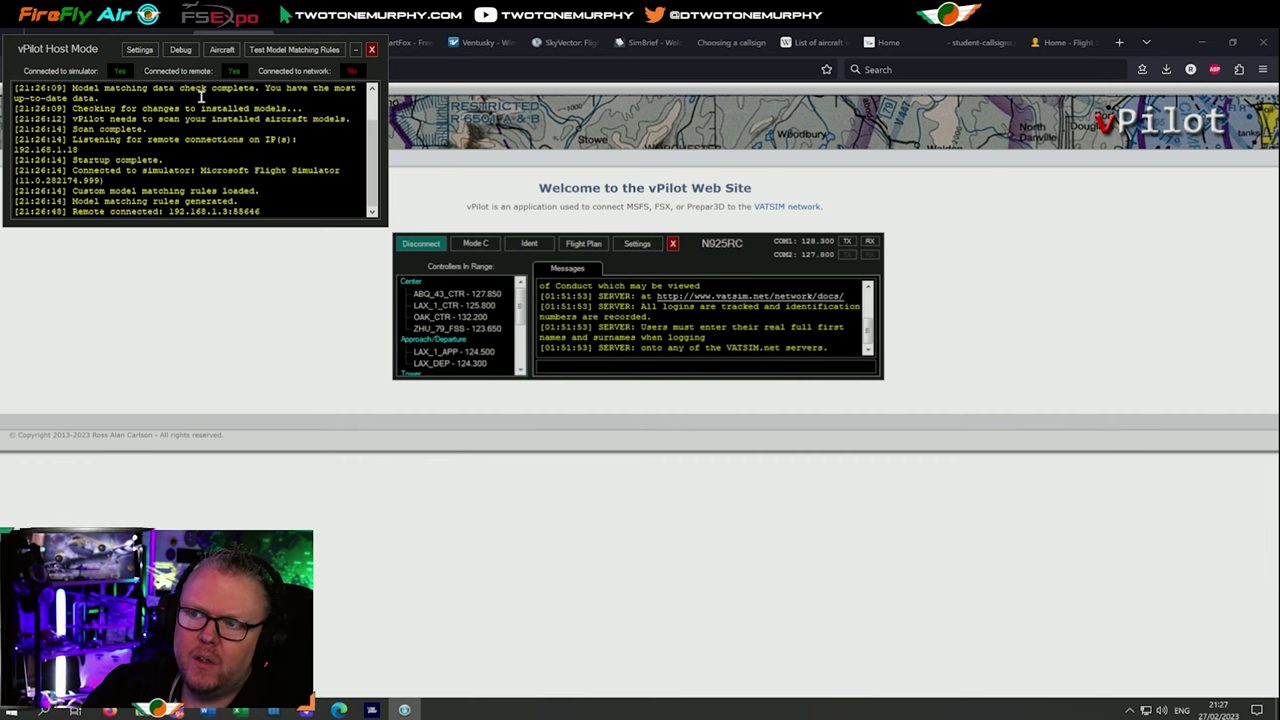
drag(95, 55, 75, 231)
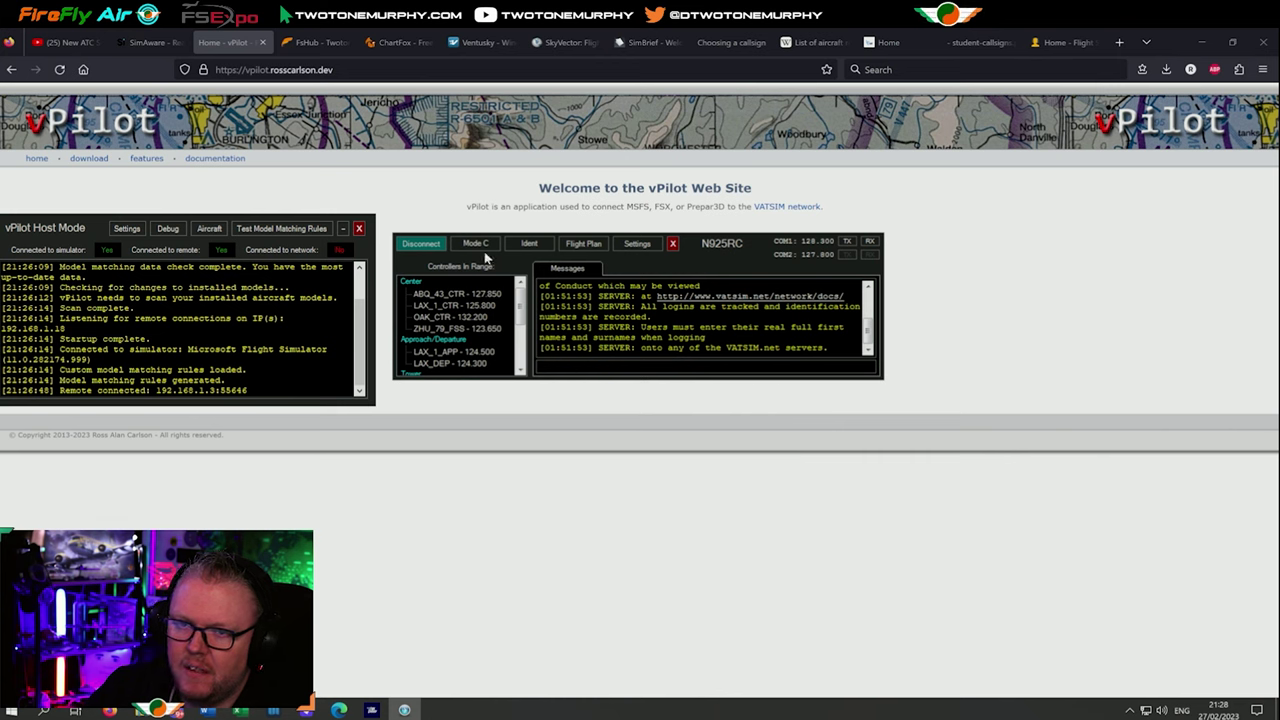
drag(100, 224, 118, 226)
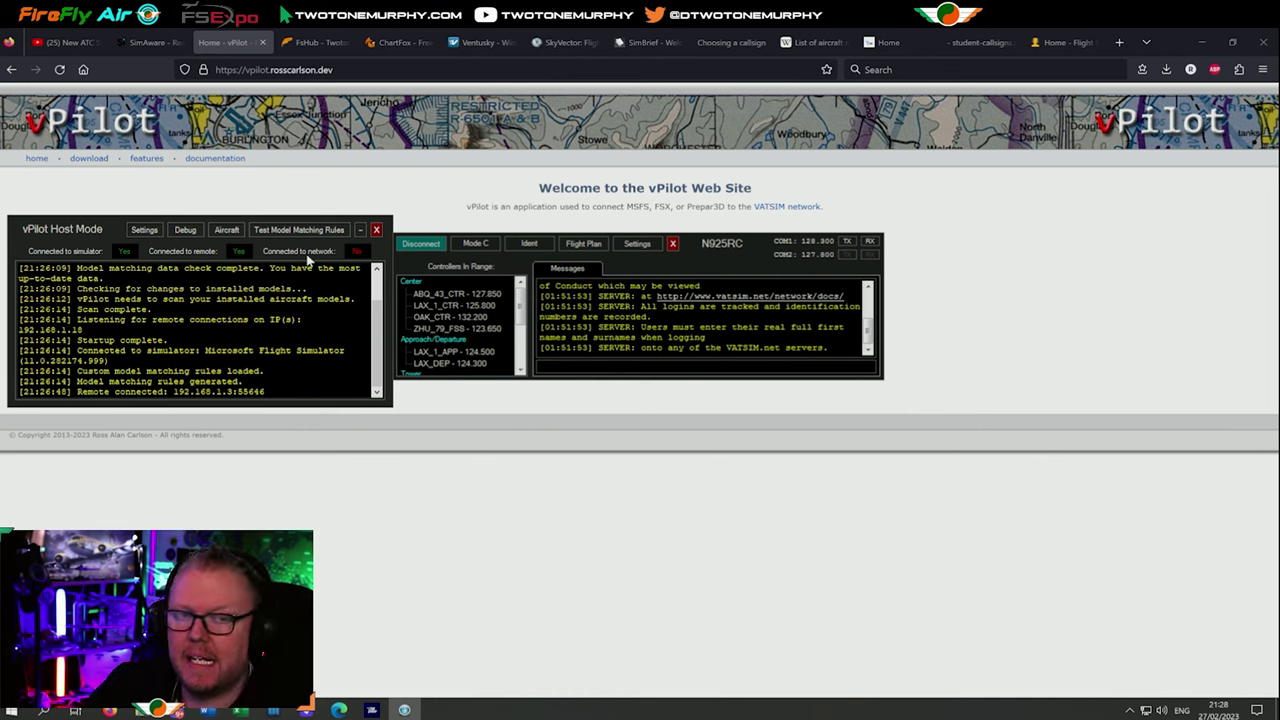
click(376, 230)
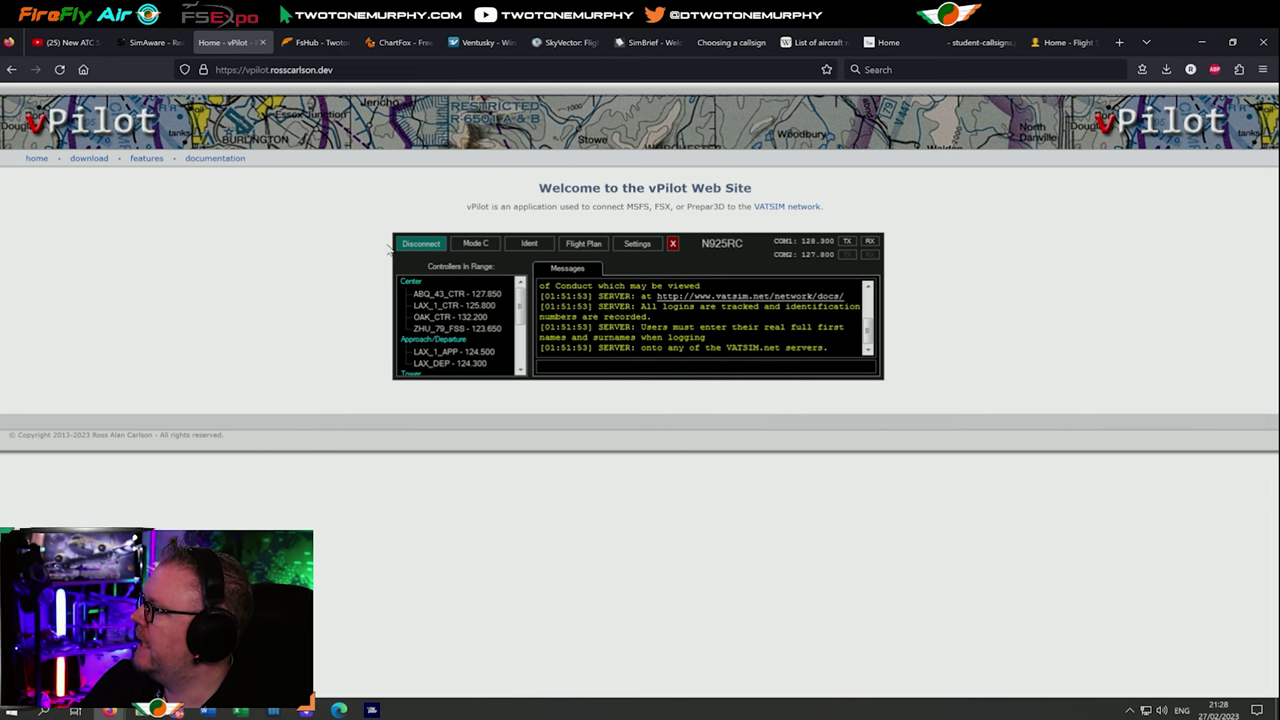
Enlarge the vPilot web page to 160% to show the pilot client picture in detail.
key(ctrl+plus)
key(ctrl+plus)
key(ctrl+plus)
key(ctrl+plus)
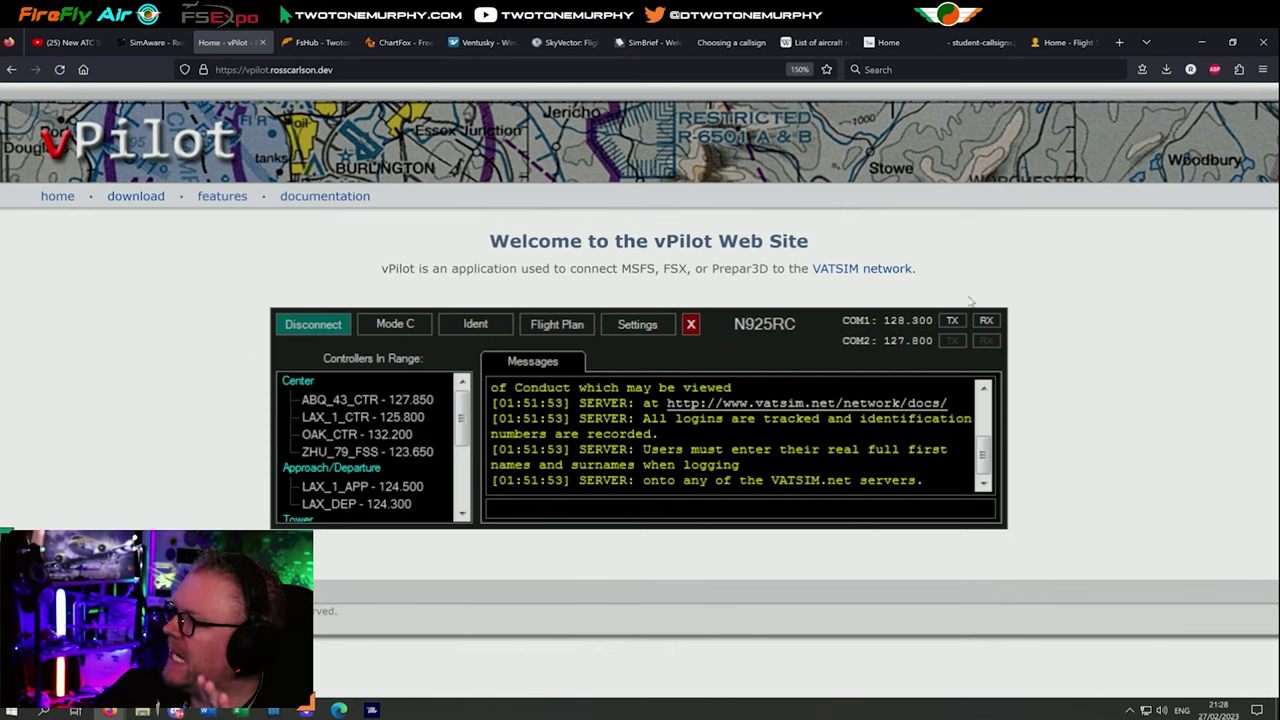
key(ctrl+plus)
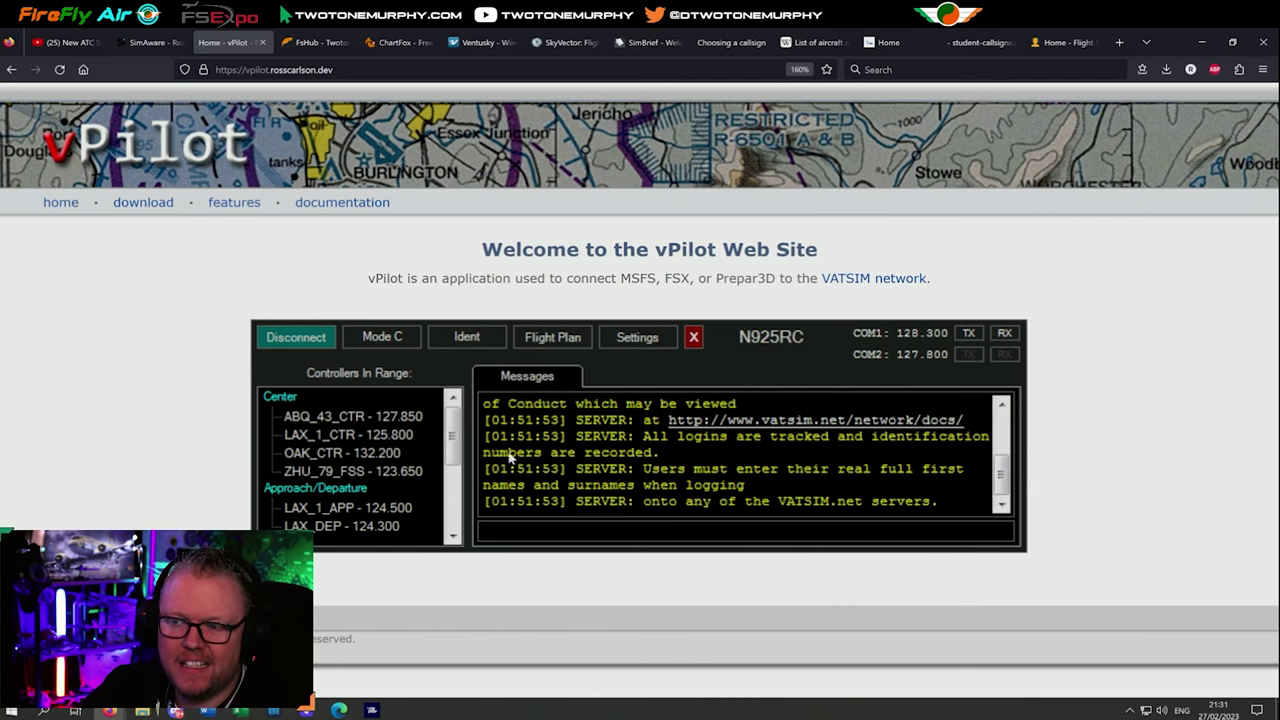
Switch to the Ground School PDF in Edge and go through the Discord, sim and sound settings and model matching sections.
click(338, 710)
scroll(370, 400, down, 4)
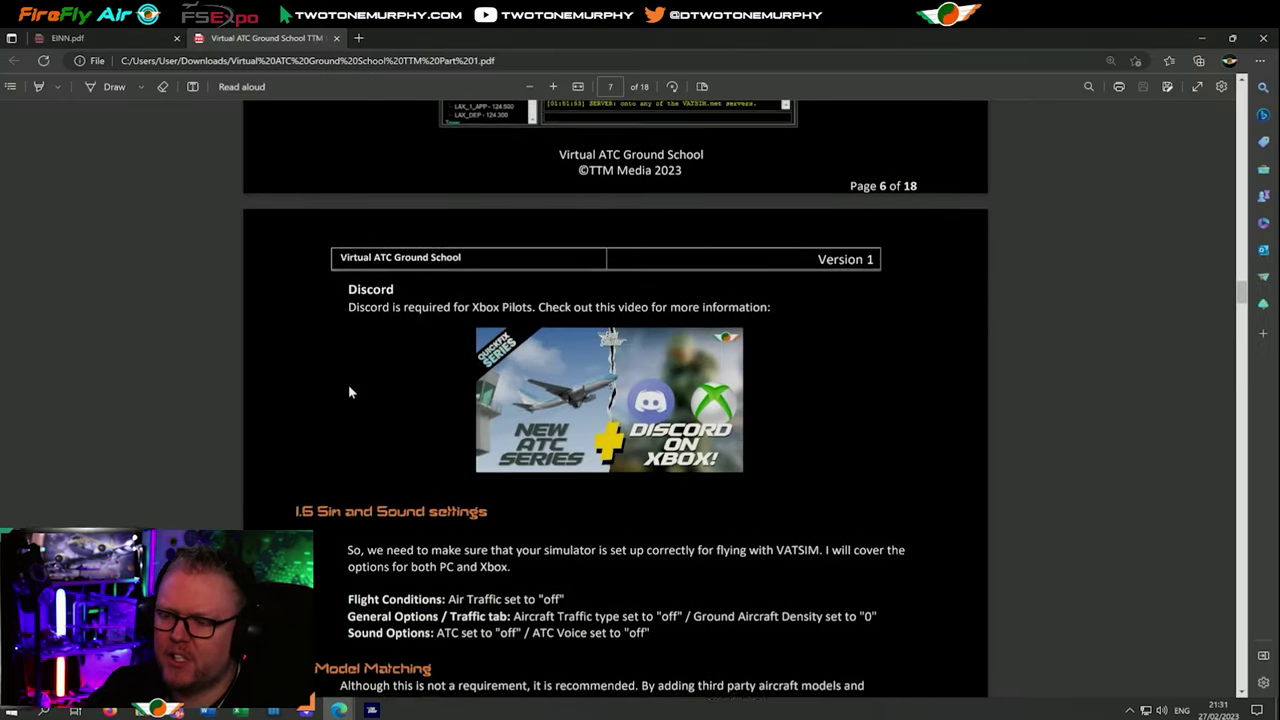
scroll(354, 364, up, 3)
scroll(345, 340, down, 4)
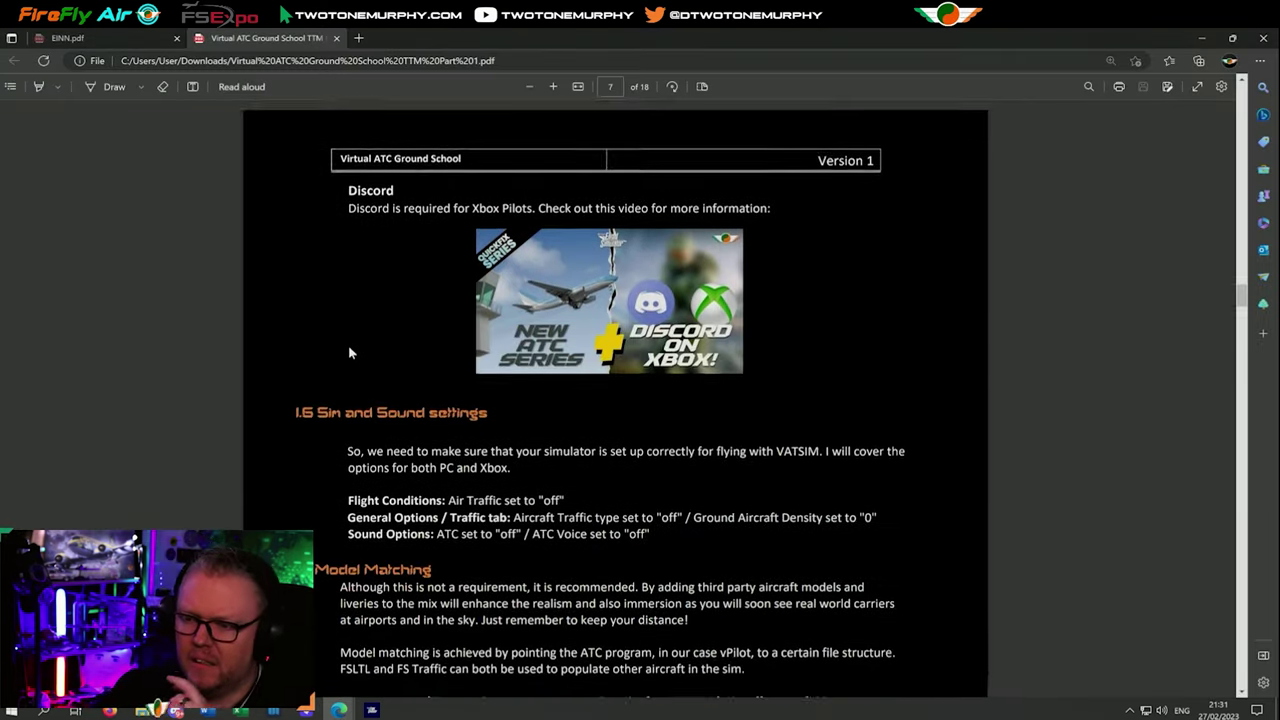
scroll(349, 352, down, 6)
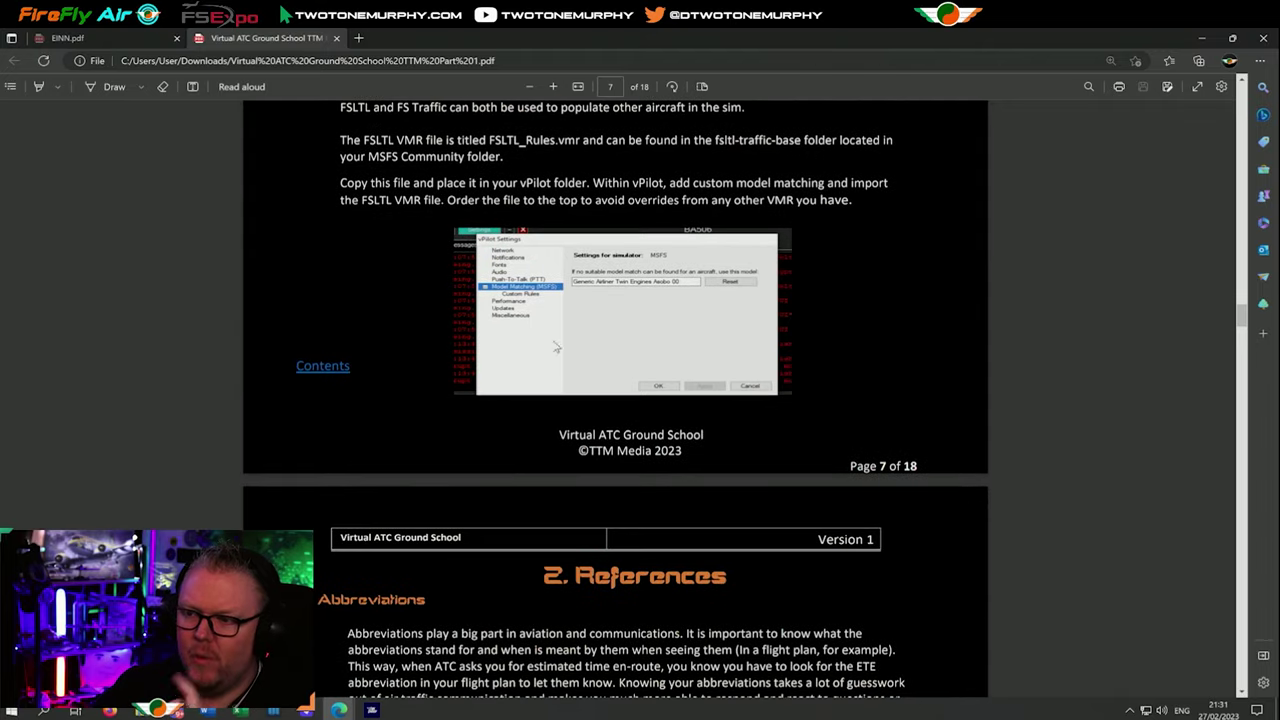
Enlarge the vPilot Settings picture on page 7 and read the instructions for importing the FSLTL_Rules.vmr file.
ctrl+scroll(426, 370, up, 5)
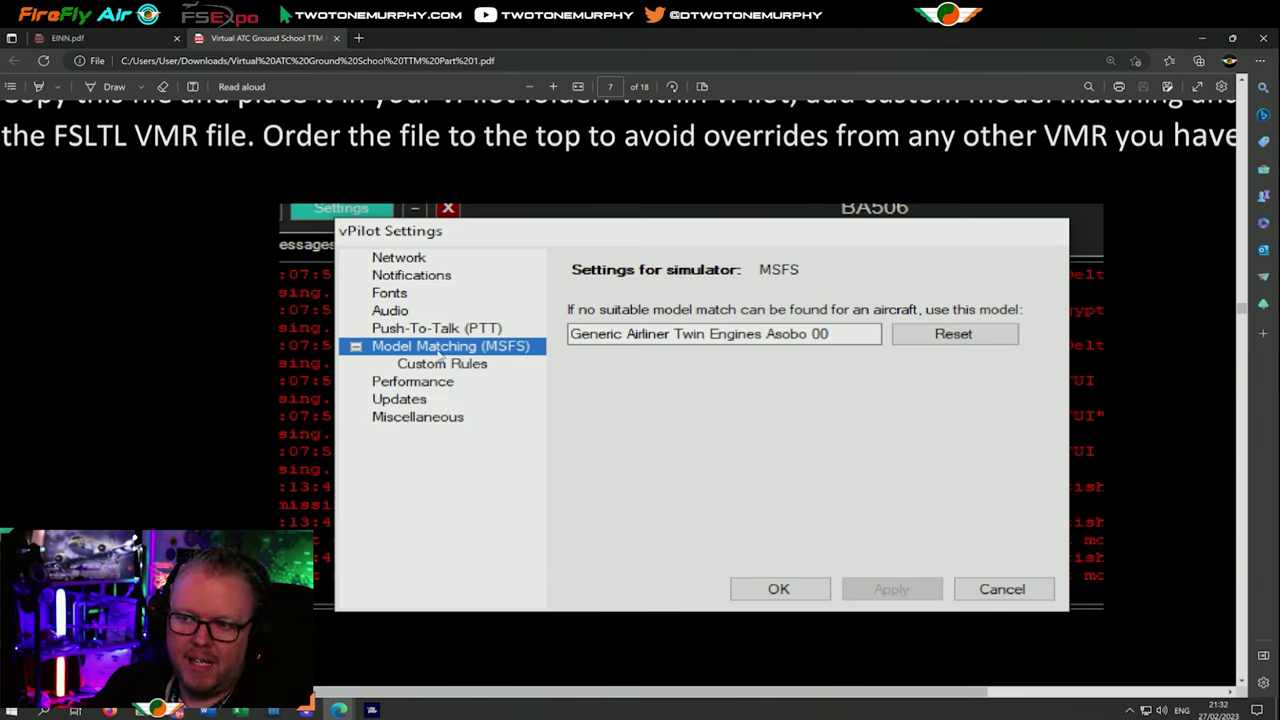
scroll(893, 325, up, 2)
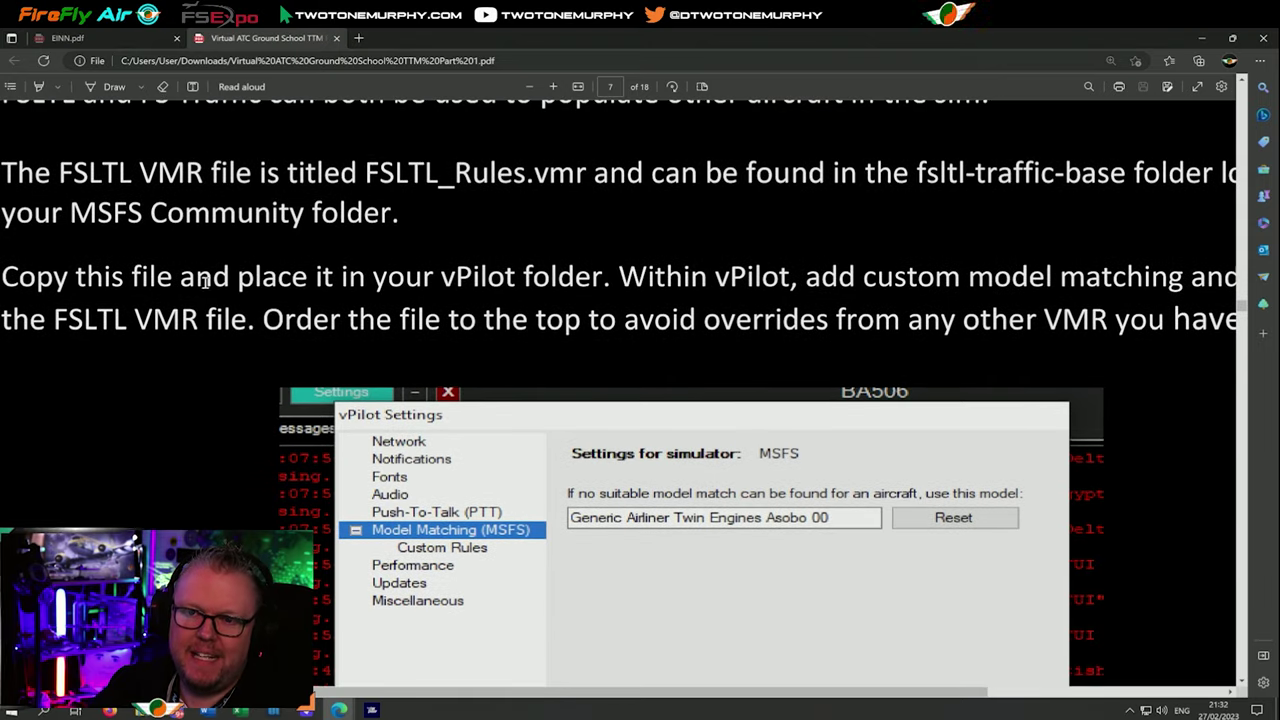
ctrl+scroll(311, 300, down, 2)
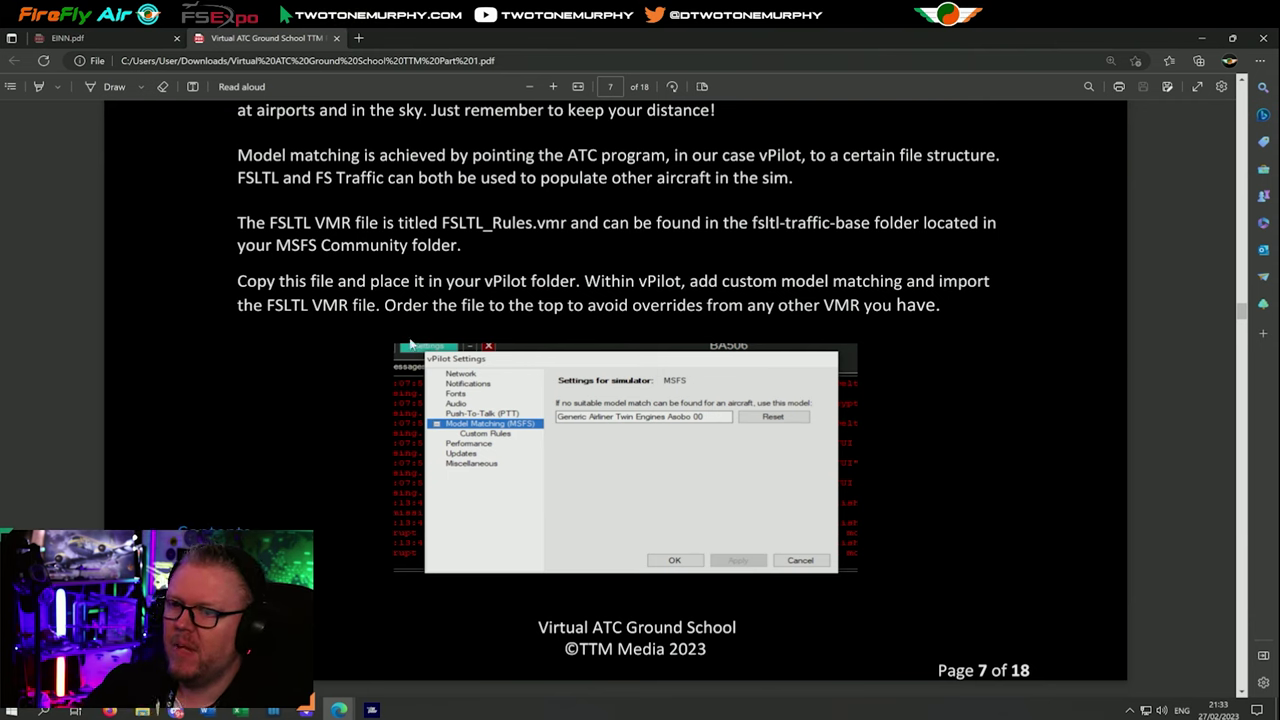
Review sections 1.6 and 1.7 on page 7 together at a smaller page size.
scroll(432, 365, down, 3)
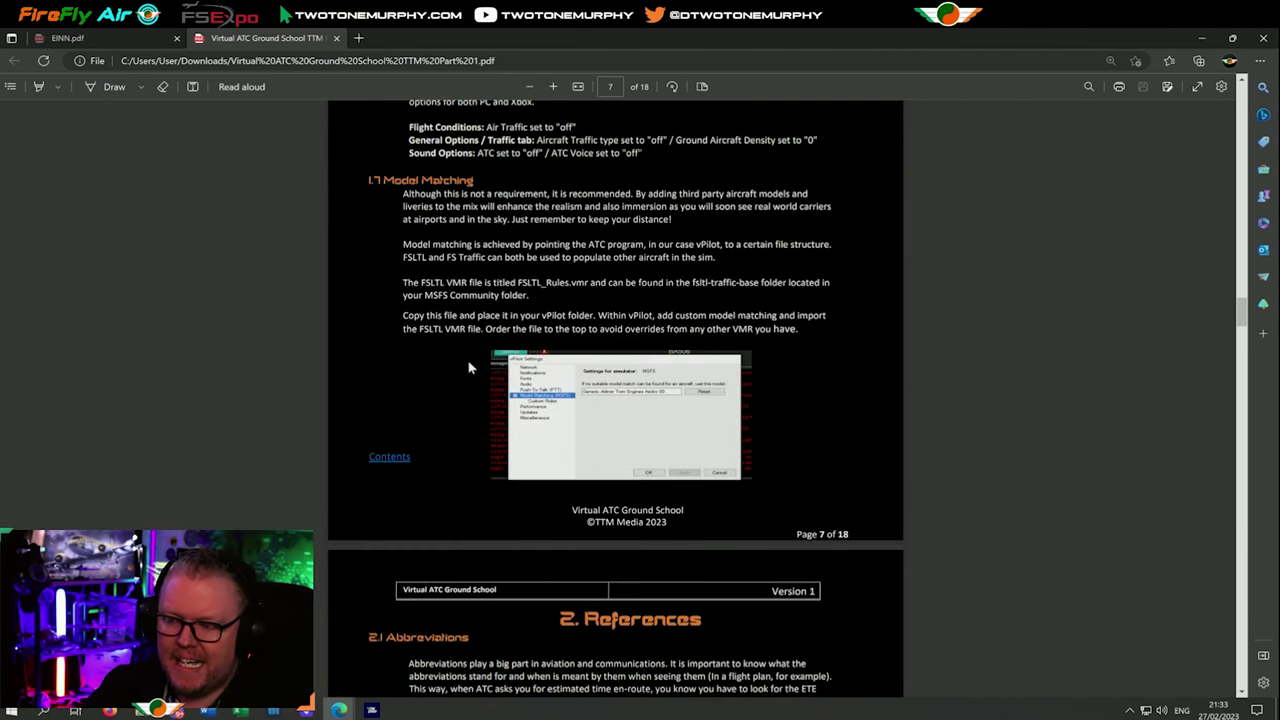
scroll(459, 358, down, 2)
scroll(572, 361, up, 2)
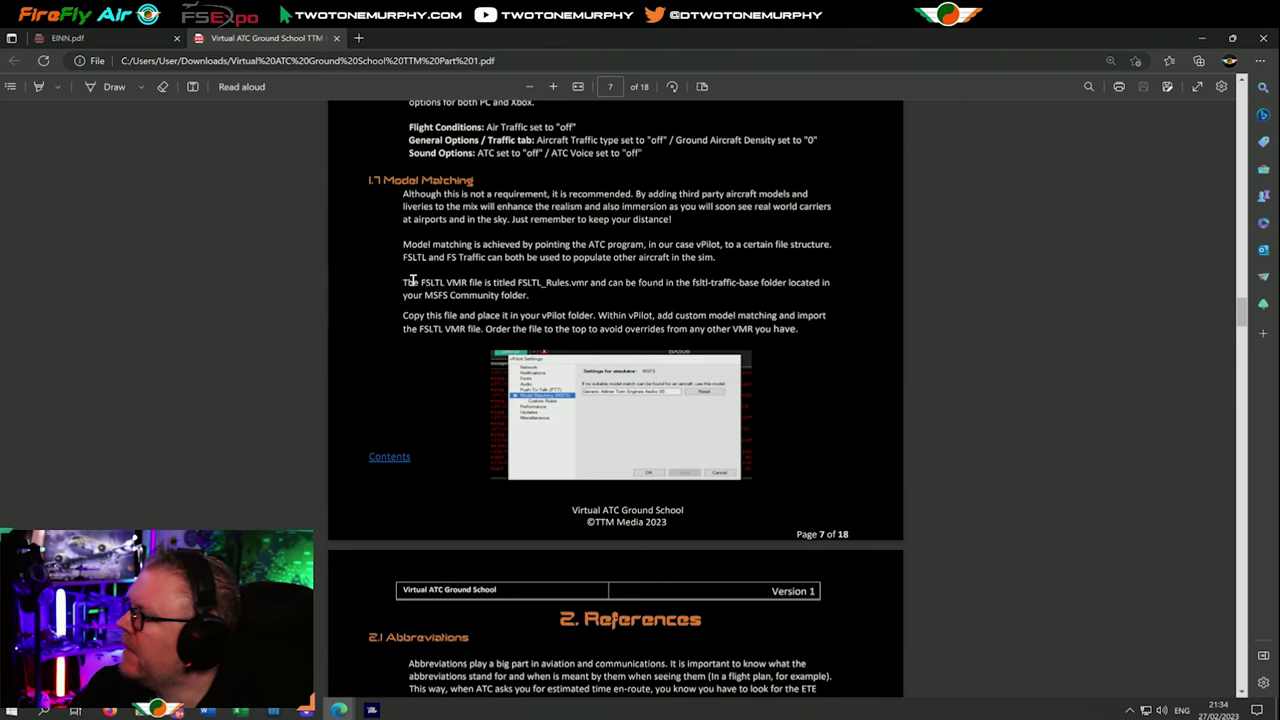
scroll(382, 296, down, 1)
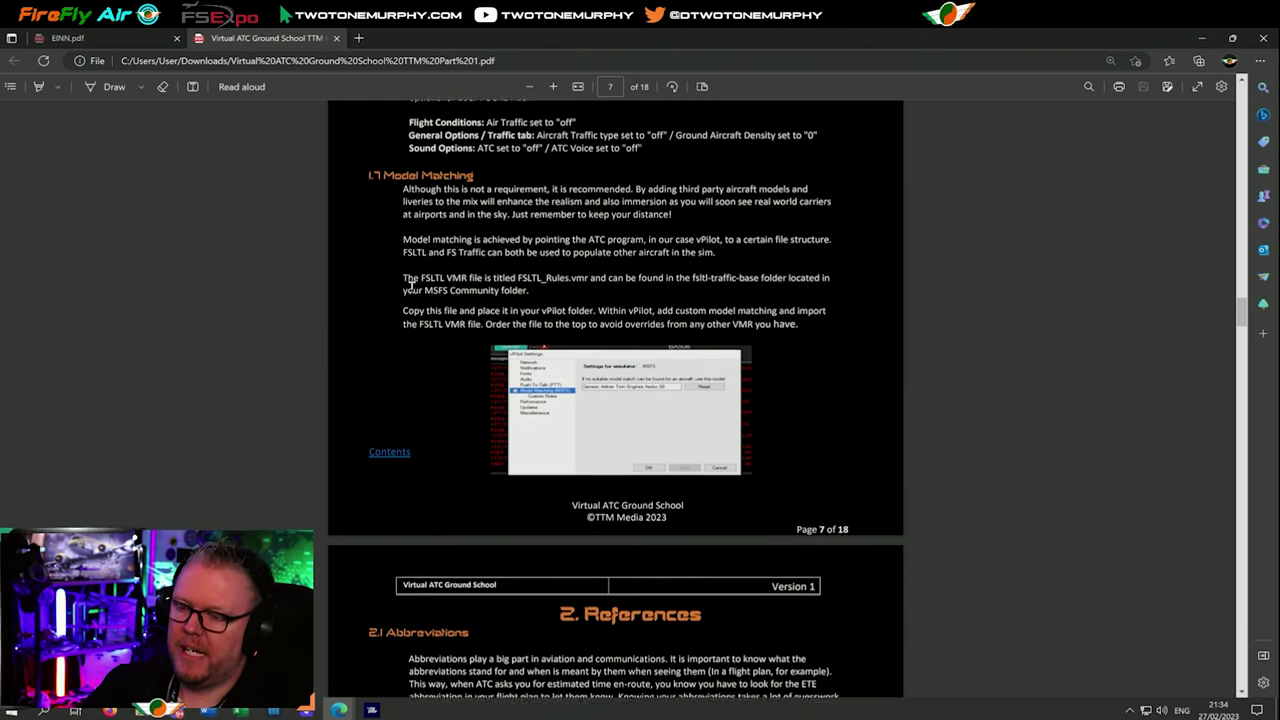
scroll(404, 280, up, 2)
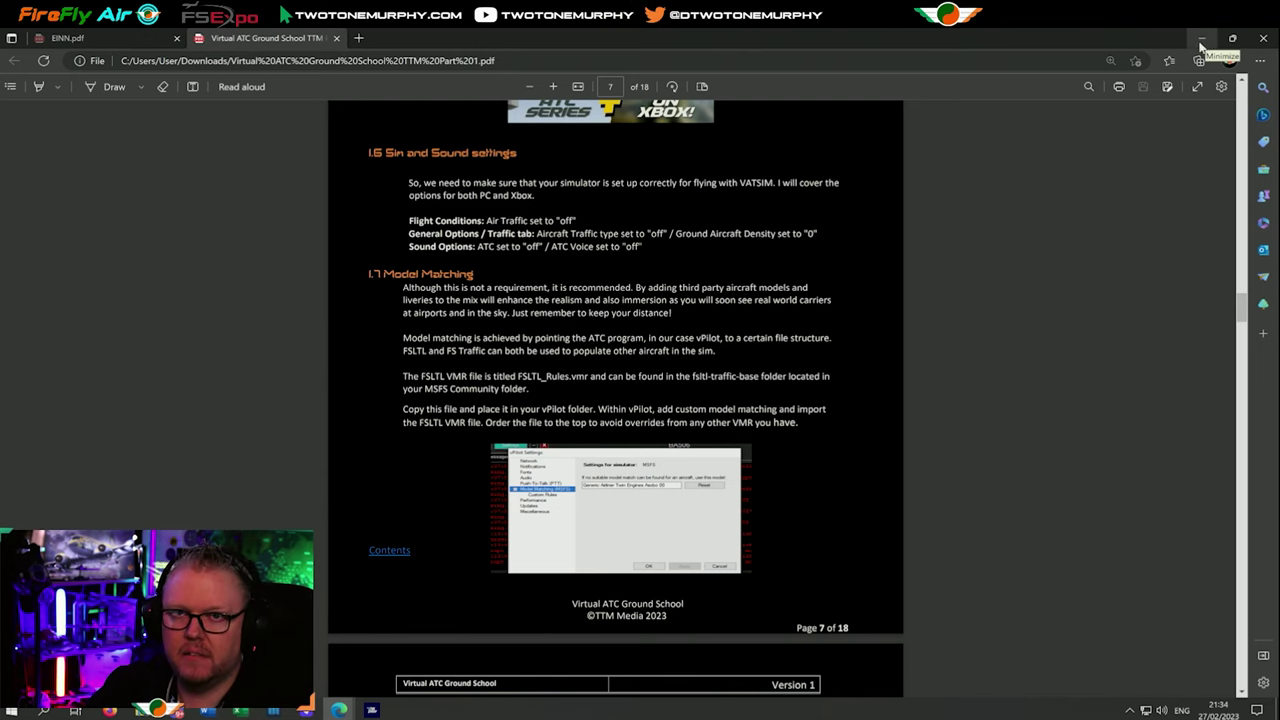
Review the Connectivity section on page 6 and the Discord section on page 7 of the Ground School PDF.
scroll(750, 490, up, 6)
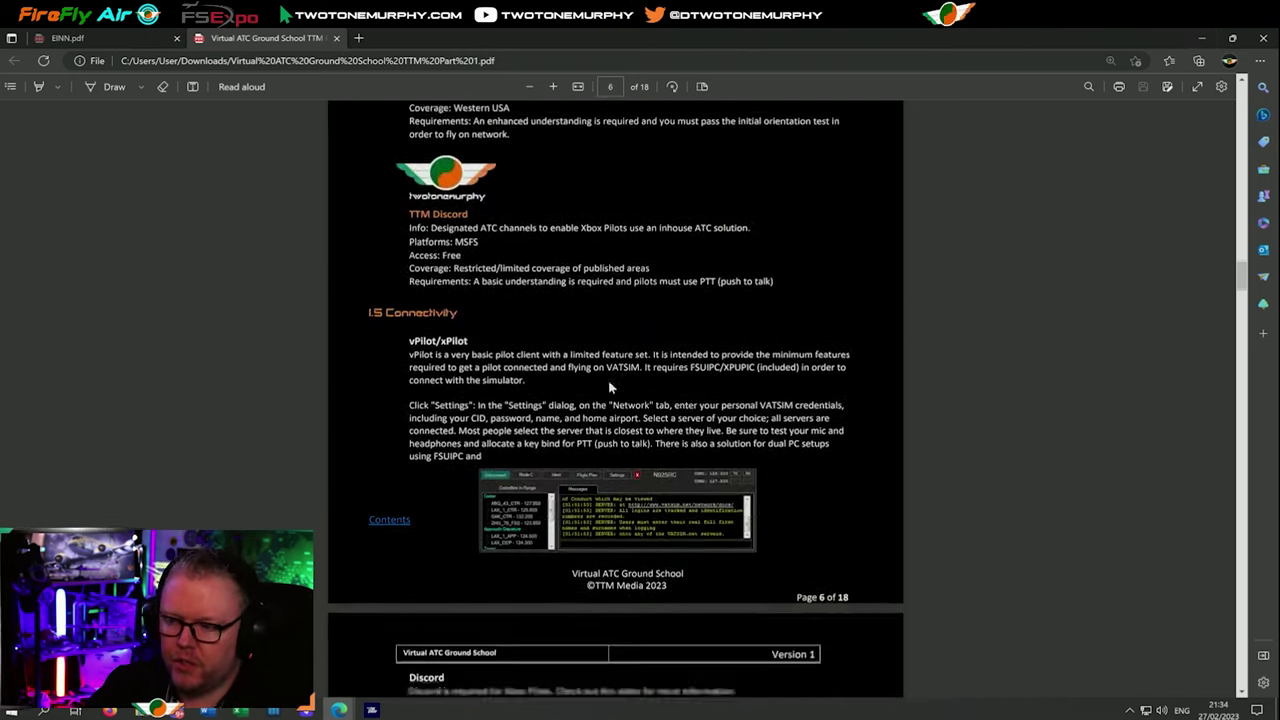
scroll(612, 387, down, 6)
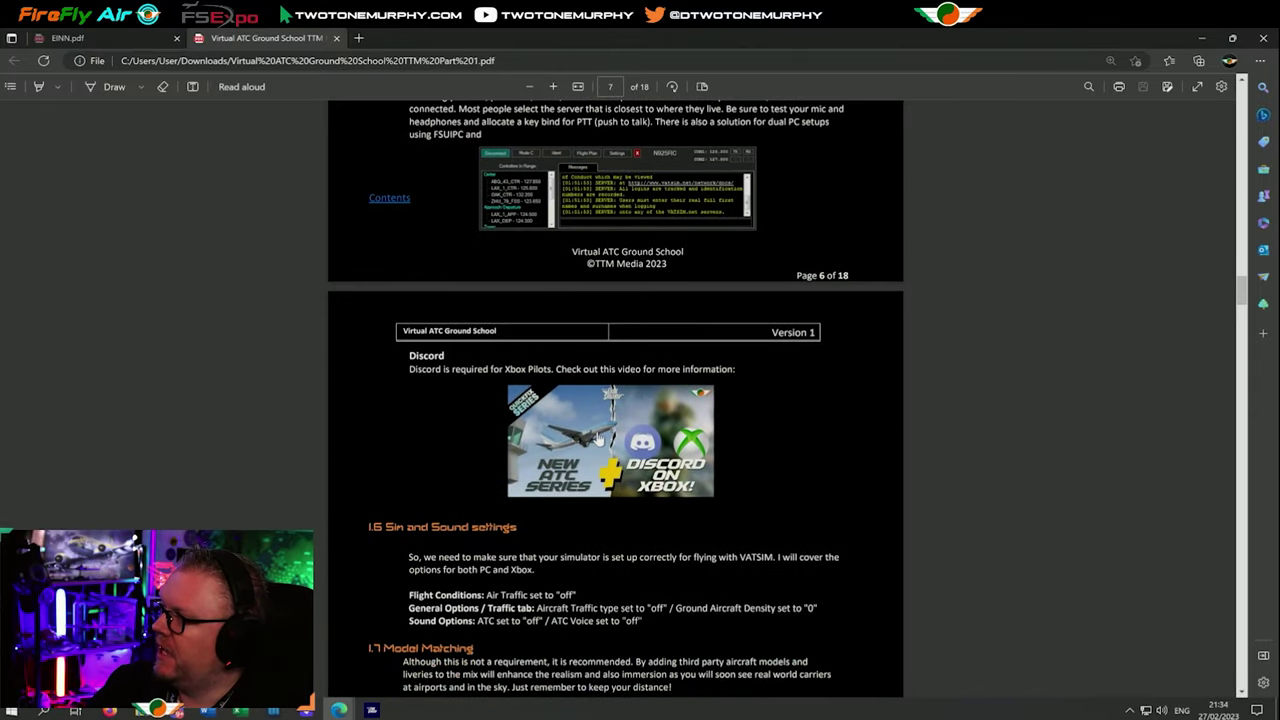
scroll(597, 435, up, 1)
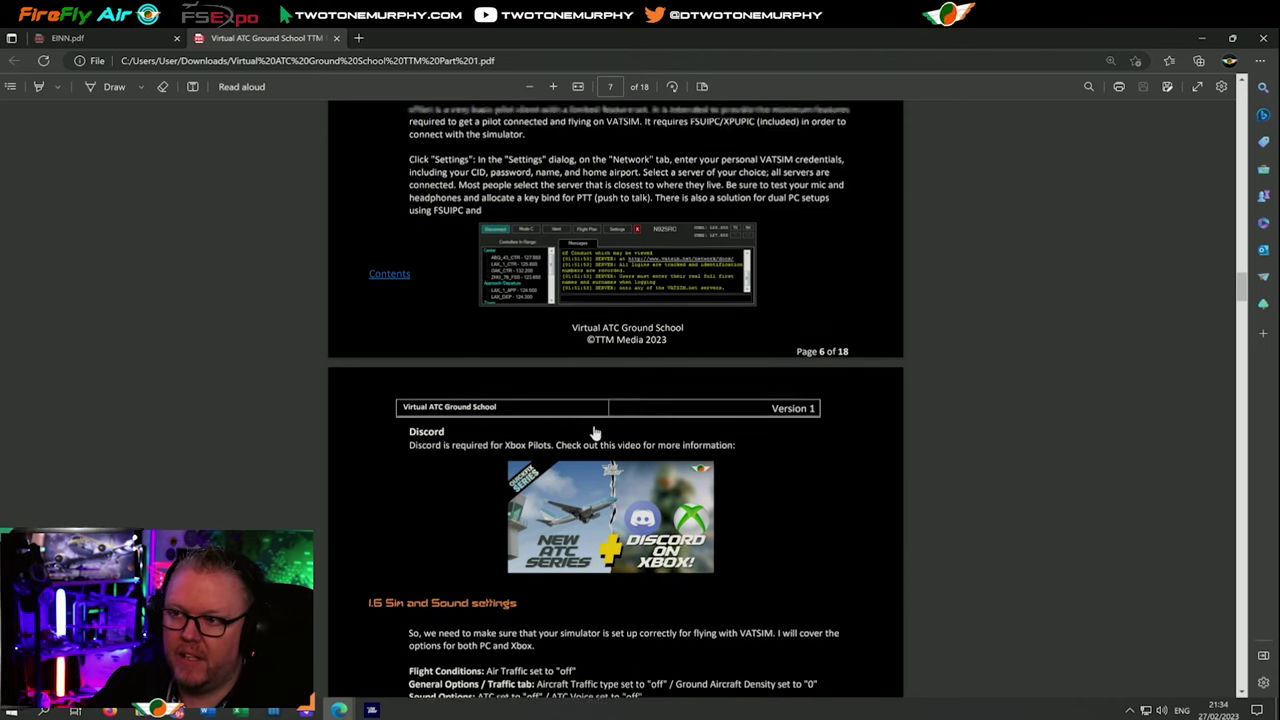
scroll(597, 435, up, 2)
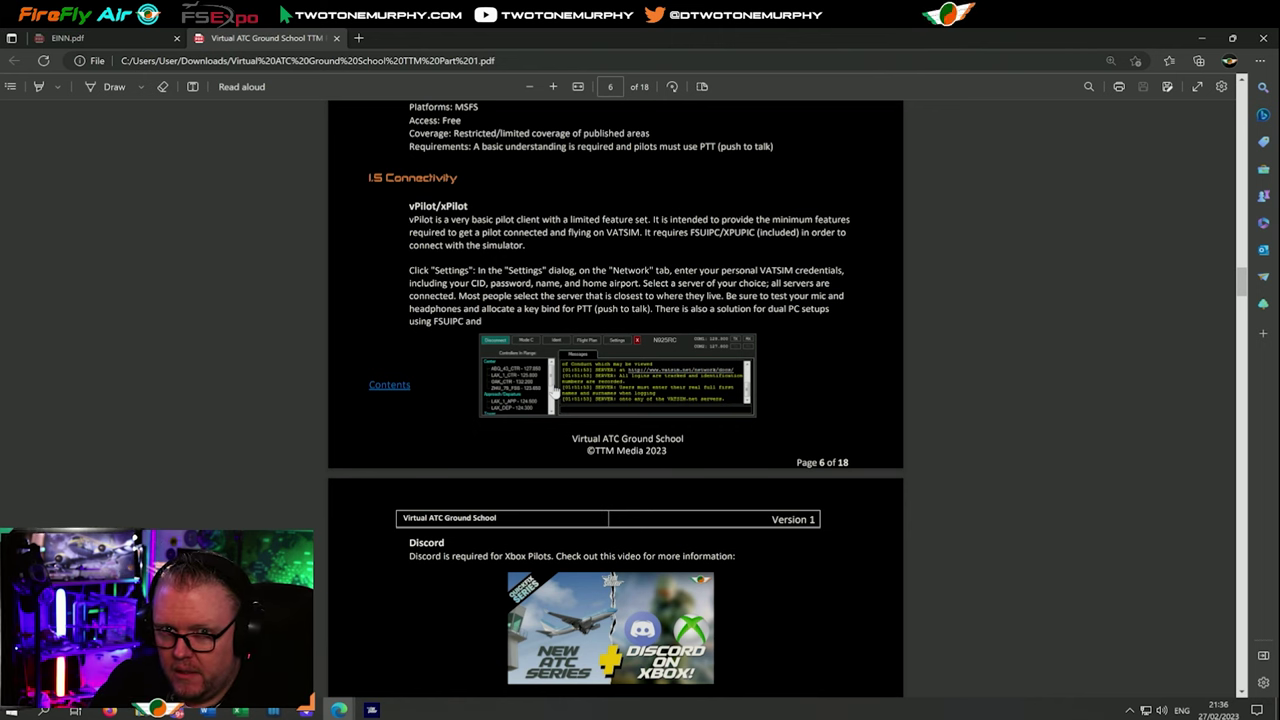
Switch to Firefox and read the Irish Aviation Authority student callsigns notice, covering its examples, purpose and use of the prefix.
mouse_move(109, 710)
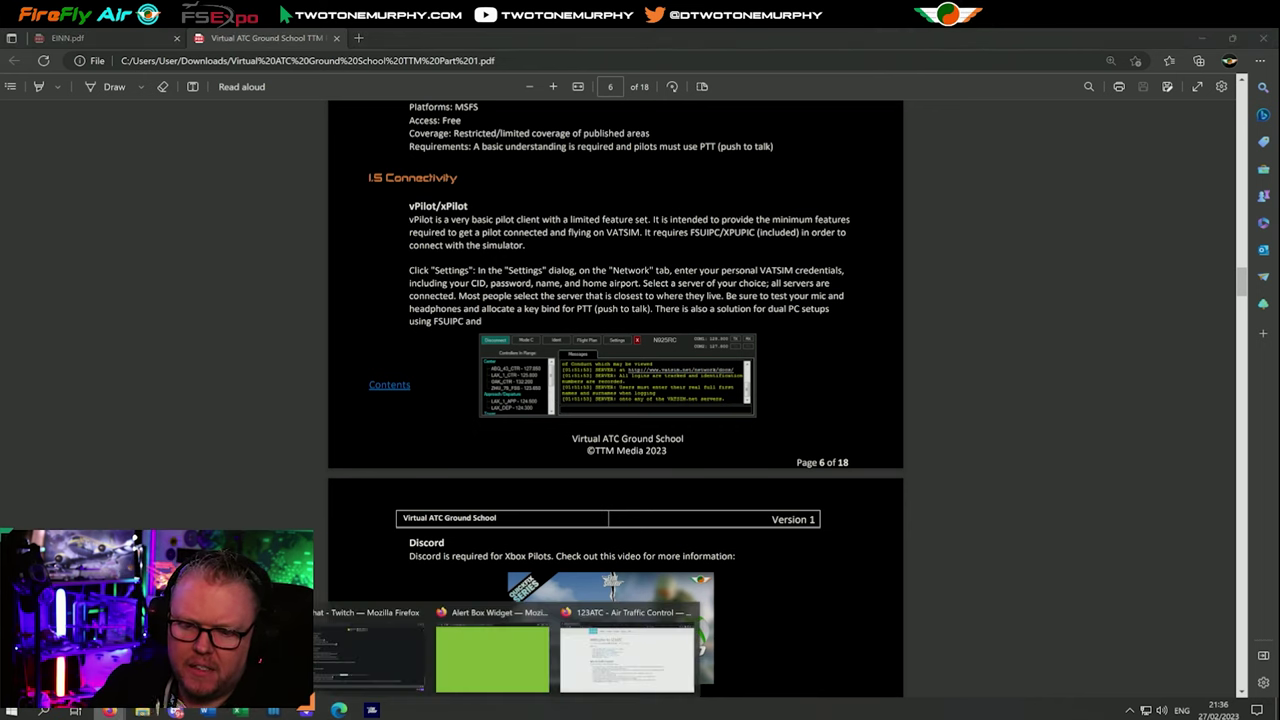
click(371, 650)
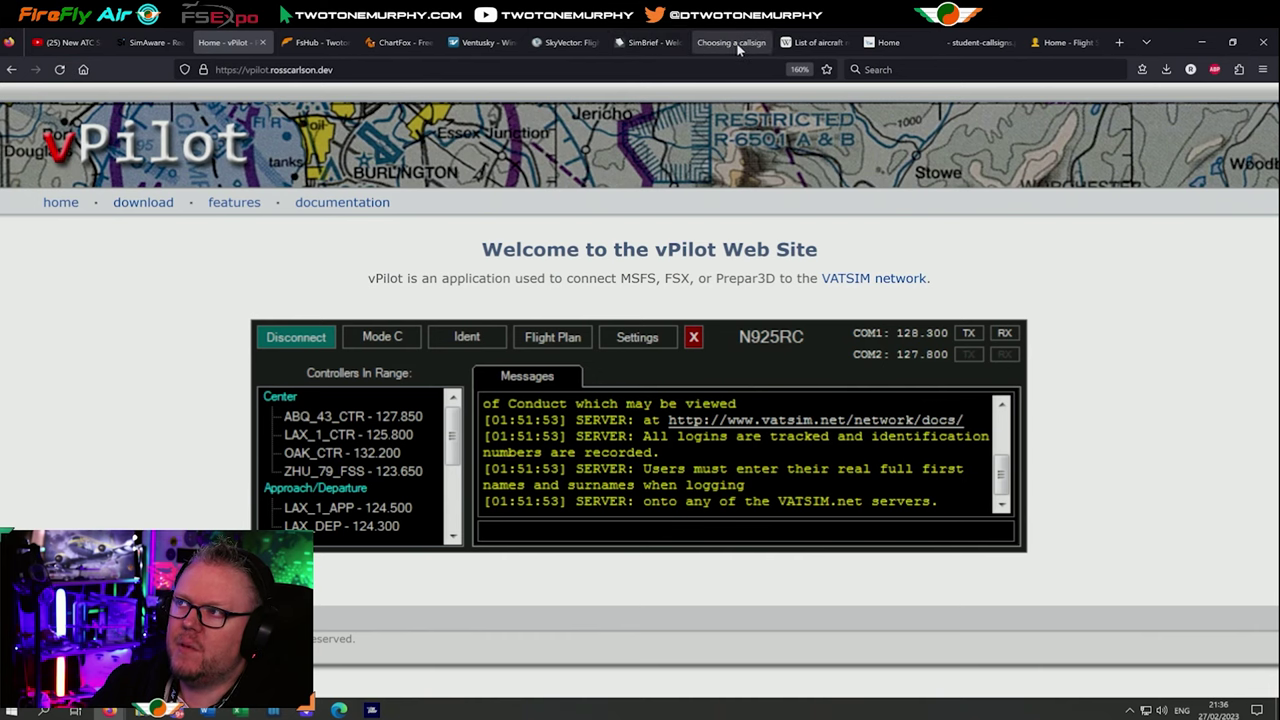
click(980, 42)
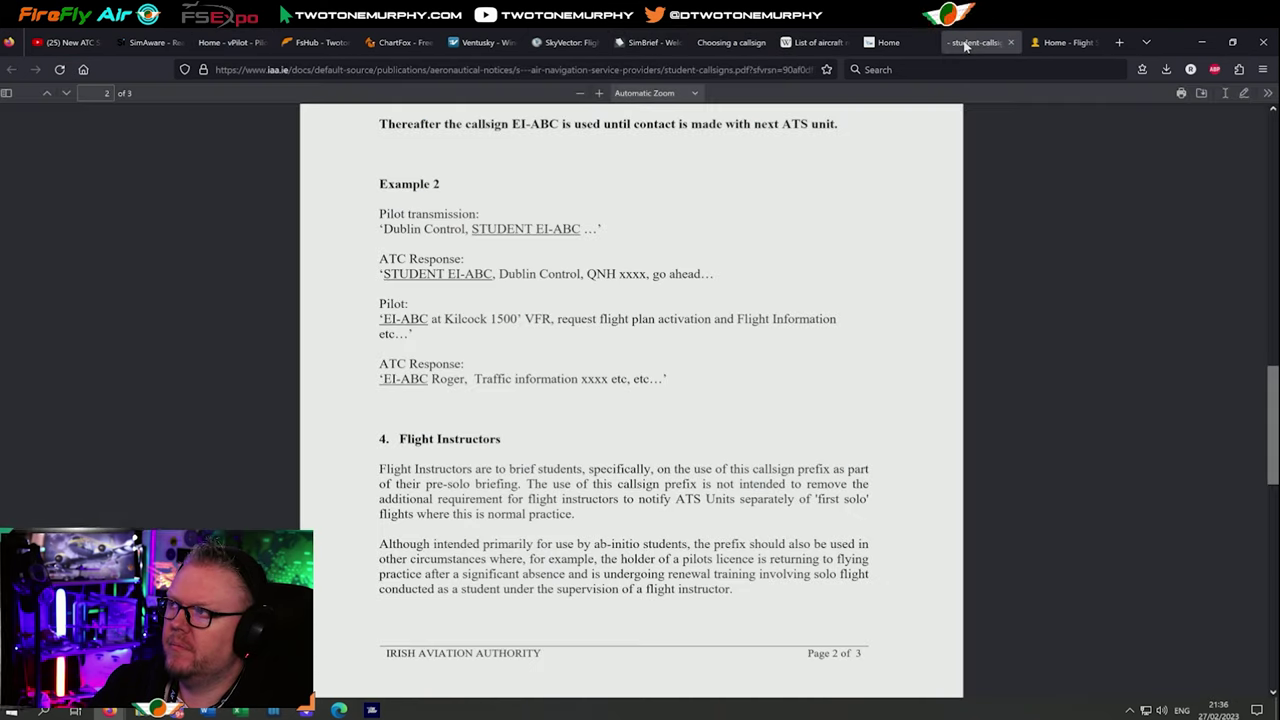
scroll(348, 233, up, 5)
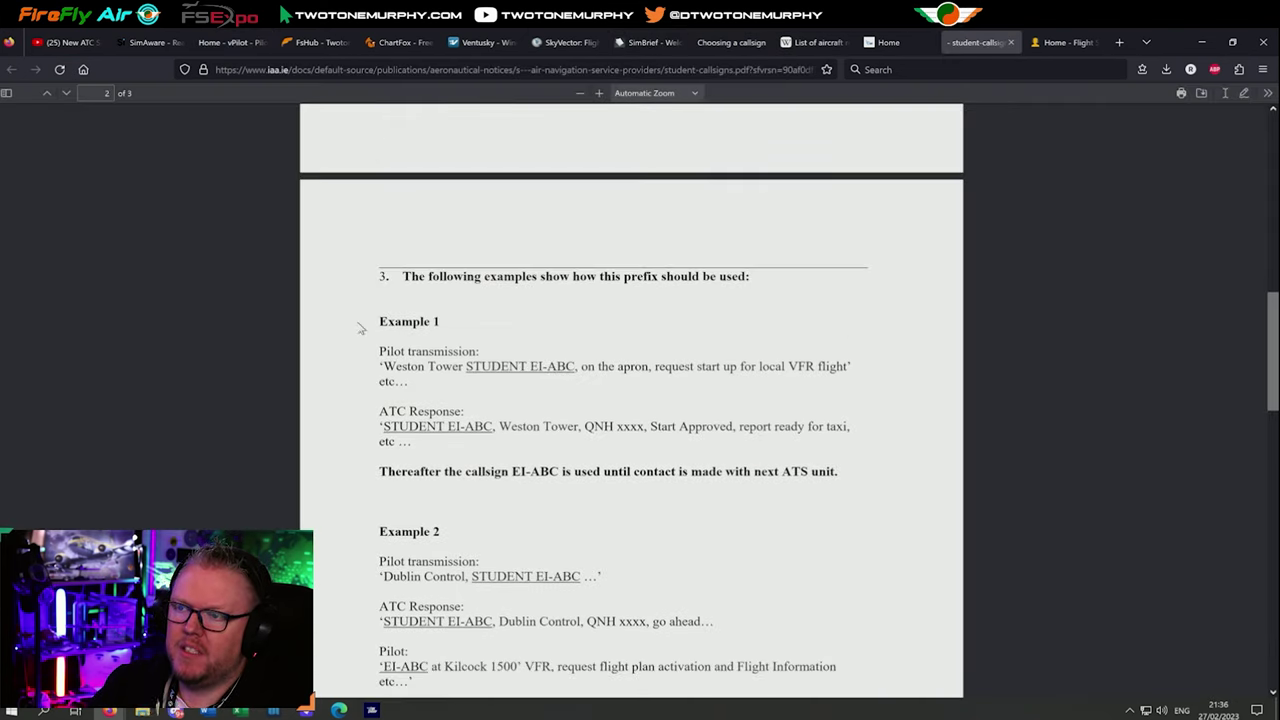
scroll(357, 328, up, 12)
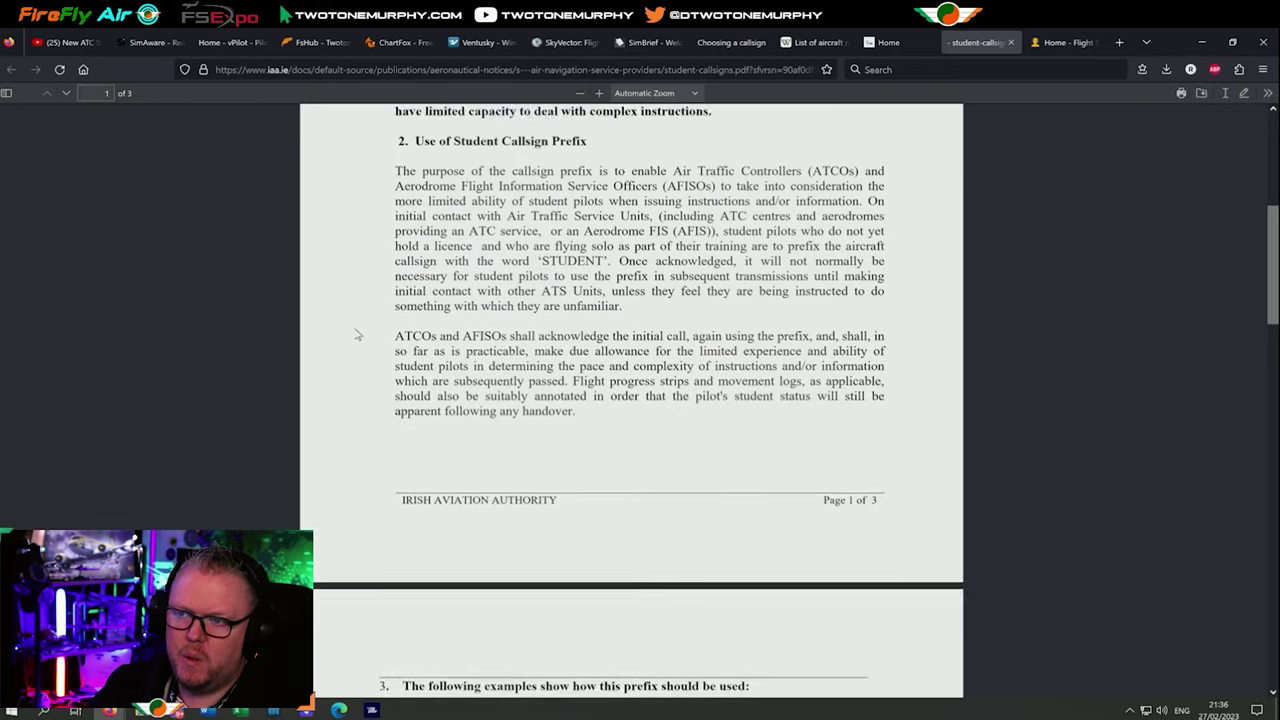
scroll(357, 336, up, 3)
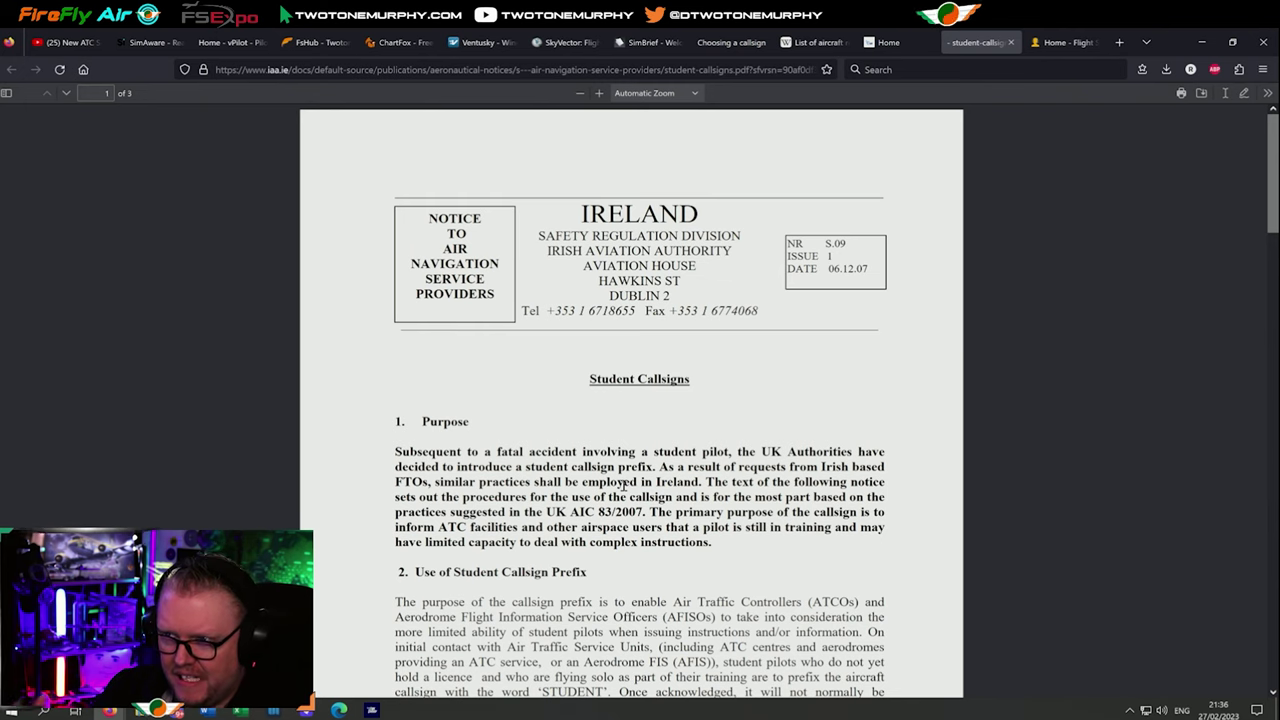
scroll(591, 467, down, 4)
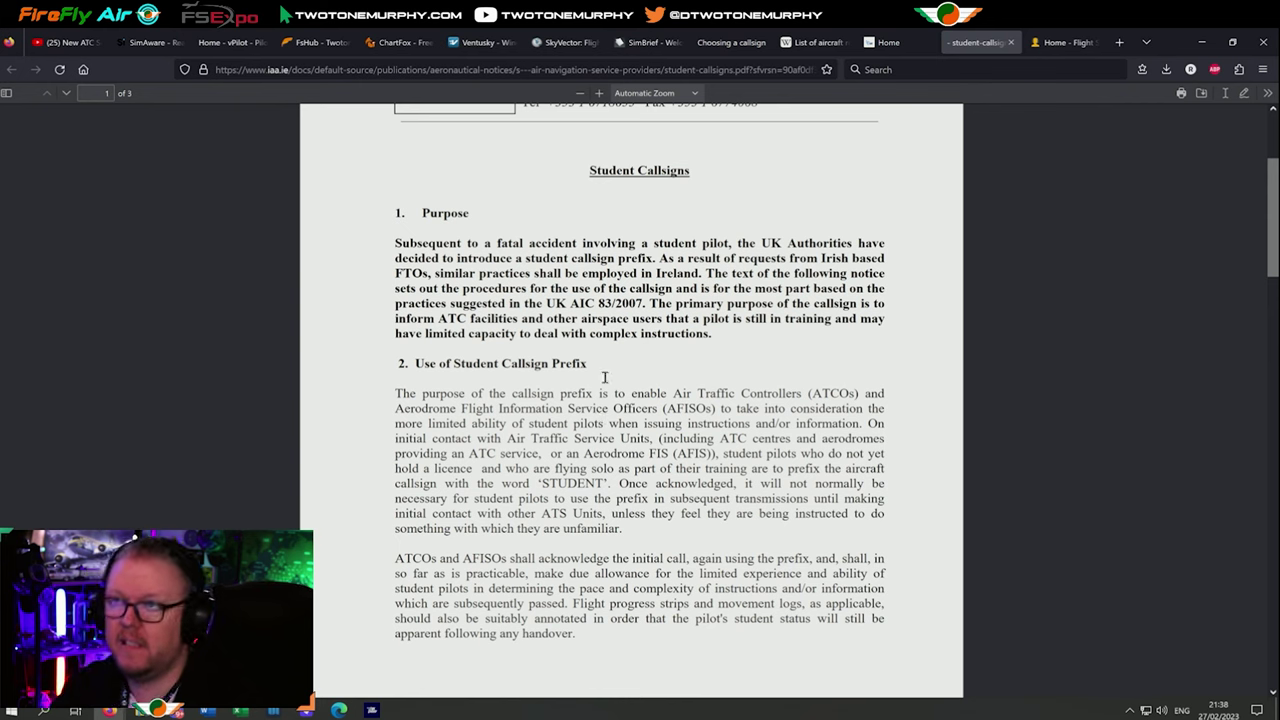
Return to the vPilot web page showing the pilot client picture.
click(227, 45)
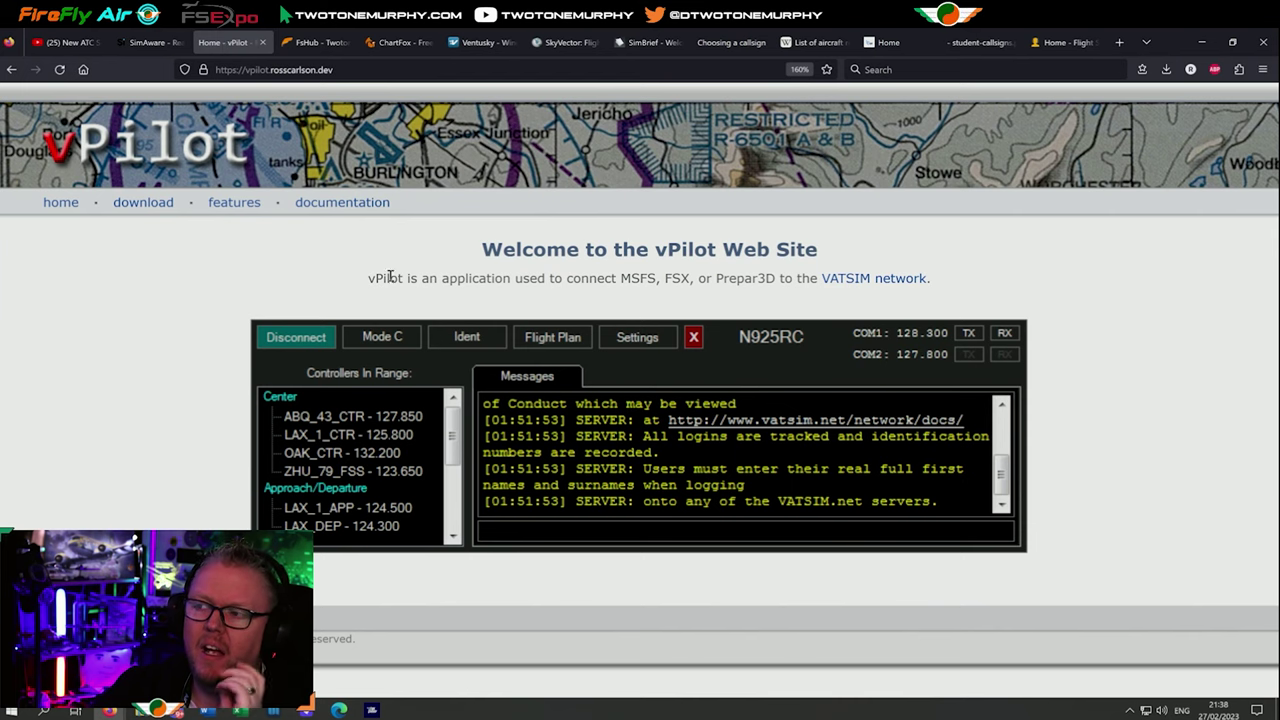
click(175, 40)
click(213, 38)
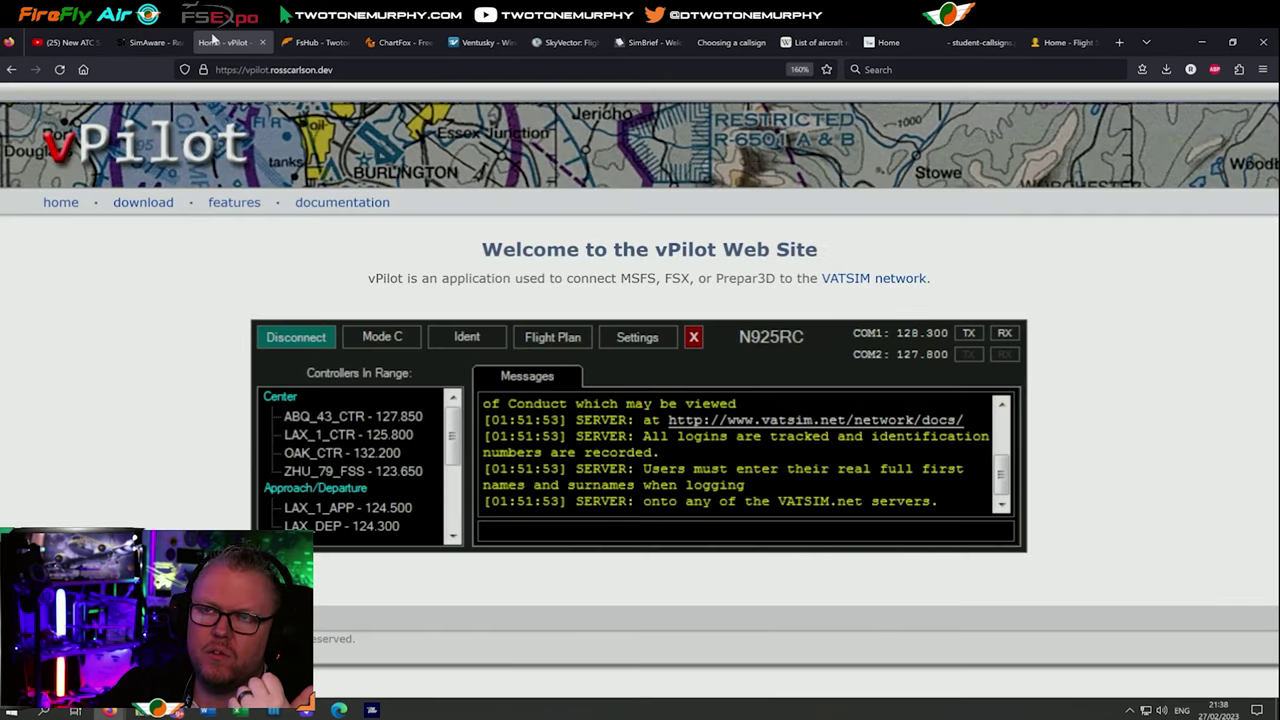
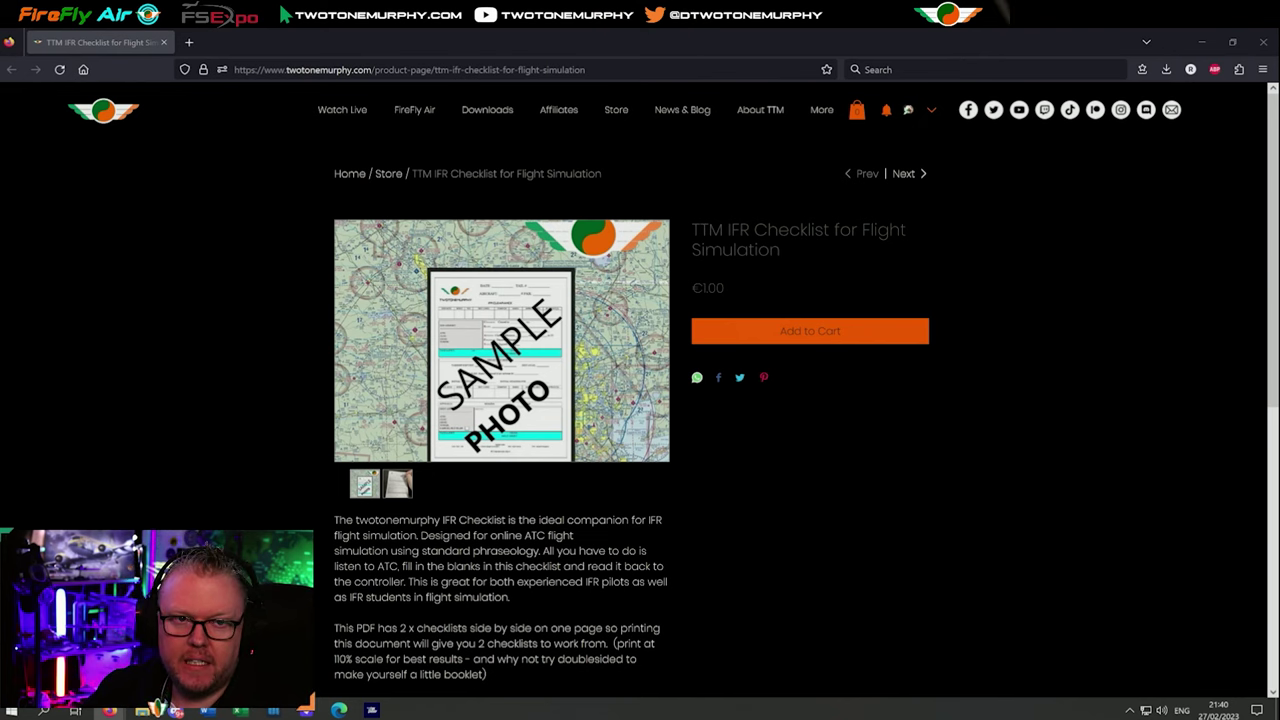
Switch to the IFR Checklist PDF in Edge.
key(alt+Tab)
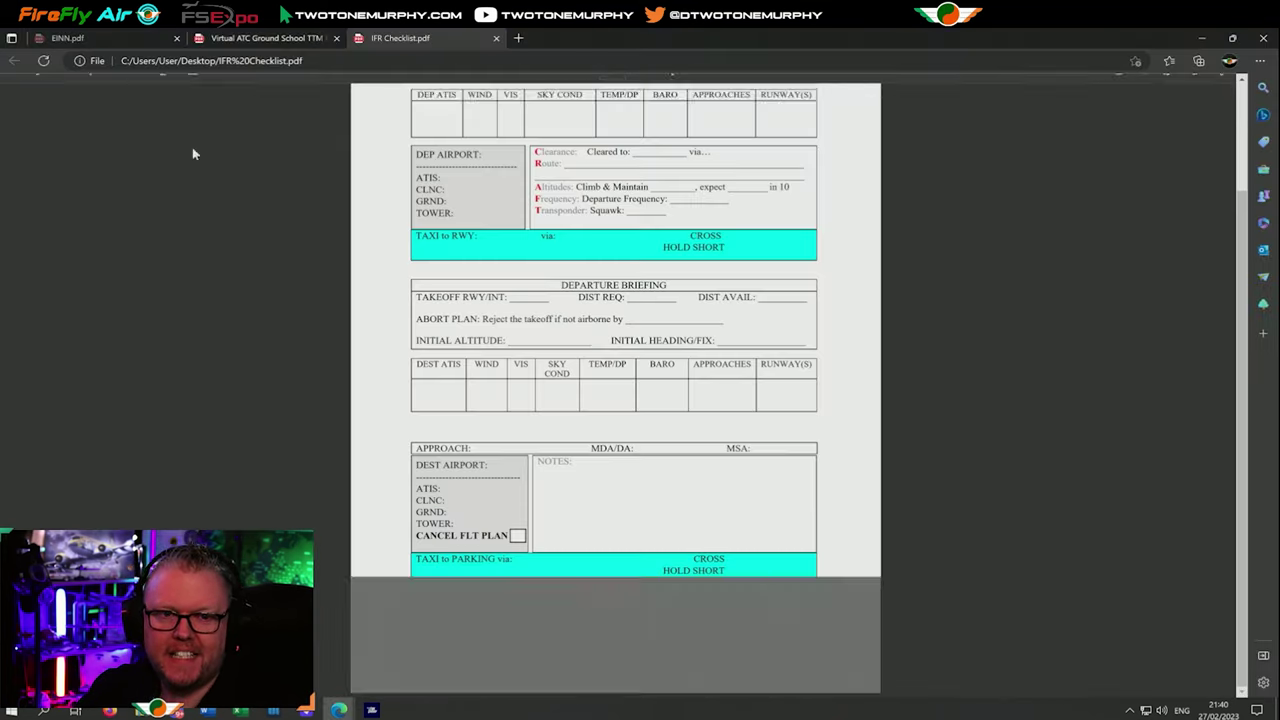
Review the header of the IFR checklist, covering the date, tail number, aircraft and passenger count fields.
scroll(597, 265, up, 3)
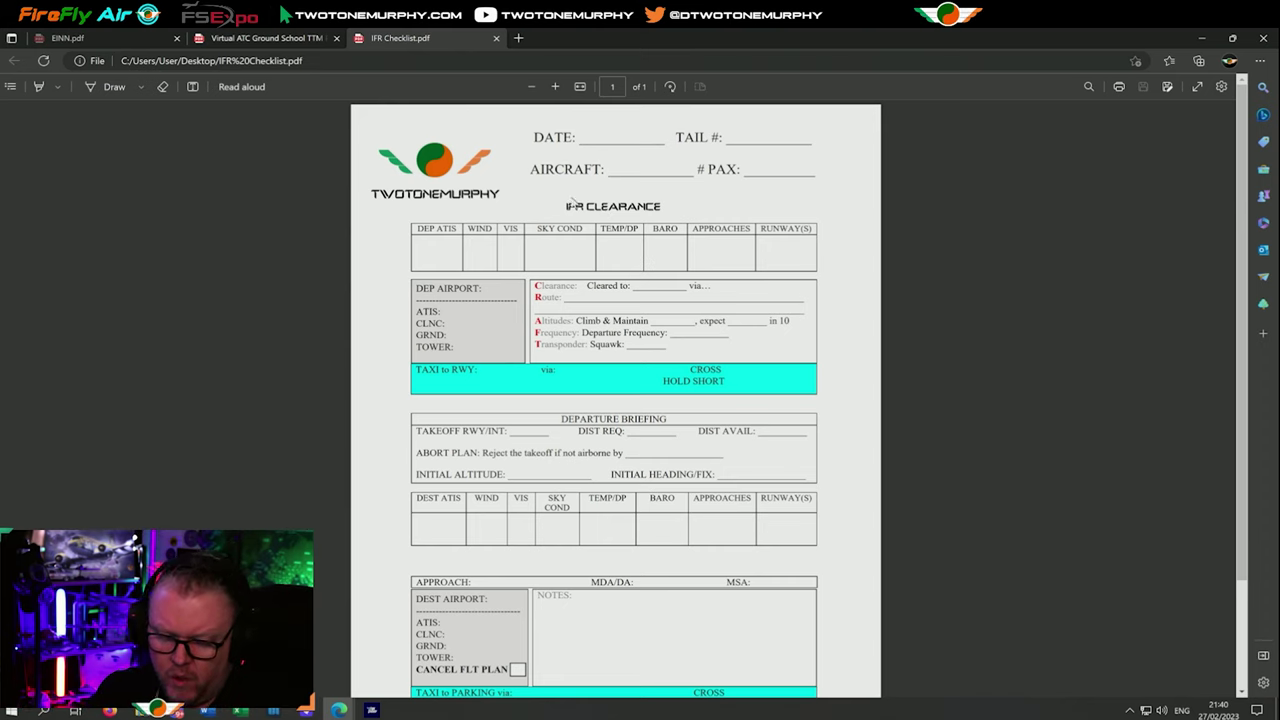
scroll(573, 203, up, 2)
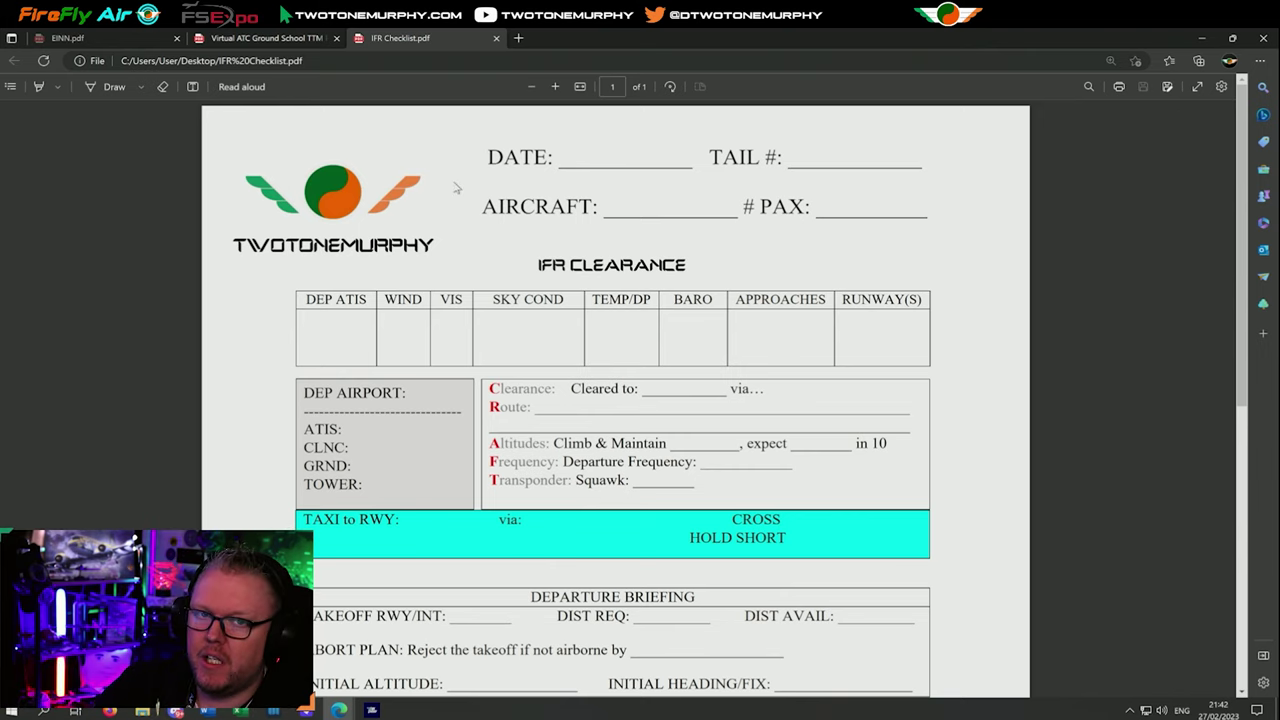
drag(572, 161, 690, 174)
click(647, 172)
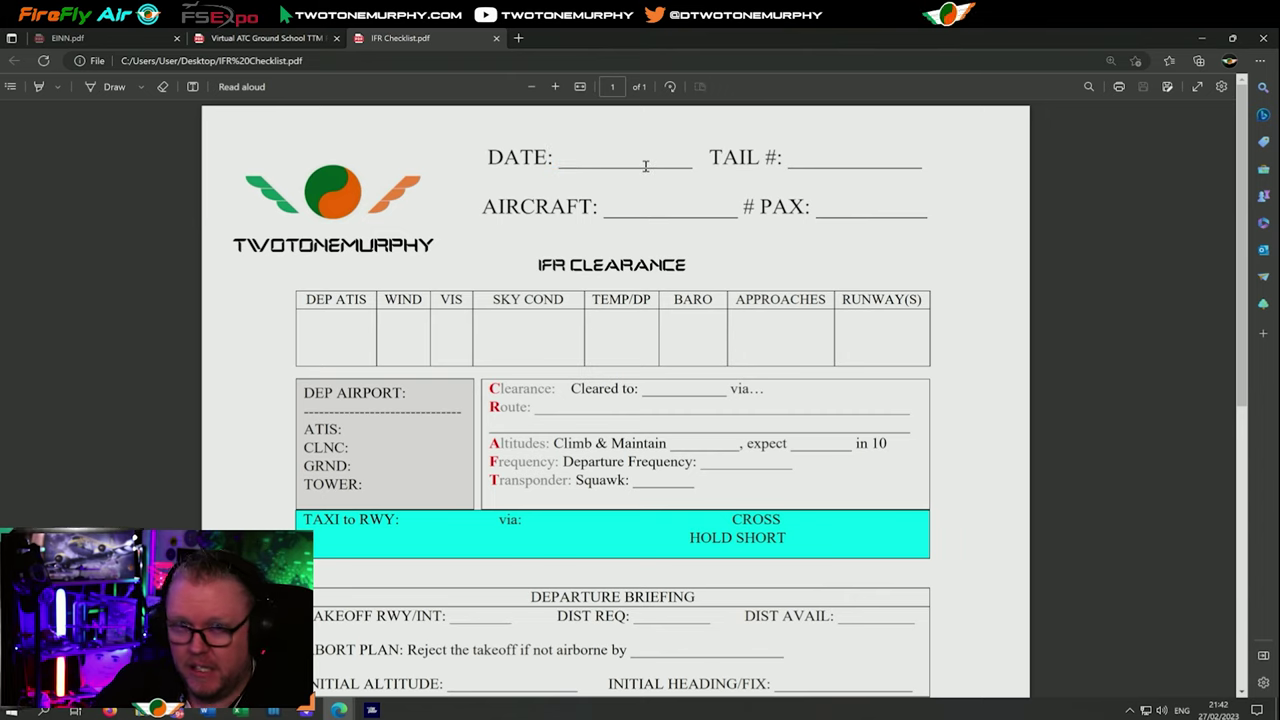
drag(797, 158, 915, 168)
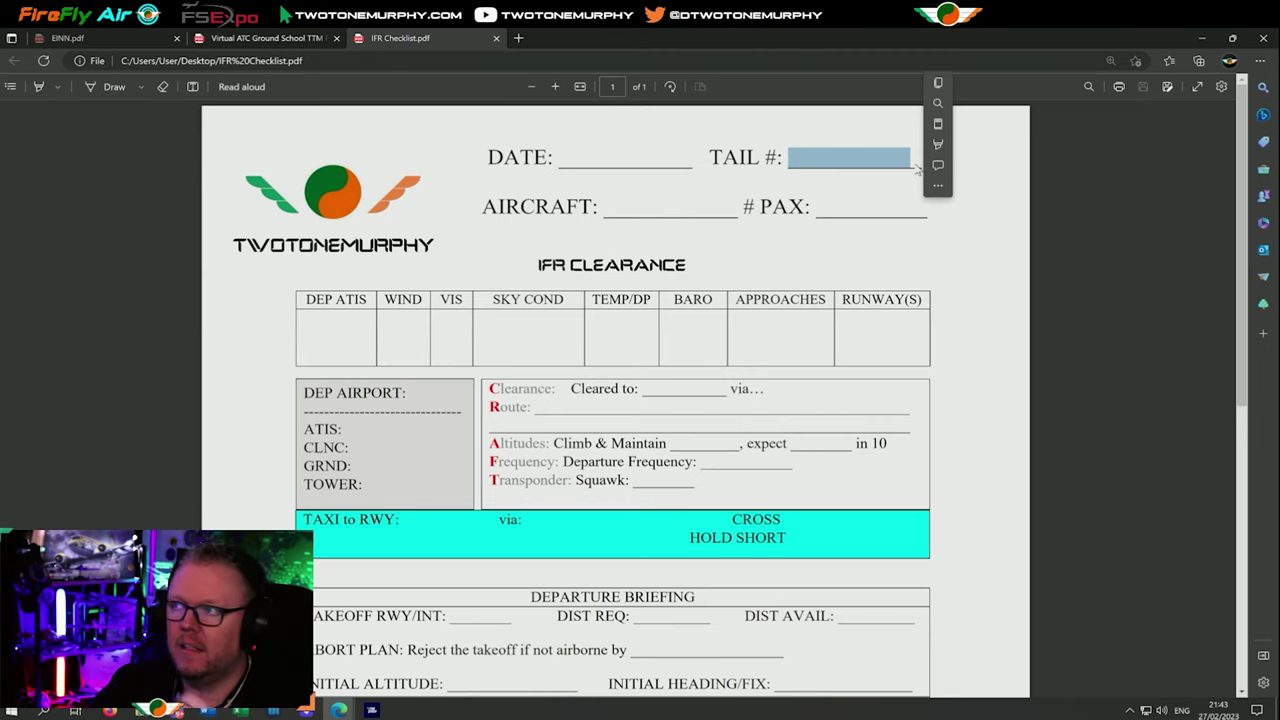
drag(604, 210, 706, 210)
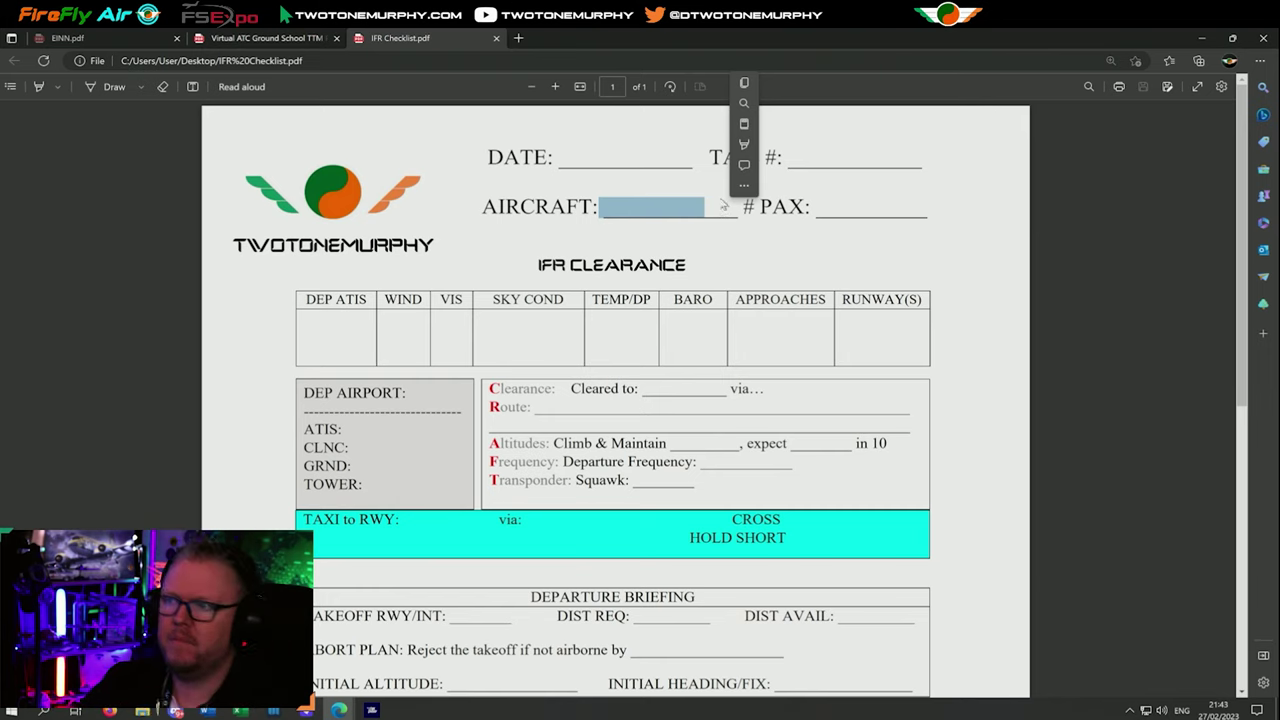
click(723, 205)
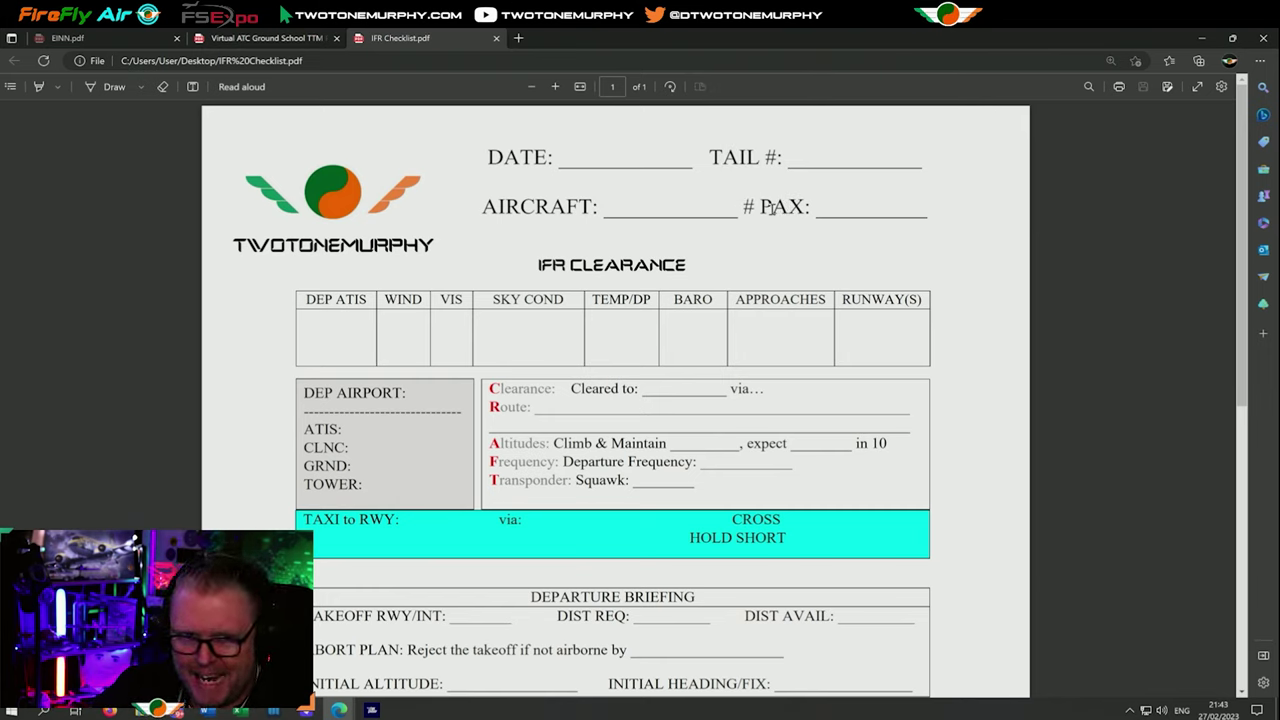
click(822, 207)
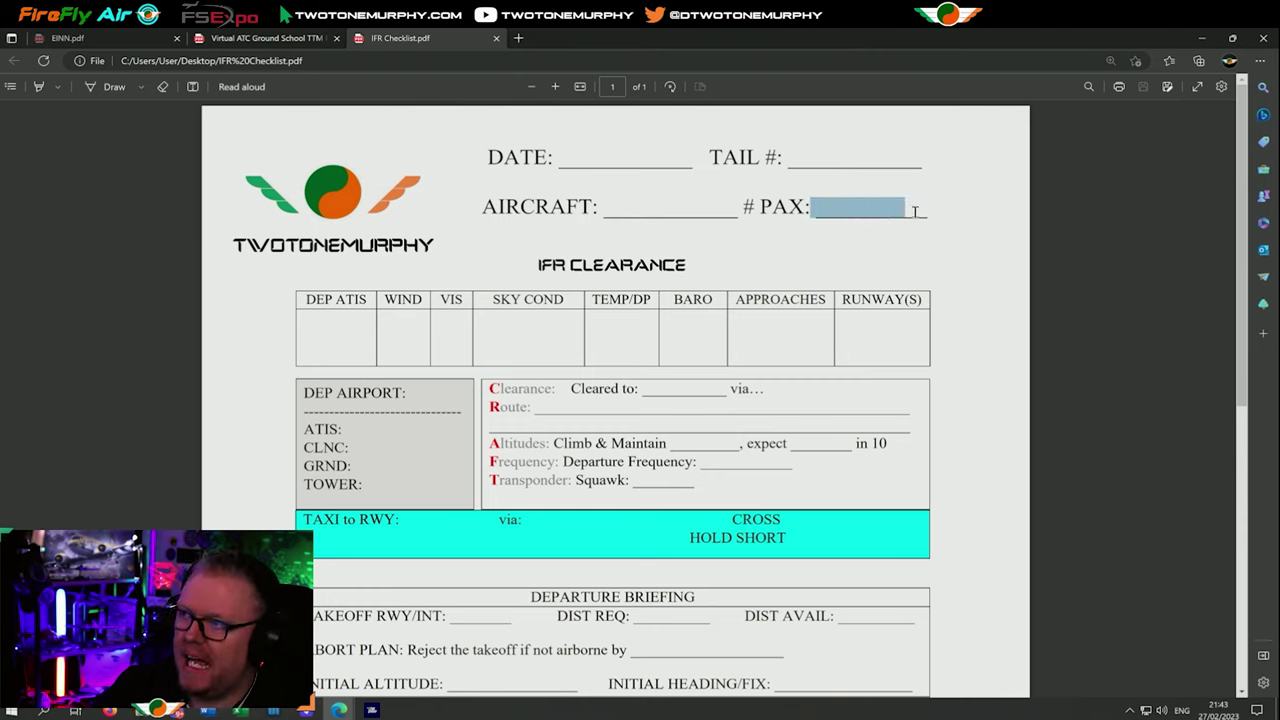
drag(815, 210, 932, 222)
click(818, 215)
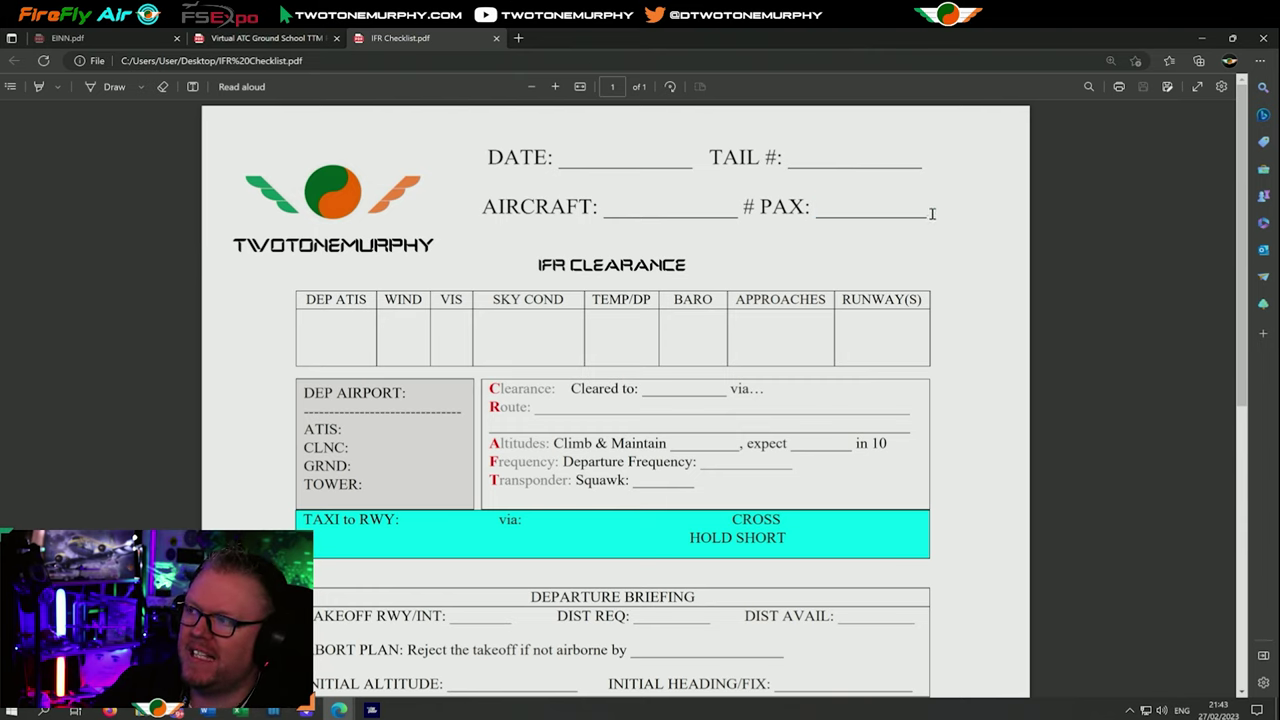
click(812, 213)
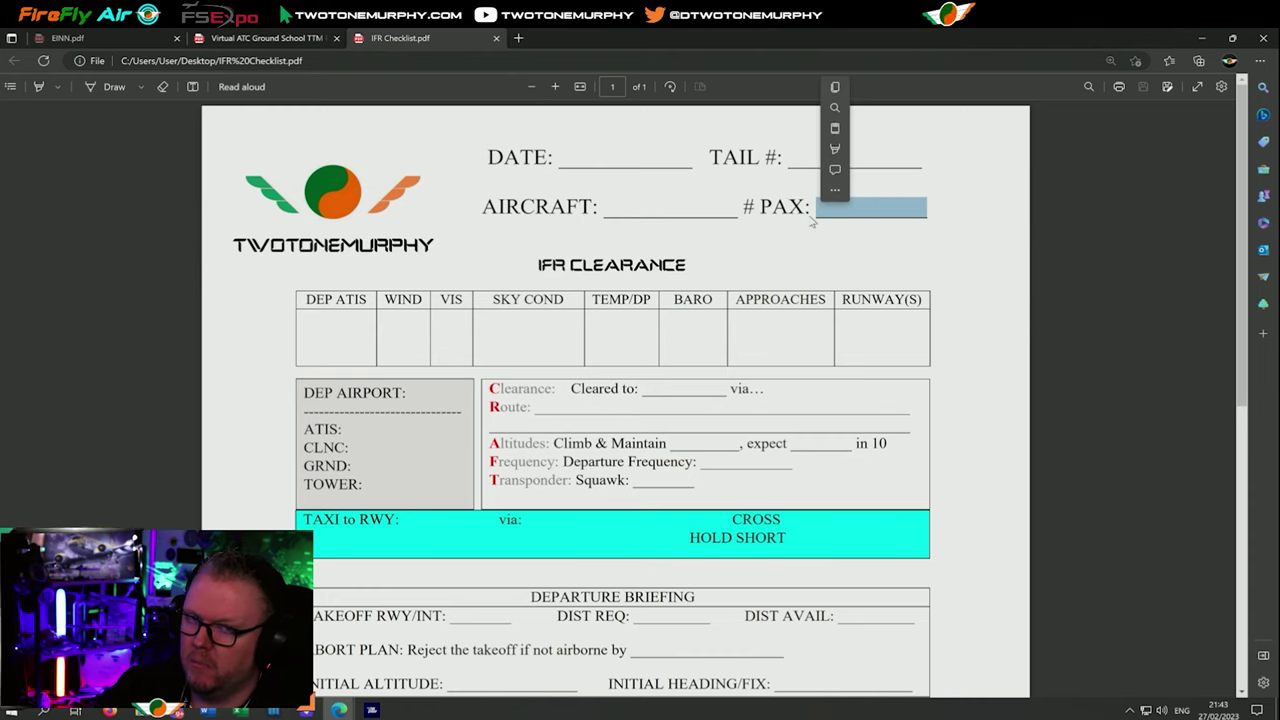
click(800, 246)
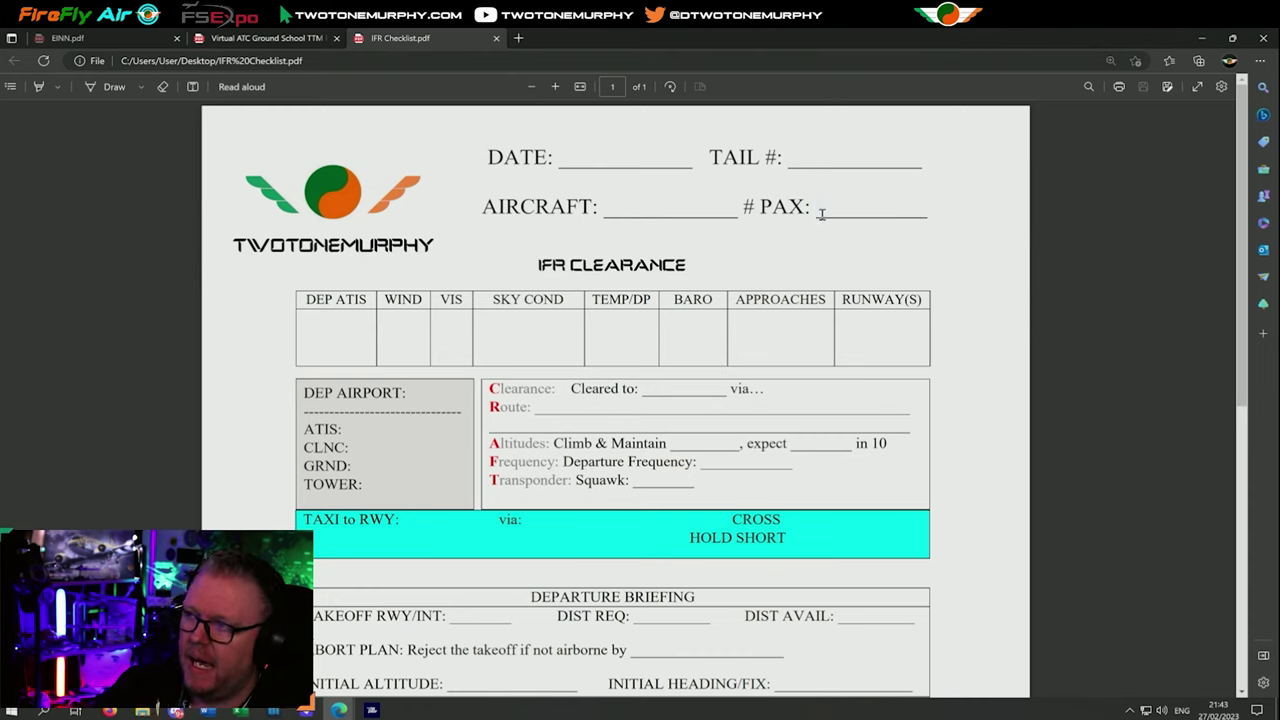
drag(802, 246, 913, 245)
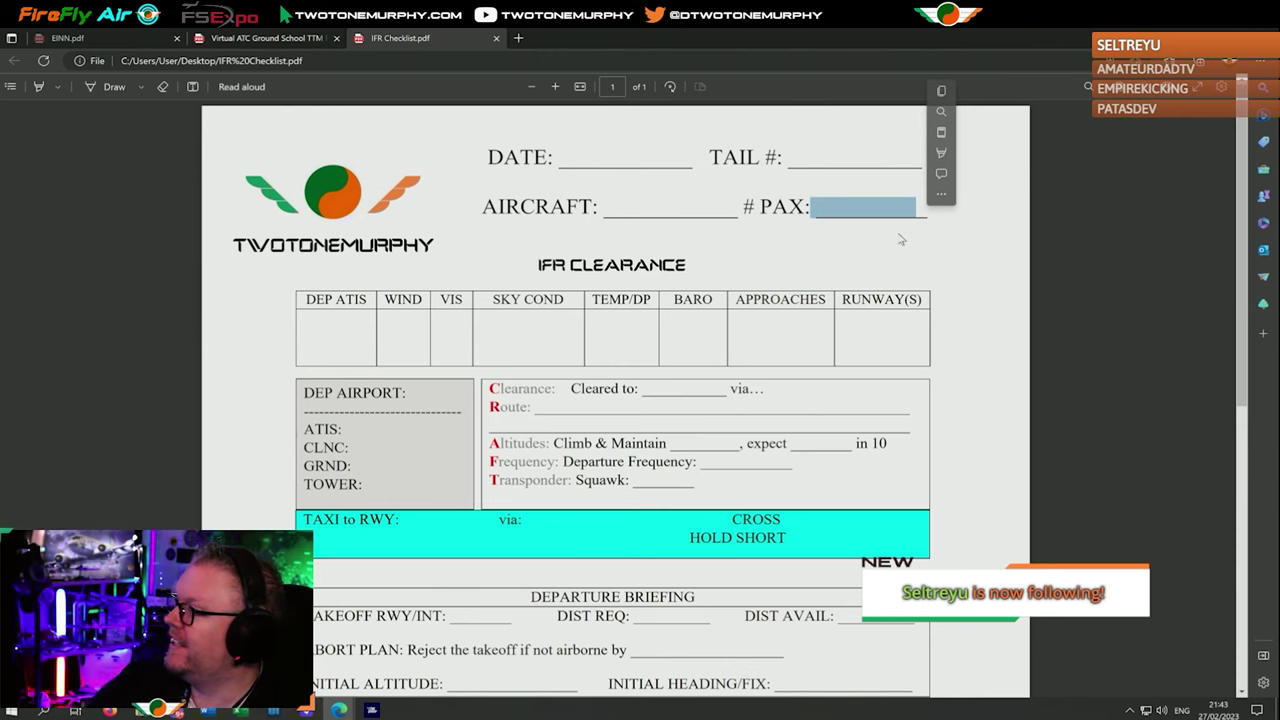
click(771, 240)
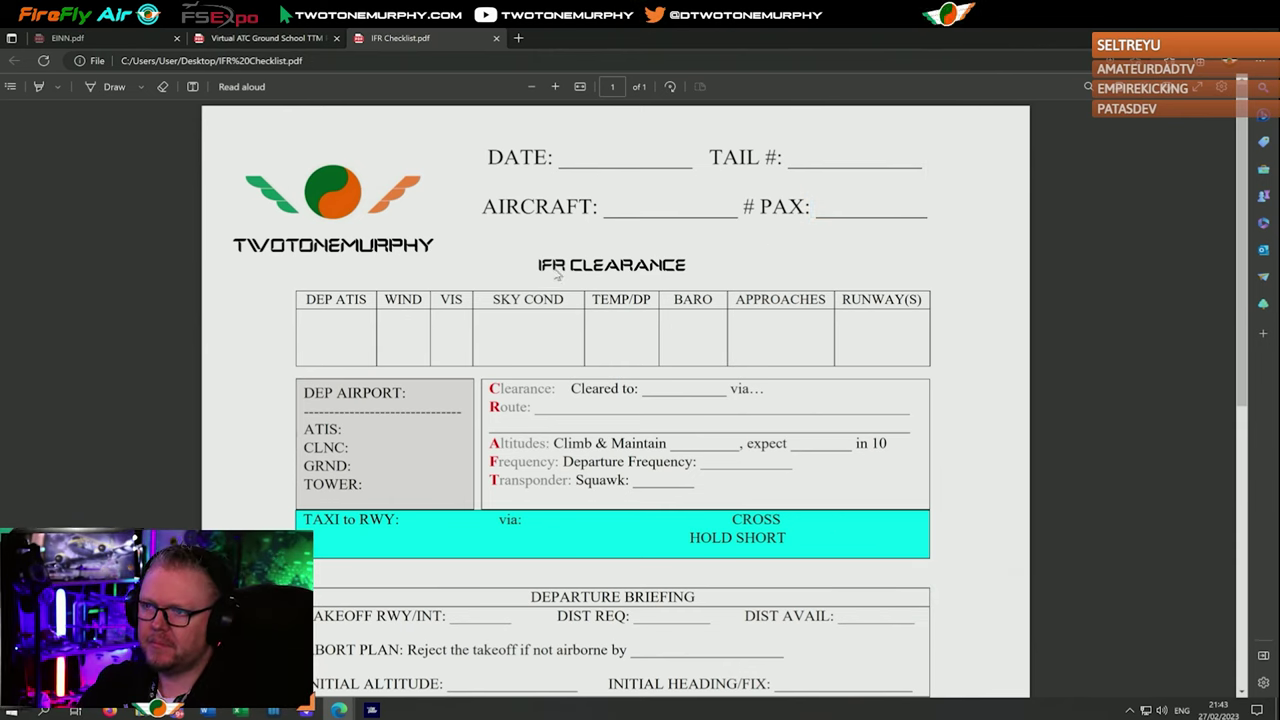
Review the departure weather table and the departure airport's ATIS, clearance, ground and tower entries.
scroll(556, 276, down, 1)
scroll(483, 250, up, 1)
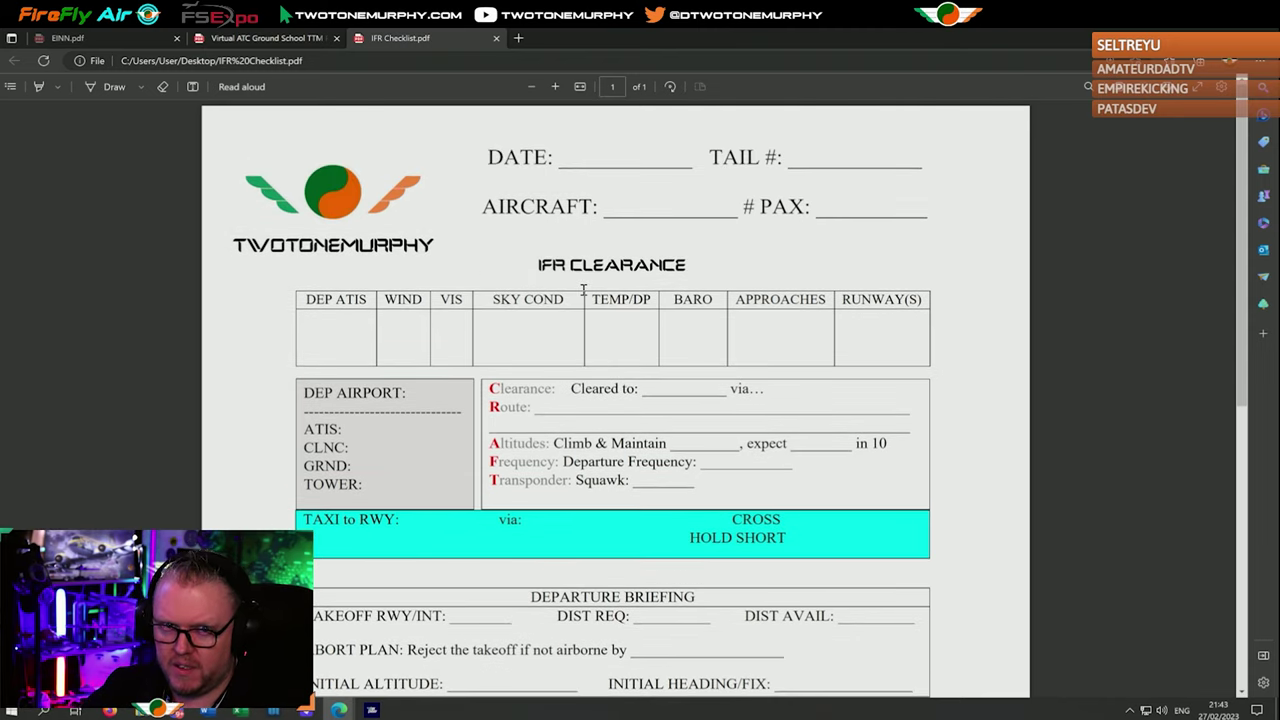
scroll(575, 282, down, 1)
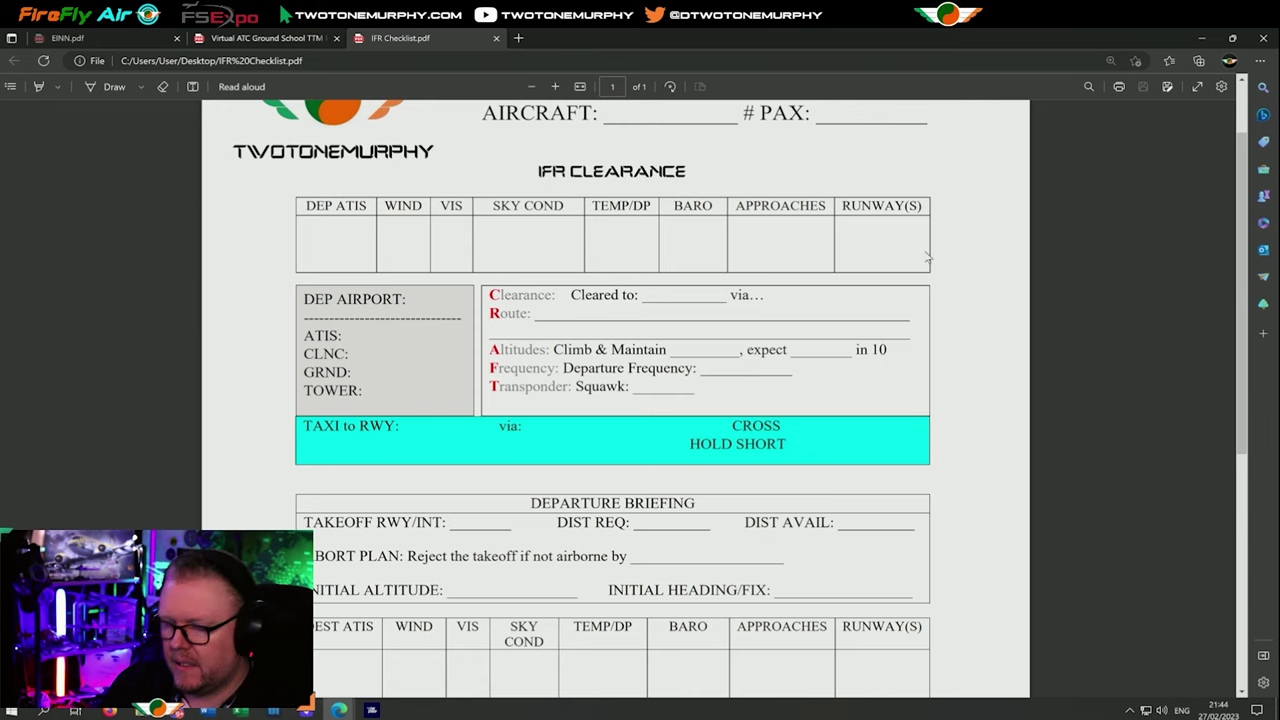
drag(306, 317, 462, 316)
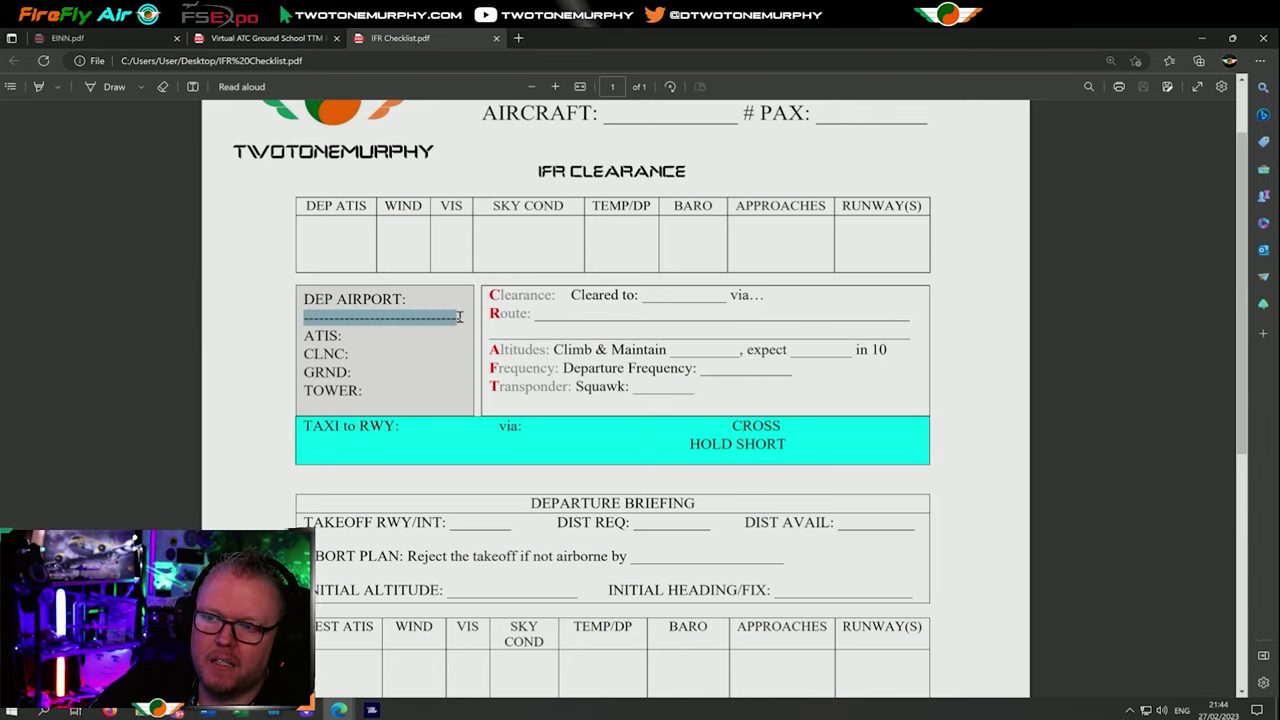
click(367, 337)
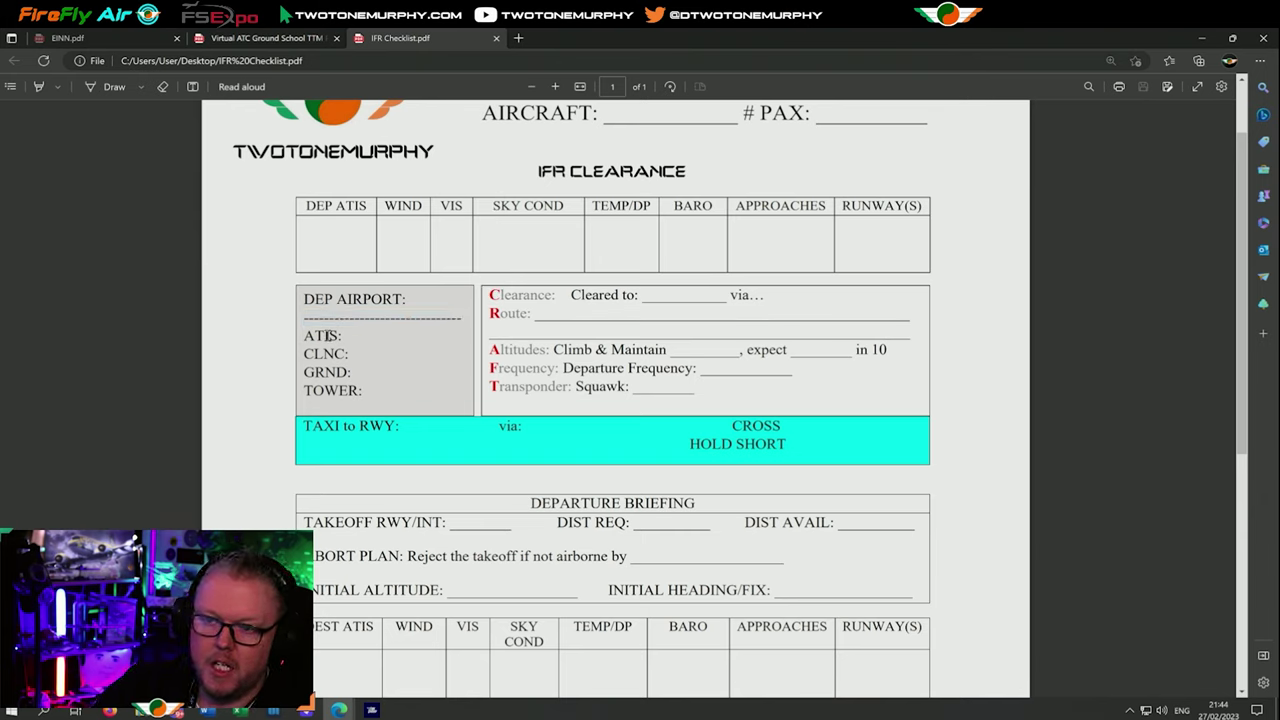
drag(346, 337, 340, 355)
click(345, 356)
double_click(325, 354)
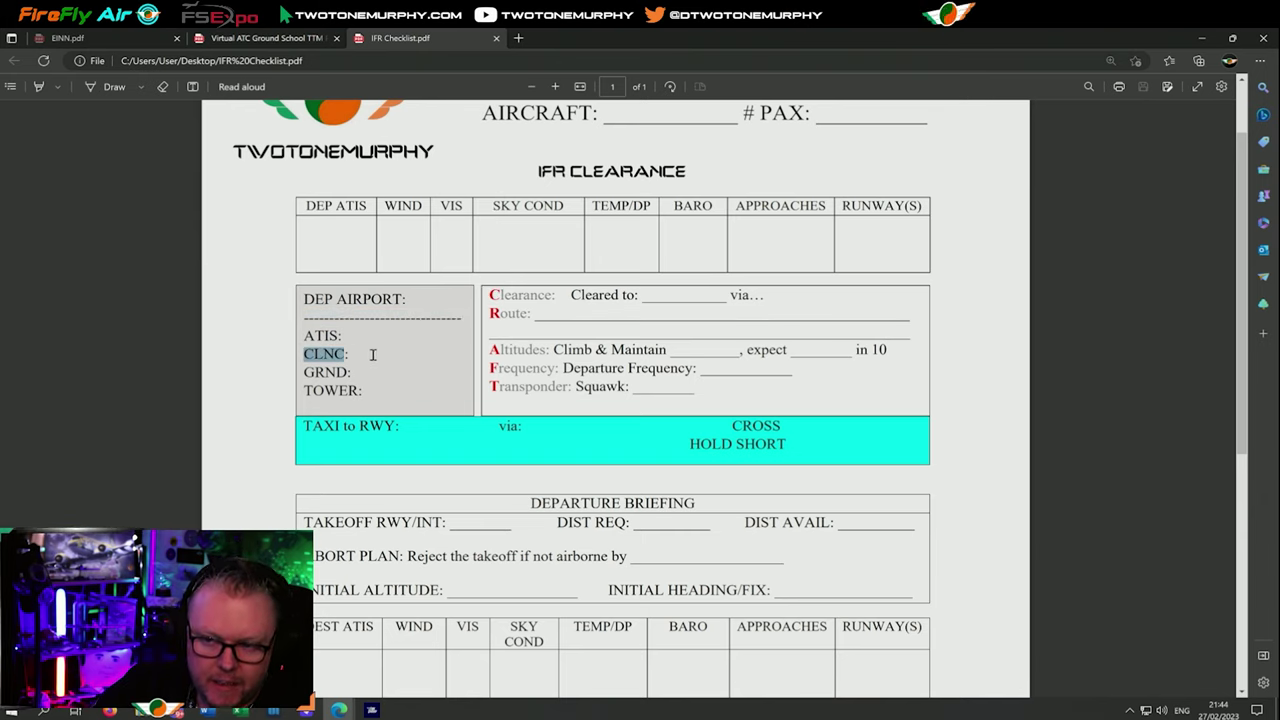
click(308, 370)
drag(306, 370, 358, 392)
click(316, 392)
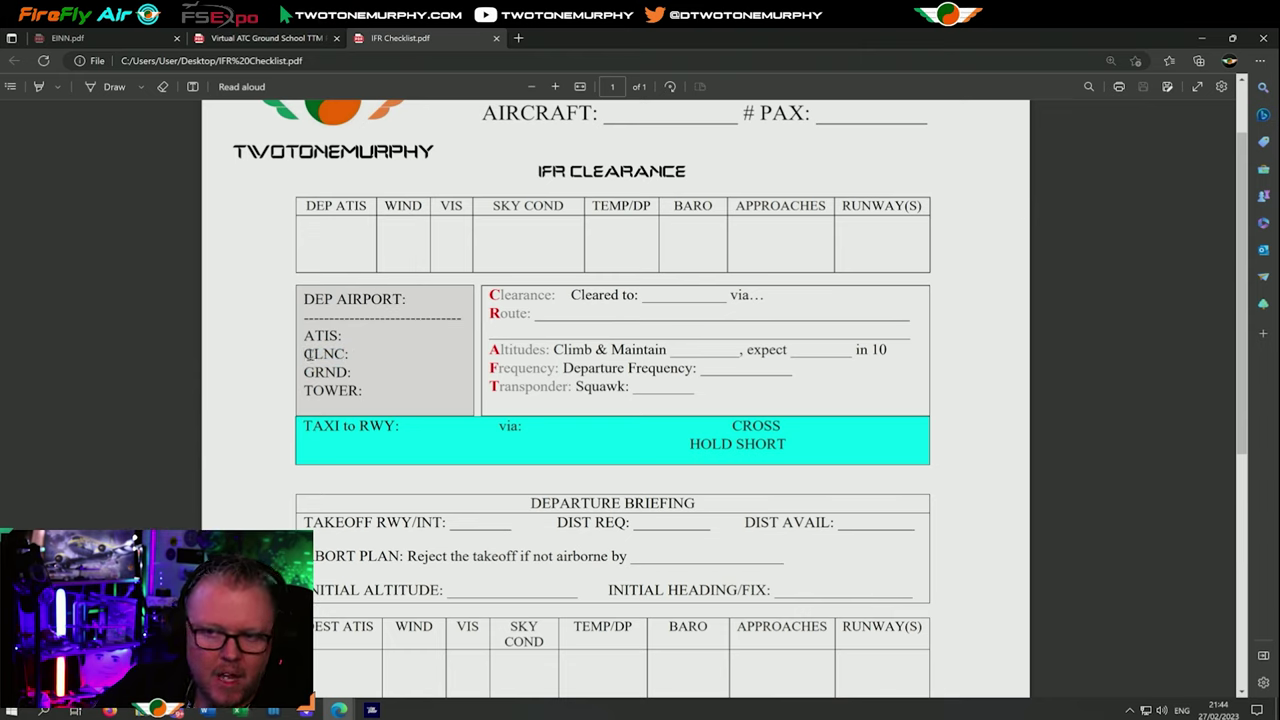
click(304, 374)
drag(304, 372, 362, 392)
click(304, 391)
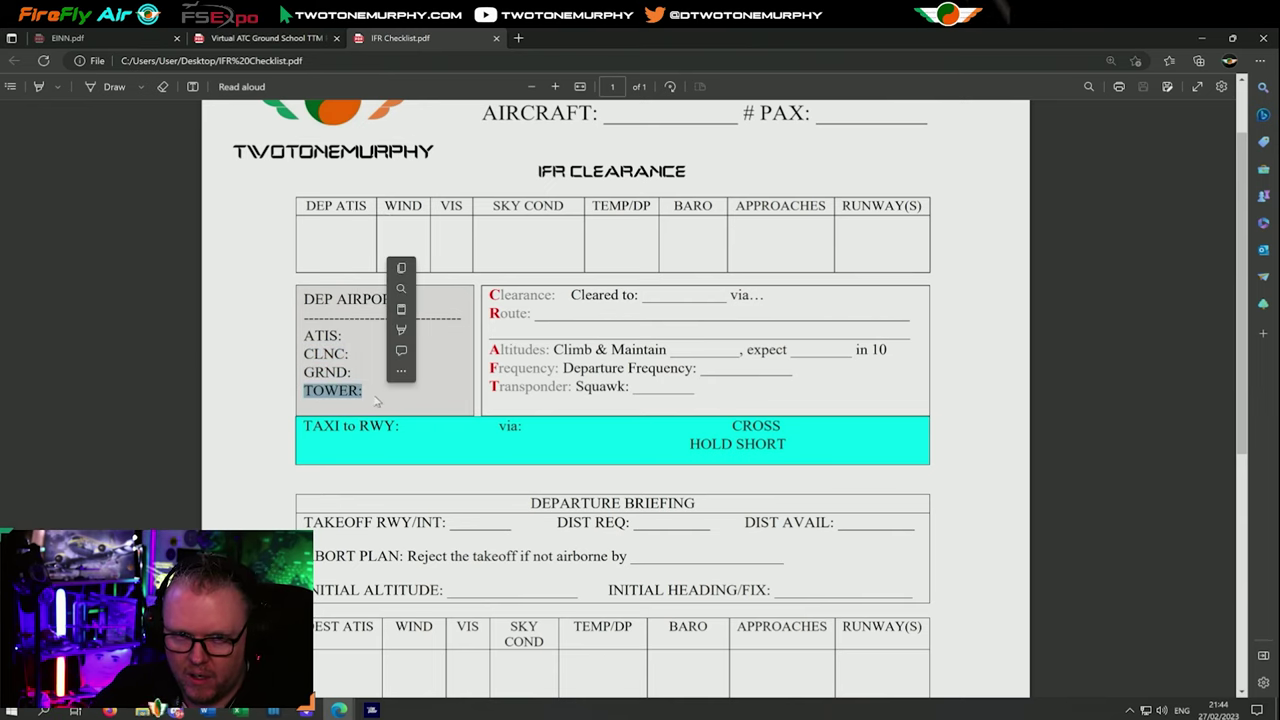
mouse_move(402, 381)
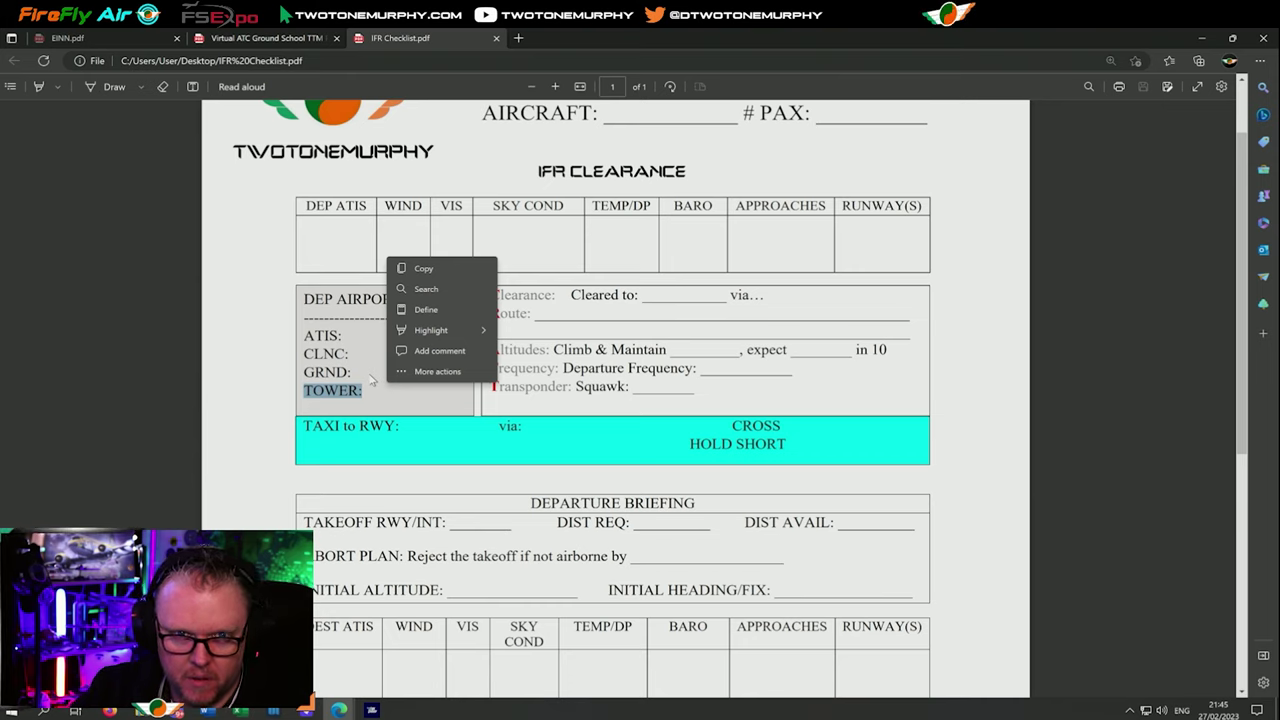
click(482, 353)
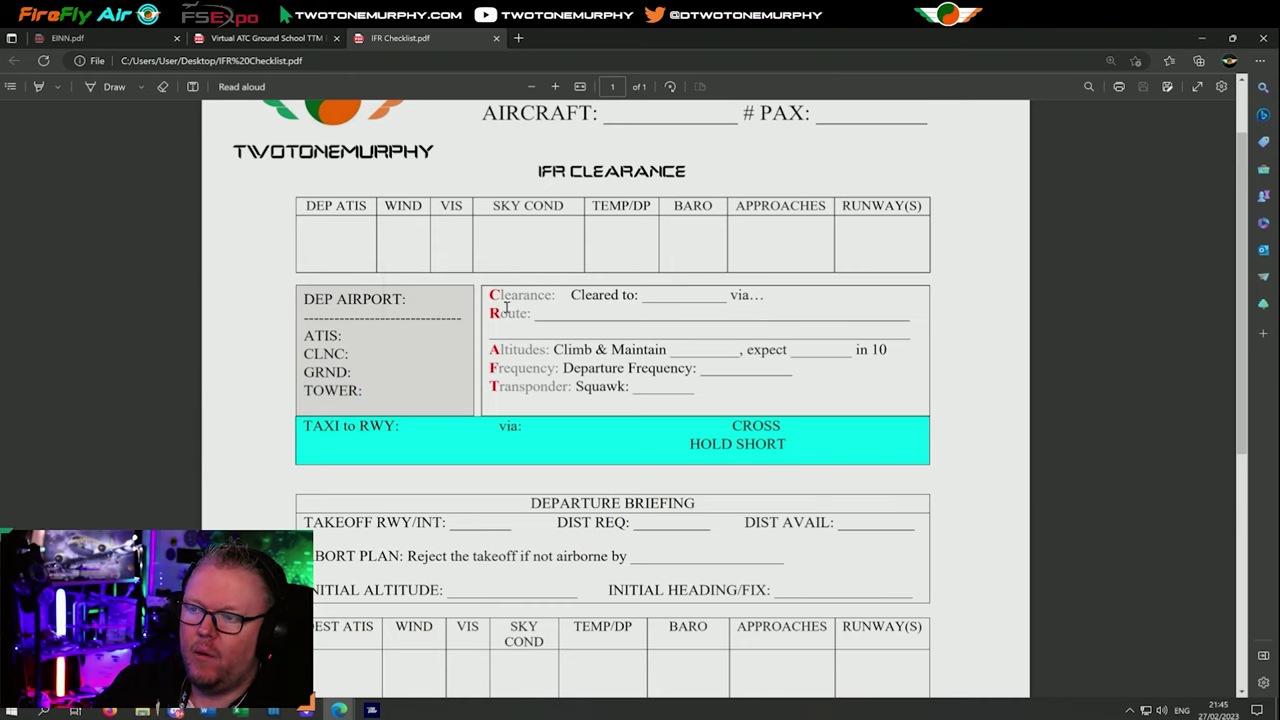
Examine the CRAFT block, covering the clearance, route, altitudes, frequency and transponder lines.
drag(507, 308, 503, 387)
click(496, 390)
click(490, 296)
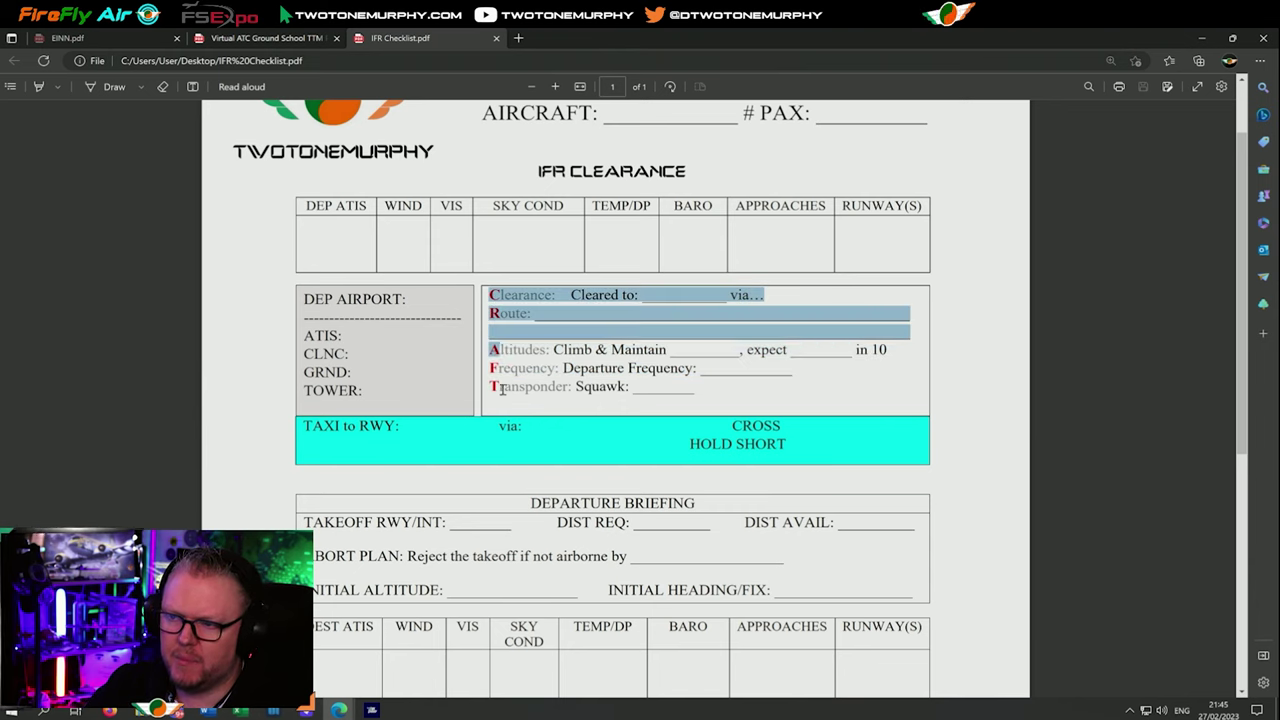
right_click(503, 387)
click(505, 313)
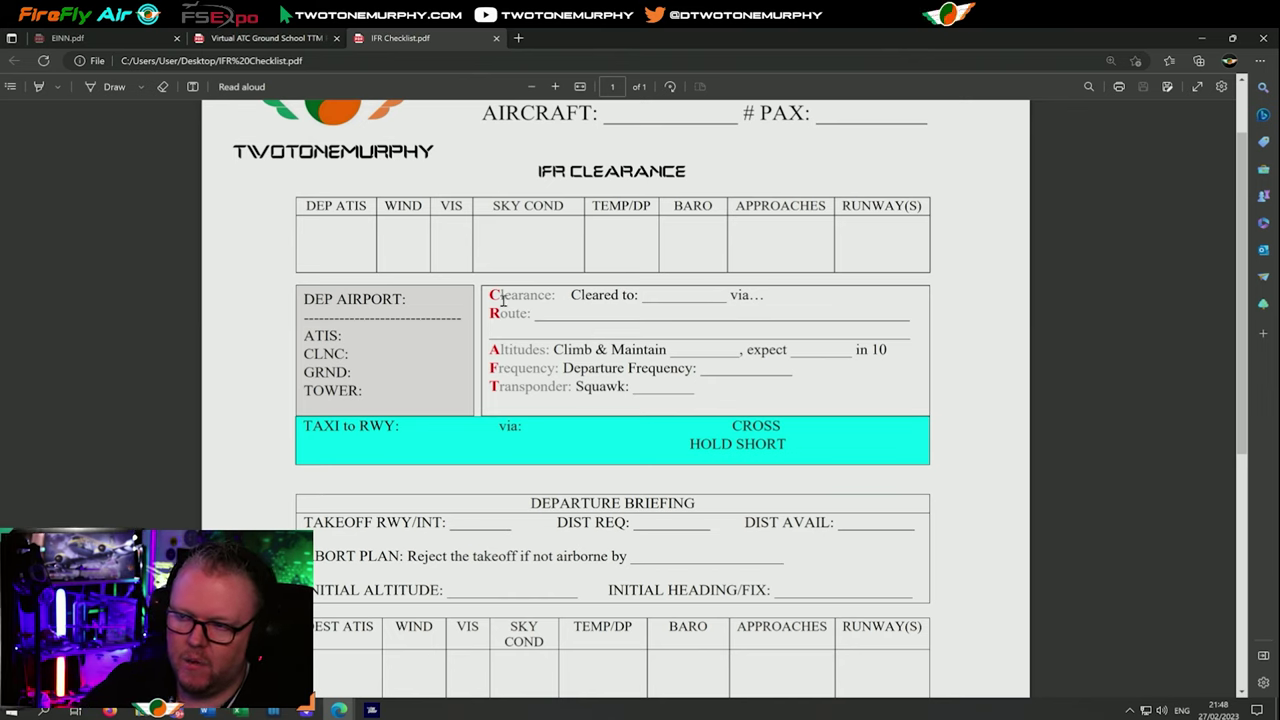
drag(488, 294, 743, 403)
click(730, 400)
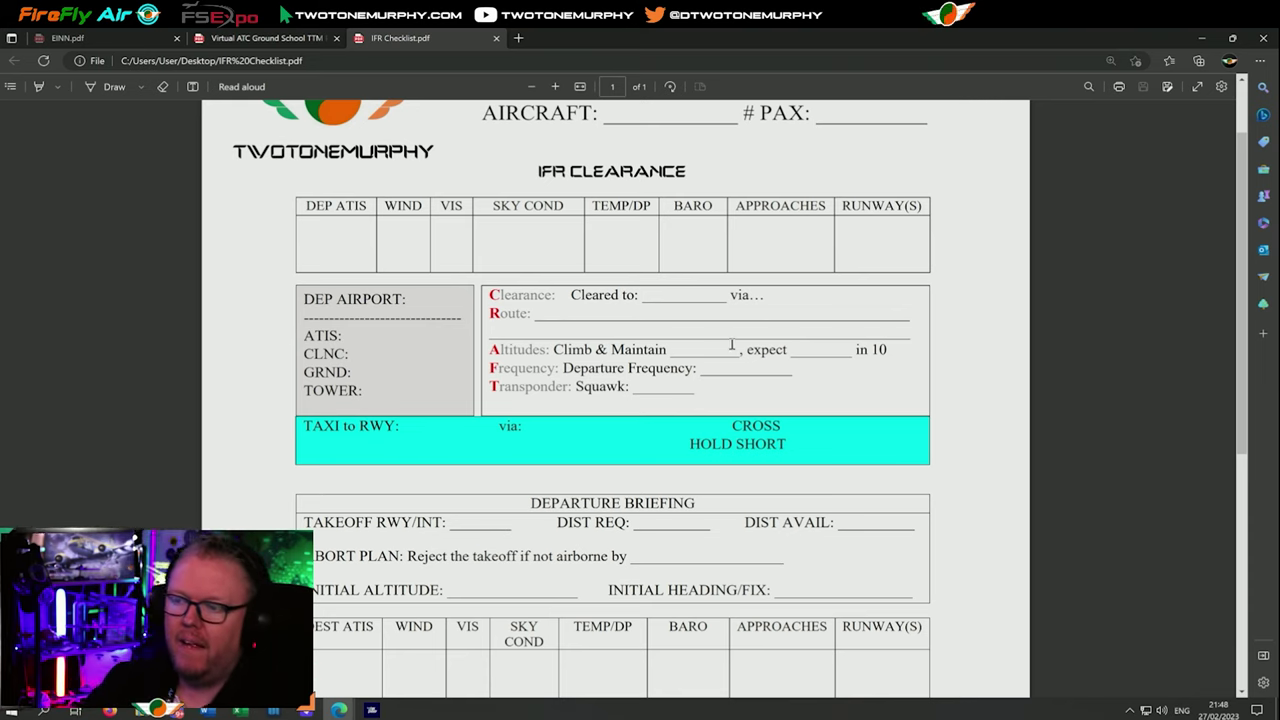
Review the taxi instructions, departure briefing with abort plan, and the destination weather, approach and airport sections of the checklist.
scroll(394, 325, down, 2)
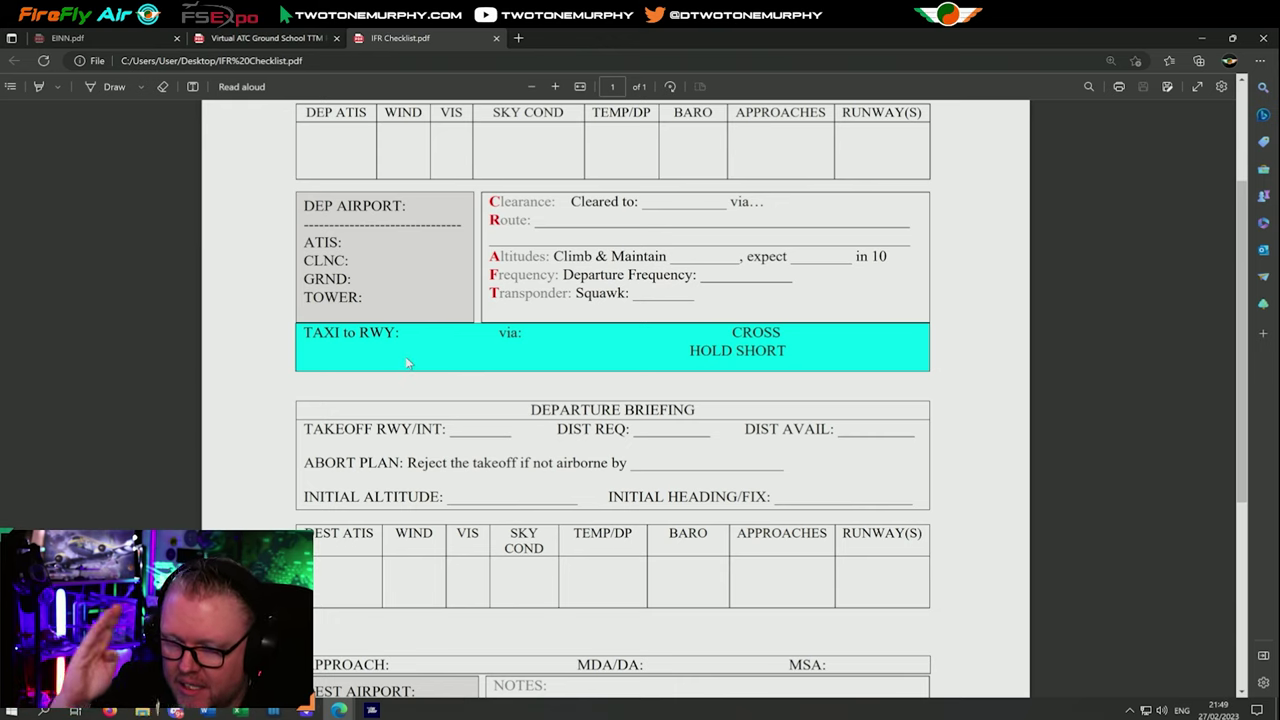
scroll(406, 360, down, 3)
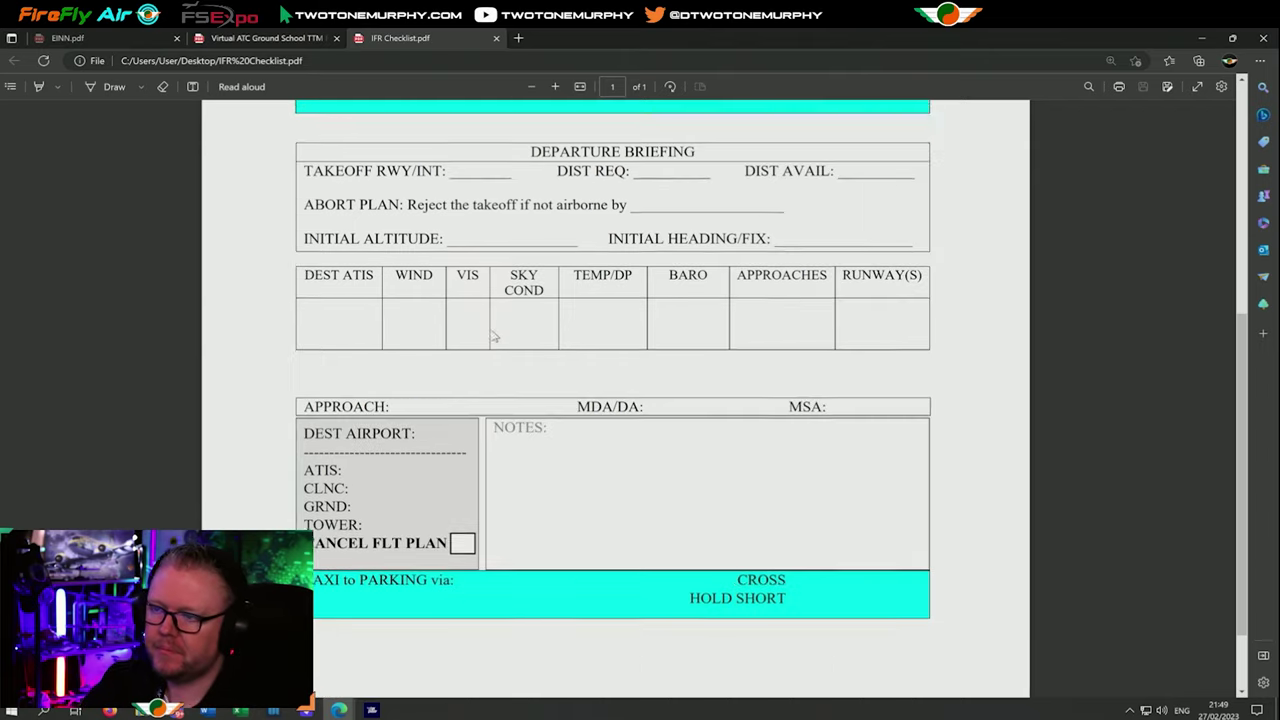
scroll(454, 313, up, 2)
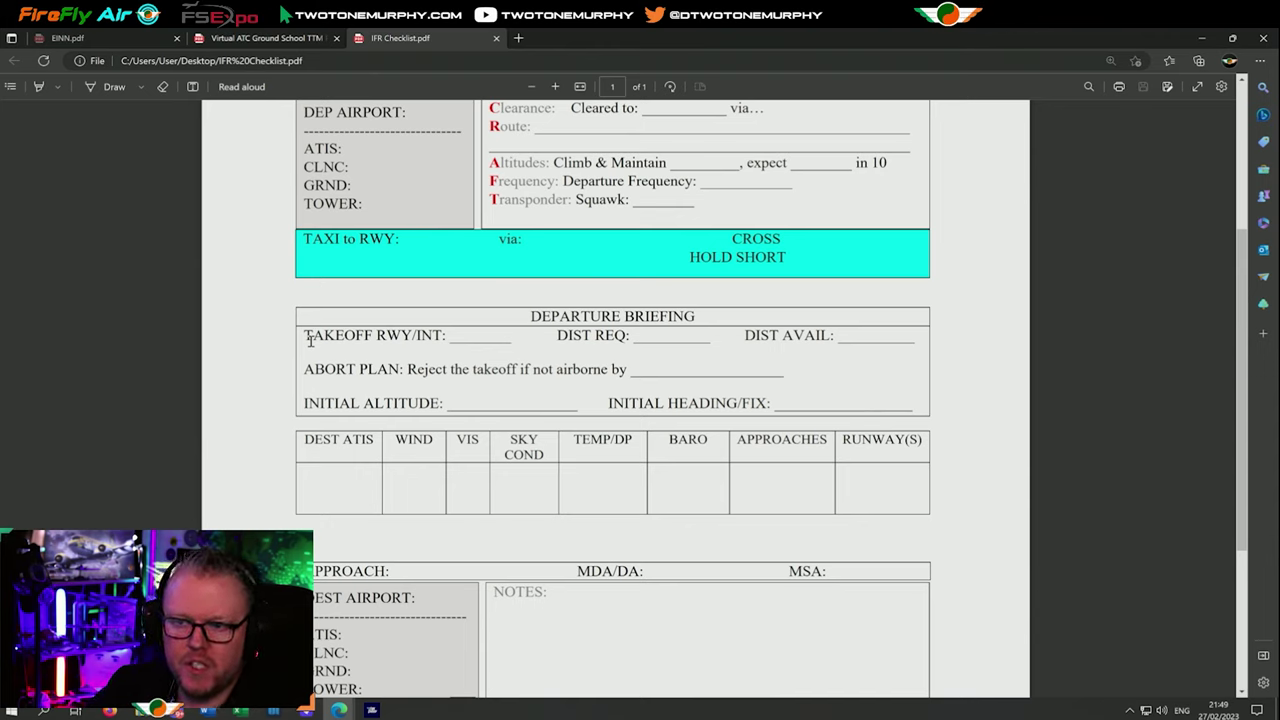
drag(406, 335, 446, 336)
click(565, 345)
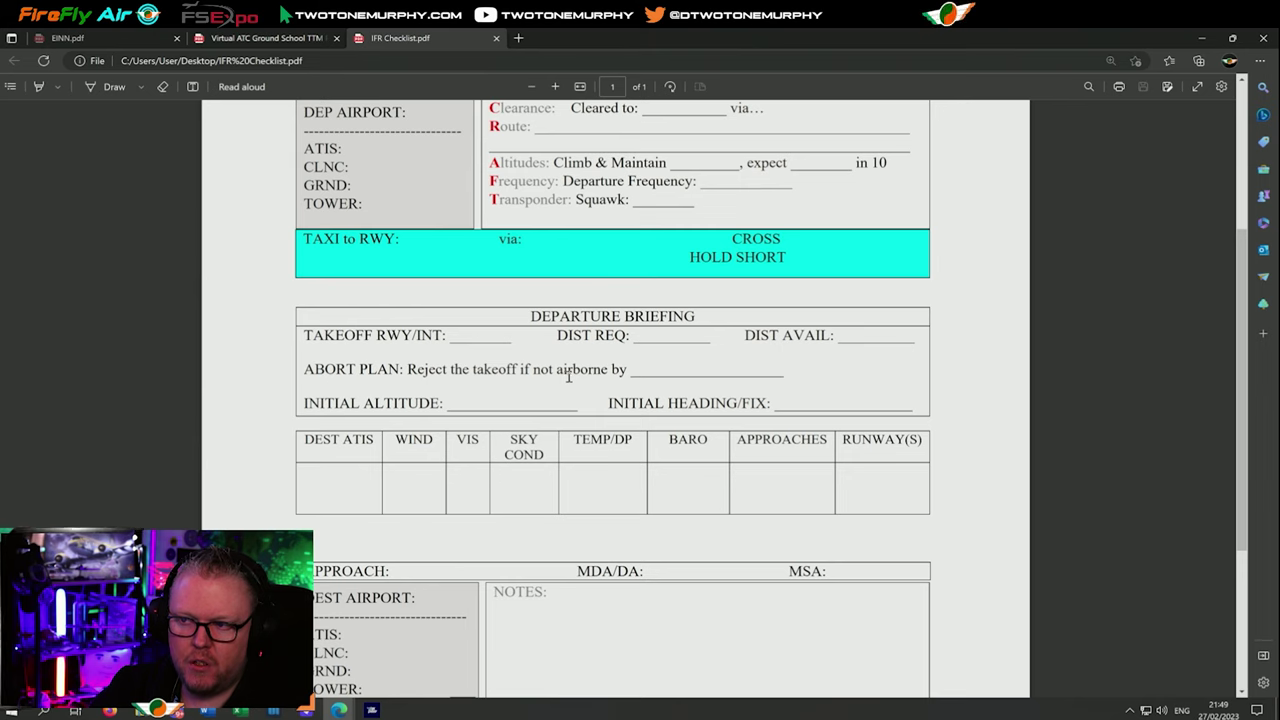
drag(640, 370, 786, 372)
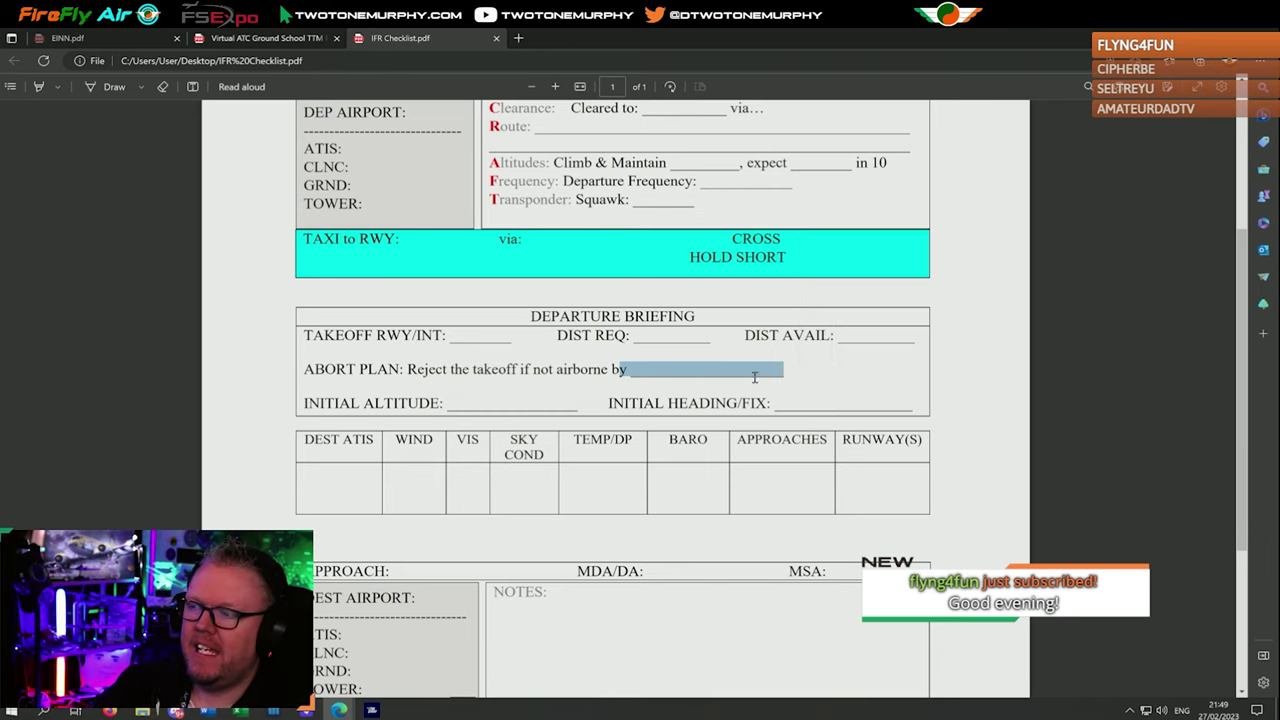
drag(786, 371, 621, 369)
click(757, 374)
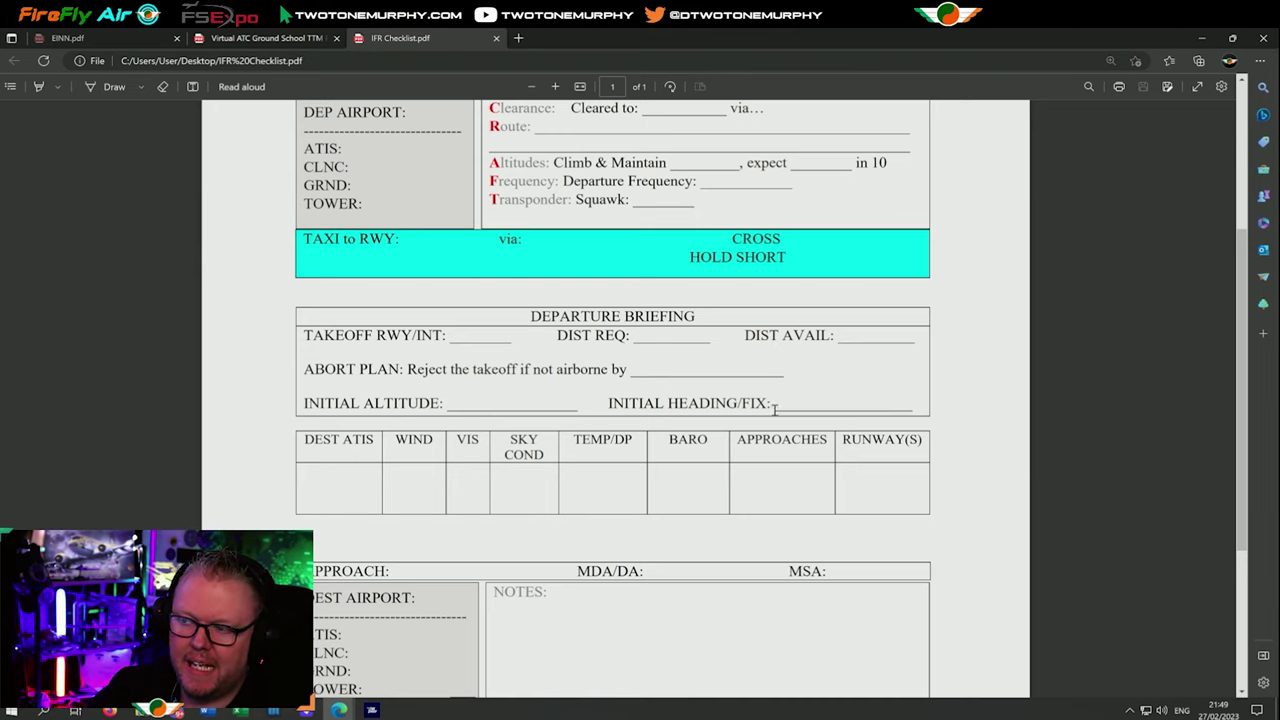
scroll(797, 407, down, 3)
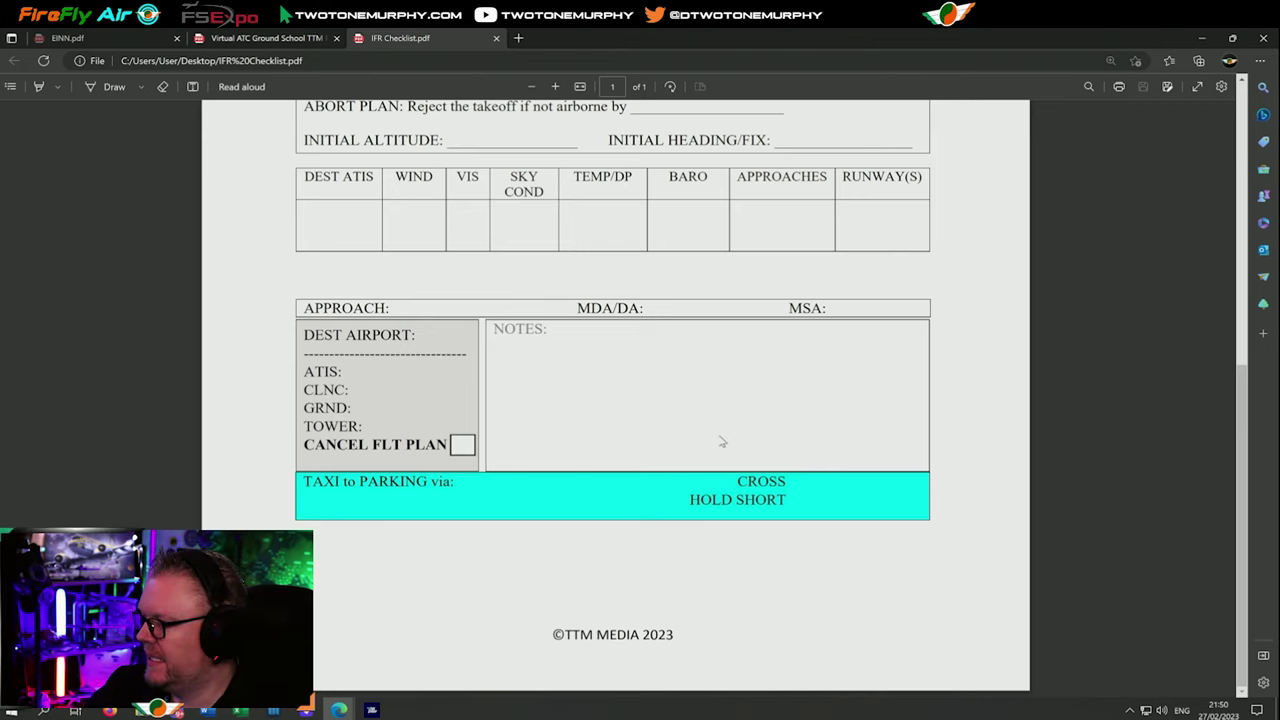
scroll(727, 442, up, 5)
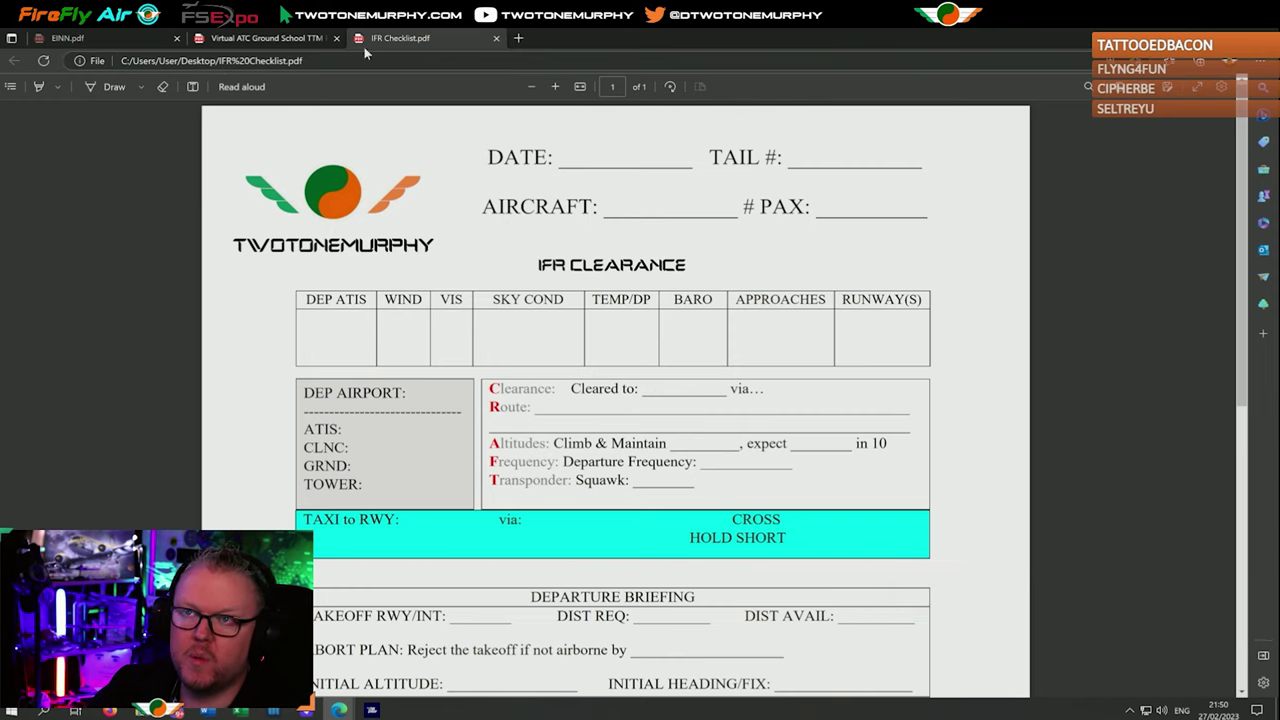
Close the IFR Checklist document and go to section 3, Charts, of the Virtual ATC Ground School document.
click(496, 40)
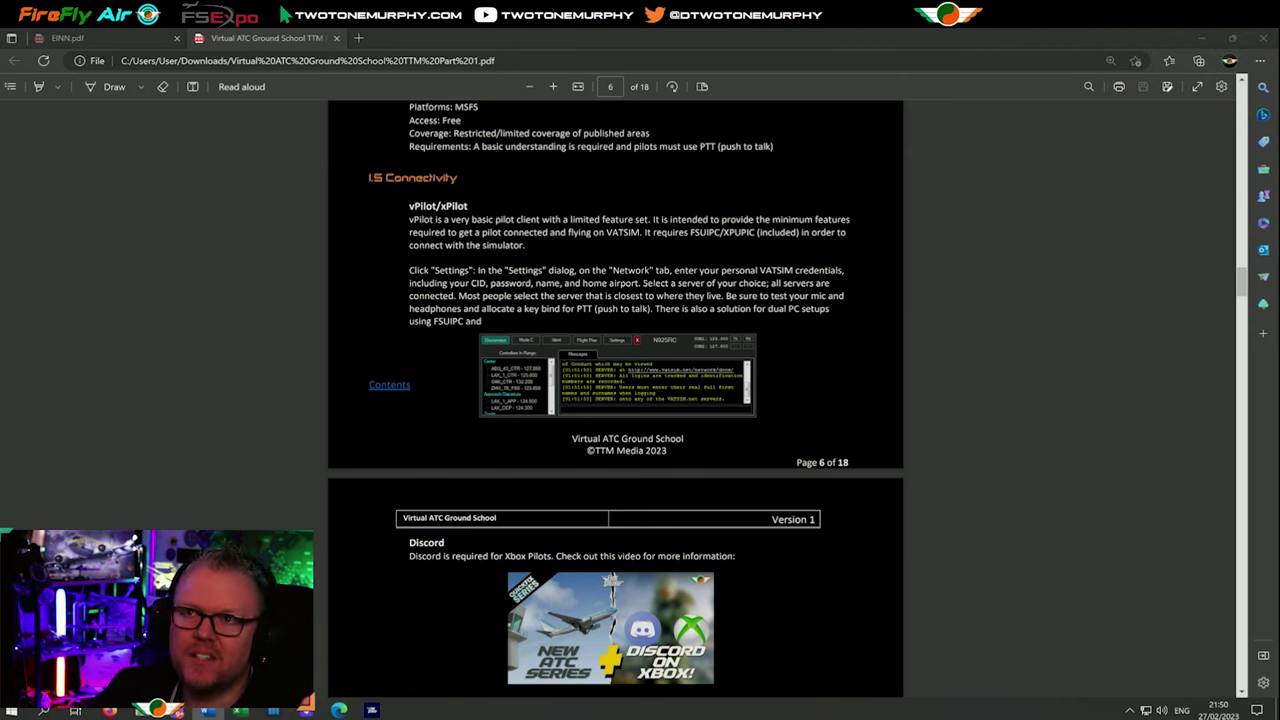
scroll(311, 291, down, 10)
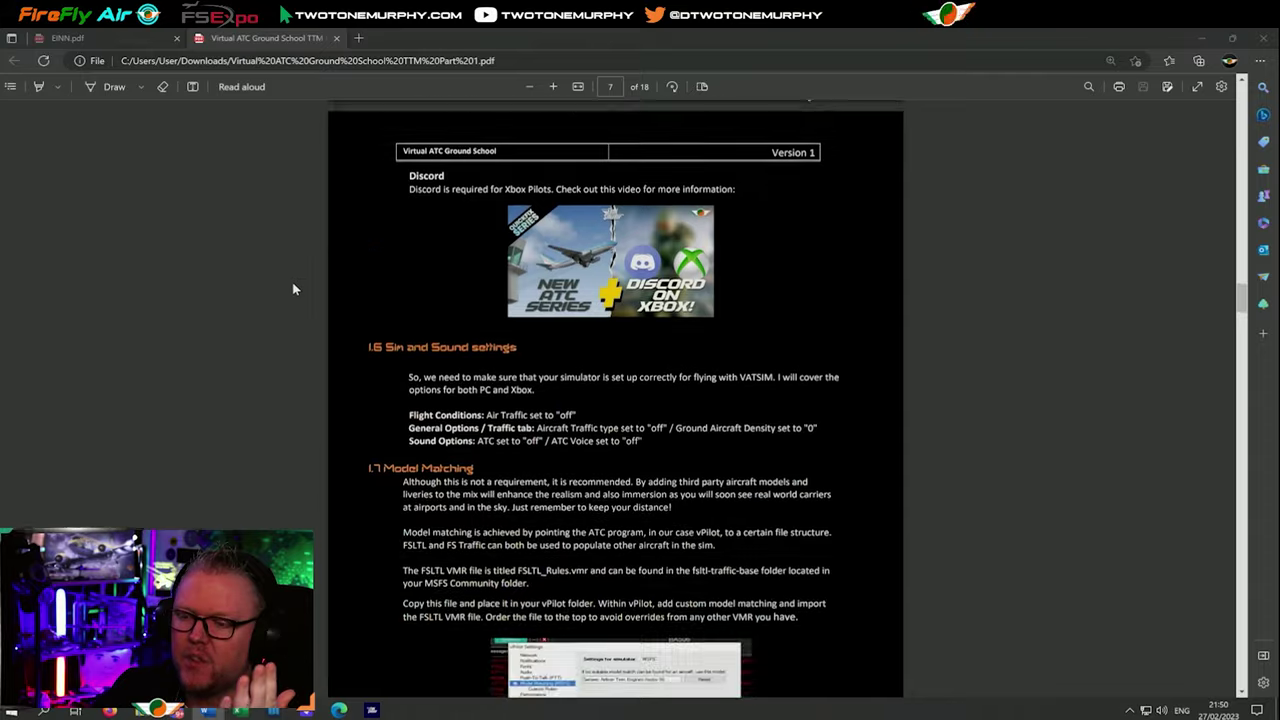
scroll(283, 288, down, 12)
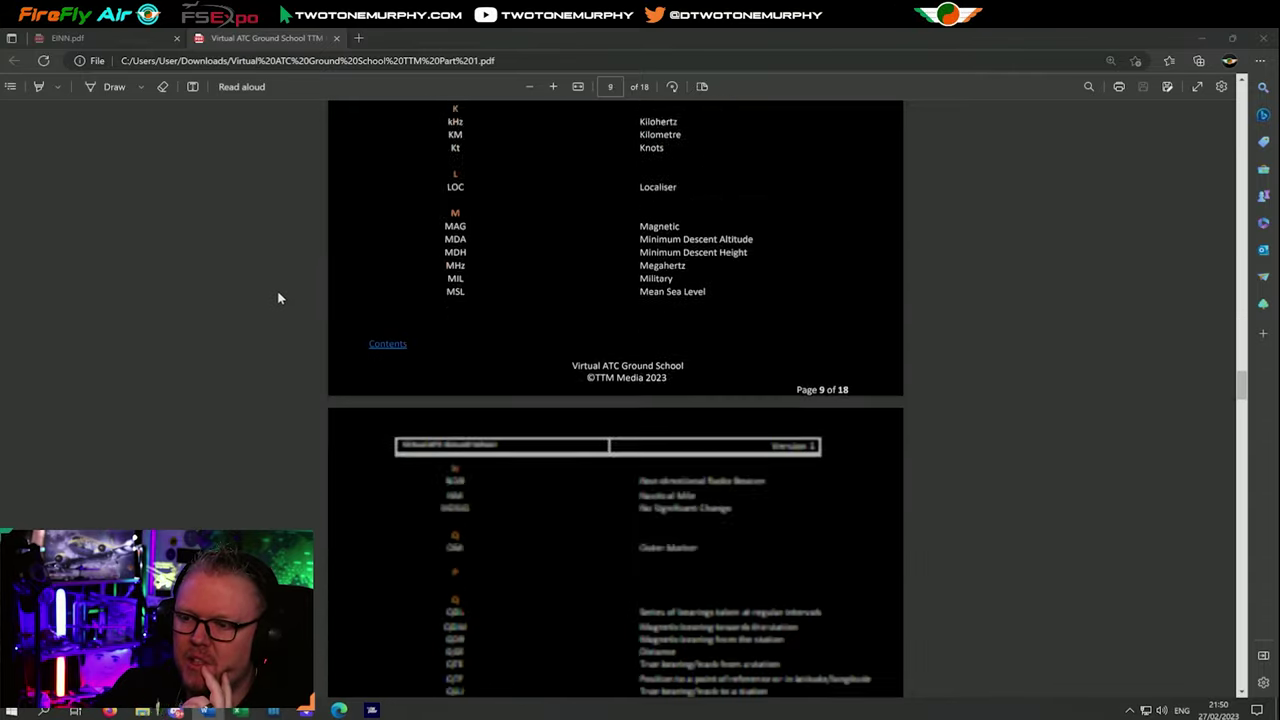
scroll(375, 450, up, 20)
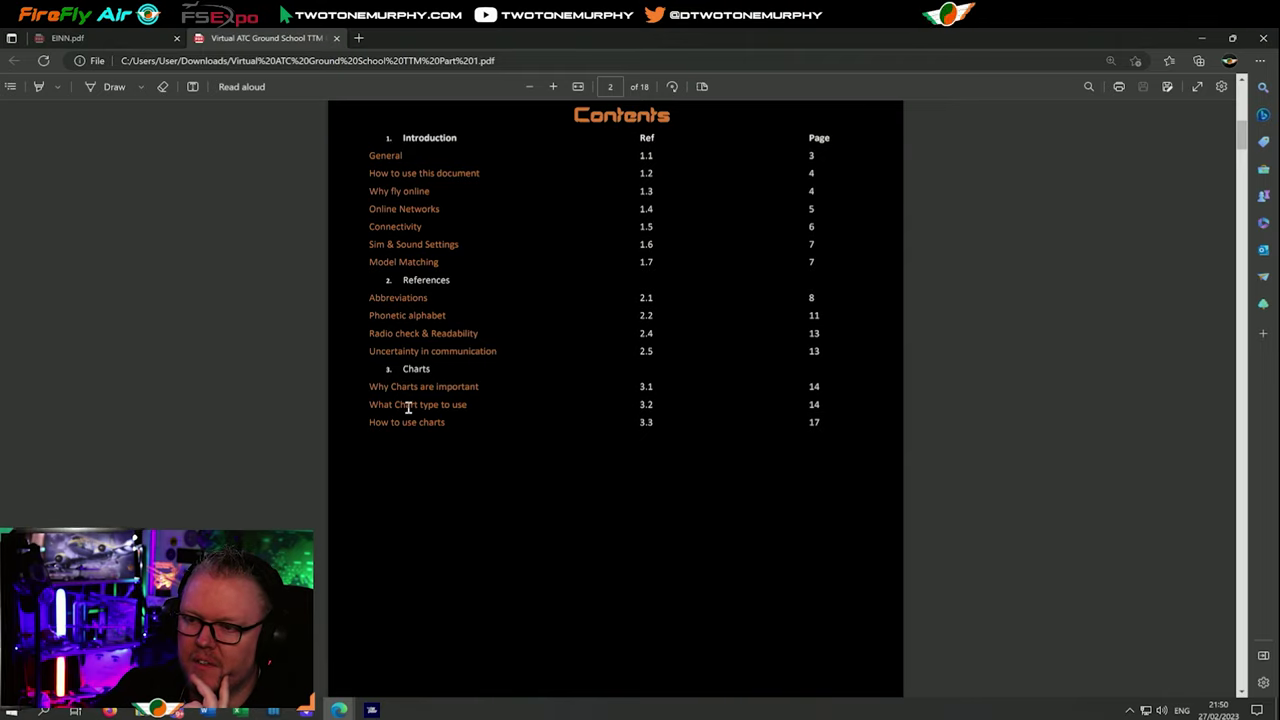
drag(1241, 135, 1219, 527)
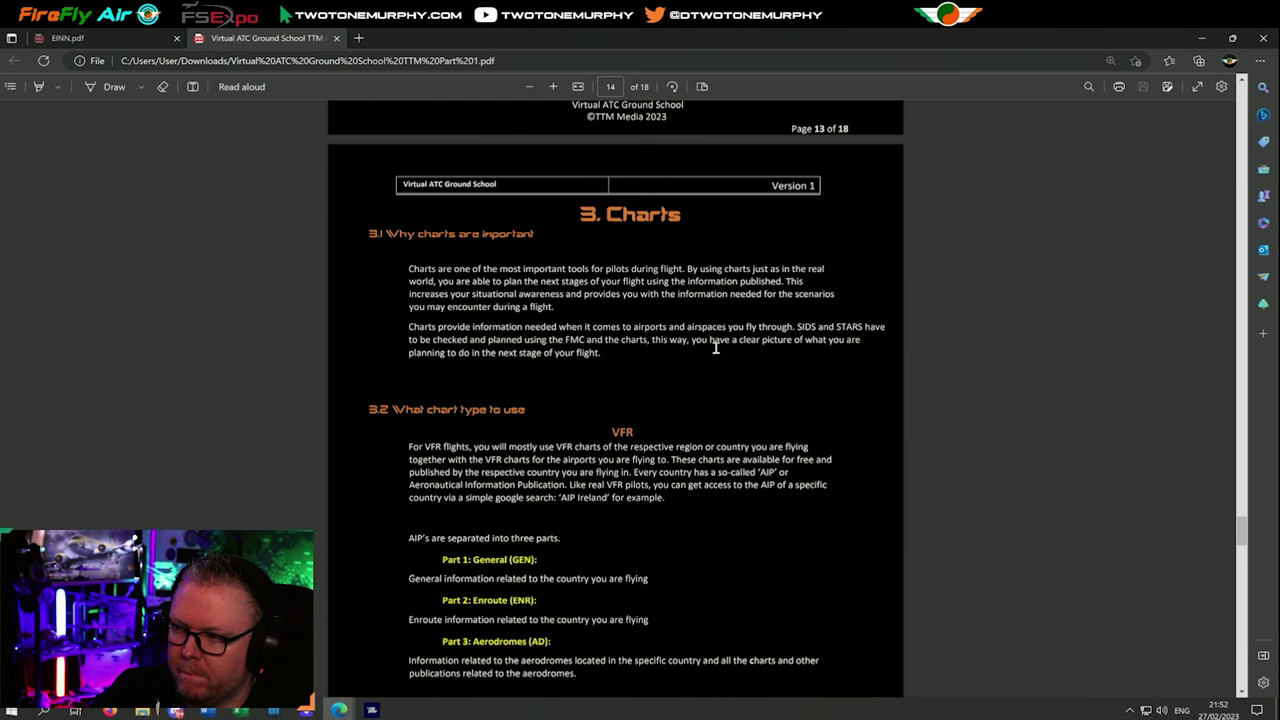
Read section 3.2 on VFR charts, covering the three AIP parts and the parking, ground movement, traffic circuit and departure/arrival charts.
scroll(713, 347, down, 3)
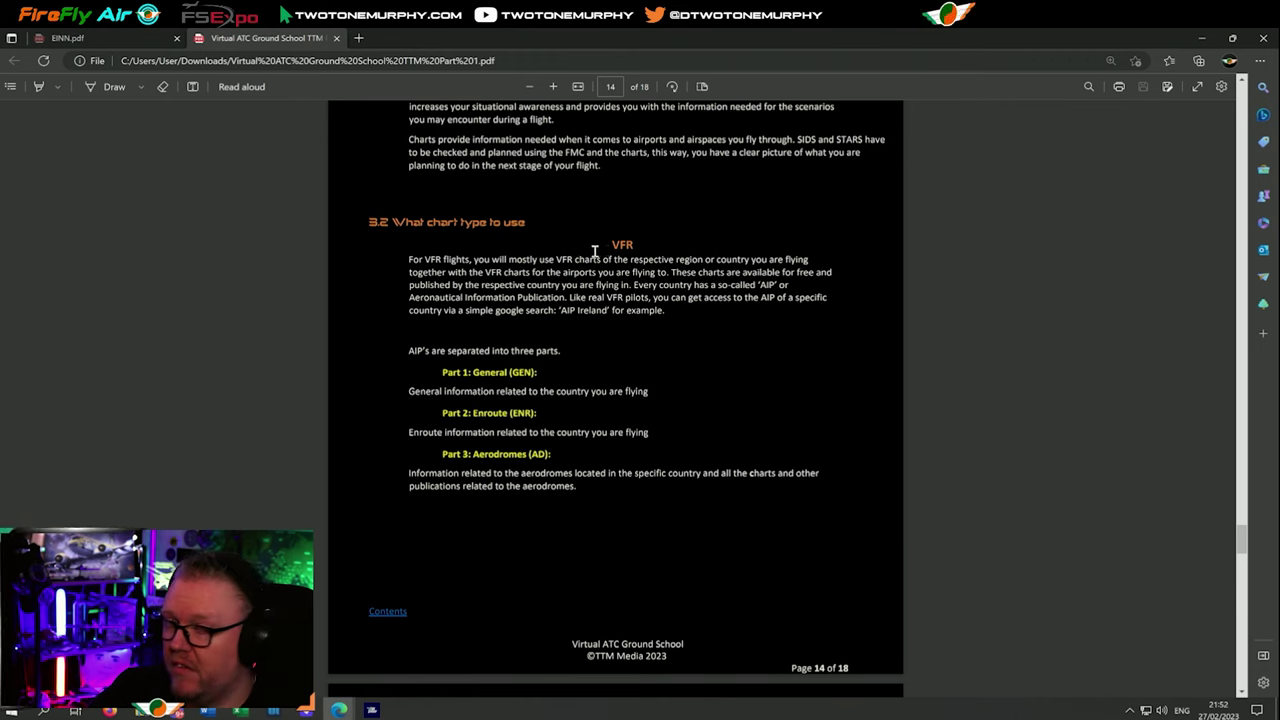
scroll(640, 262, down, 7)
scroll(603, 291, up, 6)
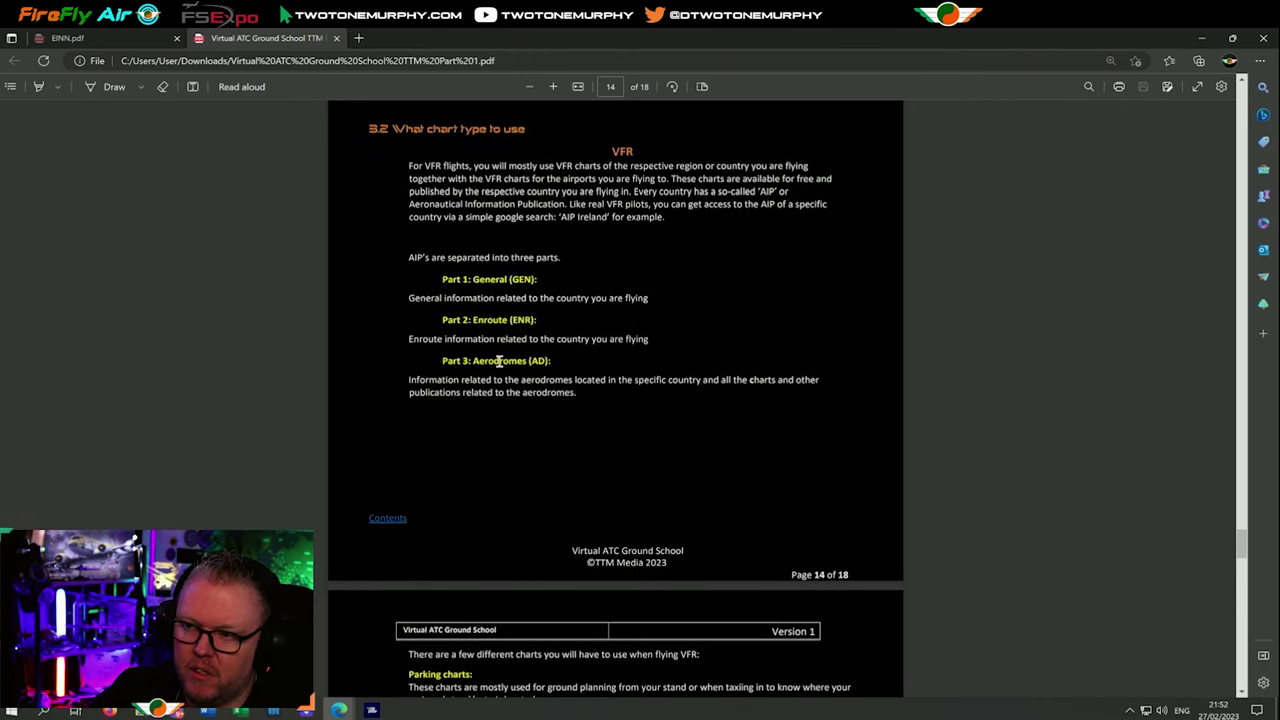
scroll(555, 369, down, 5)
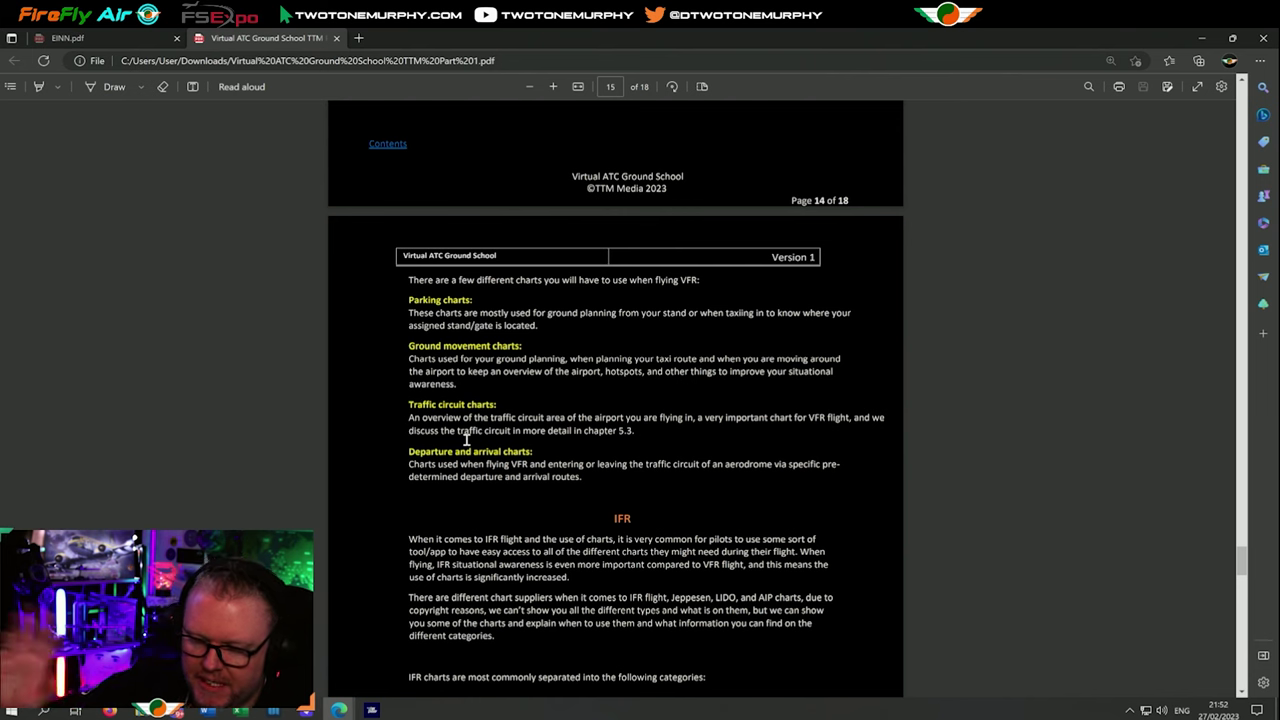
scroll(466, 437, down, 3)
Read about the IFR chart categories, from taxi, SID, STAR and approach to low and high enroute charts, and section 3.3 on using charts.
scroll(470, 423, down, 9)
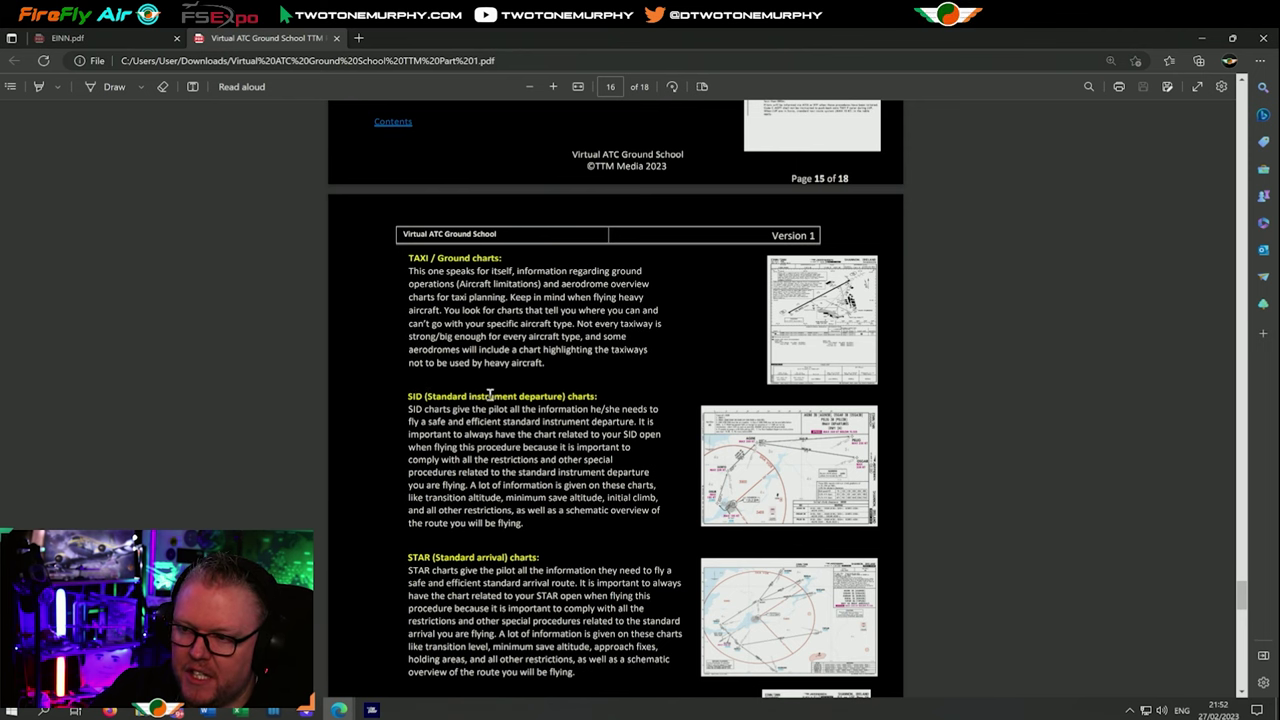
scroll(500, 397, down, 3)
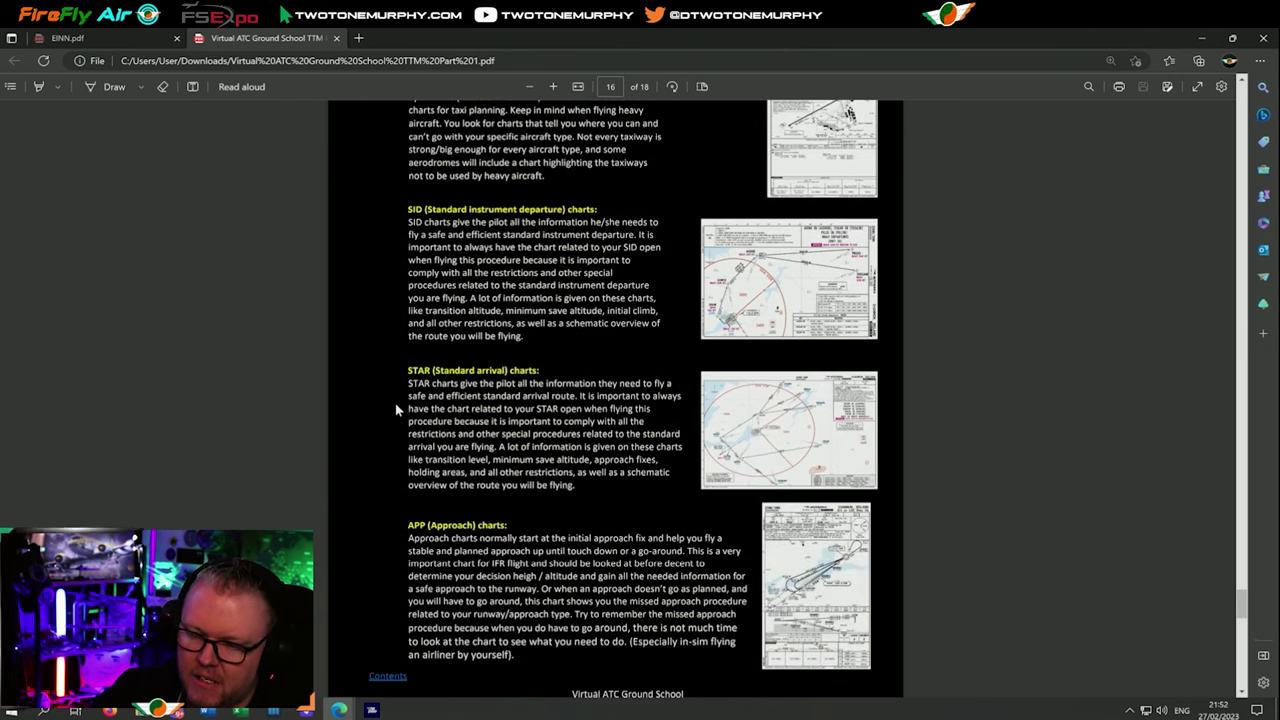
scroll(454, 398, down, 6)
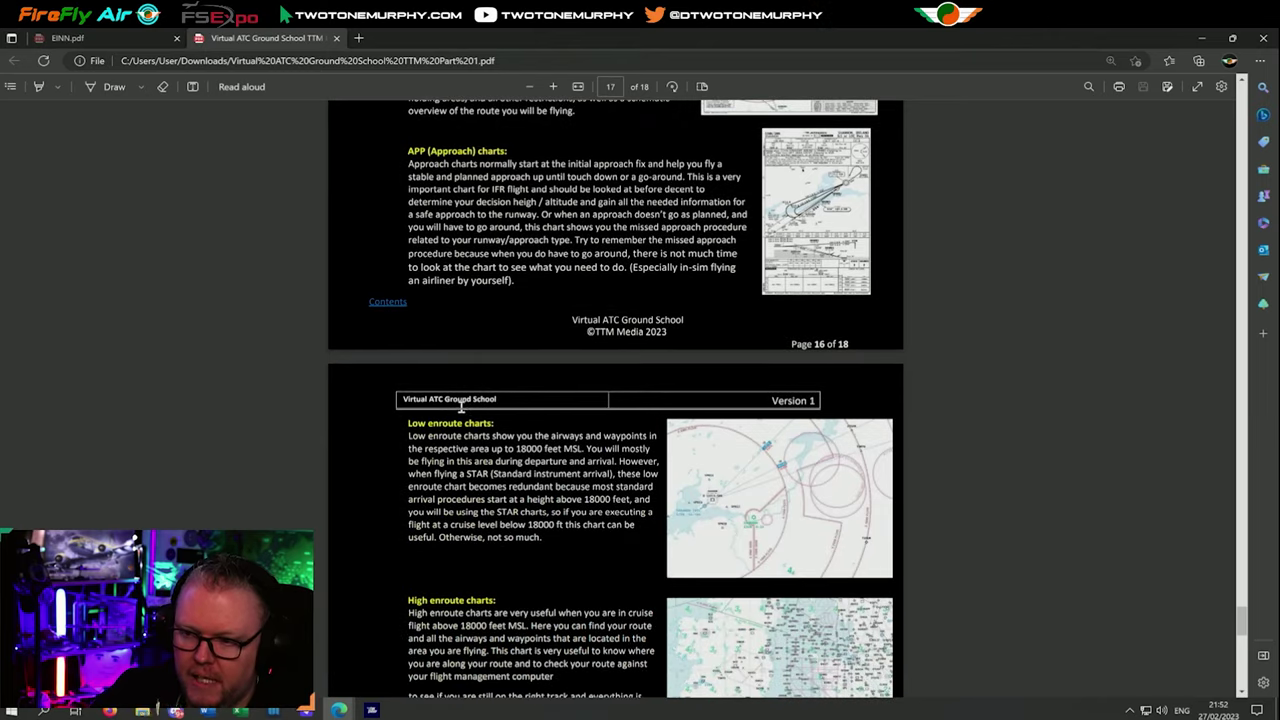
scroll(430, 425, down, 3)
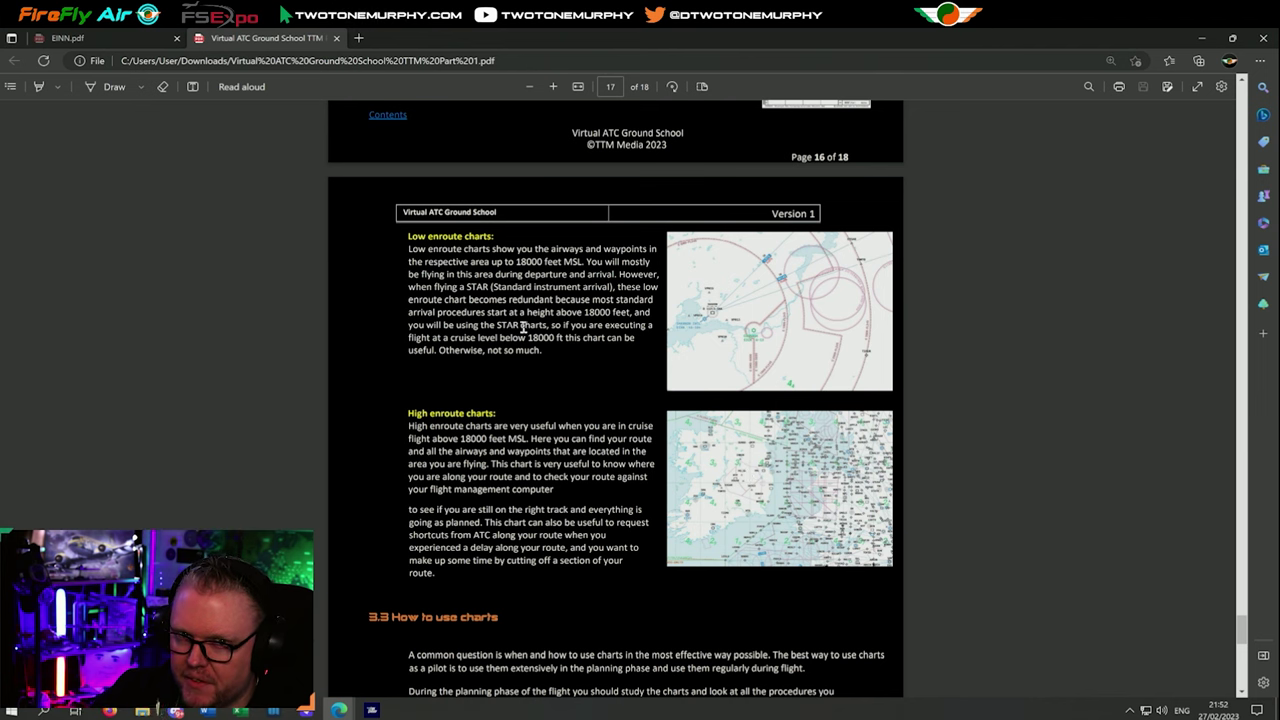
scroll(472, 430, down, 4)
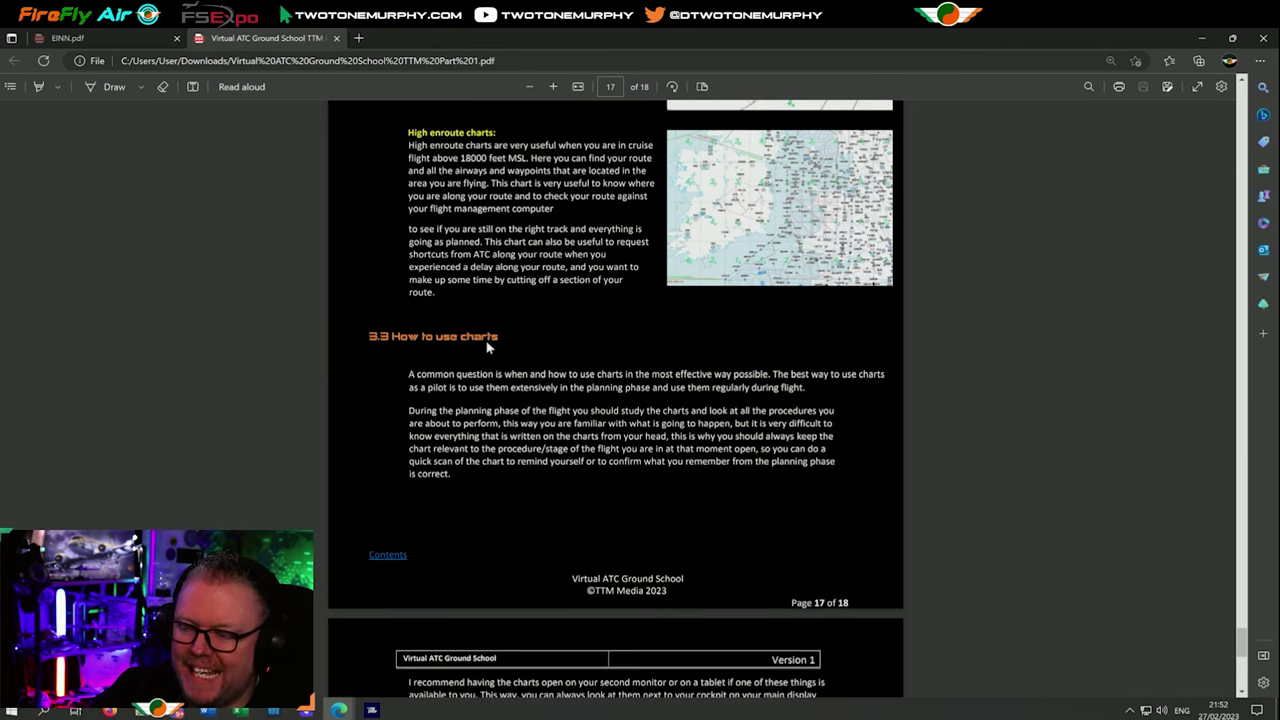
scroll(540, 368, up, 2)
scroll(537, 367, up, 5)
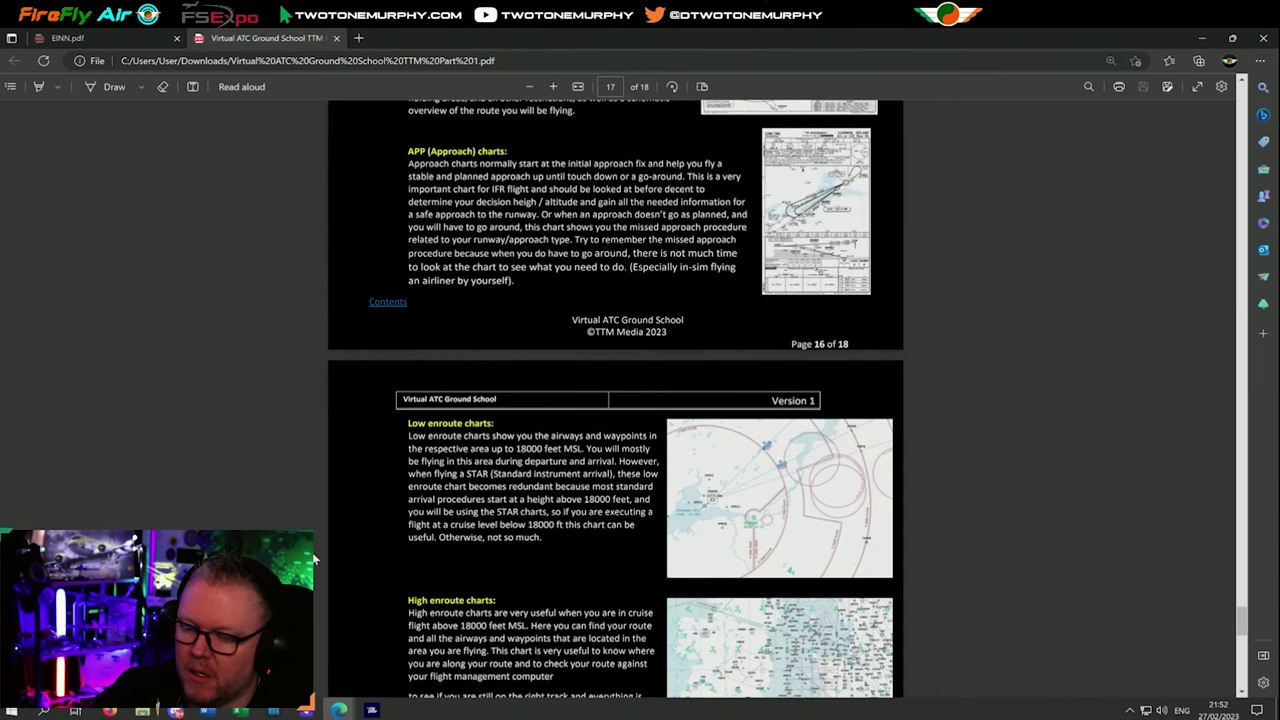
Switch to Firefox and show the FsHub dashboard with its pilot stats and flight map.
click(157, 710)
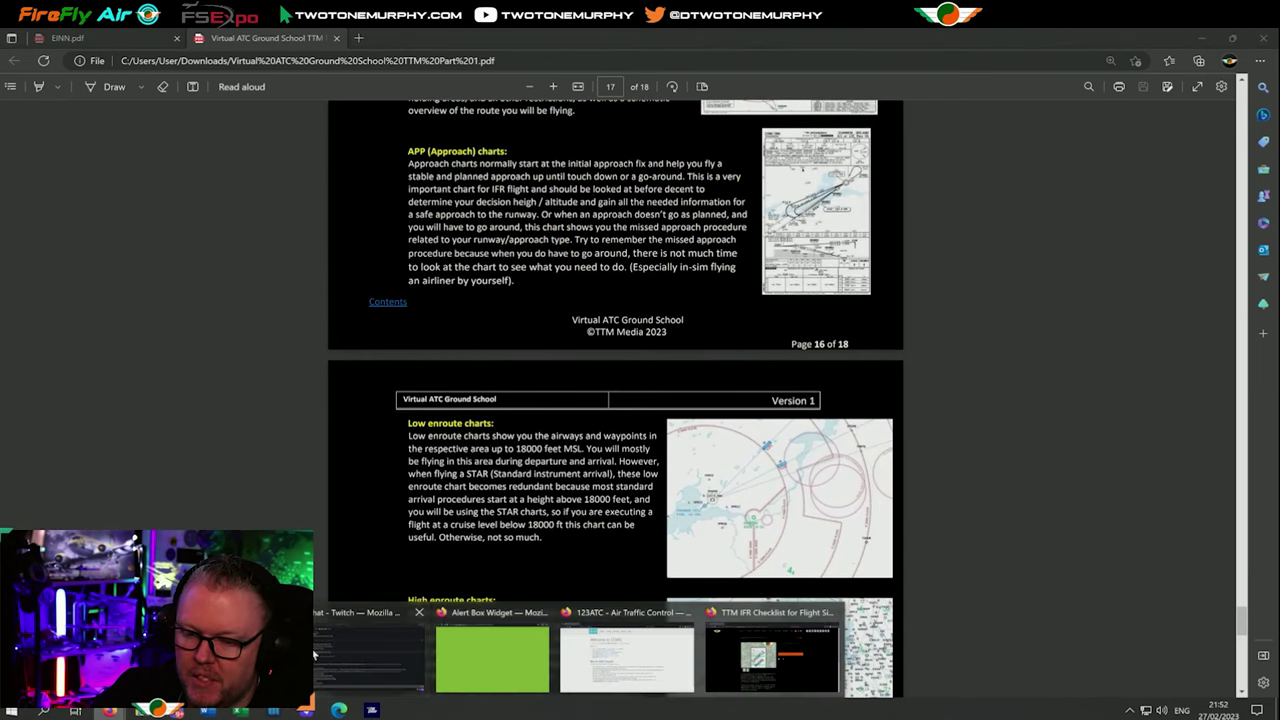
click(215, 655)
click(262, 42)
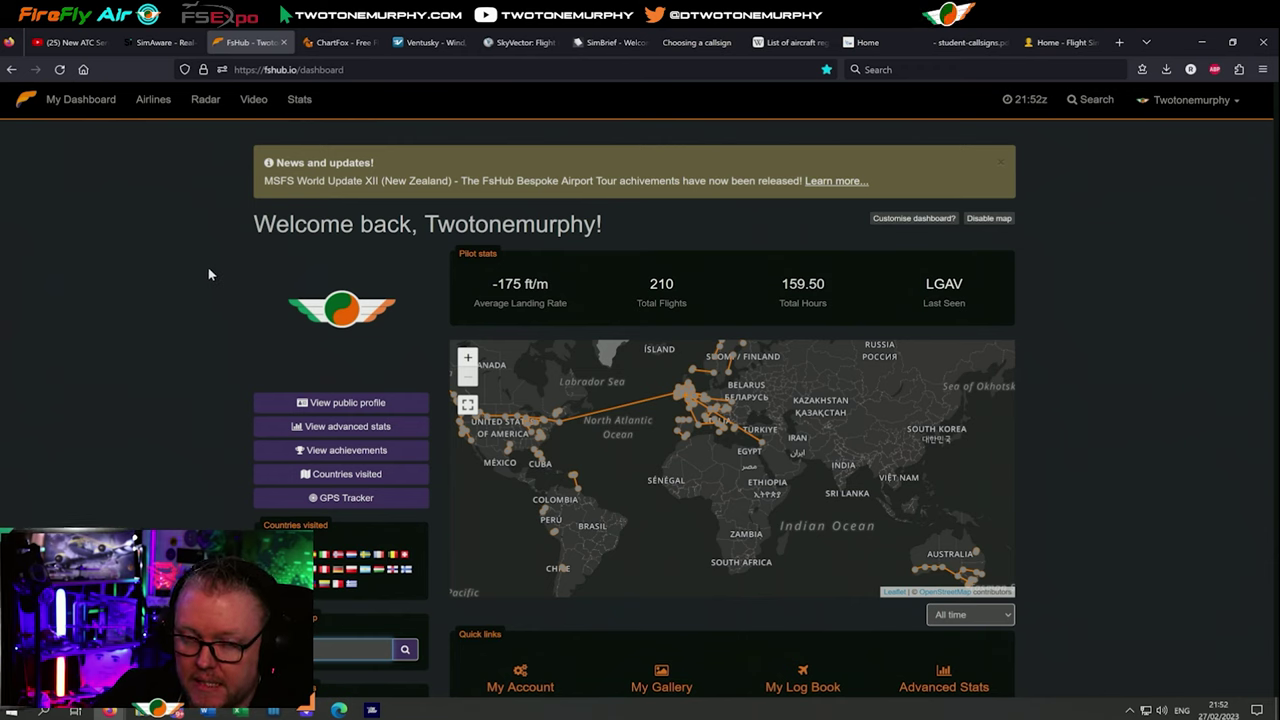
scroll(208, 269, down, 1)
scroll(208, 269, up, 1)
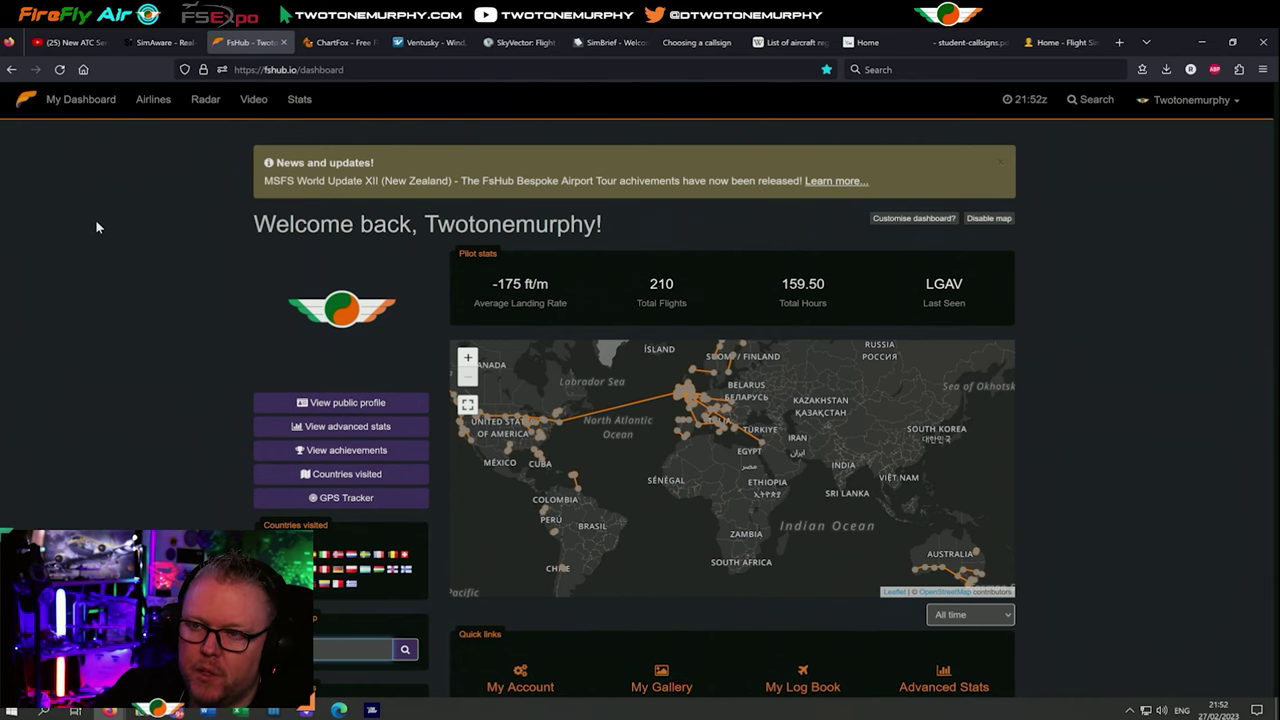
scroll(95, 224, down, 1)
scroll(95, 224, up, 1)
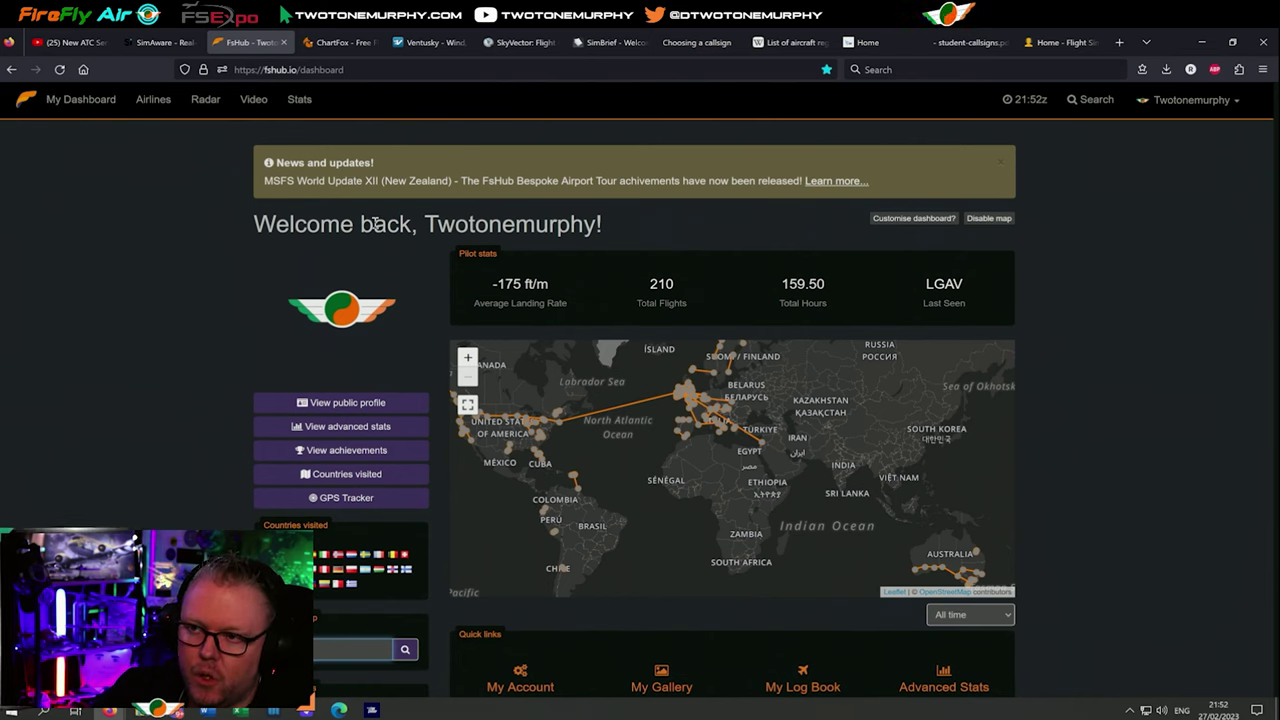
scroll(374, 224, down, 2)
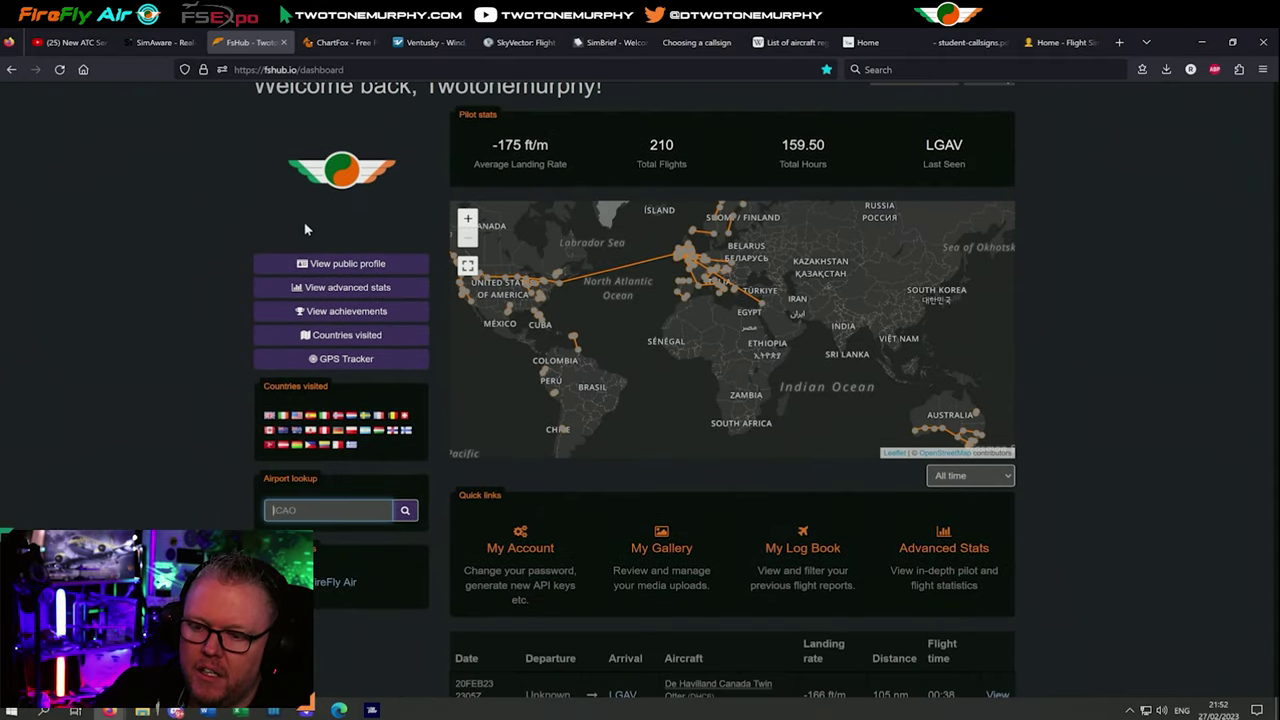
scroll(304, 221, up, 2)
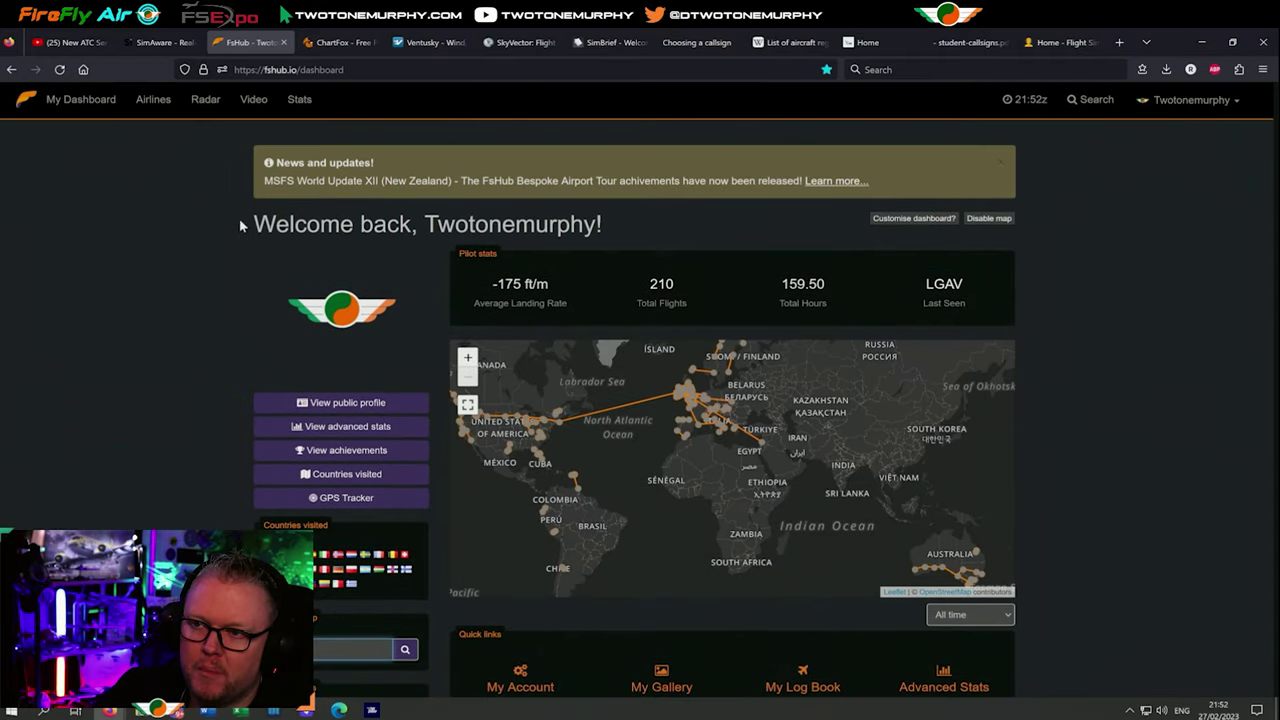
Try to find the airport "einn" with the dashboard's airport lookup.
scroll(250, 224, down, 6)
click(275, 229)
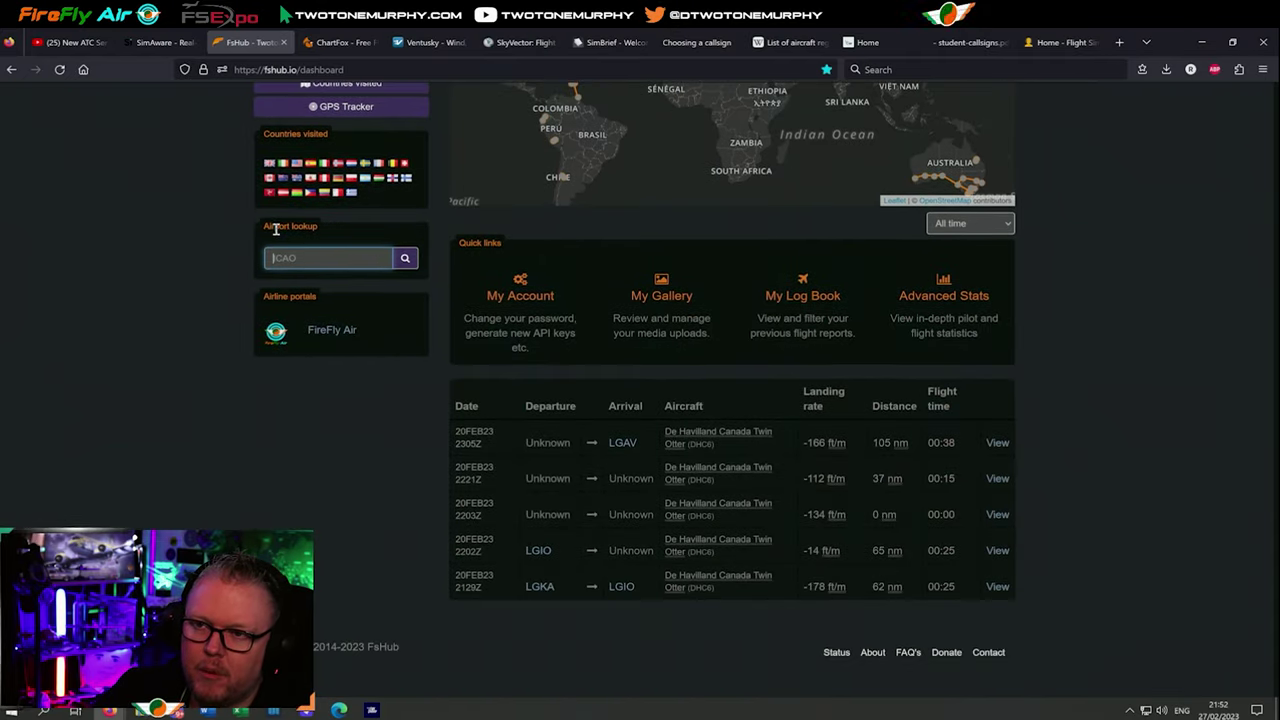
click(316, 258)
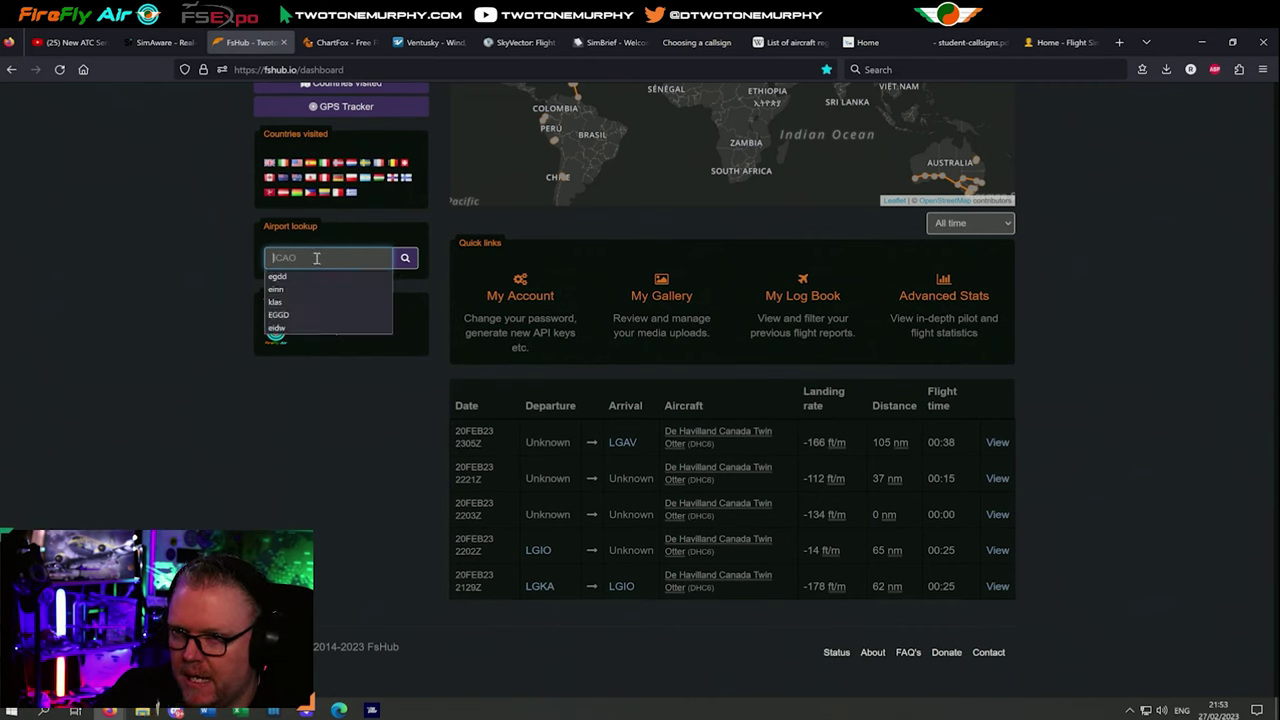
text(e)
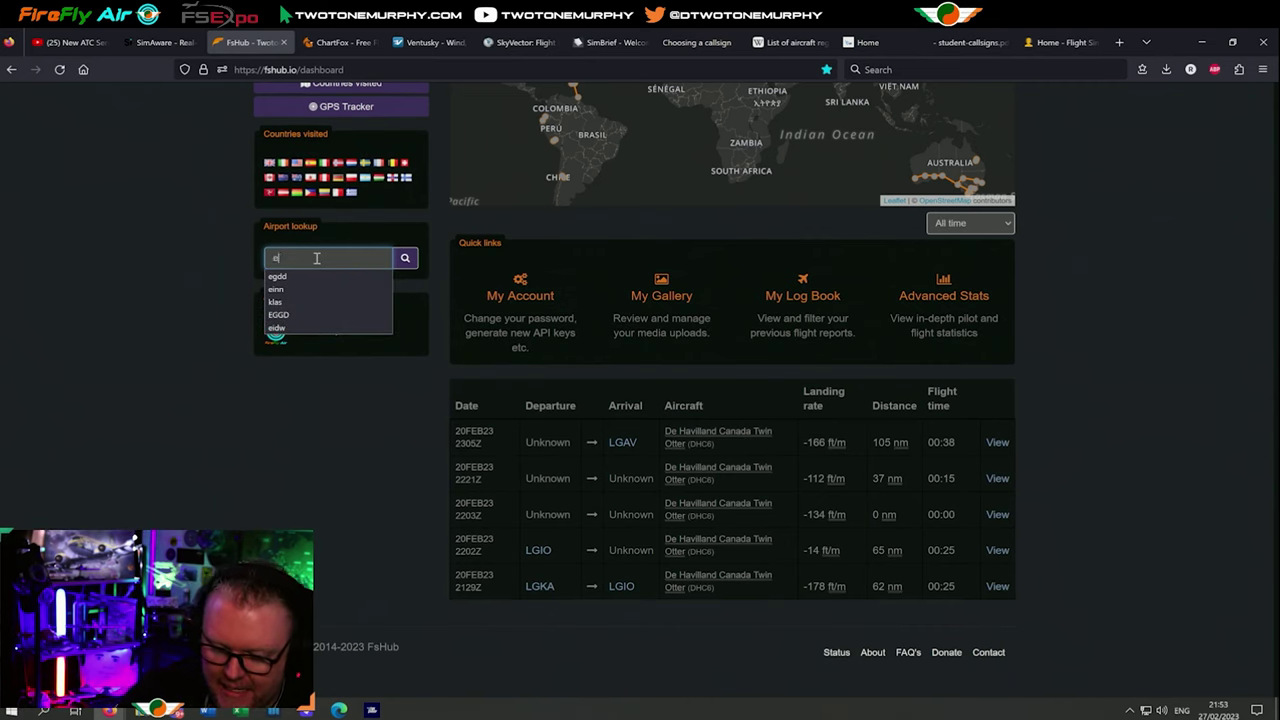
text(inn)
click(403, 260)
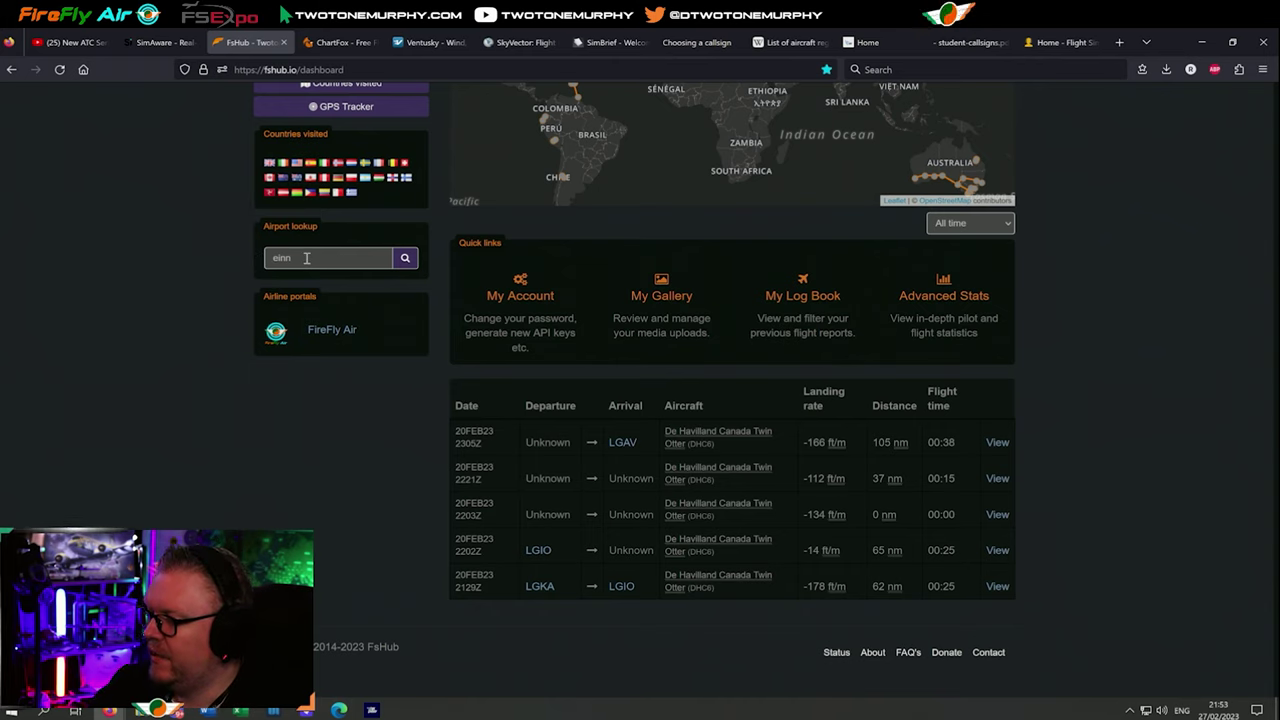
click(400, 261)
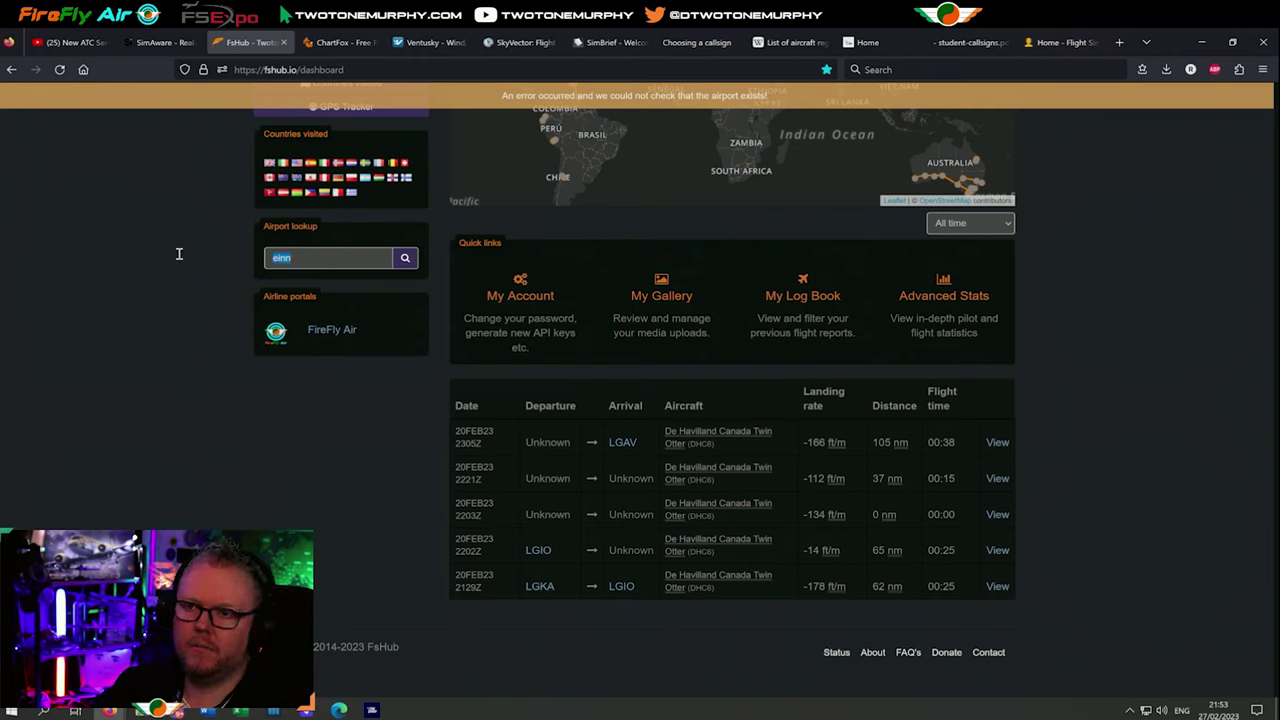
Enter EINN in the airport lookup, reload the dashboard and open the Shannon airport page.
text(EINN)
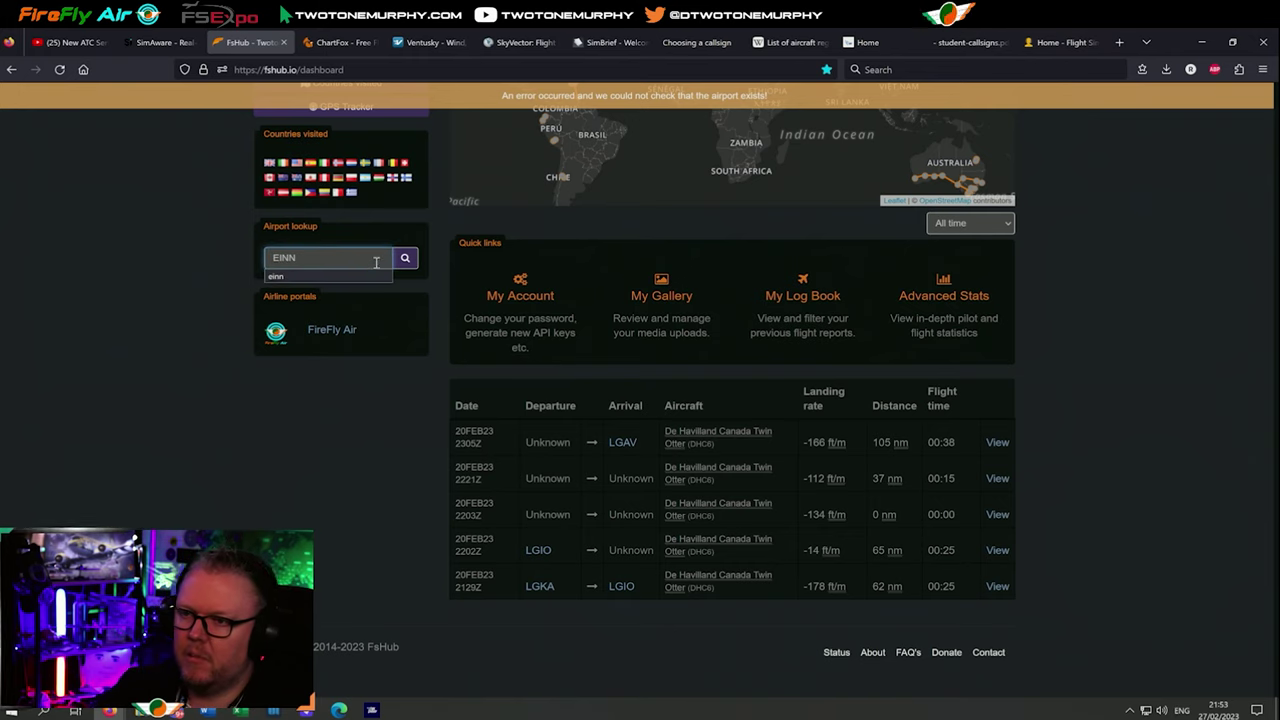
click(398, 268)
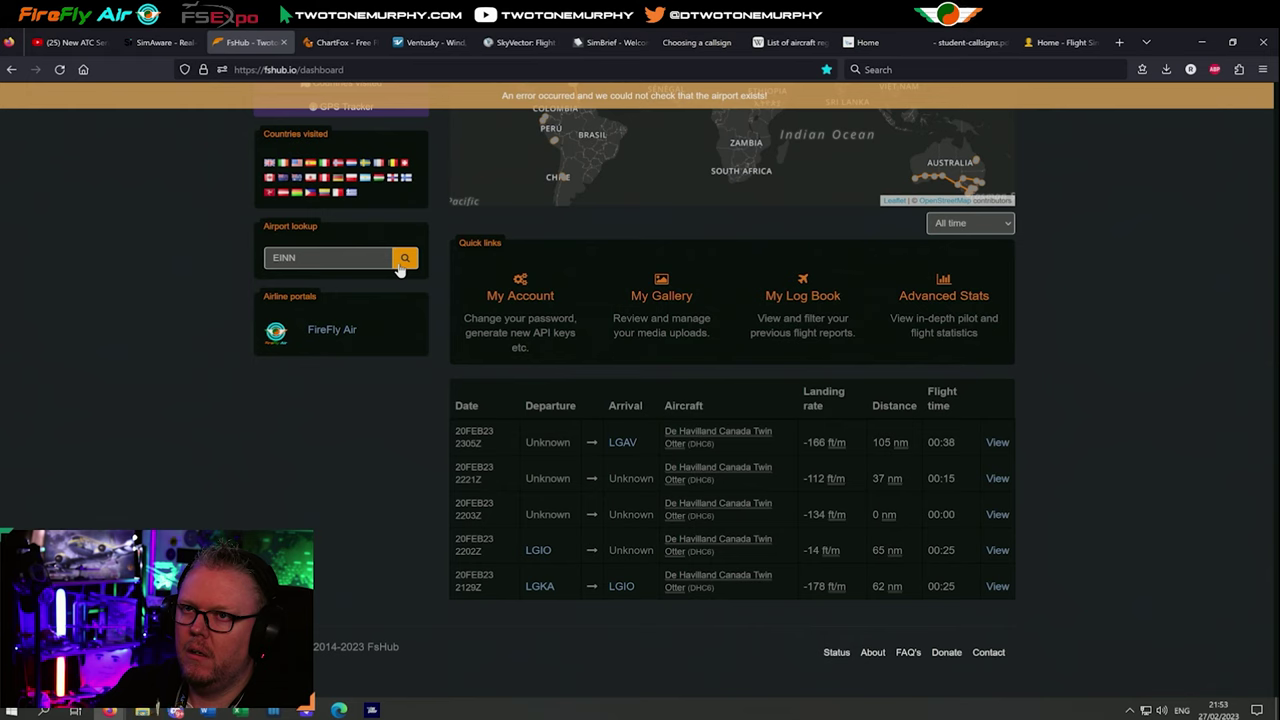
click(60, 69)
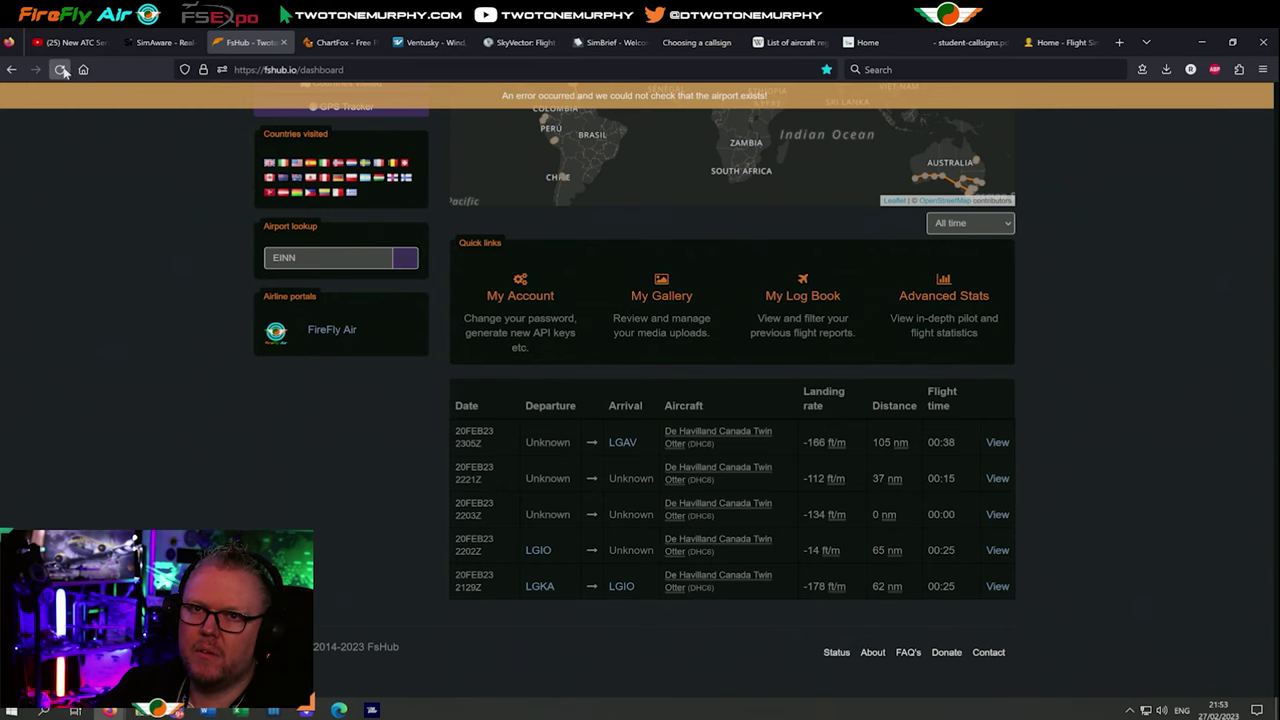
scroll(286, 403, down, 3)
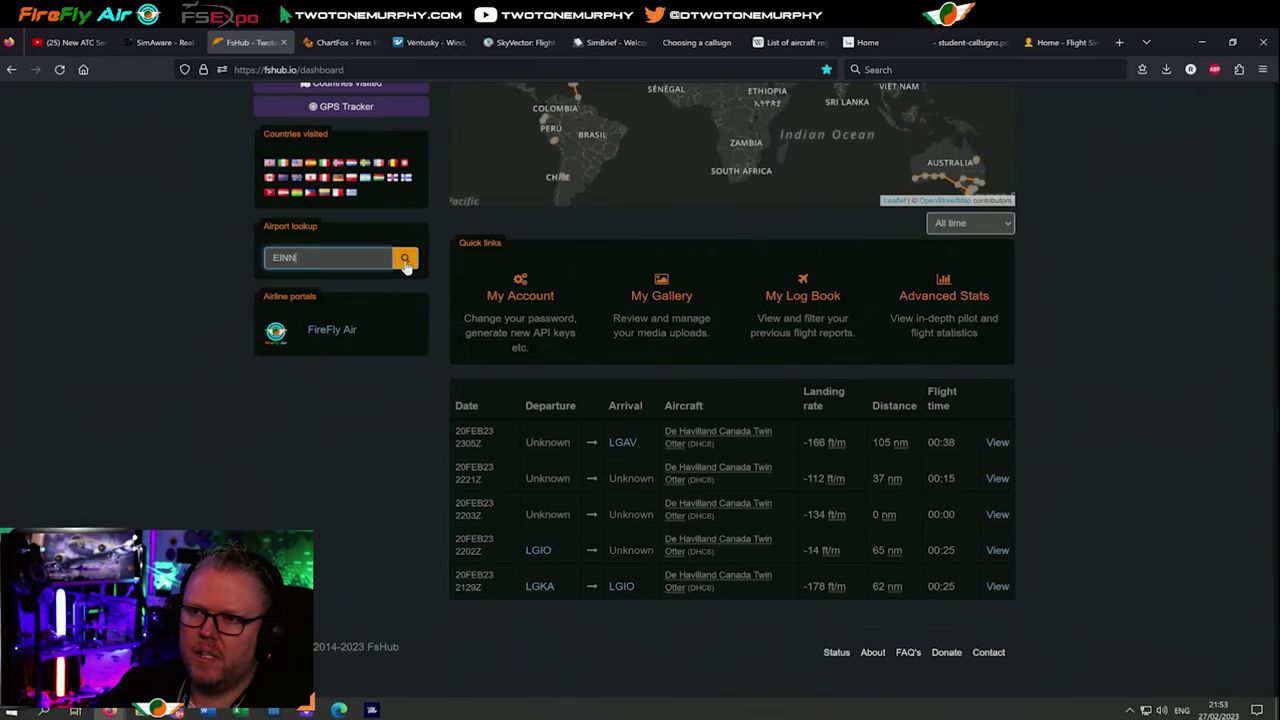
click(404, 258)
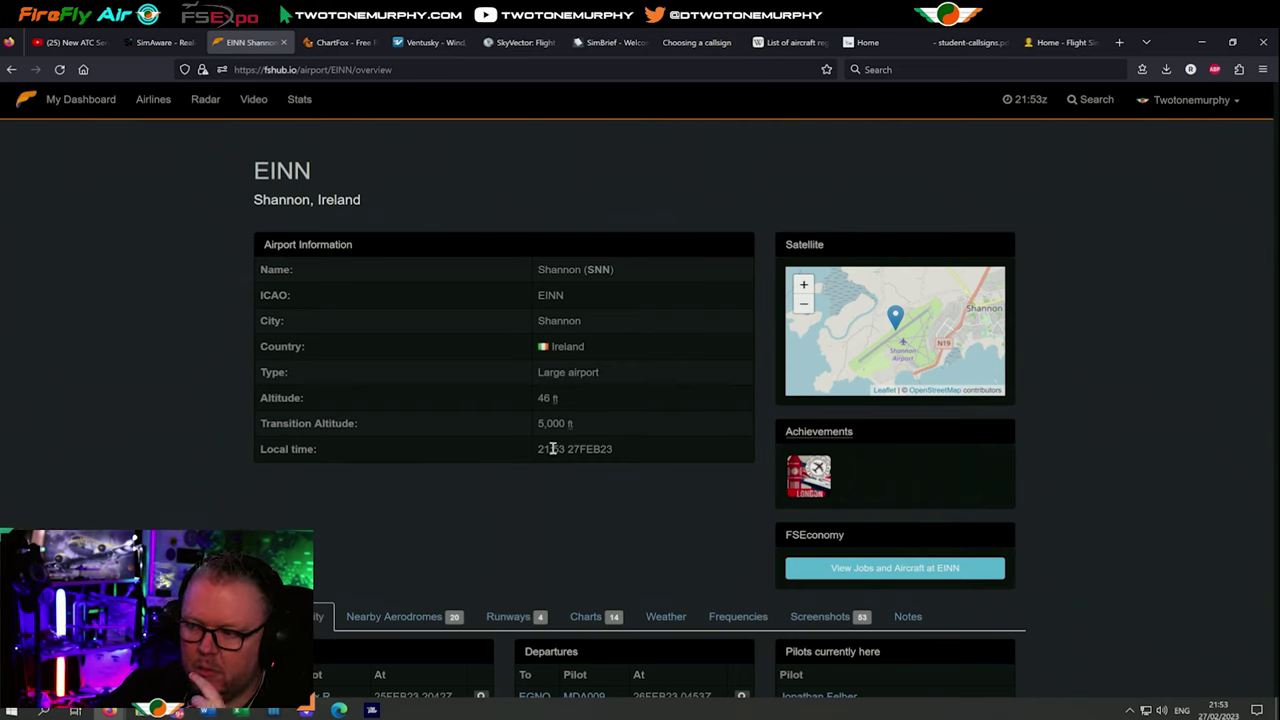
Review EINN's airport information, recent activity, nearby aerodromes and runways, and open its list of charts.
scroll(553, 445, down, 1)
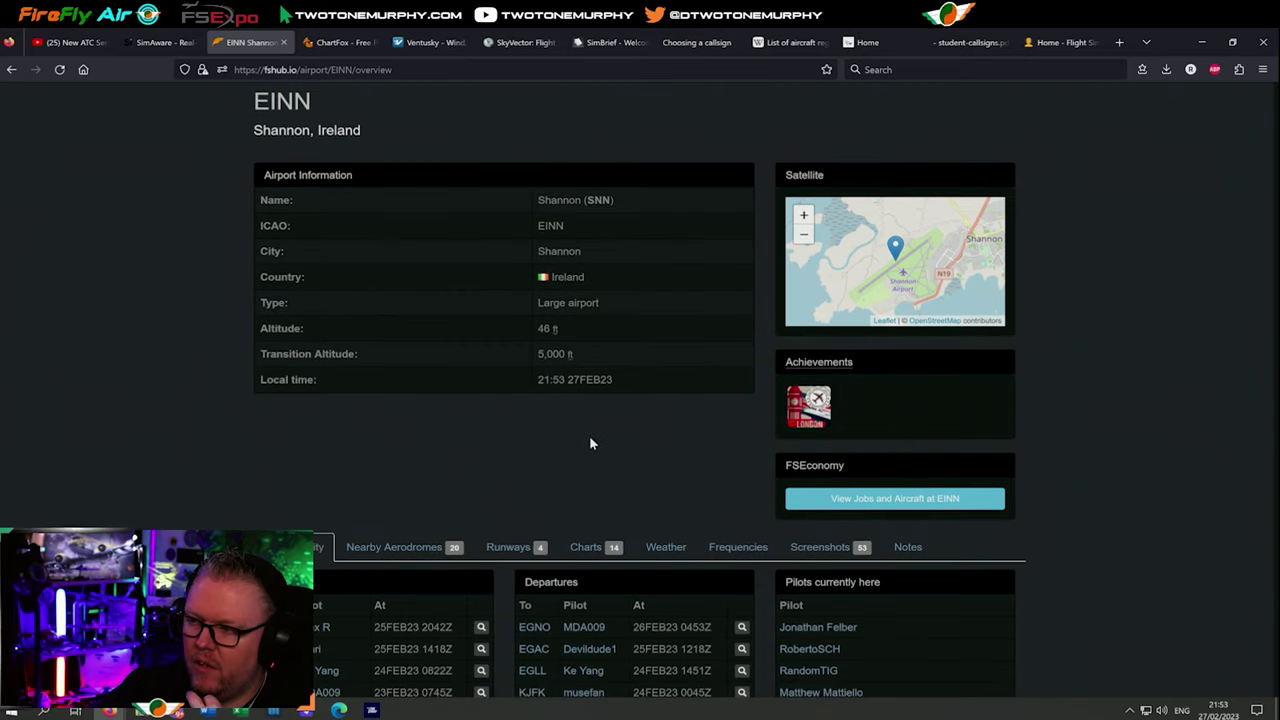
scroll(585, 430, down, 2)
scroll(570, 410, down, 2)
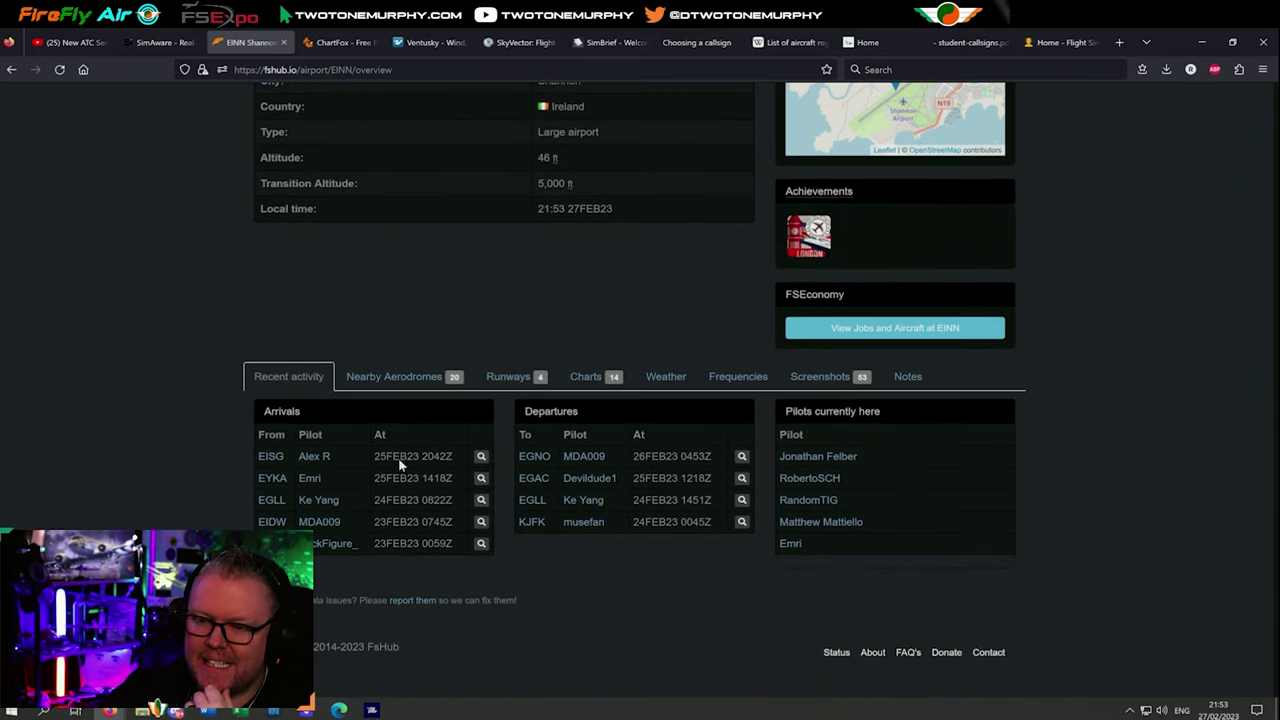
click(413, 376)
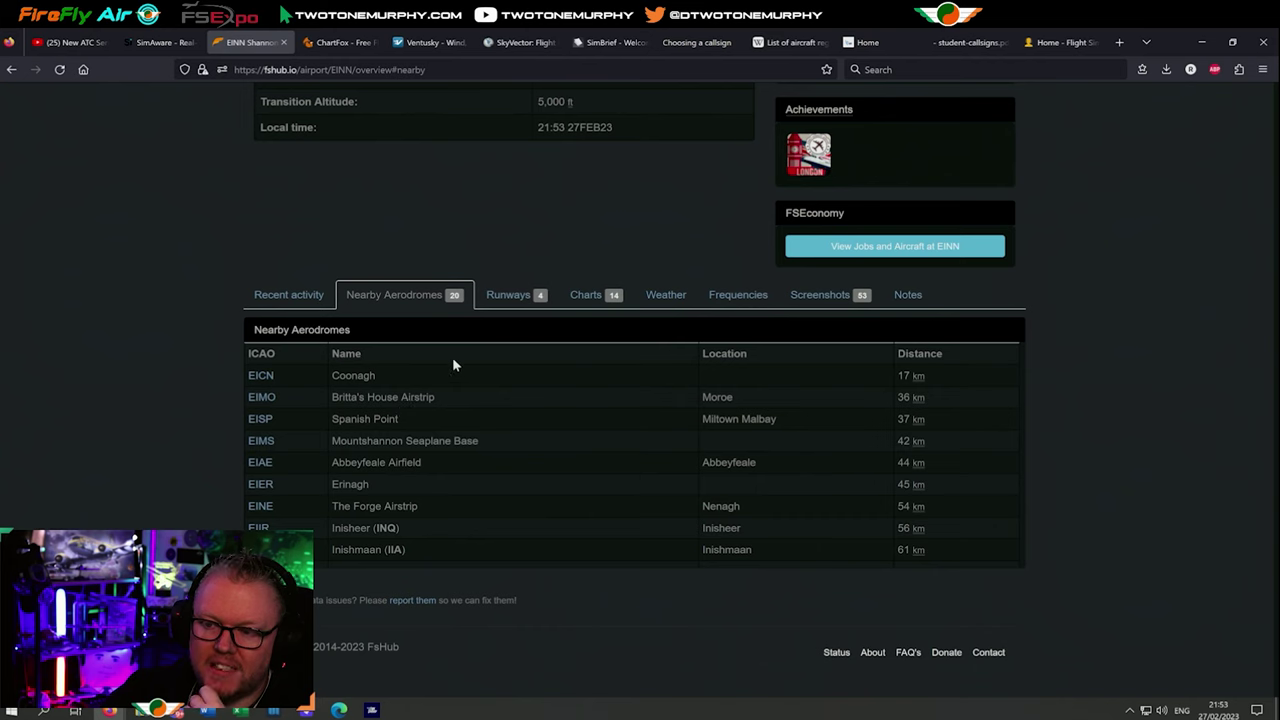
click(502, 297)
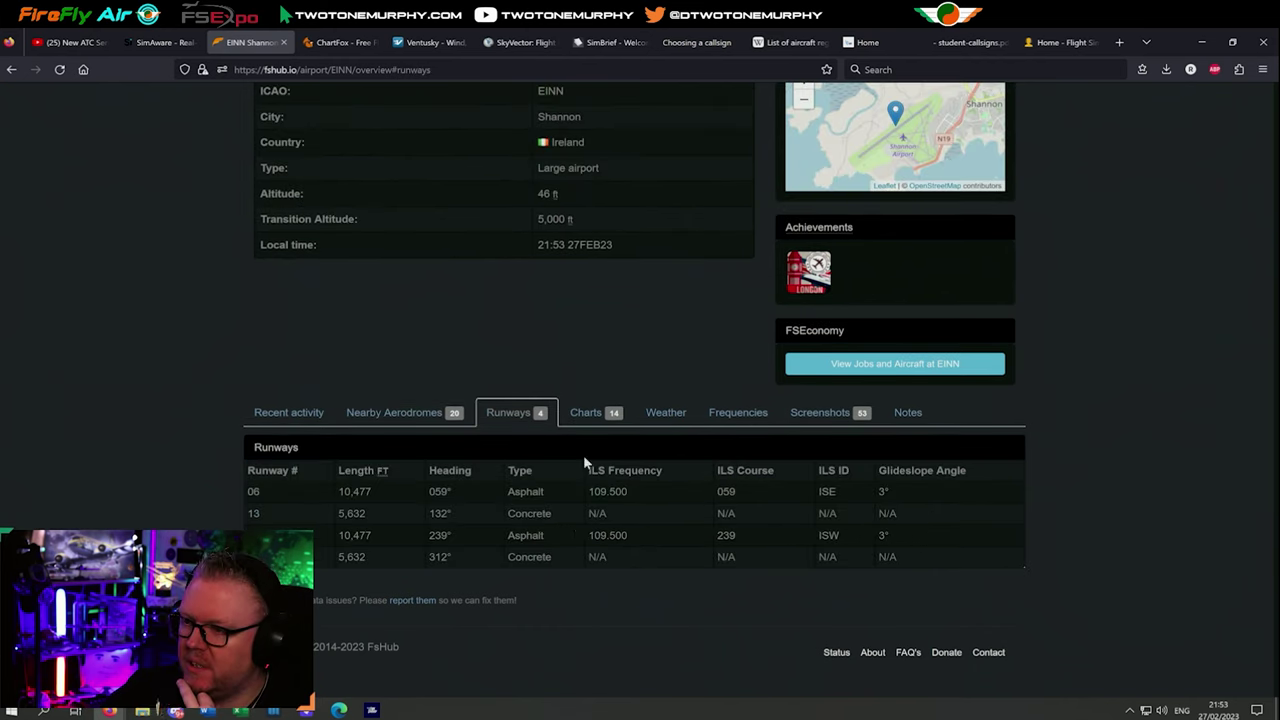
click(588, 412)
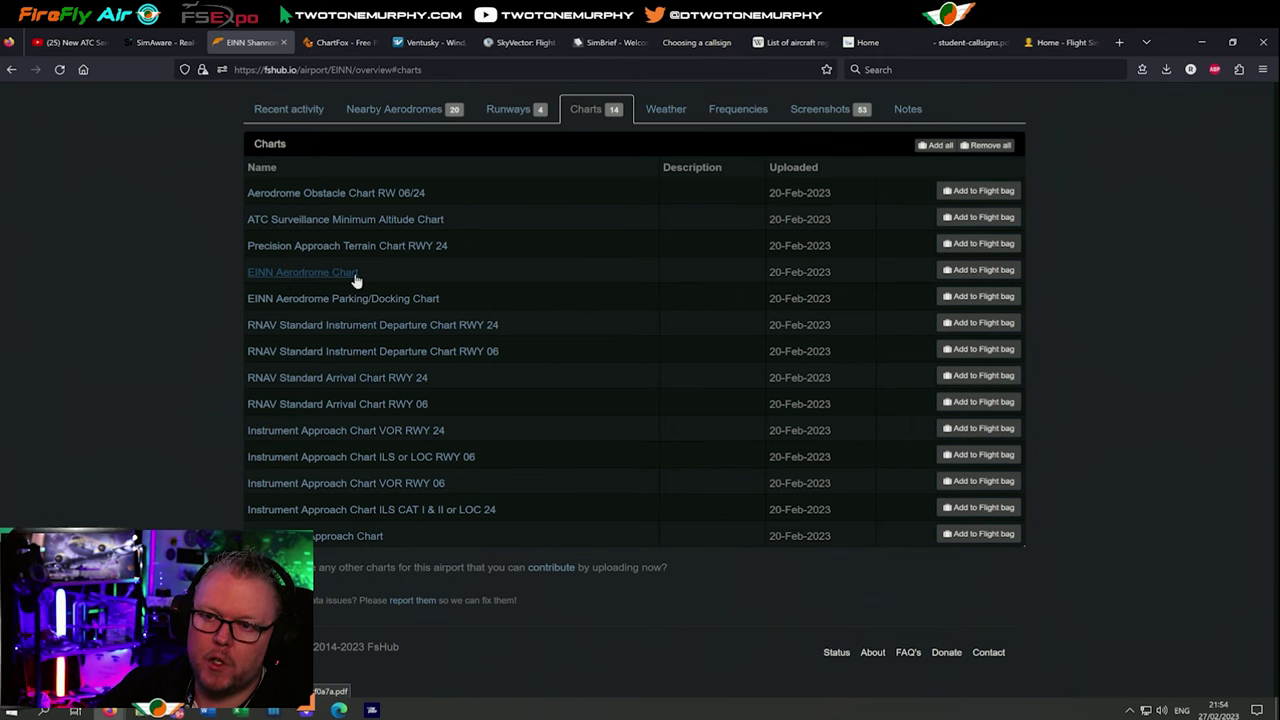
Open the EINN Aerodrome Chart and look over the airport layout and the runway 06/24 marking and lighting aids.
click(280, 273)
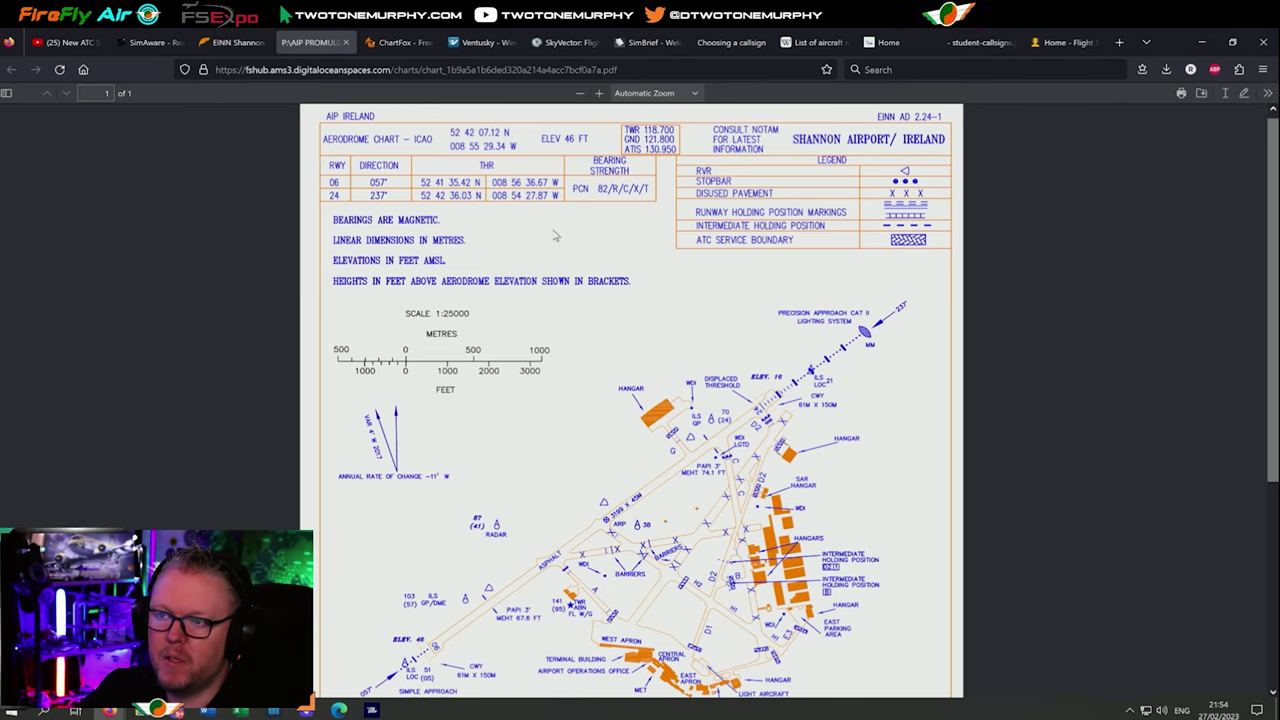
scroll(549, 224, down, 1)
scroll(549, 224, down, 3)
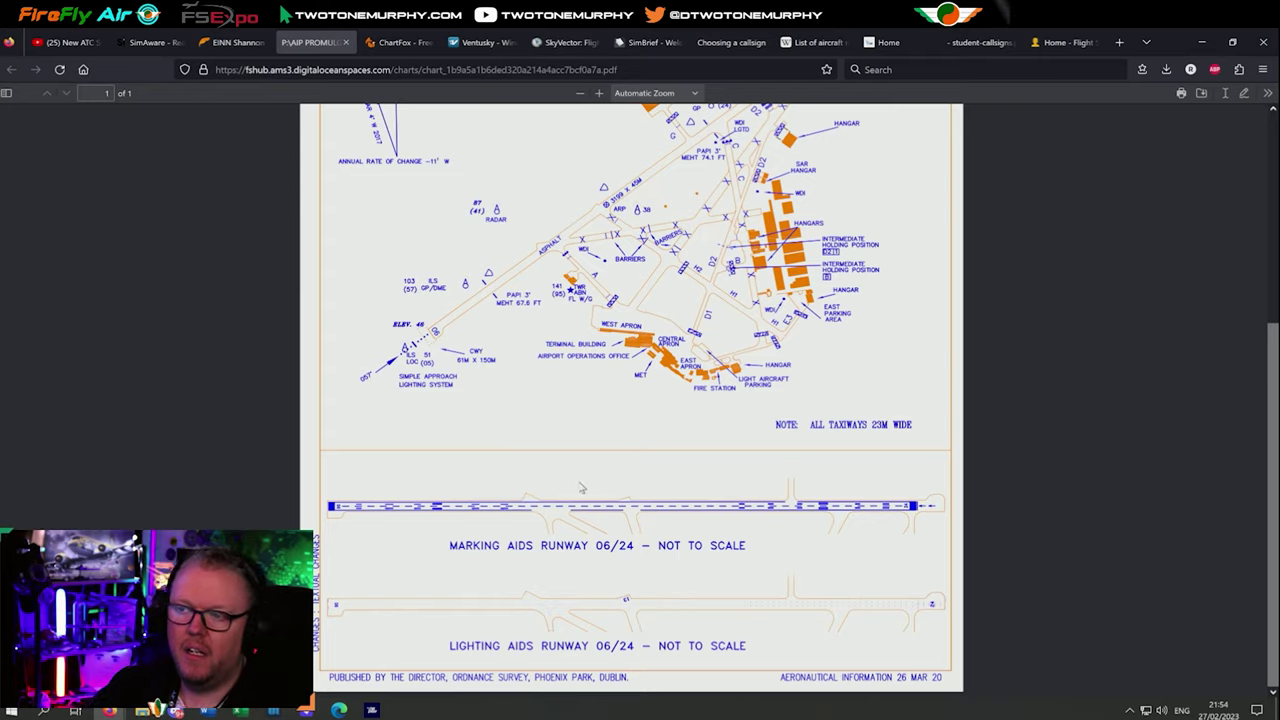
scroll(580, 487, up, 4)
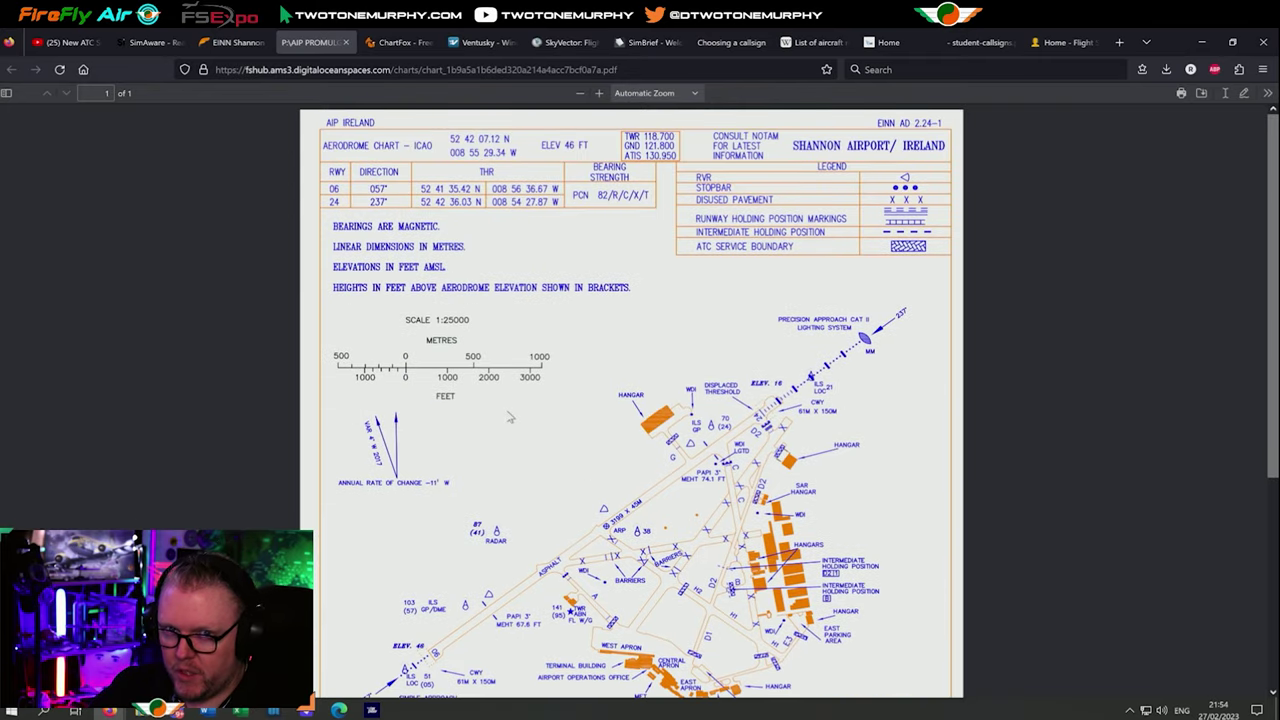
scroll(600, 366, down, 1)
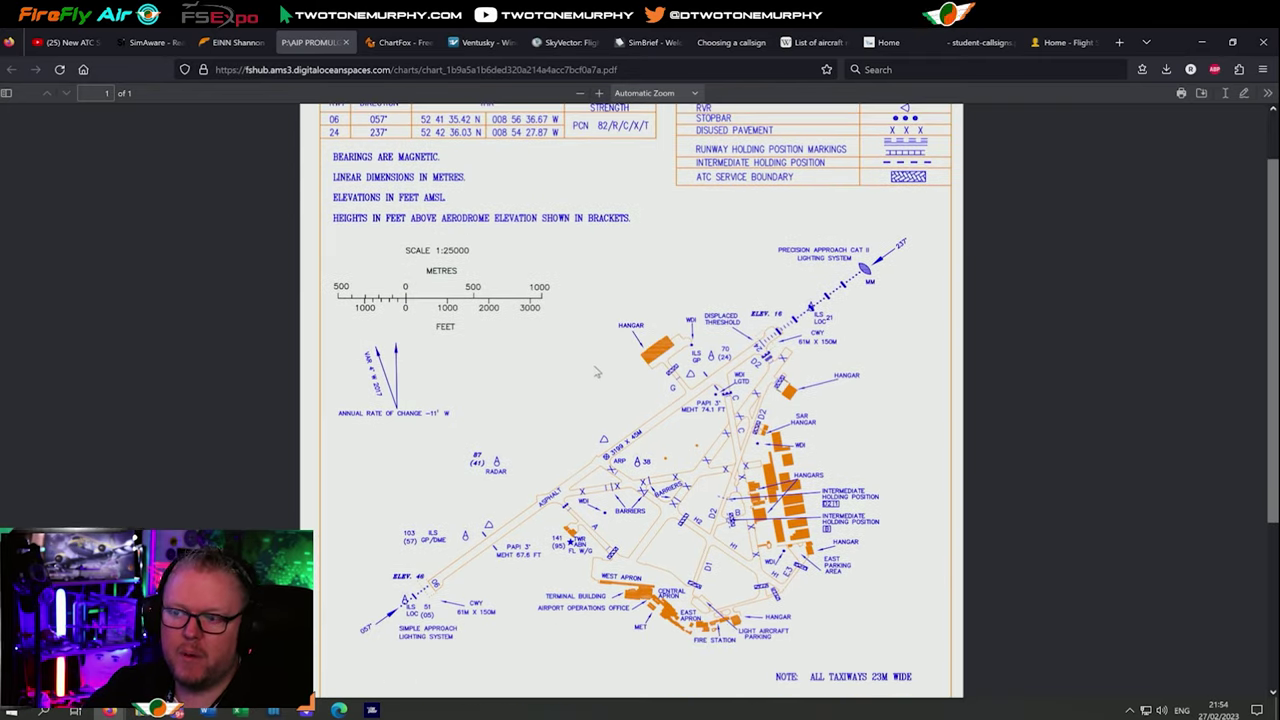
scroll(596, 372, down, 1)
scroll(515, 460, down, 2)
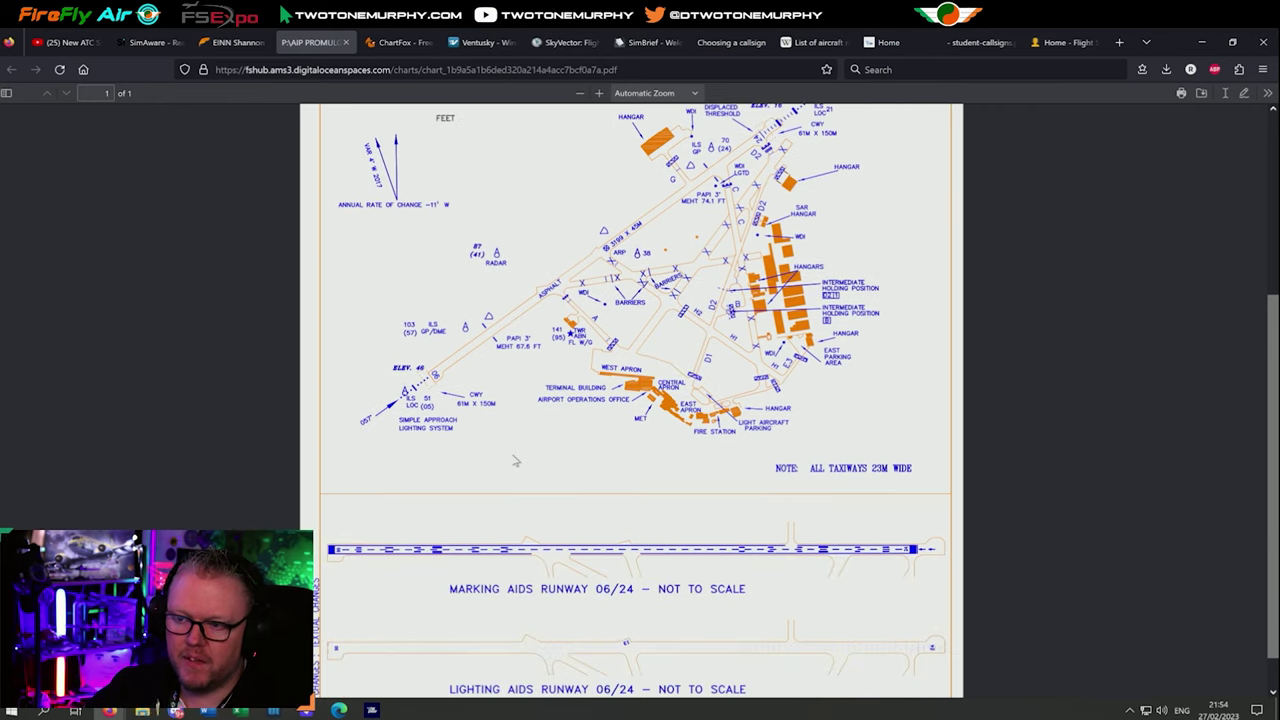
scroll(515, 460, up, 1)
scroll(540, 400, up, 3)
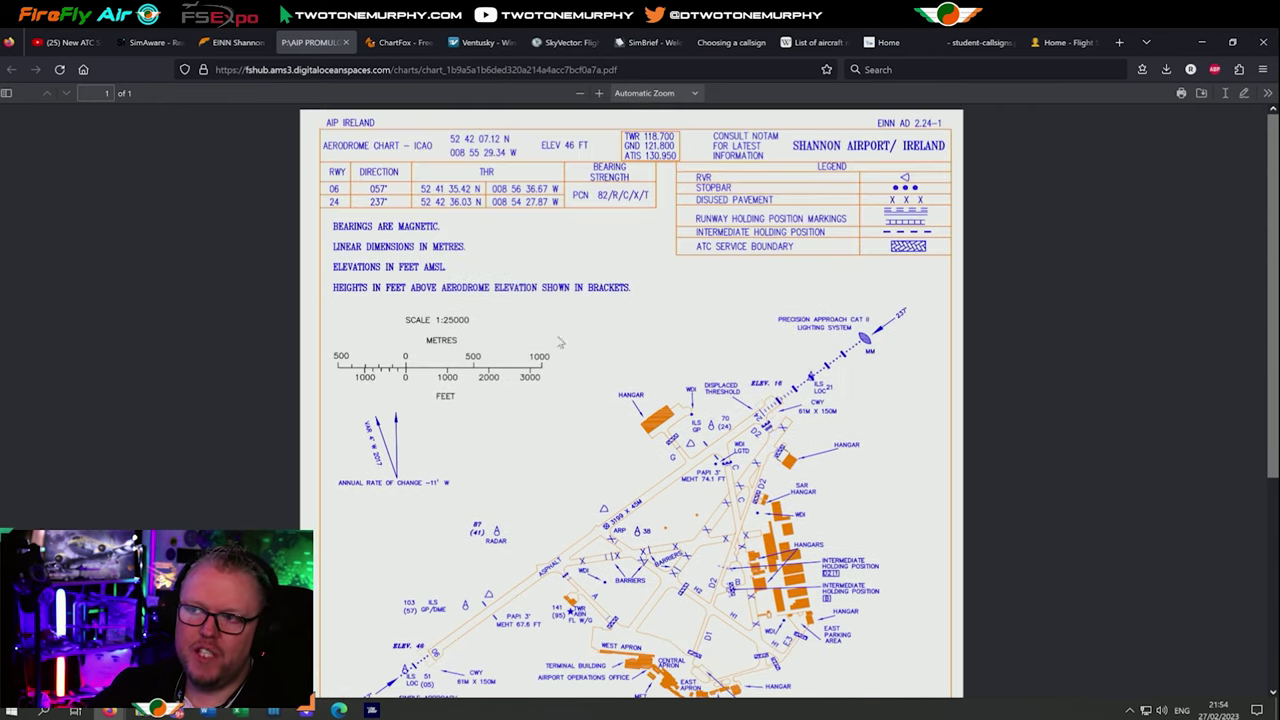
Examine the aerodrome chart's frequencies, runway data and legend, and trace the runway and taxiways on the airport diagram.
scroll(838, 189, up, 5)
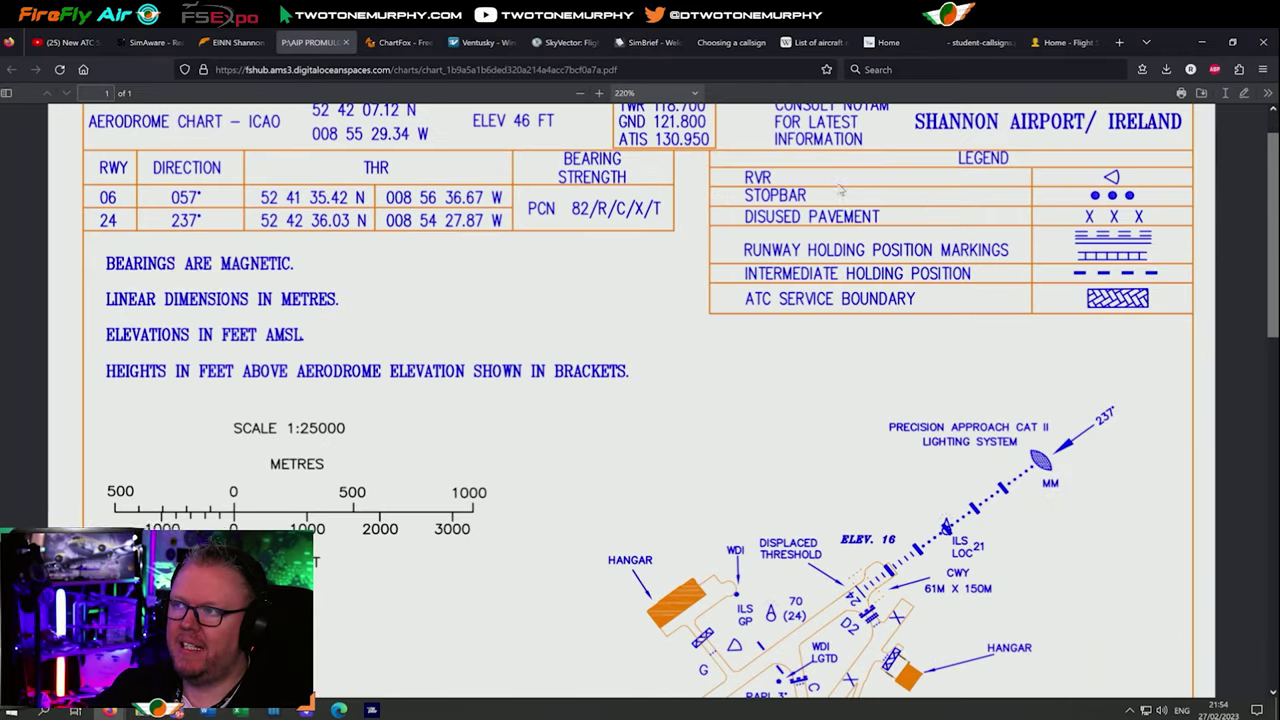
scroll(840, 188, up, 1)
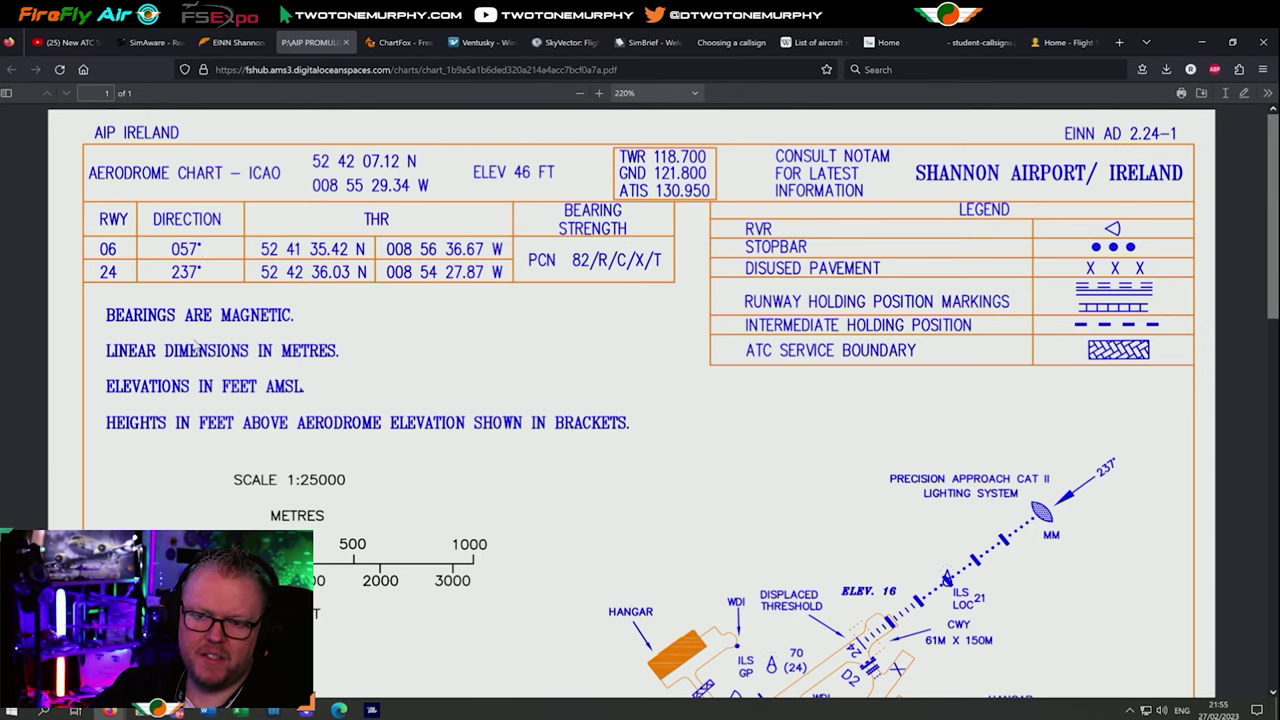
scroll(198, 347, down, 5)
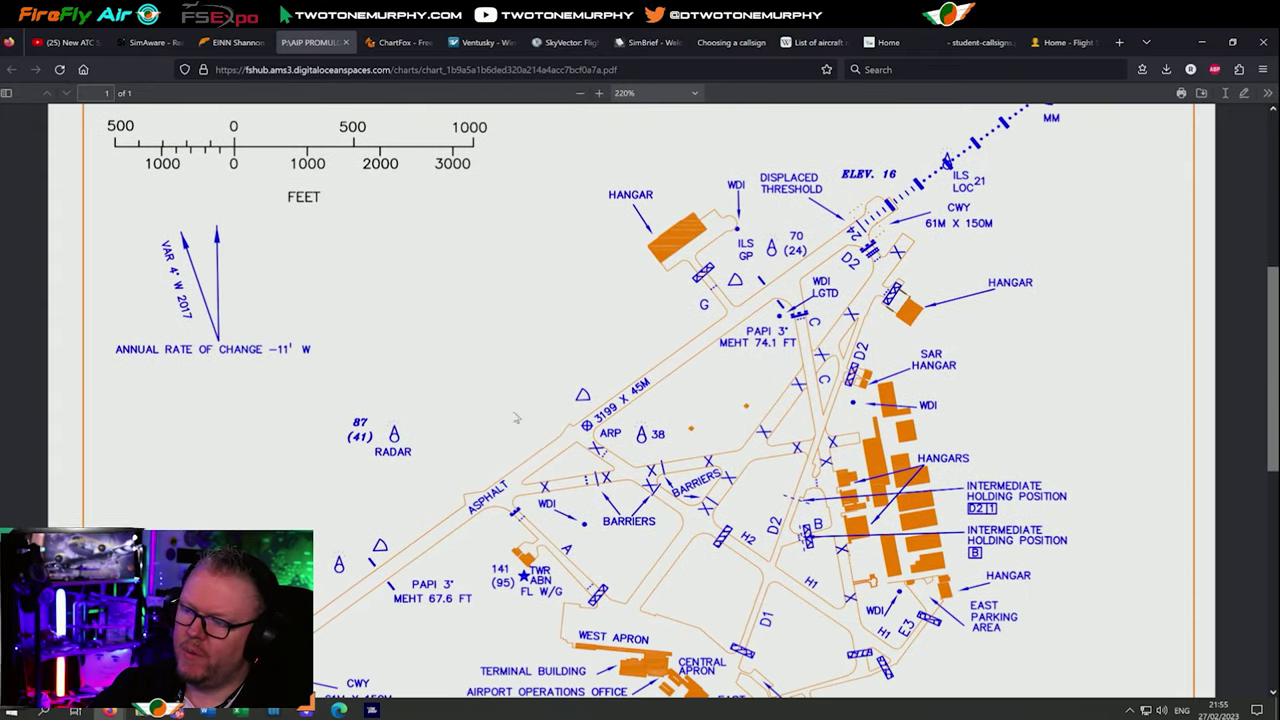
scroll(516, 418, down, 1)
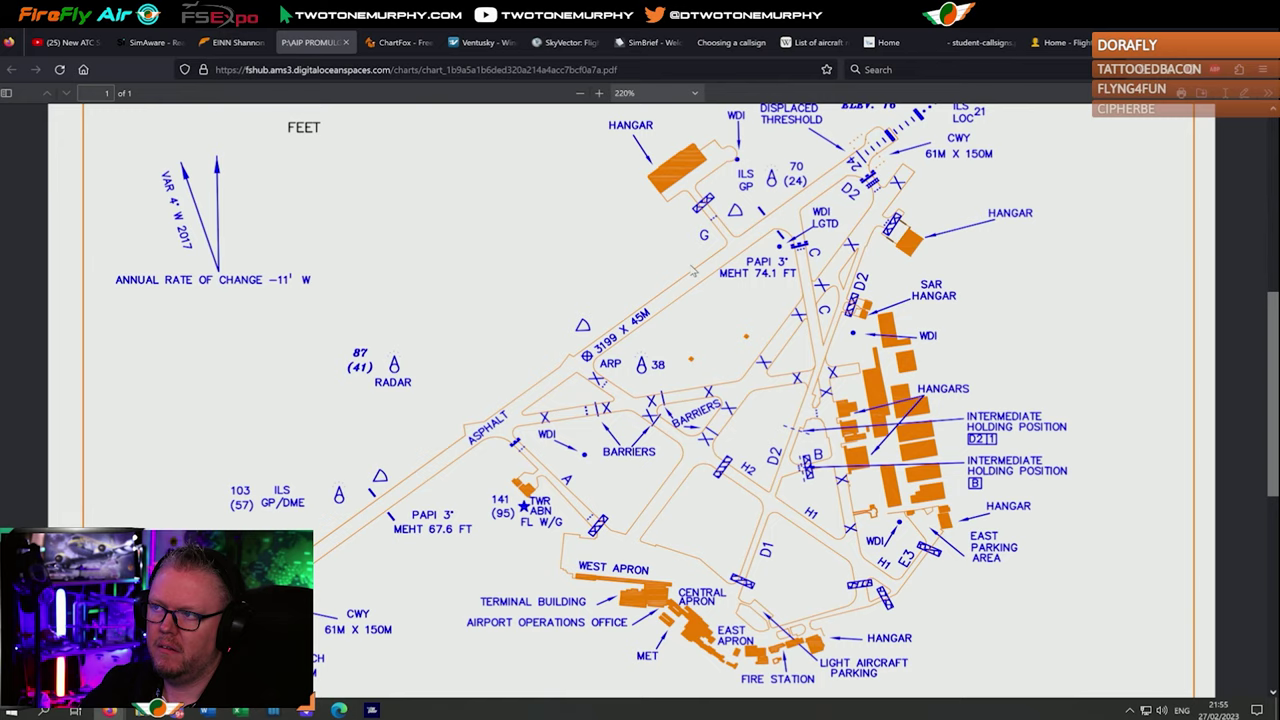
scroll(600, 295, down, 1)
scroll(574, 302, up, 1)
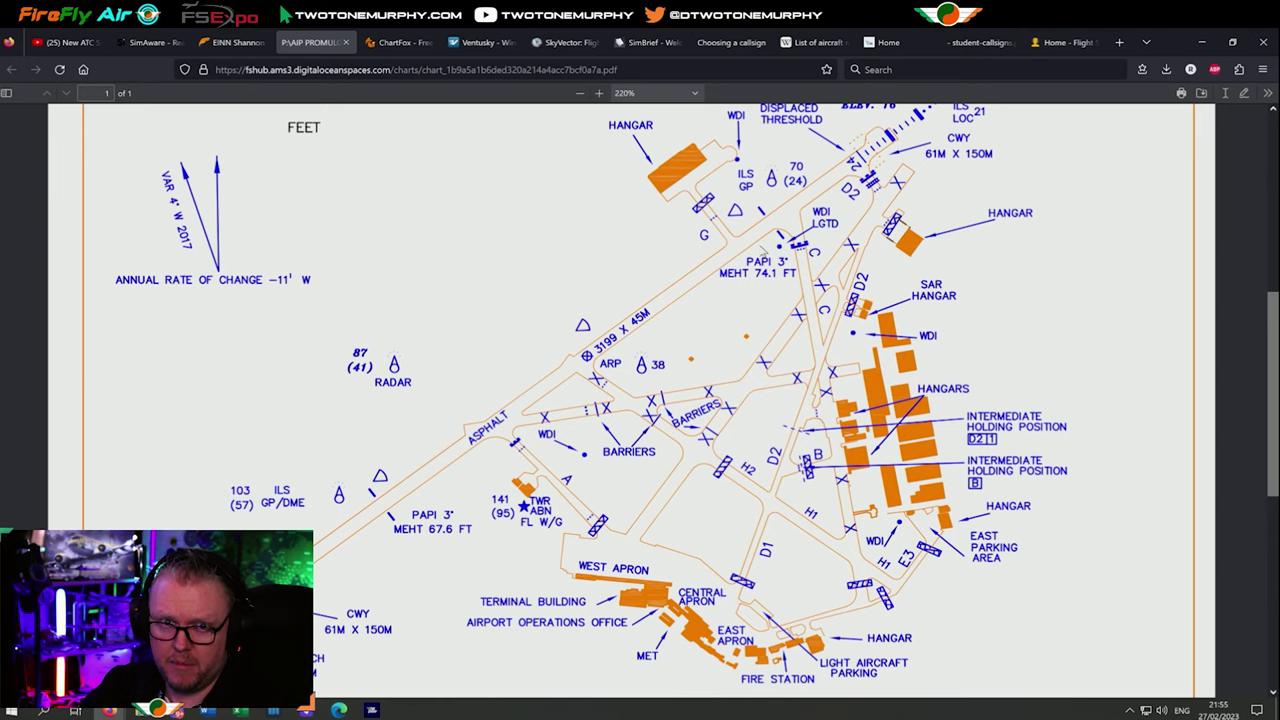
scroll(636, 314, down, 2)
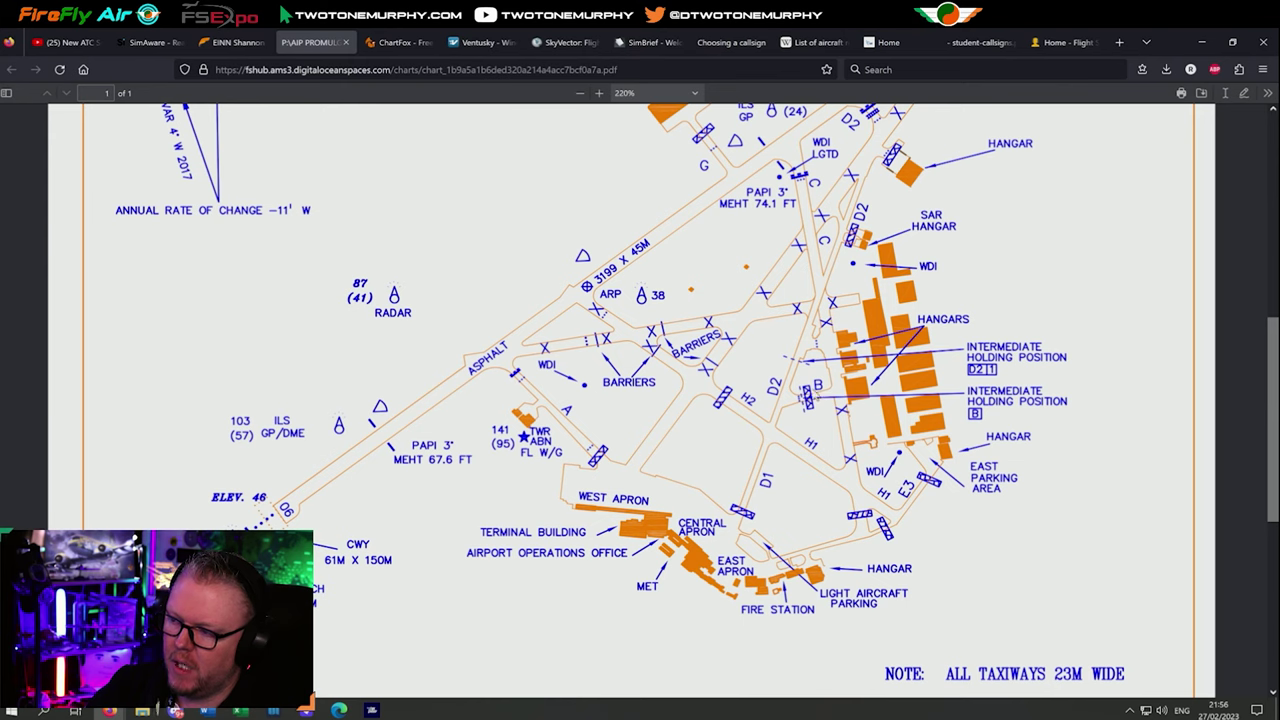
Compare the approach lighting at both runway ends, and review the aprons and the runway 06/24 marking aids diagram.
scroll(303, 473, down, 4)
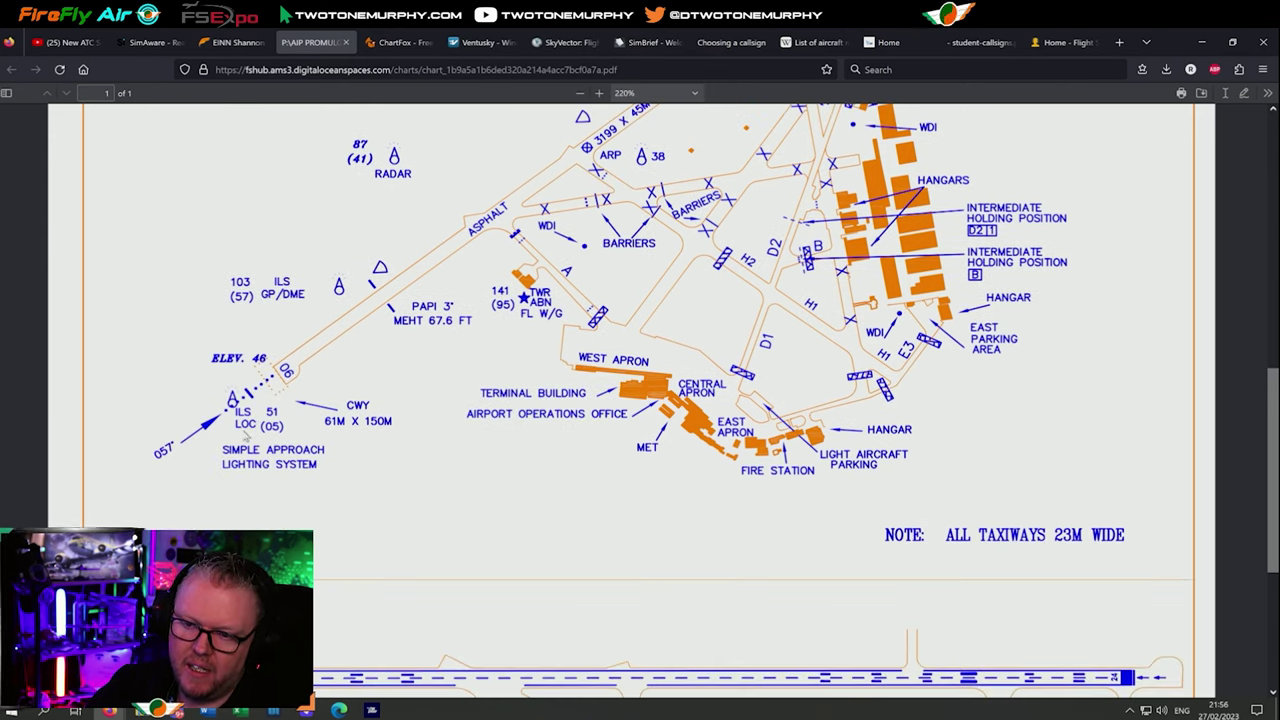
scroll(640, 400, up, 6)
scroll(658, 305, up, 4)
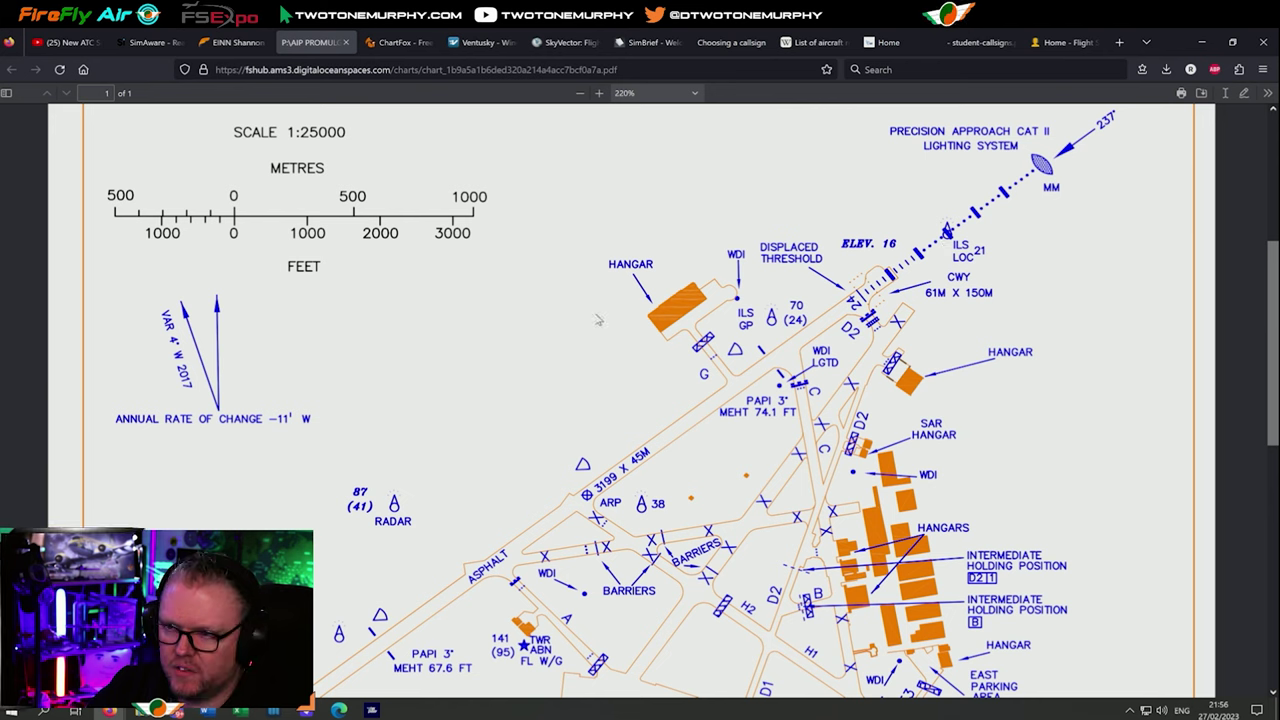
scroll(525, 326, down, 2)
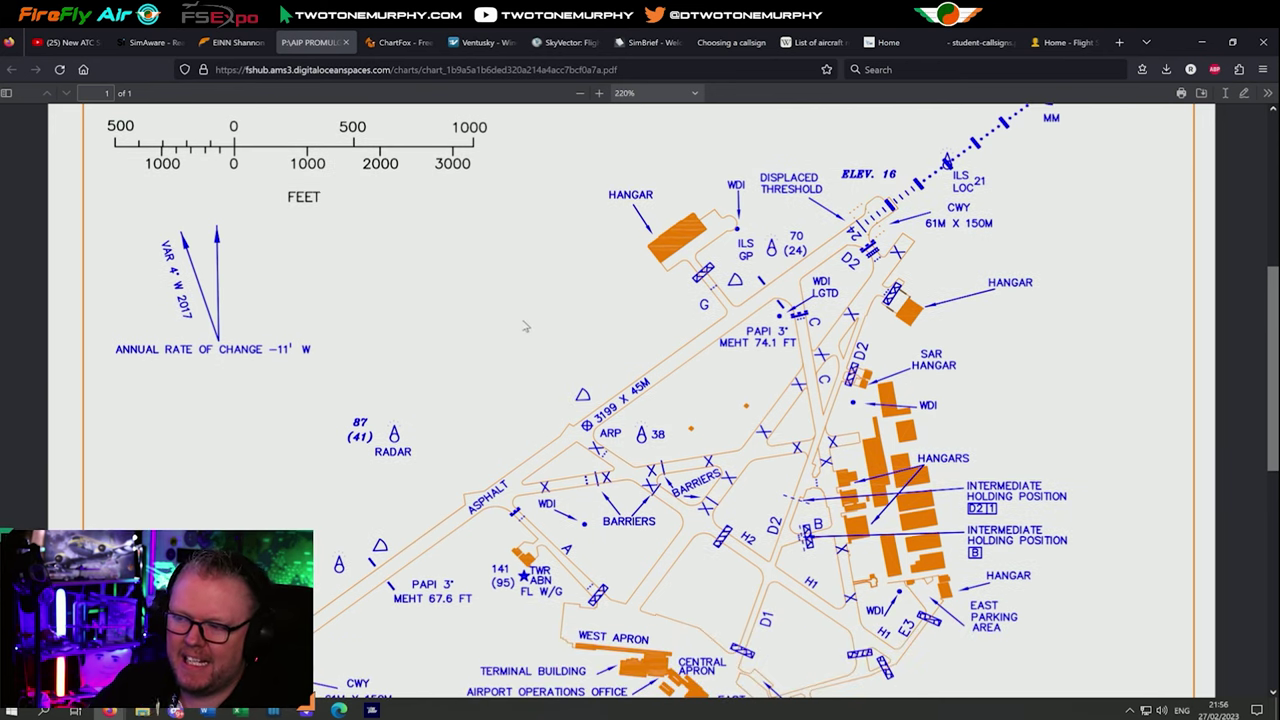
scroll(525, 326, down, 6)
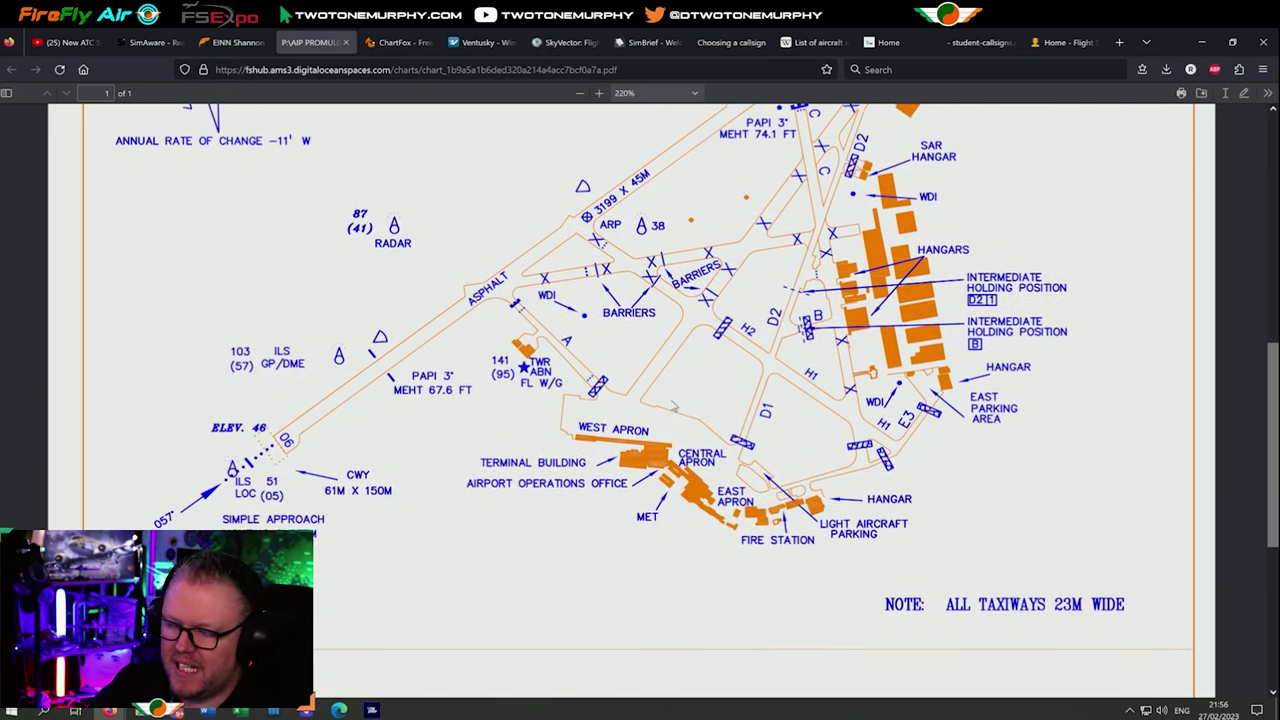
scroll(674, 407, down, 10)
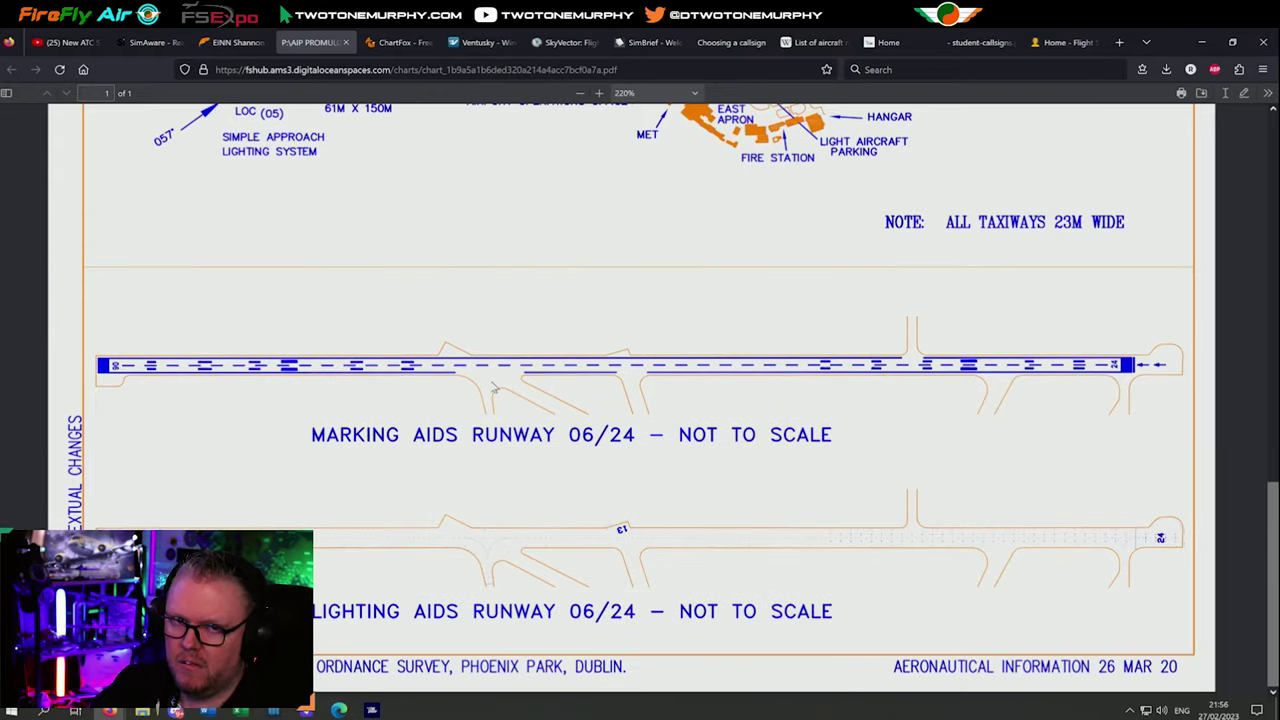
Switch to ChartFox, log in through VATSIM and authorize access to the account.
click(393, 42)
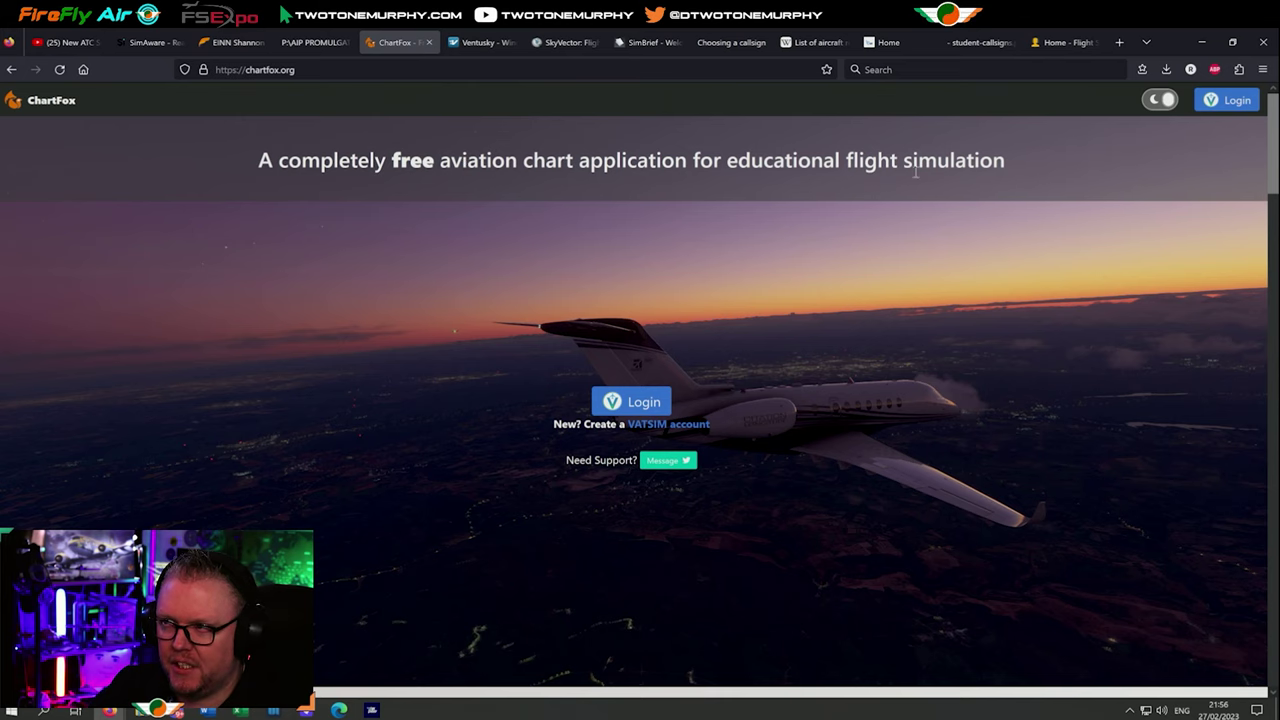
click(633, 402)
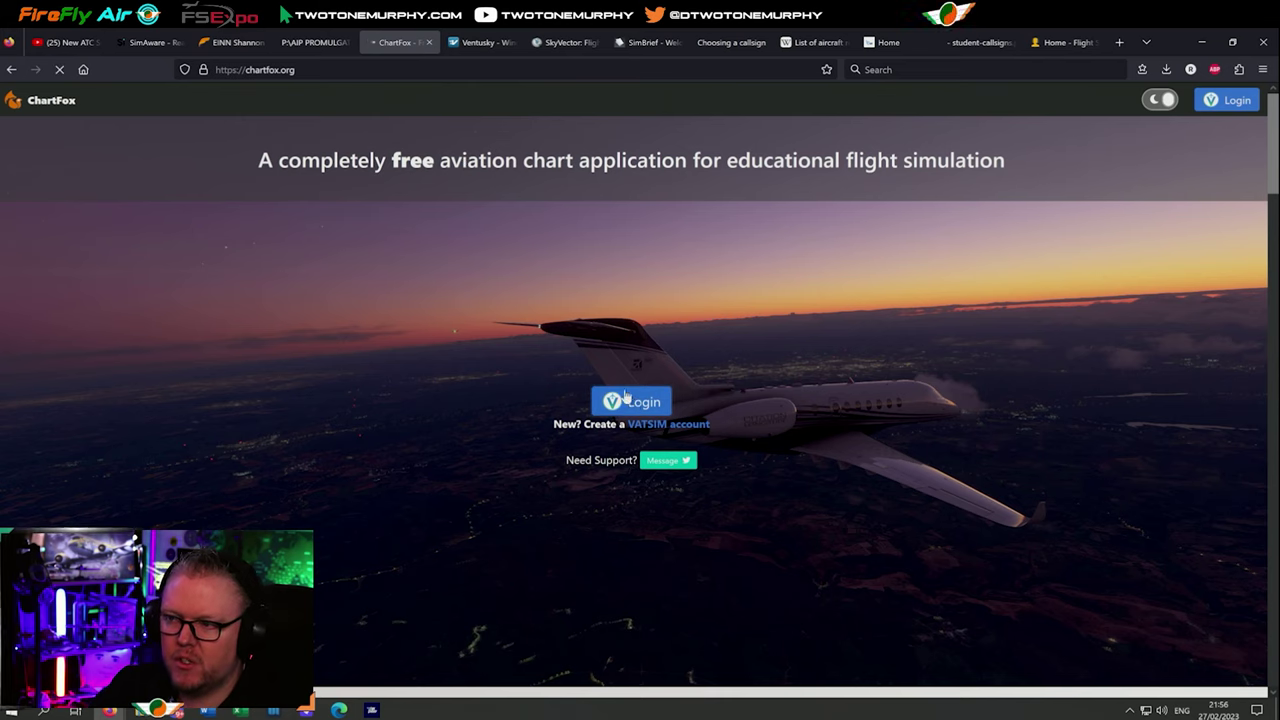
click(591, 486)
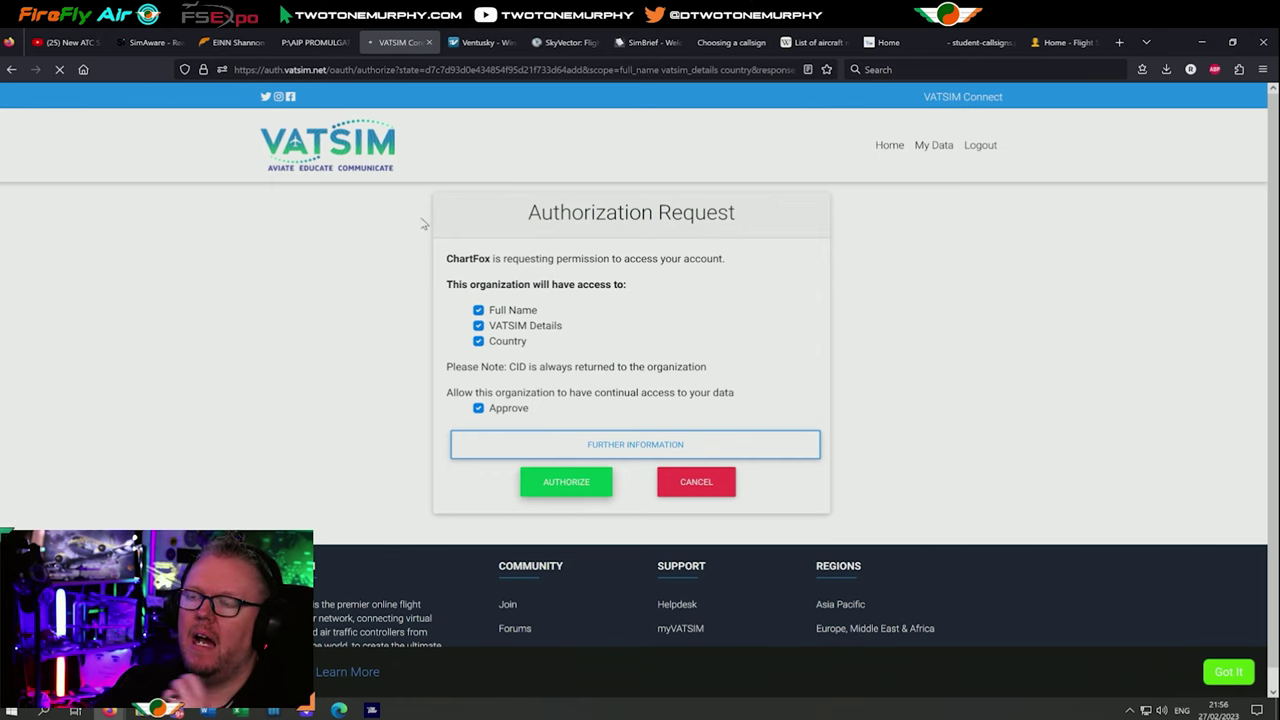
Load the EINN charts, agree to the educational-use terms, and read and dismiss the welcome guide.
text(EINN)
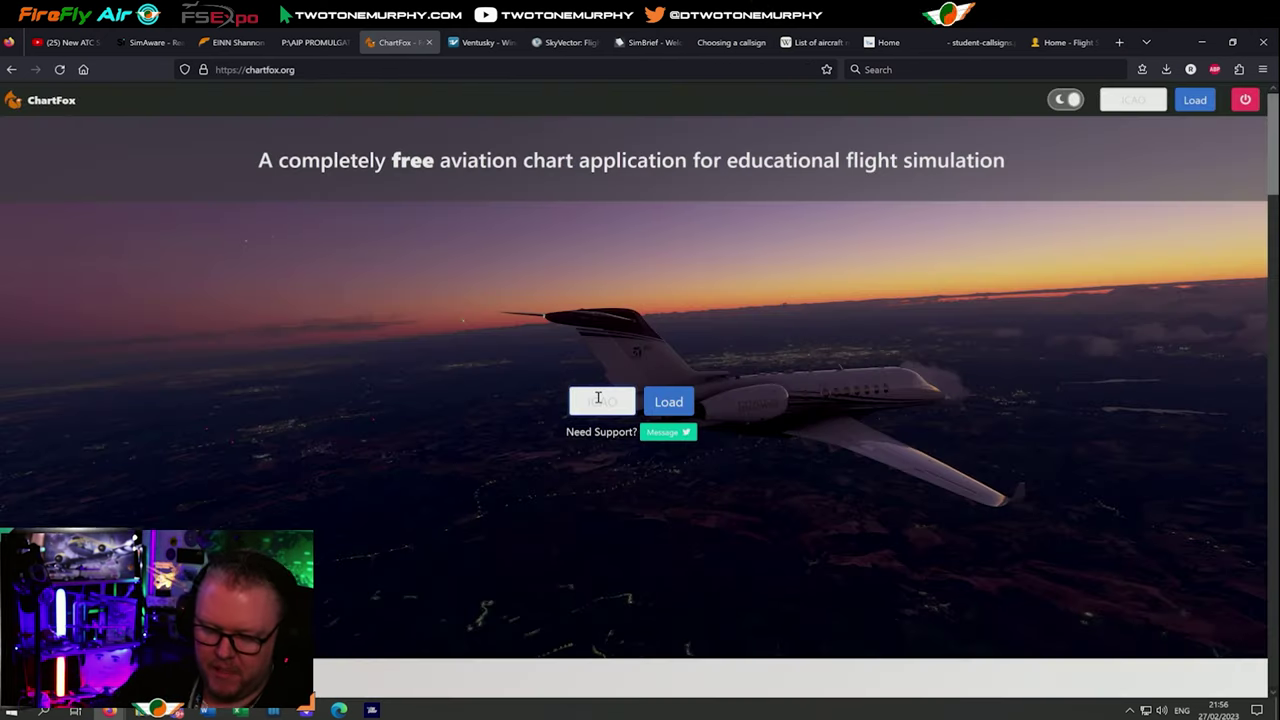
click(653, 400)
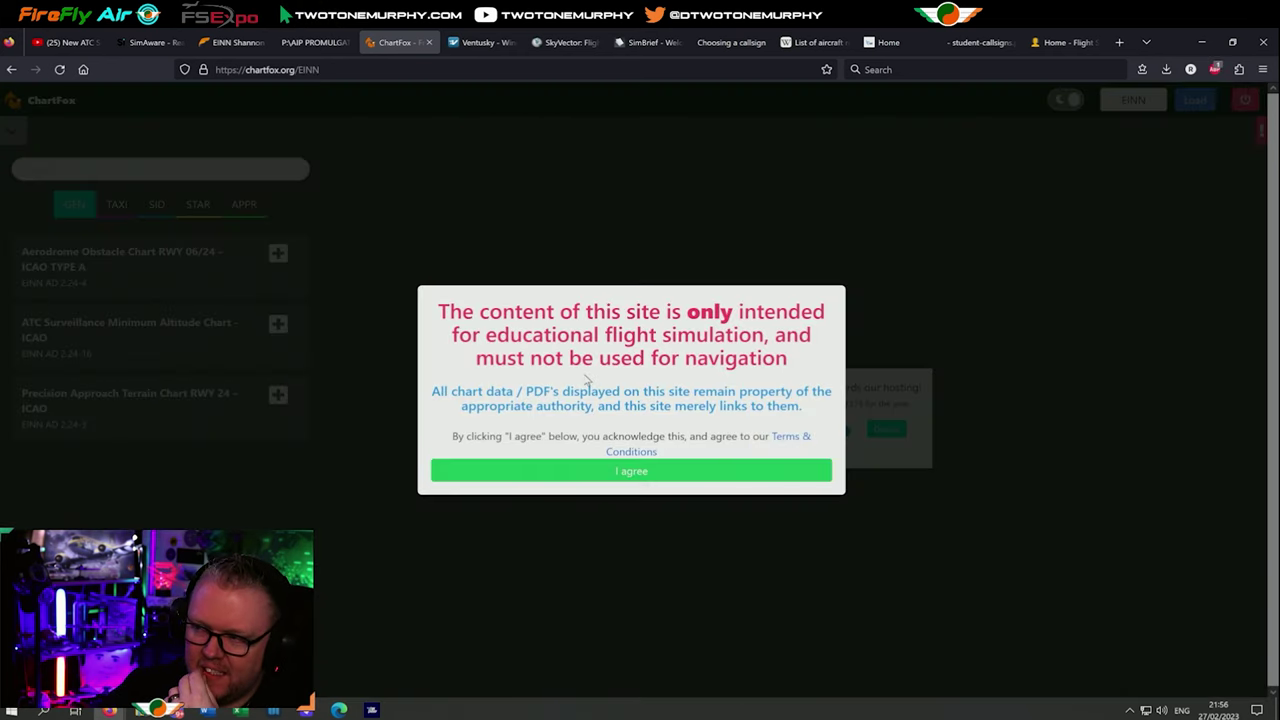
click(629, 471)
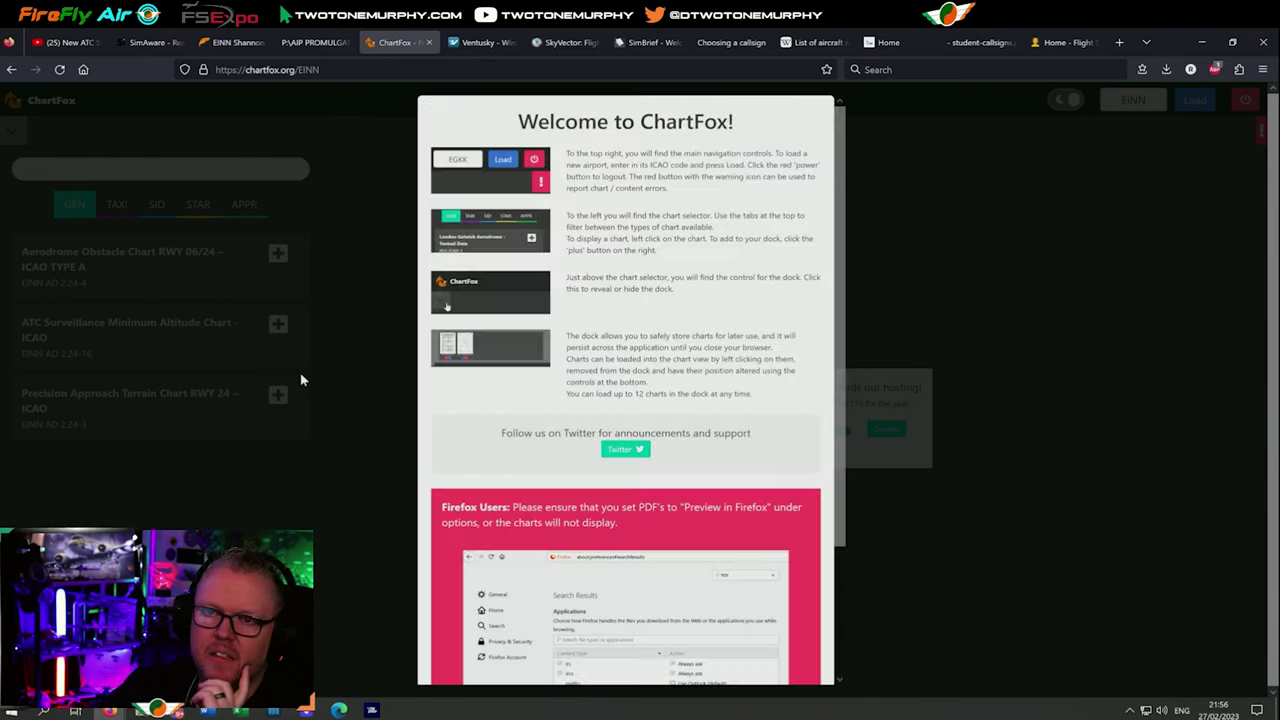
scroll(625, 402, down, 1)
scroll(625, 402, up, 1)
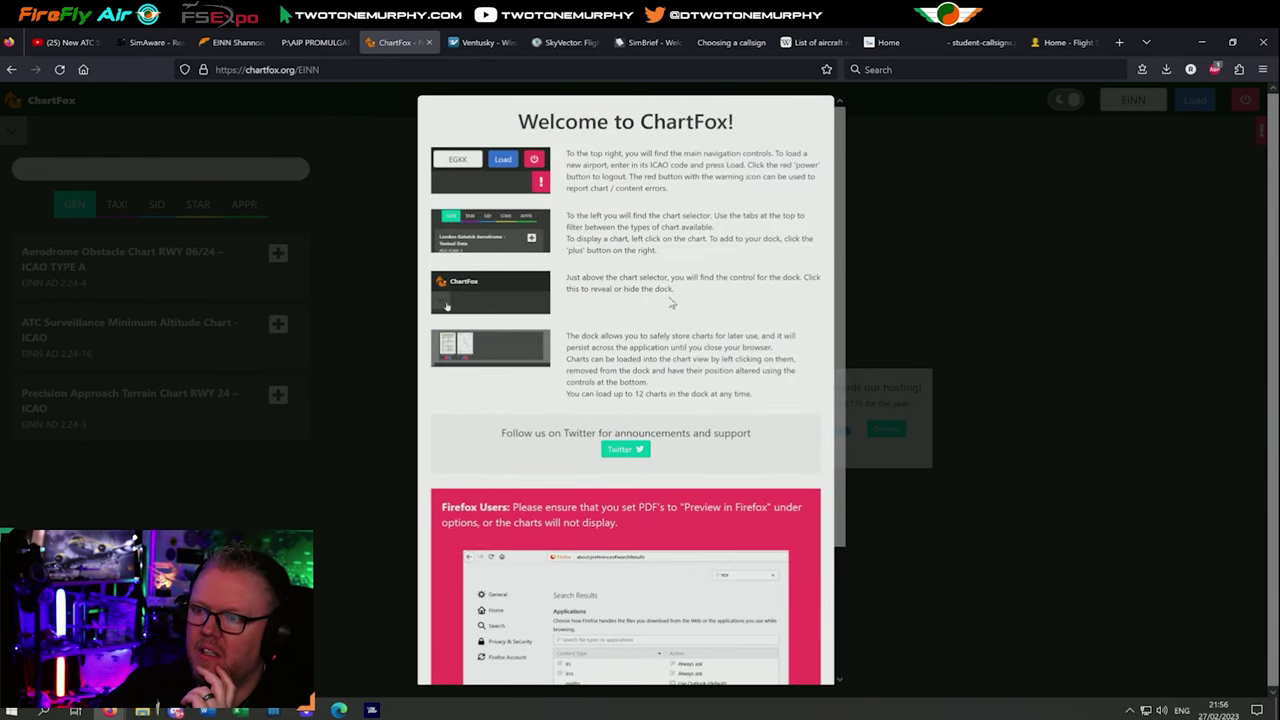
scroll(625, 450, down, 4)
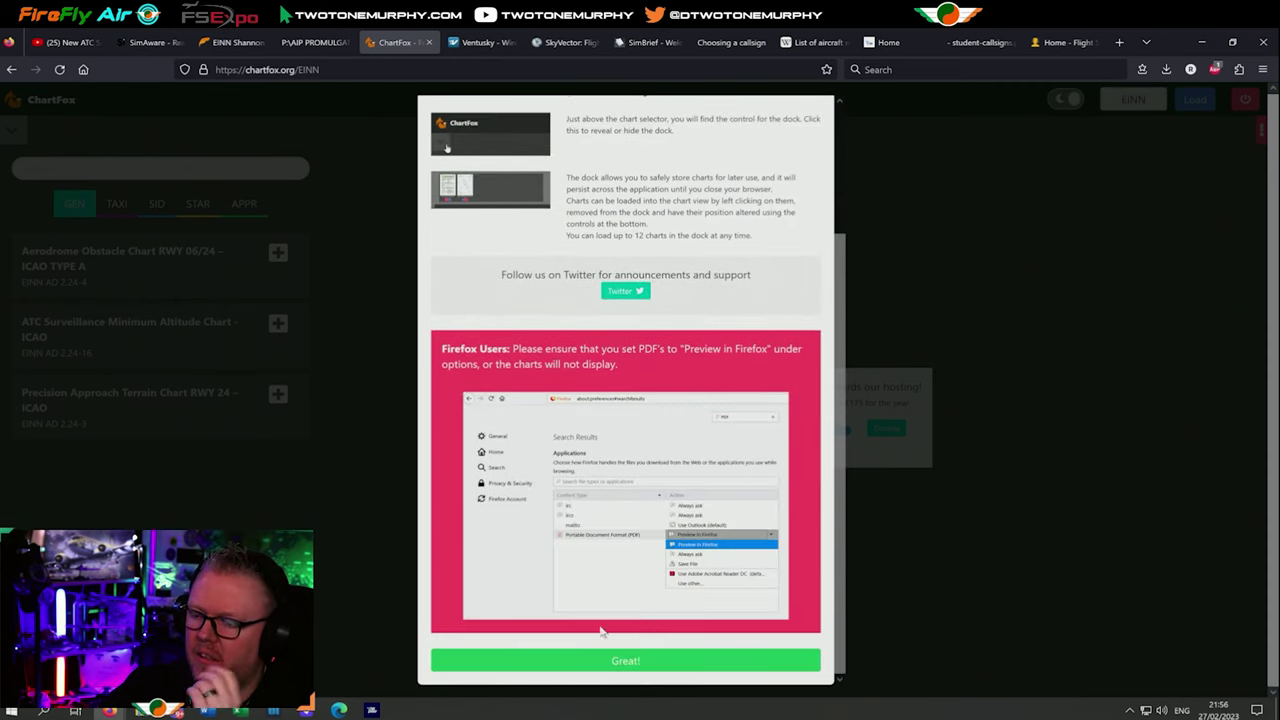
click(601, 662)
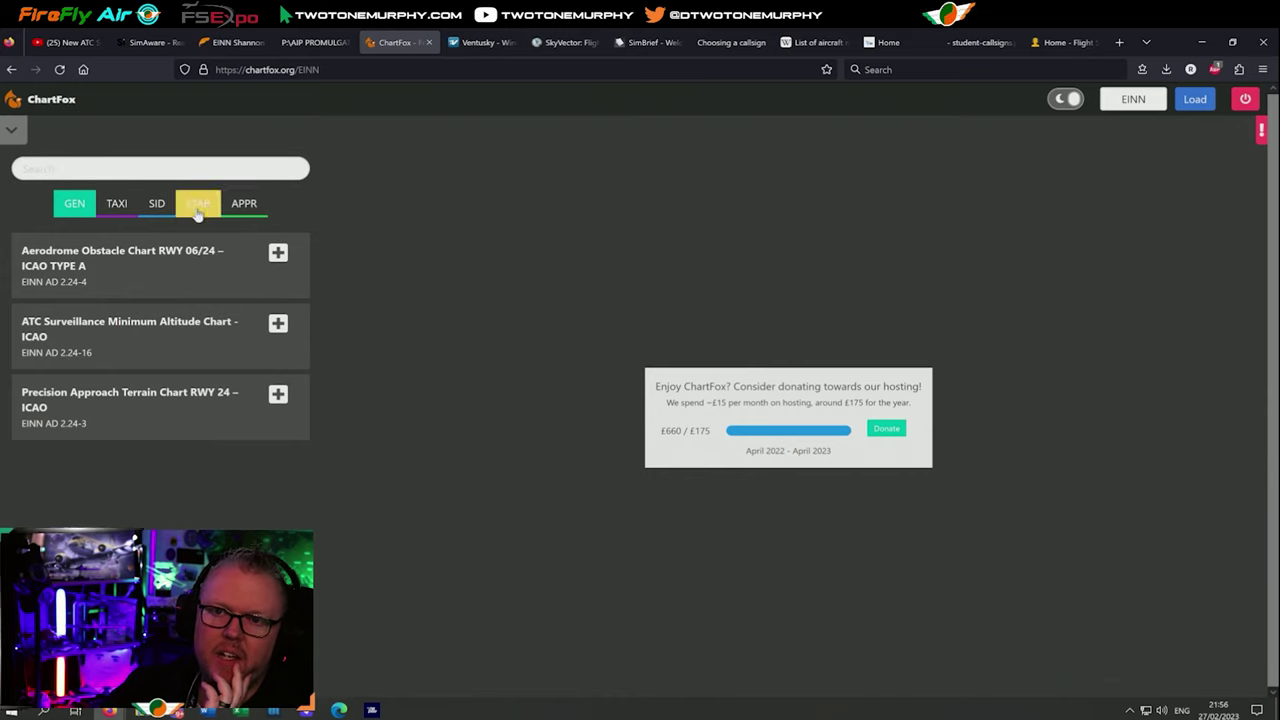
Show EINN's taxi charts and display the Aerodrome Chart – ICAO.
click(117, 205)
click(75, 207)
click(117, 204)
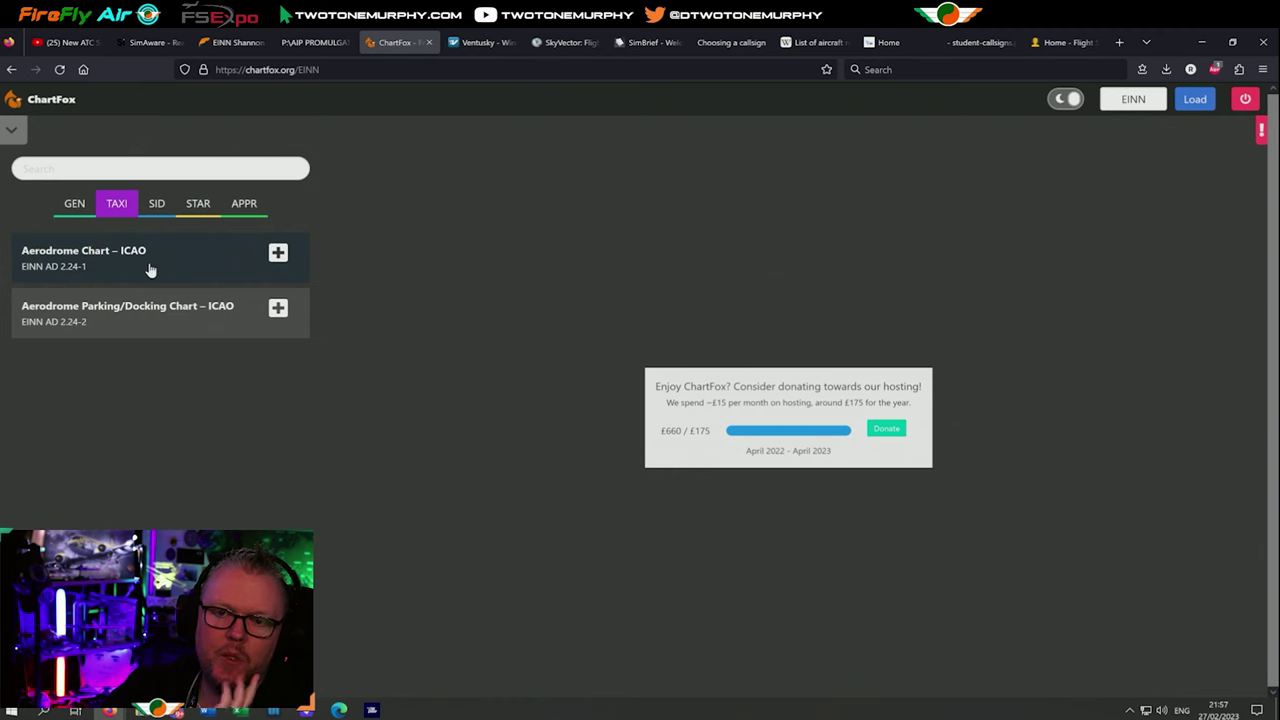
click(150, 268)
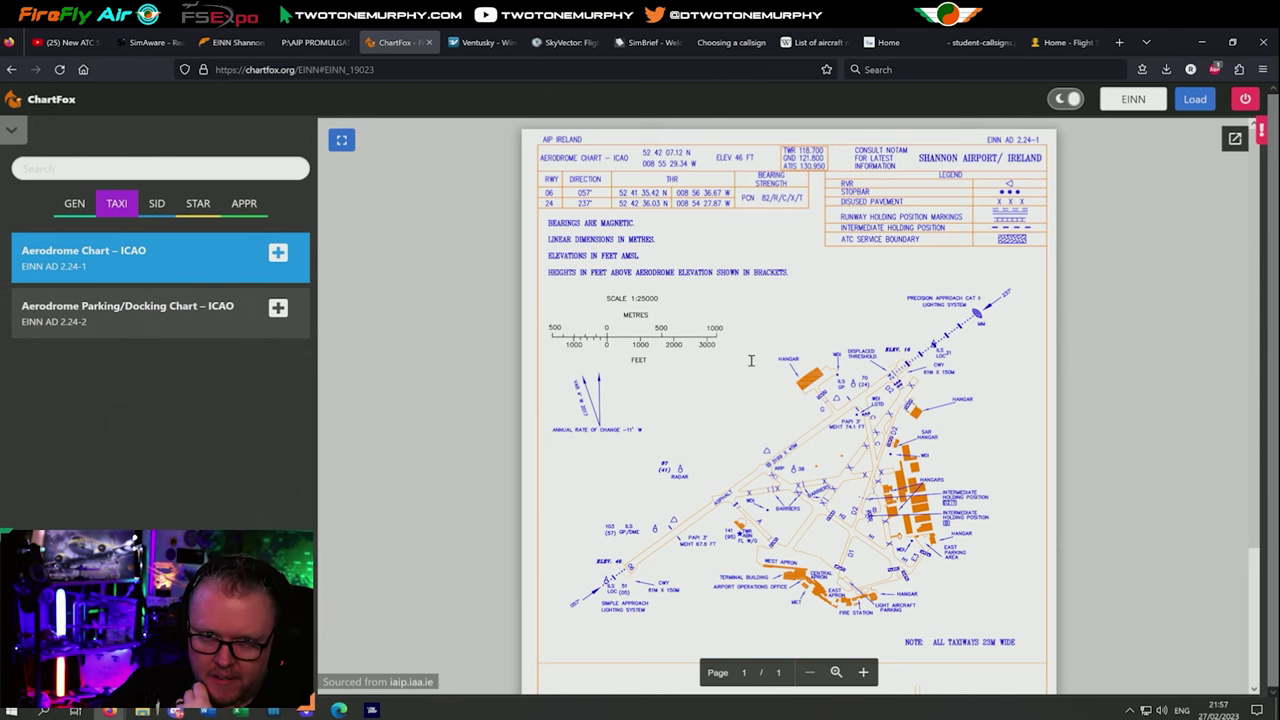
scroll(750, 360, down, 3)
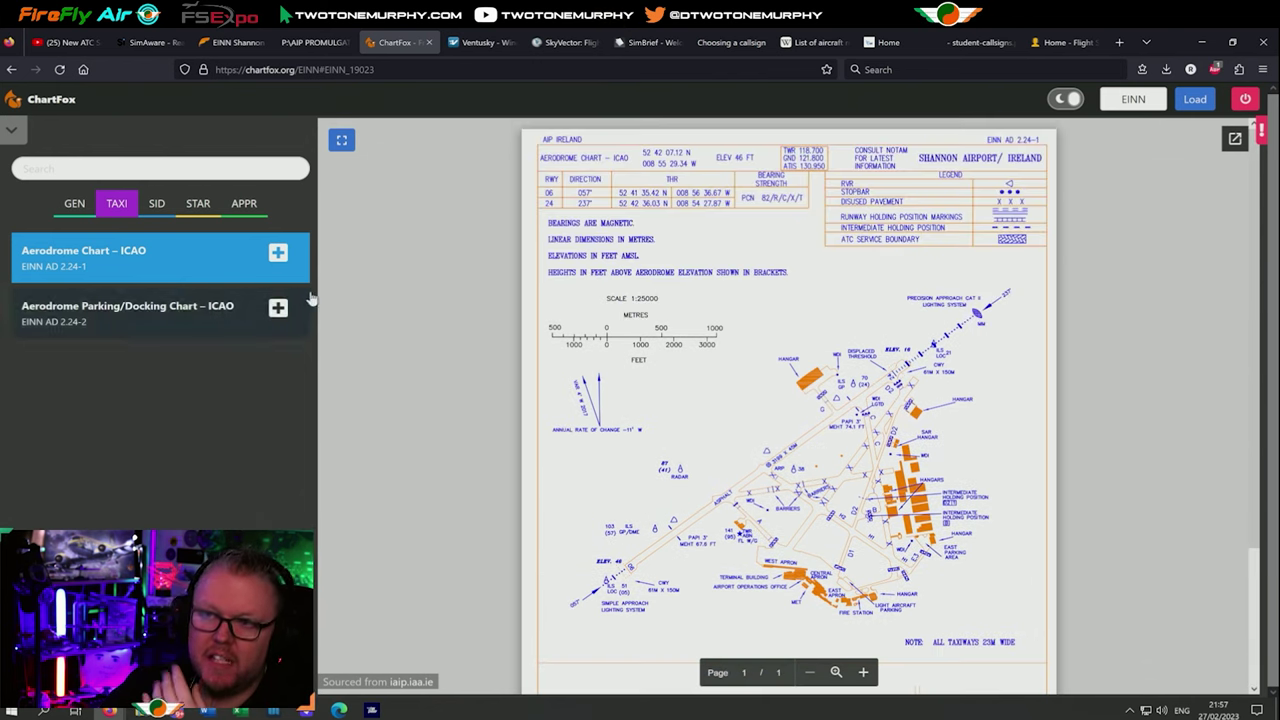
Return to FsHub's EINN chart list and compare its charts with those offered in ChartFox.
click(238, 42)
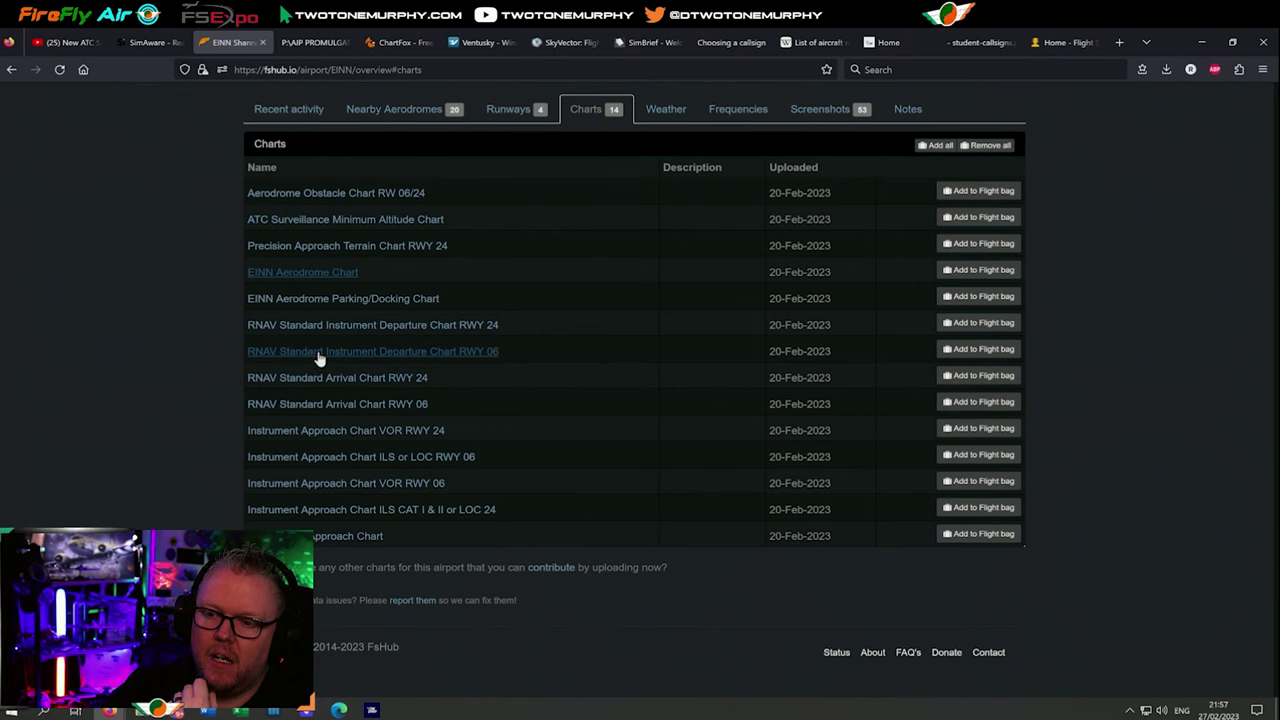
scroll(360, 456, up, 1)
scroll(364, 432, up, 1)
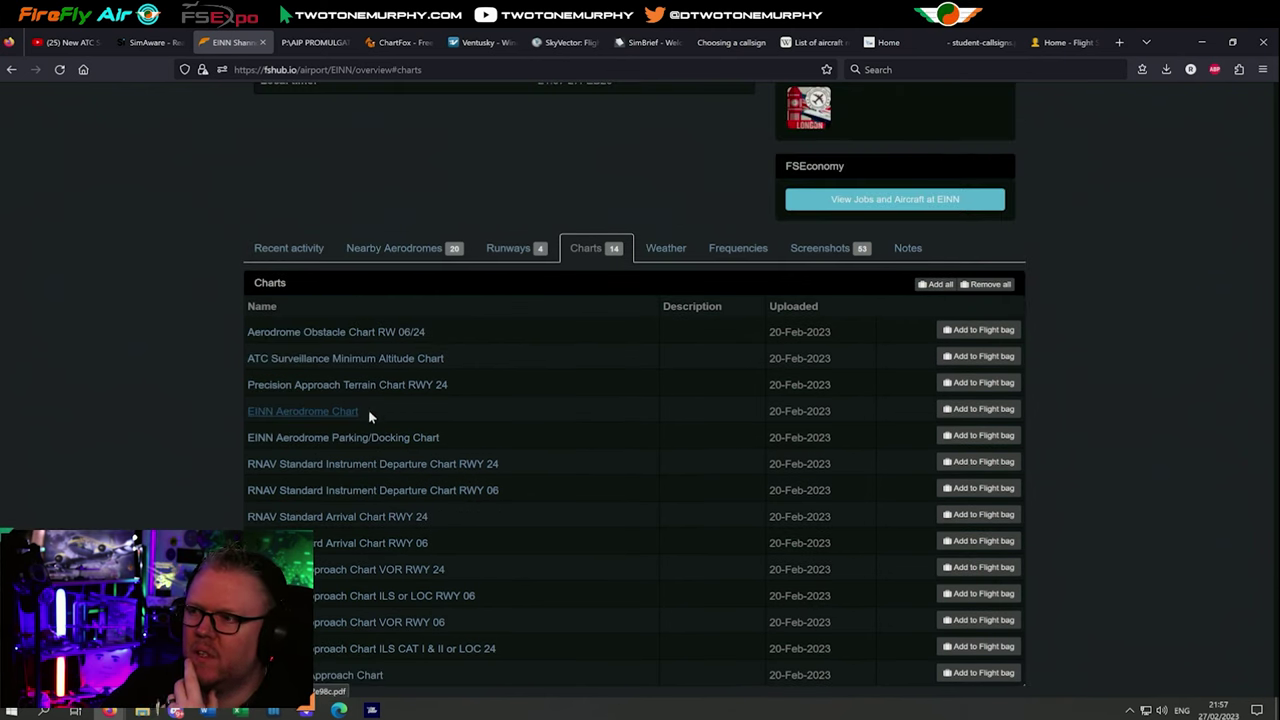
scroll(335, 368, down, 2)
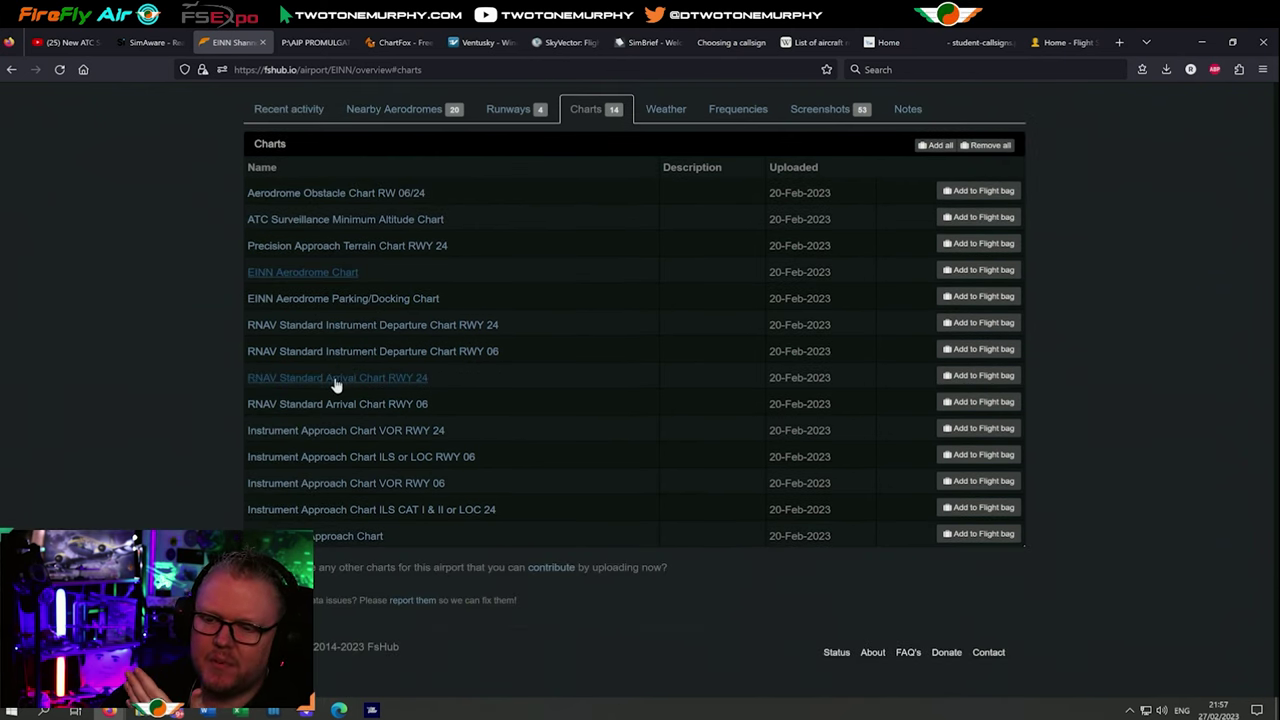
Switch back to ChartFox and open the RNAV Standard Arrival Chart RWY 24 from EINN's arrival charts.
click(396, 42)
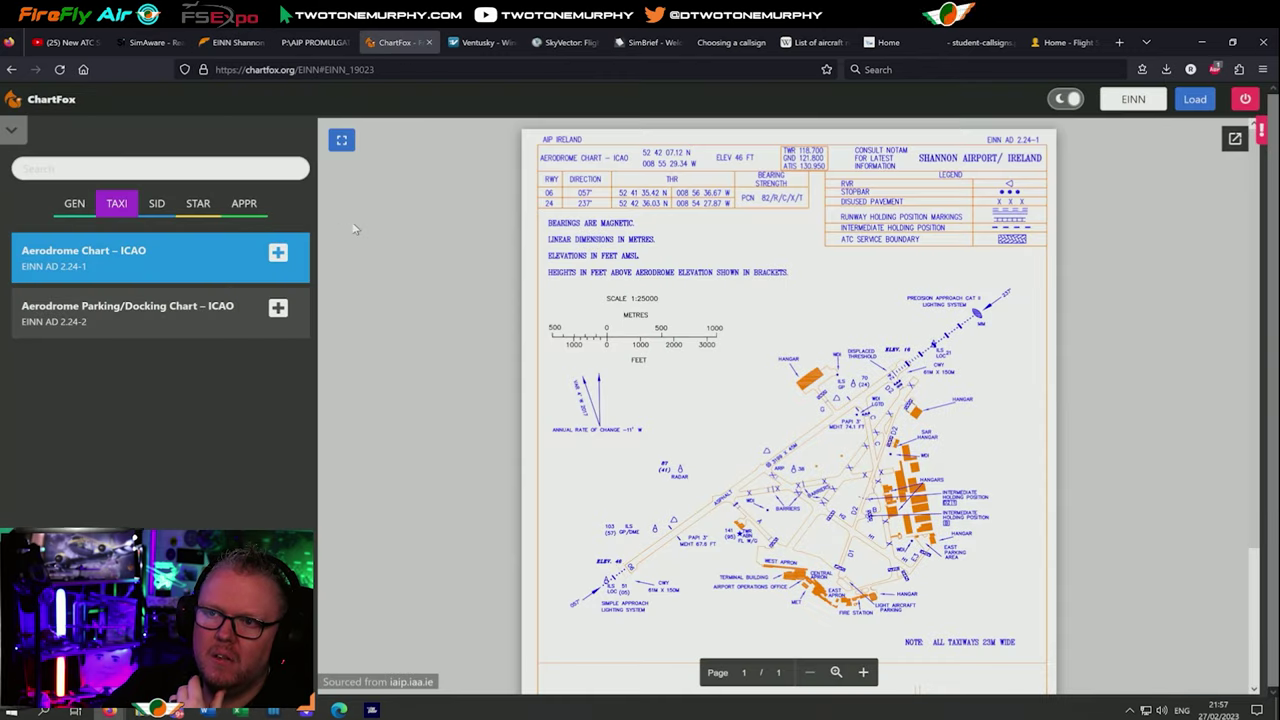
click(197, 205)
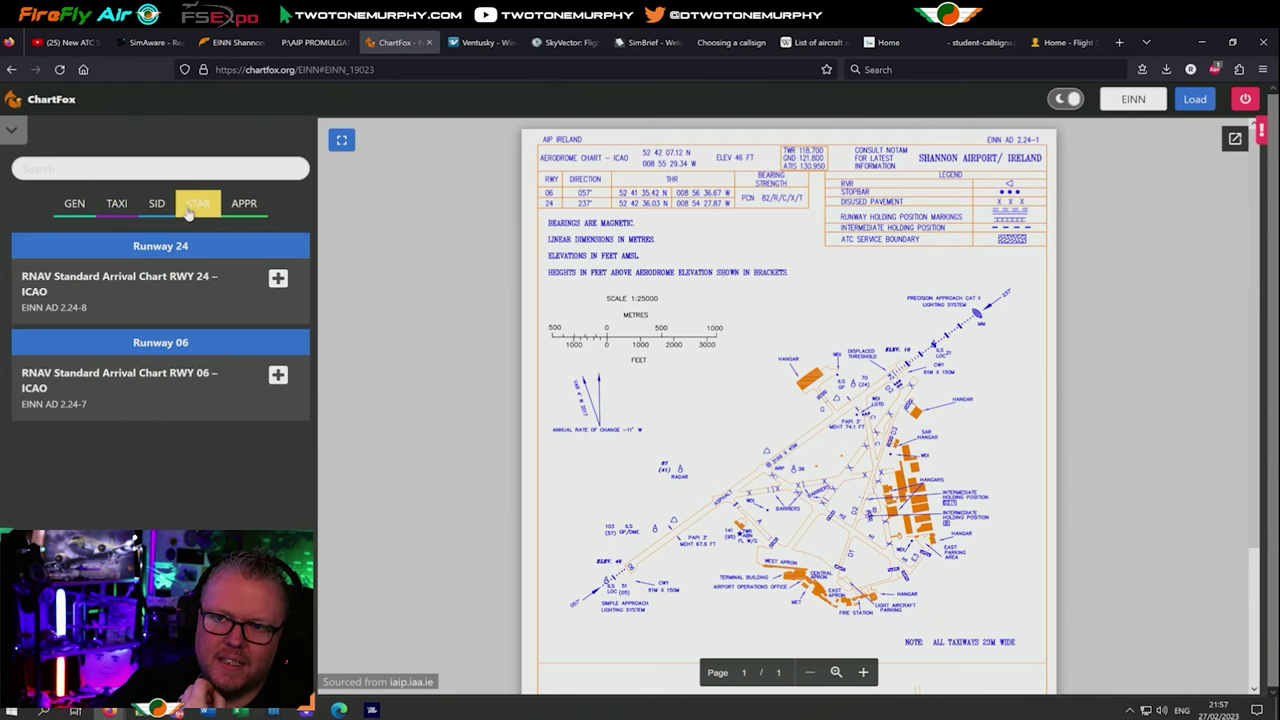
click(130, 292)
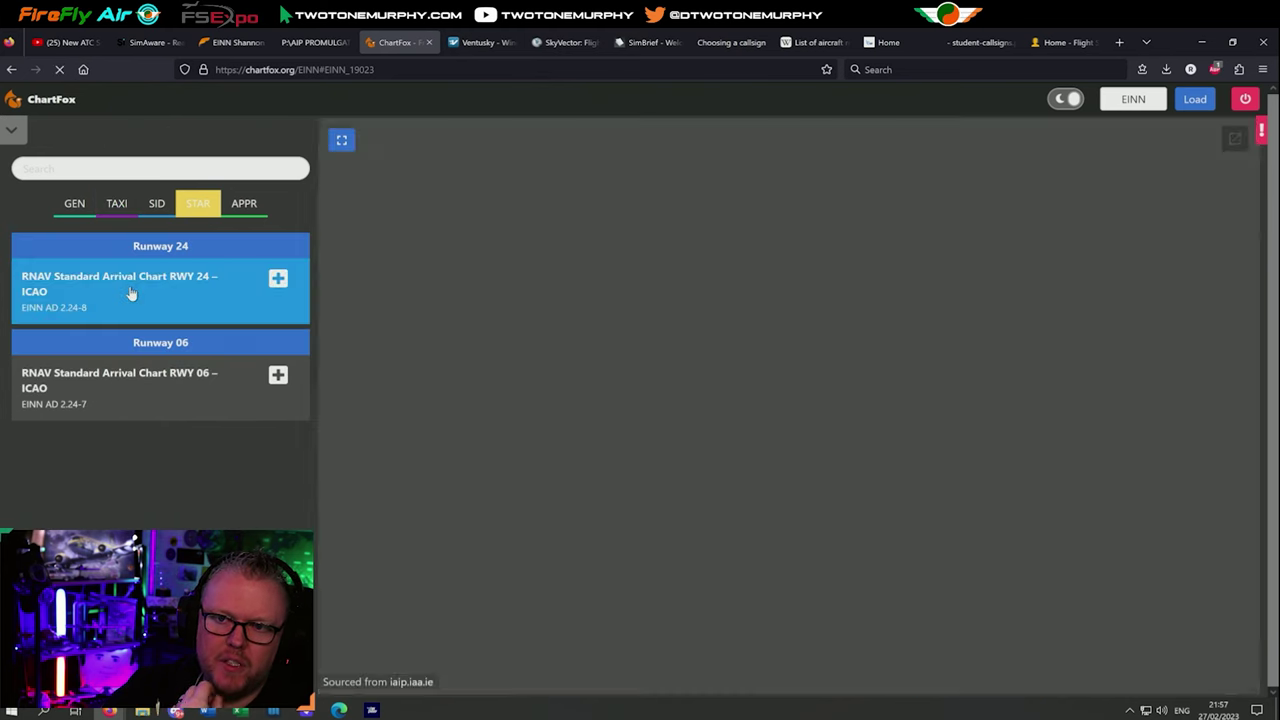
Examine both pages of the RWY 24 arrival chart, including the route map and the waypoint and holding tables.
scroll(632, 272, up, 5)
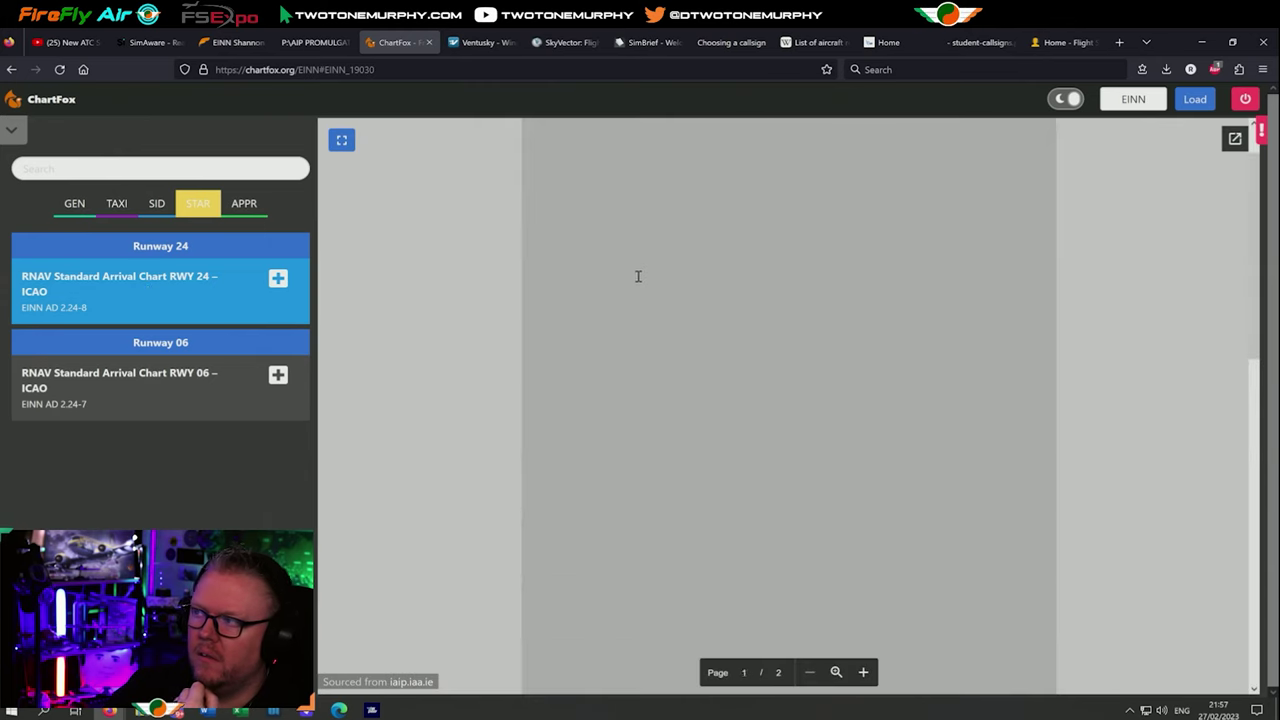
scroll(564, 297, up, 5)
scroll(564, 297, down, 2)
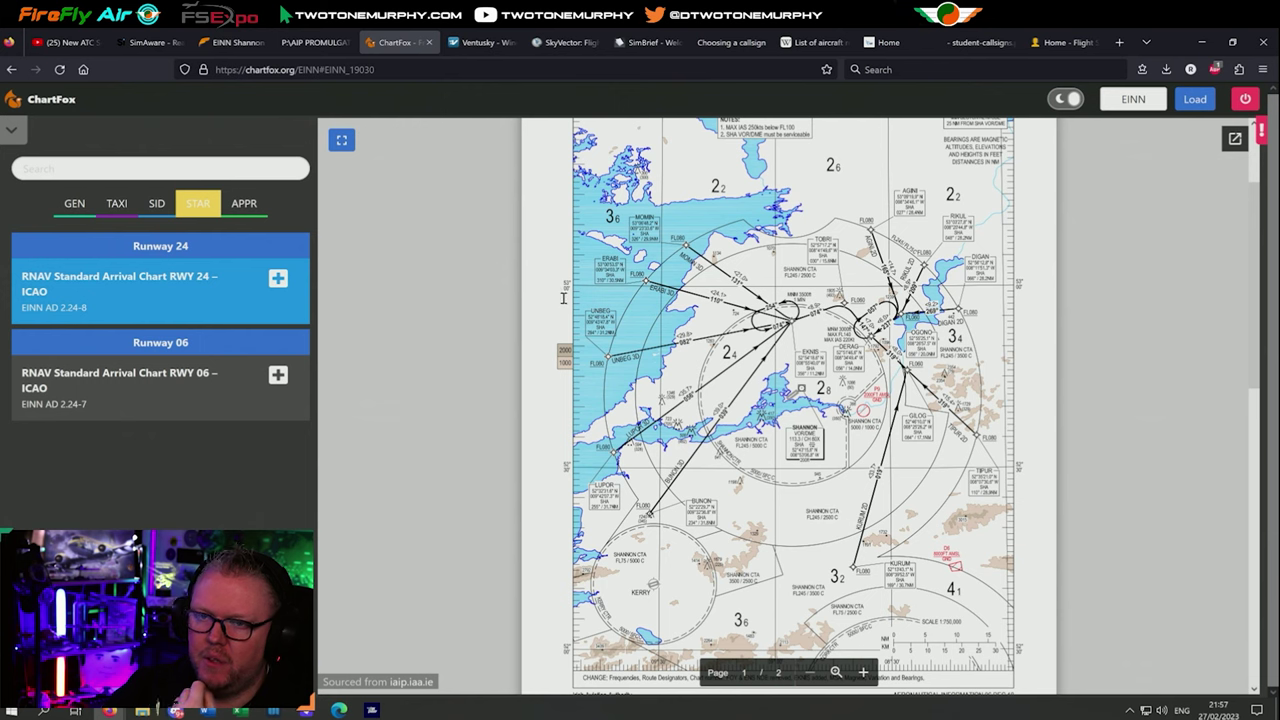
scroll(561, 299, down, 10)
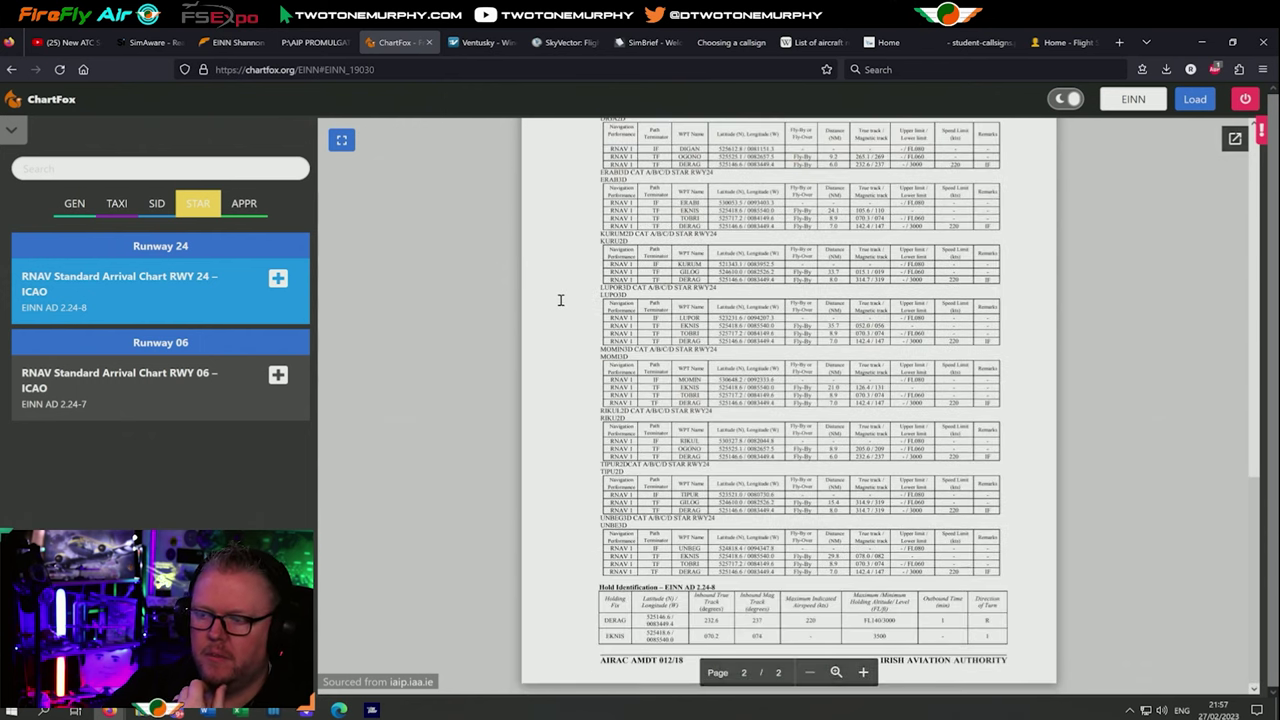
scroll(558, 307, up, 5)
scroll(558, 307, up, 5)
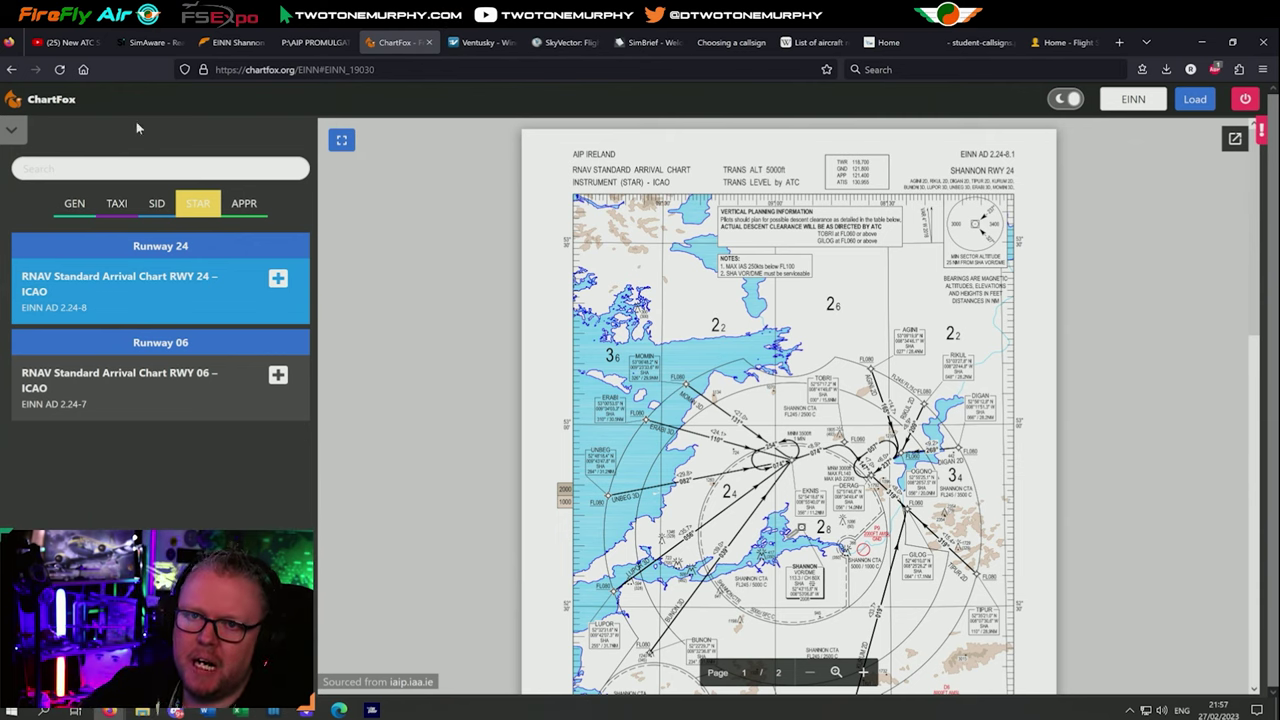
Expand the chart dock and add the RNAV Standard Arrival Chart RWY 24 to it.
click(18, 131)
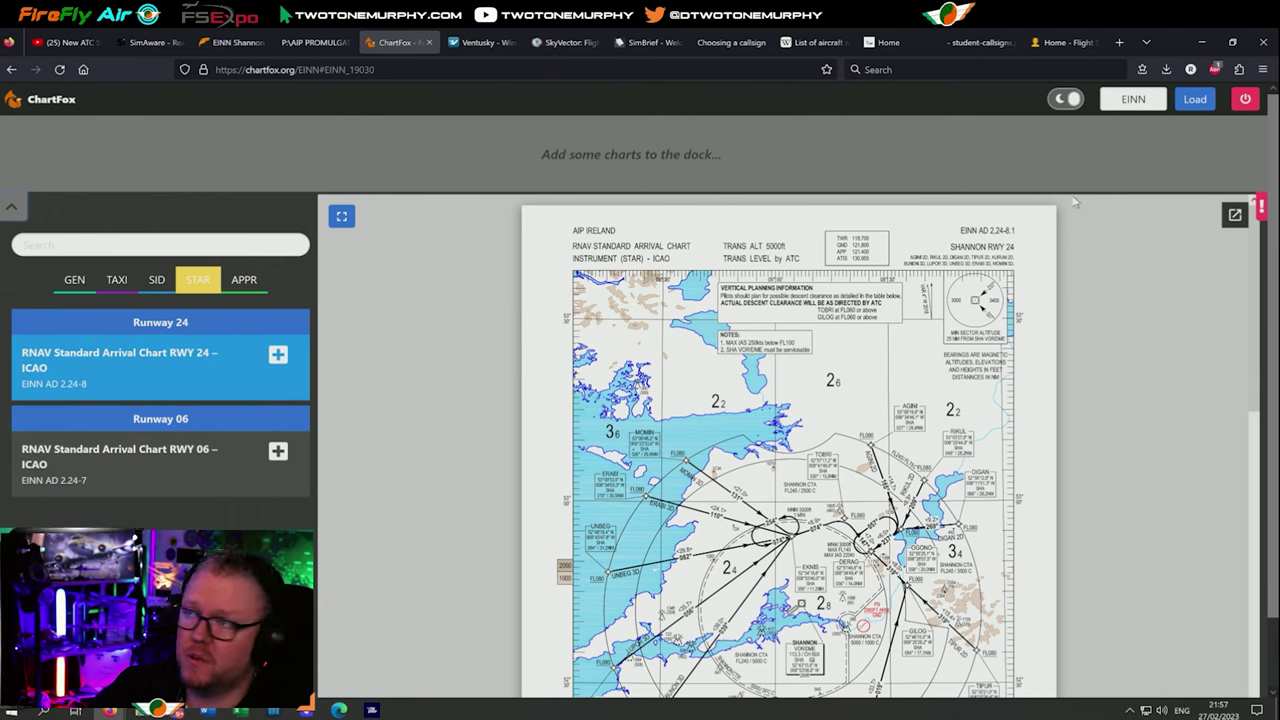
click(1066, 100)
click(1066, 100)
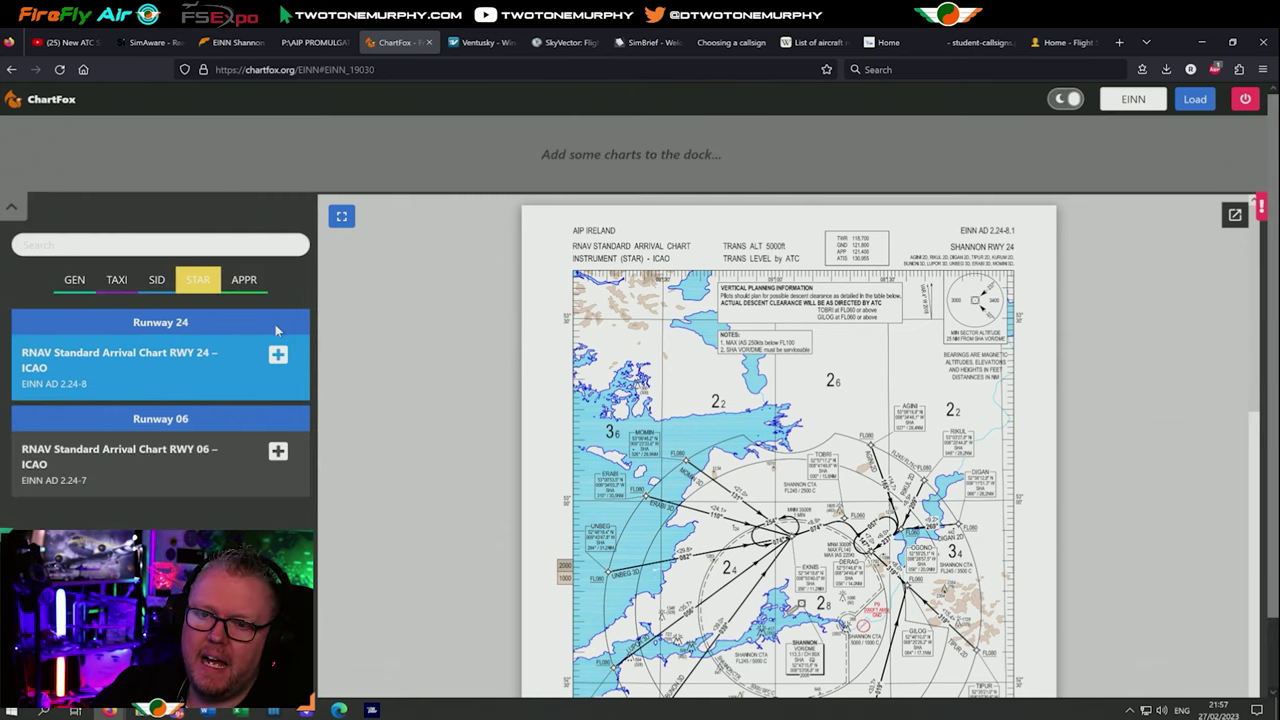
scroll(566, 320, down, 5)
scroll(566, 320, up, 5)
drag(566, 320, 328, 166)
click(278, 355)
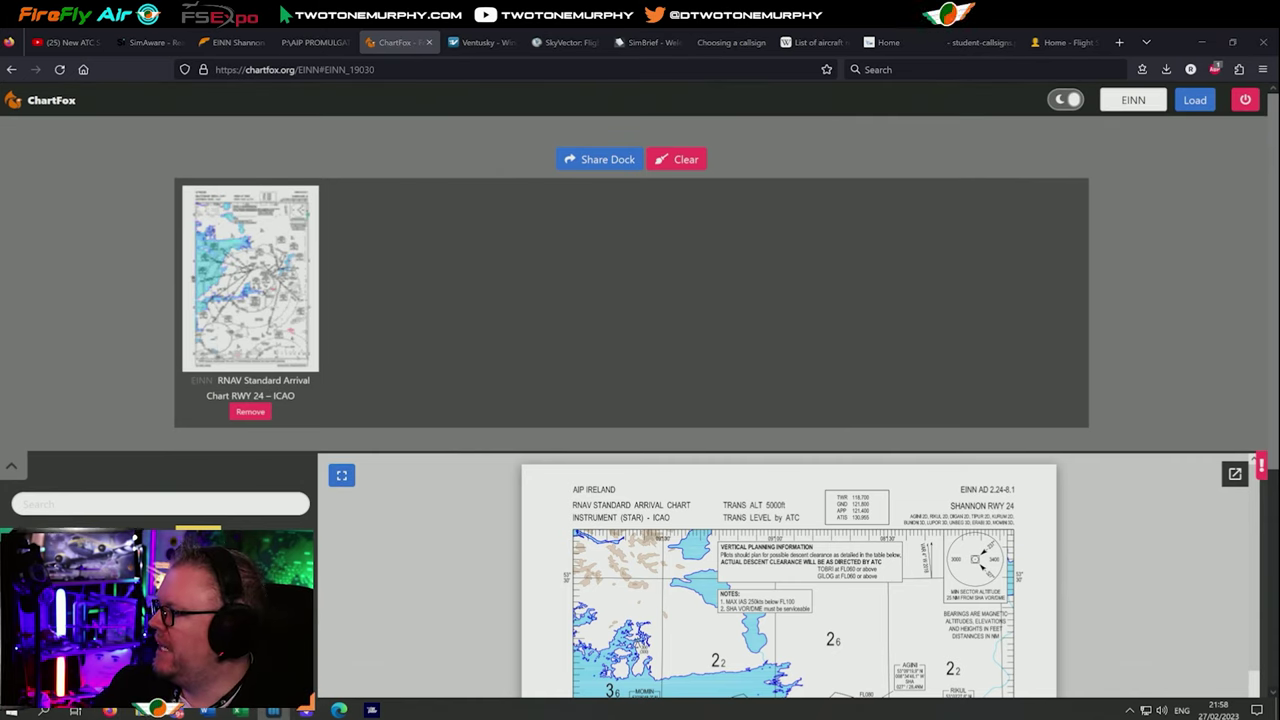
Switch to Navigraph Charts, maximize its window and open the airport details for EINN – Shannon Intl.
drag(1086, 274, 582, 232)
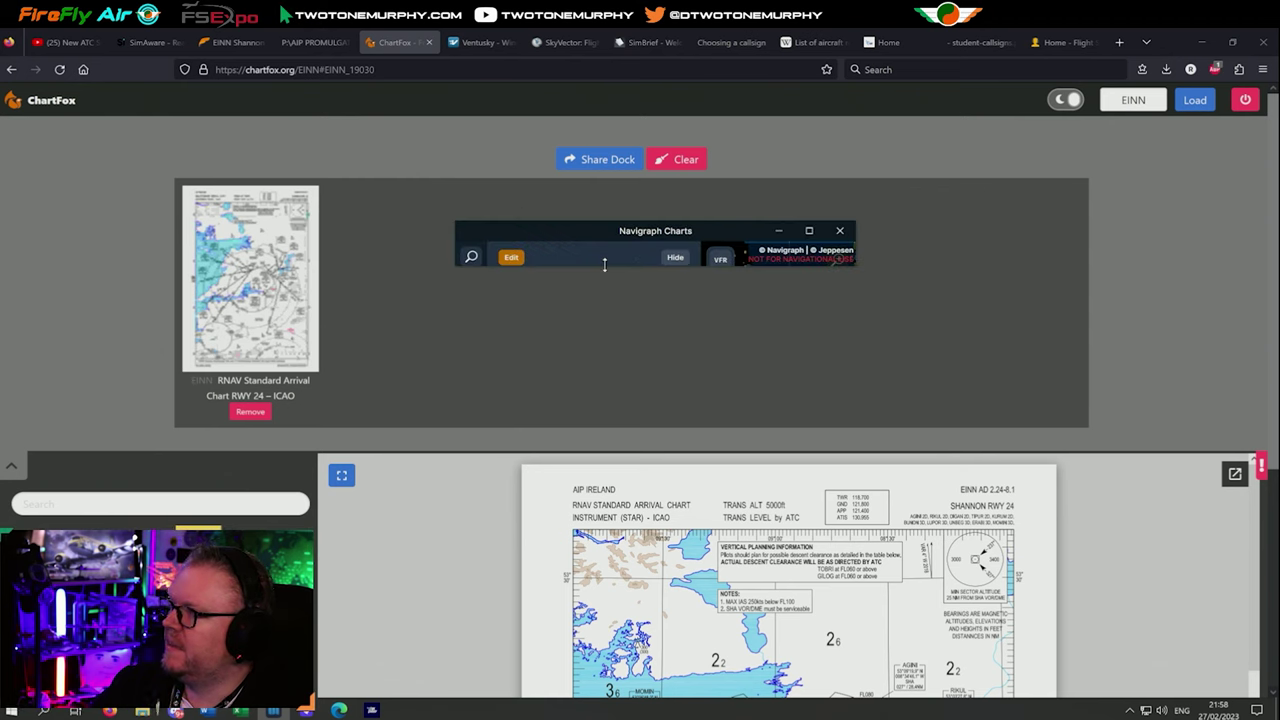
click(808, 229)
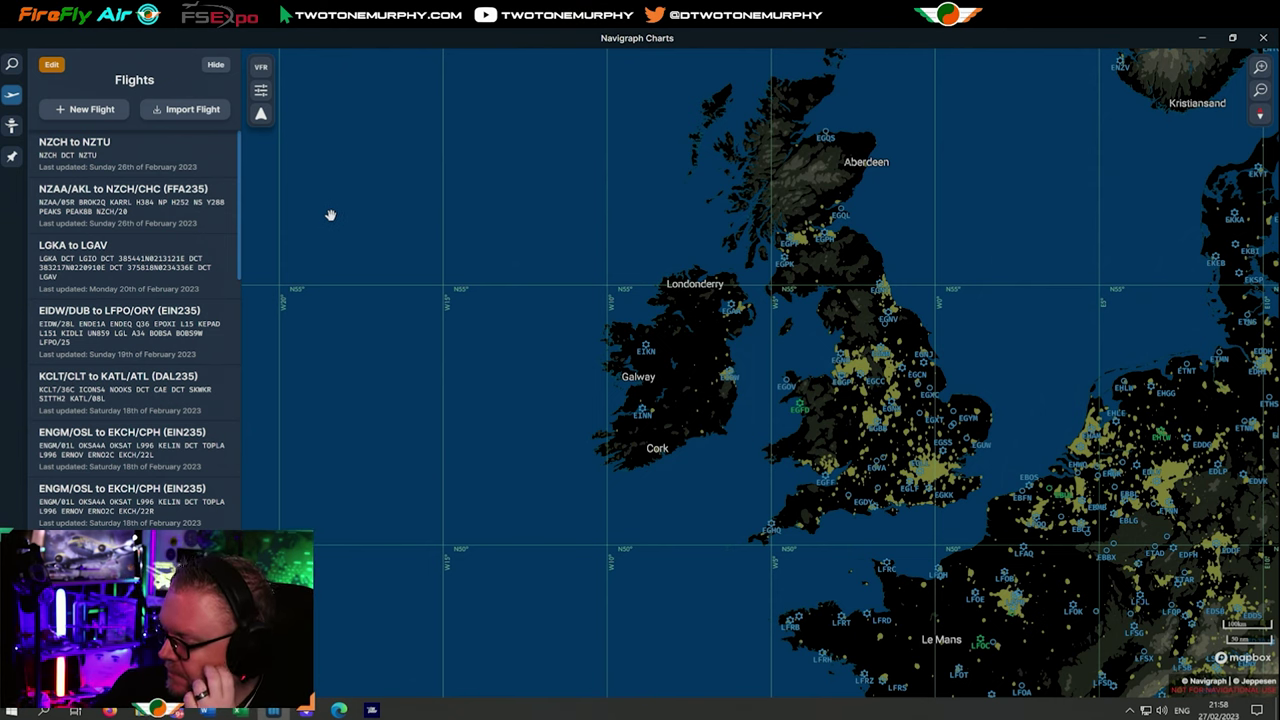
drag(308, 235, 574, 309)
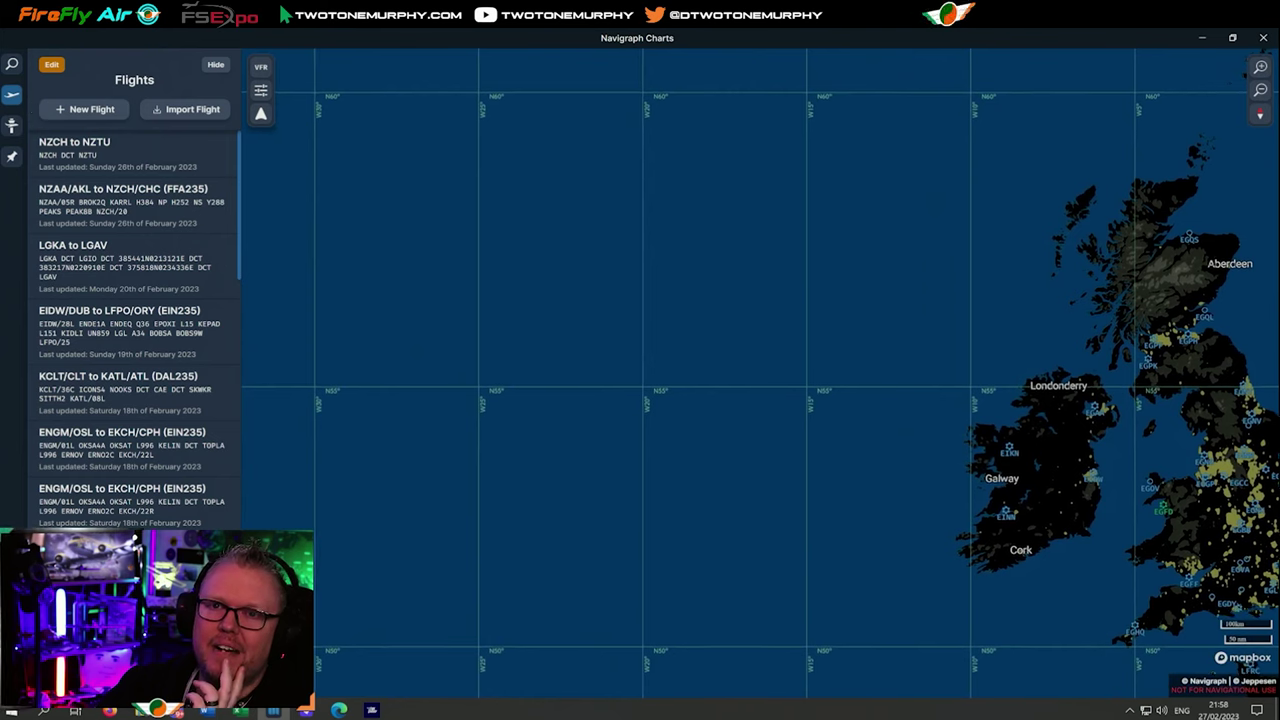
click(12, 125)
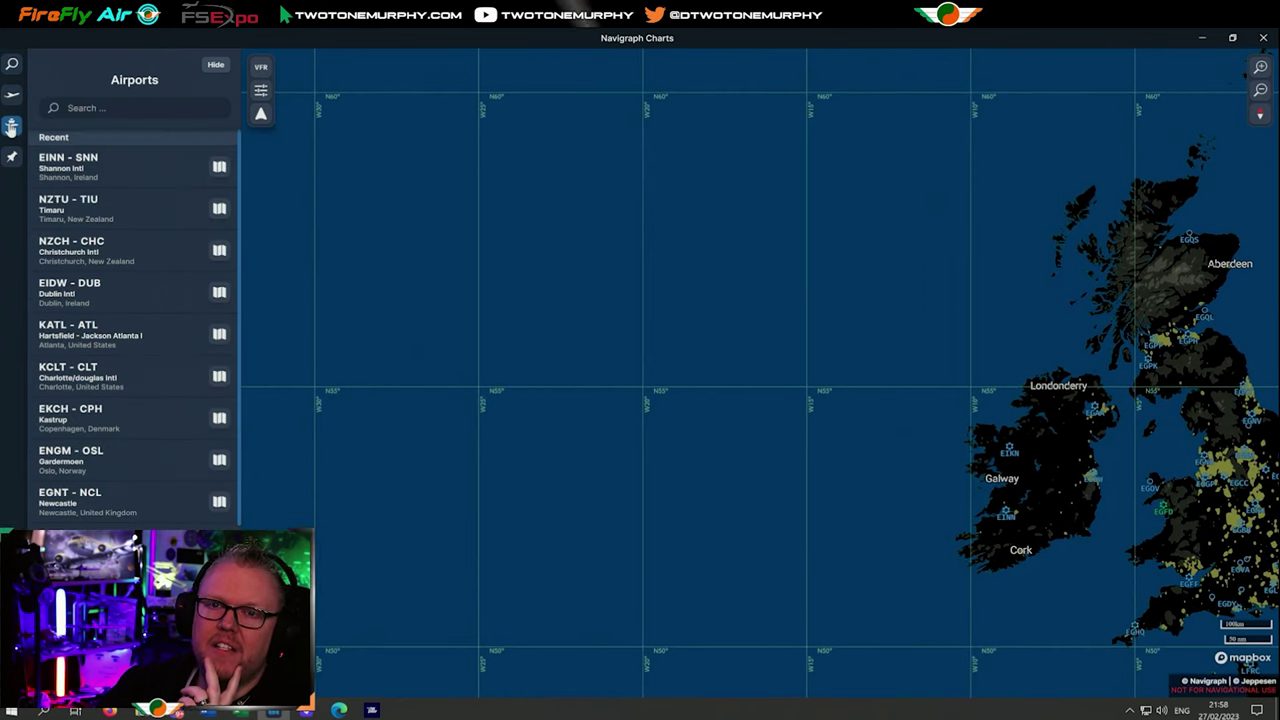
click(61, 174)
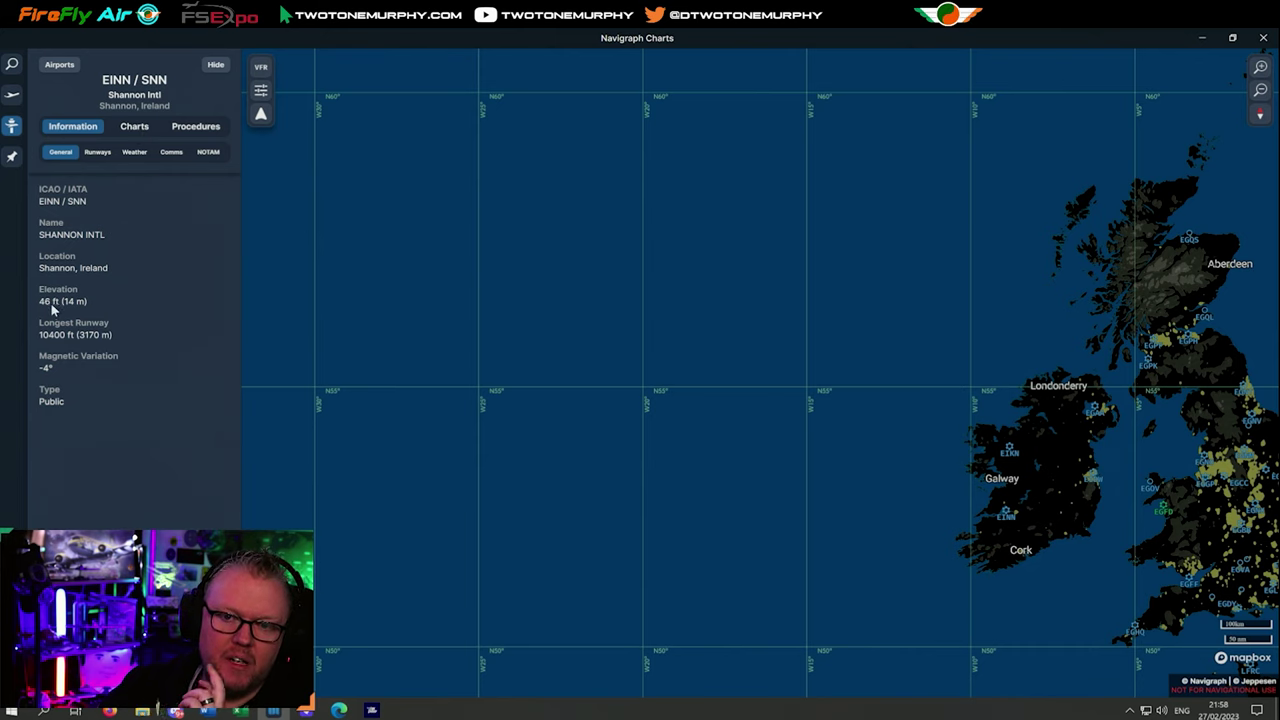
Review Shannon's runway data, METAR and TAF weather, communication frequencies and NOTAMs.
click(97, 155)
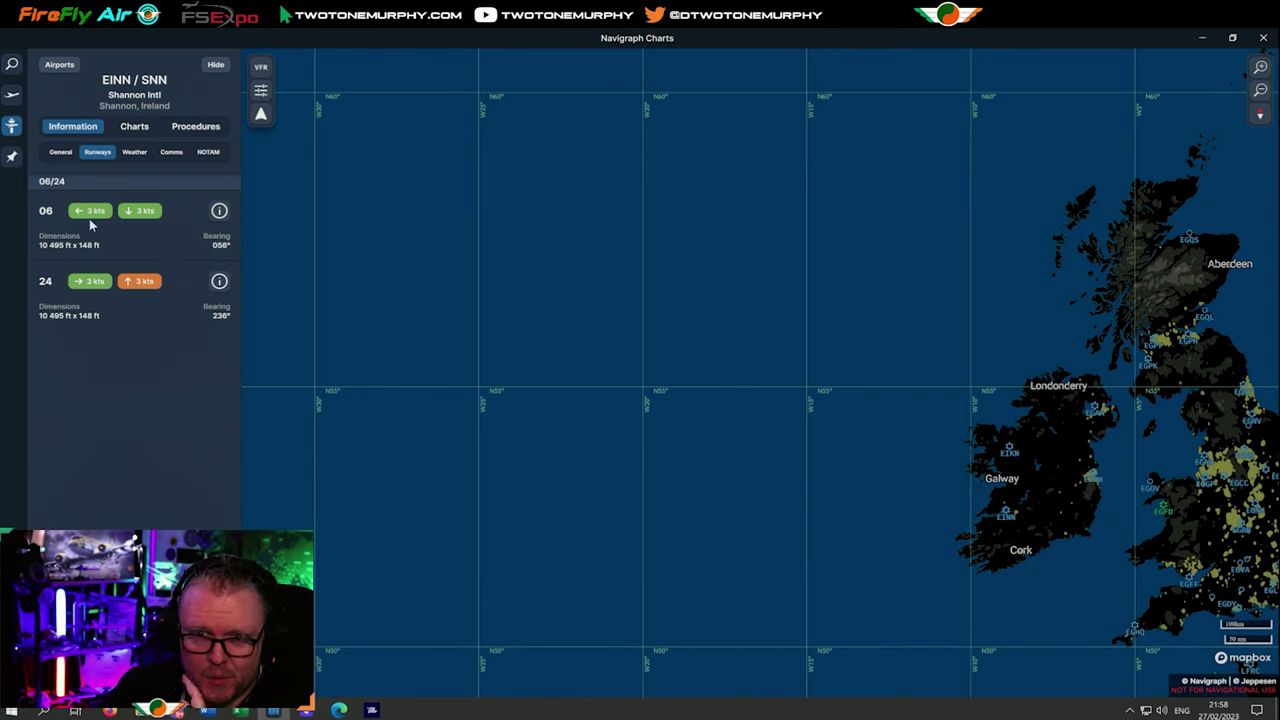
click(130, 155)
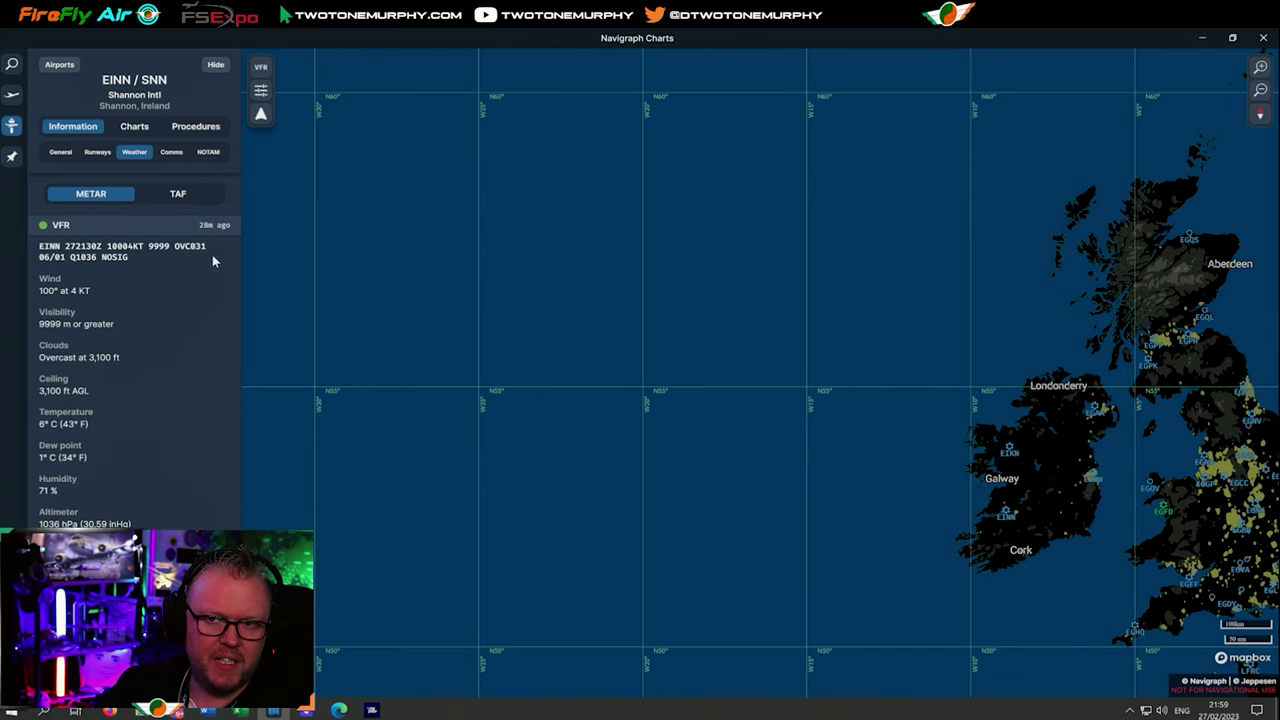
click(175, 196)
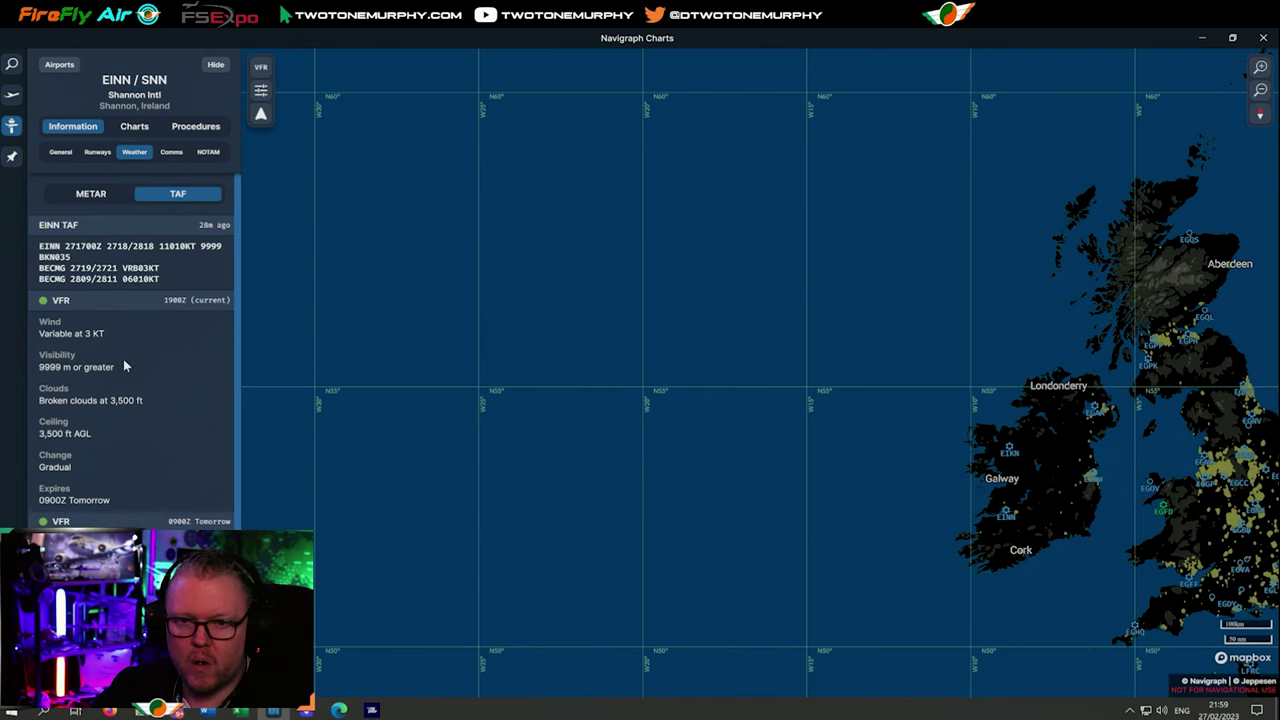
click(91, 196)
click(172, 155)
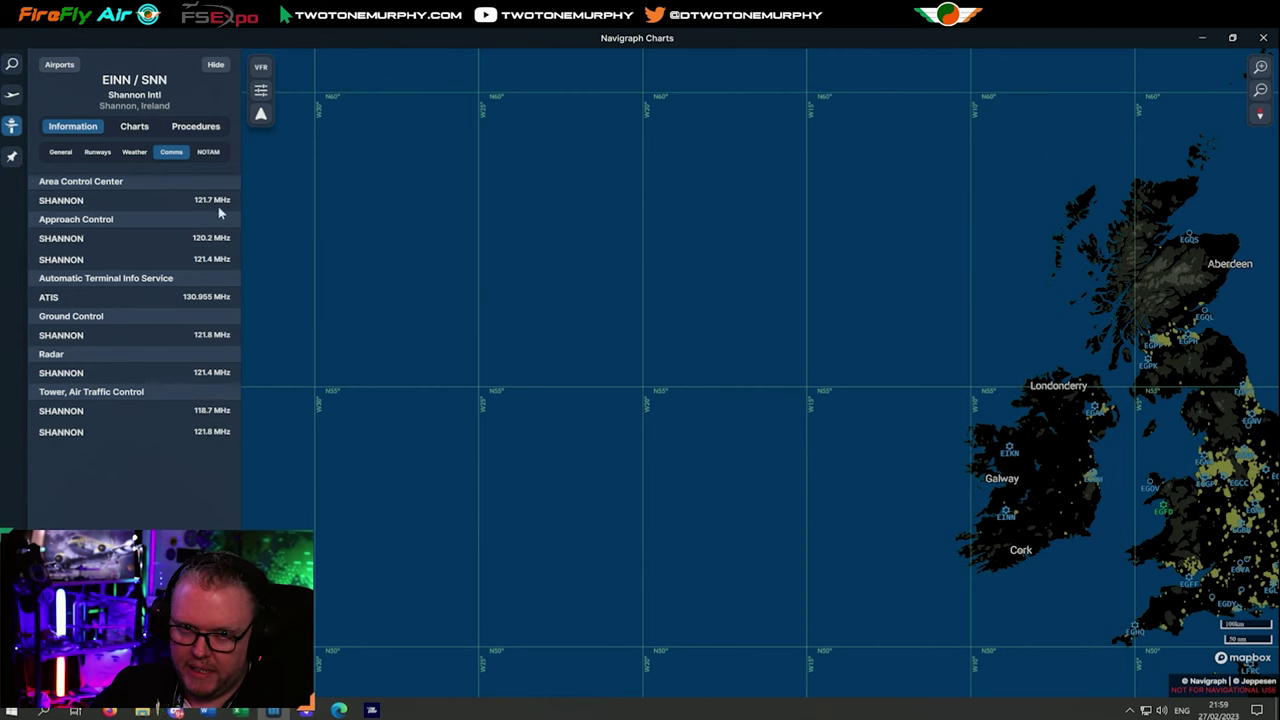
click(206, 152)
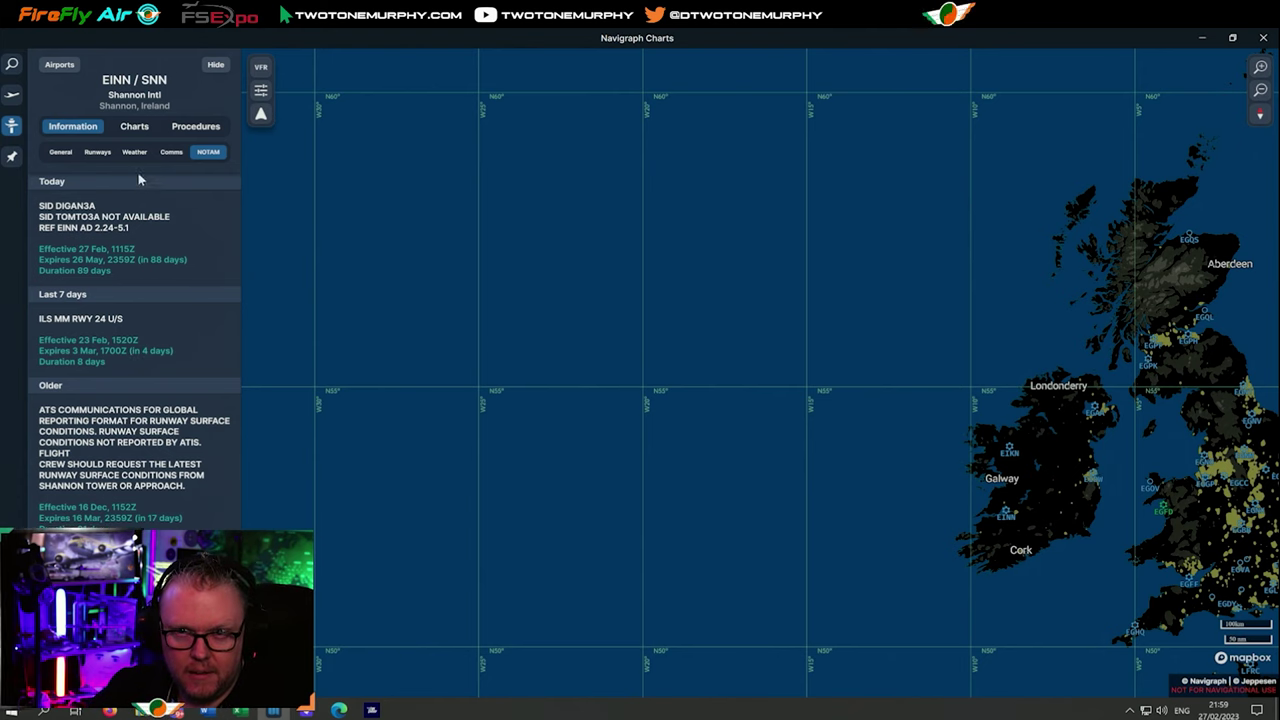
Show EINN's taxi charts, view parking stands chart 10-9A, and display airport chart 10-9.
click(137, 136)
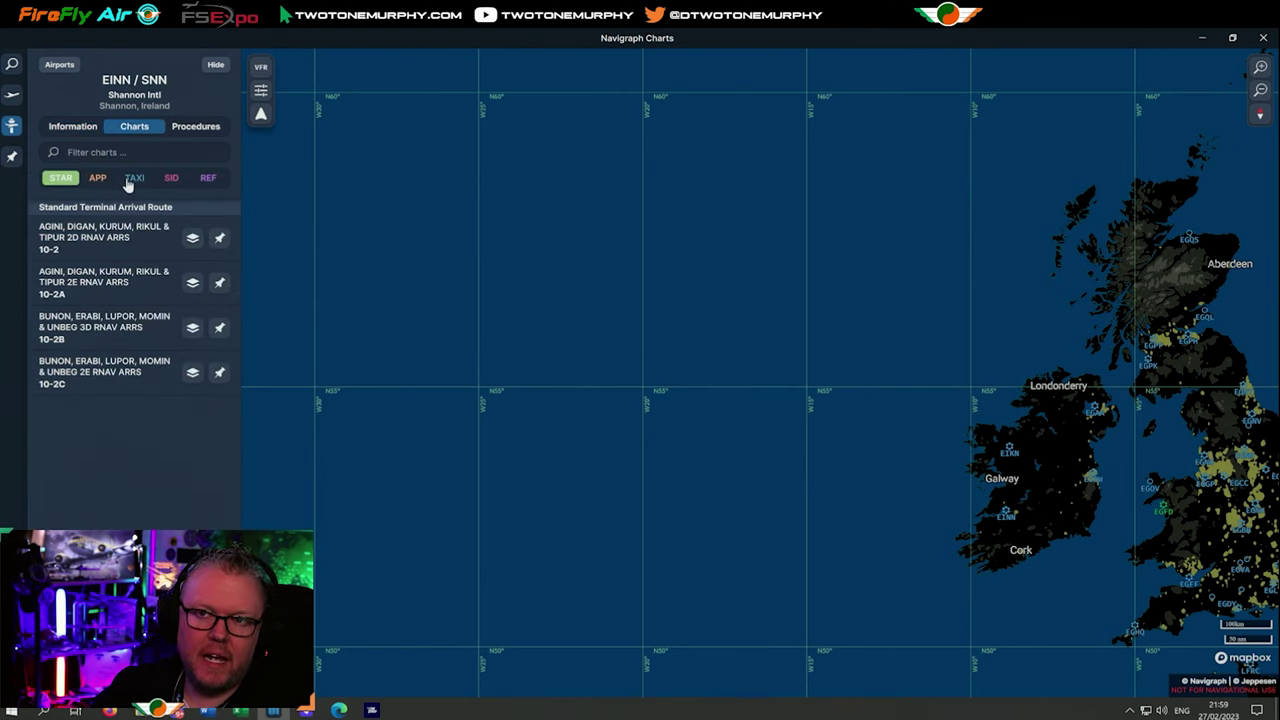
click(131, 180)
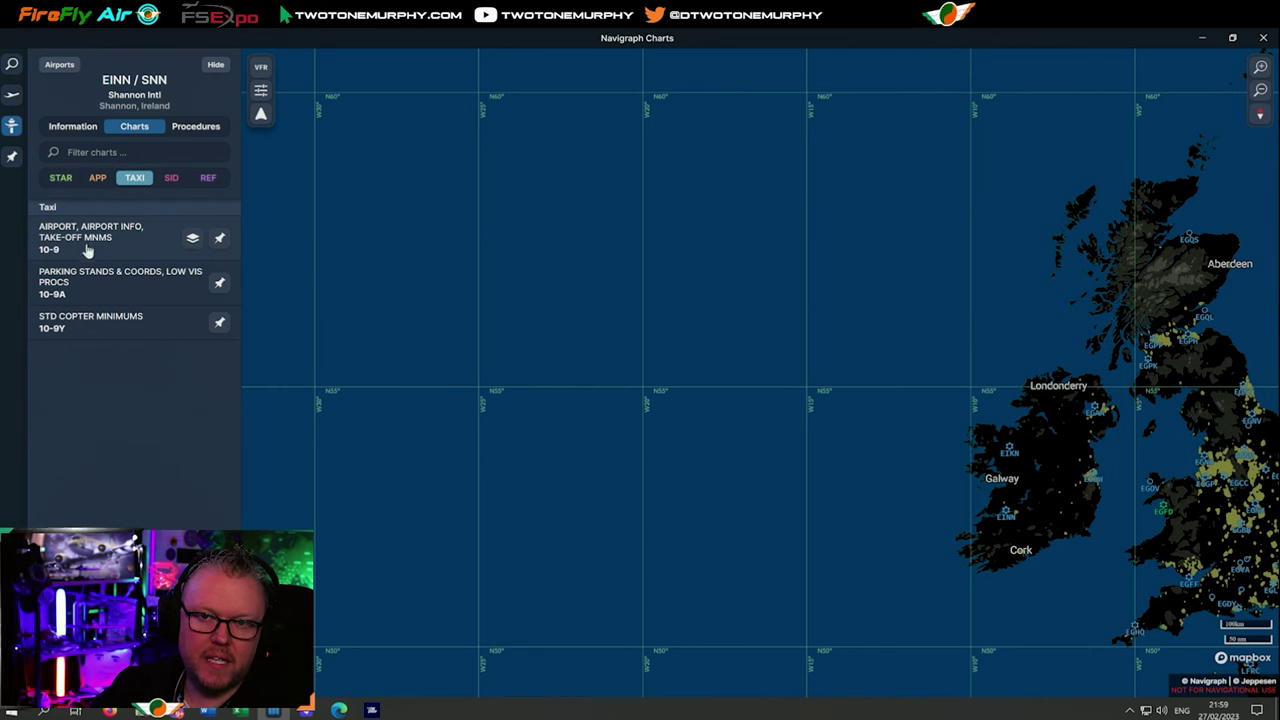
click(87, 288)
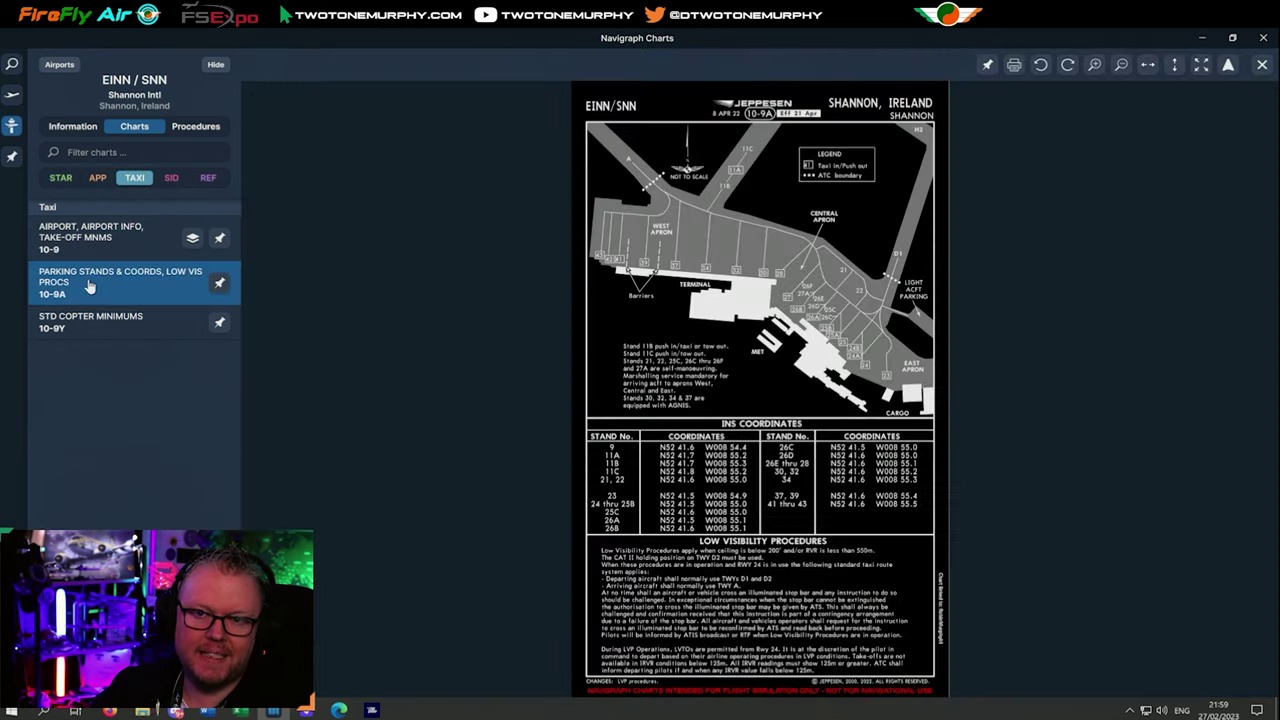
click(99, 249)
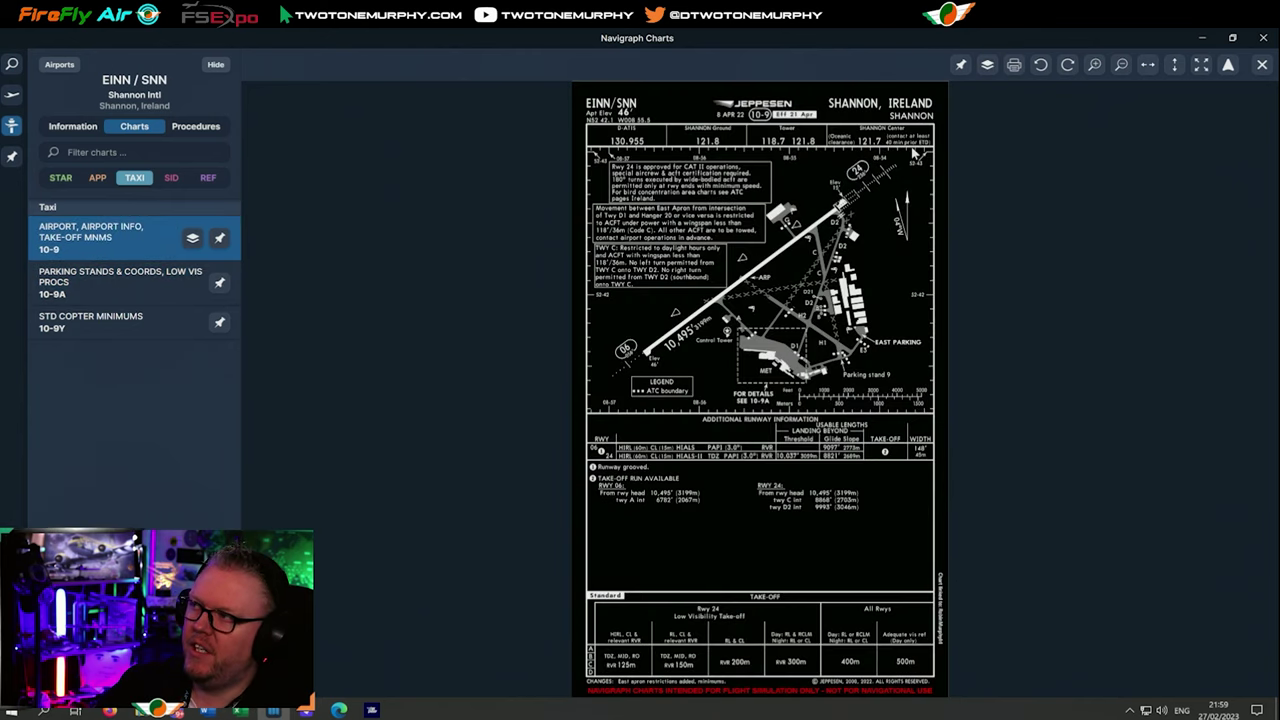
Set the chart theme to Day and return to EINN's taxi chart list.
click(12, 680)
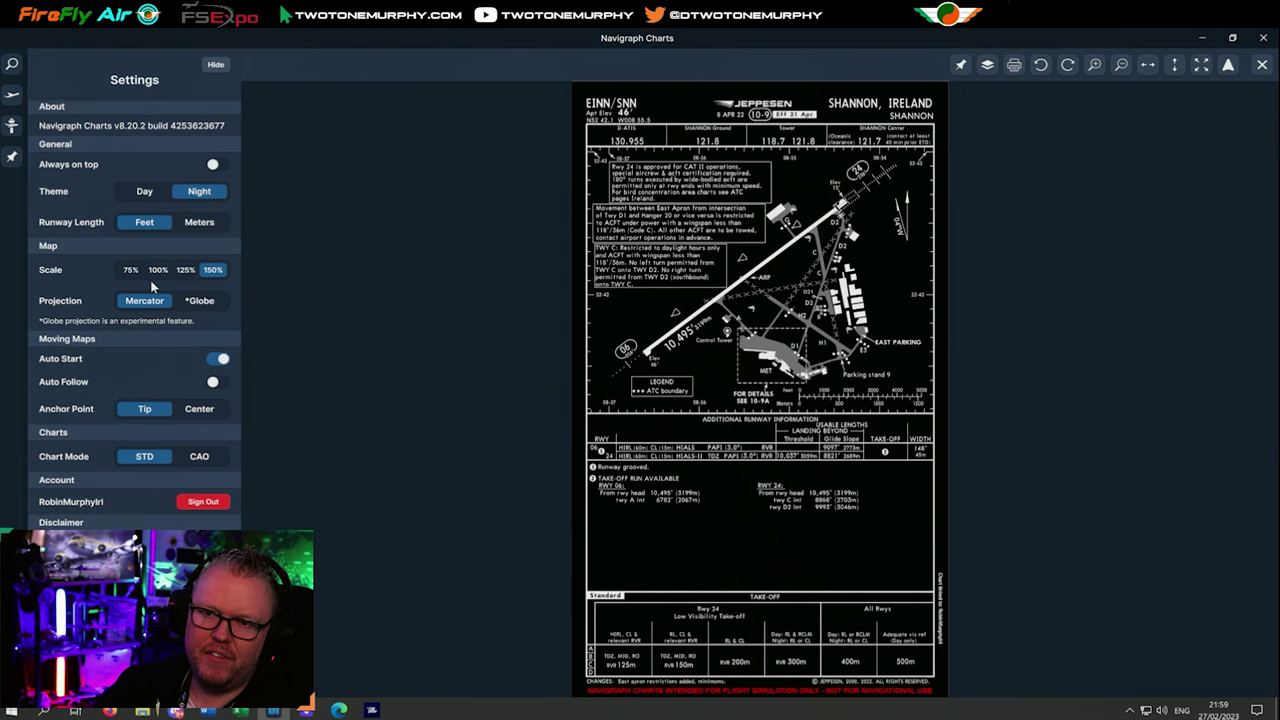
click(145, 194)
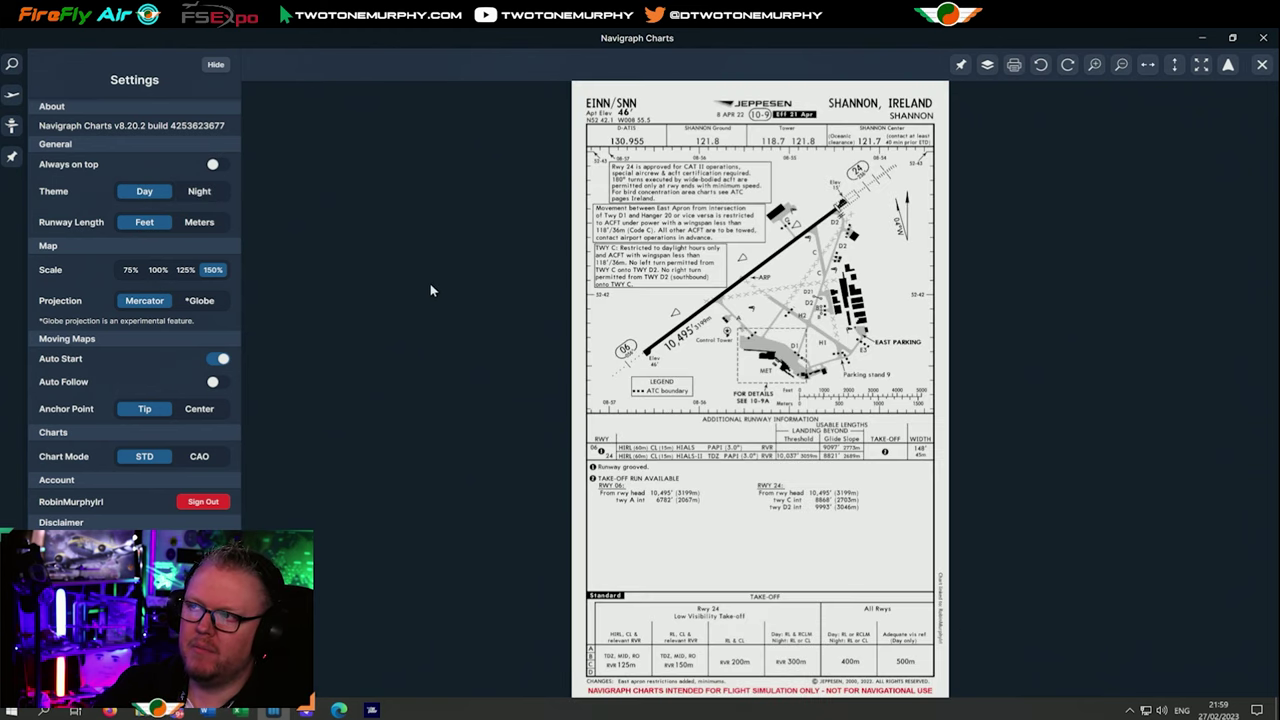
click(12, 125)
Examine airport chart 10-9's header, radio frequencies, operational notes and take-off minimums.
scroll(673, 204, up, 2)
drag(729, 254, 645, 318)
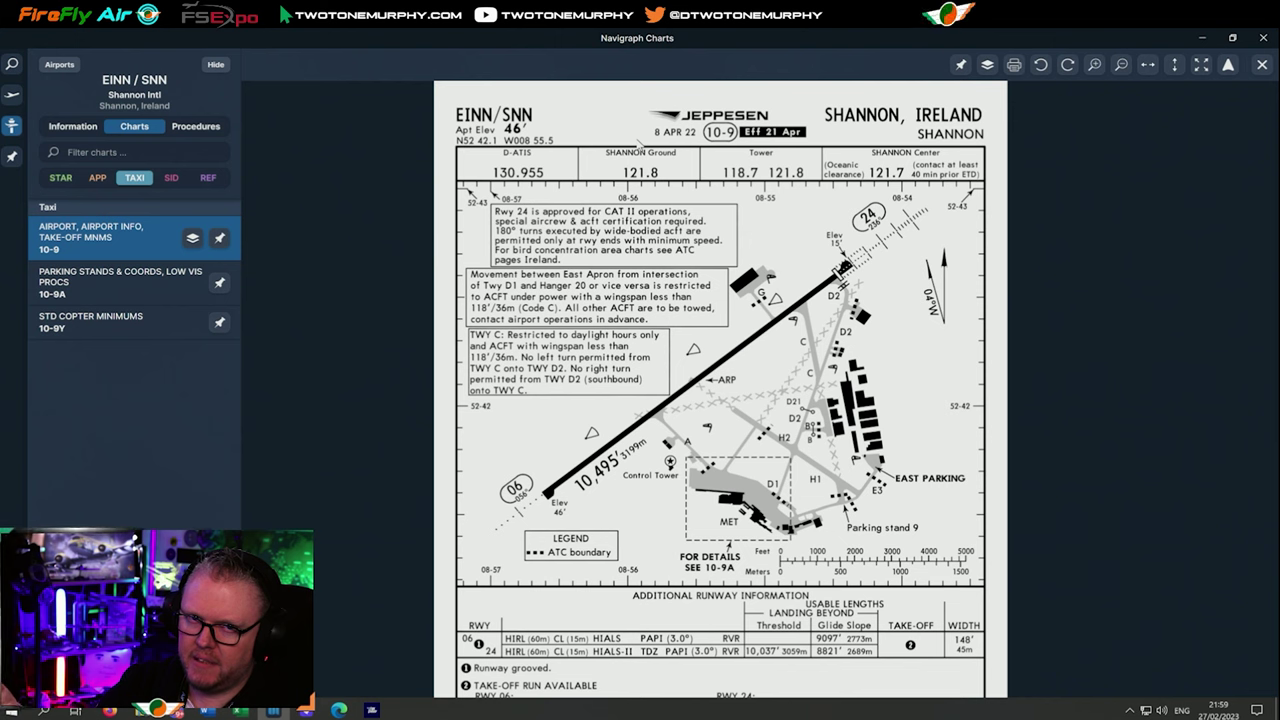
scroll(633, 484, down, 3)
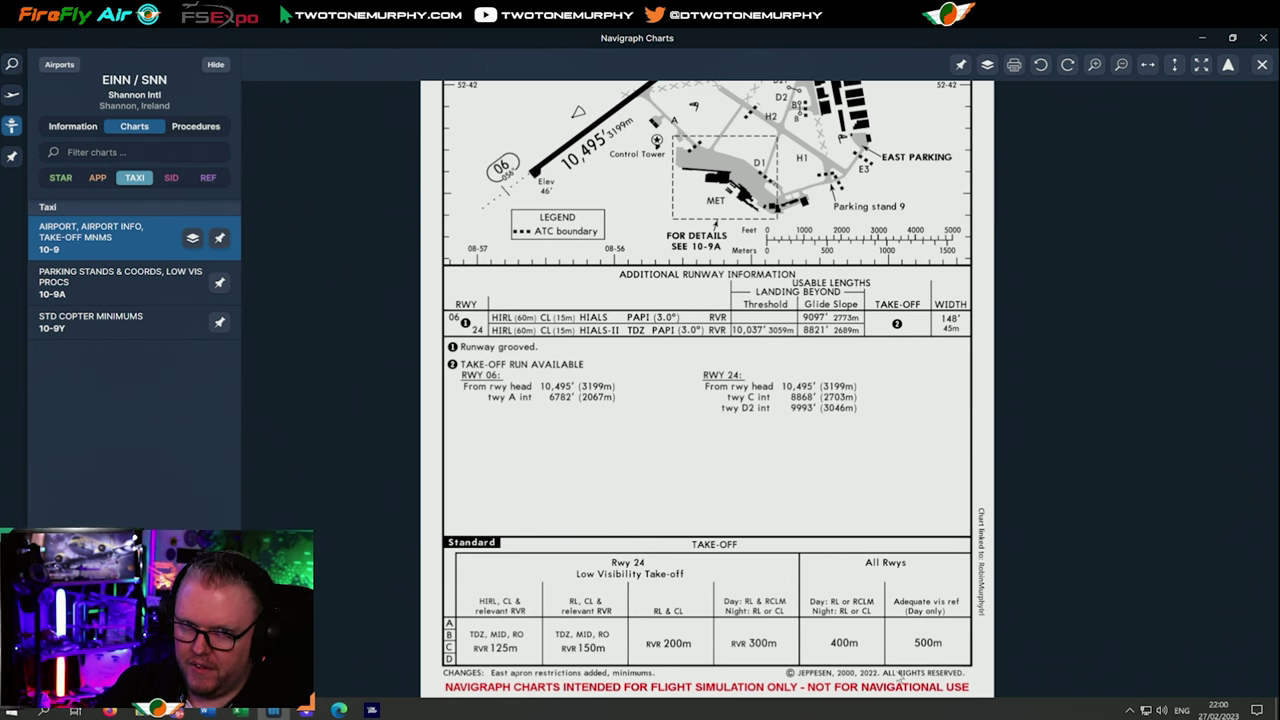
scroll(690, 390, up, 2)
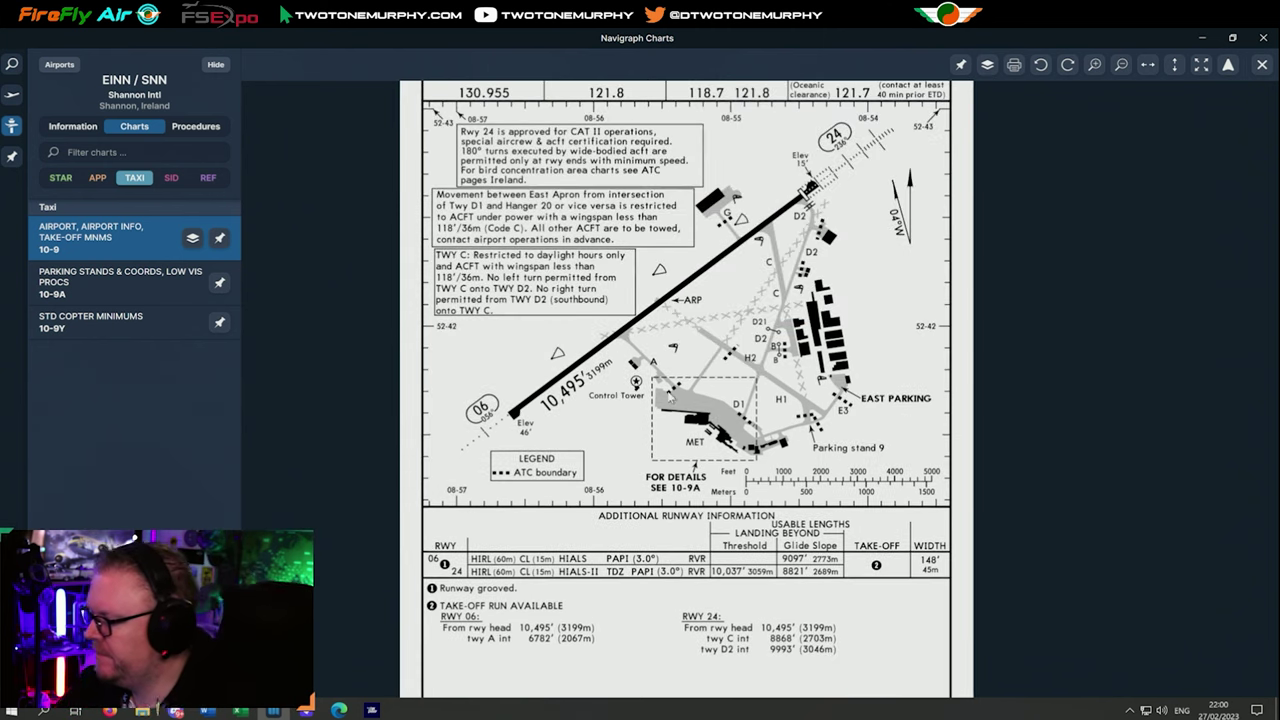
scroll(470, 150, up, 2)
scroll(470, 150, up, 1)
scroll(470, 150, up, 3)
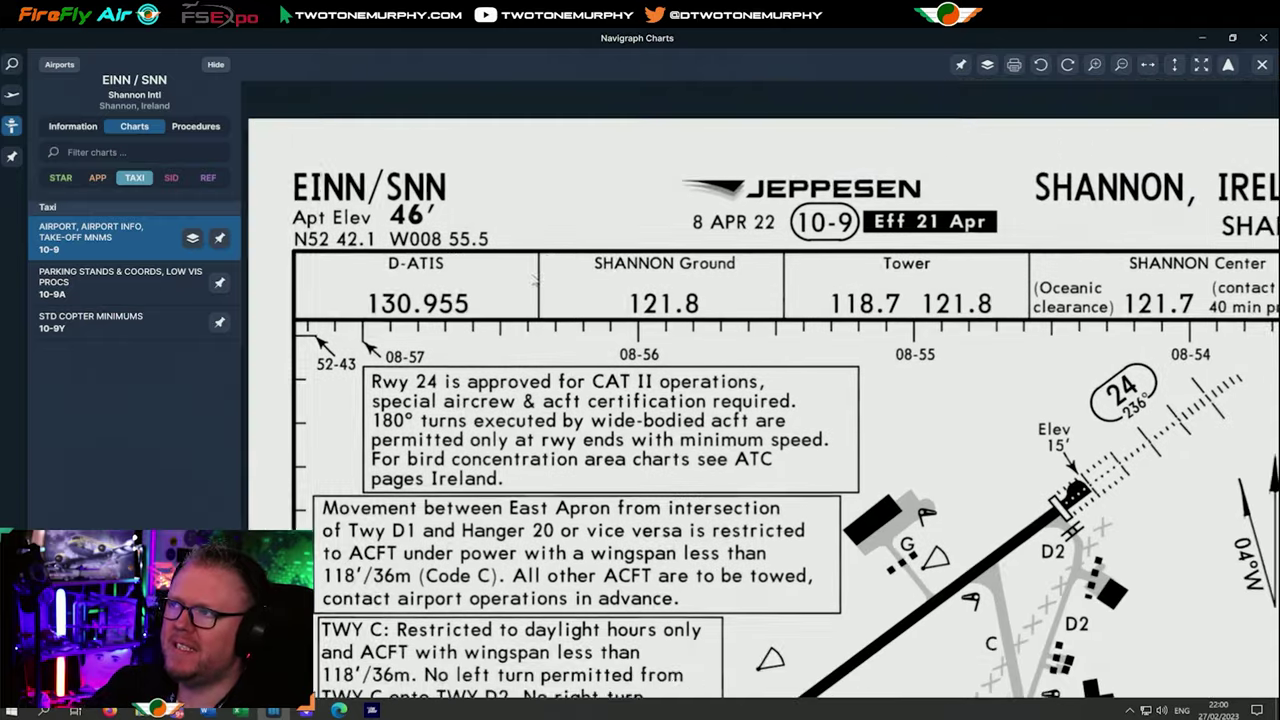
scroll(1020, 240, down, 1)
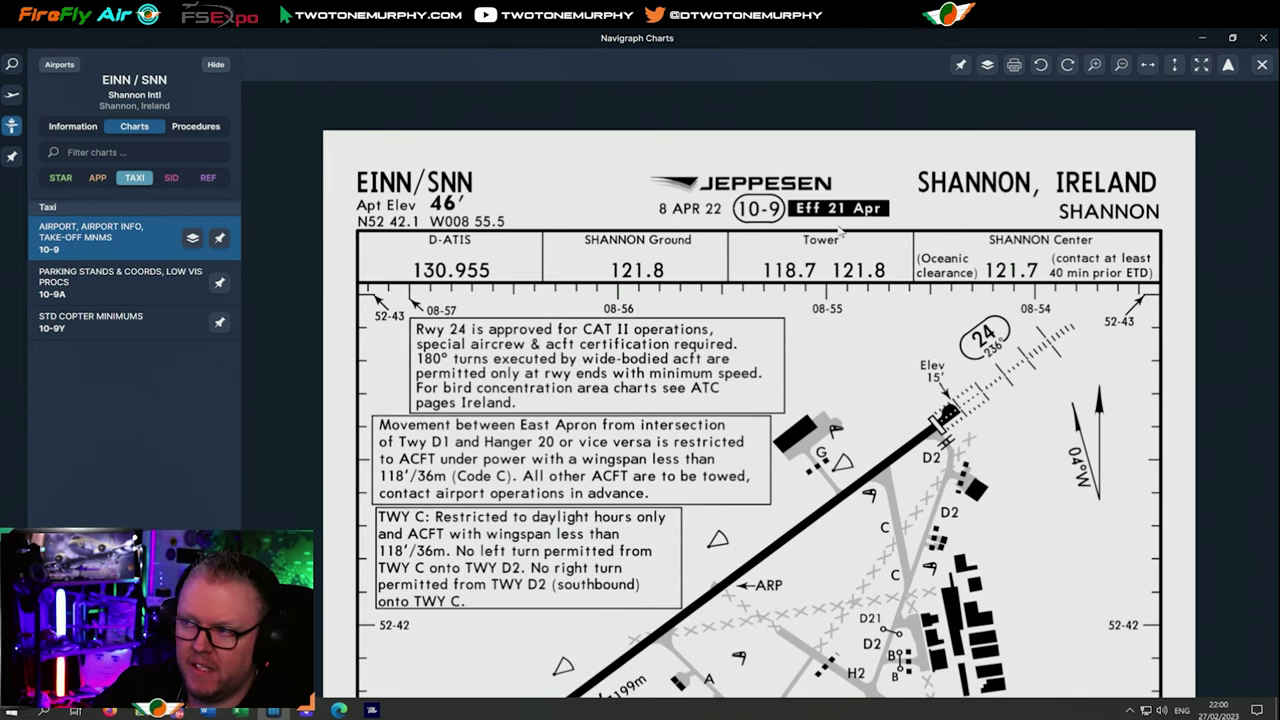
scroll(820, 228, down, 2)
drag(415, 223, 403, 209)
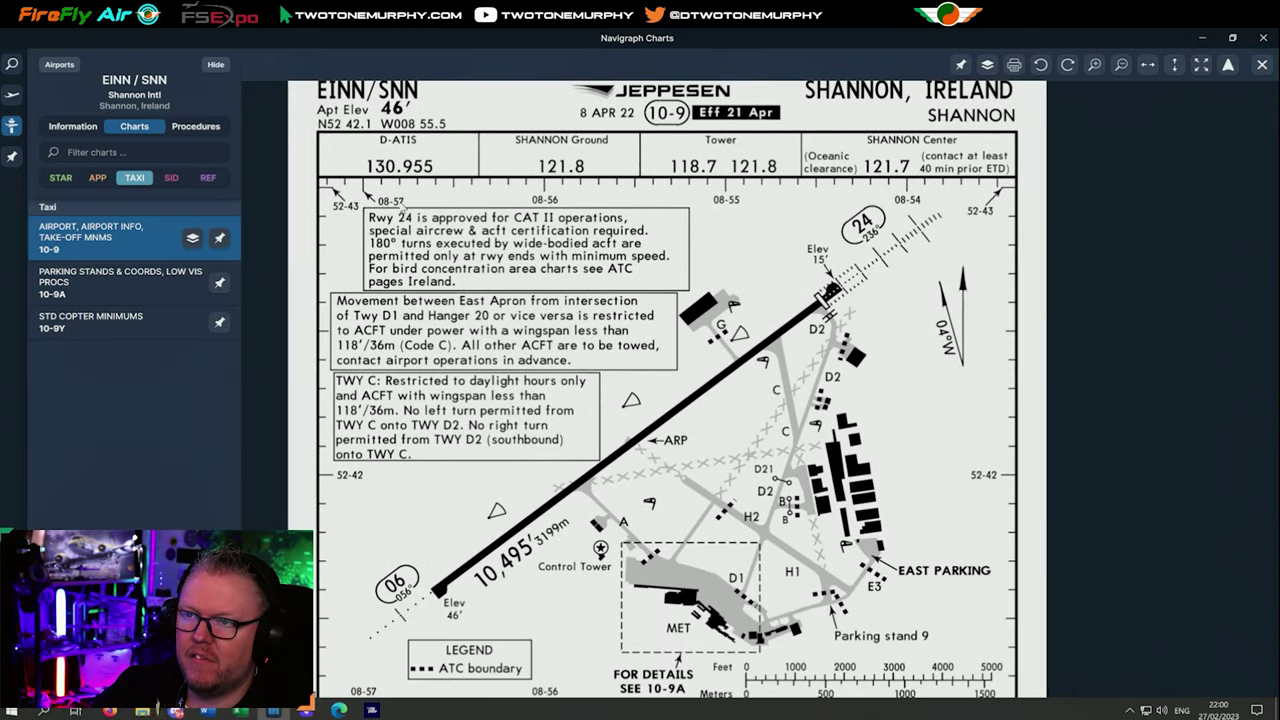
Inspect the runway layout, additional runway information, and the taxiways and apron near the control tower on chart 10-9.
drag(491, 500, 449, 394)
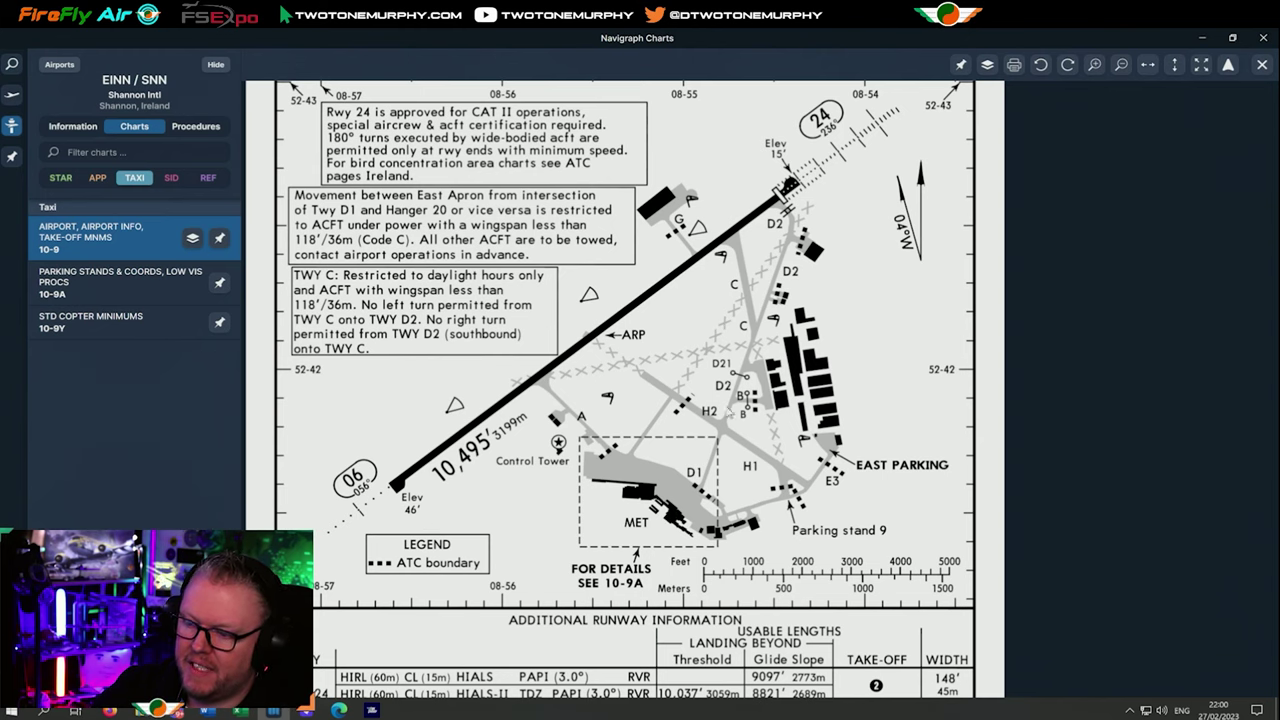
scroll(712, 384, down, 5)
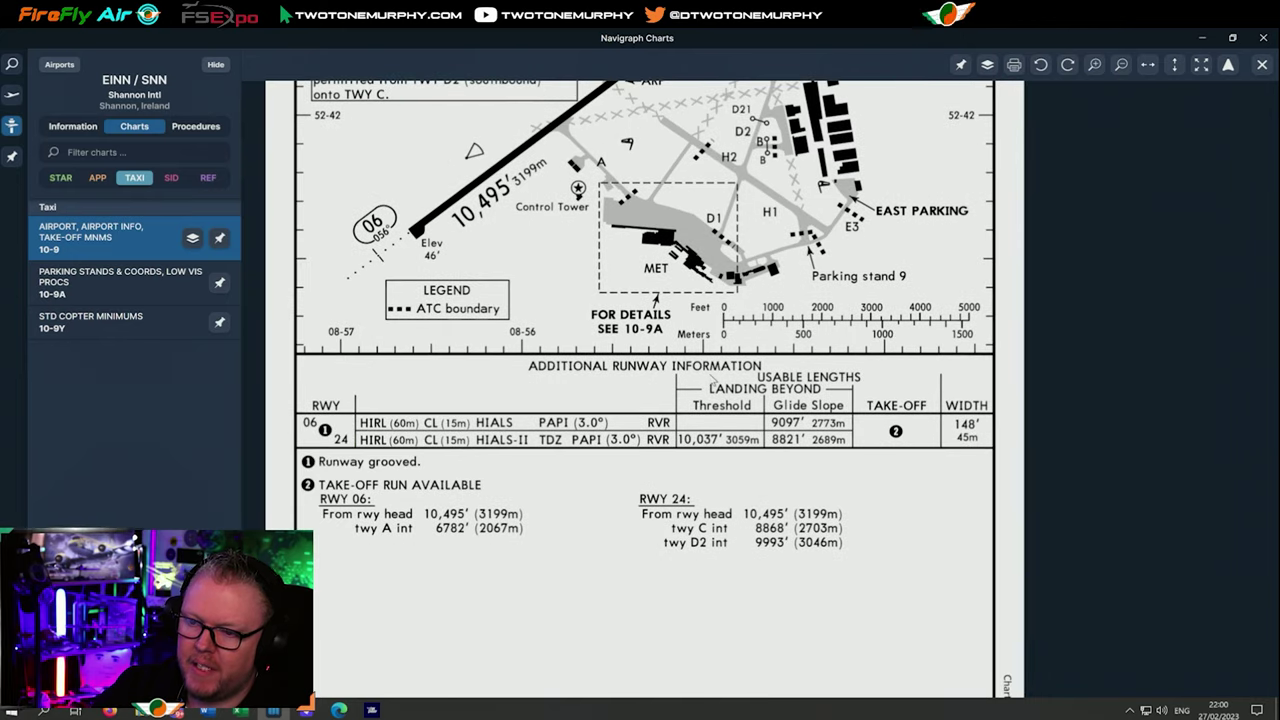
scroll(588, 434, up, 2)
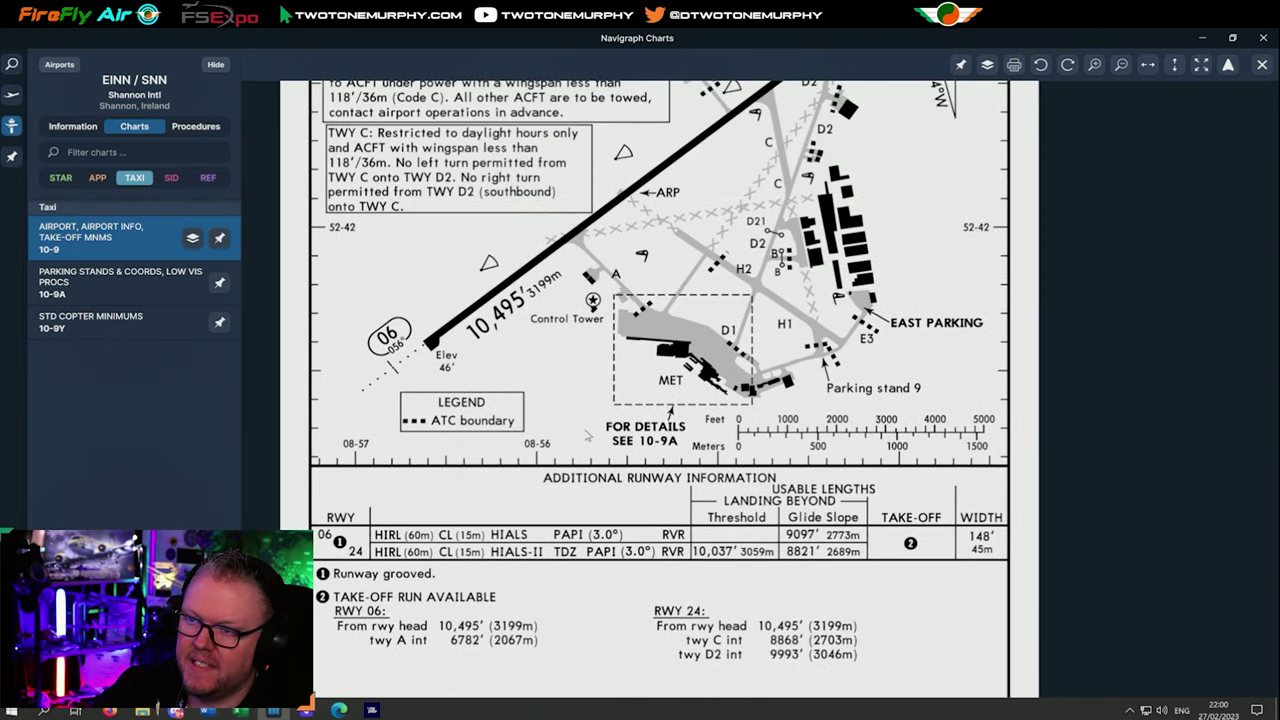
scroll(593, 306, up, 2)
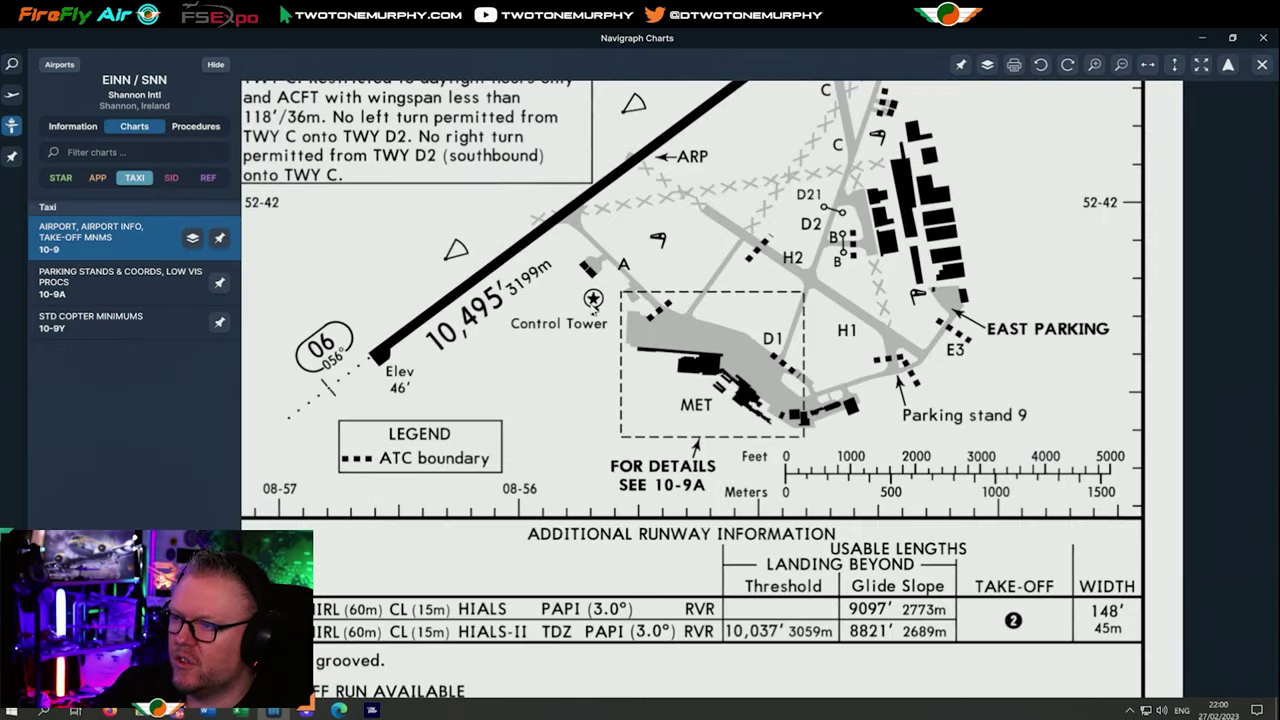
scroll(660, 268, up, 3)
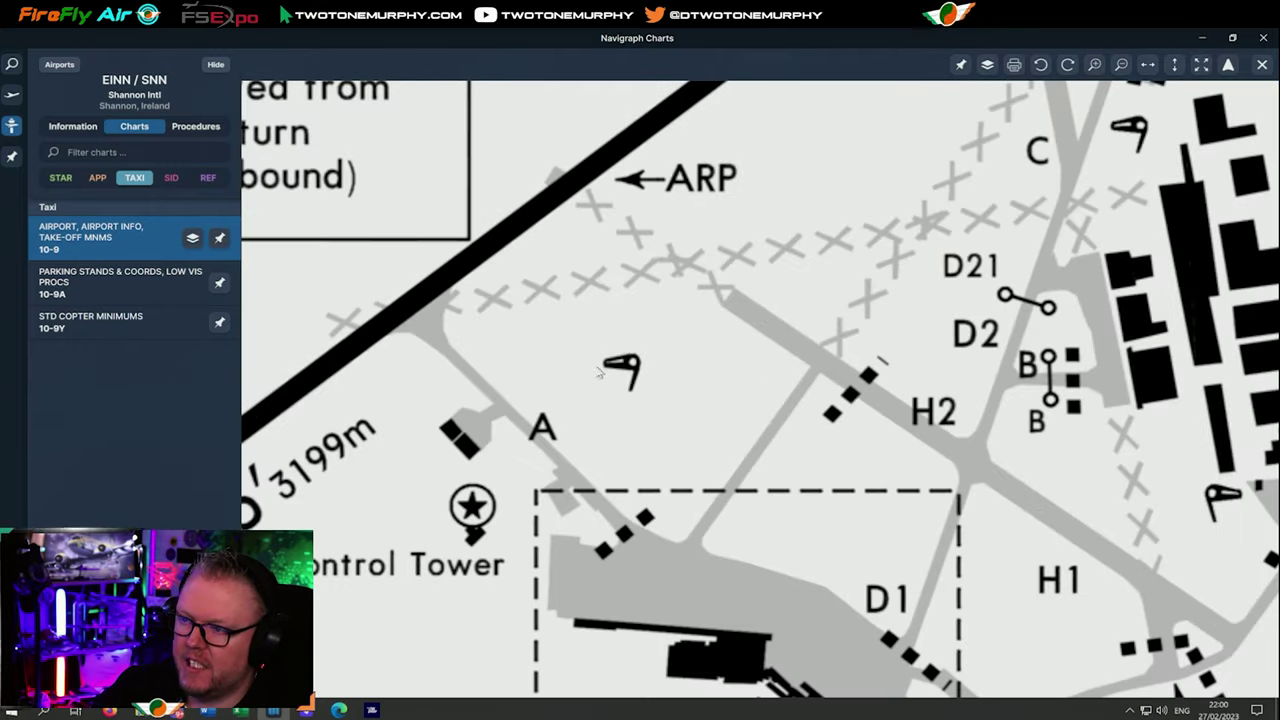
scroll(668, 364, down, 6)
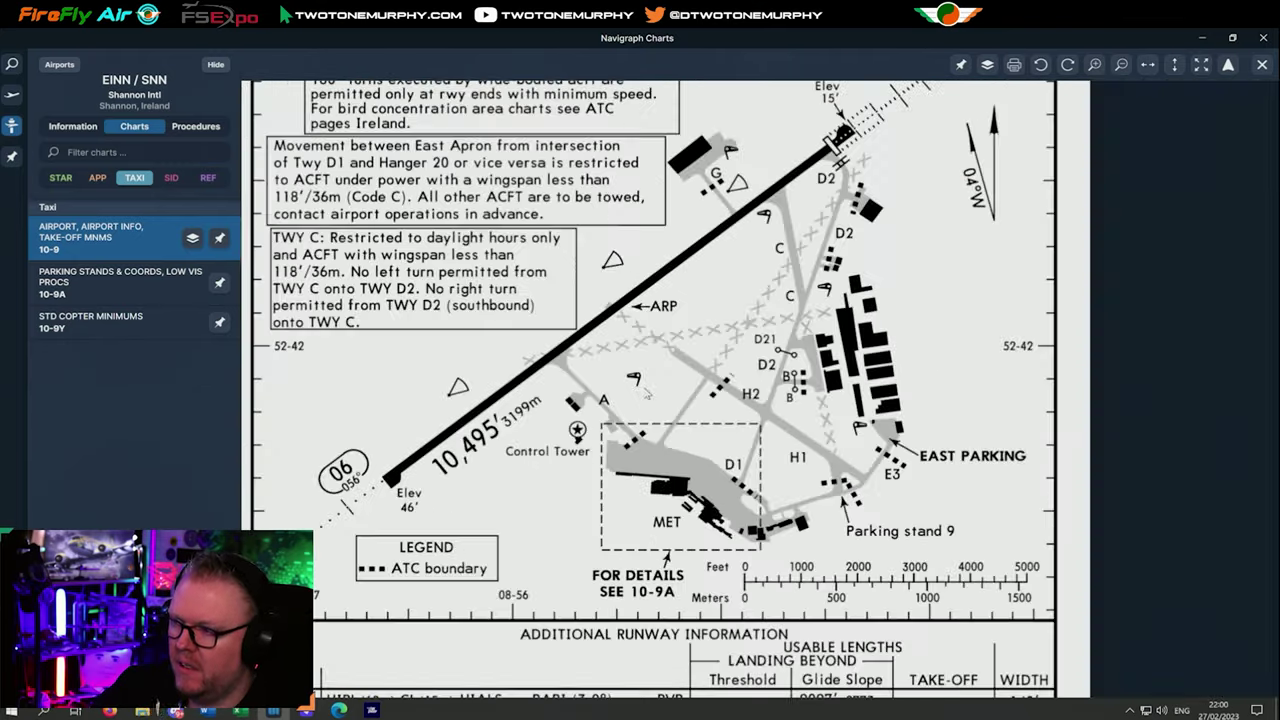
Close airport chart 10-9 and inspect Shannon's runway, taxiways and terminal area on the VFR map.
scroll(630, 450, up, 2)
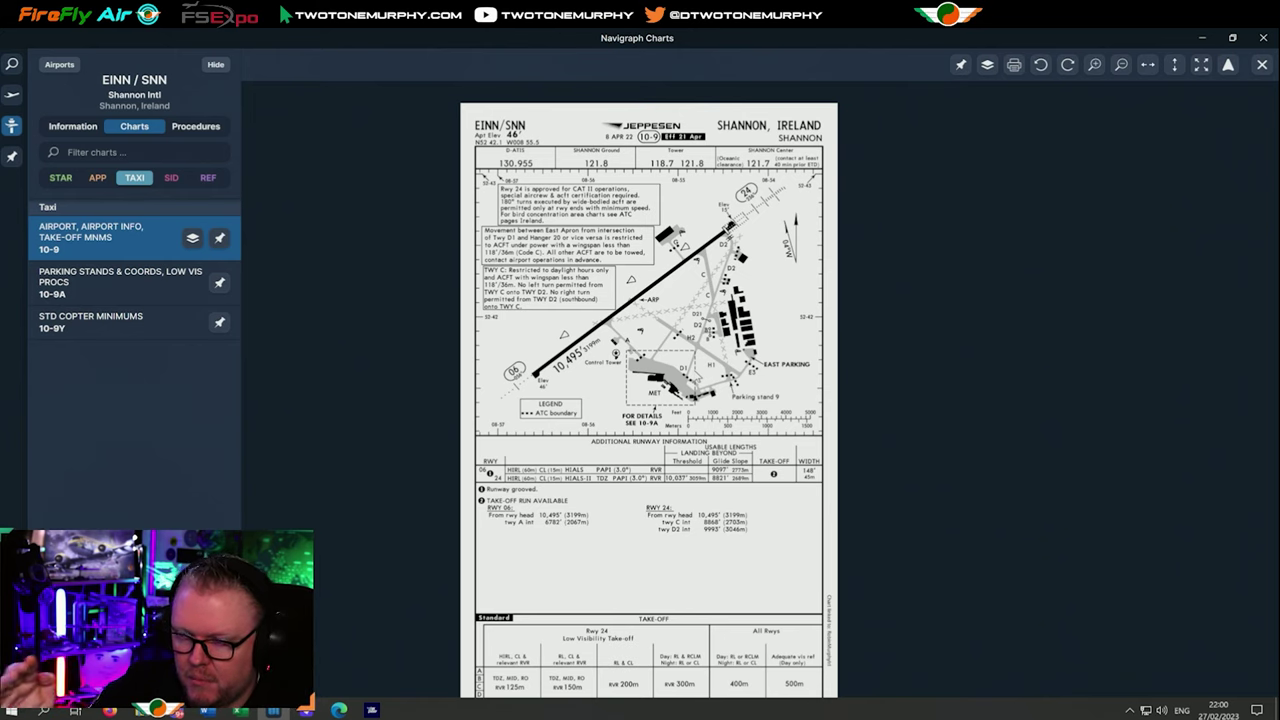
click(1262, 64)
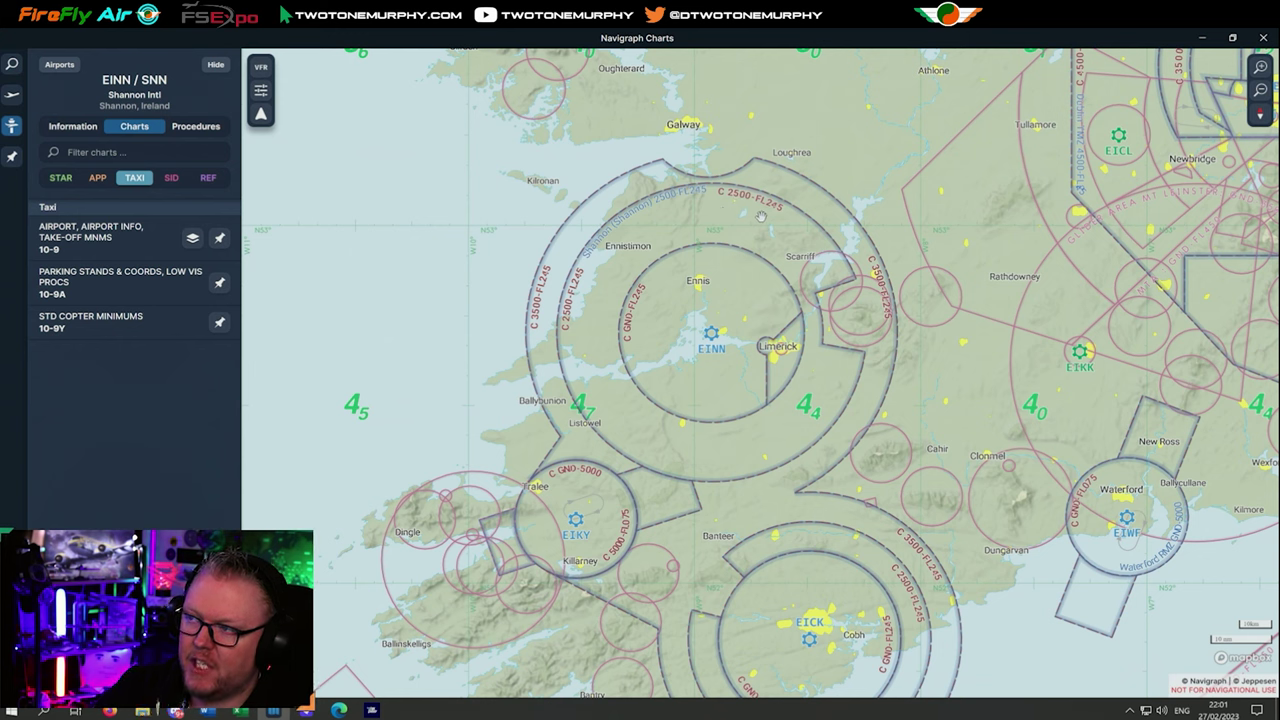
scroll(678, 330, up, 3)
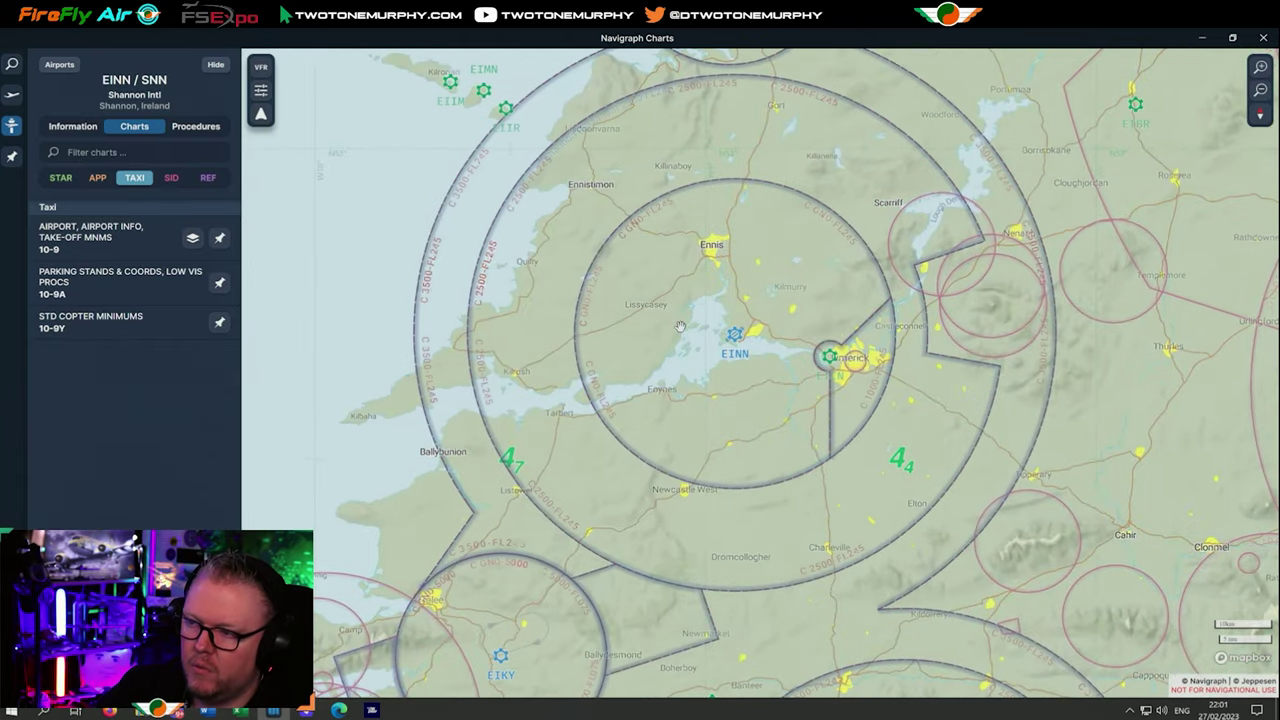
scroll(732, 352, up, 5)
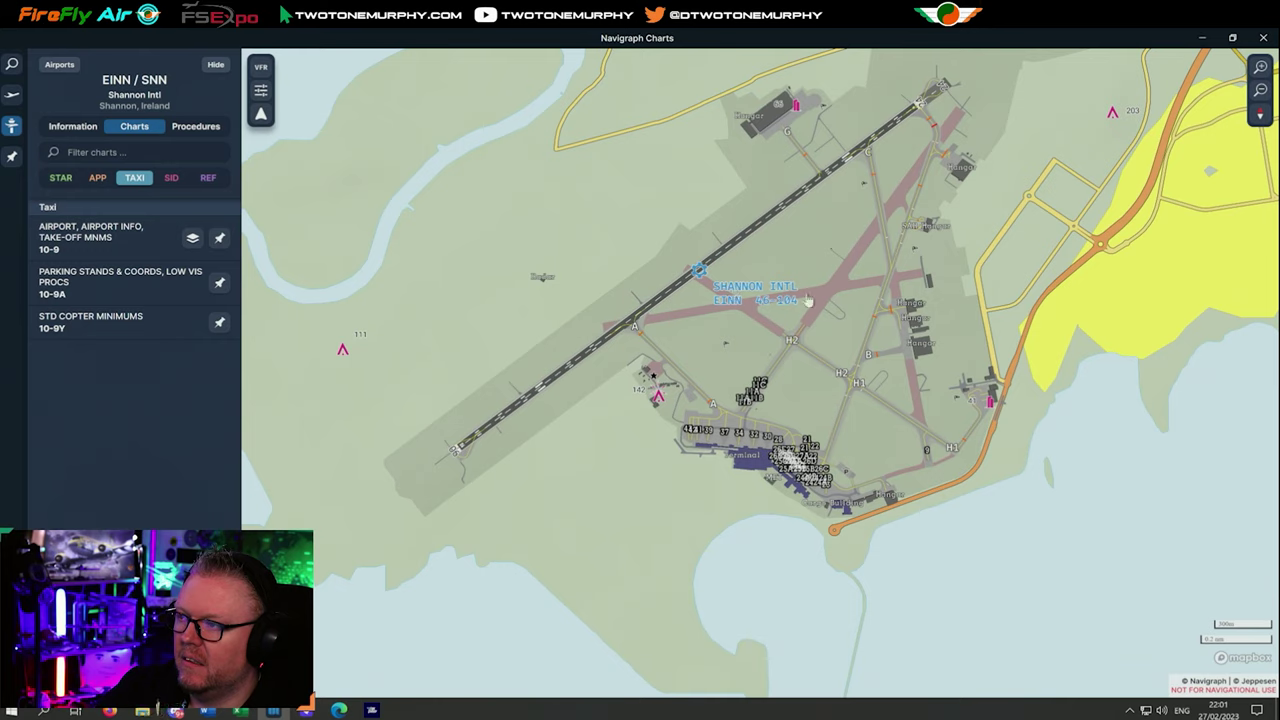
drag(747, 261, 744, 314)
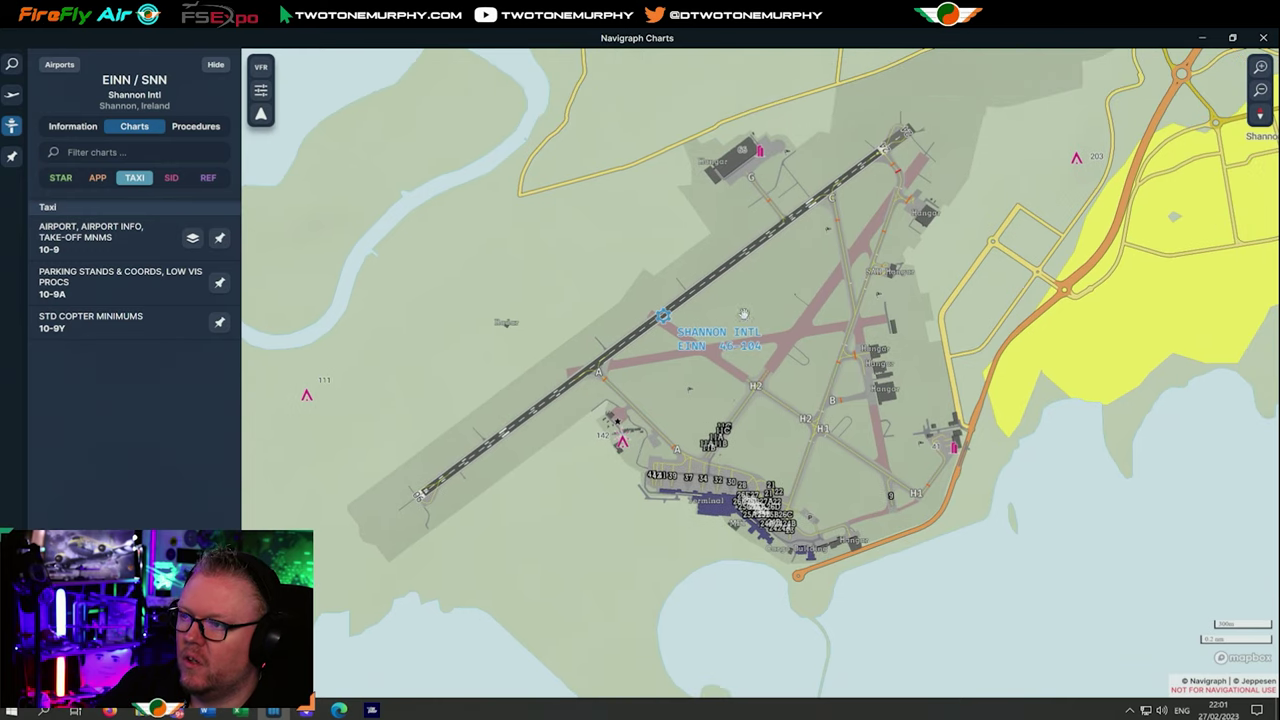
Apply the IFR LOW map preset and view its waypoints and airspace across Ireland and Great Britain.
click(261, 69)
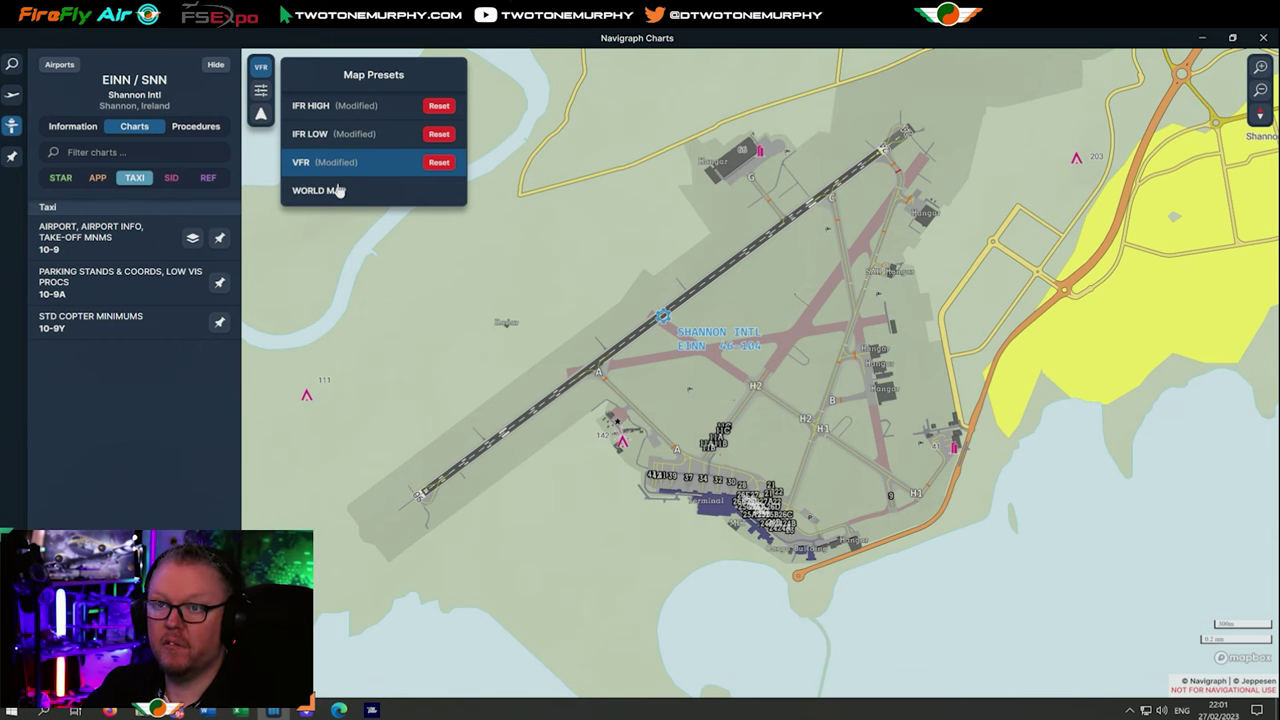
click(345, 136)
scroll(500, 330, down, 10)
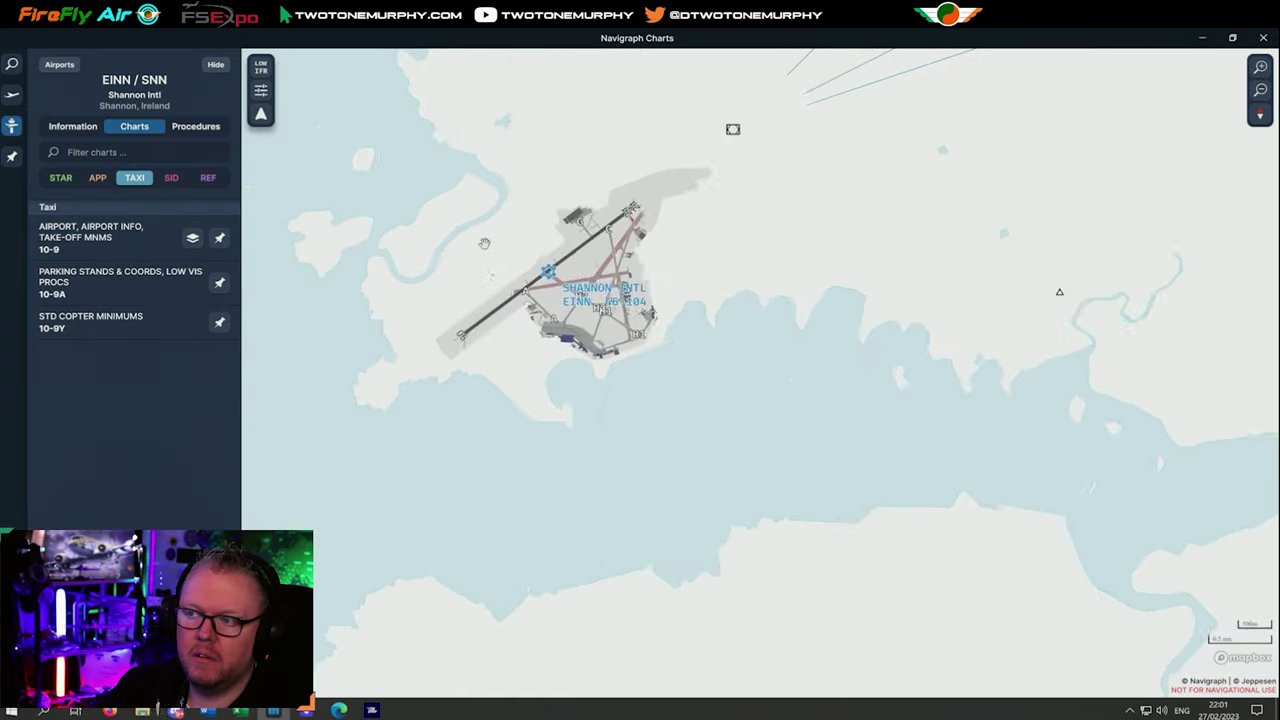
scroll(563, 348, down, 3)
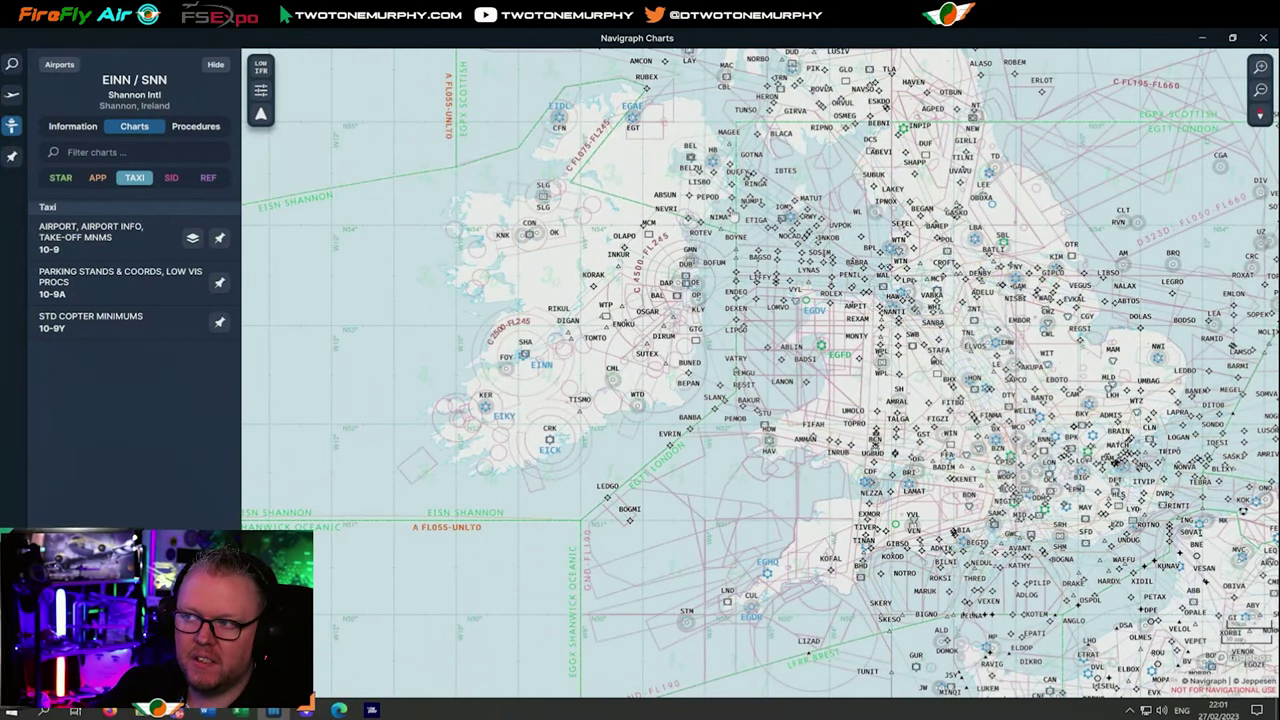
View the same region with the IFR HIGH map preset, and return to the VFR preset.
click(263, 66)
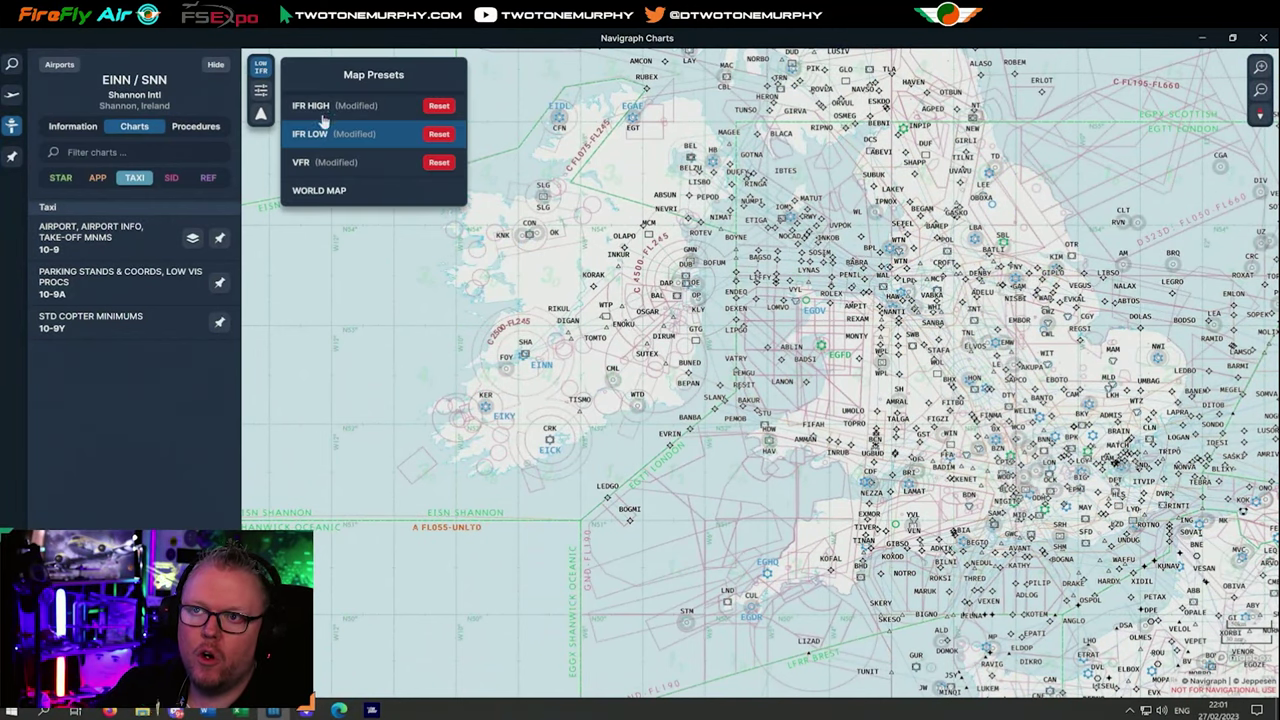
click(325, 106)
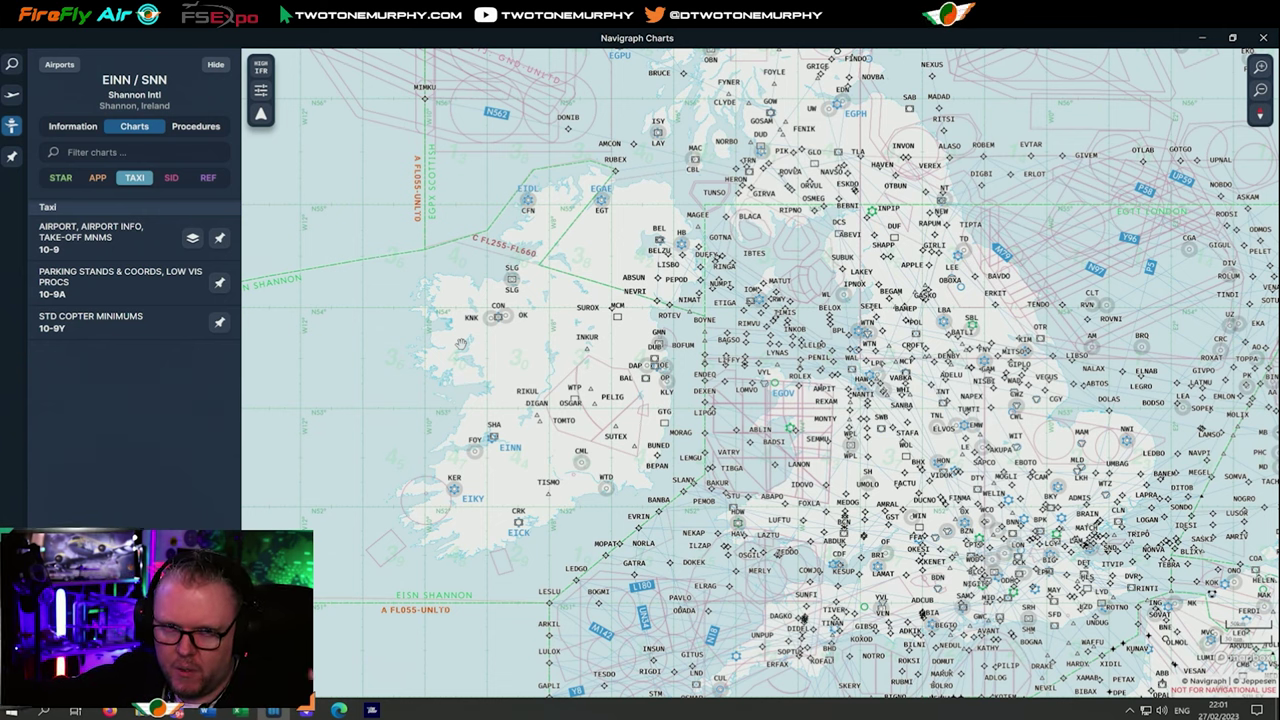
click(260, 68)
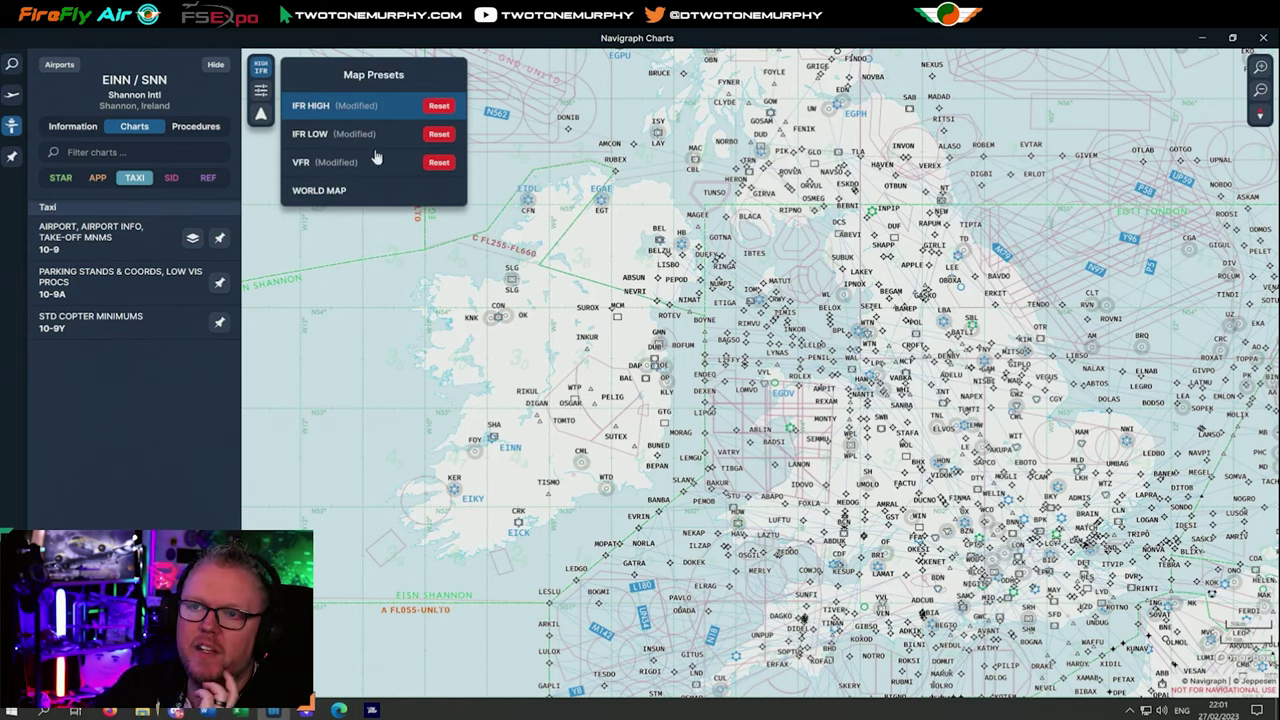
click(357, 164)
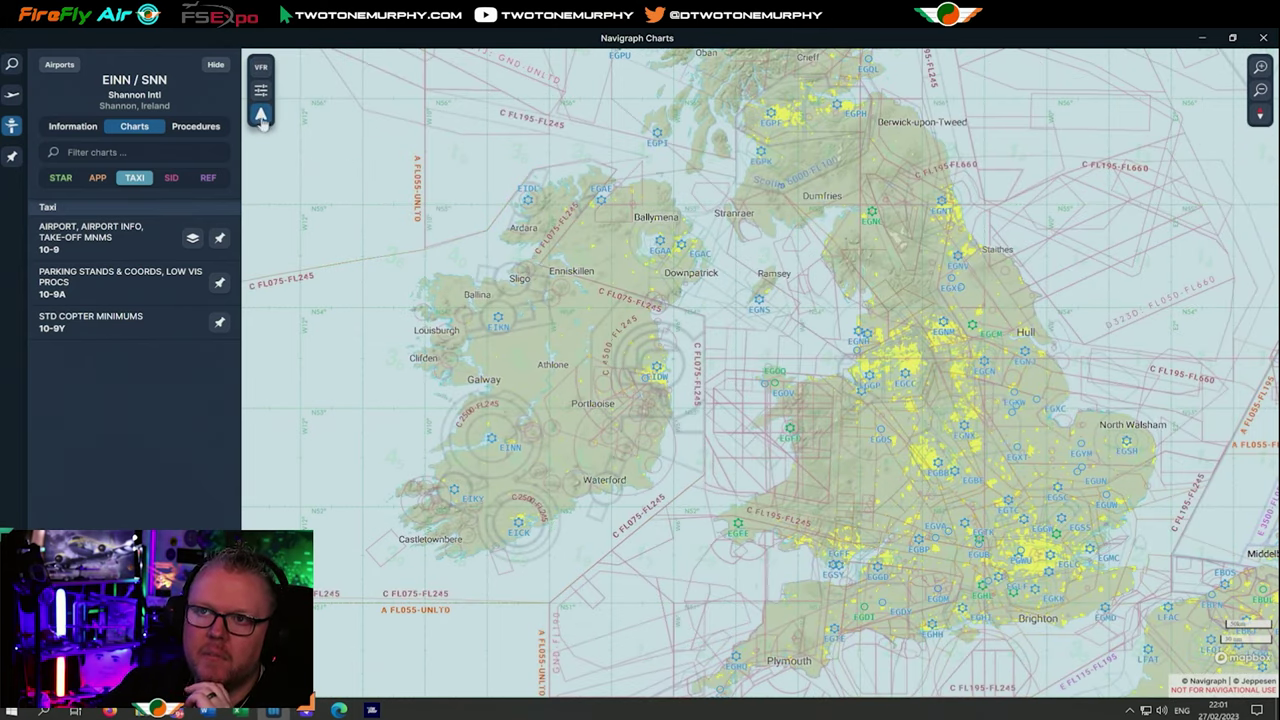
View Ireland with the WORLD MAP preset, and set the map back to the VFR preset.
click(260, 68)
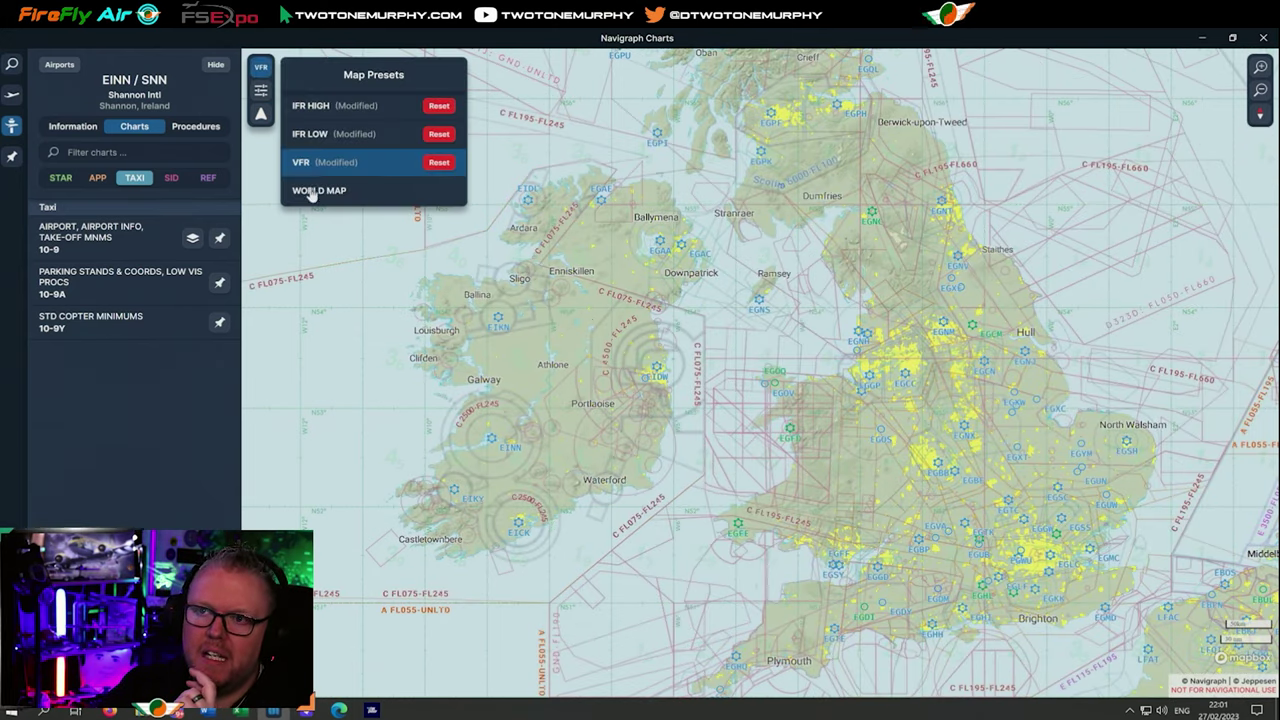
click(309, 189)
scroll(524, 318, up, 2)
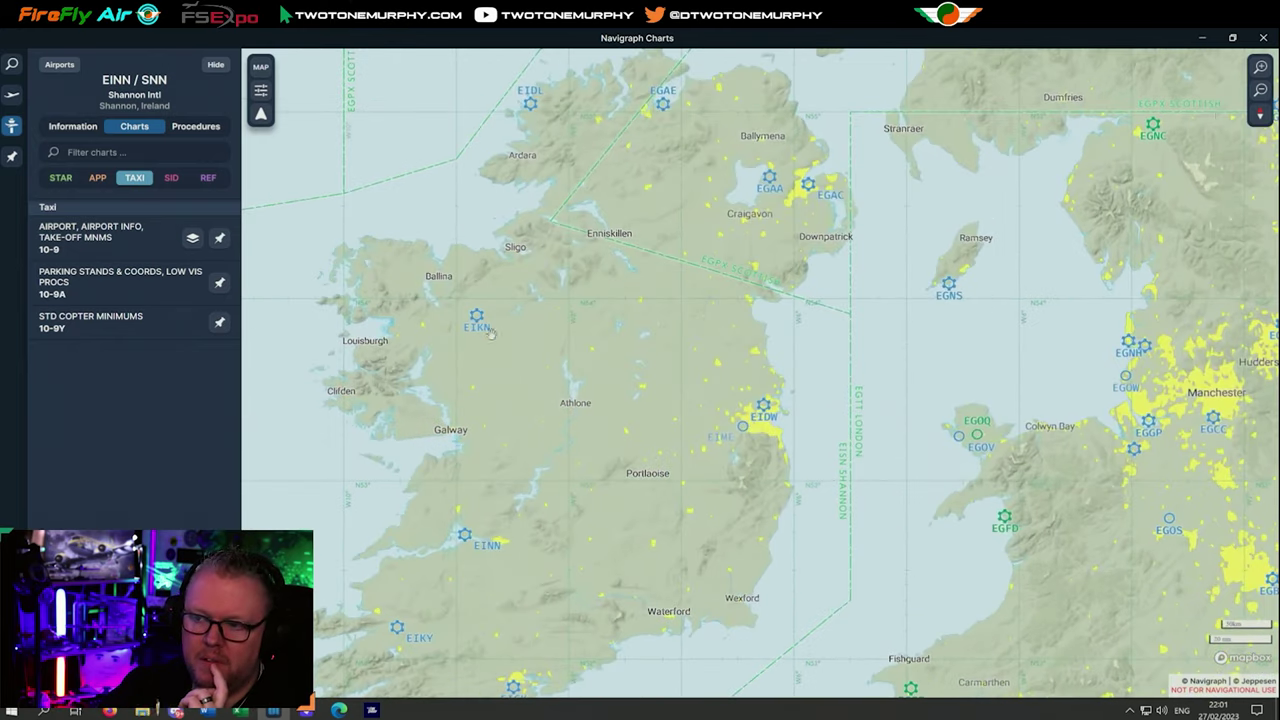
click(264, 78)
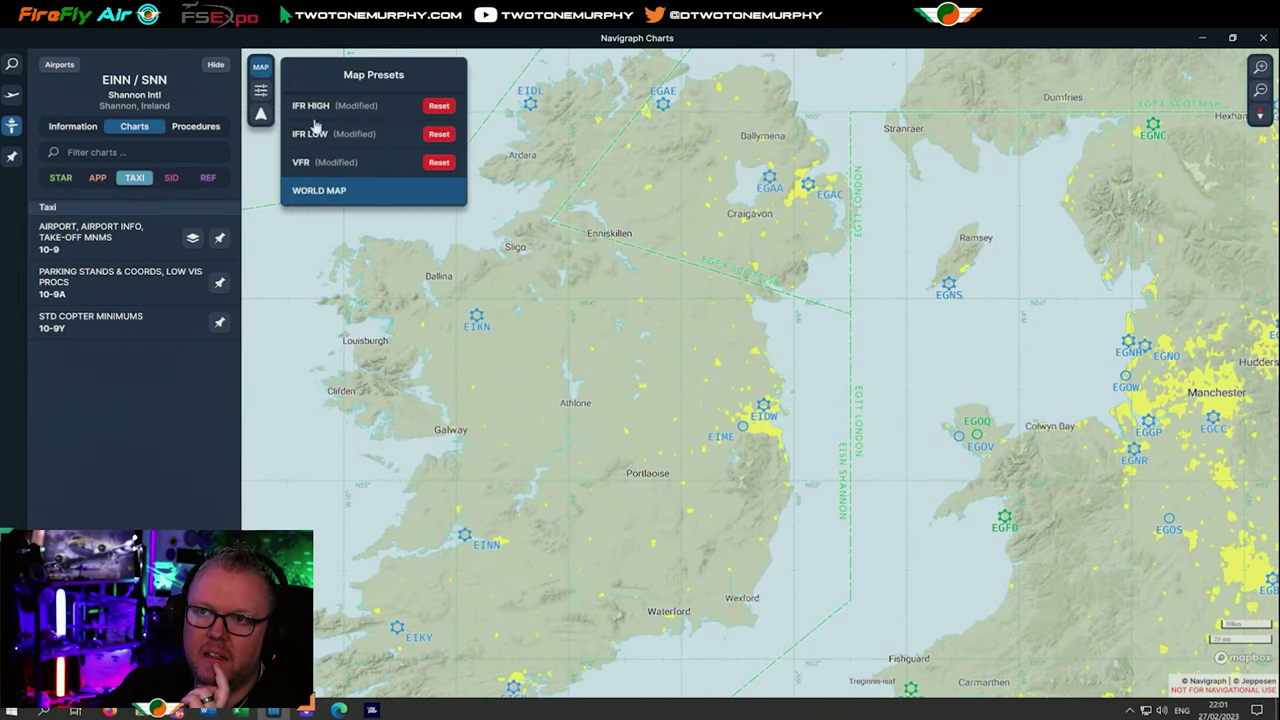
click(352, 158)
Hide the airspace and airport layers on the VFR map, and show both again.
click(260, 90)
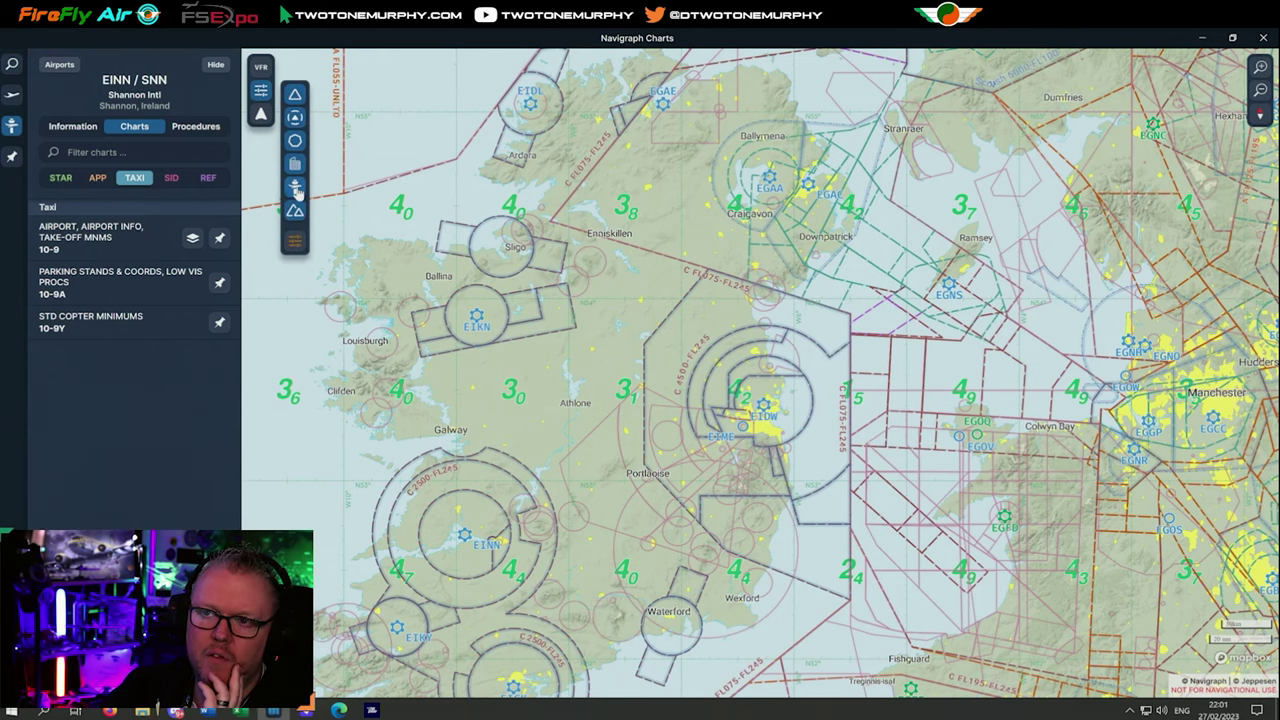
click(296, 145)
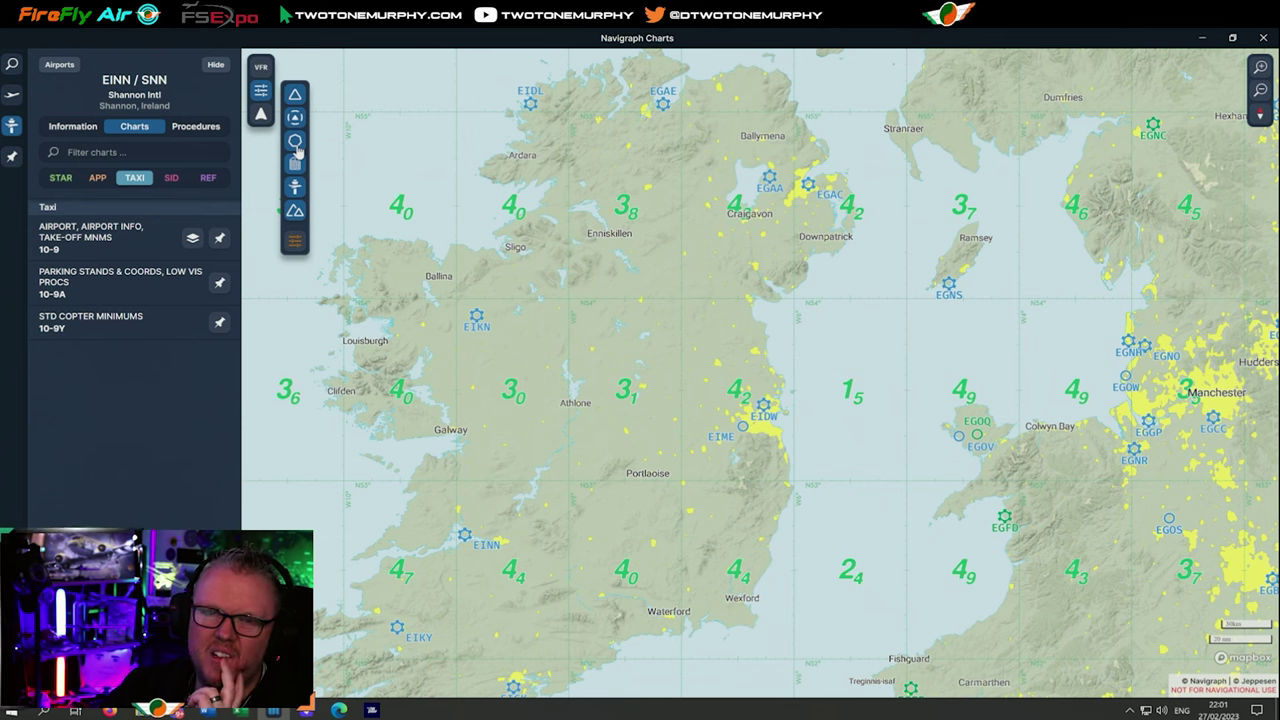
click(295, 194)
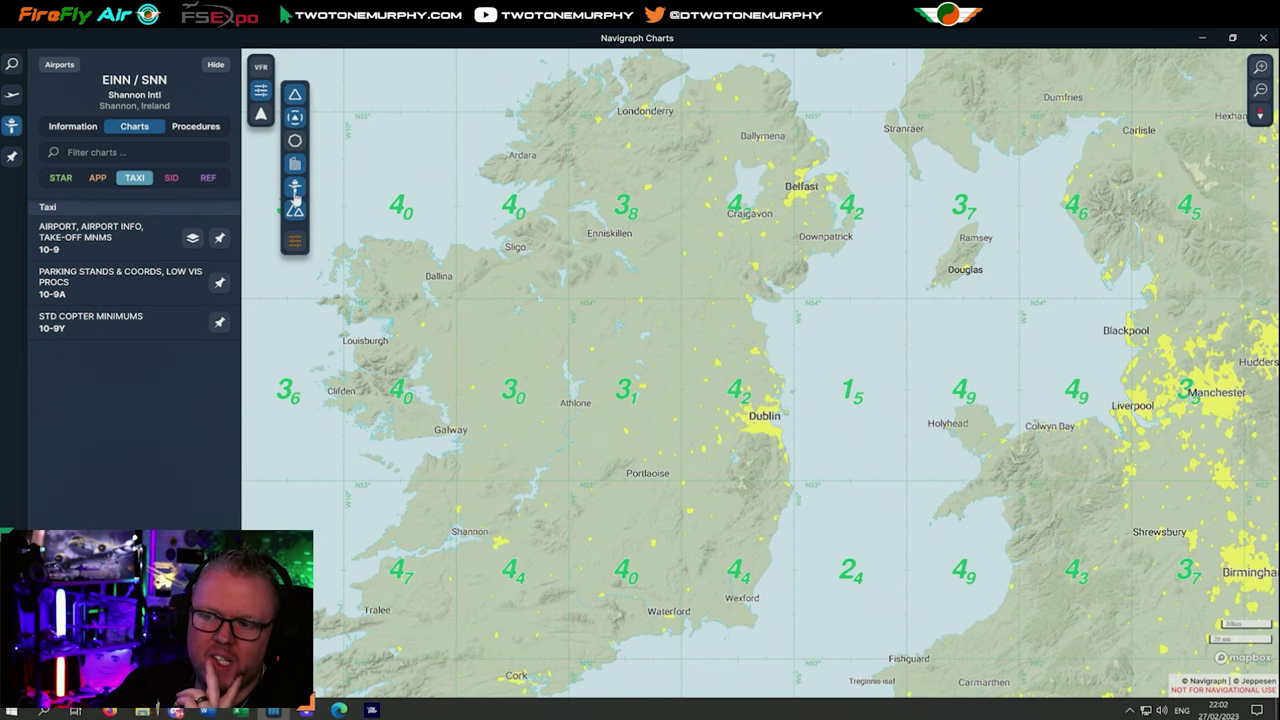
click(295, 197)
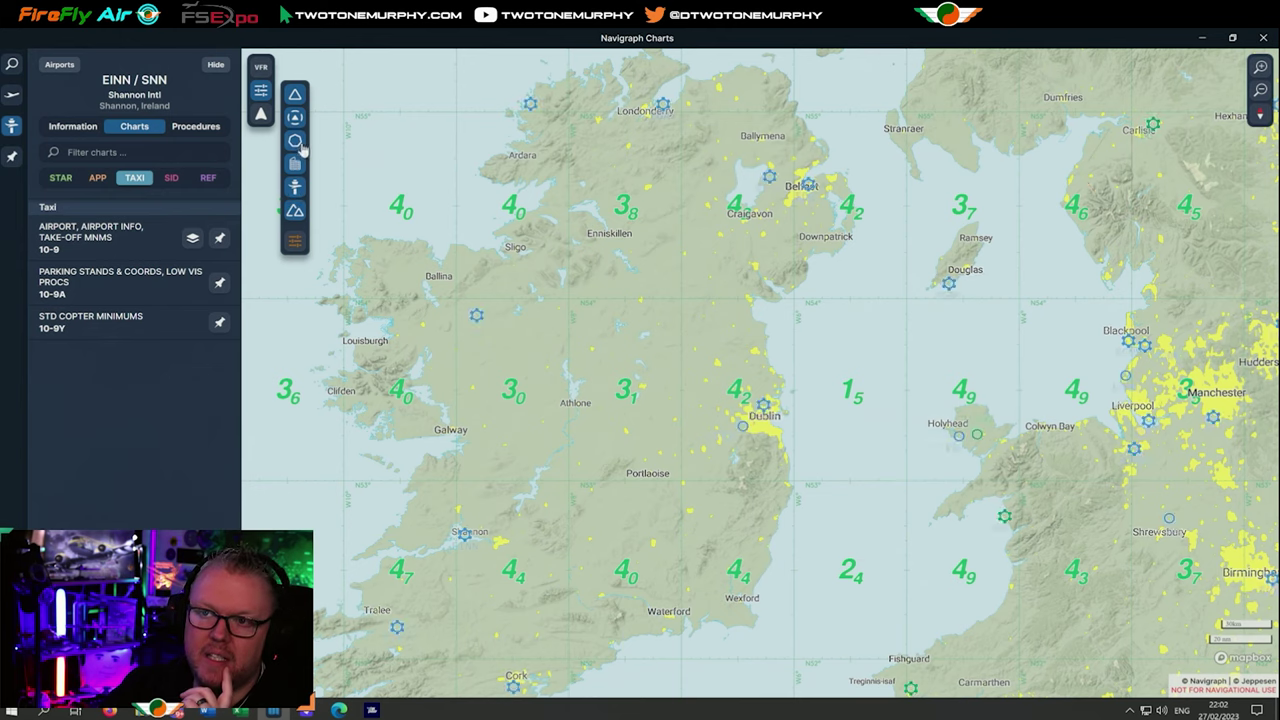
click(295, 141)
click(296, 168)
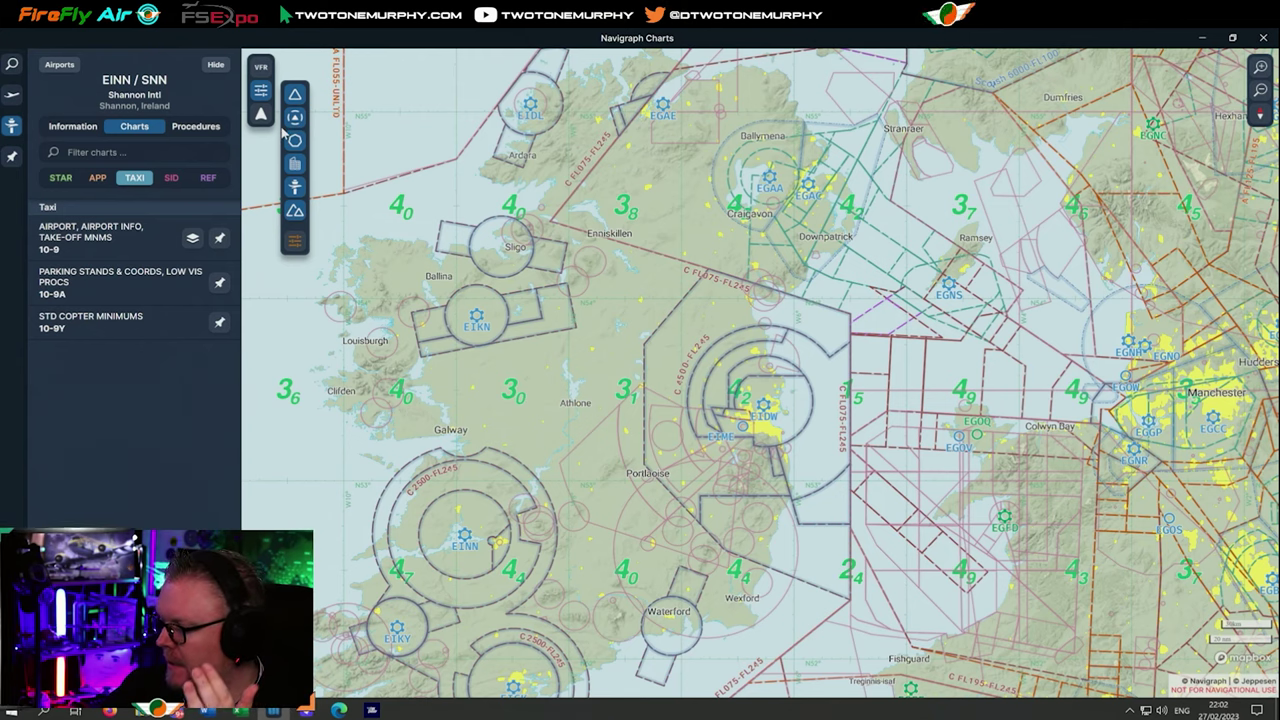
Examine the VFR map's airports and airspace across Ireland and Great Britain at different scales.
scroll(506, 359, down, 5)
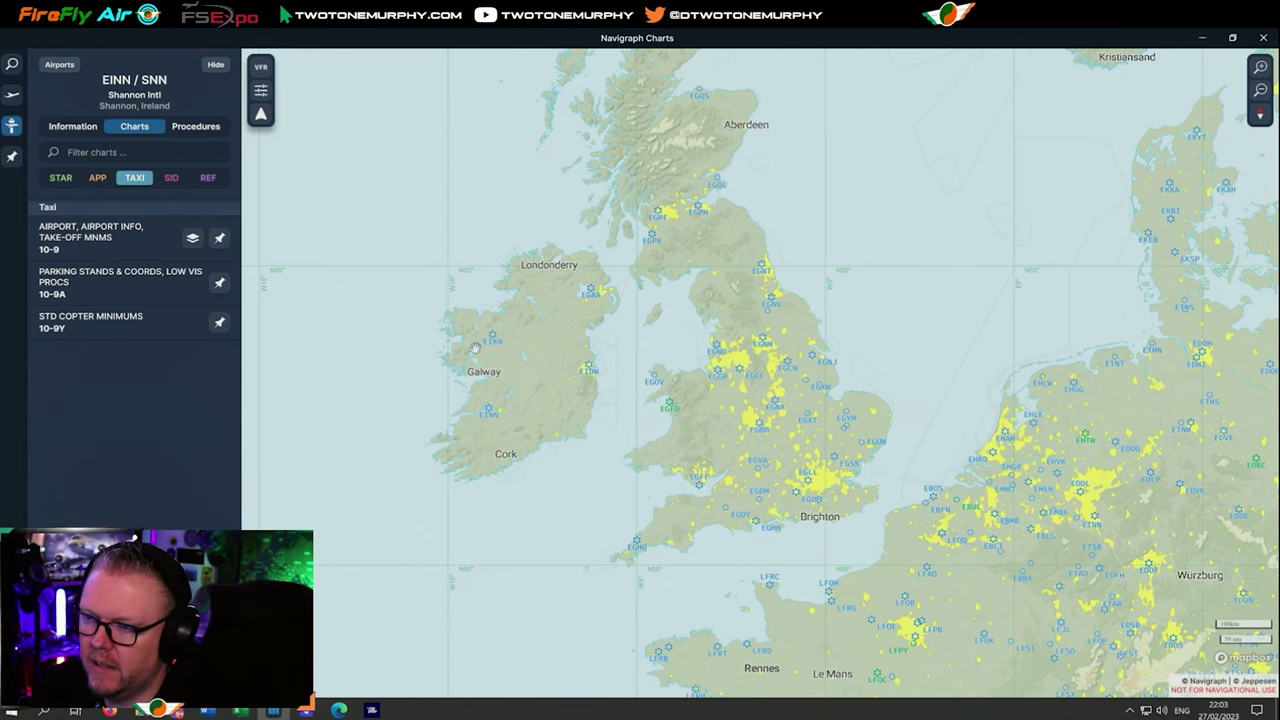
drag(485, 289, 516, 269)
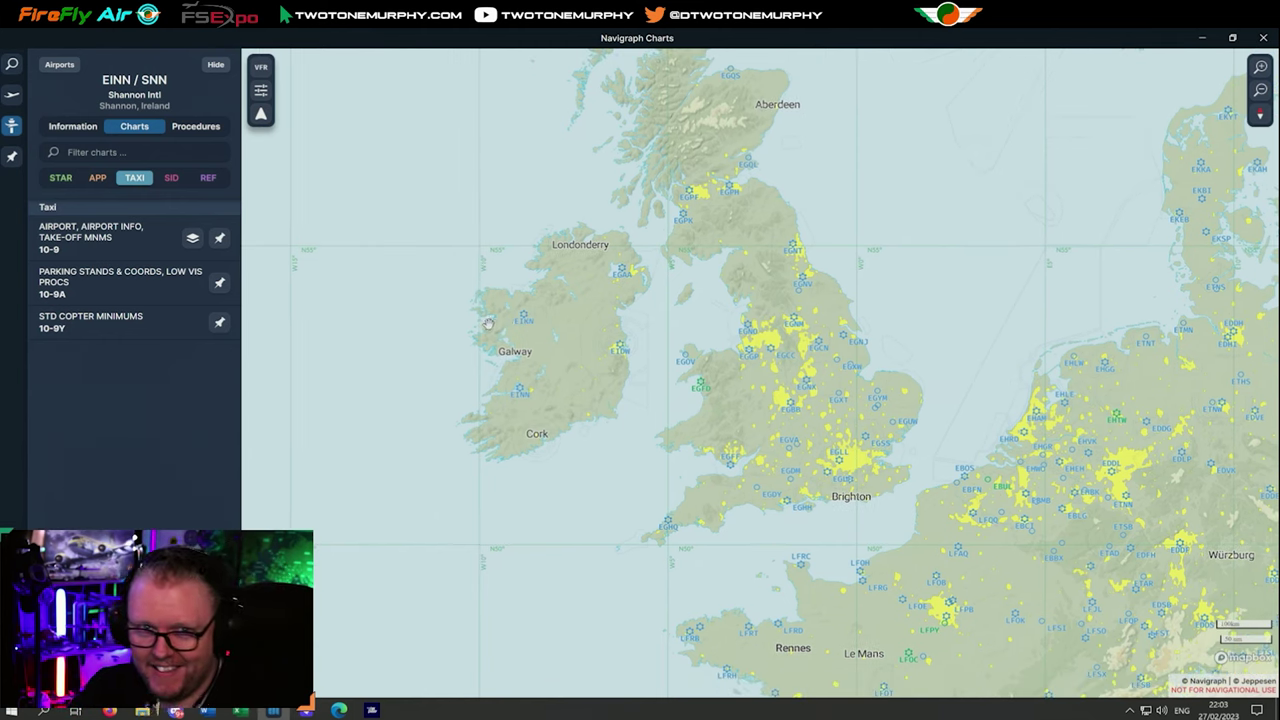
scroll(485, 313, up, 3)
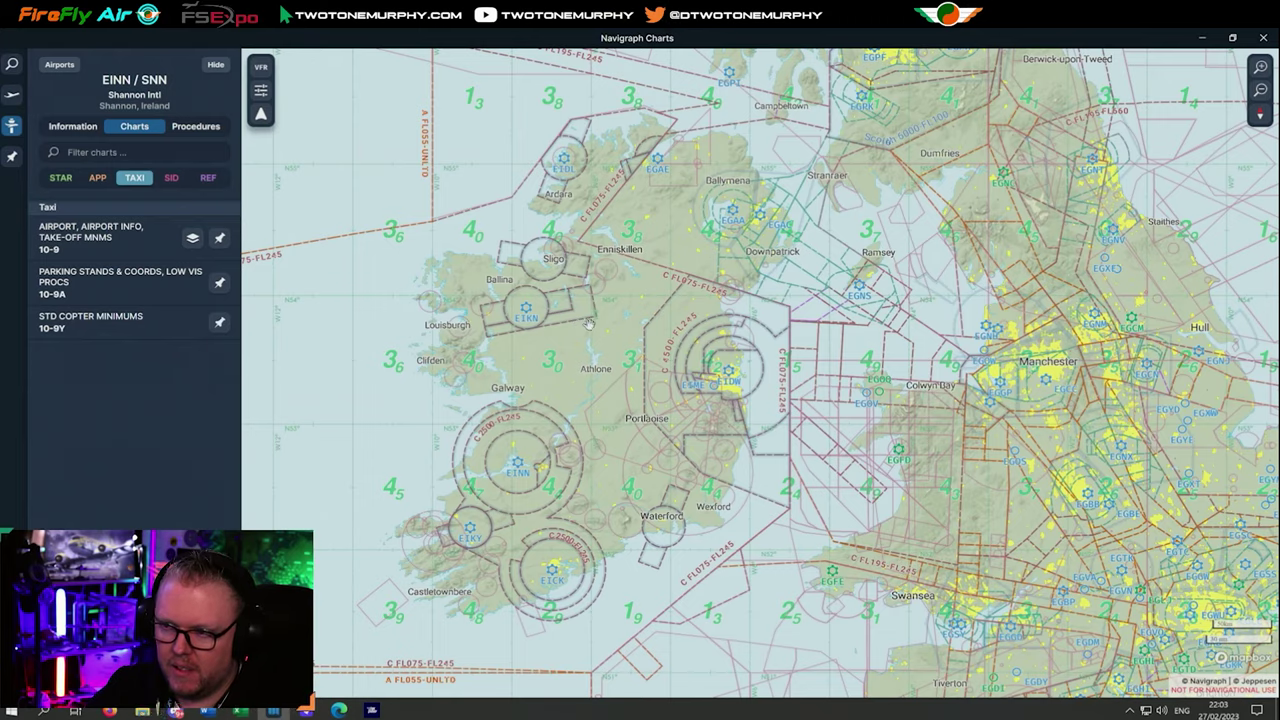
Examine the VFR map over the United States, including the airspace around Boise City and in the Southeast.
scroll(590, 323, down, 5)
drag(590, 323, 760, 200)
scroll(336, 120, up, 5)
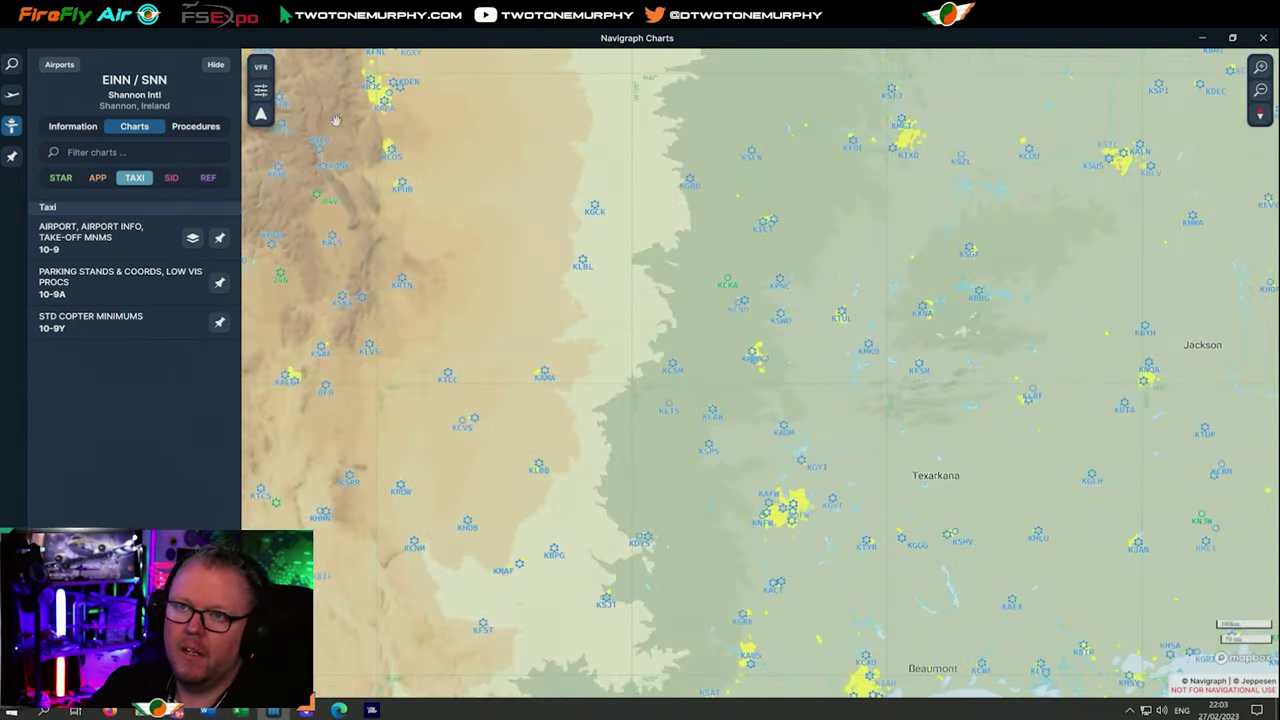
click(260, 66)
click(260, 66)
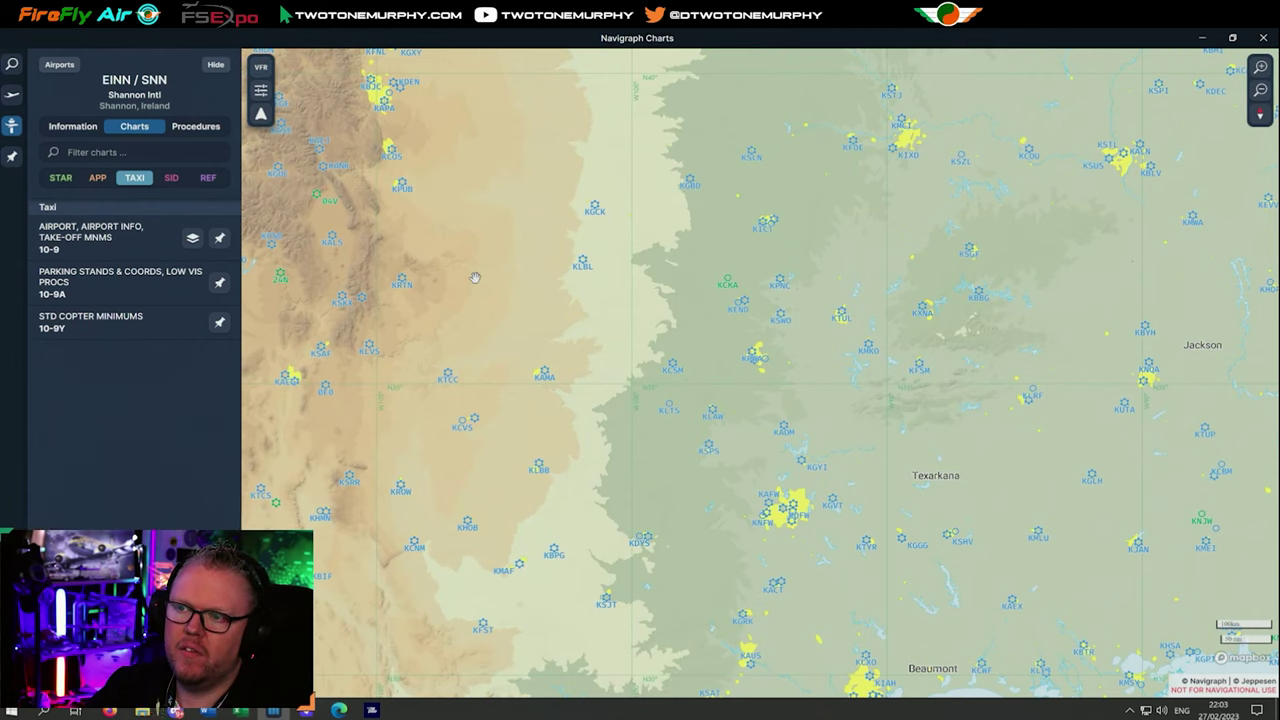
scroll(475, 277, up, 10)
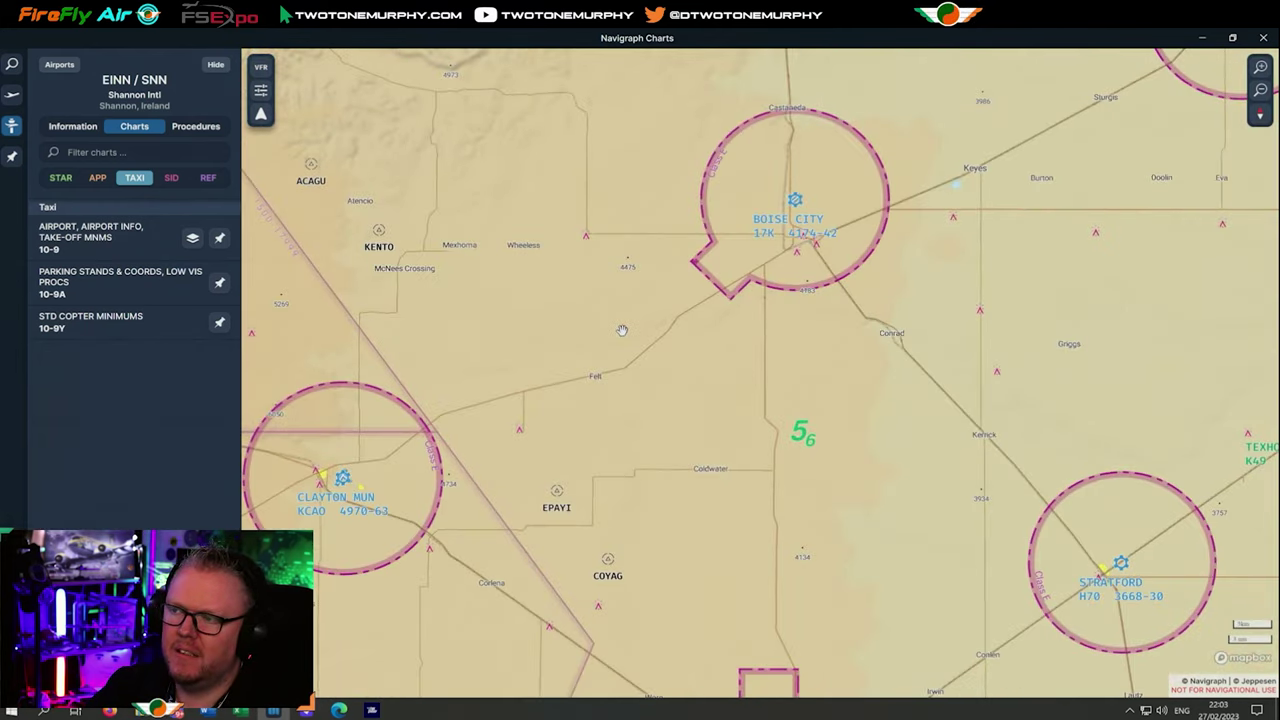
scroll(621, 330, up, 3)
click(261, 70)
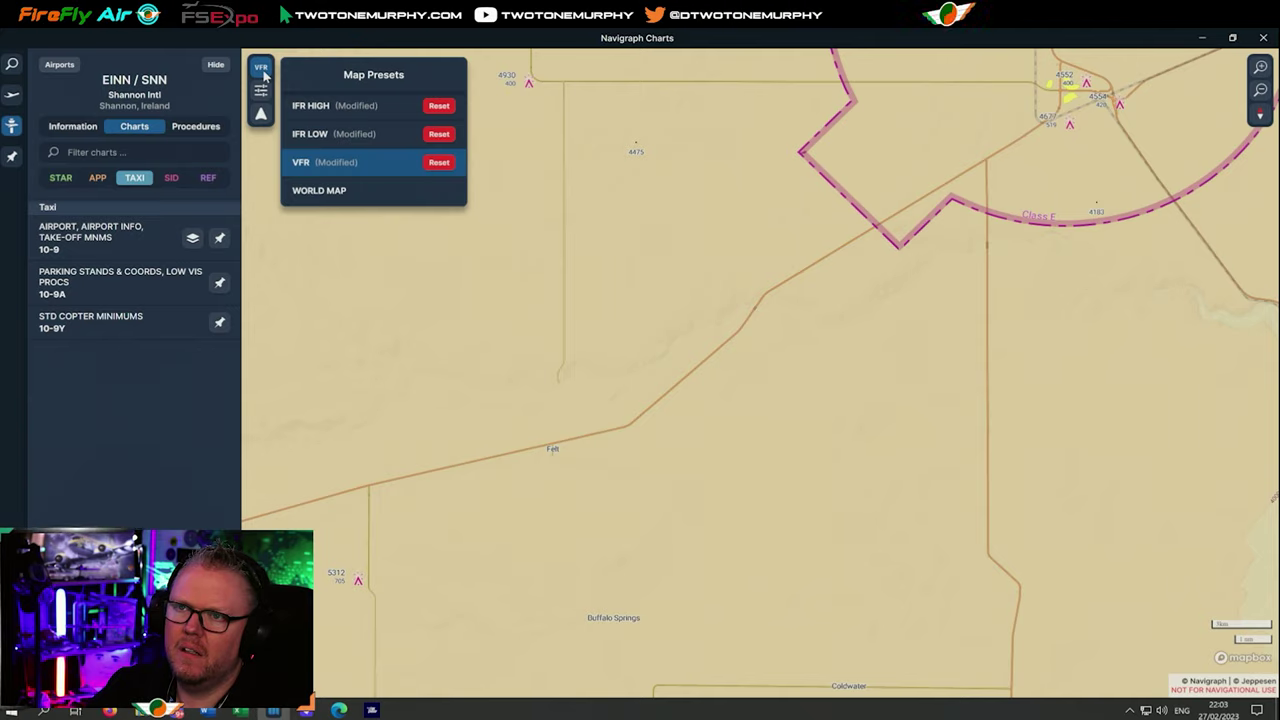
scroll(424, 312, down, 10)
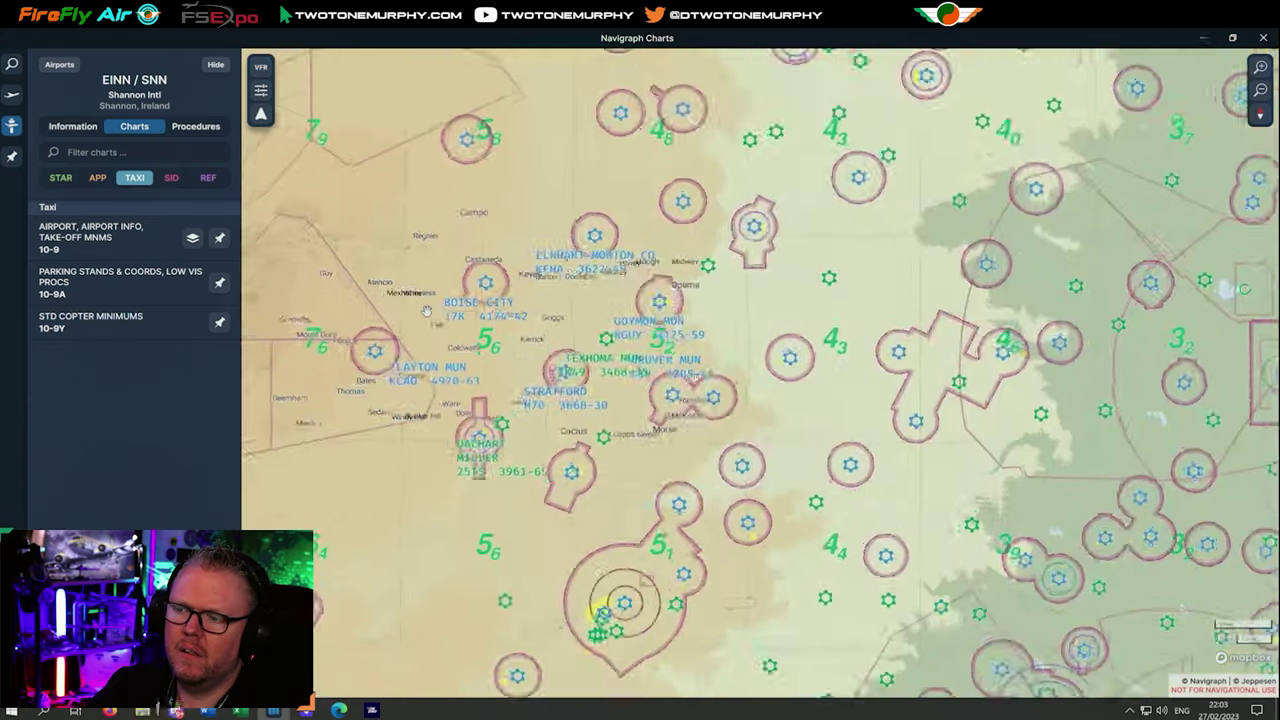
scroll(460, 318, up, 10)
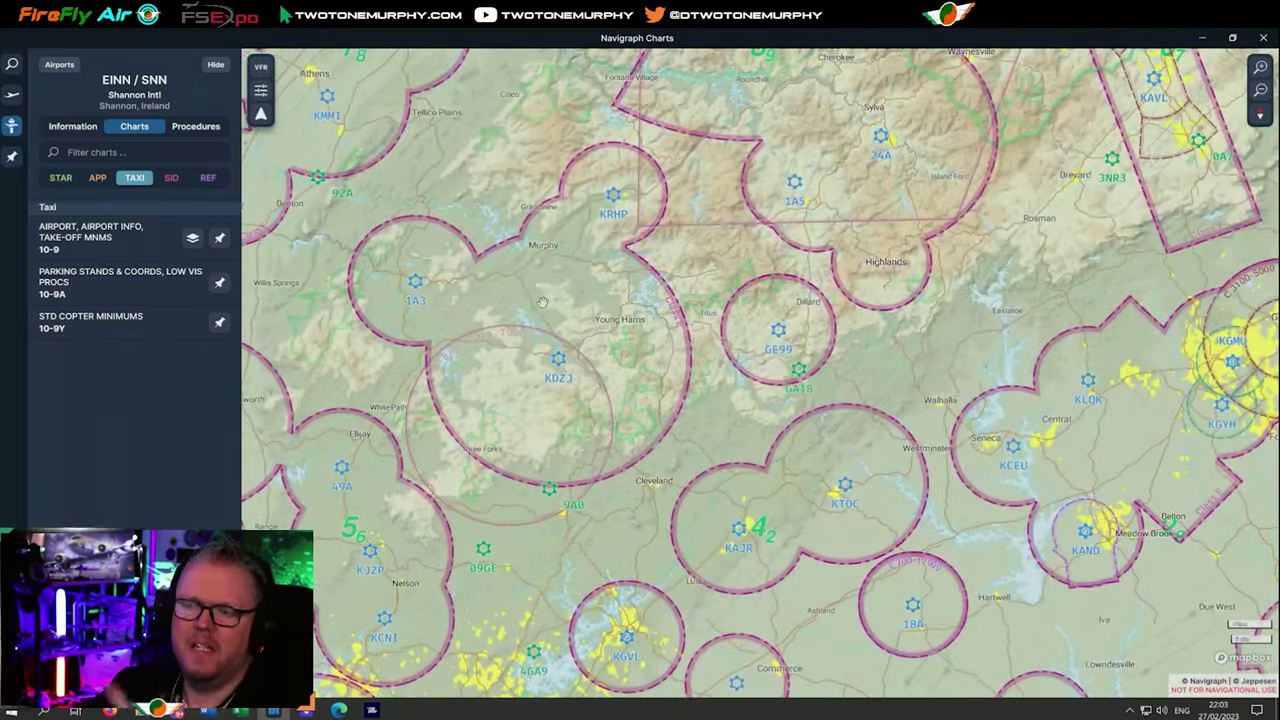
scroll(560, 320, up, 5)
scroll(450, 326, down, 10)
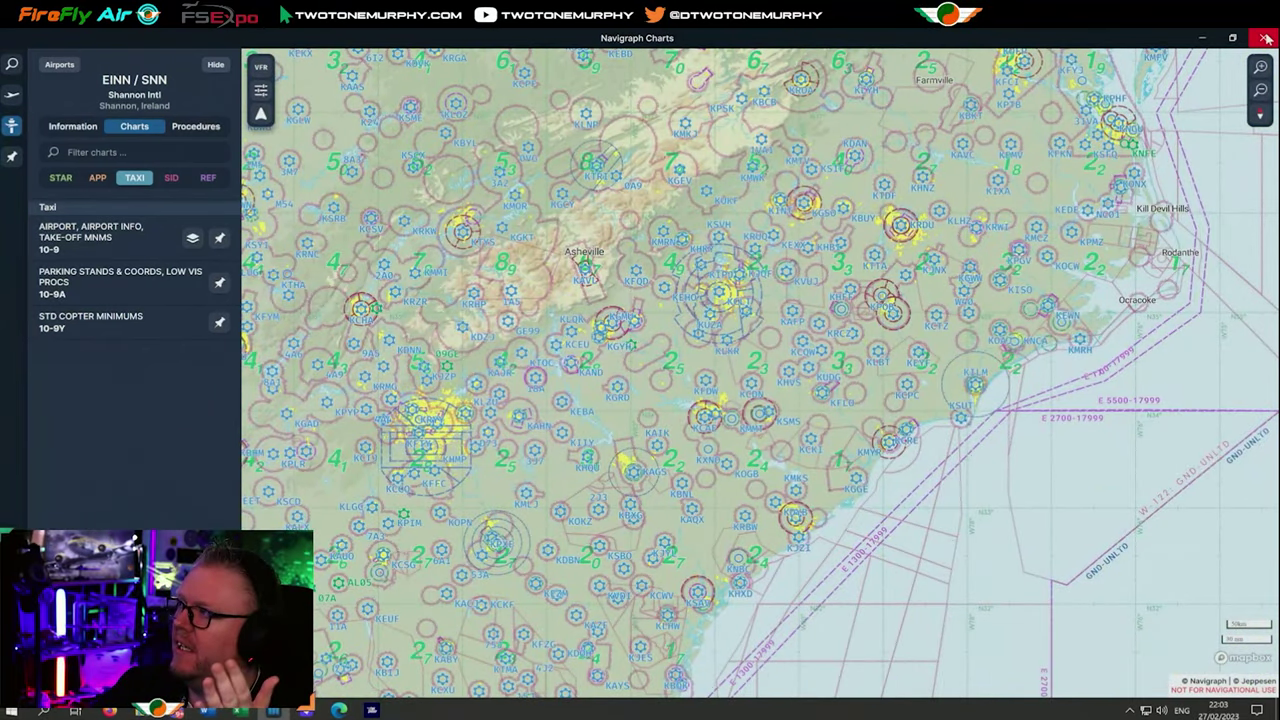
Close Navigraph Charts, switch to Volanta in a maximized window and bring its flight map of Europe into view.
click(1266, 38)
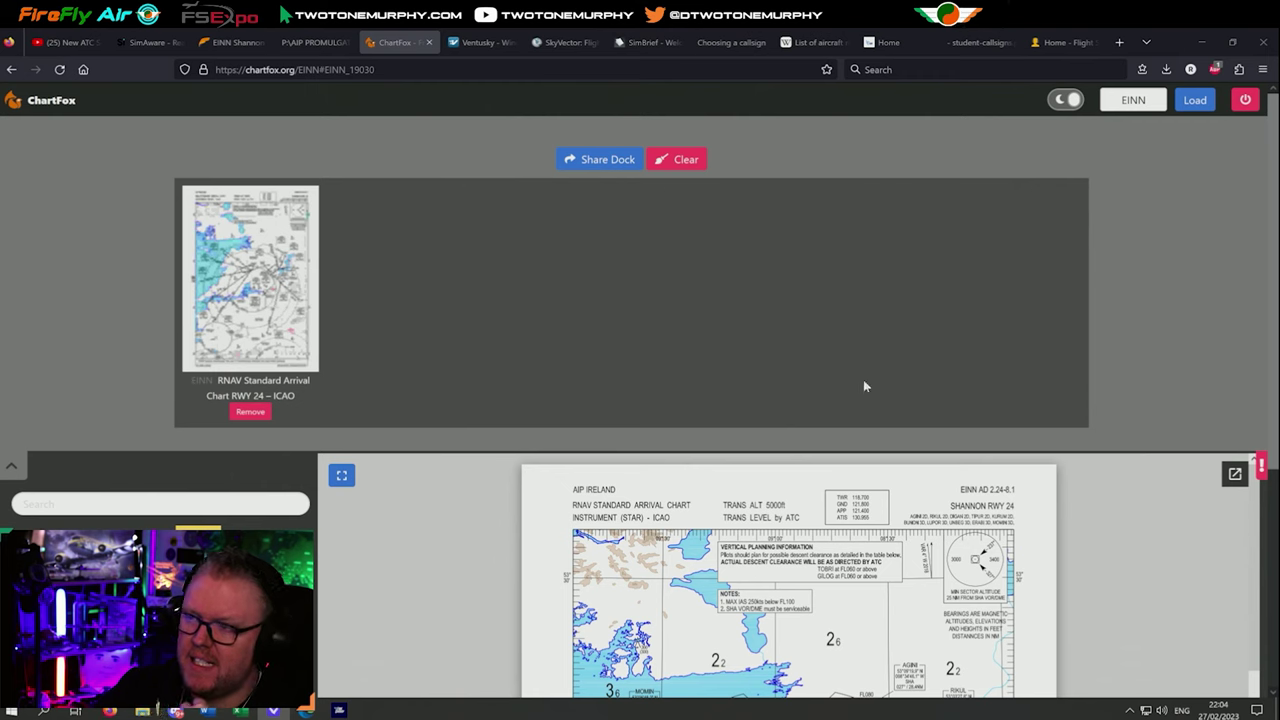
key(alt+Tab)
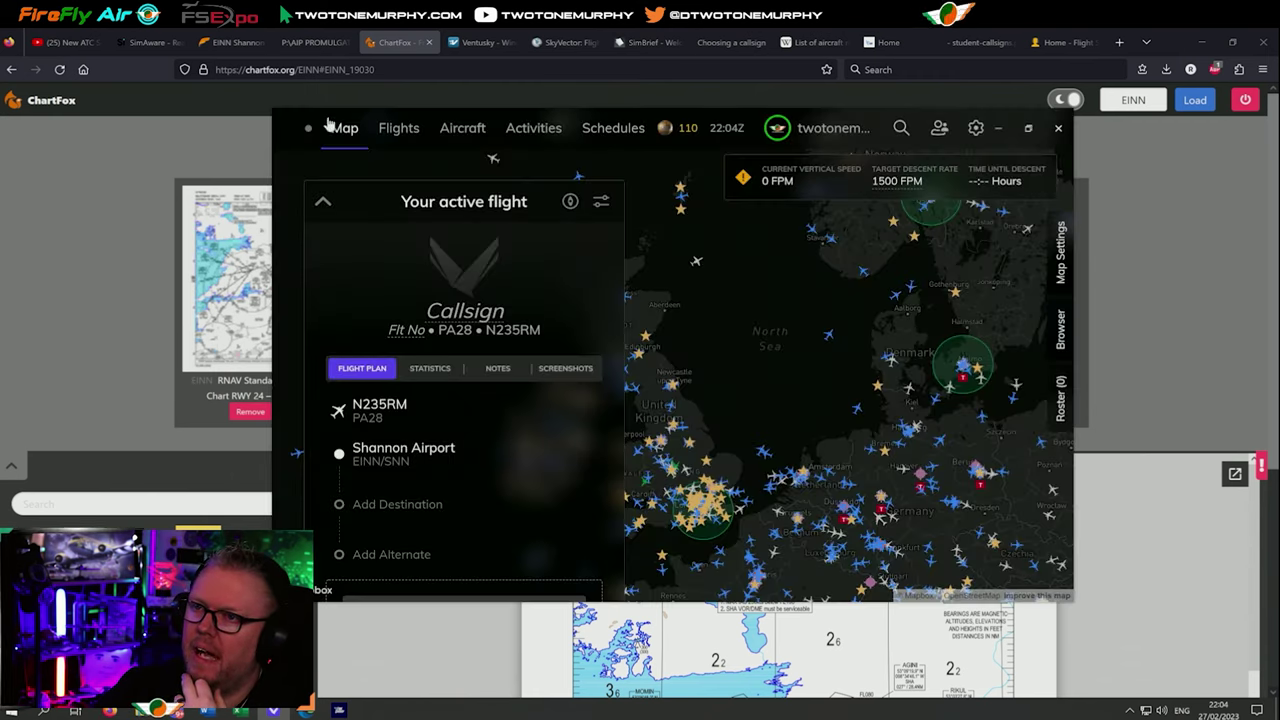
double_click(344, 118)
drag(498, 406, 538, 306)
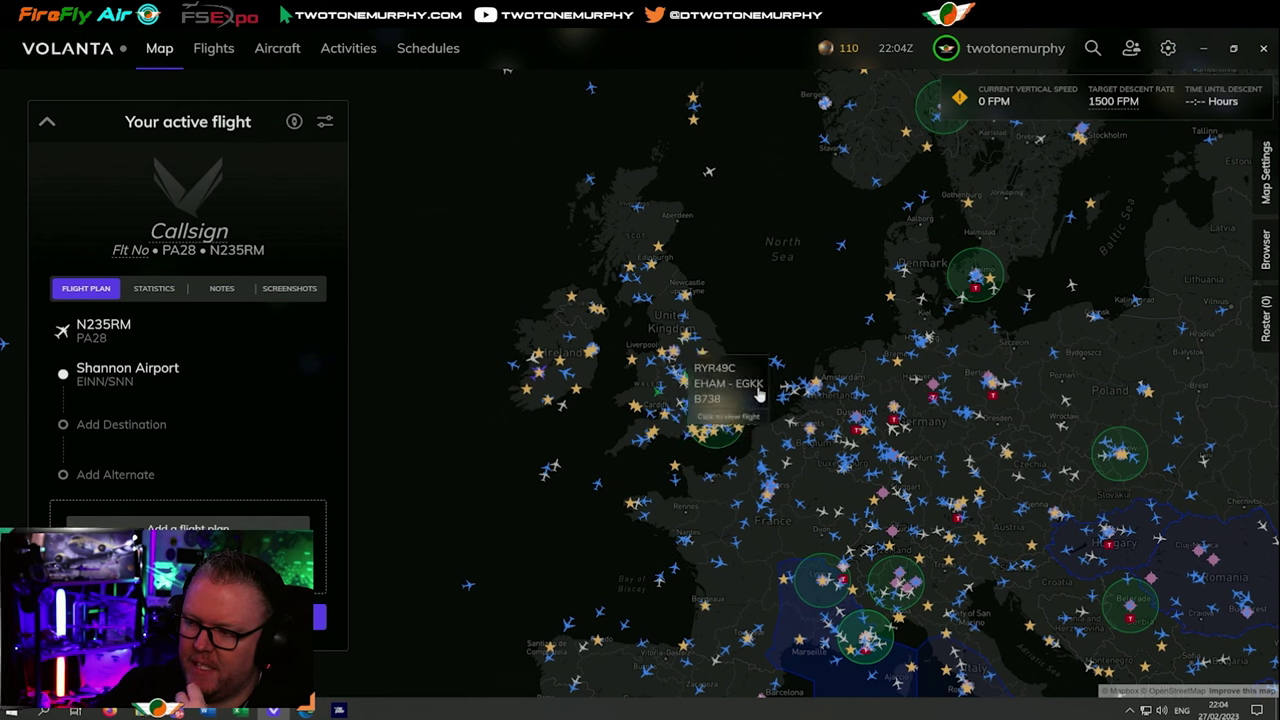
Show the weather overlay and the satellite imagery on the flight map one after the other, hiding each again.
click(1265, 150)
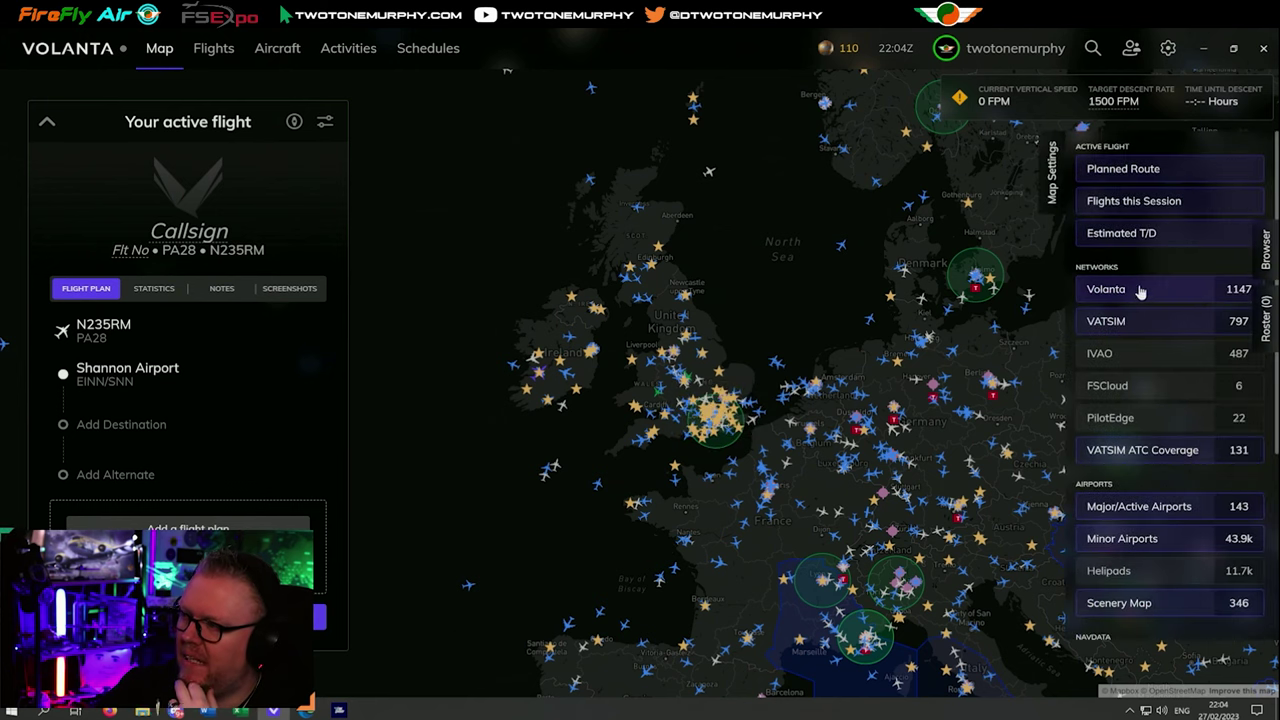
scroll(1155, 370, down, 3)
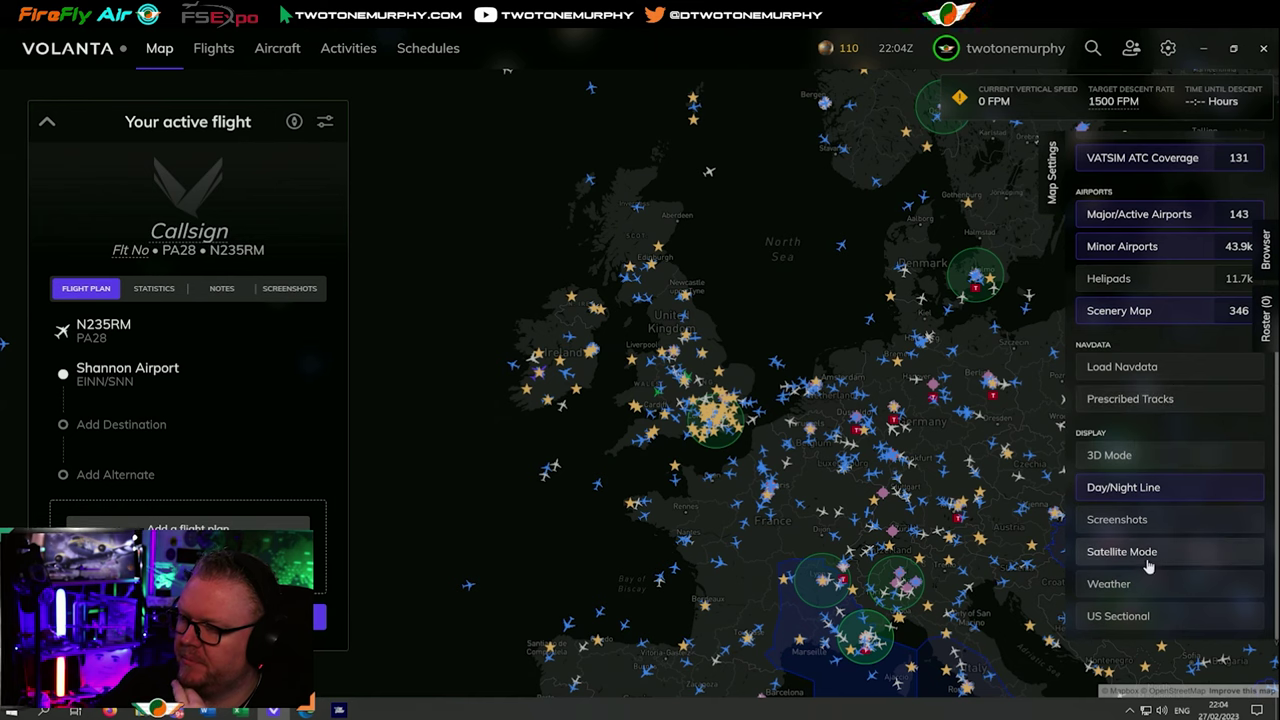
click(1125, 583)
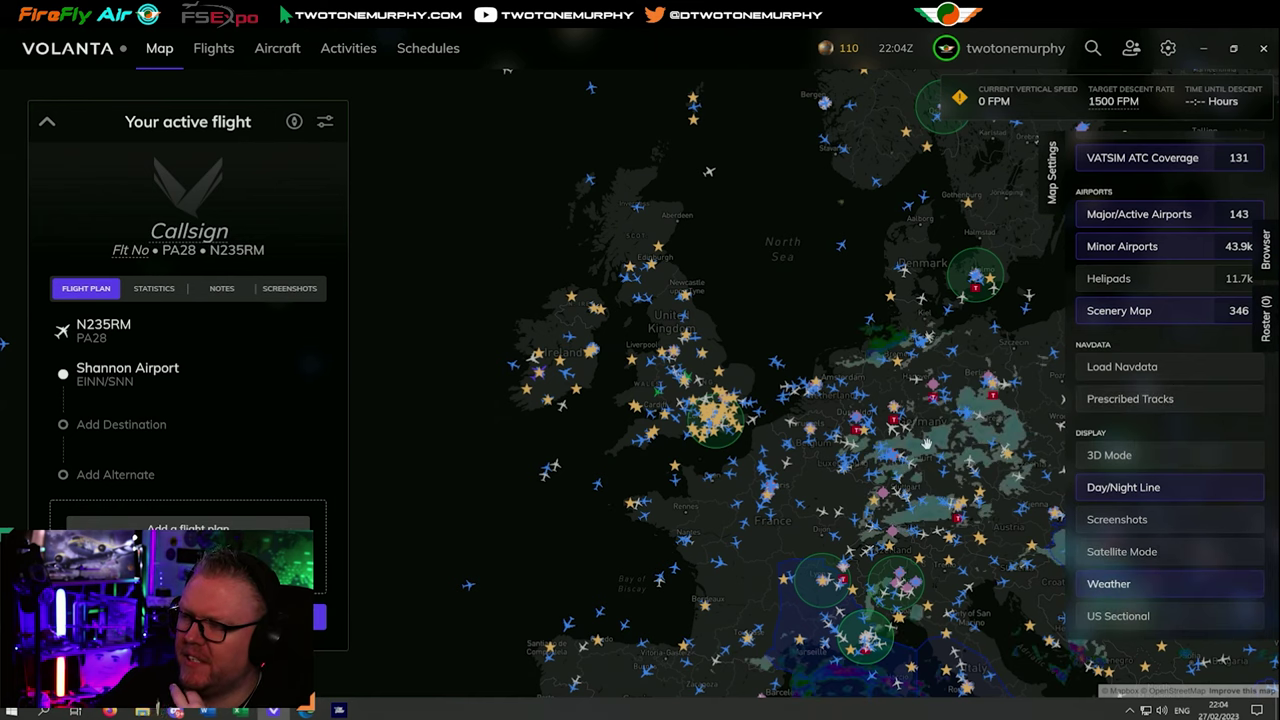
click(1105, 582)
click(1113, 553)
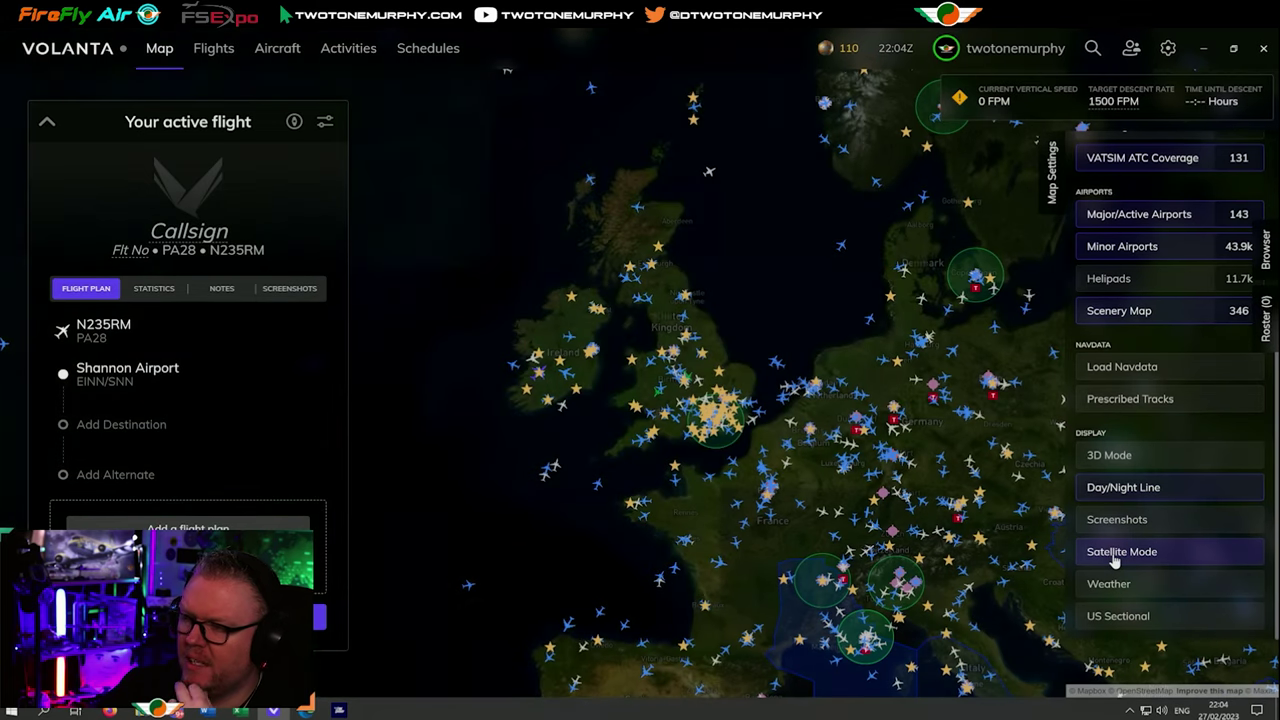
click(1113, 553)
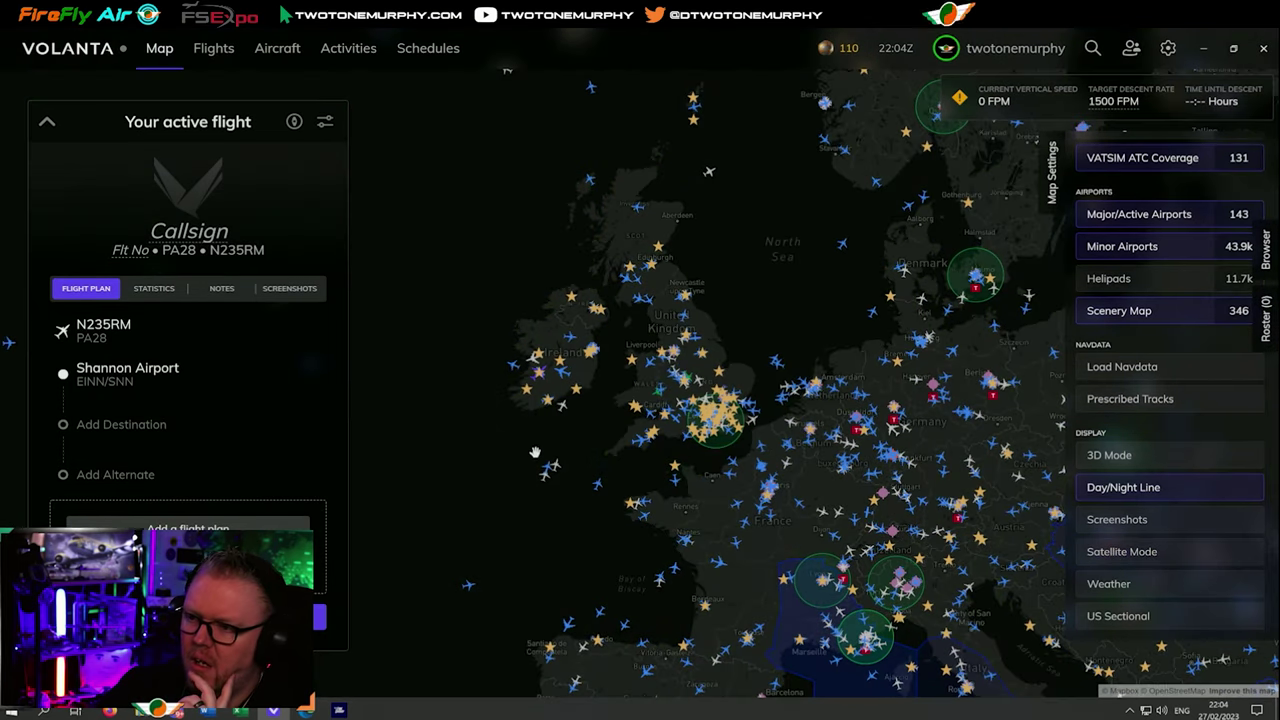
Display the US Sectional chart on the map over the Kentucky–Tennessee border near Middlesboro.
drag(985, 525, 1000, 500)
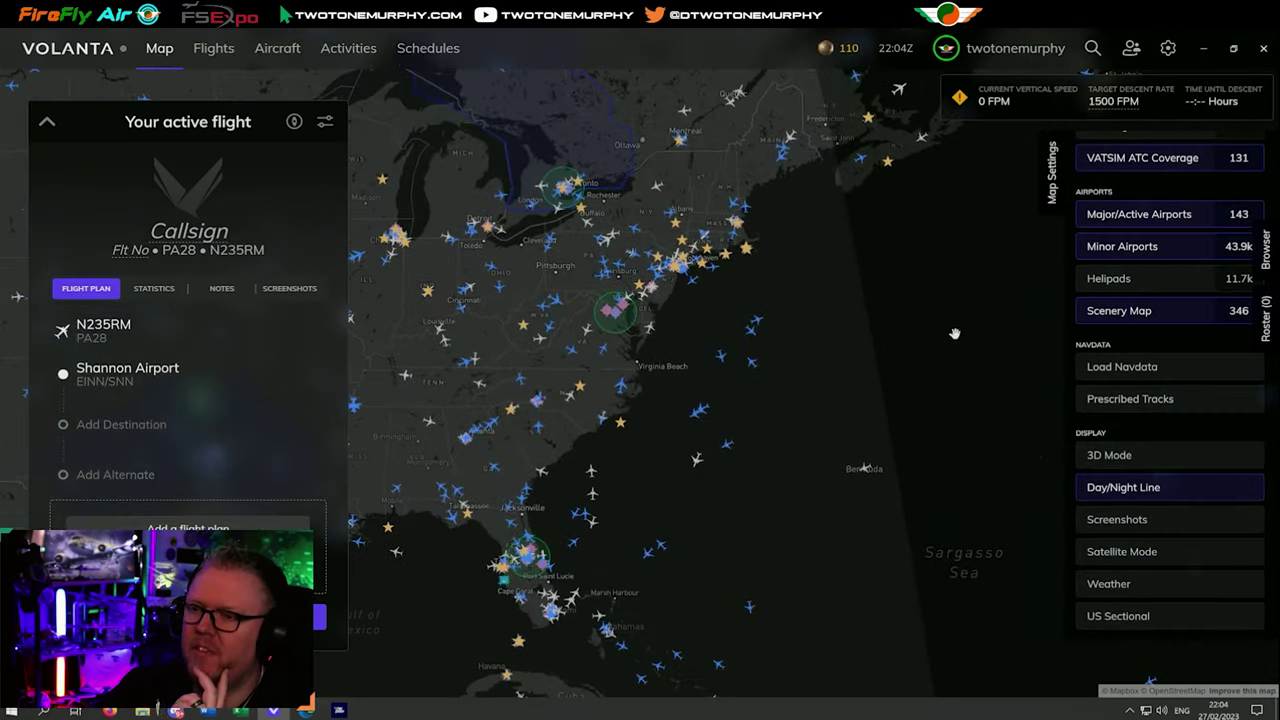
scroll(688, 334, up, 8)
drag(688, 334, 619, 365)
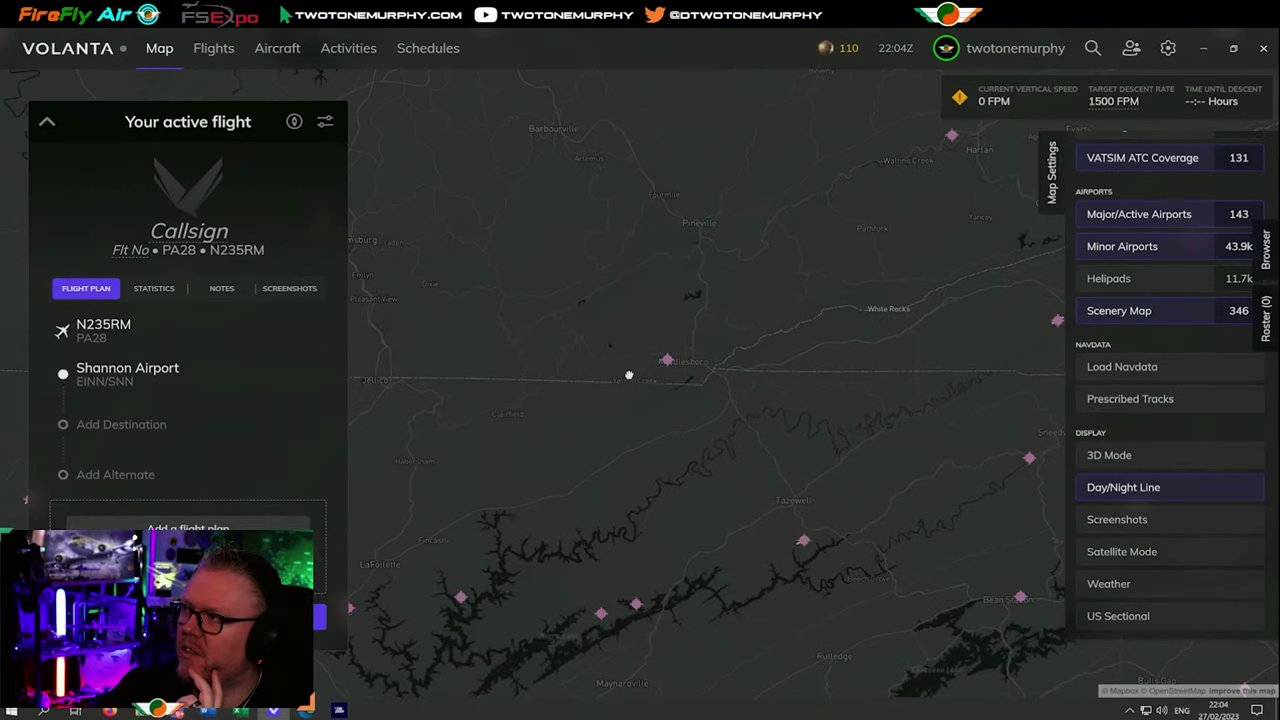
click(1118, 618)
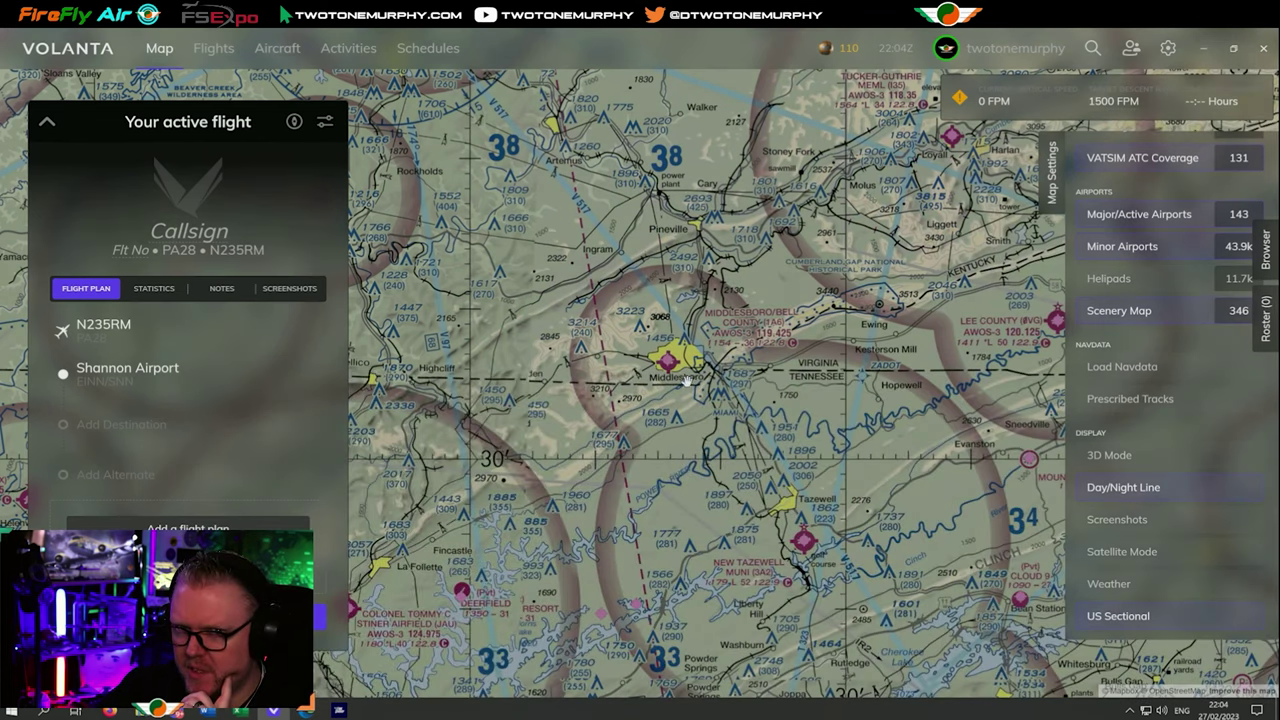
Examine the US Sectional chart around Nashville, including its Class C airspace, and the chart's coverage across the United States.
scroll(624, 358, down, 5)
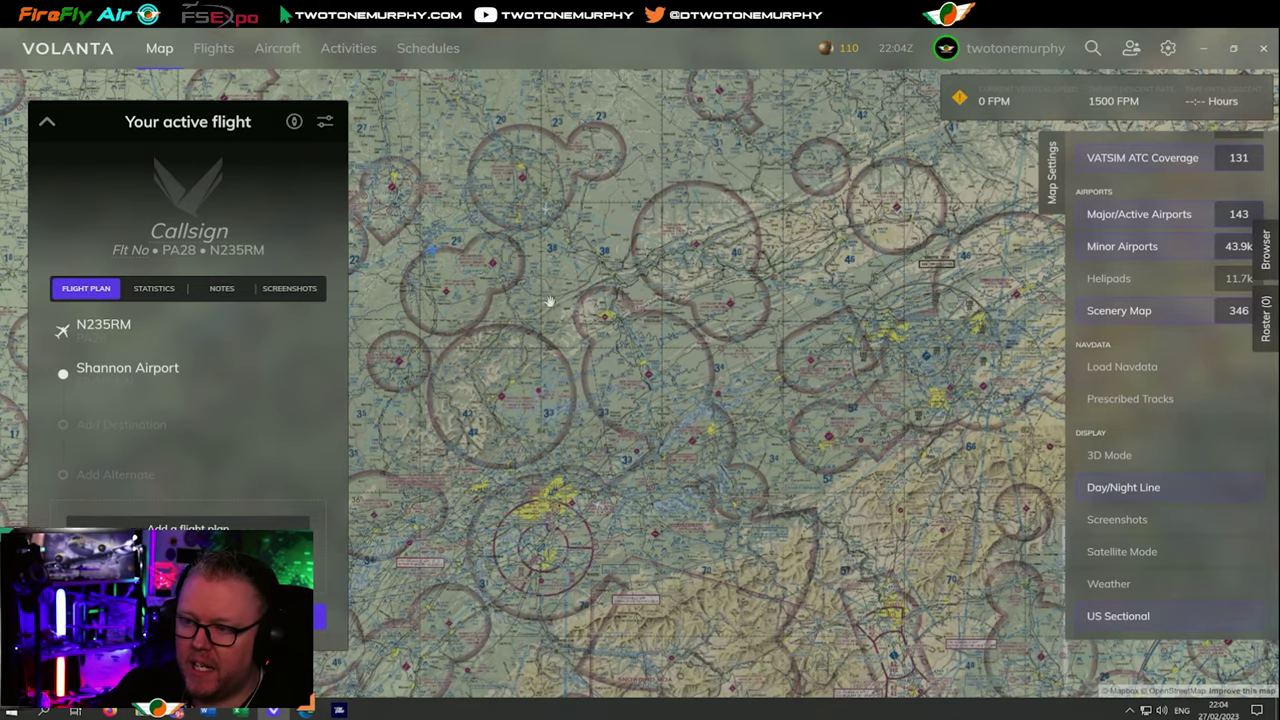
scroll(551, 297, down, 3)
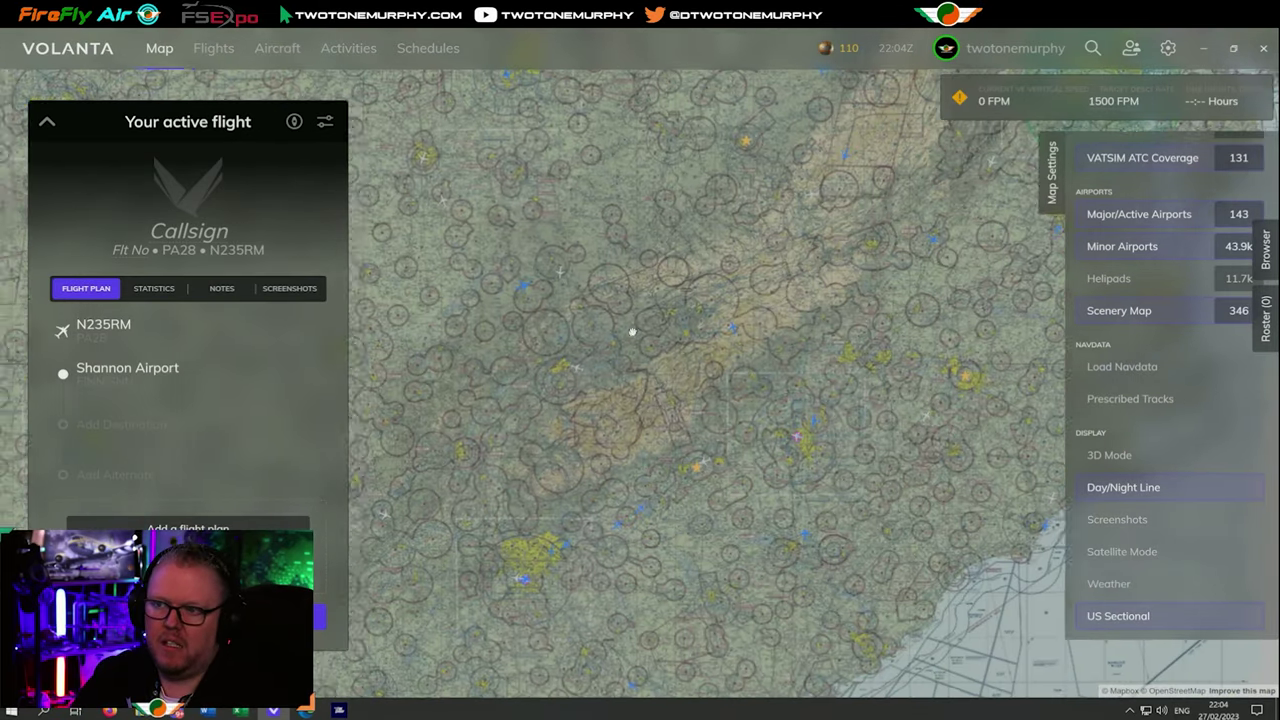
scroll(540, 368, up, 5)
scroll(536, 371, up, 2)
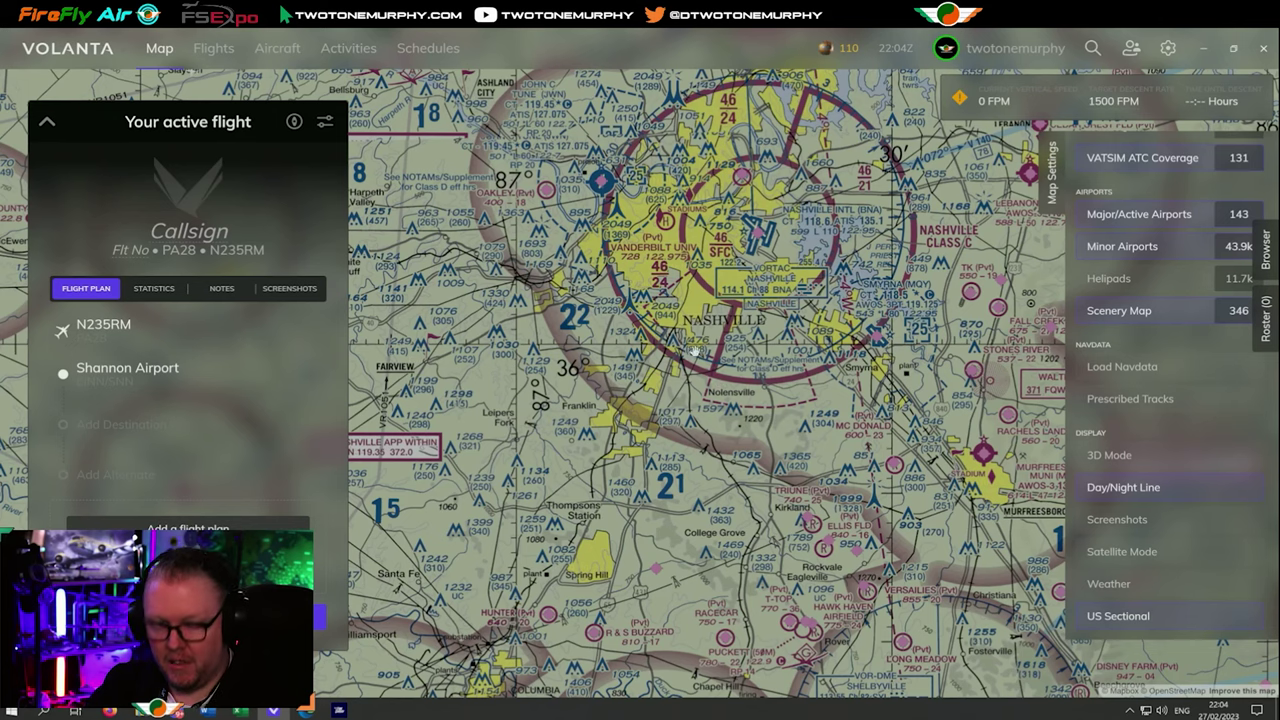
scroll(644, 330, up, 3)
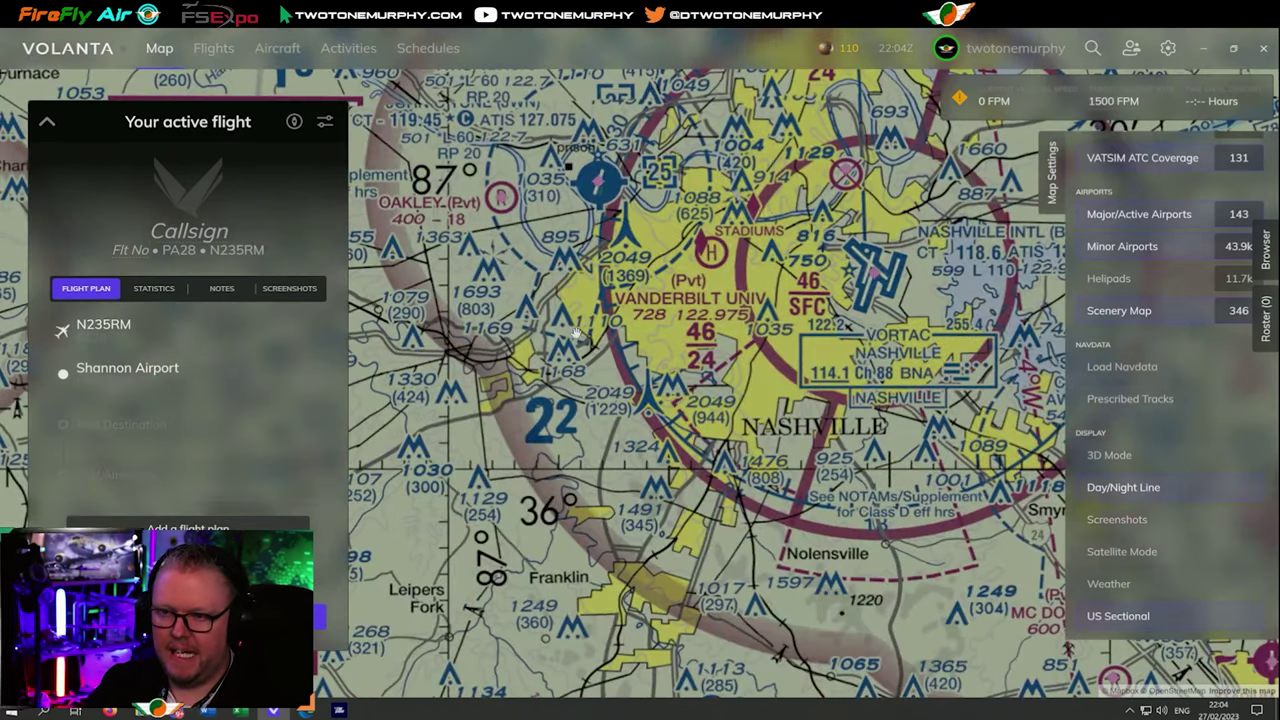
drag(711, 145, 595, 382)
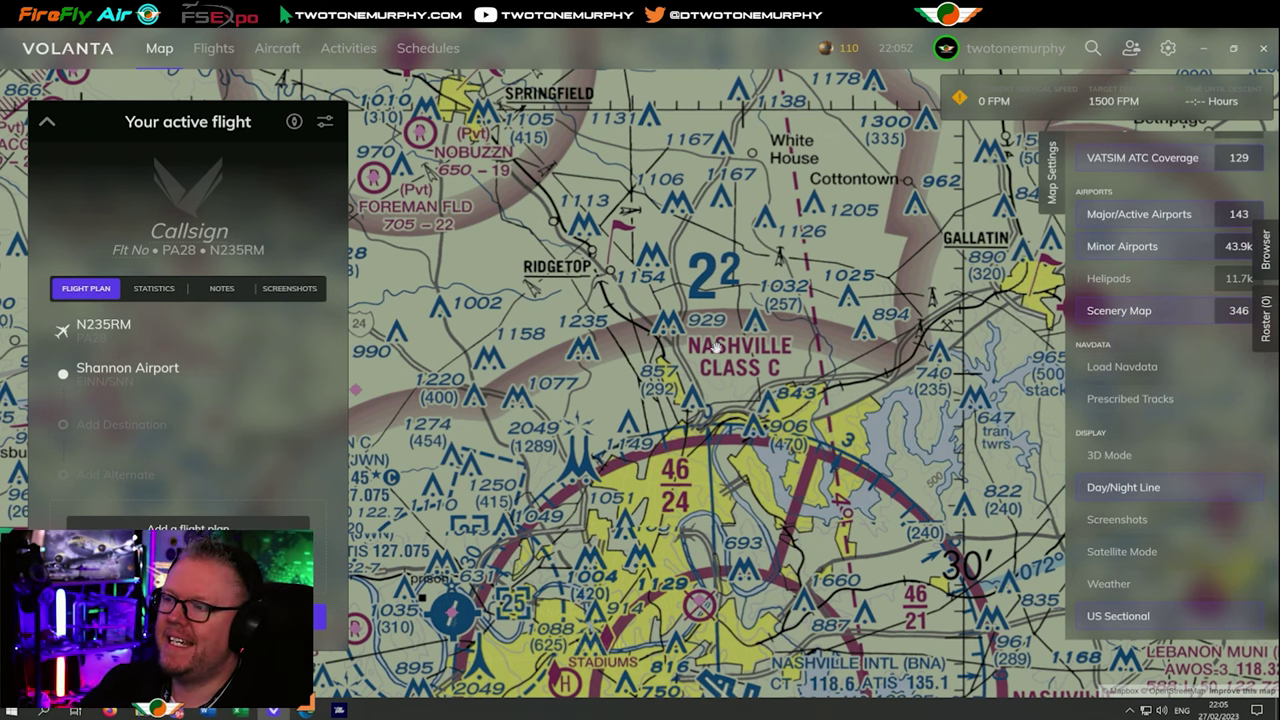
scroll(714, 345, down, 5)
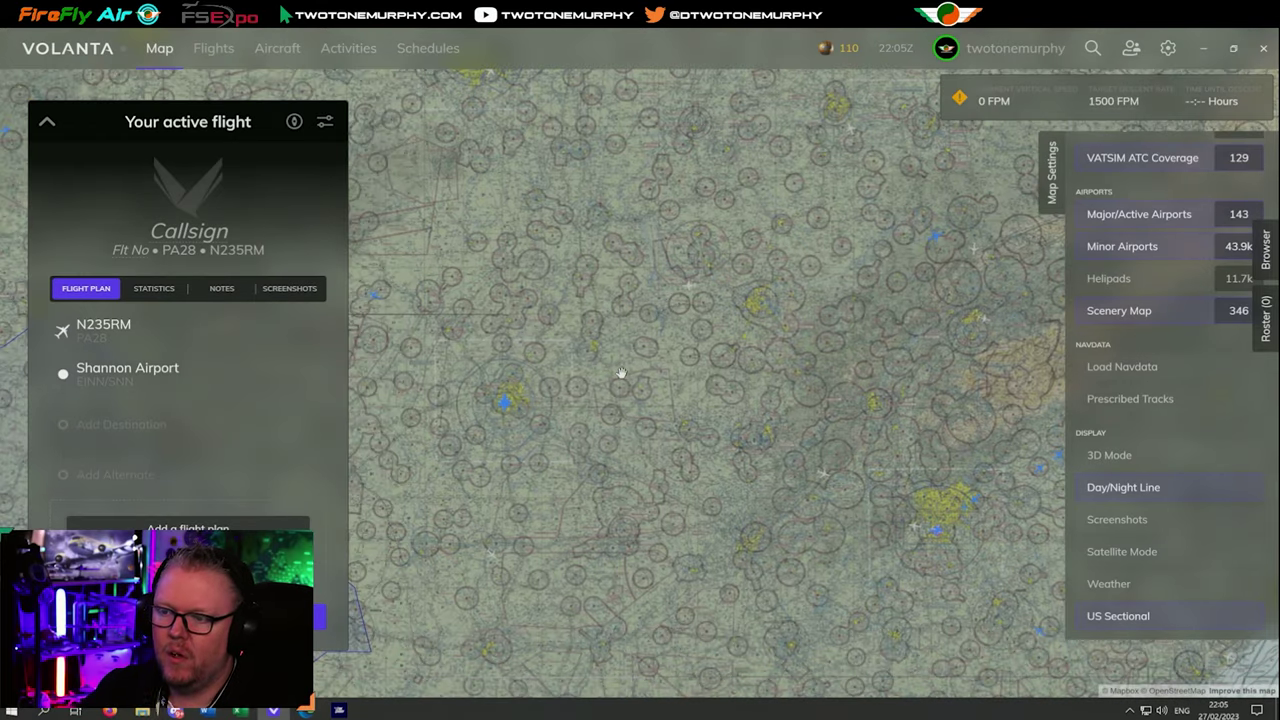
scroll(620, 373, down, 5)
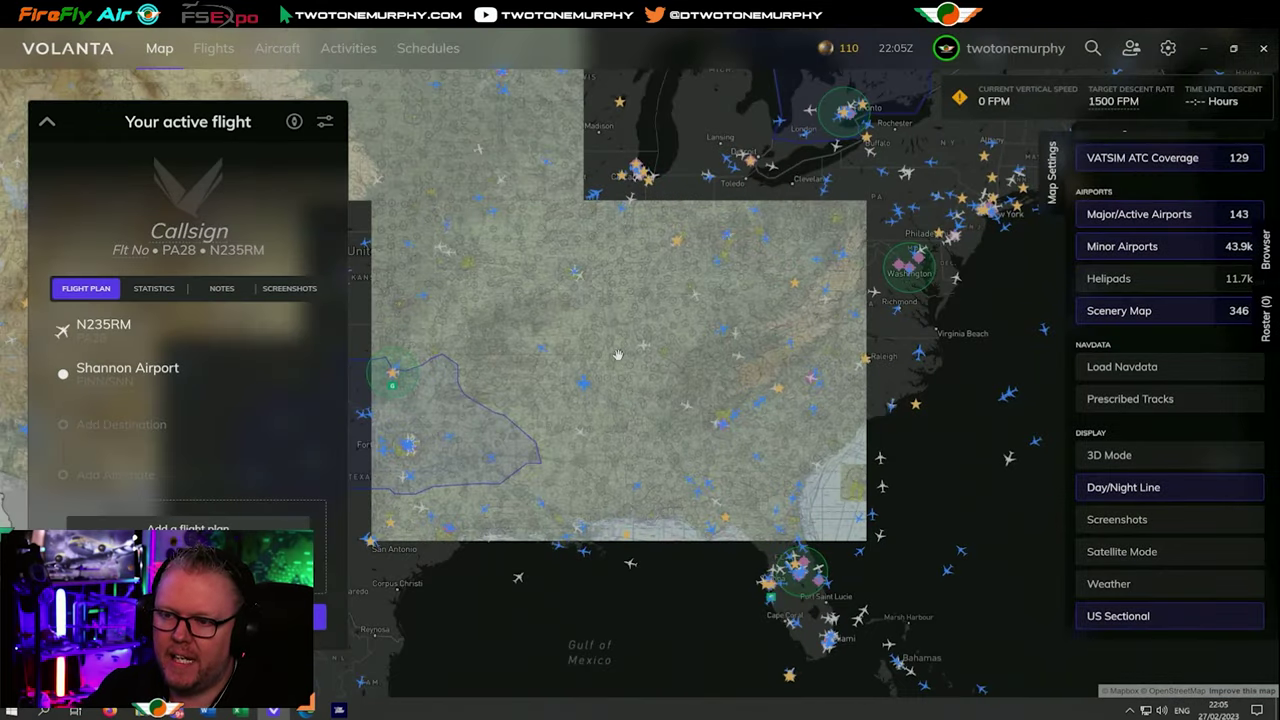
scroll(537, 391, up, 2)
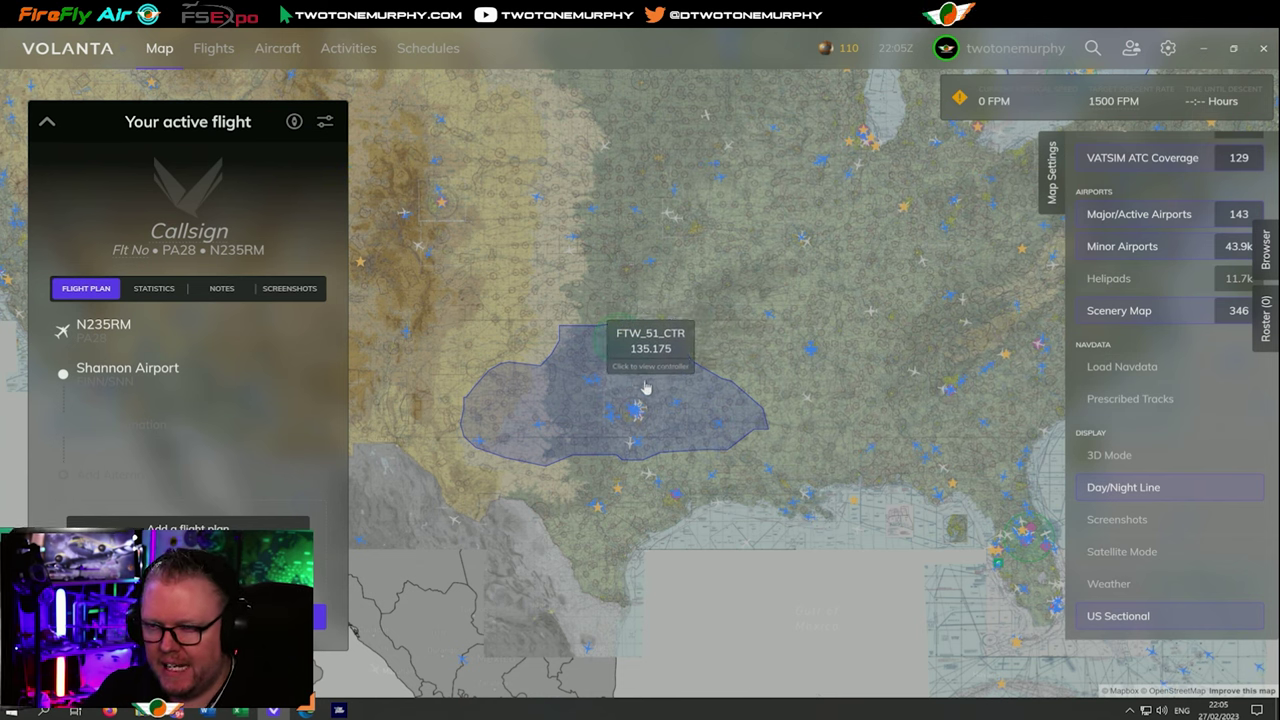
scroll(731, 409, down, 5)
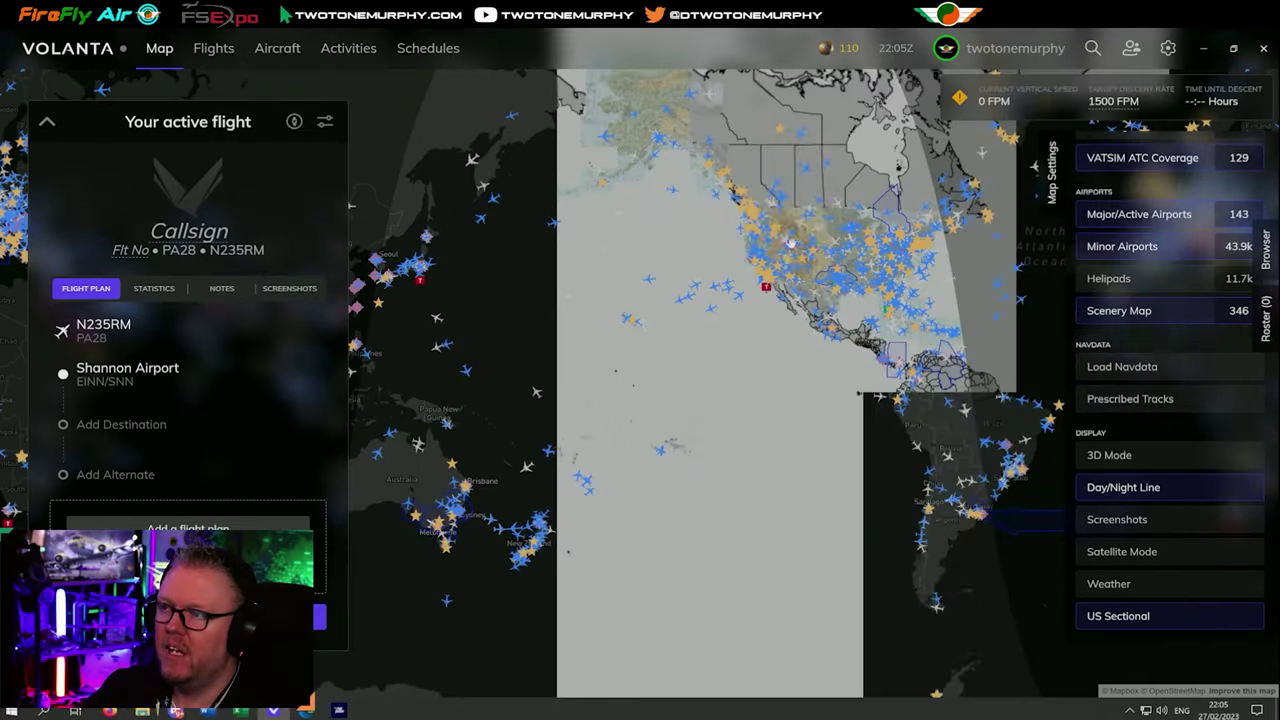
Switch to the browser, review Shannon's docked RNAV arrival chart for runway 24 in ChartFox, and close that page to show Ventusky.
key(alt+Tab)
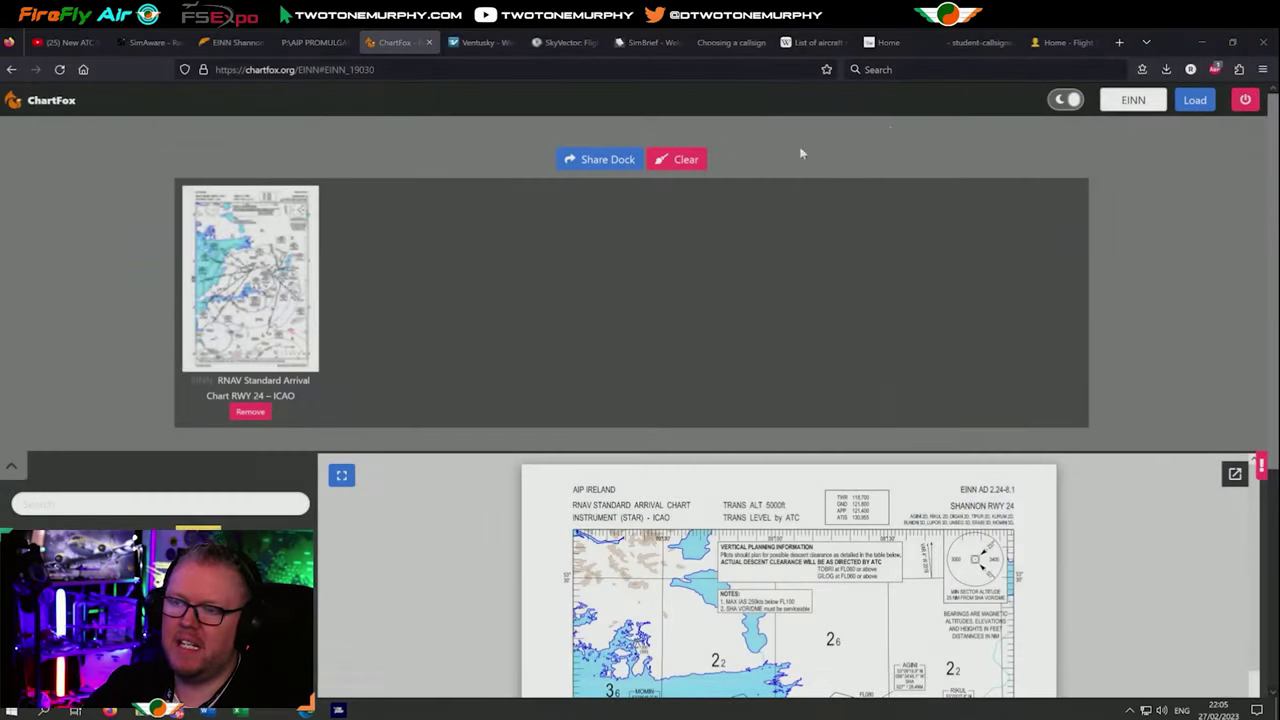
scroll(490, 264, down, 3)
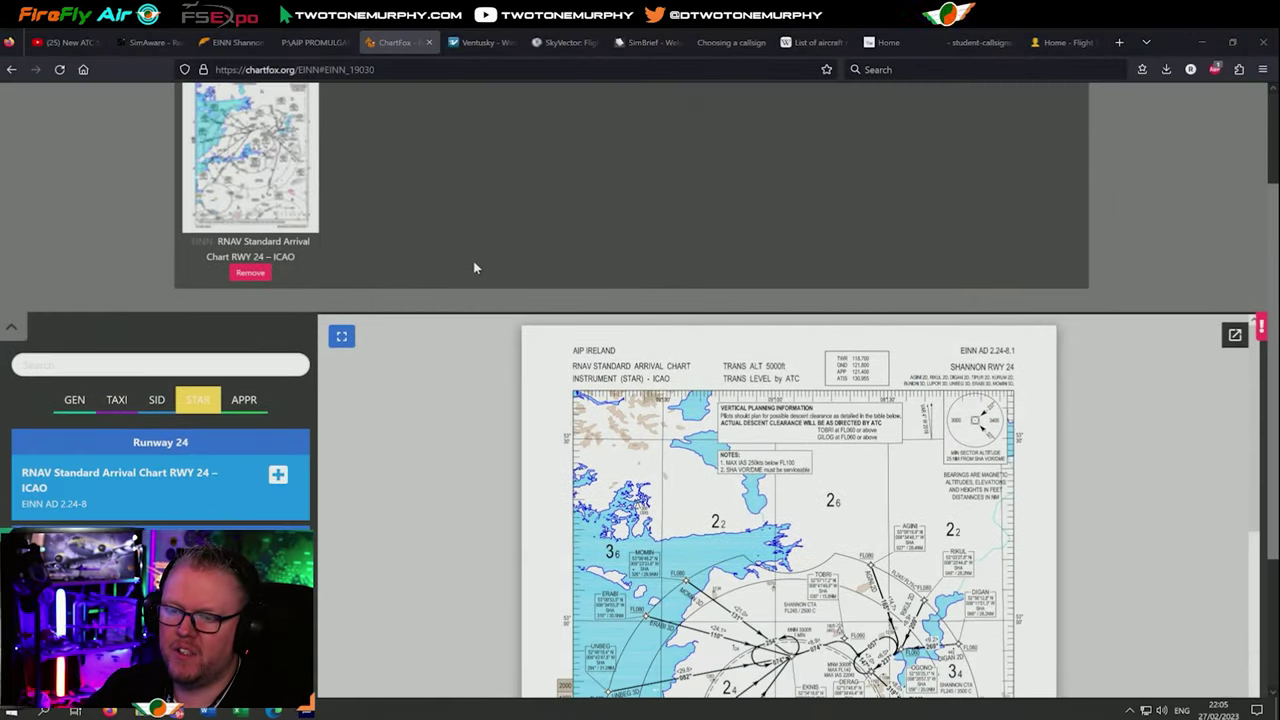
scroll(474, 266, up, 3)
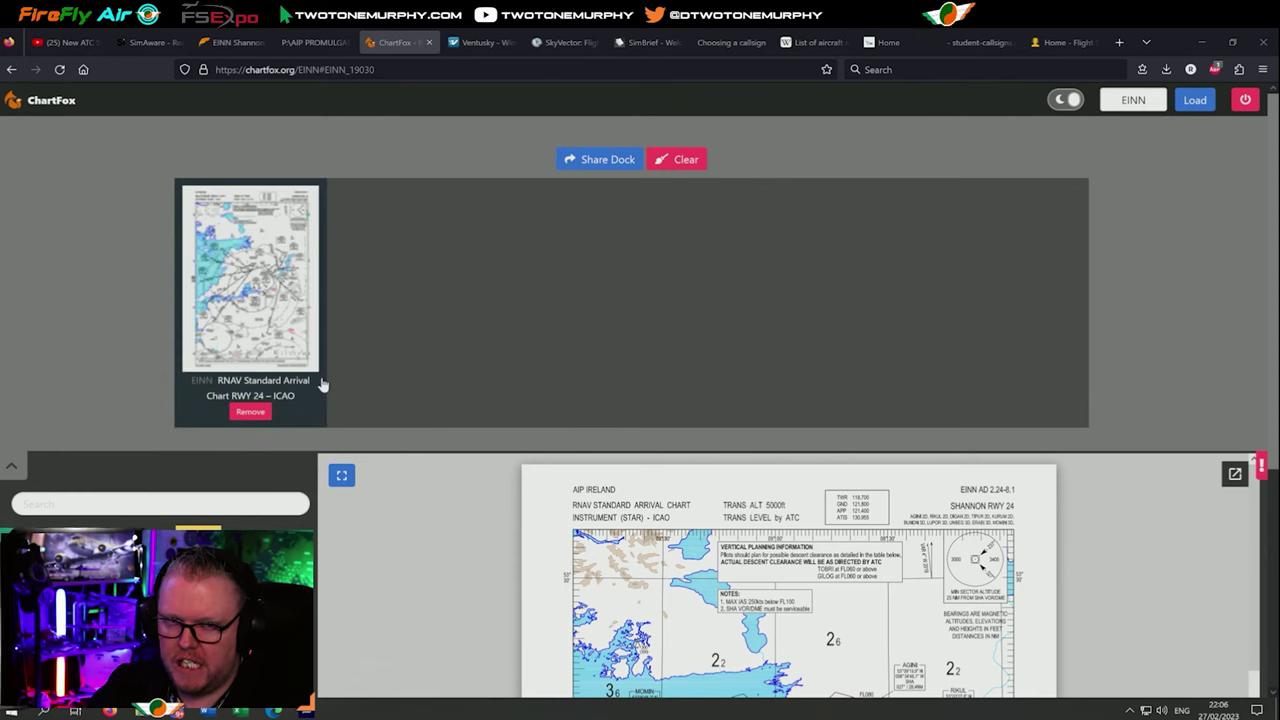
click(430, 43)
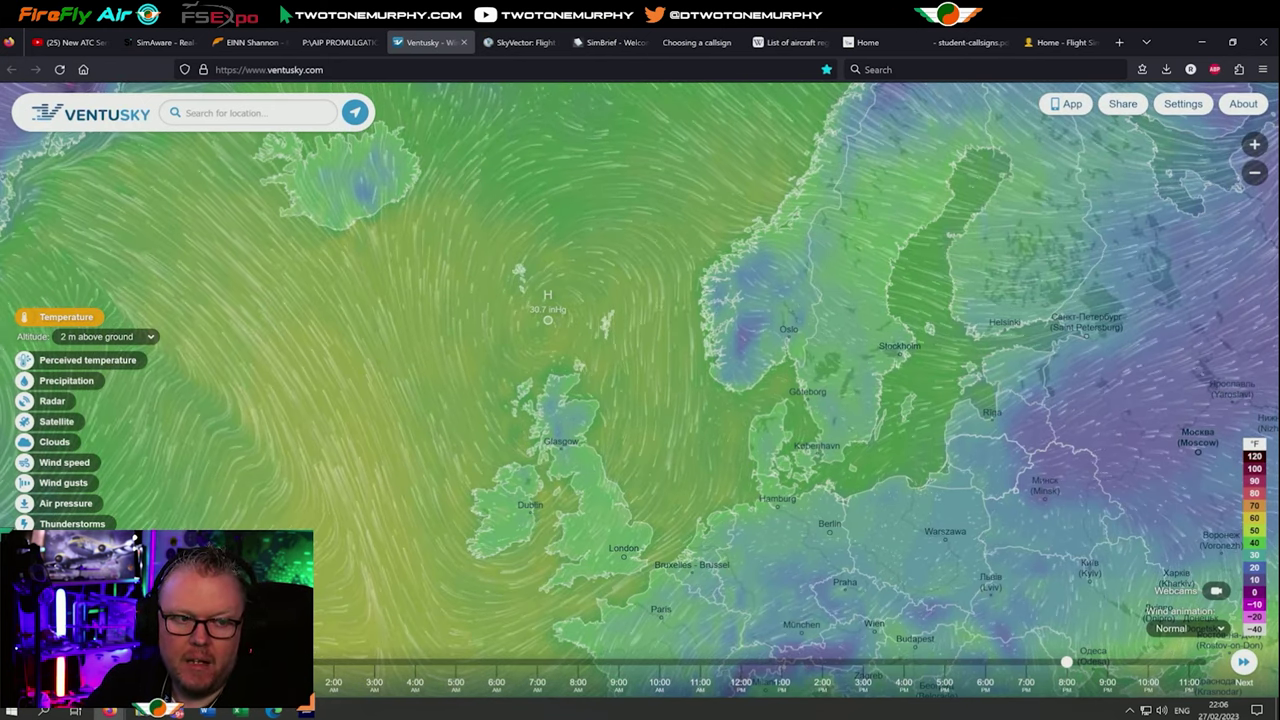
Show the Ventusky temperature map in degrees Celsius across Europe, the North Atlantic and eastern Canada.
drag(479, 268, 549, 222)
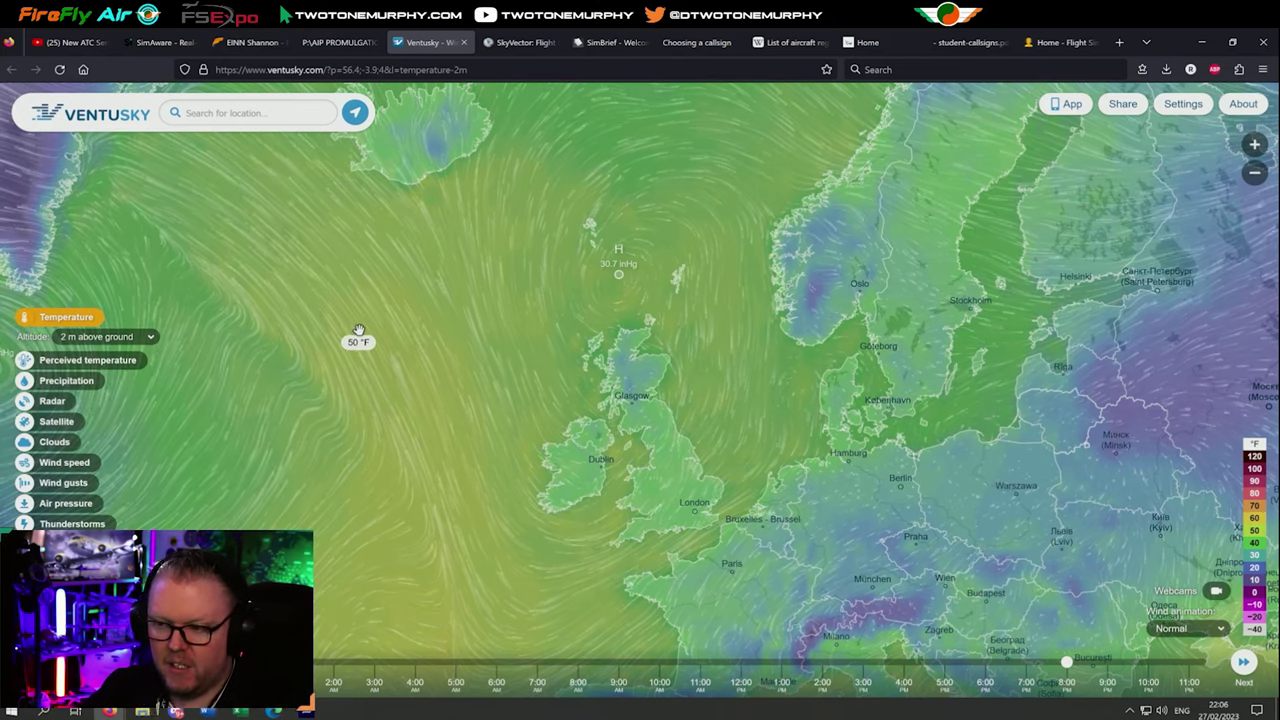
scroll(365, 345, down, 1)
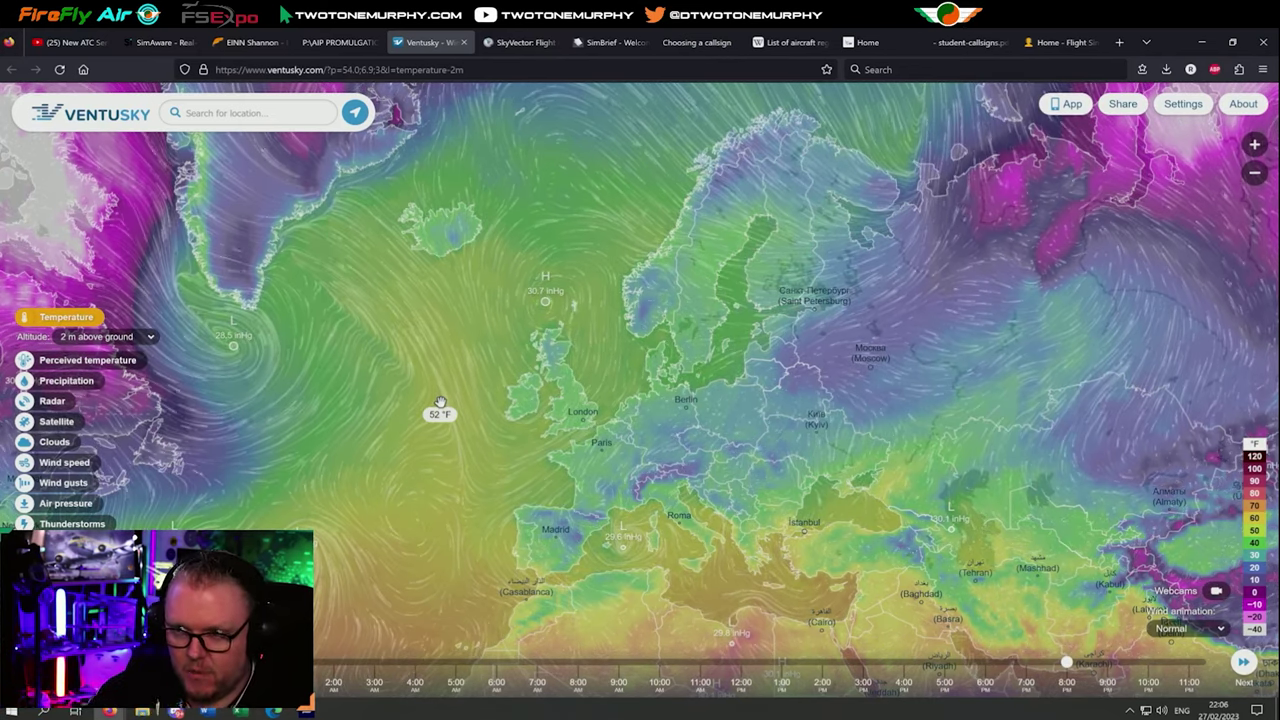
drag(424, 420, 590, 410)
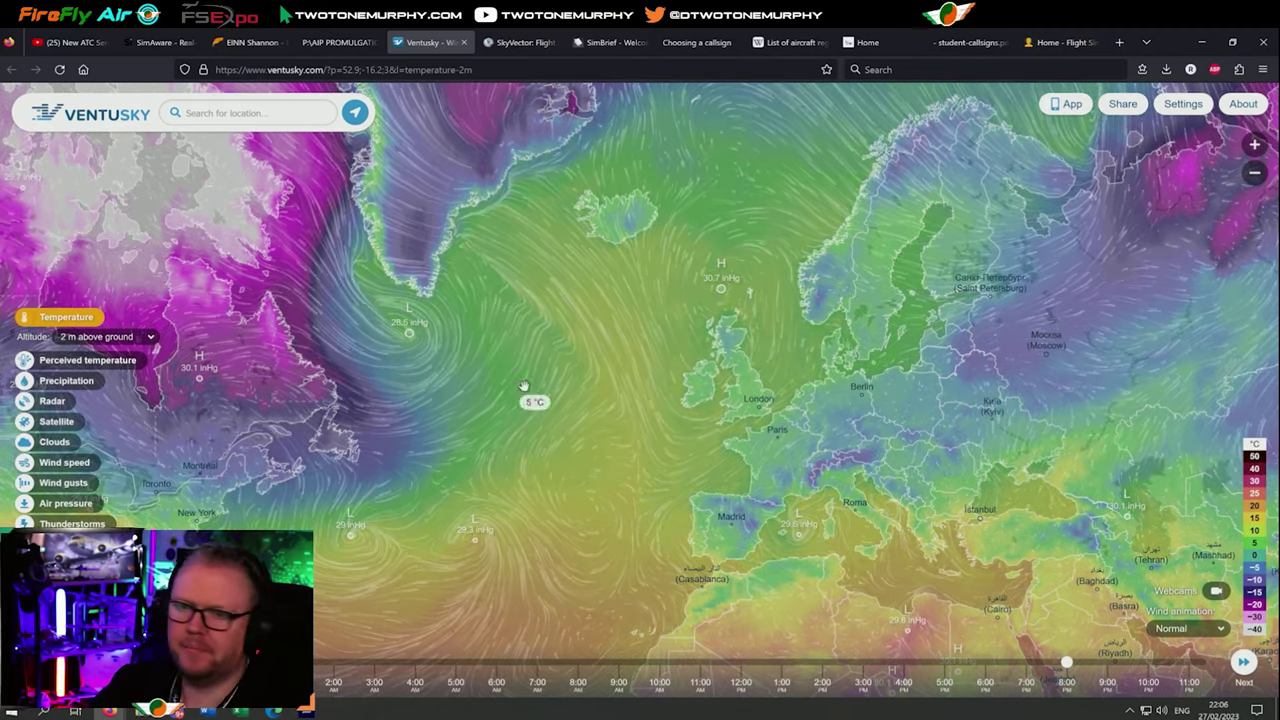
Display the wind speed layer in knots and move the forecast through 9:00 AM, 3:00 PM and 7:00 PM.
click(64, 463)
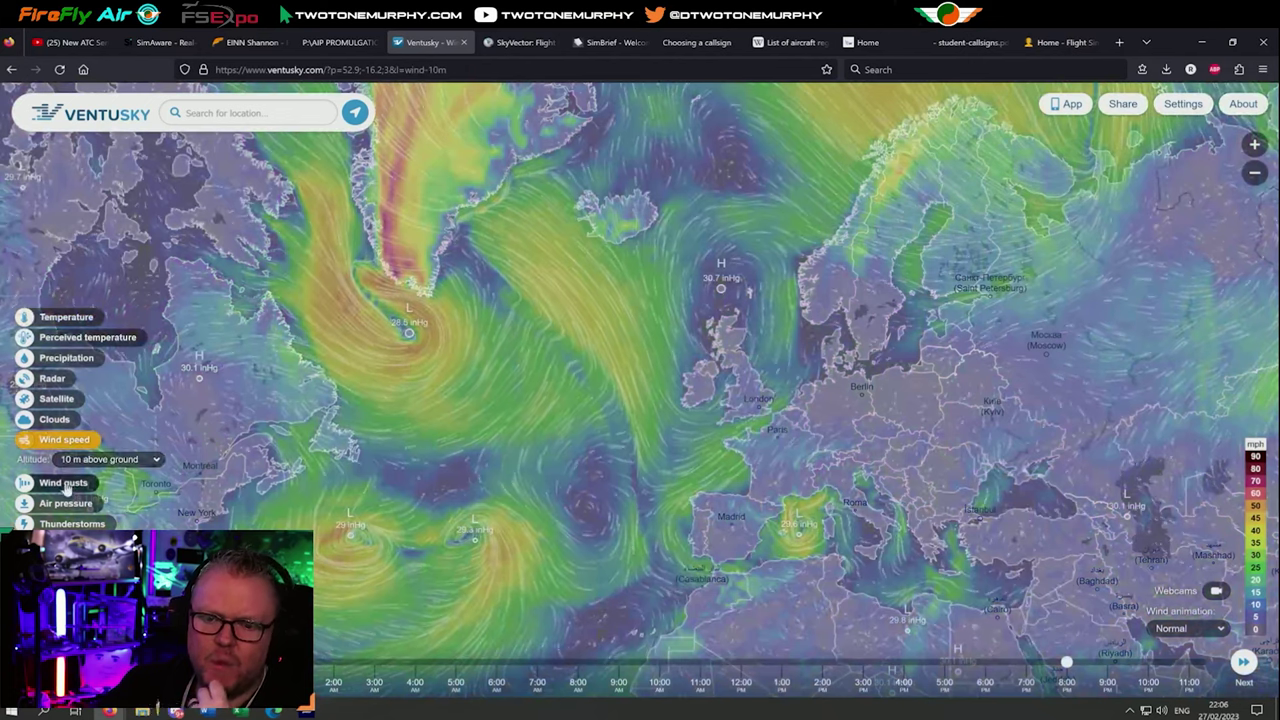
click(1255, 449)
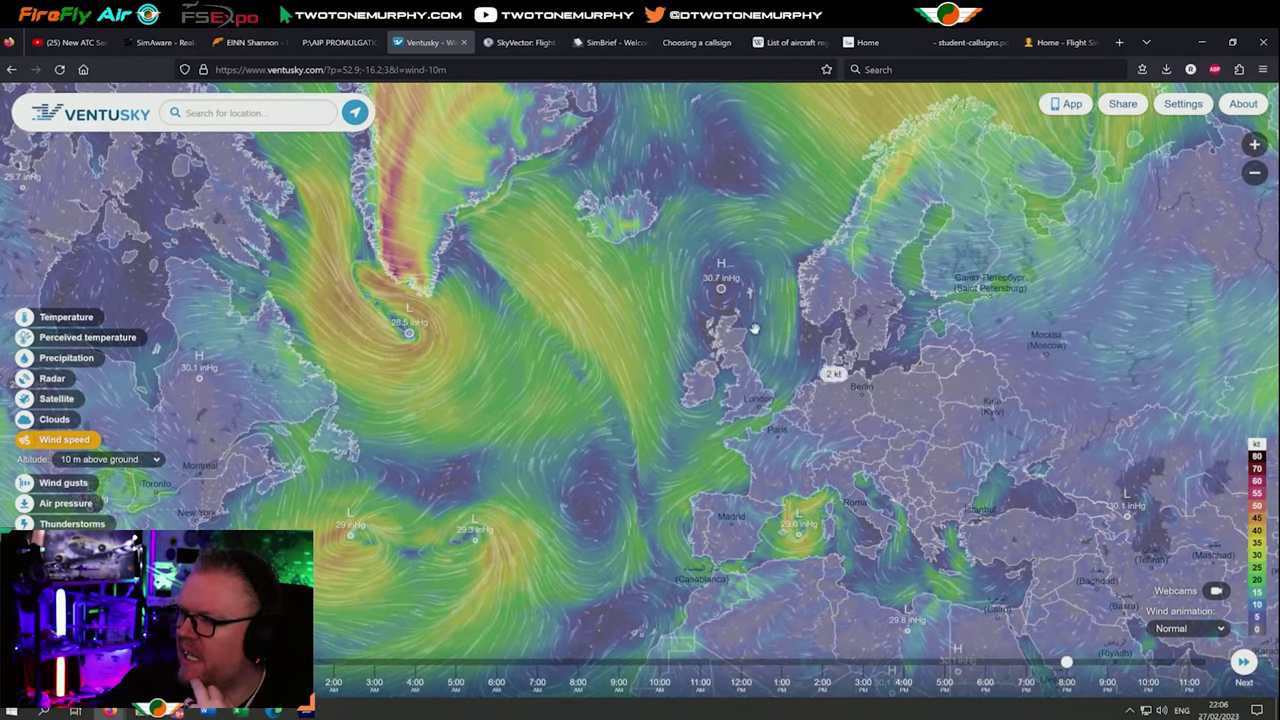
drag(797, 348, 688, 402)
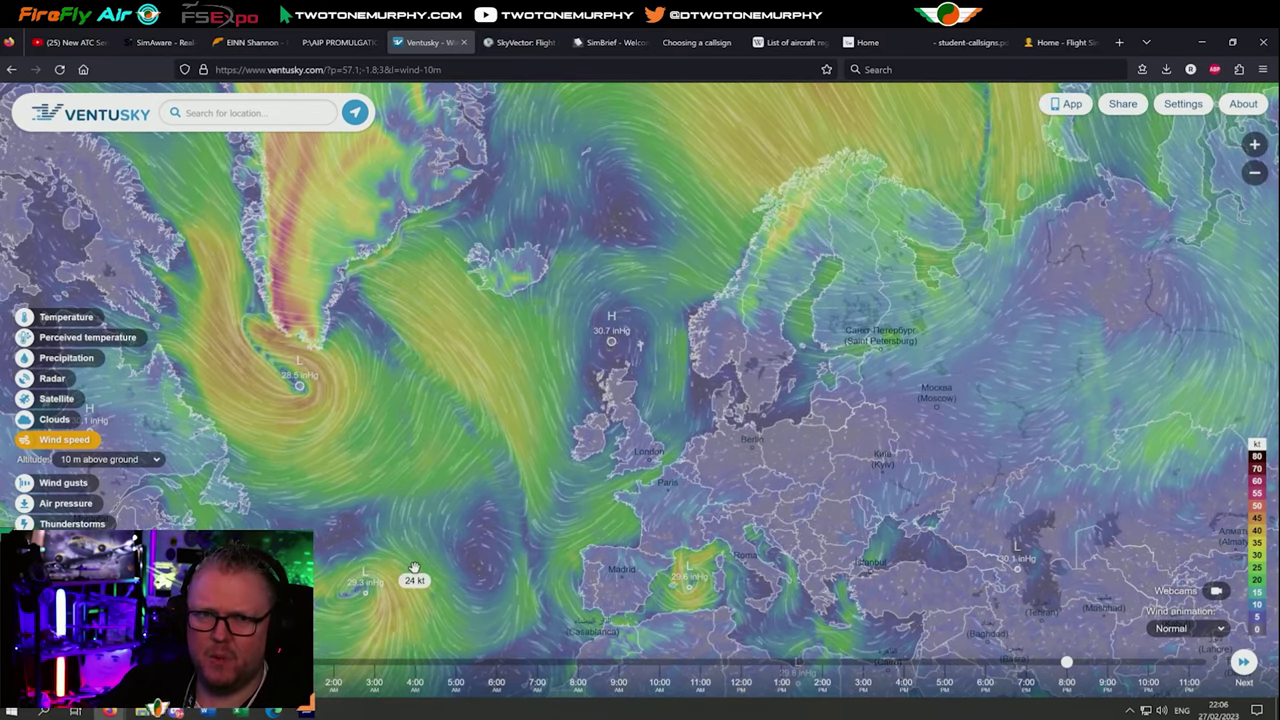
click(621, 676)
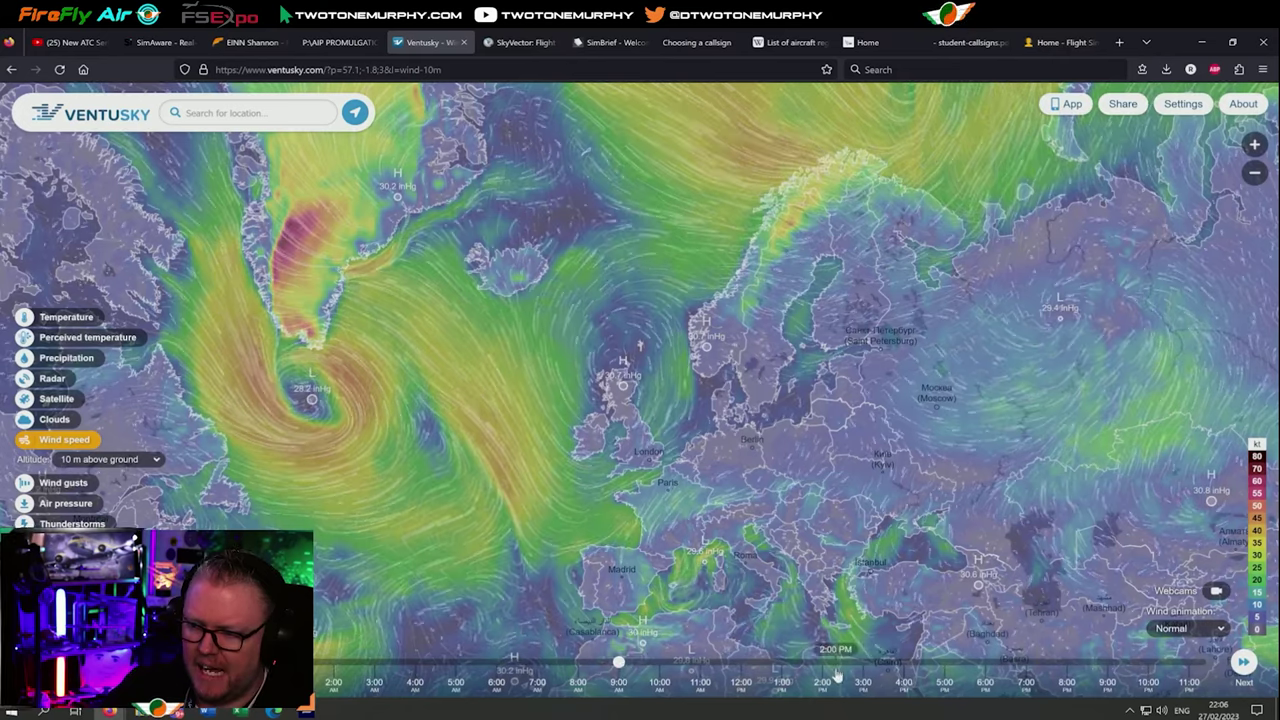
click(856, 668)
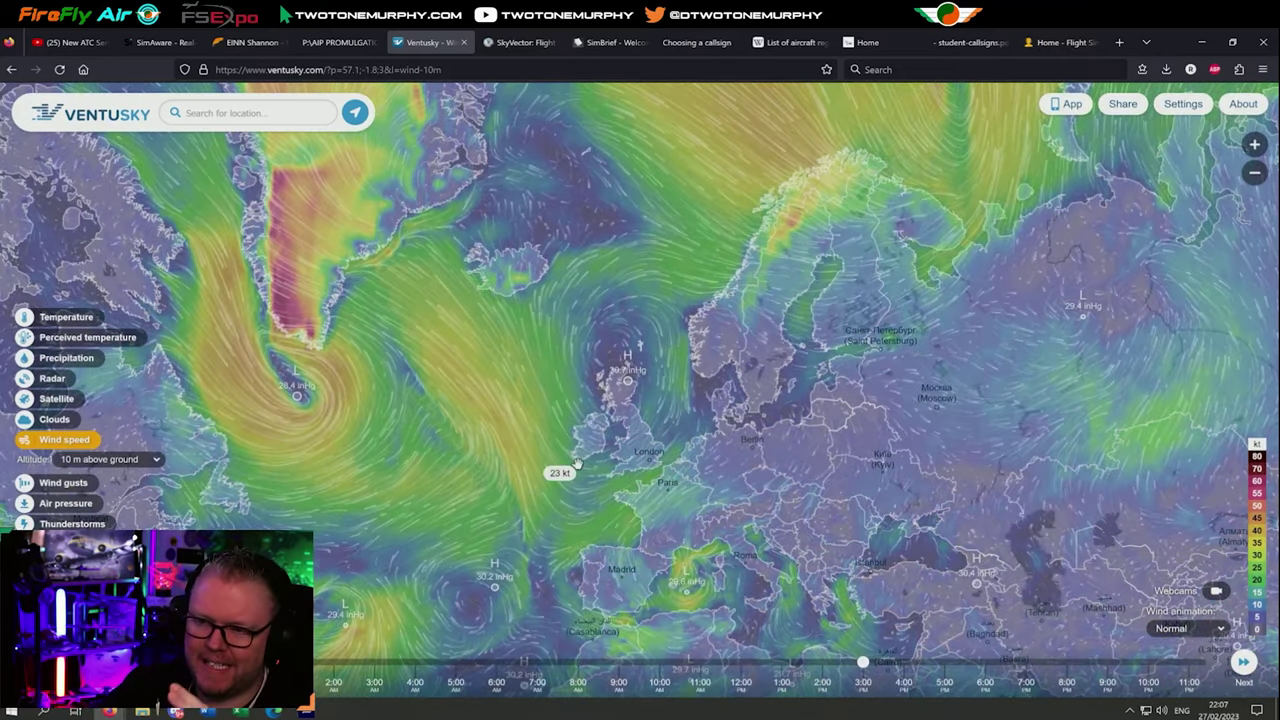
click(1036, 672)
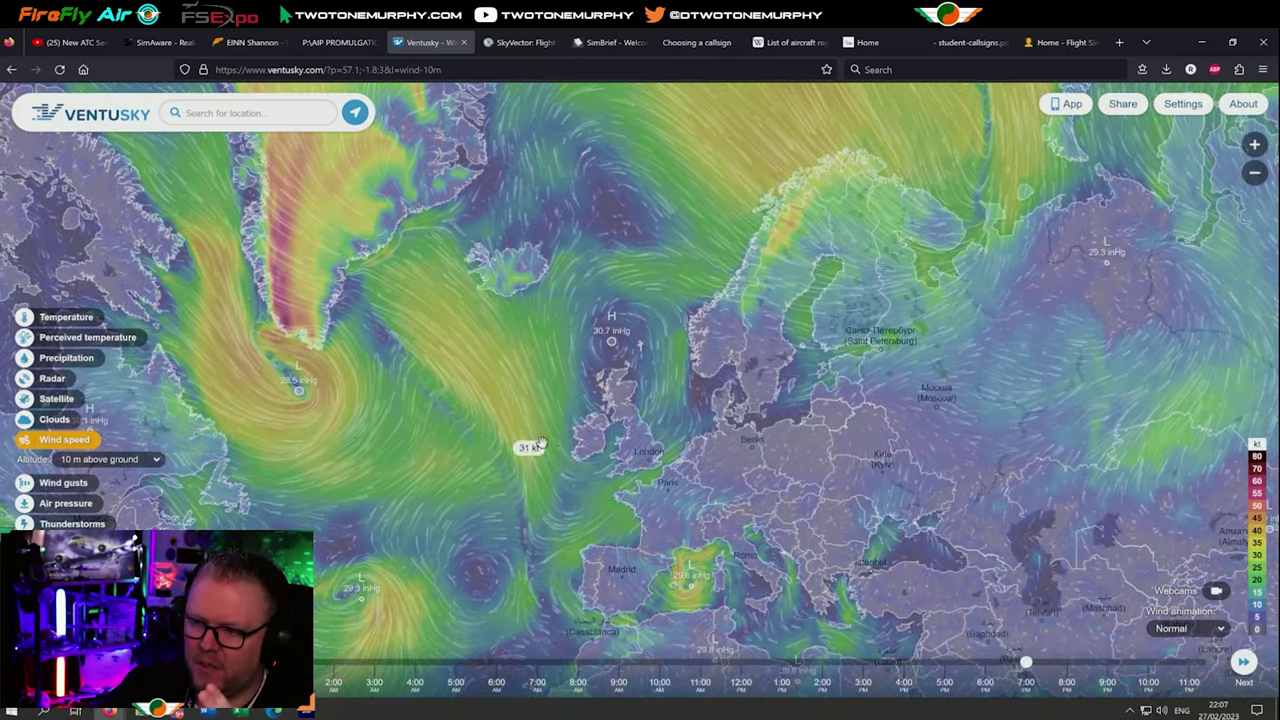
Display the wind gusts layer from Europe across the Atlantic to North America.
click(63, 483)
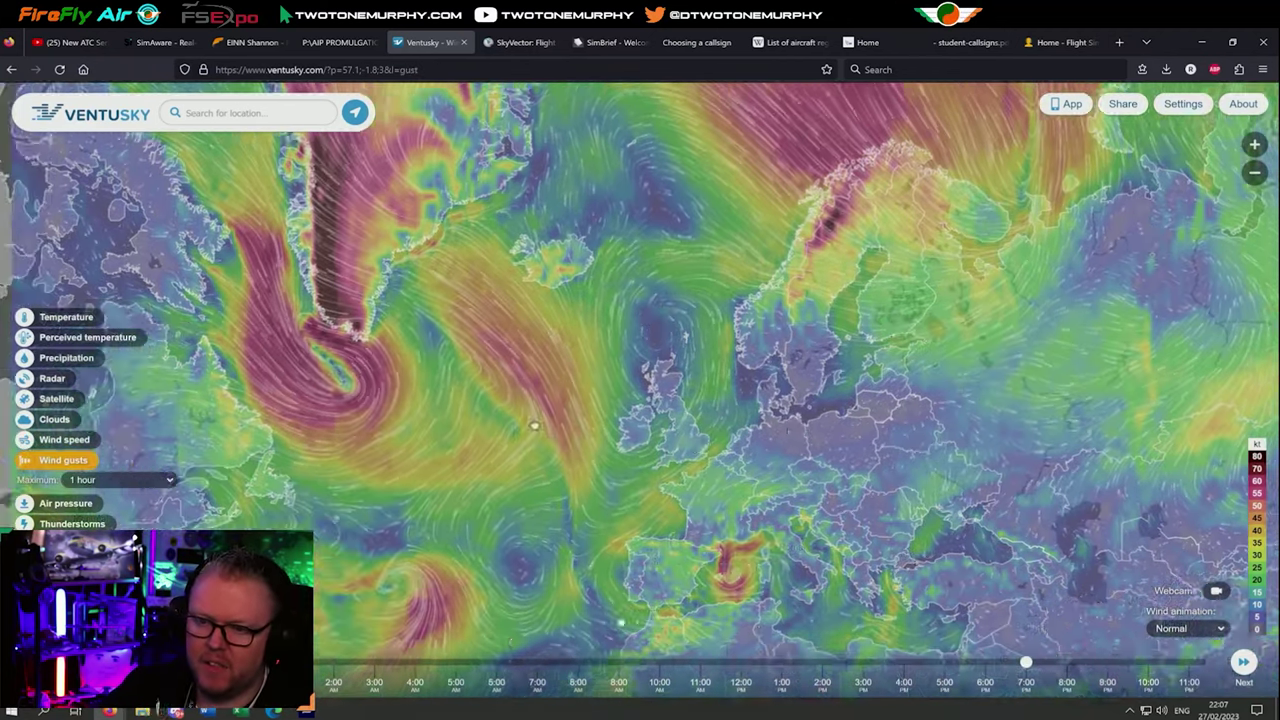
drag(531, 423, 617, 368)
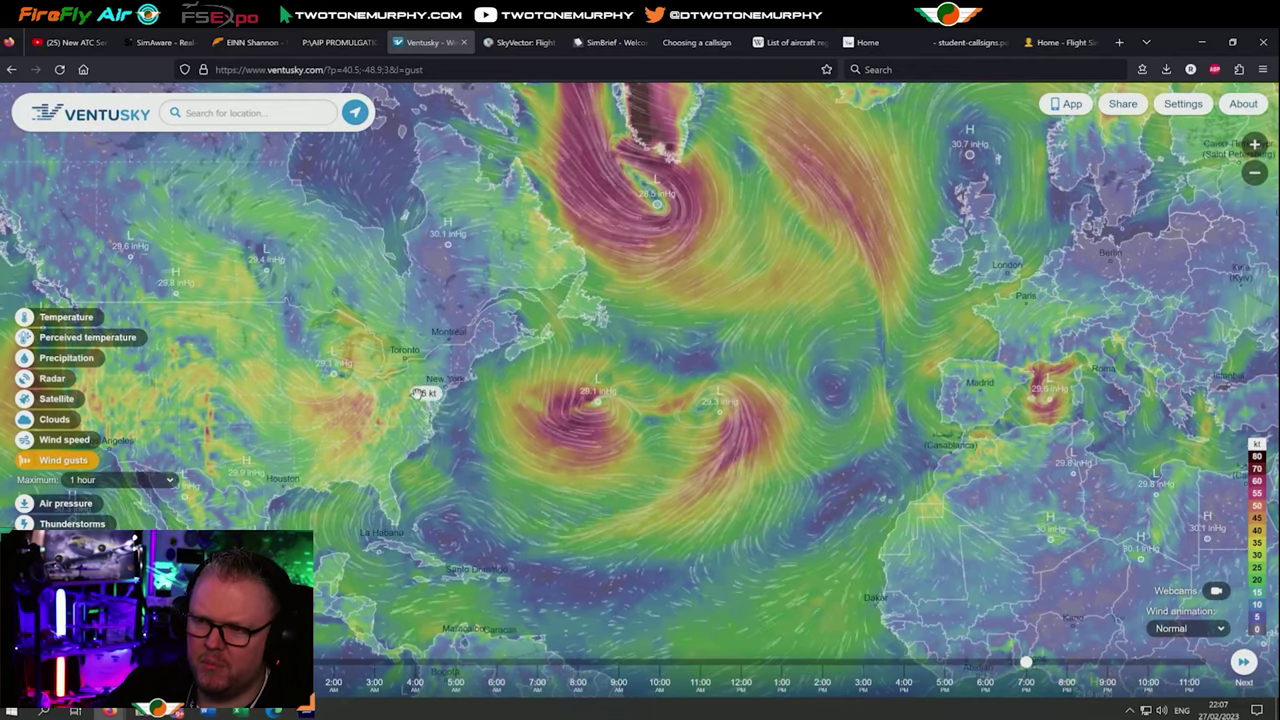
Return to the temperature layer over northeastern North America and advance the forecast to 8:00 PM and 11:00 PM.
scroll(457, 372, up, 2)
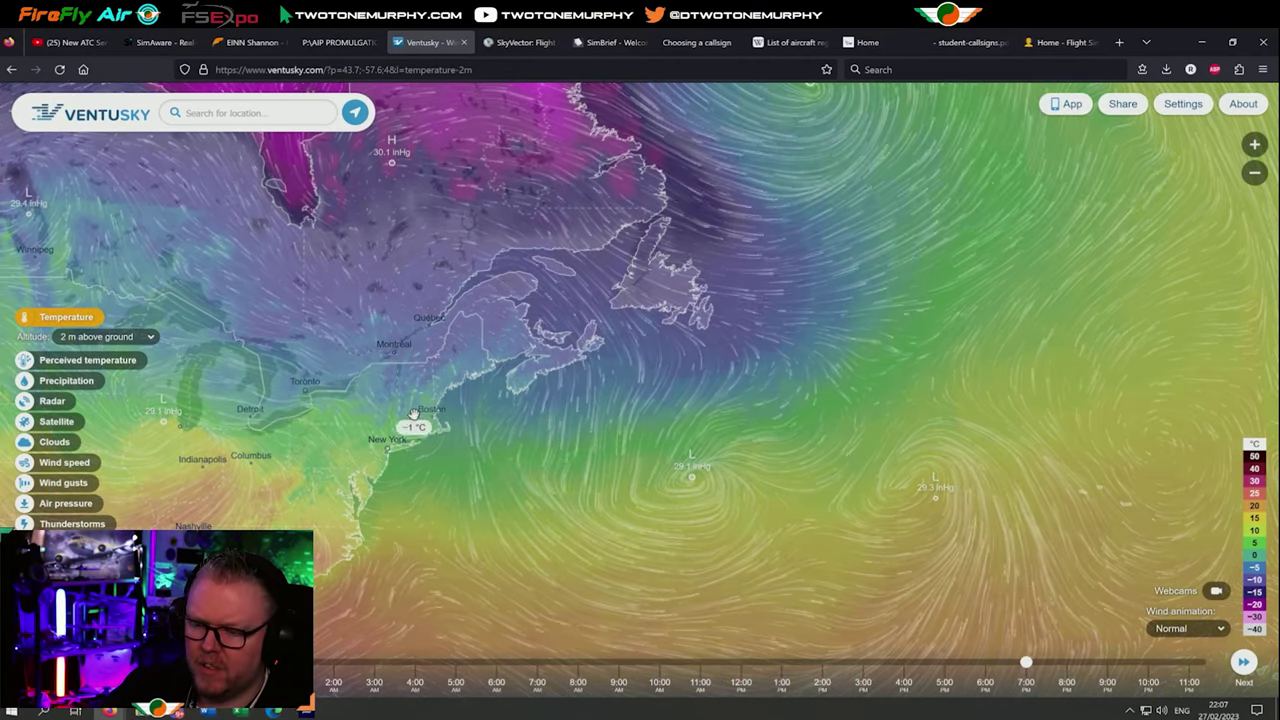
click(1243, 661)
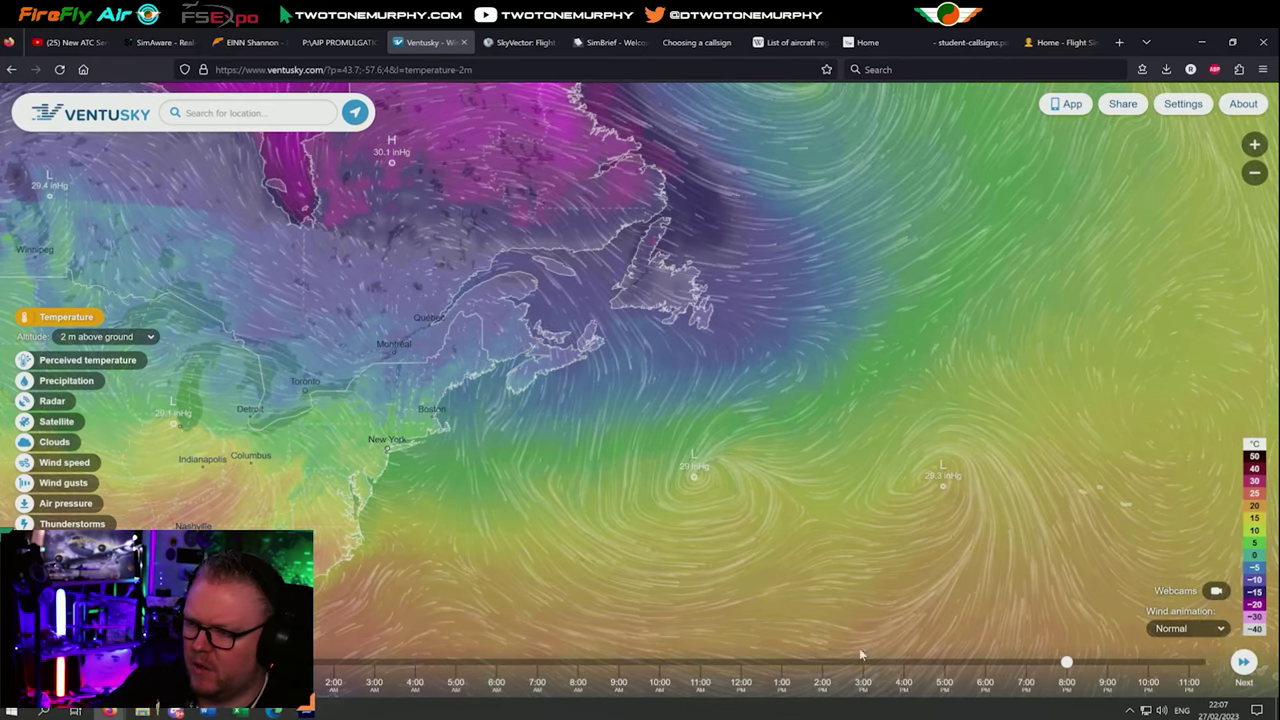
drag(1092, 660, 1188, 661)
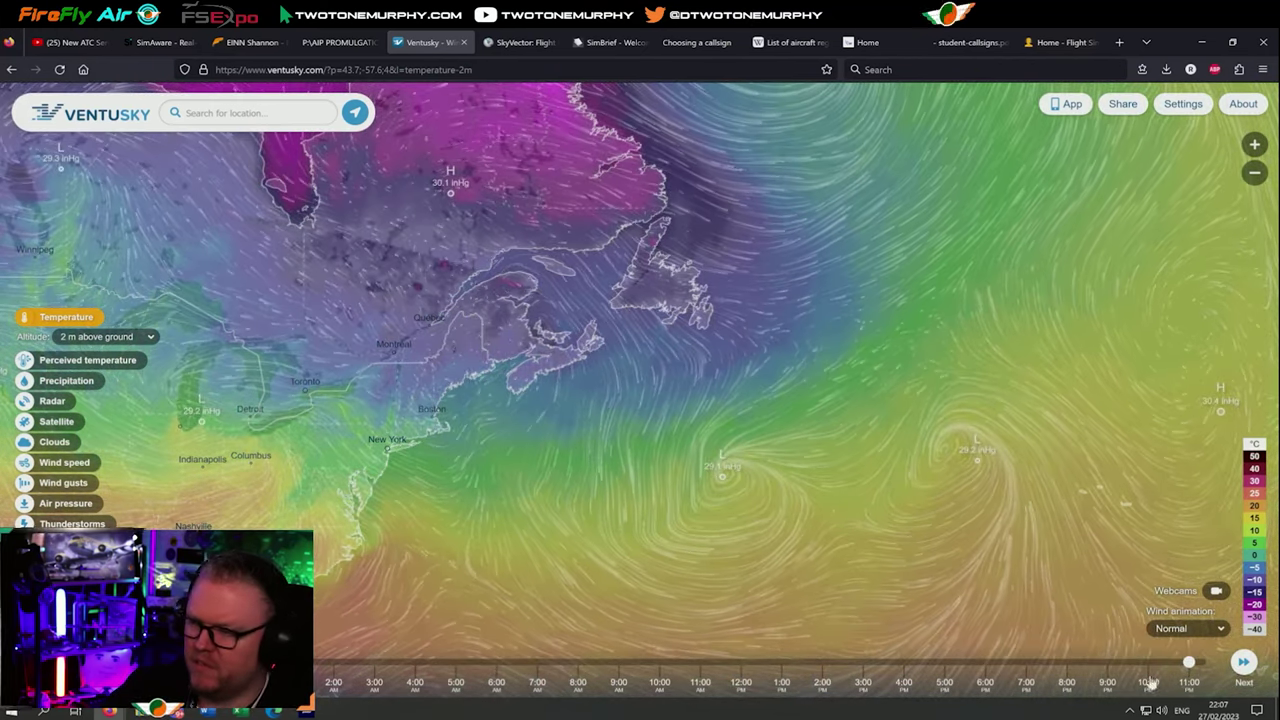
Move the temperature forecast to 3:00 AM and 1:00 PM, and show the map from North America across the Atlantic to Europe.
drag(1188, 661, 394, 662)
click(781, 661)
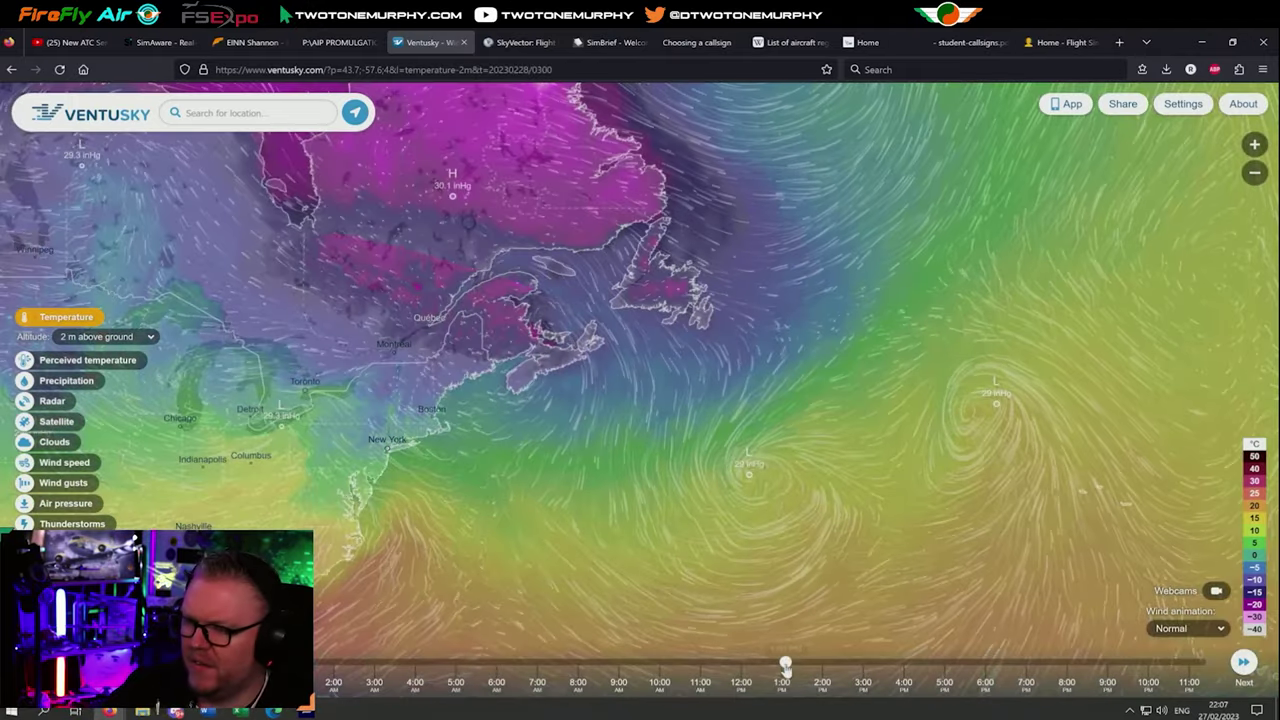
scroll(386, 409, down, 1)
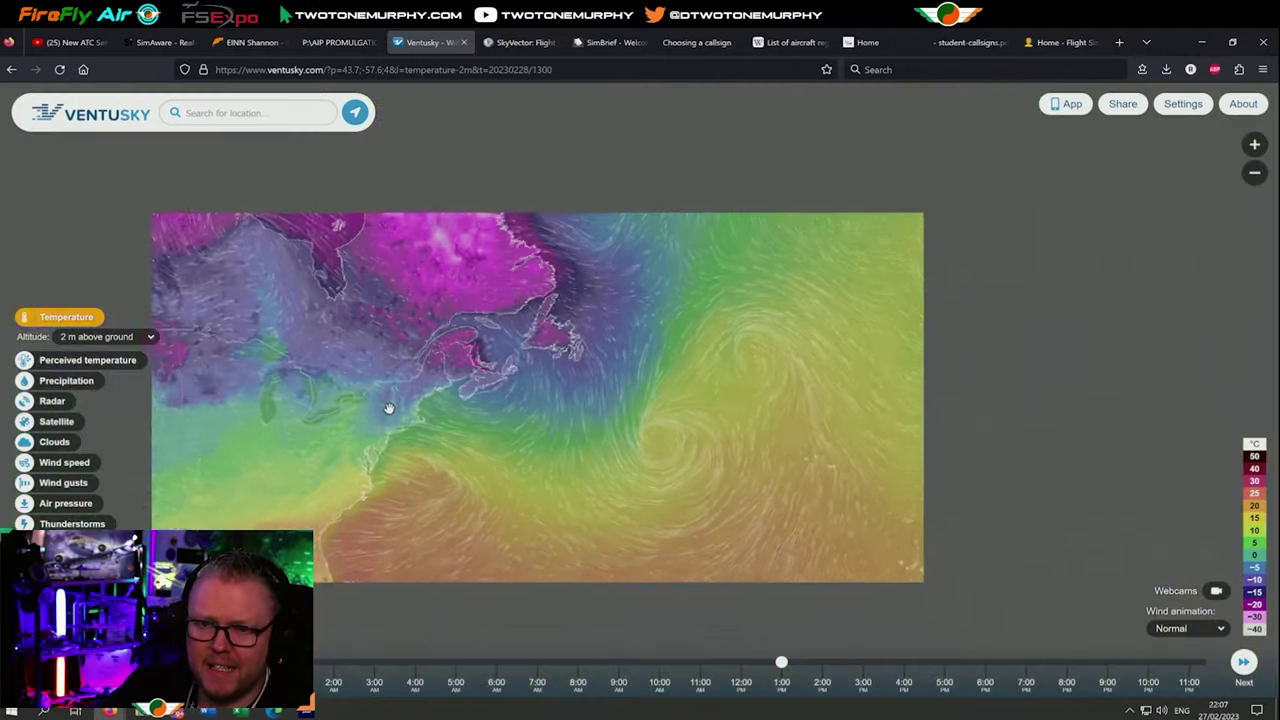
drag(617, 476, 452, 346)
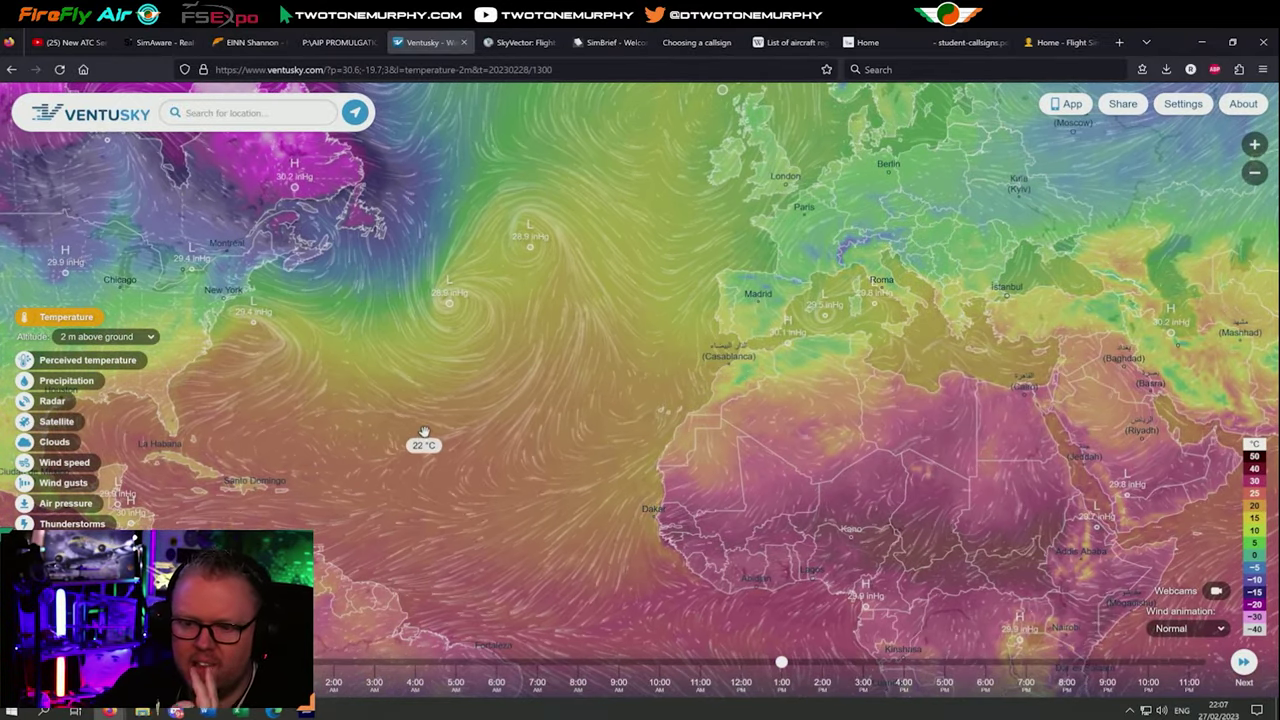
drag(658, 340, 602, 468)
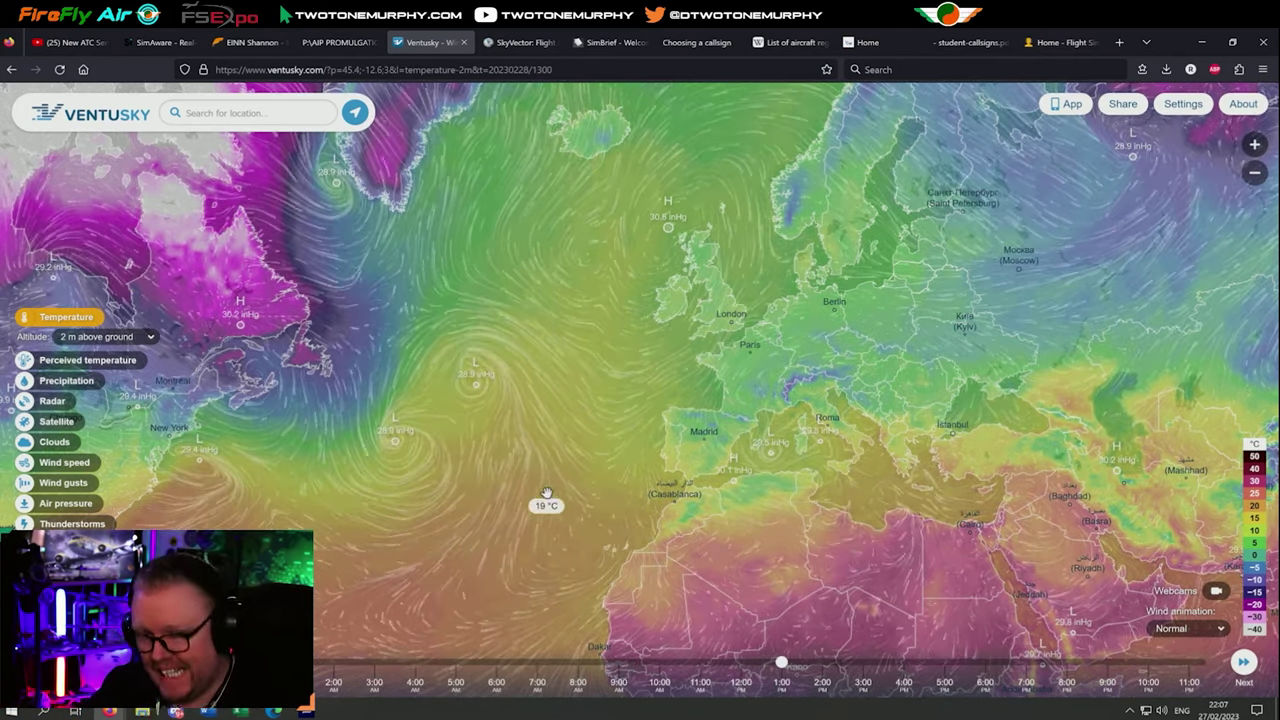
Close the Ventusky page and show the northeastern United States on SkyVector's World VFR chart.
click(464, 43)
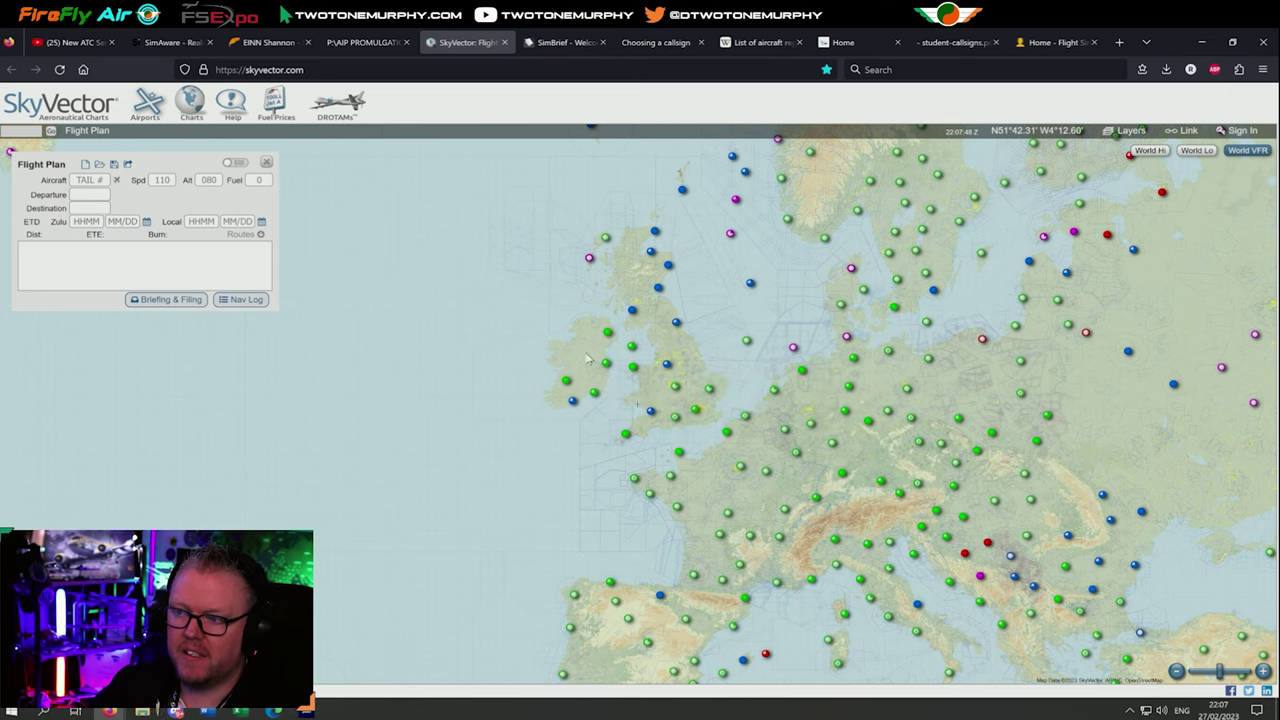
drag(547, 358, 657, 357)
drag(428, 357, 509, 447)
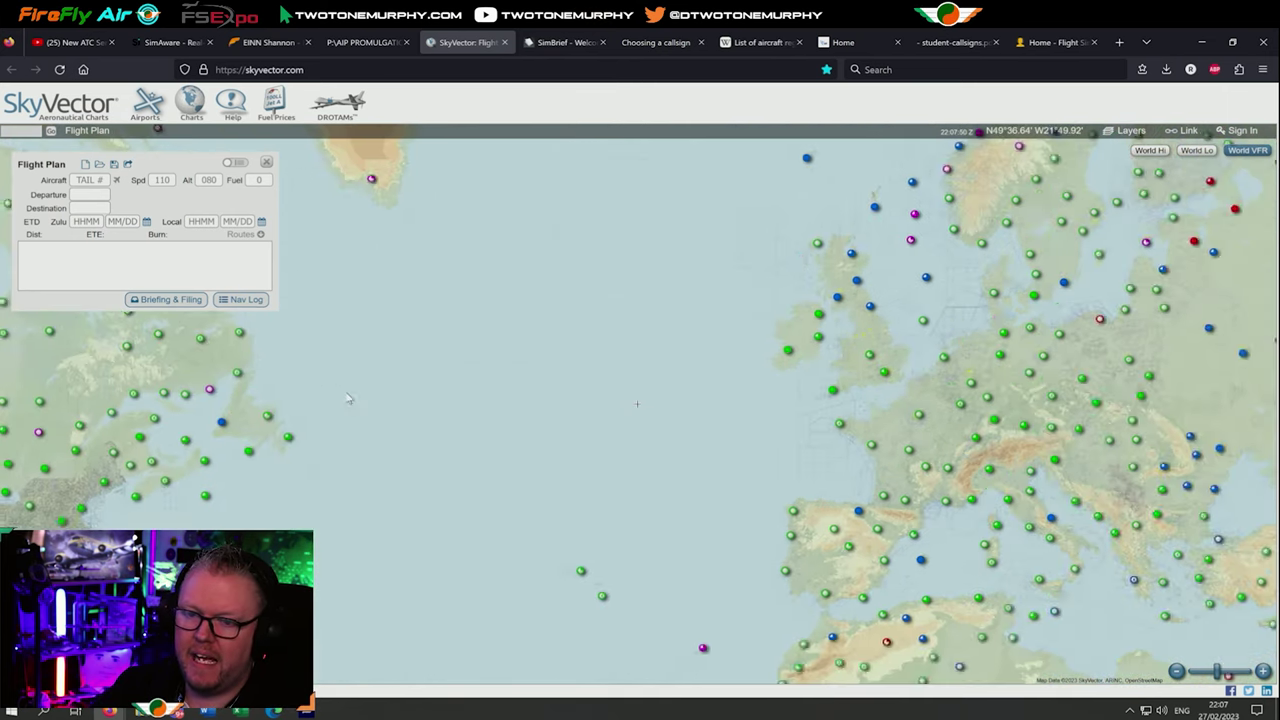
scroll(509, 447, up, 2)
scroll(423, 443, down, 1)
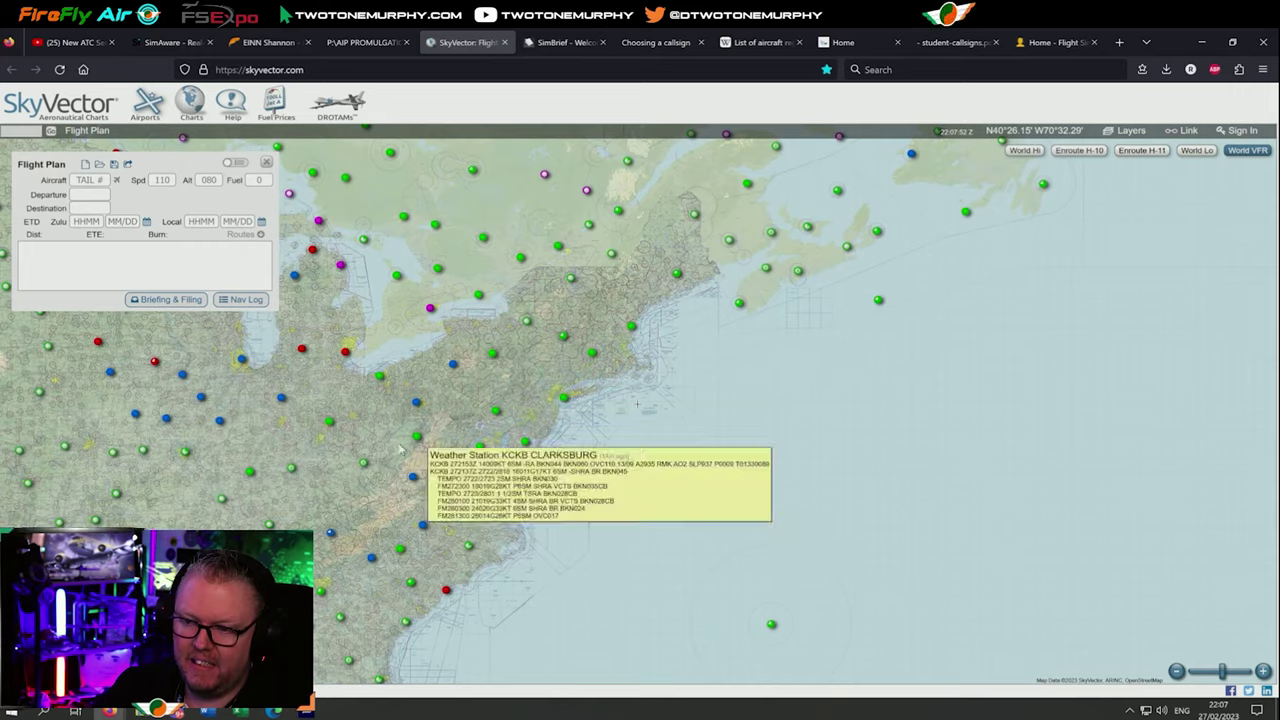
scroll(403, 445, up, 2)
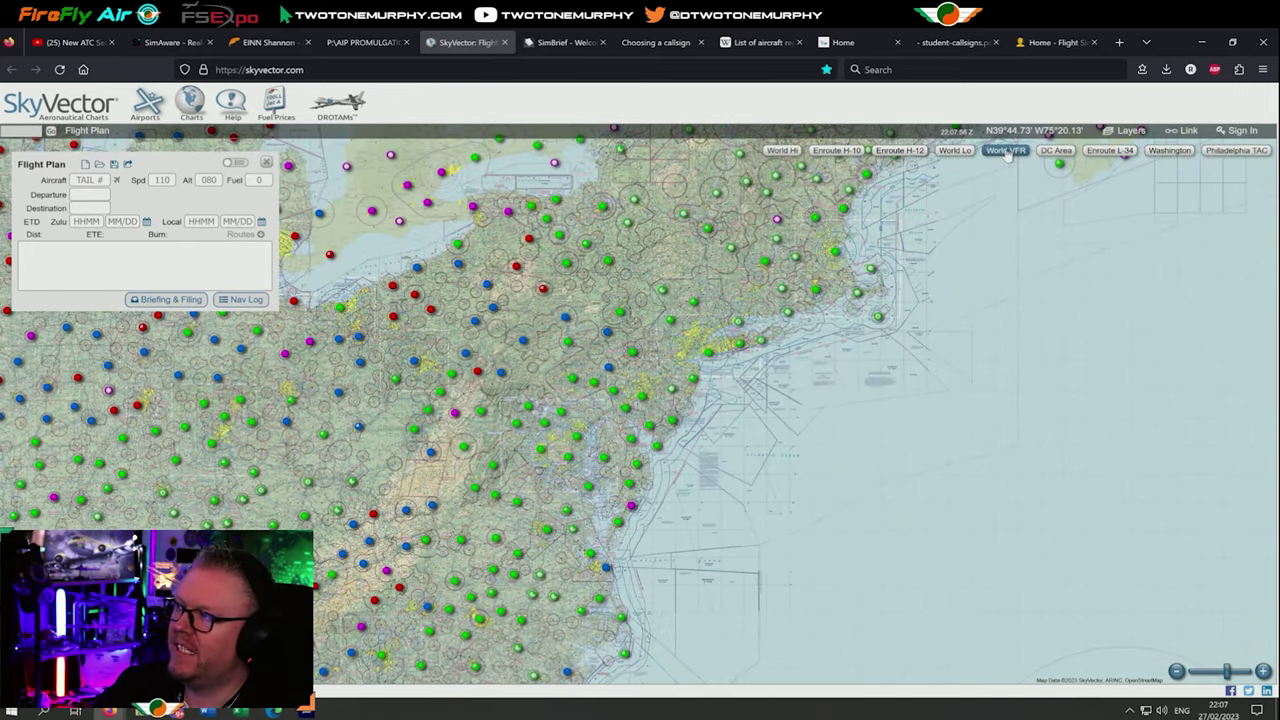
Display SkyVector's weather layer options and examine the chart around Washington and the mid-Atlantic coast more closely.
click(1140, 132)
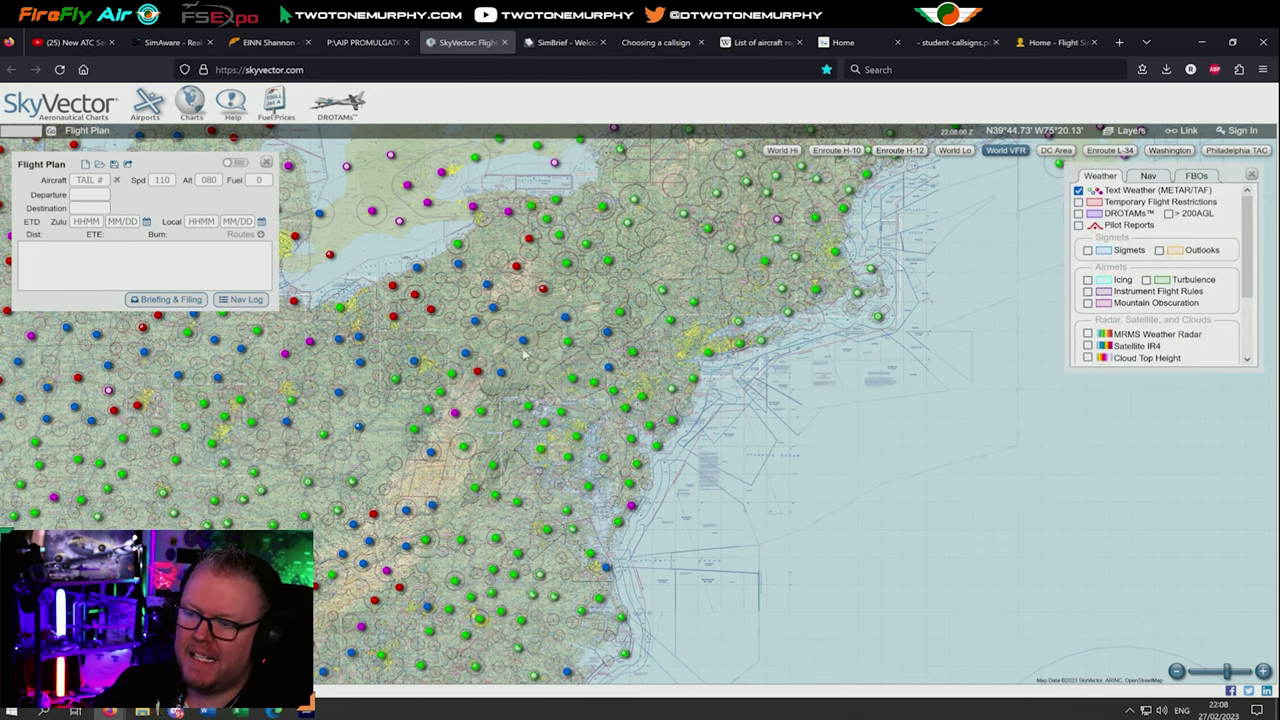
scroll(533, 398, up, 1)
scroll(534, 398, up, 1)
mouse_move(559, 390)
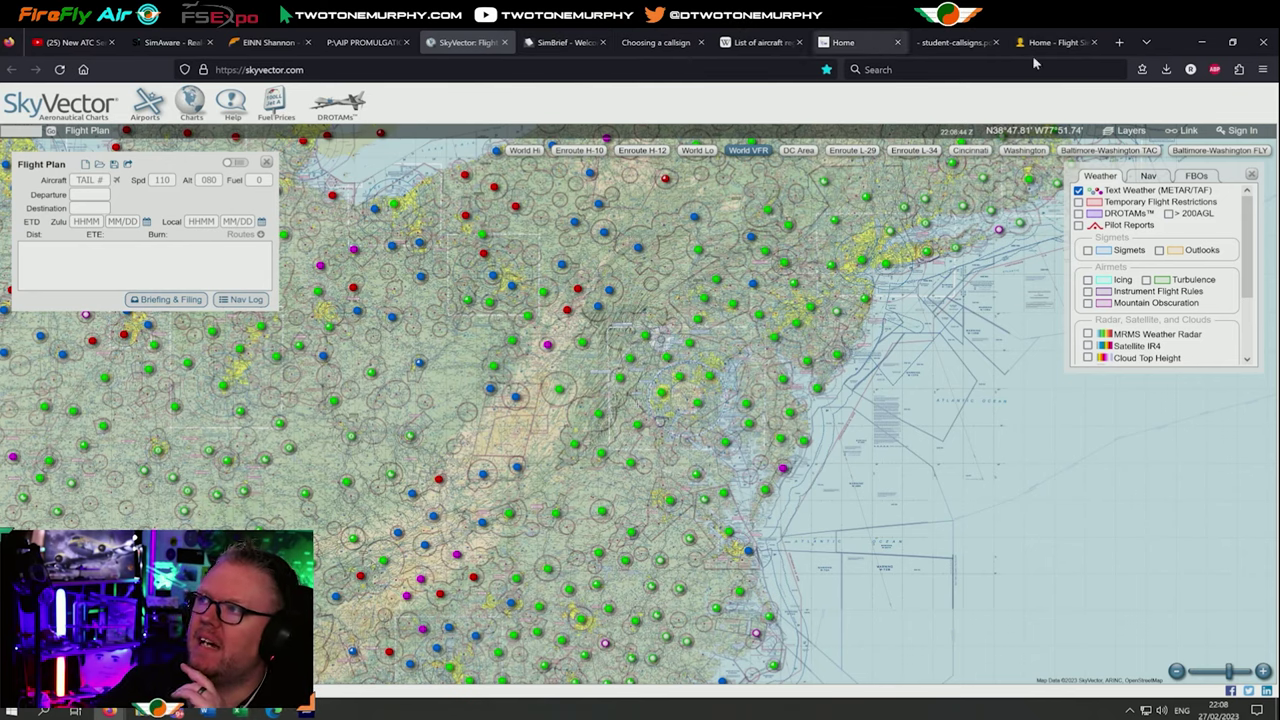
Open twotonemurphy.com in a new browser tab and find the Your Electronic Flight Bag section on its home page.
click(1119, 42)
click(353, 67)
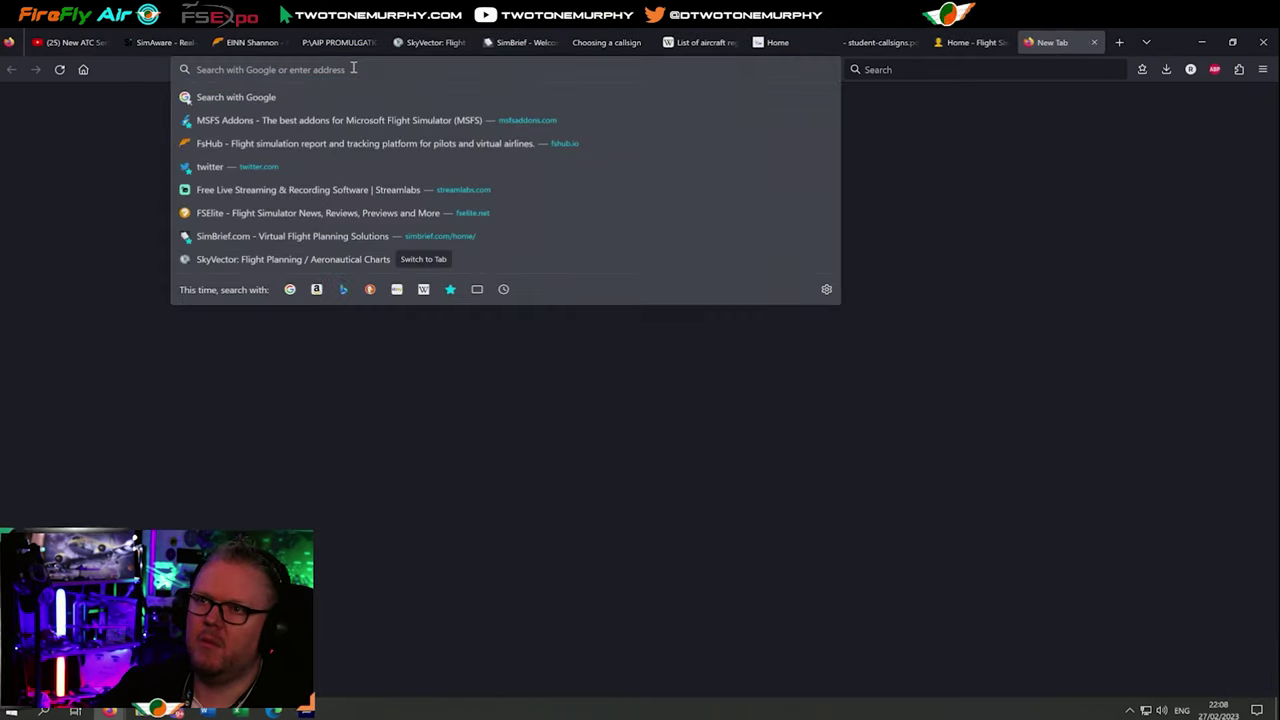
text(twoto)
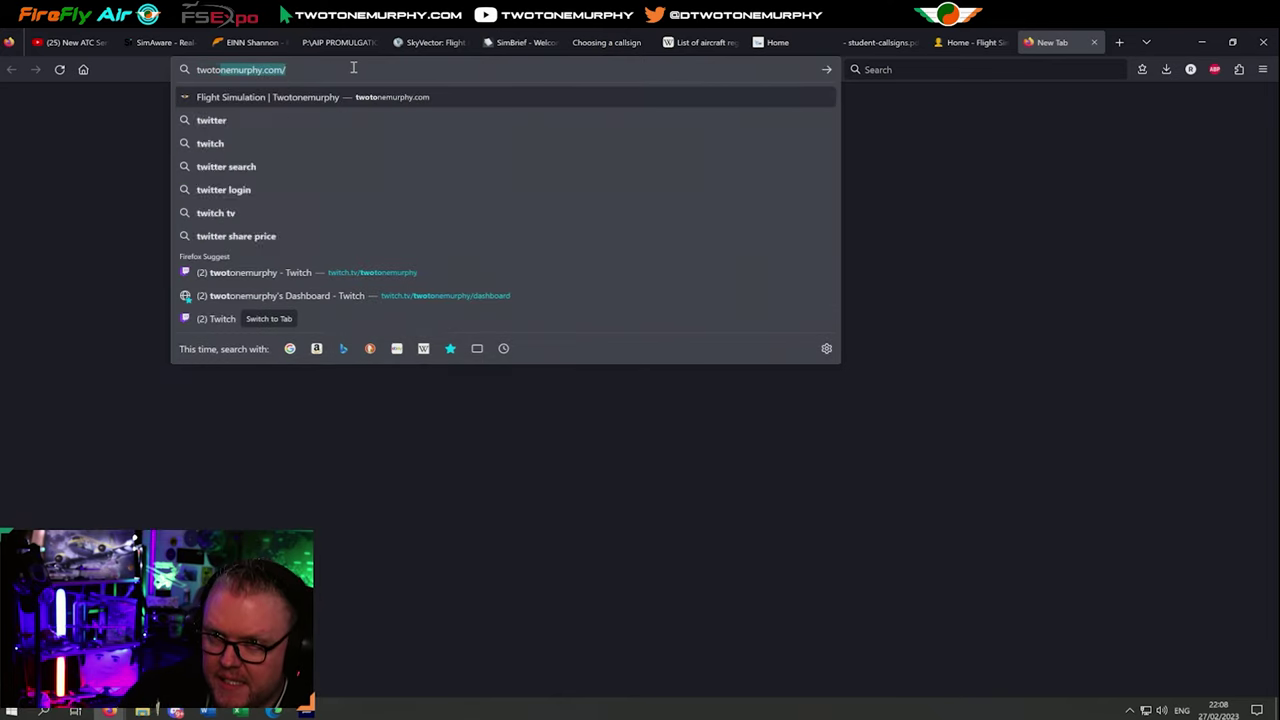
key(Return)
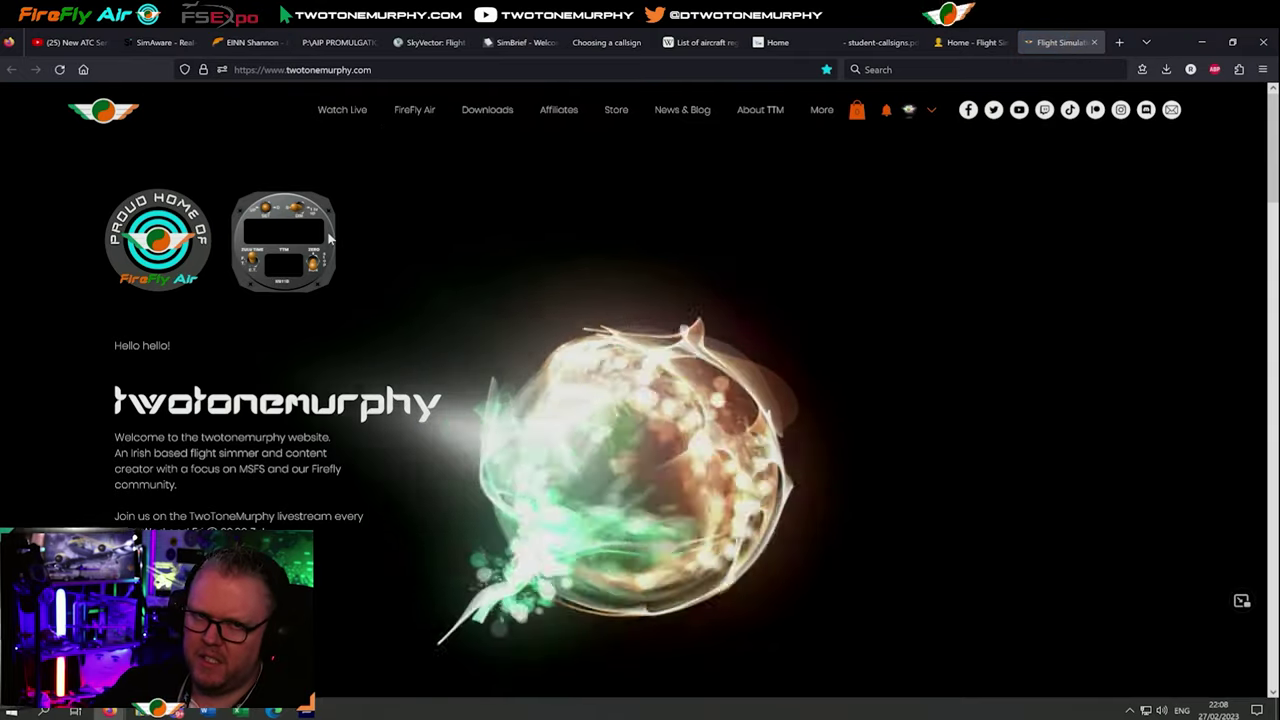
scroll(362, 262, down, 10)
scroll(494, 279, up, 10)
scroll(400, 288, down, 8)
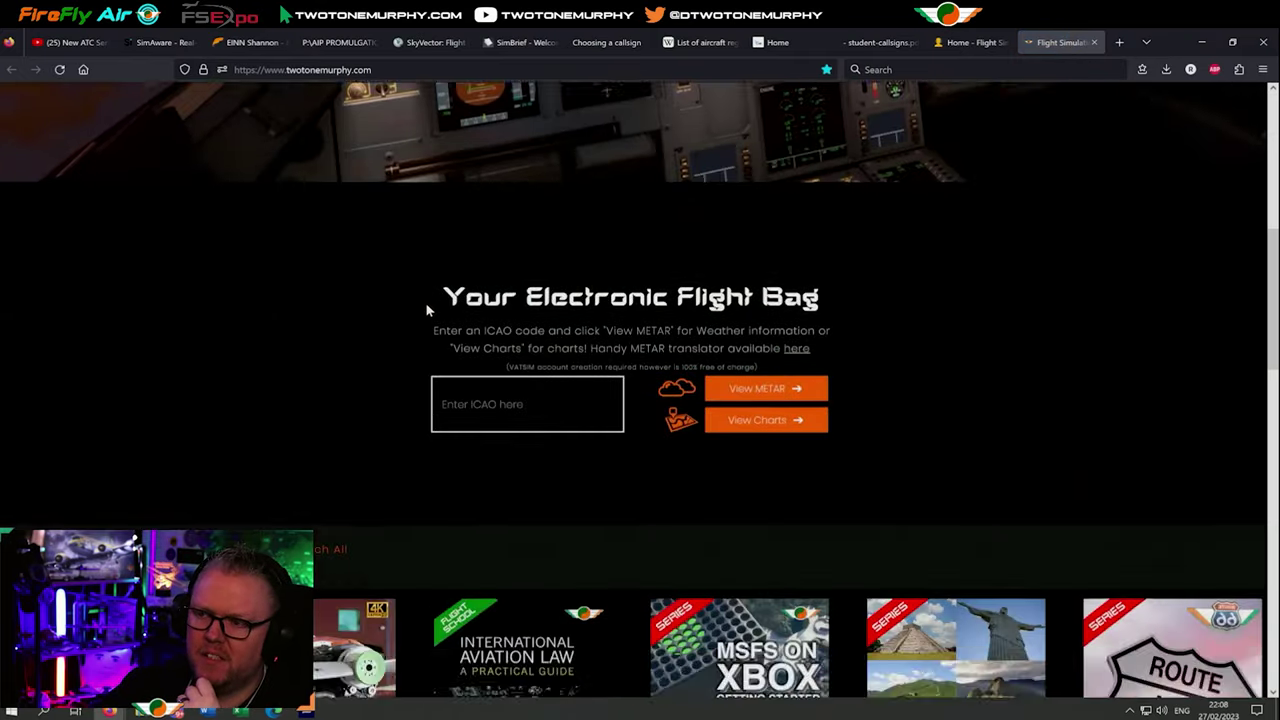